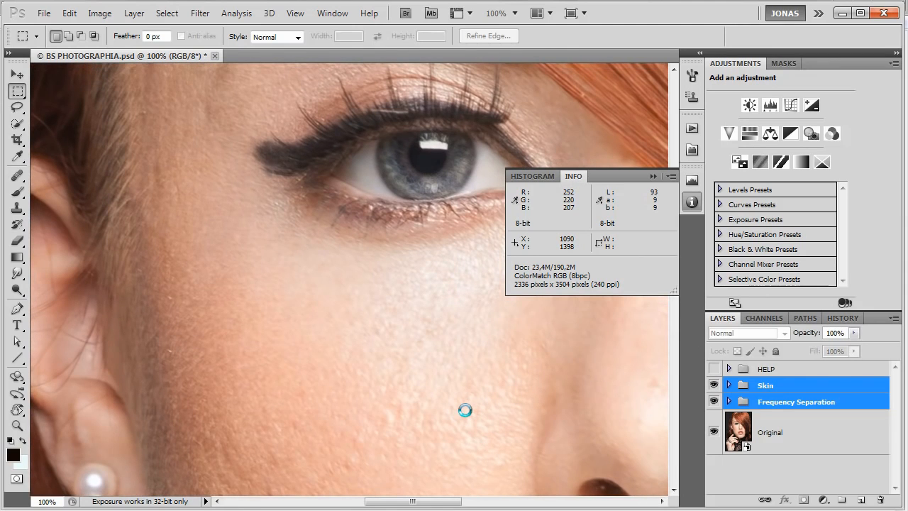
Examine the retouched portrait and the HIGH and LOW layers inside the Frequency Separation group.
{"action": "scroll", "coordinate": [414, 383], "scroll_direction": "down", "scroll_amount": 5}
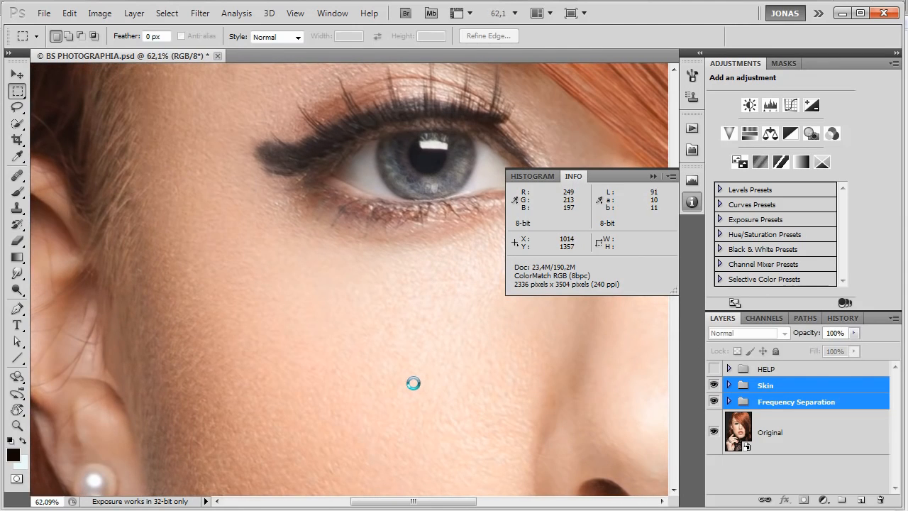
{"action": "scroll", "coordinate": [414, 383], "scroll_direction": "down", "scroll_amount": 4}
{"action": "left_click_drag", "start_coordinate": [484, 425], "coordinate": [350, 287]}
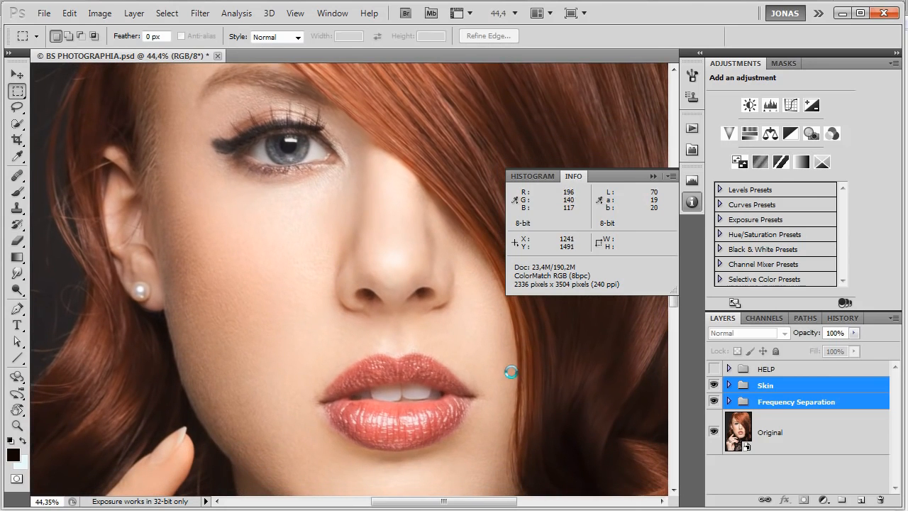
{"action": "left_click", "coordinate": [770, 402]}
{"action": "left_click", "coordinate": [729, 402]}
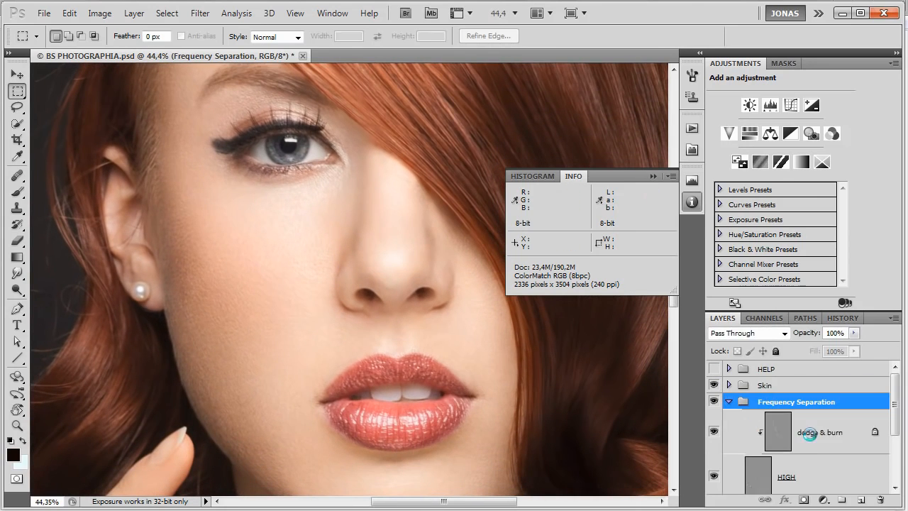
{"action": "scroll", "coordinate": [810, 435], "scroll_direction": "down", "scroll_amount": 3}
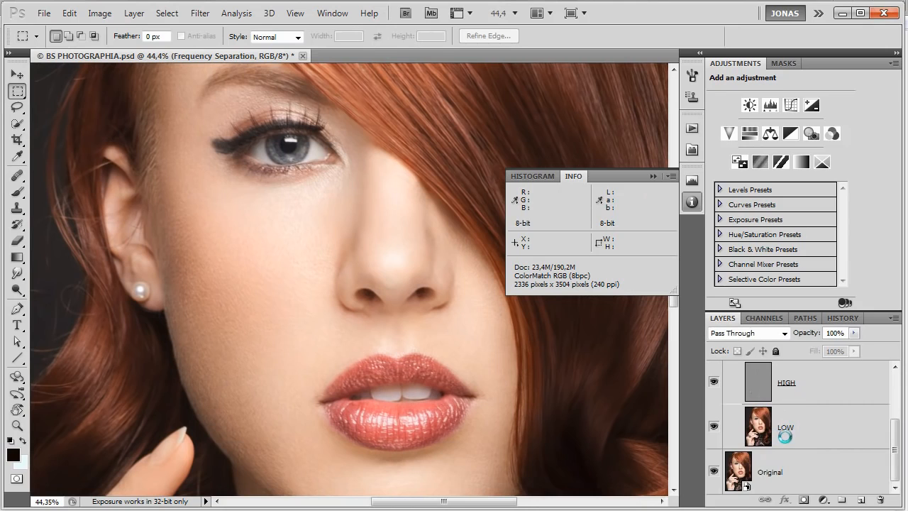
{"action": "scroll", "coordinate": [784, 436], "scroll_direction": "up", "scroll_amount": 1}
{"action": "left_click", "coordinate": [784, 458]}
{"action": "scroll", "coordinate": [791, 429], "scroll_direction": "up", "scroll_amount": 3}
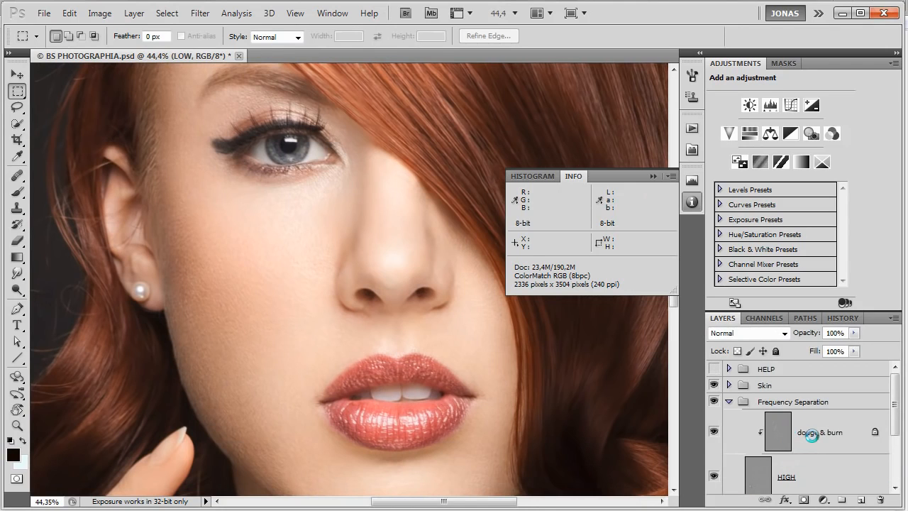
Compare the image with and without the dodge & burn layer in the Frequency Separation group.
{"action": "left_click", "coordinate": [812, 435]}
{"action": "scroll", "coordinate": [801, 437], "scroll_direction": "down", "scroll_amount": 4}
{"action": "scroll", "coordinate": [793, 437], "scroll_direction": "up", "scroll_amount": 3}
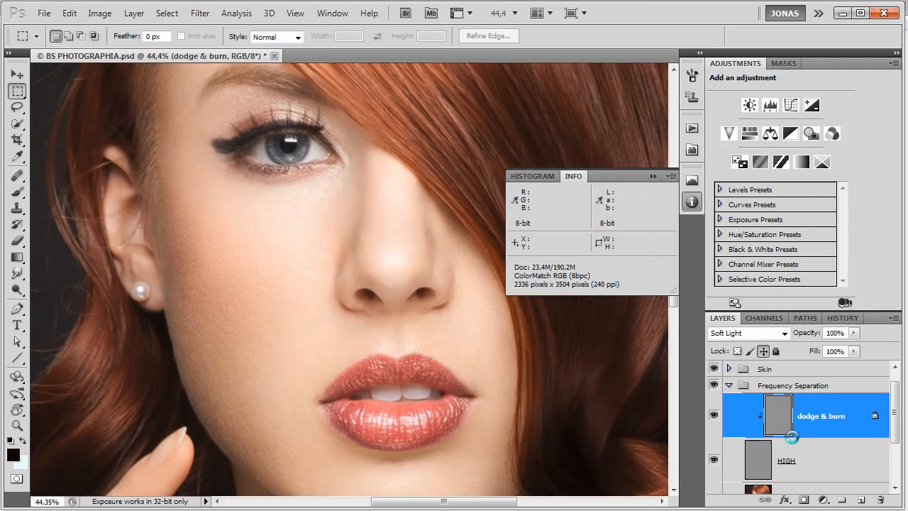
{"action": "key", "text": "ctrl+comma"}
{"action": "key", "text": "ctrl+comma"}
{"action": "scroll", "coordinate": [783, 423], "scroll_direction": "up", "scroll_amount": 1}
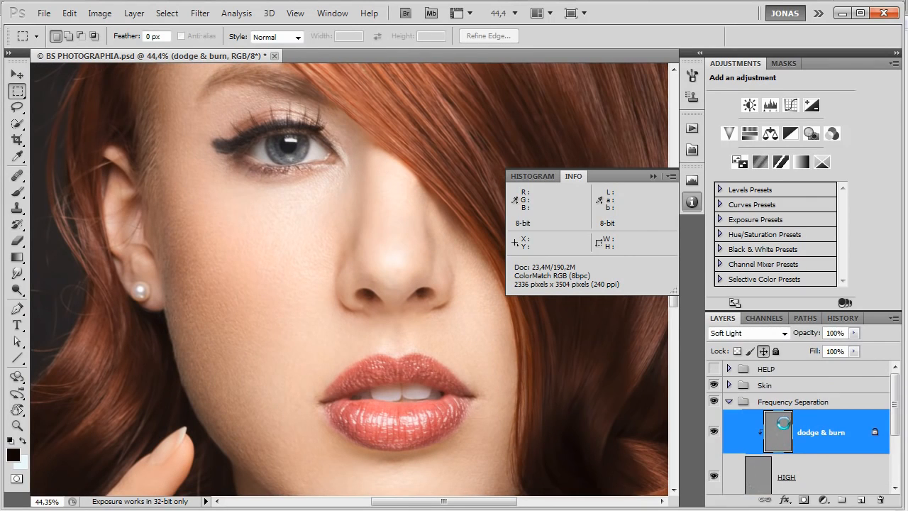
Expand the Skin group and compare the image with and without its Color Correction group.
{"action": "left_click", "coordinate": [730, 399]}
{"action": "left_click", "coordinate": [729, 384]}
{"action": "scroll", "coordinate": [826, 442], "scroll_direction": "down", "scroll_amount": 3}
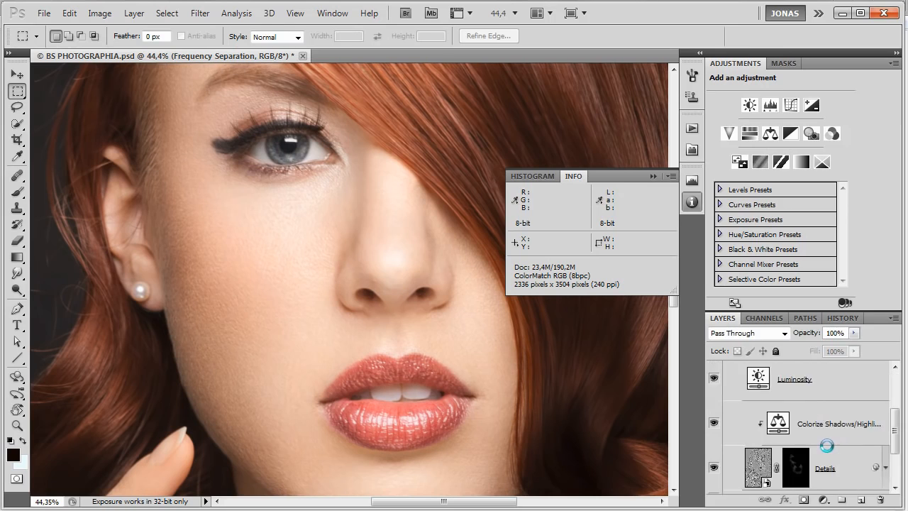
{"action": "left_click", "coordinate": [831, 424]}
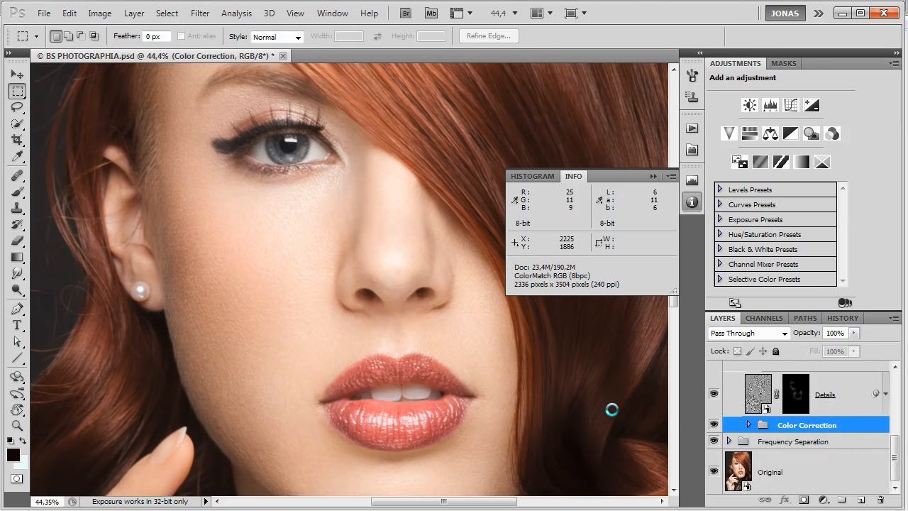
{"action": "key", "text": "ctrl+comma"}
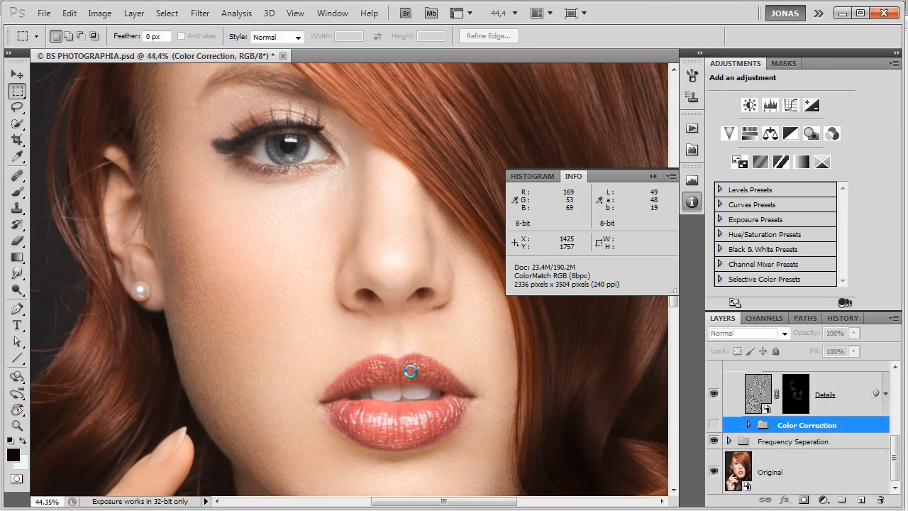
{"action": "key", "text": "ctrl+comma"}
Inspect the Details and Luminosity layers in the Skin group against the whole face.
{"action": "left_click", "coordinate": [832, 404]}
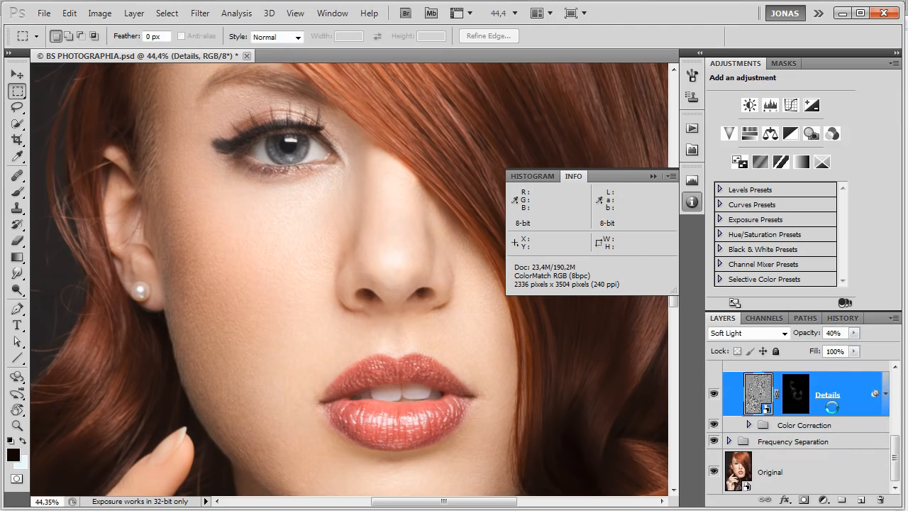
{"action": "scroll", "coordinate": [832, 408], "scroll_direction": "up", "scroll_amount": 2}
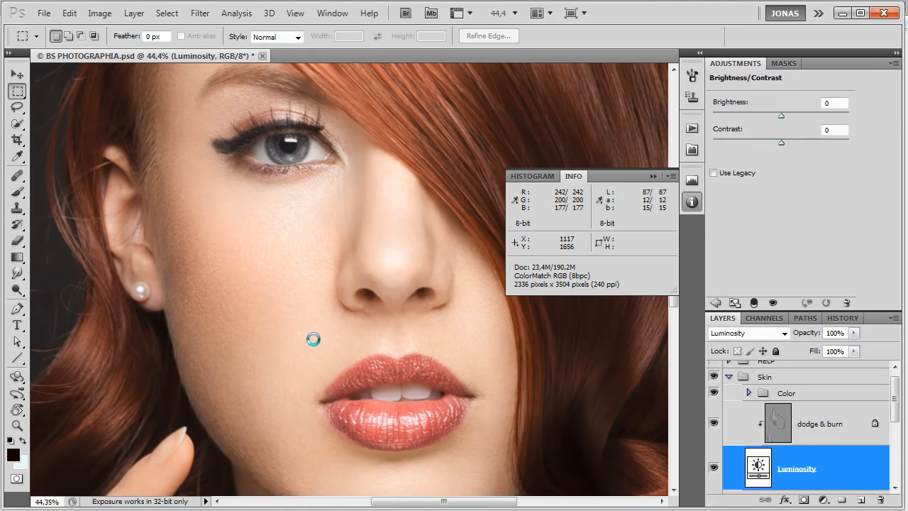
{"action": "scroll", "coordinate": [313, 339], "scroll_direction": "down", "scroll_amount": 3}
{"action": "scroll", "coordinate": [789, 426], "scroll_direction": "up", "scroll_amount": 1}
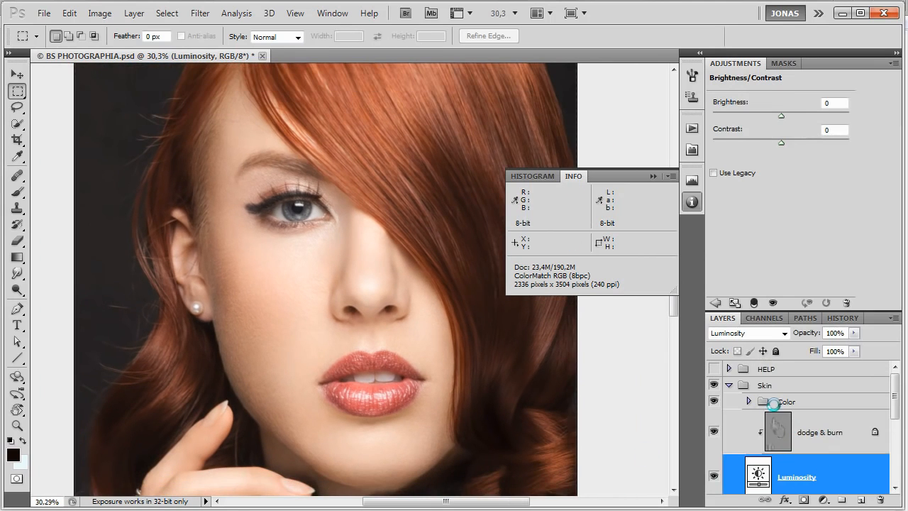
Look through the contents of the Color group and collapse it together with the Skin group.
{"action": "left_click", "coordinate": [777, 402]}
{"action": "left_click", "coordinate": [750, 400]}
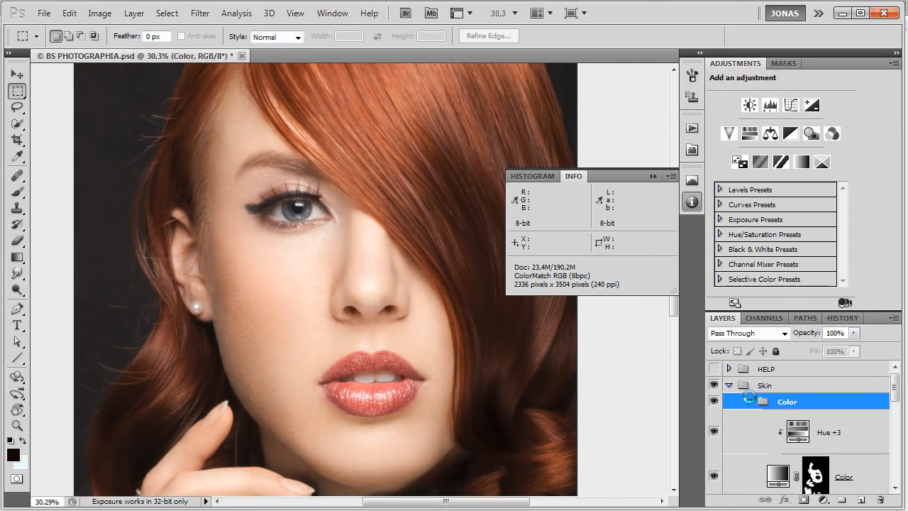
{"action": "left_click", "coordinate": [749, 399]}
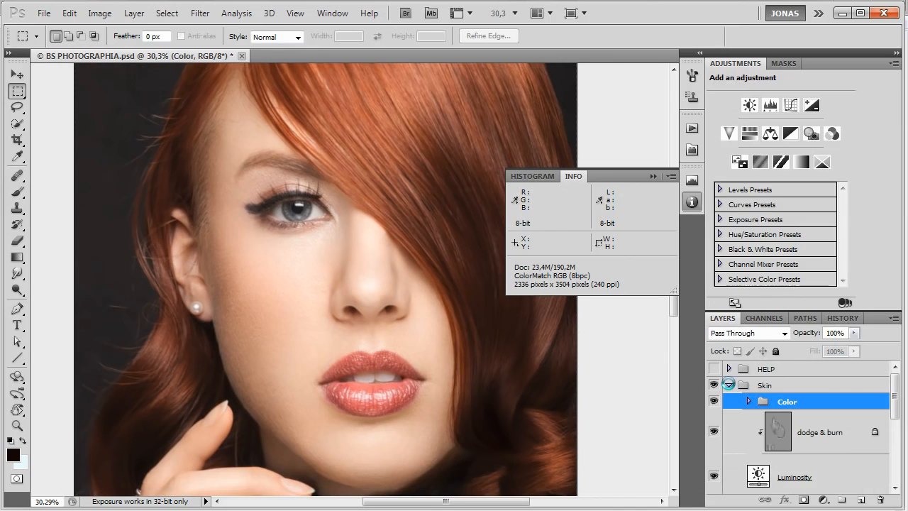
{"action": "left_click", "coordinate": [729, 384]}
Show the HELP group briefly to check the portrait in black and white, and hide it again.
{"action": "left_click", "coordinate": [714, 368]}
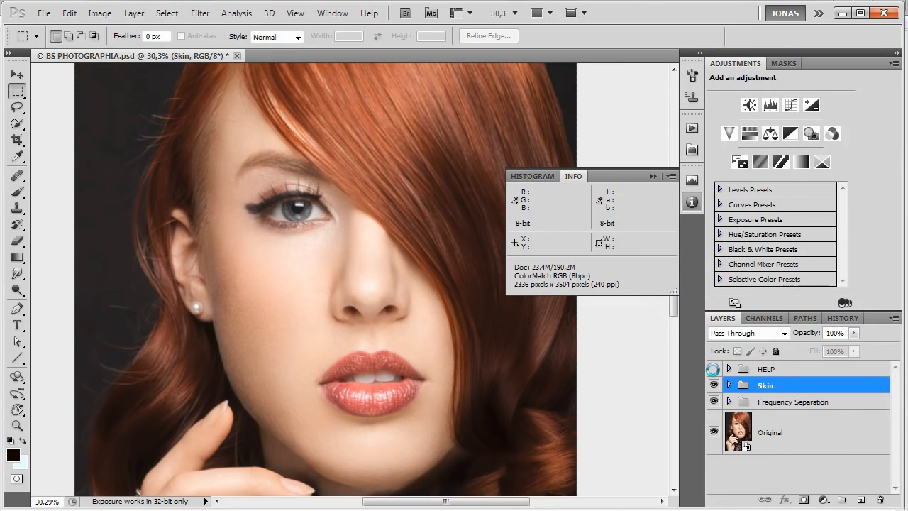
{"action": "left_click", "coordinate": [713, 368]}
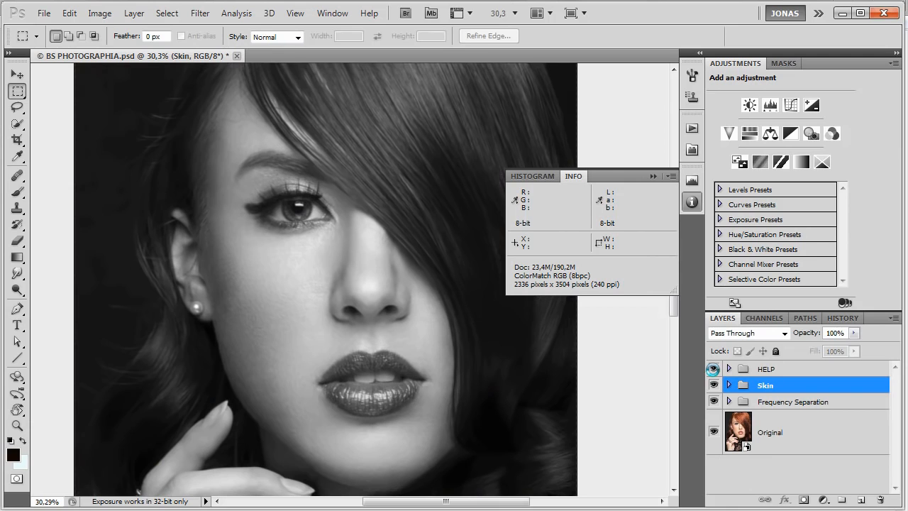
{"action": "left_click", "coordinate": [713, 368]}
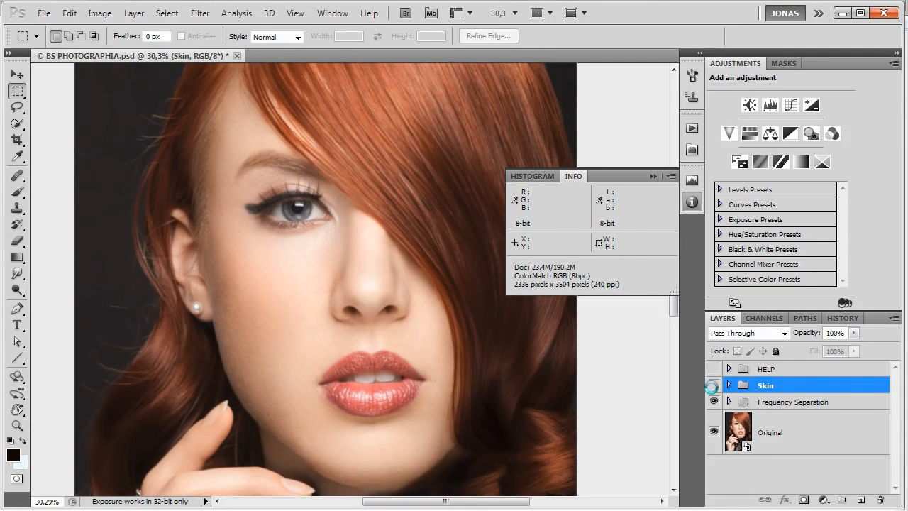
Hide the Skin and Frequency Separation groups and select the Original layer.
{"action": "left_click", "coordinate": [714, 401]}
{"action": "left_click", "coordinate": [785, 438]}
{"action": "left_click_drag", "start_coordinate": [354, 430], "coordinate": [405, 407]}
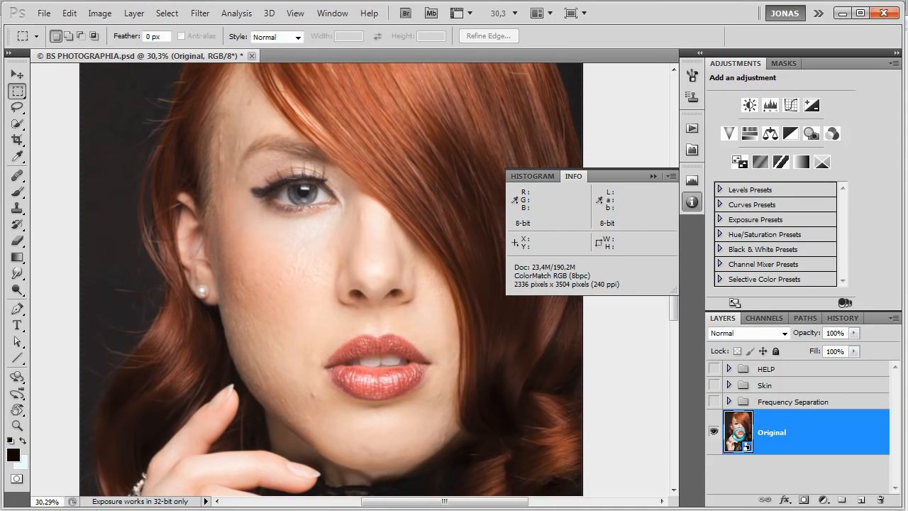
Review the Original layer's Camera Raw settings and inspect its unretouched skin up close.
{"action": "scroll", "coordinate": [433, 324], "scroll_direction": "up", "scroll_amount": 1}
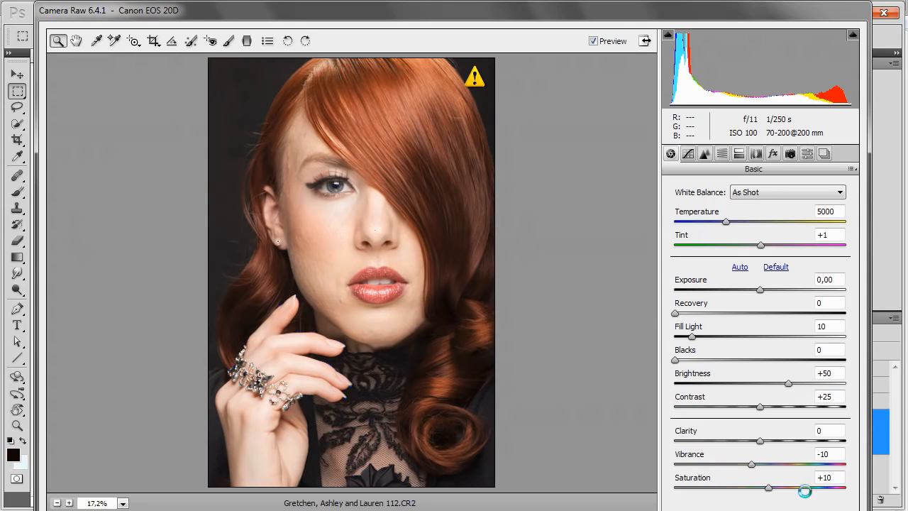
{"action": "left_click", "coordinate": [827, 510]}
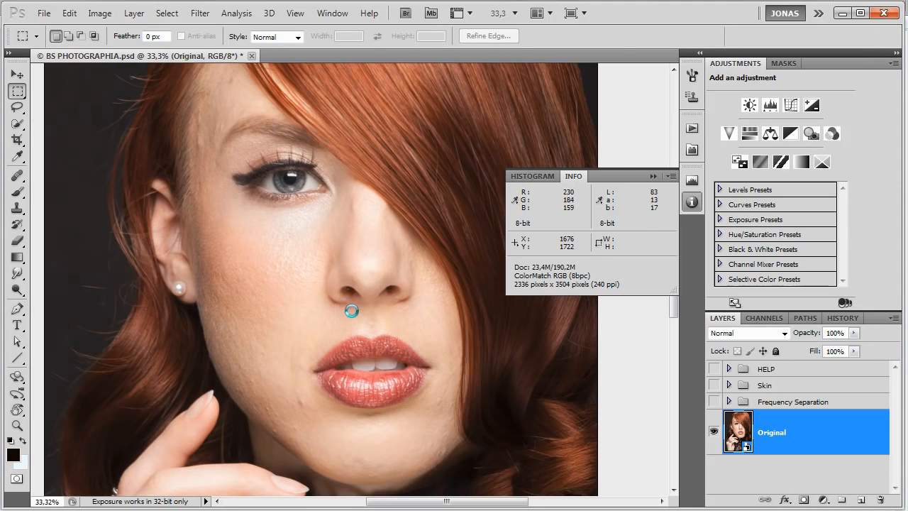
{"action": "scroll", "coordinate": [339, 308], "scroll_direction": "up", "scroll_amount": 1}
{"action": "scroll", "coordinate": [332, 302], "scroll_direction": "up", "scroll_amount": 10}
{"action": "scroll", "coordinate": [332, 302], "scroll_direction": "down", "scroll_amount": 5}
{"action": "scroll", "coordinate": [331, 301], "scroll_direction": "down", "scroll_amount": 2}
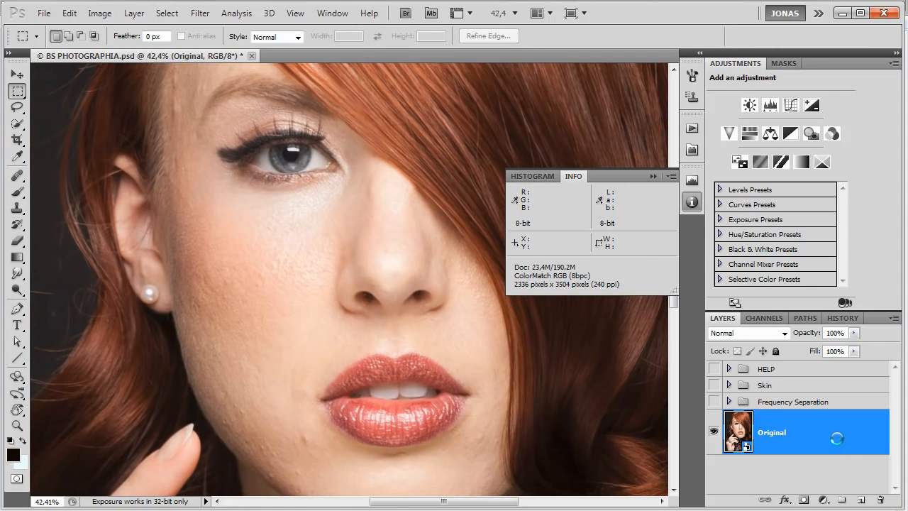
Rasterize a copy of the Original layer and duplicate it as a new layer named HIGH.
{"action": "right_click", "coordinate": [804, 431]}
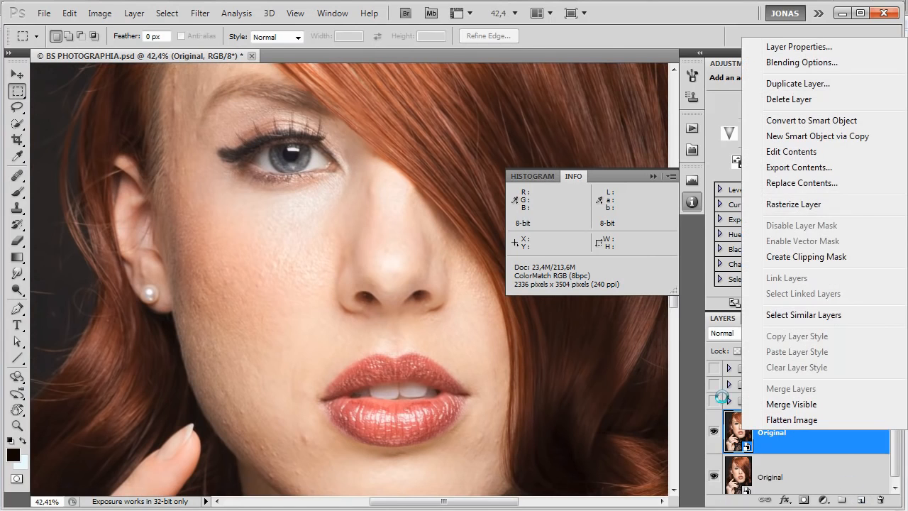
{"action": "left_click", "coordinate": [820, 205]}
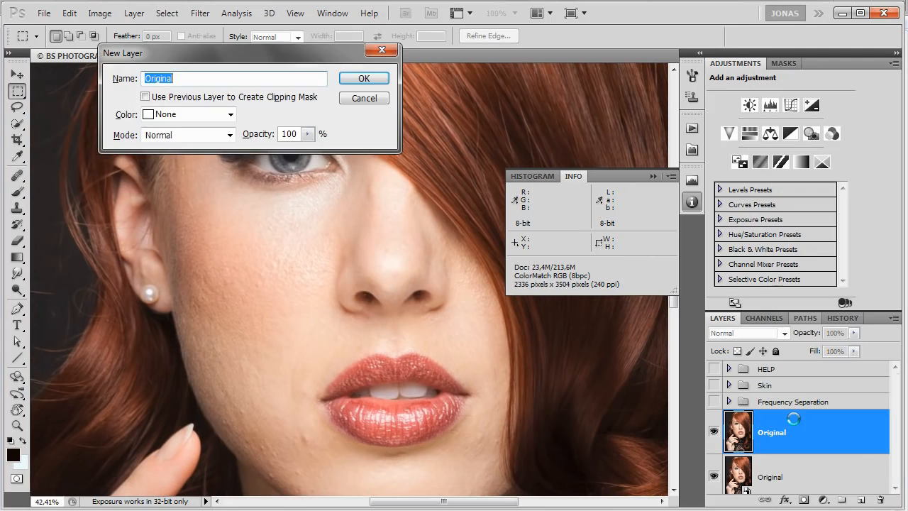
{"action": "type", "text": "HIGH"}
{"action": "key", "text": "Return"}
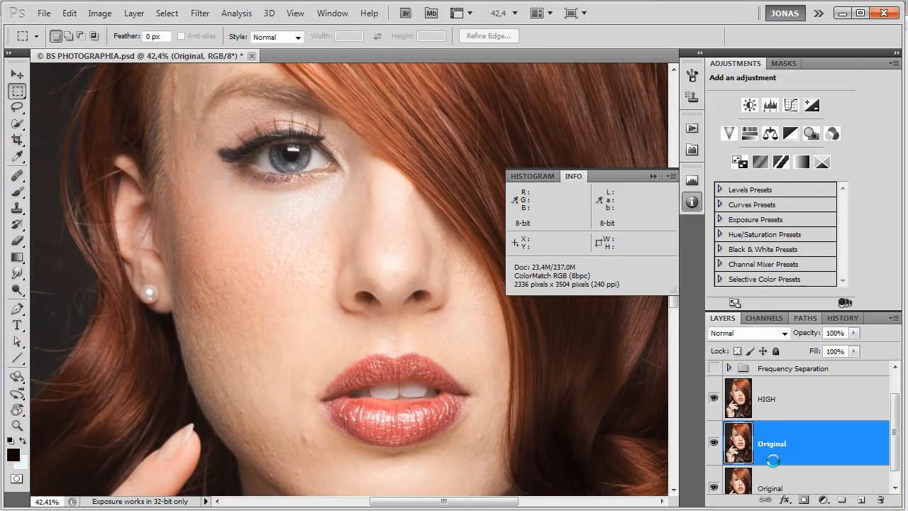
Rename the rasterized copy below HIGH as LOW and hide the HIGH layer.
{"action": "type", "text": "LOW"}
{"action": "key", "text": "Return"}
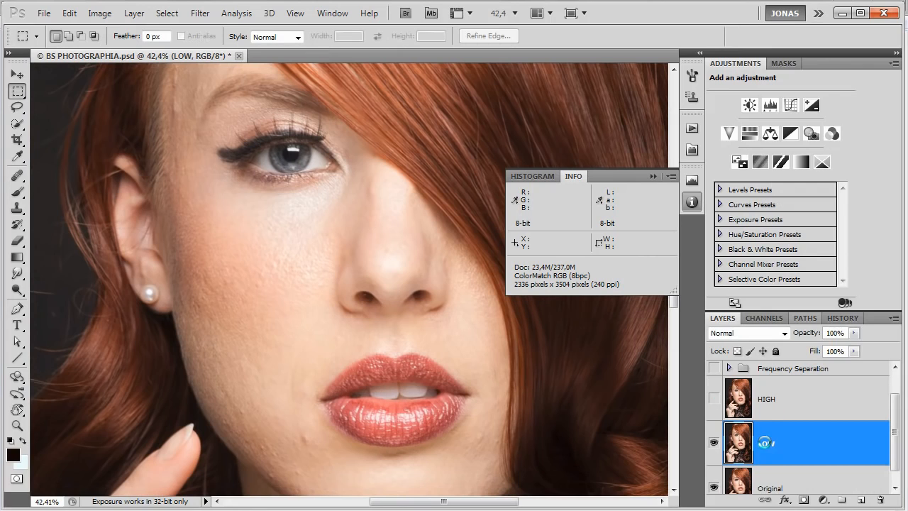
{"action": "left_click", "coordinate": [715, 398]}
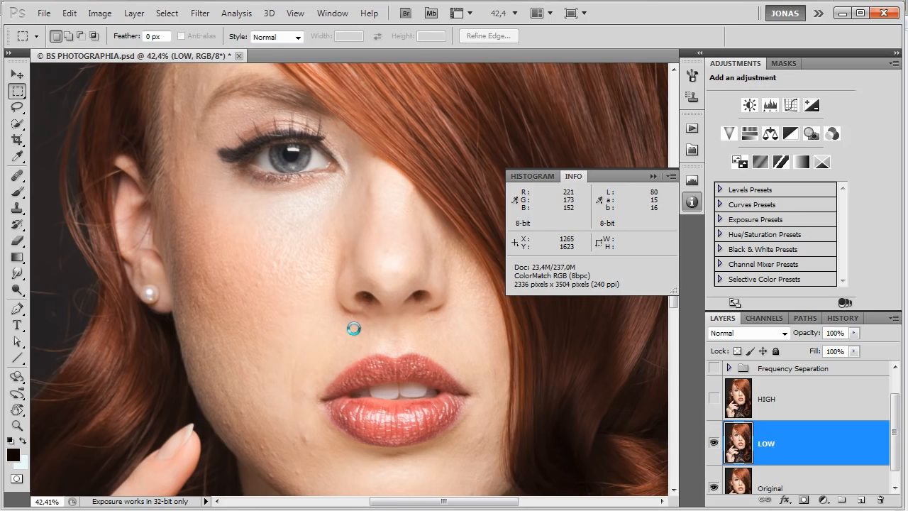
Start the Dust & Scratches filter on the LOW layer and set its radius to 20 pixels.
{"action": "scroll", "coordinate": [355, 329], "scroll_direction": "up", "scroll_amount": 1}
{"action": "scroll", "coordinate": [320, 310], "scroll_direction": "up", "scroll_amount": 1}
{"action": "scroll", "coordinate": [284, 313], "scroll_direction": "up", "scroll_amount": 6}
{"action": "left_click_drag", "start_coordinate": [207, 350], "coordinate": [461, 286]}
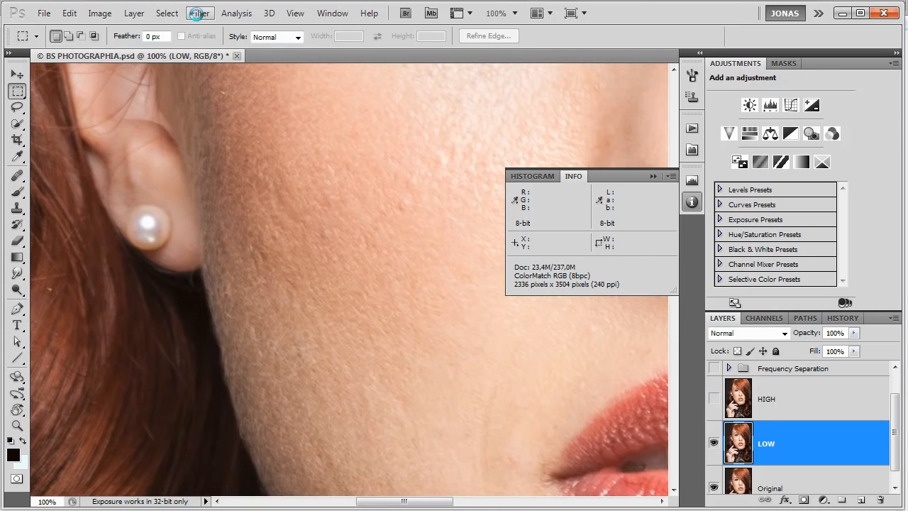
{"action": "left_click", "coordinate": [197, 13]}
{"action": "mouse_move", "coordinate": [226, 148]}
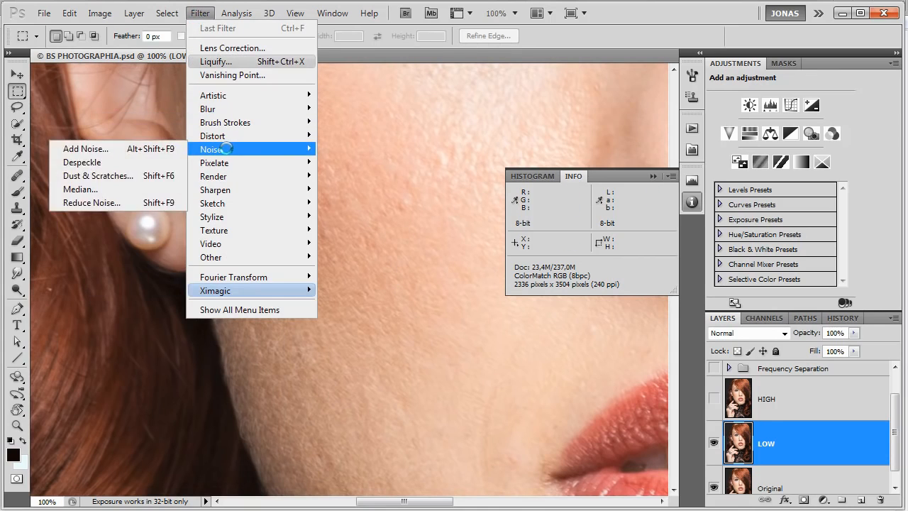
{"action": "left_click", "coordinate": [130, 175]}
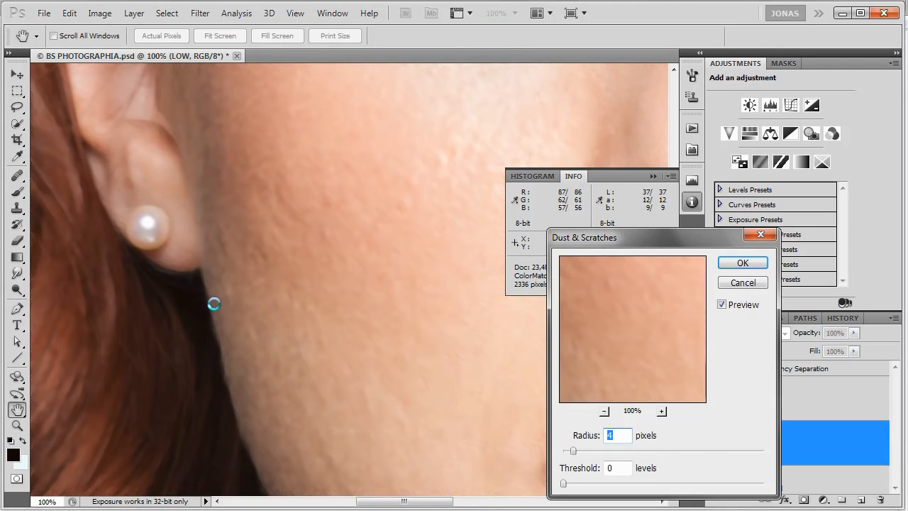
{"action": "key", "text": "Up"}
{"action": "key", "text": "Up"}
{"action": "key", "text": "Up"}
{"action": "key", "text": "Up"}
{"action": "key", "text": "Up"}
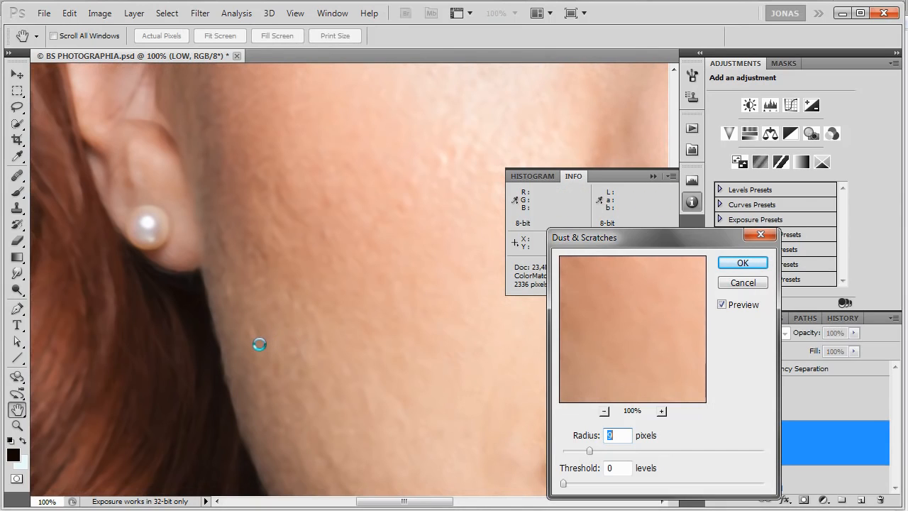
{"action": "key", "text": "Up"}
{"action": "key", "text": "Up"}
{"action": "key", "text": "Up"}
{"action": "key", "text": "Up"}
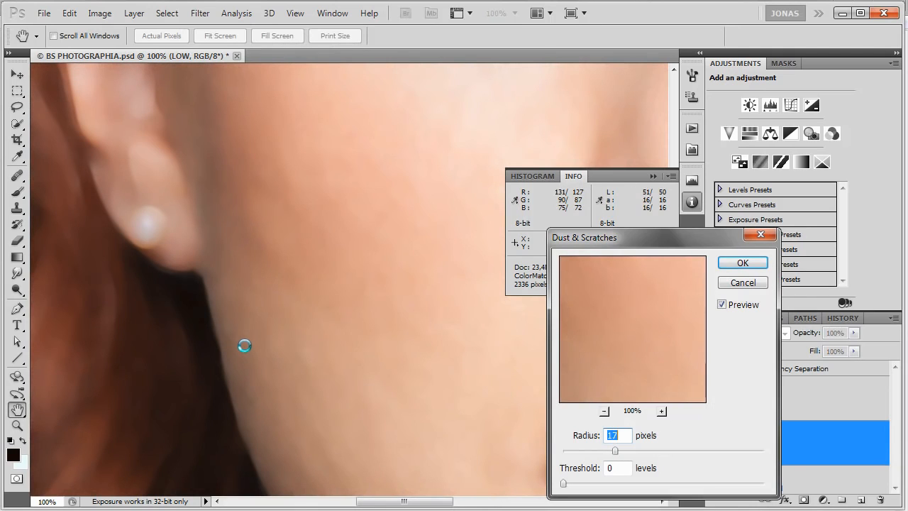
{"action": "key", "text": "Up"}
{"action": "key", "text": "Up"}
{"action": "key", "text": "Up"}
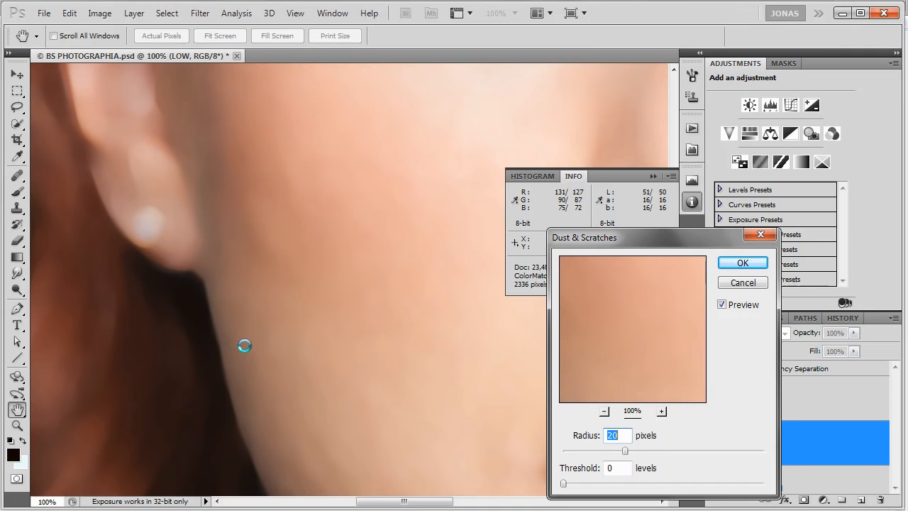
Compare the cheek with and without the Dust & Scratches preview.
{"action": "left_click_drag", "start_coordinate": [304, 220], "coordinate": [246, 338]}
{"action": "left_click", "coordinate": [723, 305]}
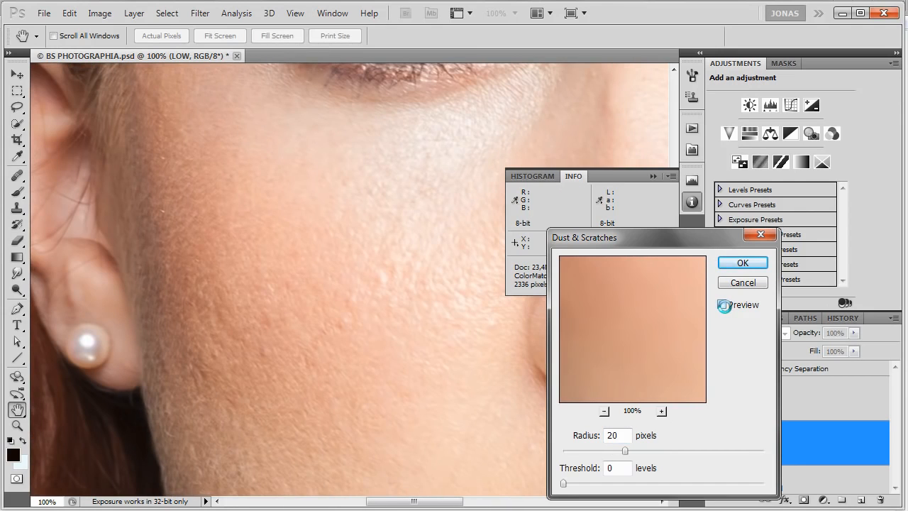
{"action": "left_click", "coordinate": [723, 305]}
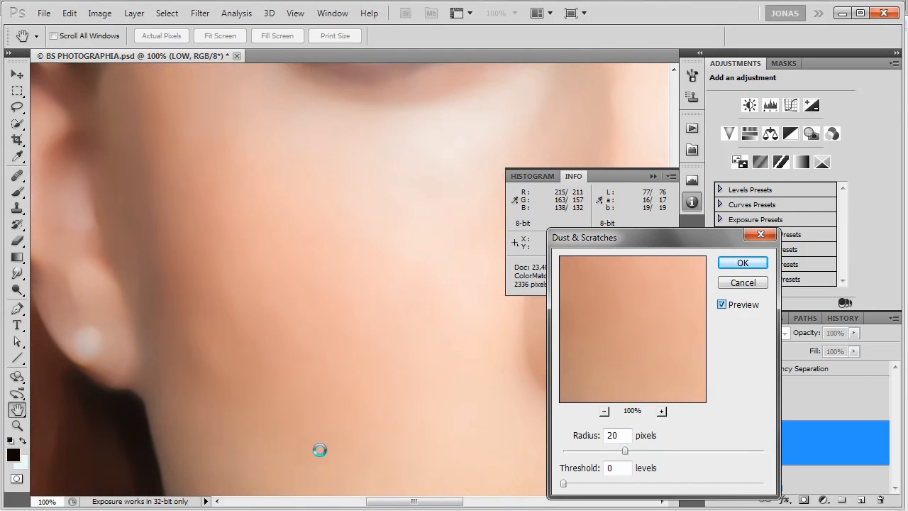
Toggle the Dust & Scratches preview to check whether the 20-pixel radius removes the skin texture.
{"action": "key", "text": "p"}
{"action": "key", "text": "p"}
{"action": "key", "text": "p"}
{"action": "key", "text": "p"}
Try raising the Dust & Scratches threshold to 24 levels and return it to 0.
{"action": "left_click", "coordinate": [586, 436]}
{"action": "left_click", "coordinate": [587, 474]}
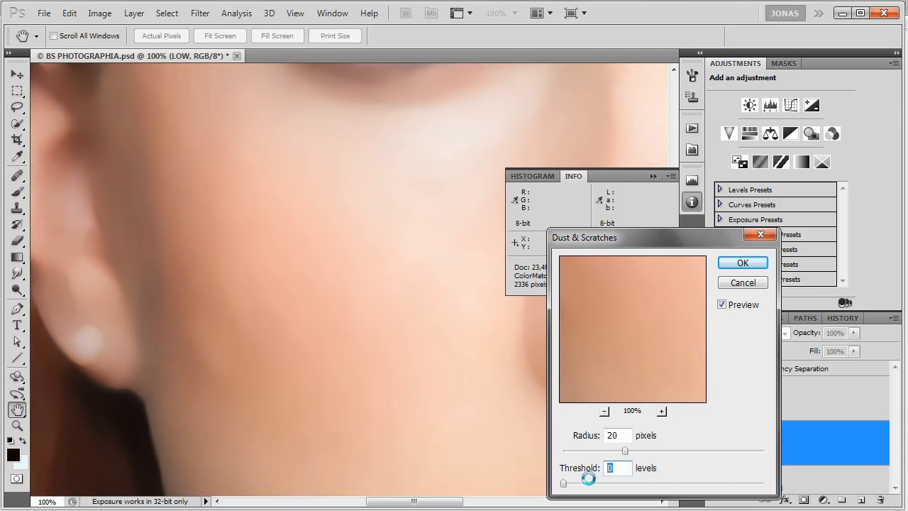
{"action": "key", "text": "Up"}
{"action": "key", "text": "Up"}
{"action": "key", "text": "Up"}
{"action": "key", "text": "Up"}
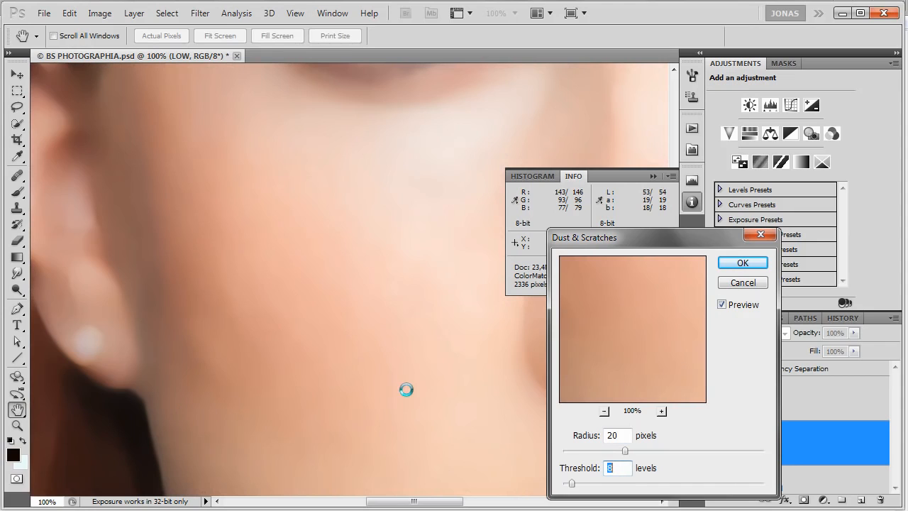
{"action": "key", "text": "Up"}
{"action": "key", "text": "Up"}
{"action": "key", "text": "Up"}
{"action": "key", "text": "Up"}
{"action": "key", "text": "Up"}
{"action": "key", "text": "Up"}
{"action": "key", "text": "Up"}
{"action": "key", "text": "Up"}
{"action": "key", "text": "Up"}
{"action": "key", "text": "Up"}
{"action": "key", "text": "Up"}
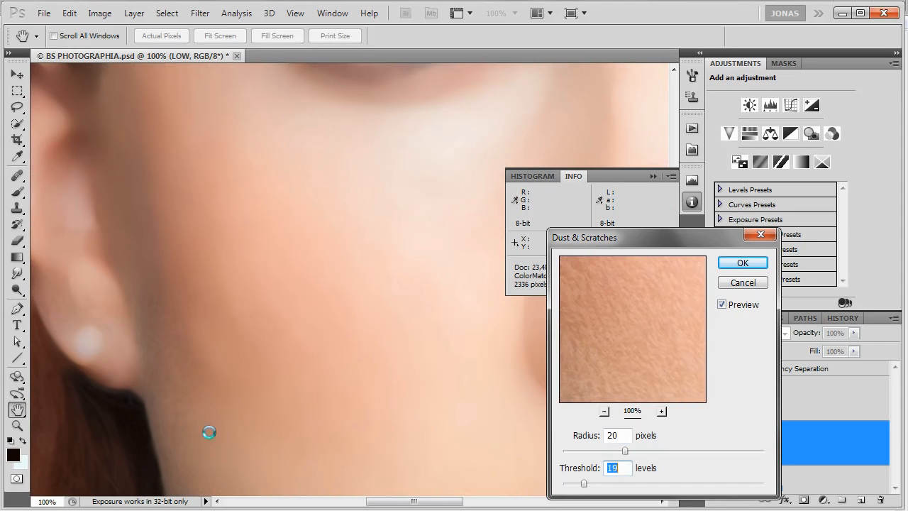
{"action": "key", "text": "Up"}
{"action": "key", "text": "Up"}
{"action": "key", "text": "Up"}
{"action": "key", "text": "Up"}
{"action": "key", "text": "Up"}
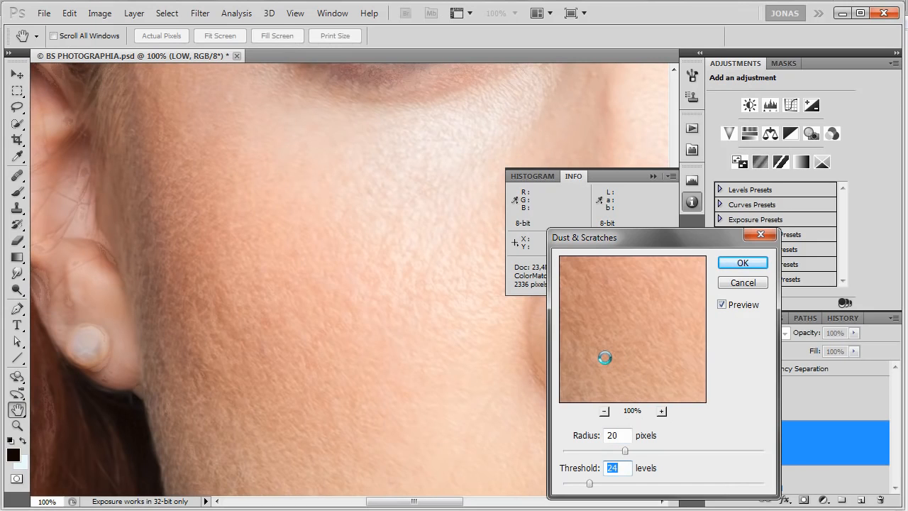
{"action": "left_click_drag", "start_coordinate": [590, 484], "coordinate": [533, 491]}
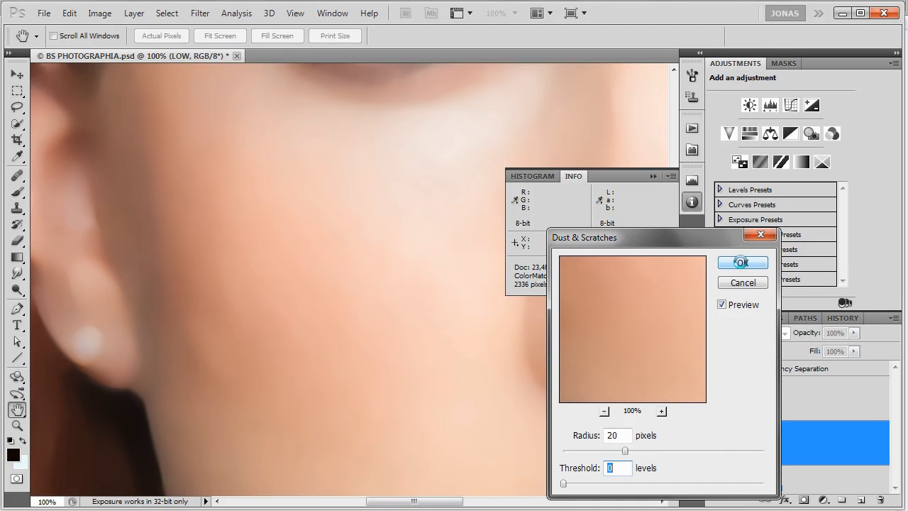
Apply Dust & Scratches to the LOW layer with a radius of 20 pixels and a threshold of 0 levels.
{"action": "left_click", "coordinate": [575, 438]}
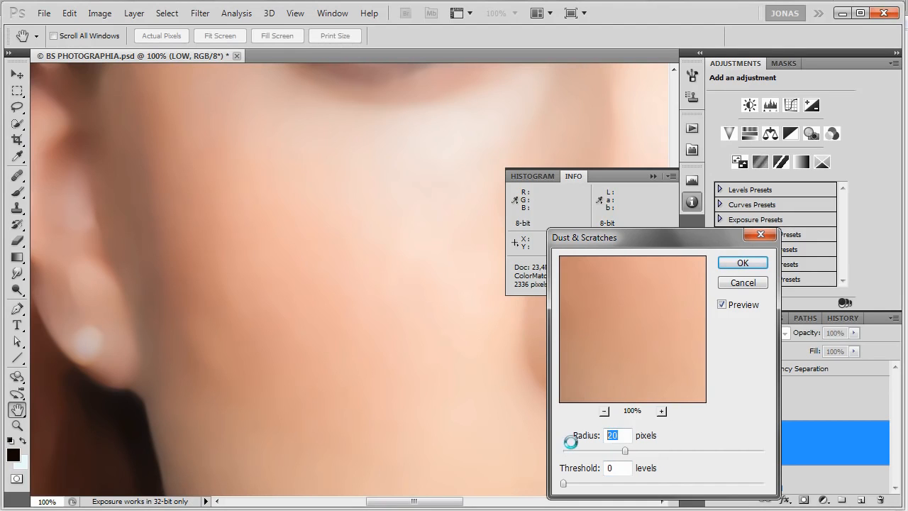
{"action": "left_click", "coordinate": [610, 469]}
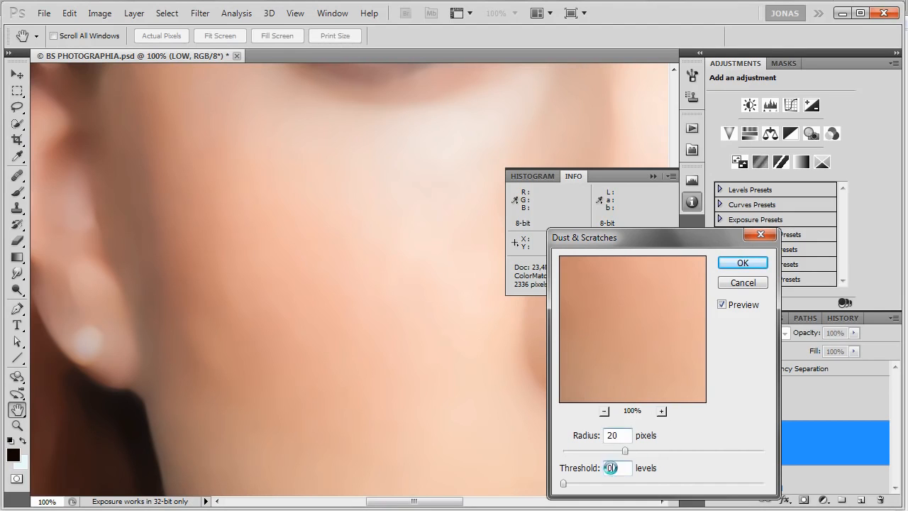
{"action": "left_click", "coordinate": [743, 262]}
{"action": "key", "text": "m"}
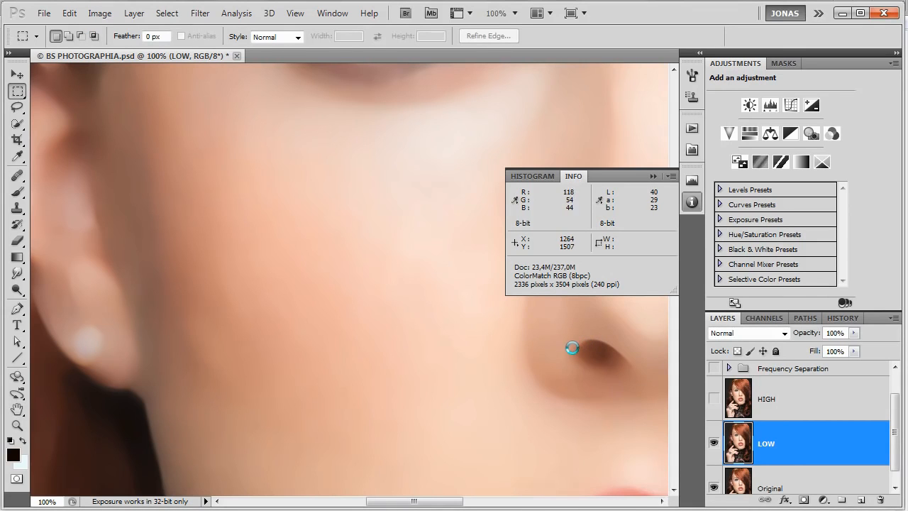
Show and select the HIGH layer and start Apply Image on it with the LOW layer as its source.
{"action": "scroll", "coordinate": [567, 351], "scroll_direction": "down", "scroll_amount": 2}
{"action": "scroll", "coordinate": [564, 350], "scroll_direction": "down", "scroll_amount": 1}
{"action": "left_click", "coordinate": [780, 408]}
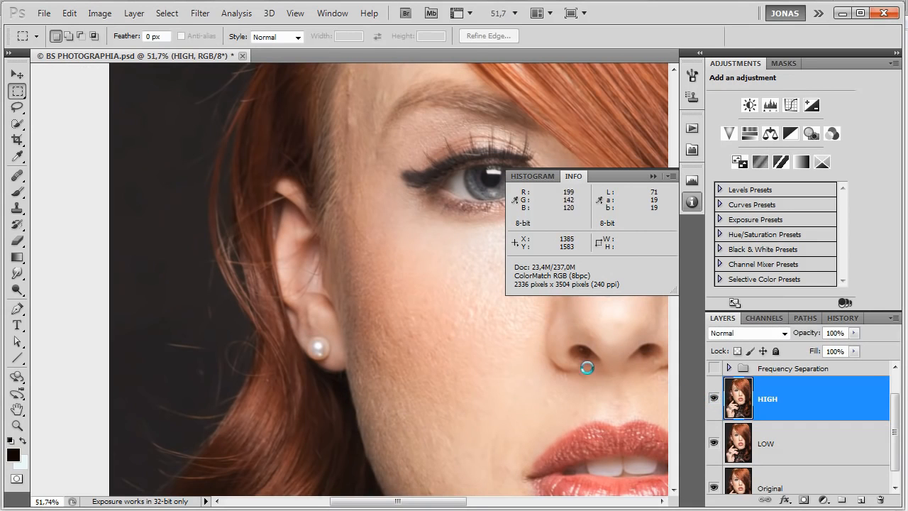
{"action": "scroll", "coordinate": [582, 366], "scroll_direction": "up", "scroll_amount": 2}
{"action": "left_click", "coordinate": [99, 13]}
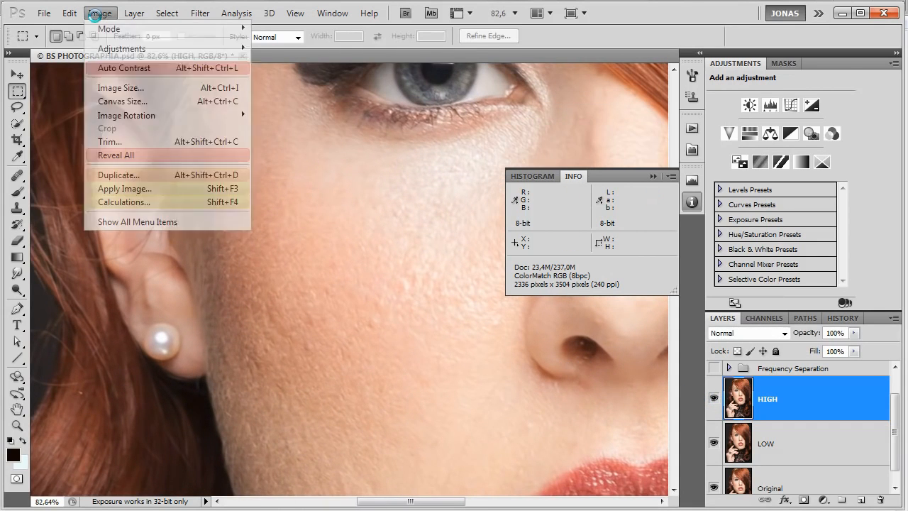
{"action": "left_click", "coordinate": [121, 189]}
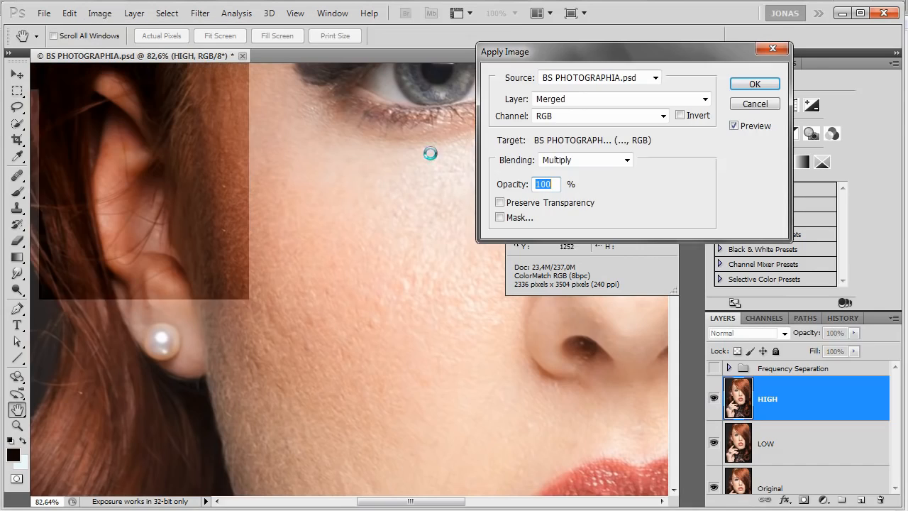
{"action": "left_click", "coordinate": [570, 99]}
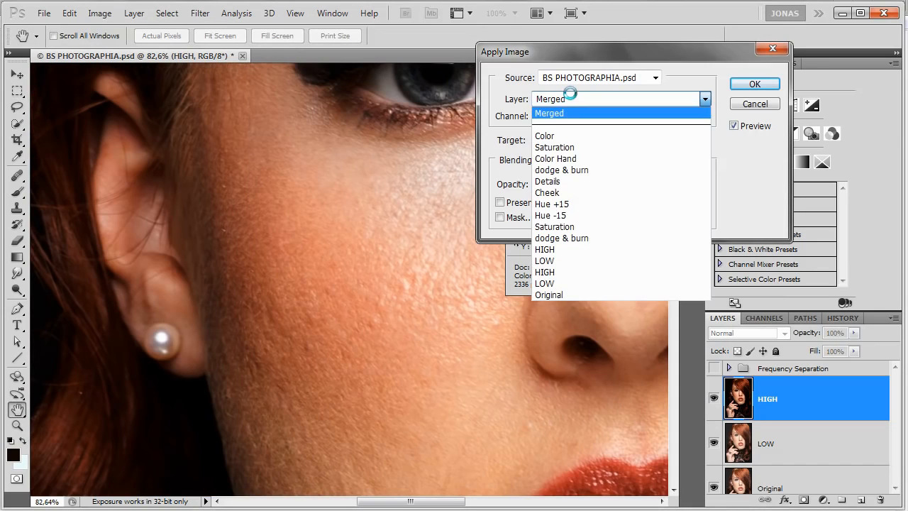
{"action": "left_click", "coordinate": [570, 283]}
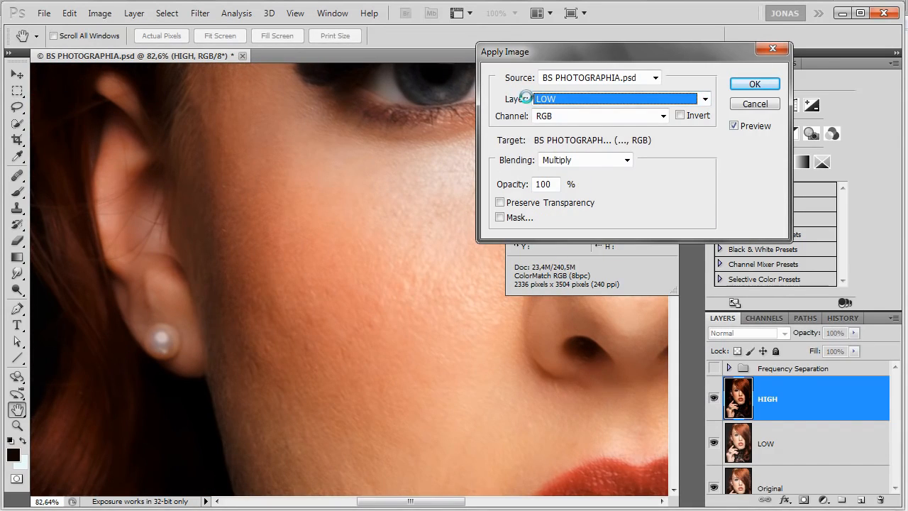
Try Add blending in Apply Image with the source inverted, scale 2 and offset 0.
{"action": "left_click", "coordinate": [572, 160]}
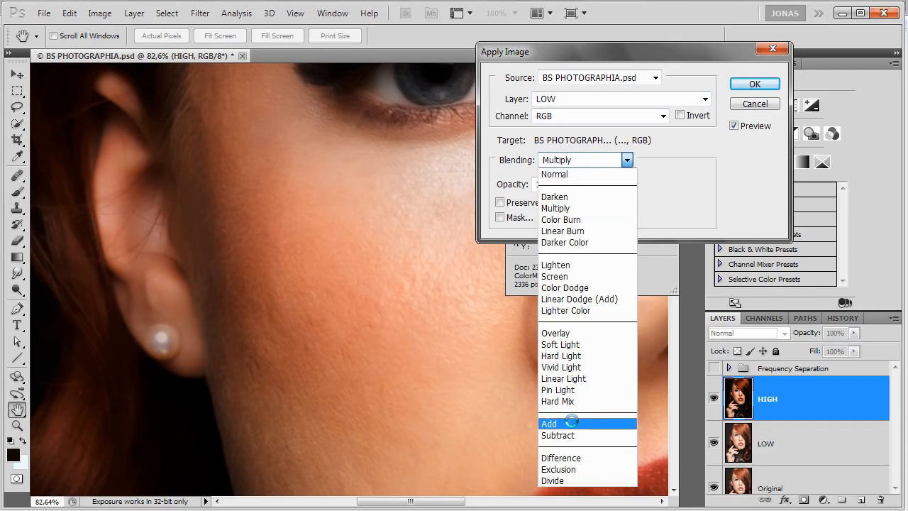
{"action": "left_click", "coordinate": [572, 423]}
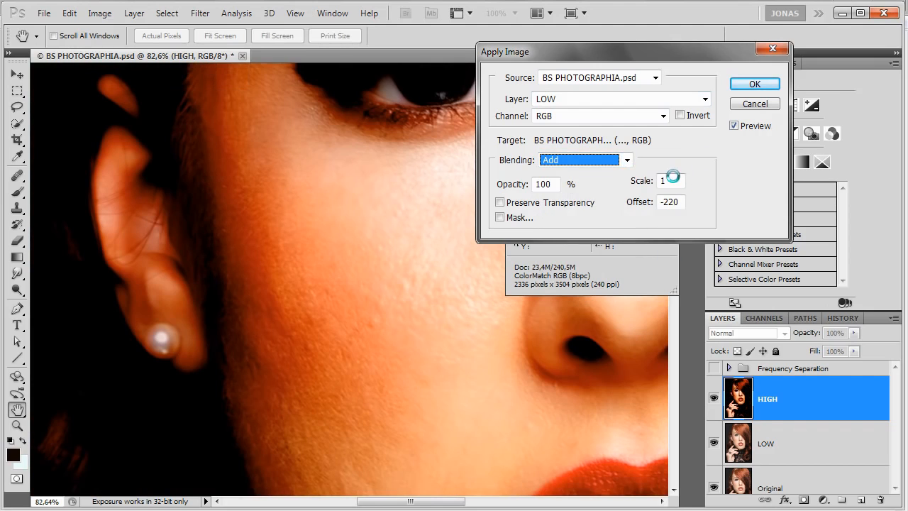
{"action": "left_click", "coordinate": [692, 115]}
{"action": "double_click", "coordinate": [672, 182]}
{"action": "type", "text": "2"}
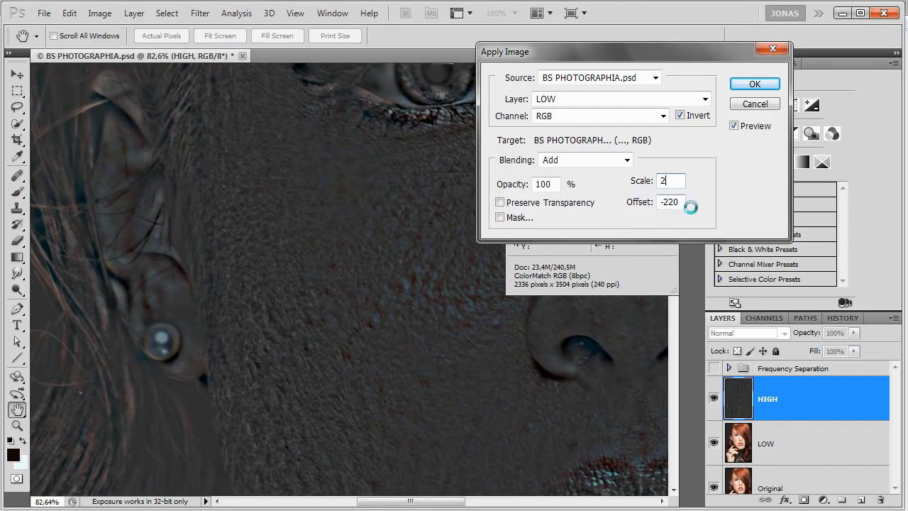
{"action": "key", "text": "Tab"}
{"action": "type", "text": "0"}
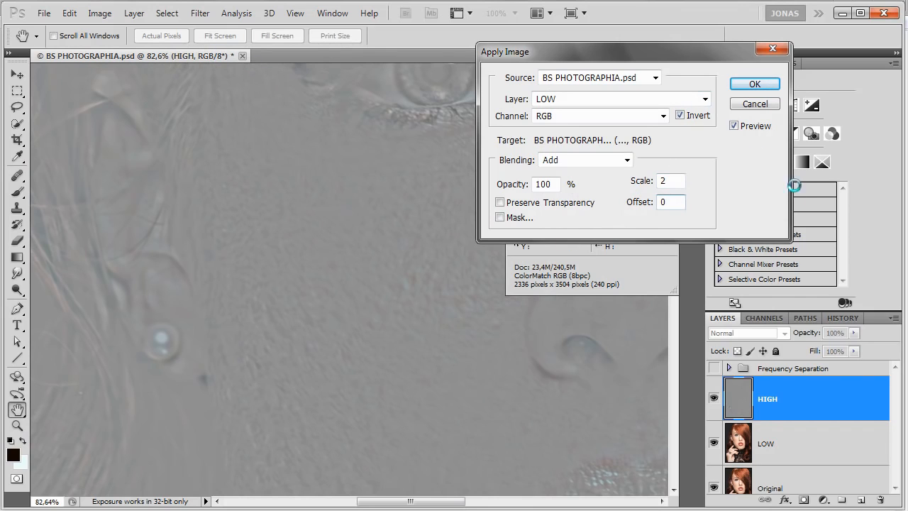
Apply the non-inverted LOW layer to HIGH using Subtract blending, scale 2 and offset 128.
{"action": "left_click", "coordinate": [682, 115]}
{"action": "left_click", "coordinate": [626, 157]}
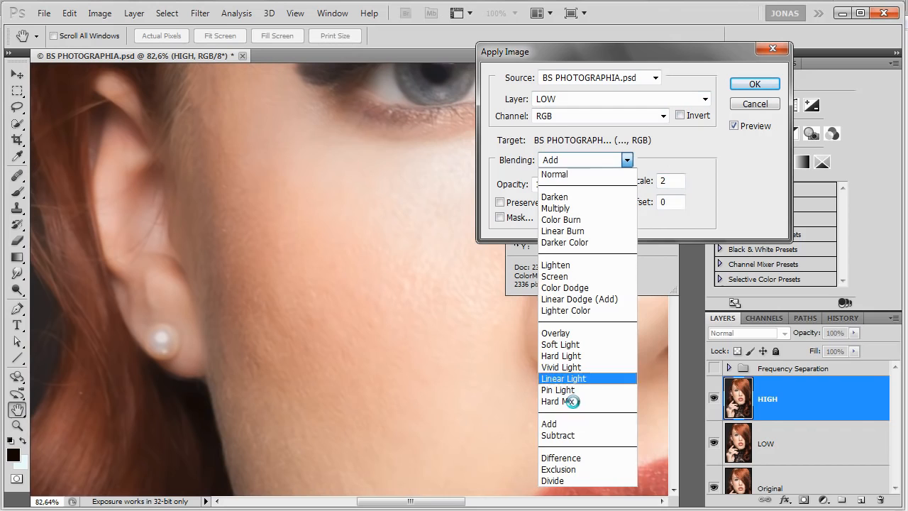
{"action": "left_click", "coordinate": [570, 432]}
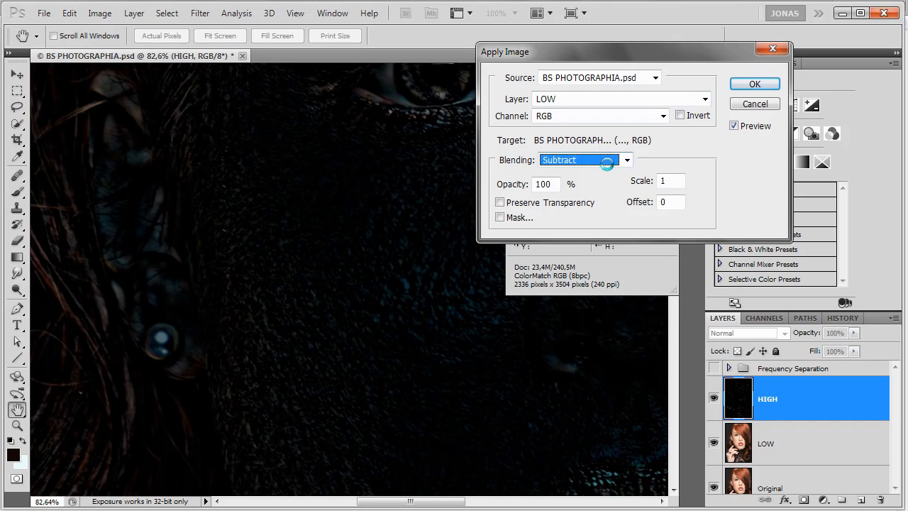
{"action": "left_click", "coordinate": [671, 181]}
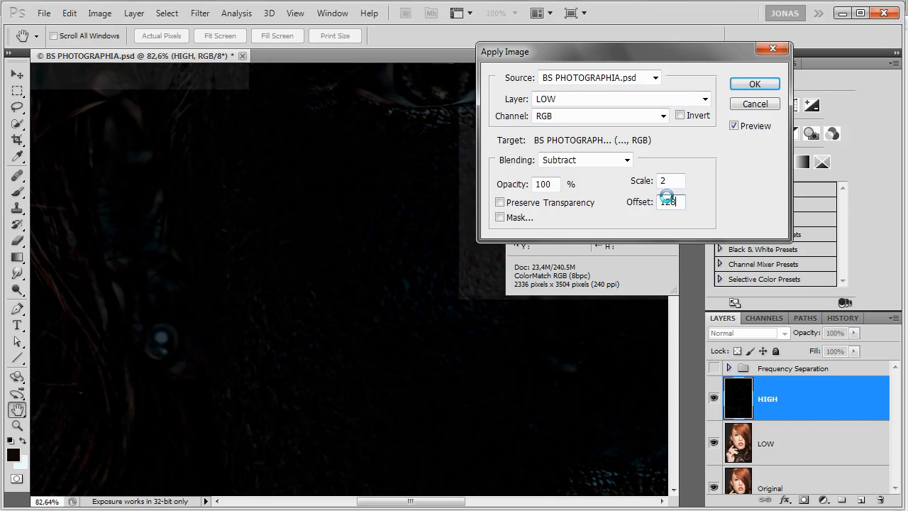
{"action": "type", "text": "8"}
{"action": "key", "text": "Return"}
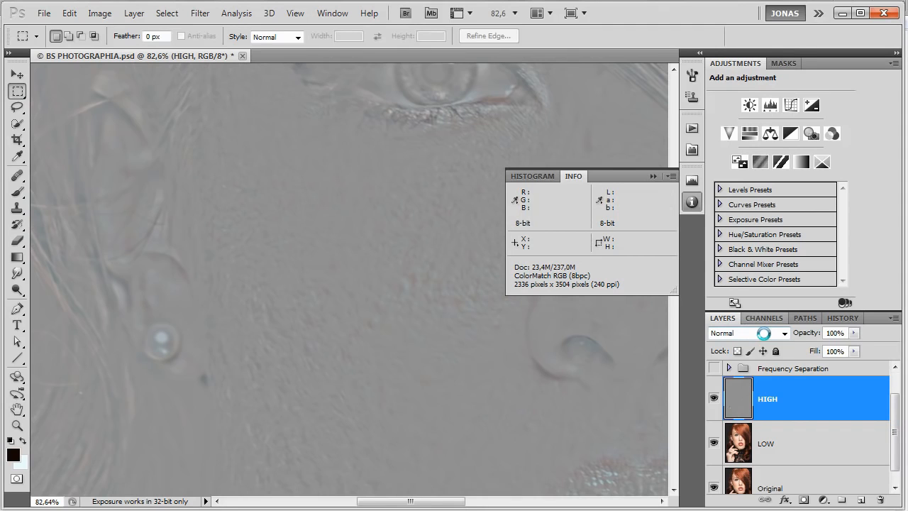
Set the HIGH layer's blend mode to Linear Light and compare the combined HIGH and LOW layers with the Original.
{"action": "left_click", "coordinate": [764, 332]}
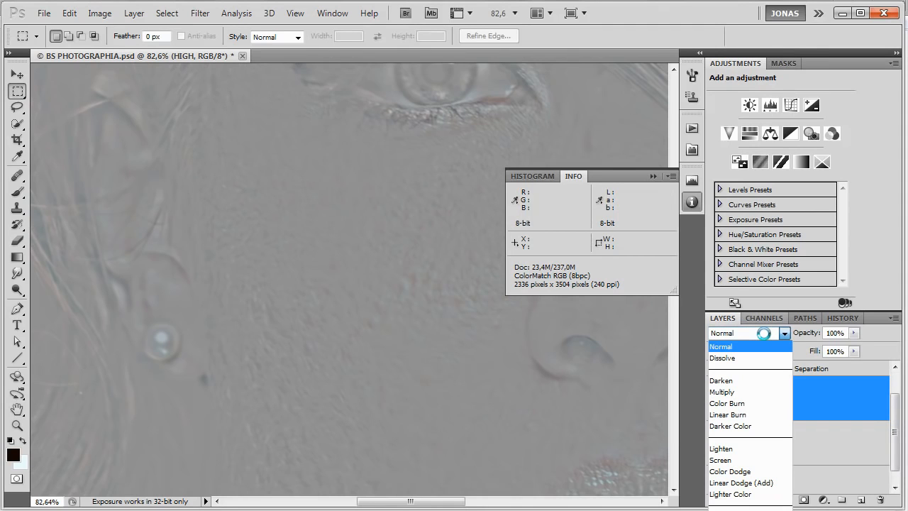
{"action": "left_click", "coordinate": [753, 510]}
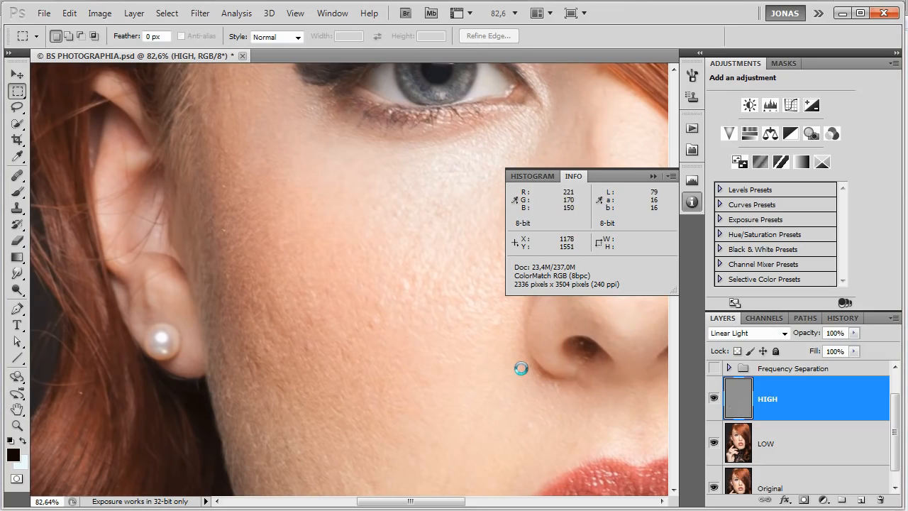
{"action": "left_click_drag", "start_coordinate": [521, 369], "coordinate": [513, 393]}
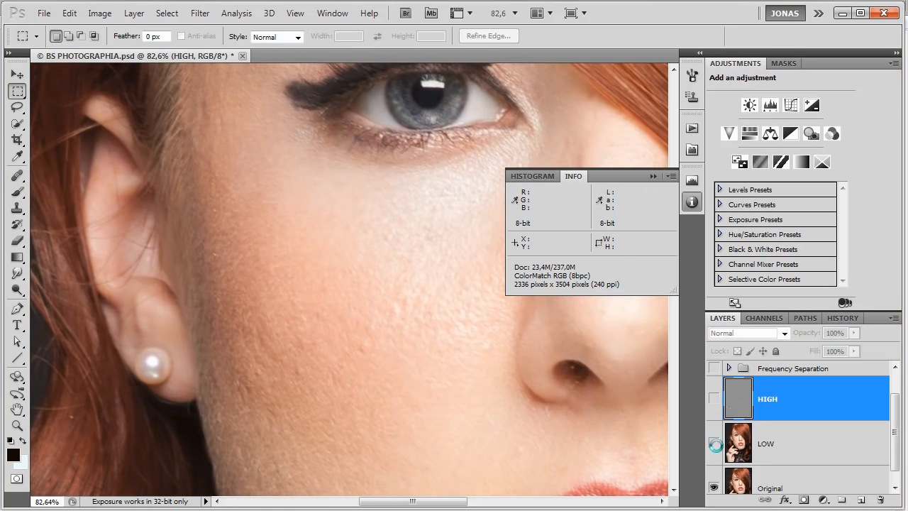
{"action": "left_click", "coordinate": [714, 399]}
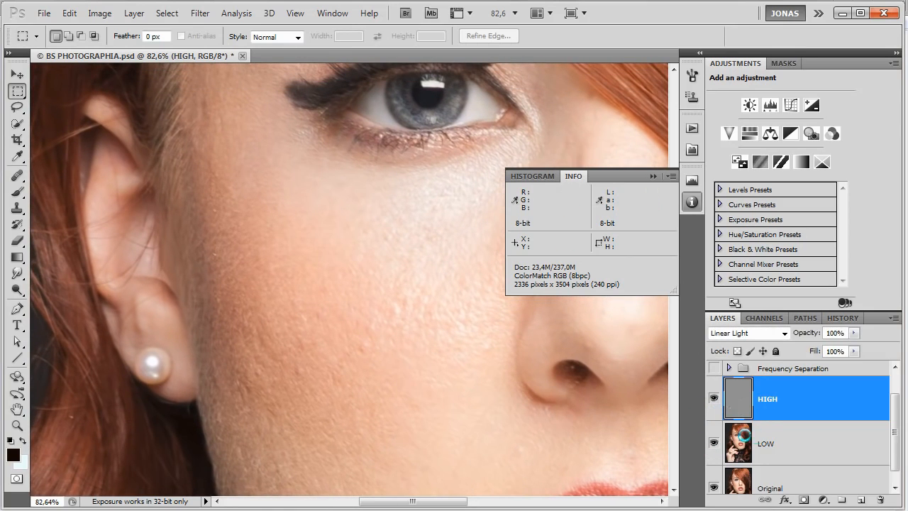
{"action": "left_click_drag", "start_coordinate": [559, 416], "coordinate": [544, 382]}
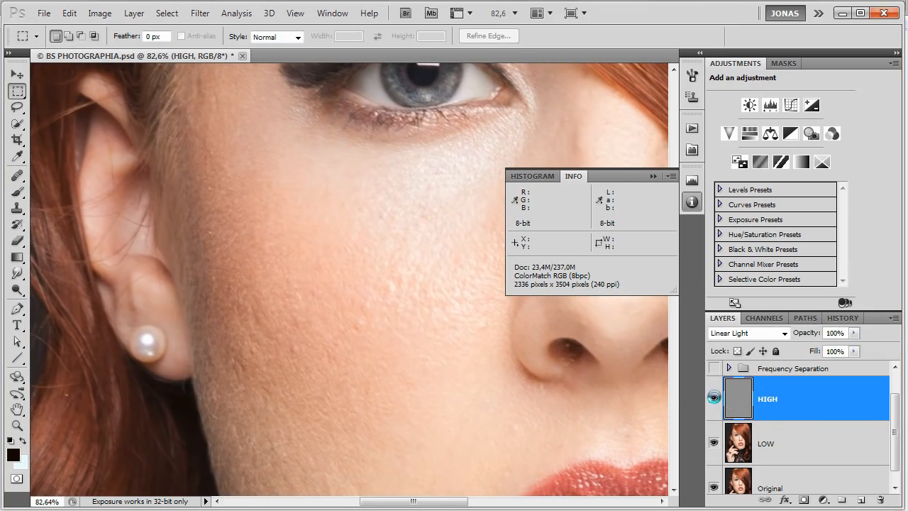
Hide the HIGH layer and select the LOW layer.
{"action": "left_click", "coordinate": [713, 398]}
{"action": "left_click", "coordinate": [724, 451]}
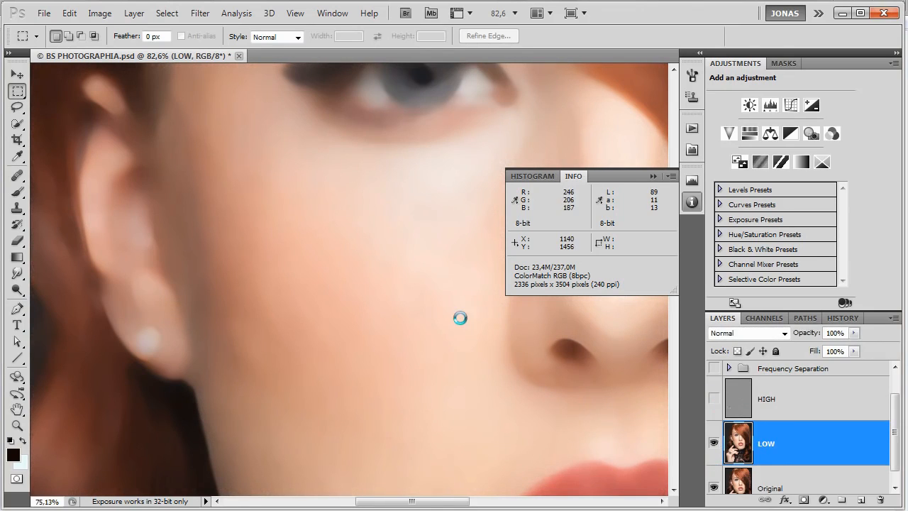
Examine the blurred LOW layer for uneven tones and color transitions across the cheek, jaw, chin, forehead and eye area.
{"action": "scroll", "coordinate": [458, 320], "scroll_direction": "down", "scroll_amount": 5}
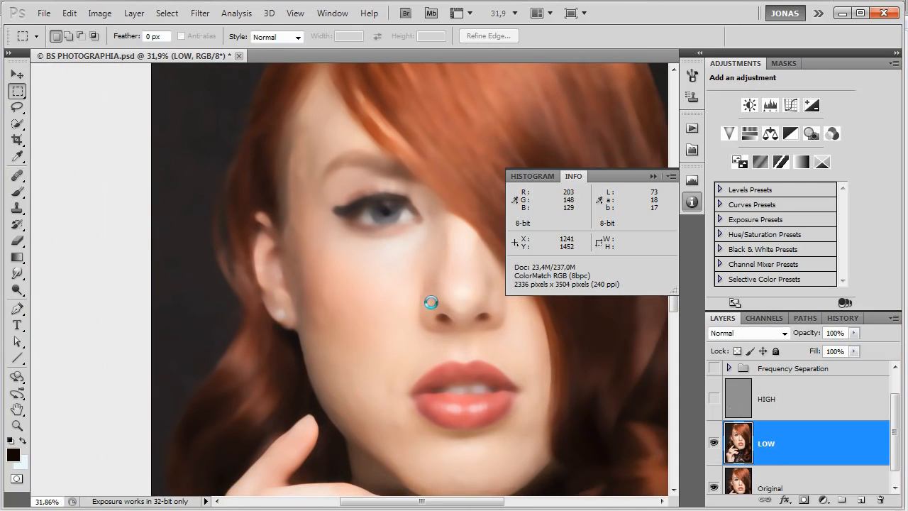
{"action": "scroll", "coordinate": [390, 269], "scroll_direction": "up", "scroll_amount": 2}
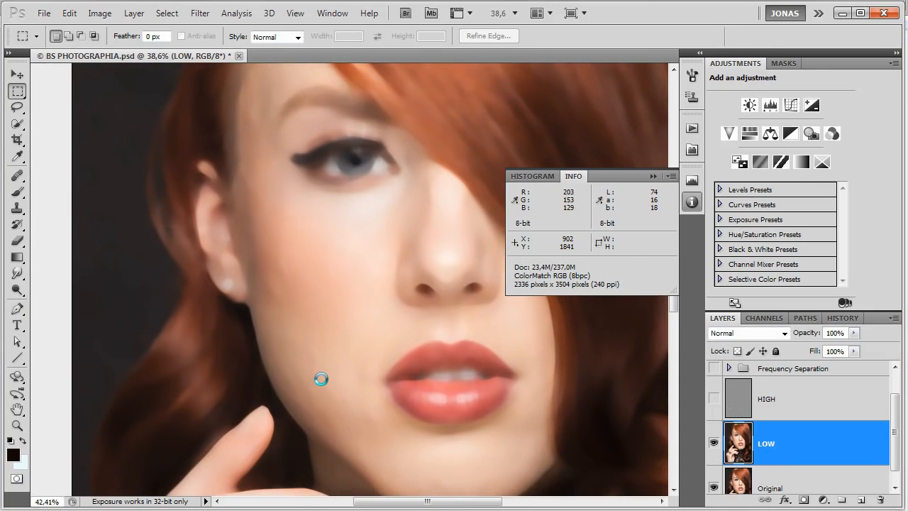
{"action": "scroll", "coordinate": [327, 376], "scroll_direction": "up", "scroll_amount": 5}
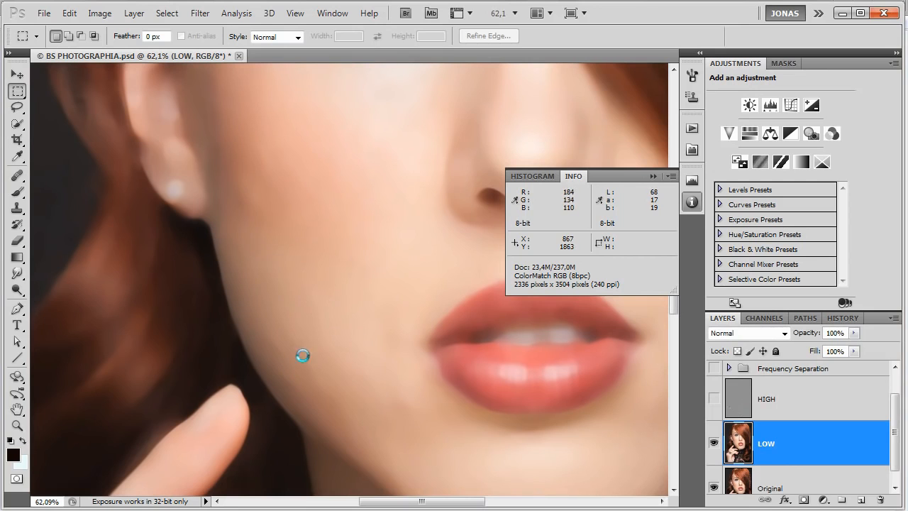
{"action": "left_click_drag", "start_coordinate": [368, 394], "coordinate": [393, 419]}
{"action": "scroll", "coordinate": [262, 177], "scroll_direction": "up", "scroll_amount": 4}
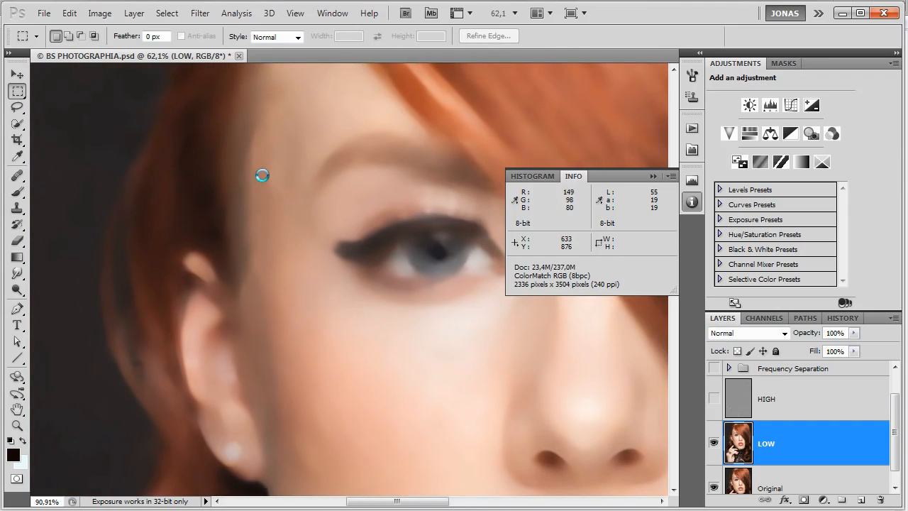
{"action": "left_click_drag", "start_coordinate": [331, 177], "coordinate": [303, 74]}
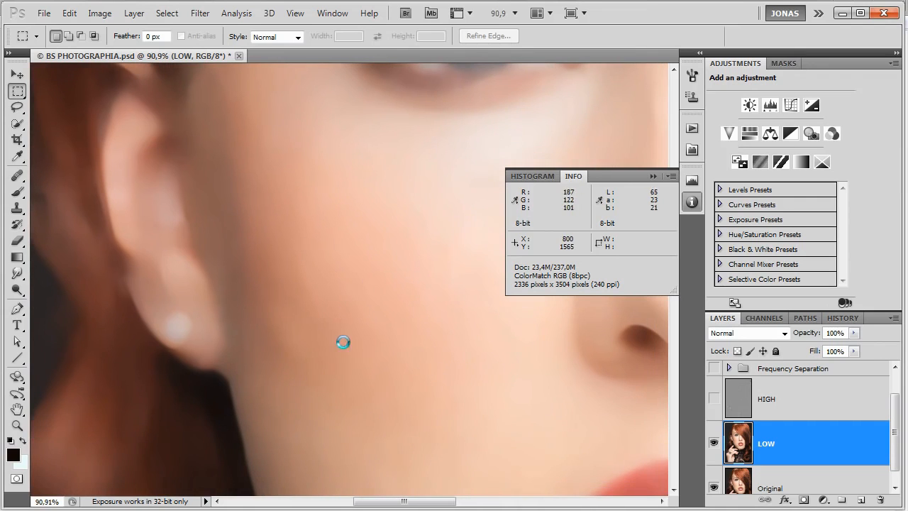
{"action": "scroll", "coordinate": [310, 357], "scroll_direction": "down", "scroll_amount": 6}
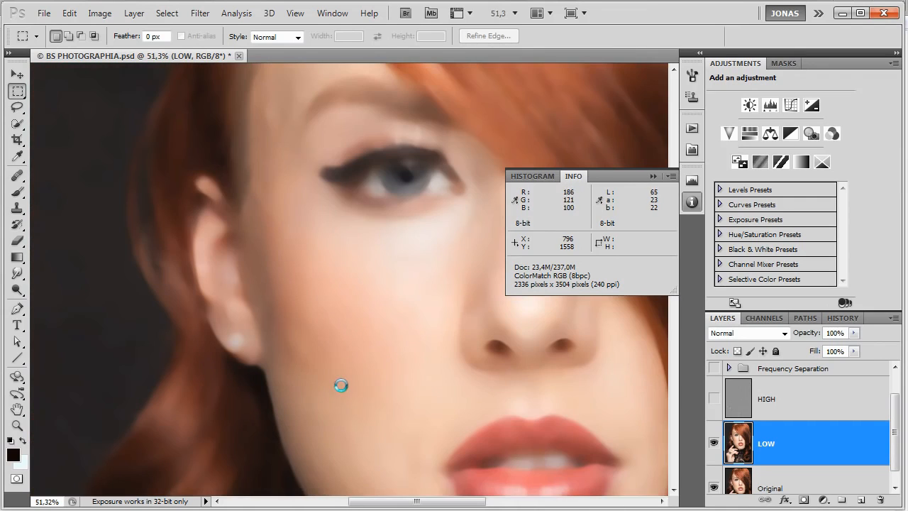
{"action": "left_click_drag", "start_coordinate": [425, 452], "coordinate": [395, 262]}
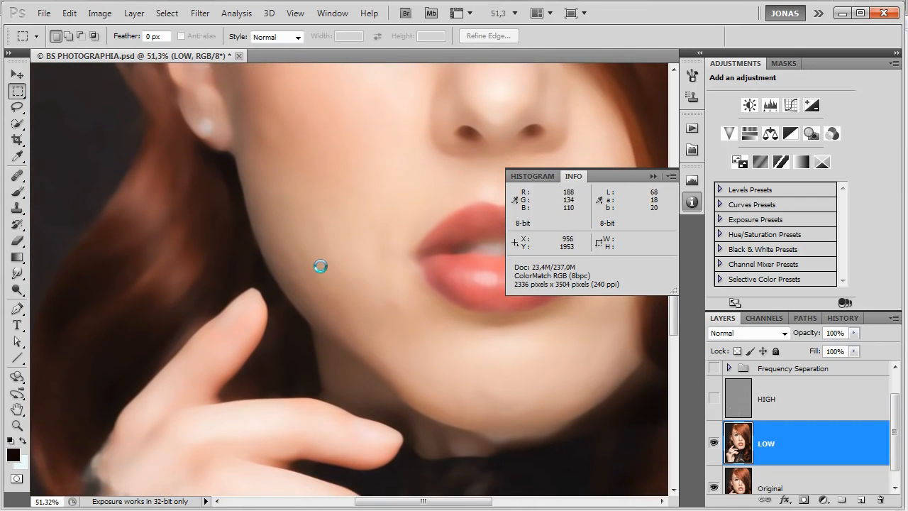
{"action": "scroll", "coordinate": [340, 284], "scroll_direction": "up", "scroll_amount": 2}
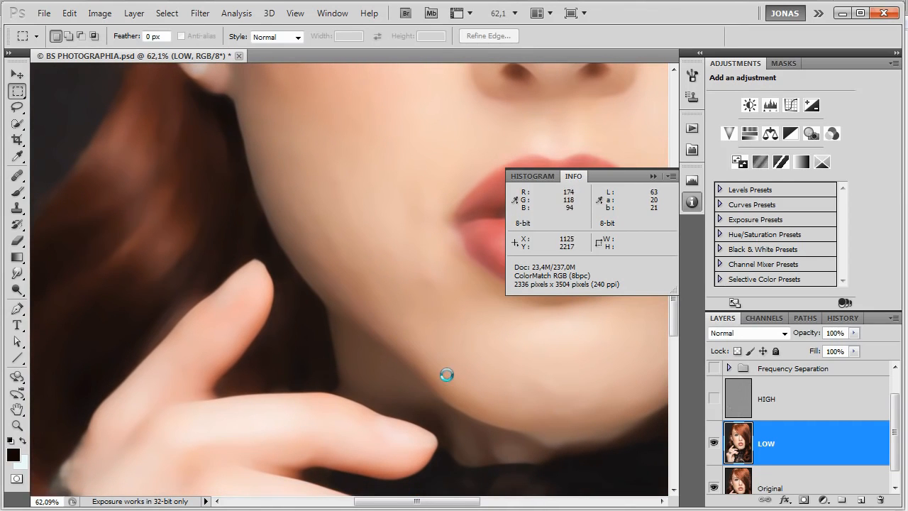
{"action": "scroll", "coordinate": [386, 234], "scroll_direction": "up", "scroll_amount": 2}
{"action": "left_click_drag", "start_coordinate": [385, 211], "coordinate": [459, 456]}
{"action": "left_click_drag", "start_coordinate": [493, 329], "coordinate": [439, 410]}
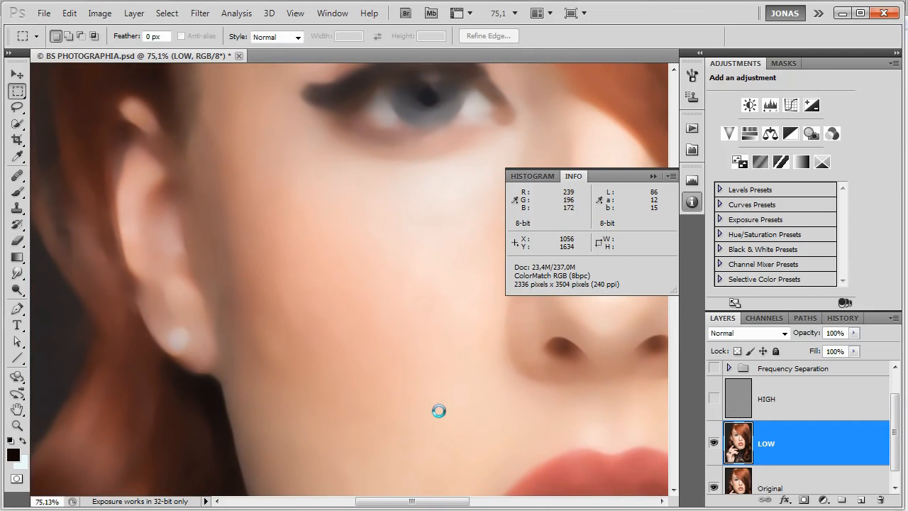
Lasso the temple beside the outer eyebrow on the LOW layer with a 20 px feather, about 222 by 392 pixels.
{"action": "key", "text": "l"}
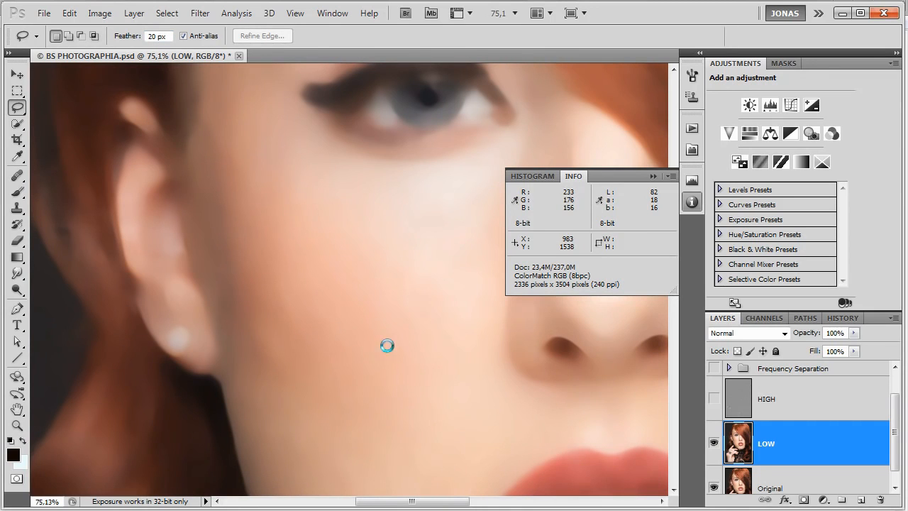
{"action": "left_click_drag", "start_coordinate": [392, 376], "coordinate": [416, 401]}
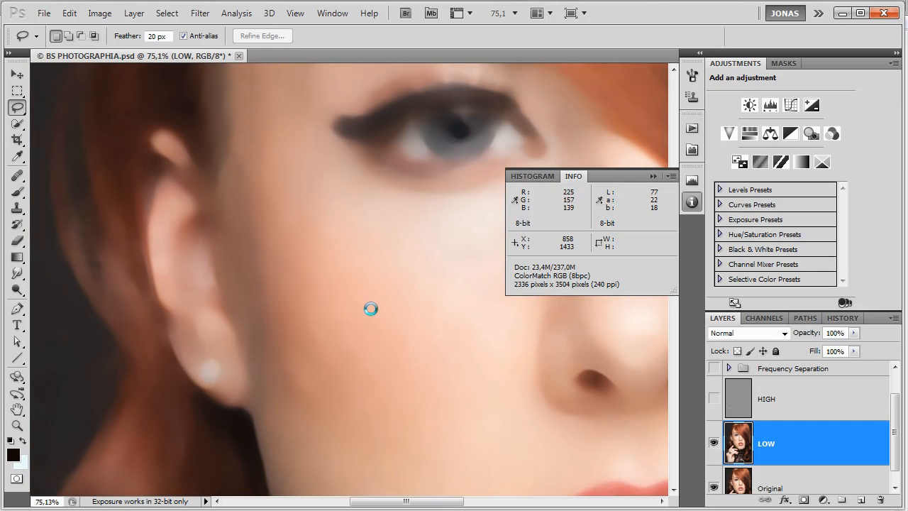
{"action": "scroll", "coordinate": [369, 308], "scroll_direction": "up", "scroll_amount": 5}
{"action": "mouse_move", "coordinate": [306, 287]}
{"action": "left_mouse_down"}
{"action": "mouse_move", "coordinate": [329, 204]}
{"action": "mouse_move", "coordinate": [326, 168]}
{"action": "mouse_move", "coordinate": [295, 155]}
{"action": "mouse_move", "coordinate": [275, 194]}
{"action": "mouse_move", "coordinate": [265, 252]}
{"action": "mouse_move", "coordinate": [266, 300]}
{"action": "mouse_move", "coordinate": [291, 311]}
{"action": "left_mouse_up"}
{"action": "key", "text": "ctrl+h"}
{"action": "left_click_drag", "start_coordinate": [307, 247], "coordinate": [321, 286]}
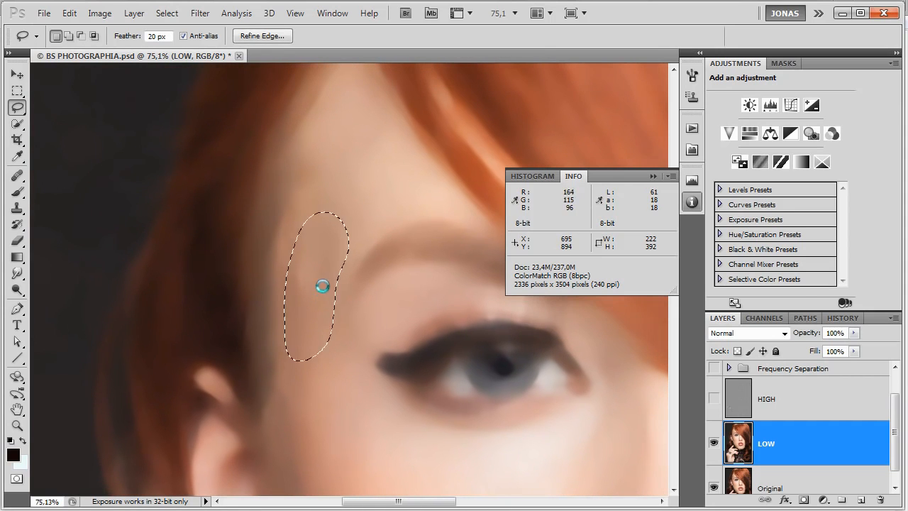
Apply Motion Blur to the temple selection with angle 3° and distance 46 pixels, and deselect it.
{"action": "left_click", "coordinate": [201, 14]}
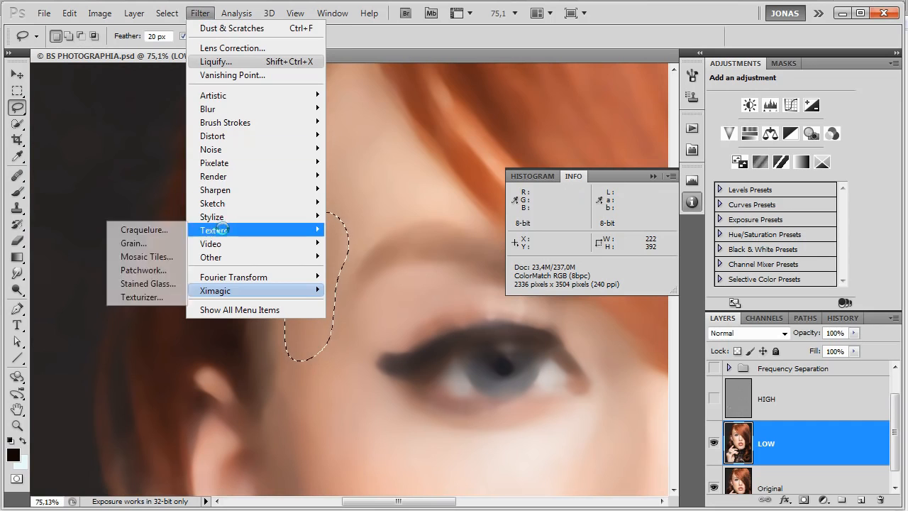
{"action": "mouse_move", "coordinate": [213, 122]}
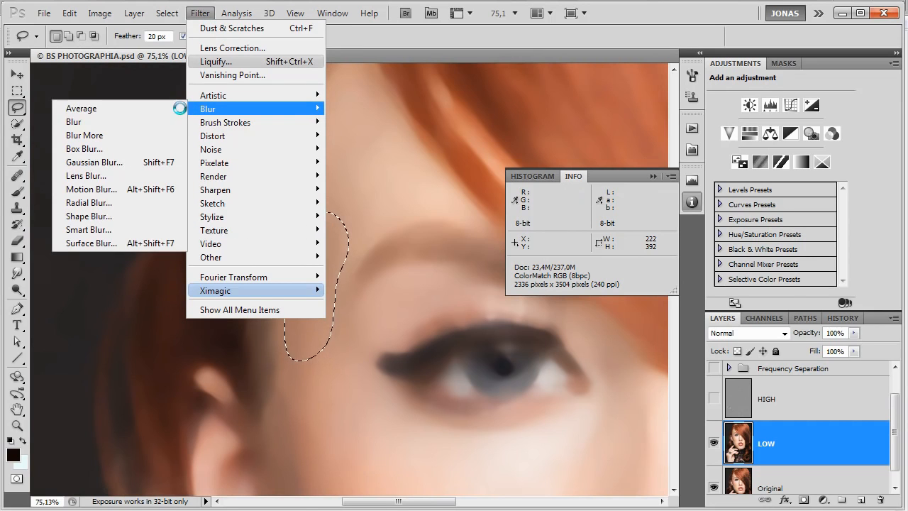
{"action": "left_click", "coordinate": [162, 183]}
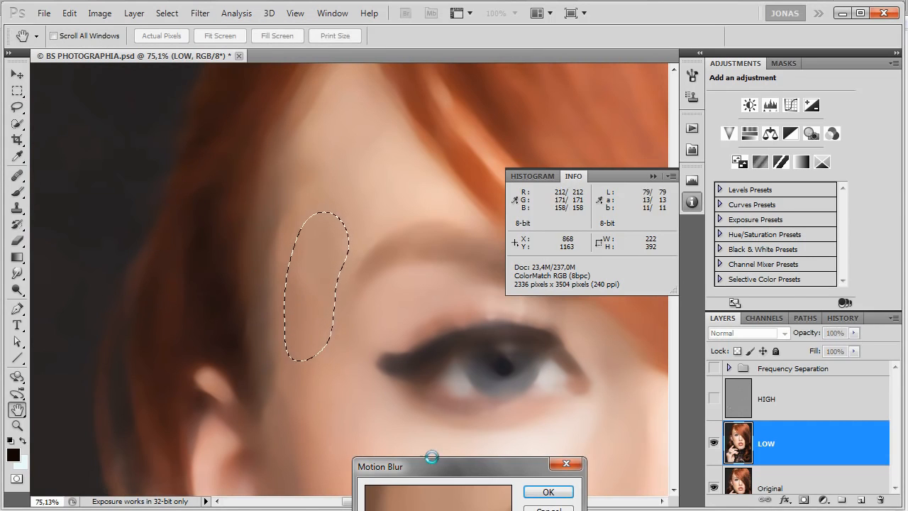
{"action": "left_click_drag", "start_coordinate": [427, 455], "coordinate": [479, 230]}
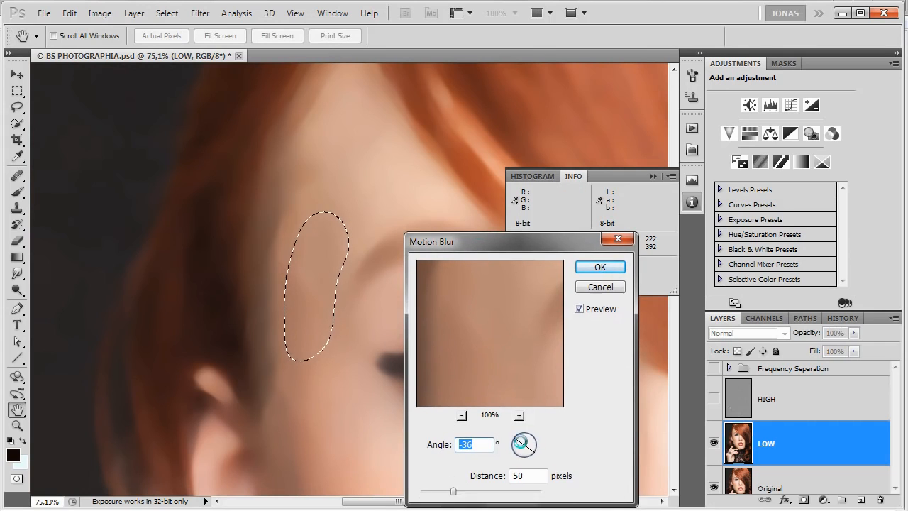
{"action": "left_click_drag", "start_coordinate": [525, 448], "coordinate": [524, 455]}
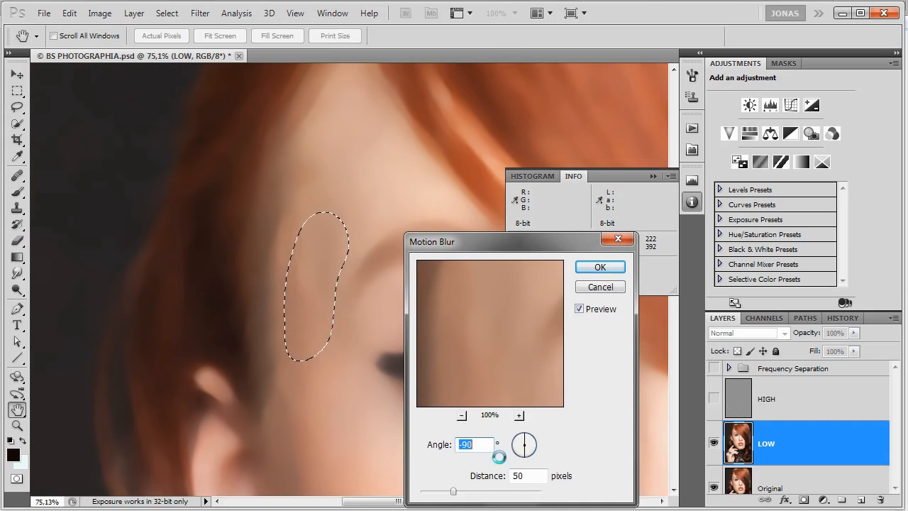
{"action": "left_click", "coordinate": [536, 444]}
{"action": "left_click", "coordinate": [536, 445]}
{"action": "left_click_drag", "start_coordinate": [455, 487], "coordinate": [450, 490]}
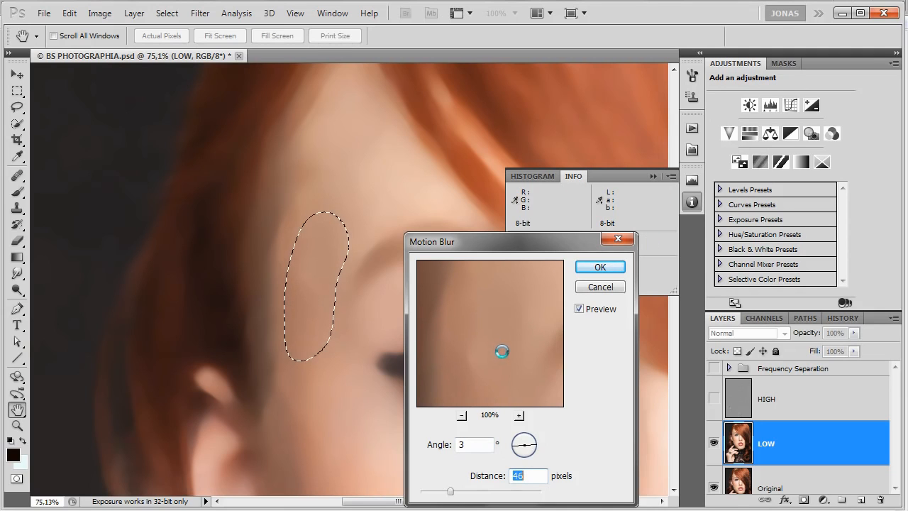
{"action": "left_click", "coordinate": [601, 267]}
{"action": "key", "text": "ctrl+d"}
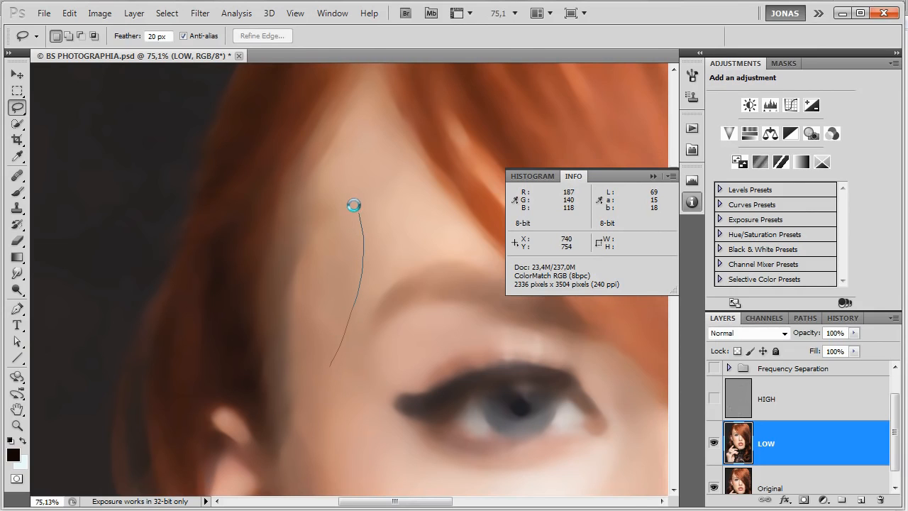
Lasso the temple strip again, about 234 by 437 pixels, apply a 10-pixel Gaussian Blur and deselect.
{"action": "left_click_drag", "start_coordinate": [306, 382], "coordinate": [330, 365]}
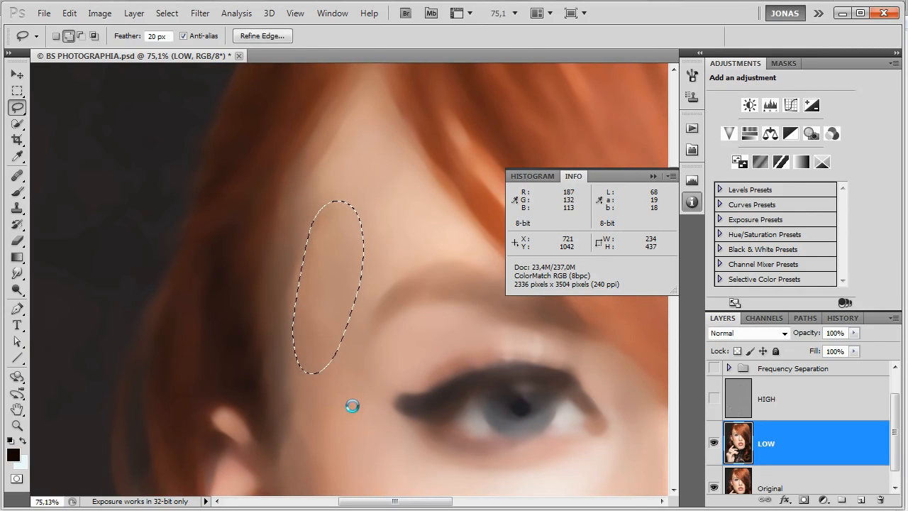
{"action": "key", "text": "ctrl+alt+f"}
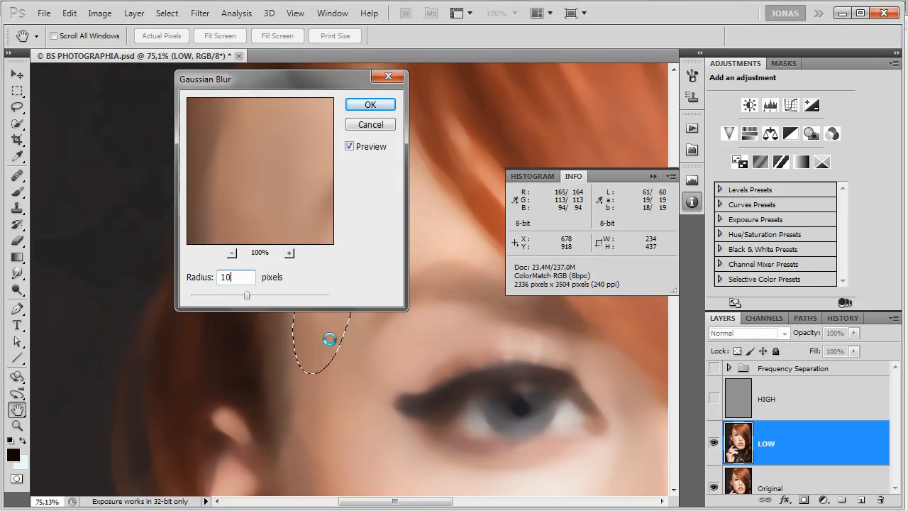
{"action": "left_click", "coordinate": [368, 104]}
{"action": "key", "text": "ctrl+d"}
Lasso and soften the side of the cheek in front of the ear and the patch beside the earlobe.
{"action": "scroll", "coordinate": [357, 441], "scroll_direction": "down", "scroll_amount": 5}
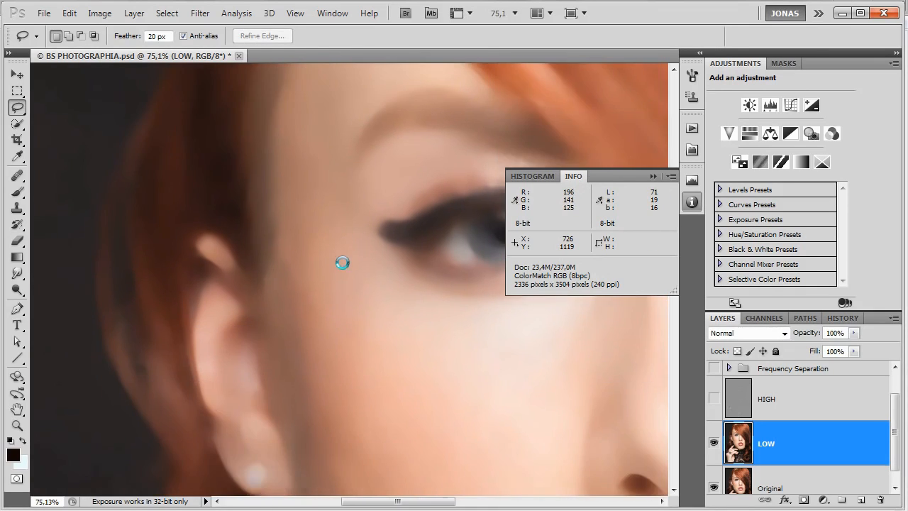
{"action": "mouse_move", "coordinate": [346, 353]}
{"action": "left_mouse_down"}
{"action": "mouse_move", "coordinate": [299, 191]}
{"action": "mouse_move", "coordinate": [283, 243]}
{"action": "mouse_move", "coordinate": [279, 308]}
{"action": "mouse_move", "coordinate": [297, 383]}
{"action": "left_mouse_up"}
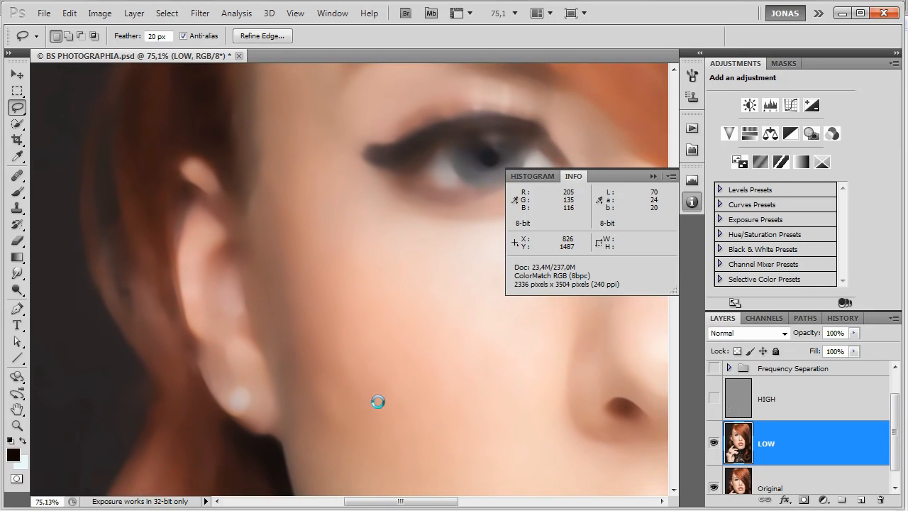
{"action": "mouse_move", "coordinate": [385, 434]}
{"action": "left_mouse_down"}
{"action": "mouse_move", "coordinate": [365, 321]}
{"action": "mouse_move", "coordinate": [312, 306]}
{"action": "mouse_move", "coordinate": [294, 397]}
{"action": "mouse_move", "coordinate": [369, 455]}
{"action": "left_mouse_up"}
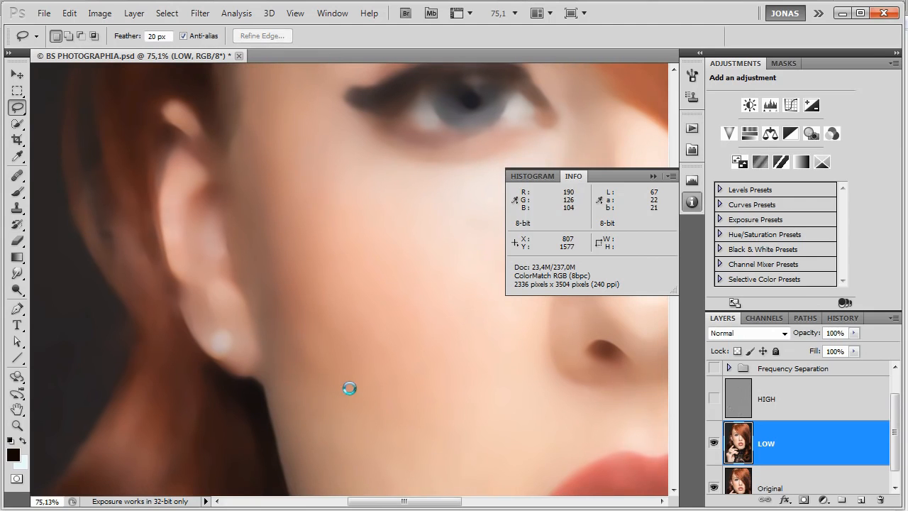
{"action": "left_click_drag", "start_coordinate": [350, 388], "coordinate": [345, 386]}
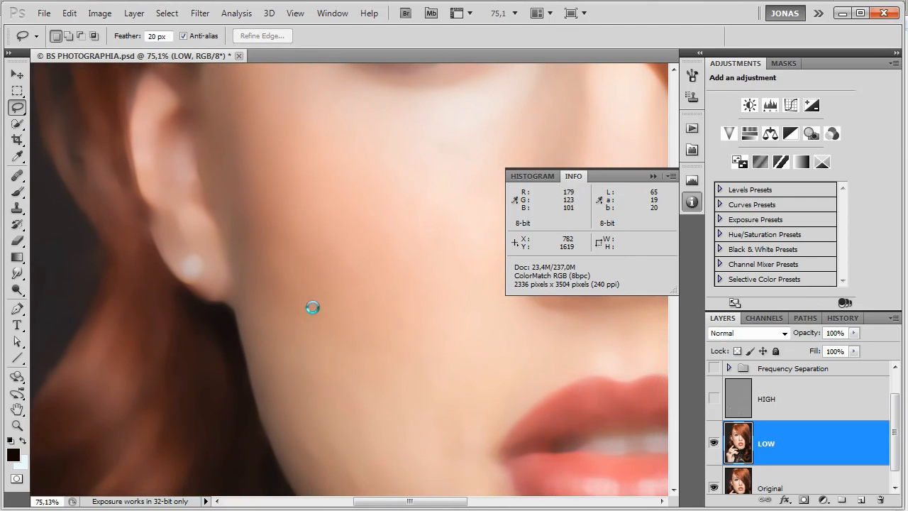
Lasso an oval of about 202 by 313 pixels beside the earlobe, apply Gaussian Blur with radius 15.8 pixels and deselect.
{"action": "left_click_drag", "start_coordinate": [310, 308], "coordinate": [294, 324]}
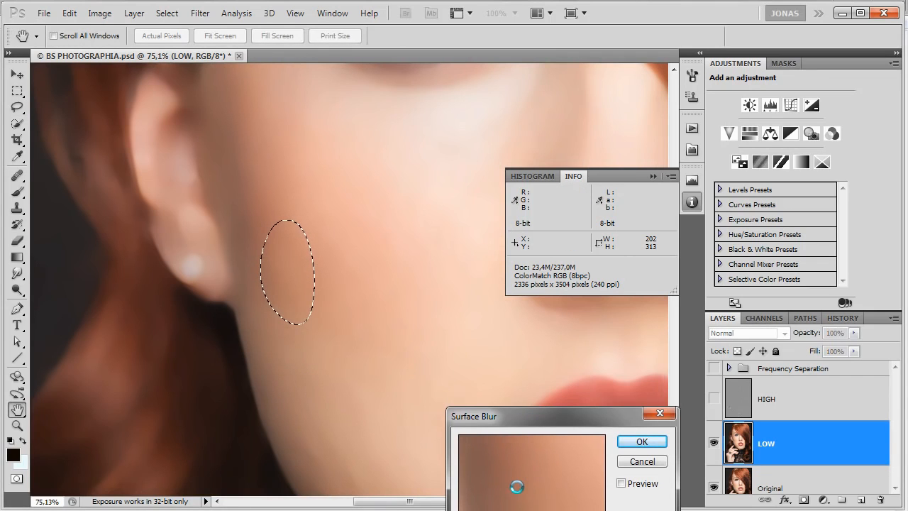
{"action": "key", "text": "Return"}
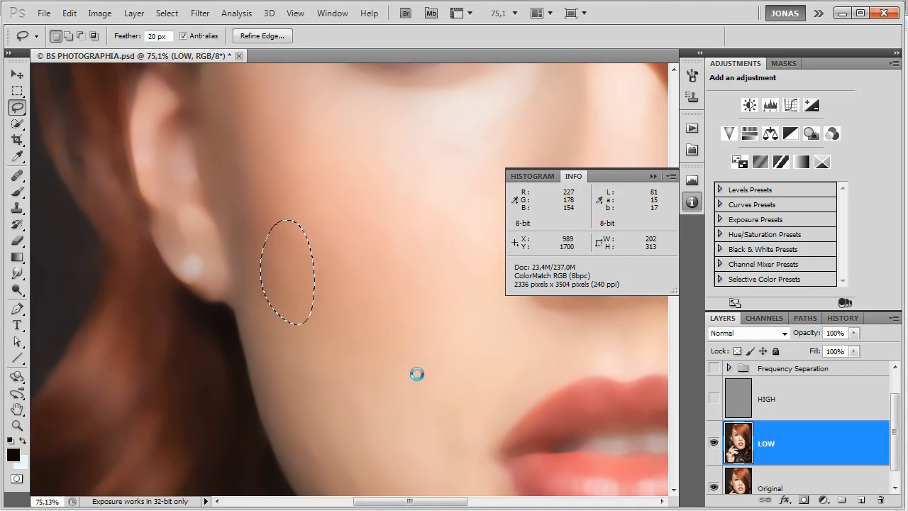
{"action": "key", "text": "ctrl+alt+f"}
{"action": "left_click_drag", "start_coordinate": [315, 83], "coordinate": [561, 116]}
{"action": "left_click_drag", "start_coordinate": [492, 325], "coordinate": [500, 324]}
{"action": "left_click", "coordinate": [609, 138]}
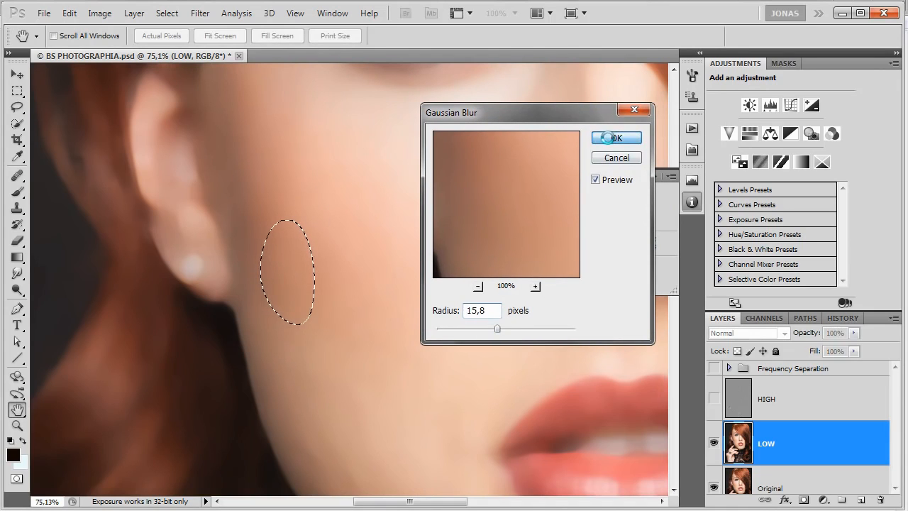
{"action": "key", "text": "ctrl+d"}
Lasso the lower cheek along the jawline, about 383 by 451 pixels, with a 20 px feather.
{"action": "left_click_drag", "start_coordinate": [412, 416], "coordinate": [367, 331]}
{"action": "mouse_move", "coordinate": [381, 397]}
{"action": "left_mouse_down"}
{"action": "mouse_move", "coordinate": [289, 281]}
{"action": "mouse_move", "coordinate": [262, 291]}
{"action": "mouse_move", "coordinate": [257, 323]}
{"action": "mouse_move", "coordinate": [278, 401]}
{"action": "mouse_move", "coordinate": [335, 463]}
{"action": "mouse_move", "coordinate": [365, 469]}
{"action": "mouse_move", "coordinate": [406, 413]}
{"action": "mouse_move", "coordinate": [440, 404]}
{"action": "left_mouse_up"}
{"action": "mouse_move", "coordinate": [293, 343]}
{"action": "left_mouse_down"}
{"action": "mouse_move", "coordinate": [268, 317]}
{"action": "mouse_move", "coordinate": [332, 355]}
{"action": "left_mouse_up"}
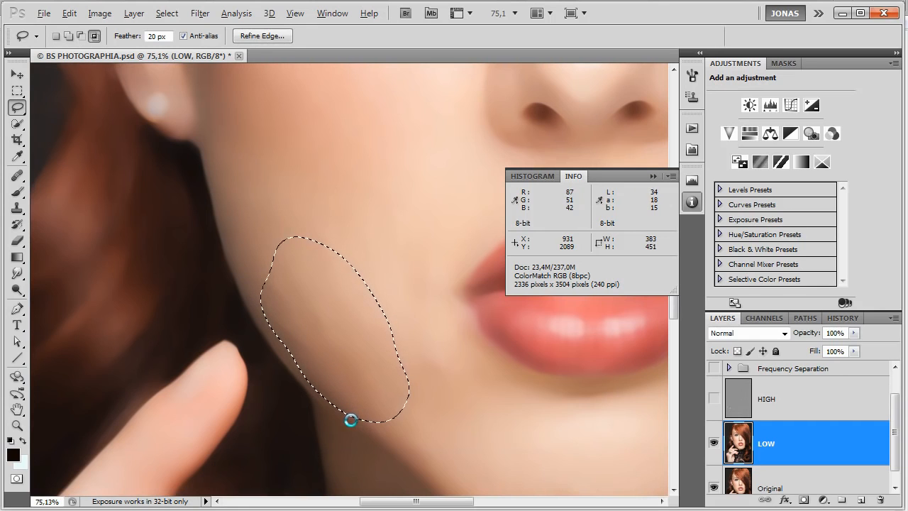
{"action": "key", "text": "ctrl+alt+f"}
{"action": "left_click_drag", "start_coordinate": [532, 448], "coordinate": [533, 452]}
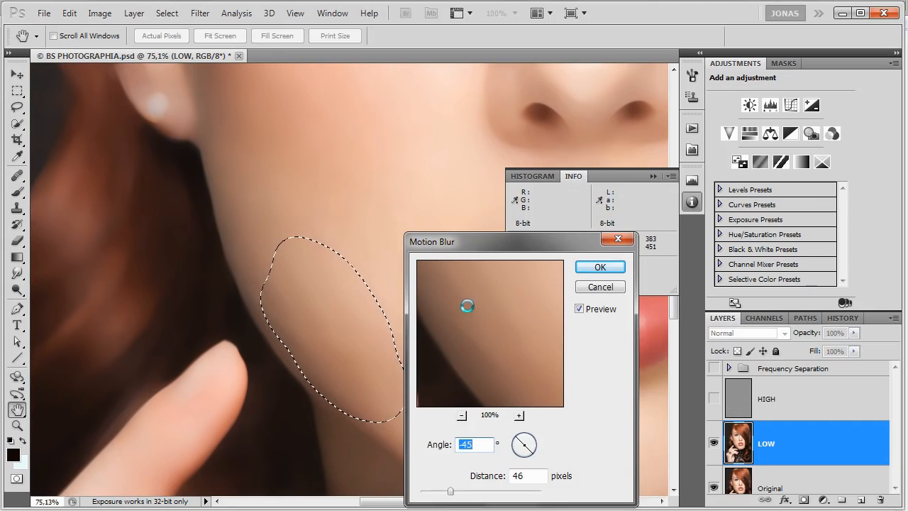
{"action": "left_click_drag", "start_coordinate": [478, 242], "coordinate": [502, 178]}
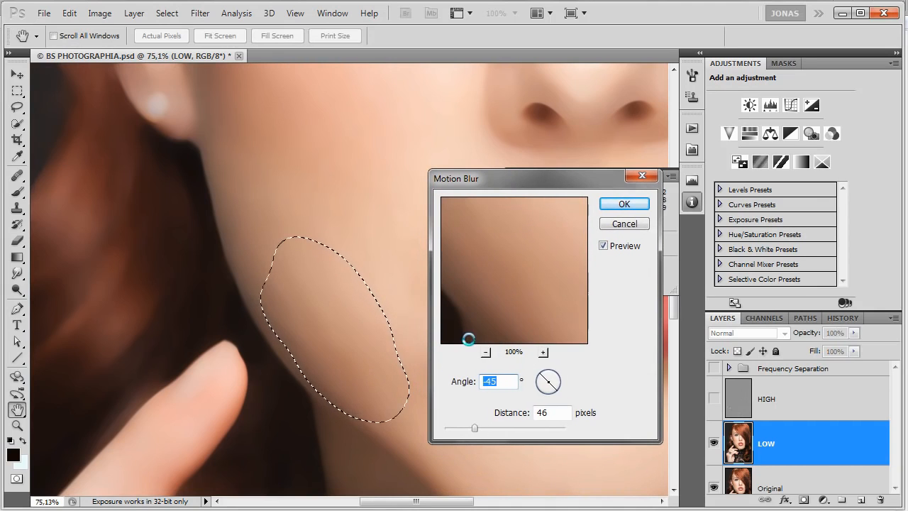
{"action": "left_click_drag", "start_coordinate": [512, 267], "coordinate": [536, 328]}
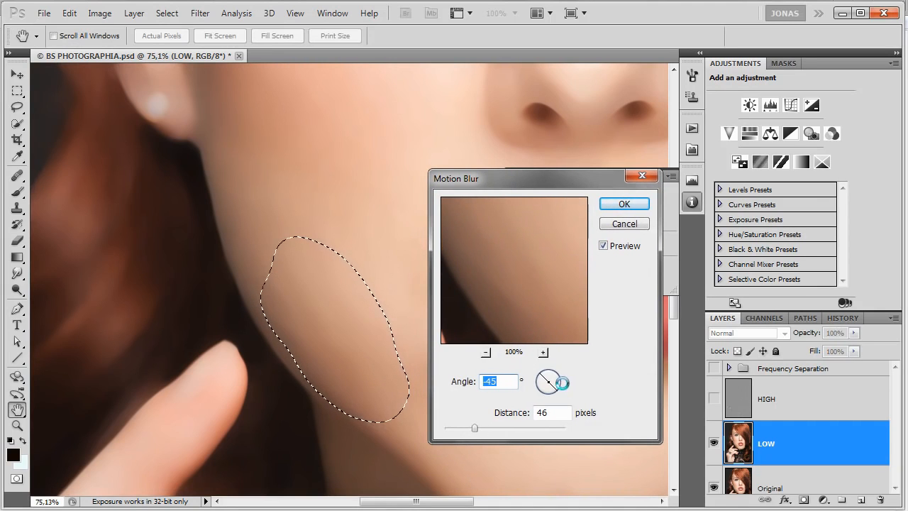
{"action": "left_click", "coordinate": [608, 224]}
Apply Gaussian Blur with radius 15.8 pixels to the jawline selection, checking the jaw edge in the preview.
{"action": "key", "text": "ctrl+alt+f"}
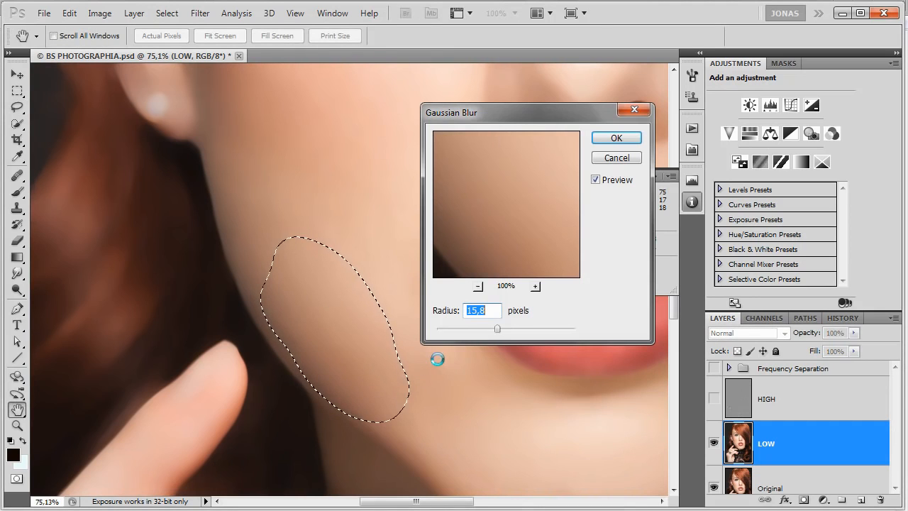
{"action": "left_click", "coordinate": [310, 370]}
{"action": "left_click_drag", "start_coordinate": [507, 183], "coordinate": [511, 193]}
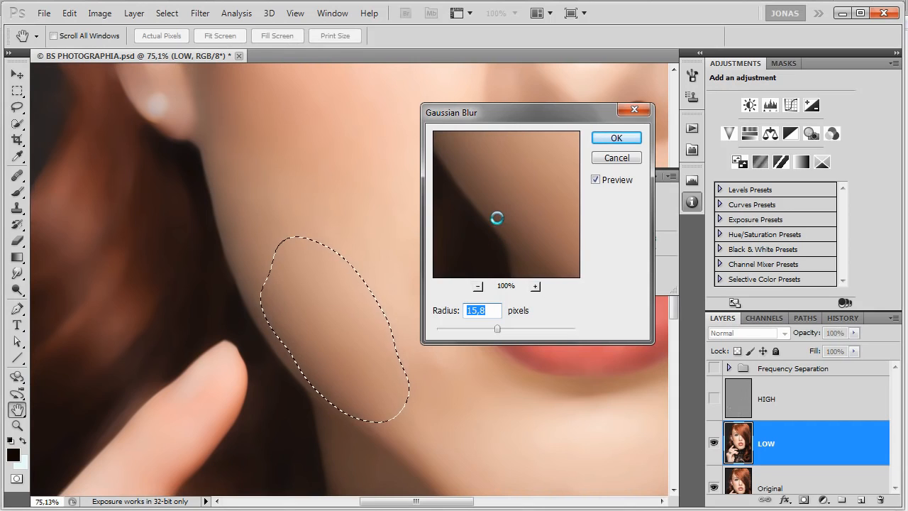
{"action": "left_click_drag", "start_coordinate": [490, 212], "coordinate": [508, 228]}
{"action": "left_click", "coordinate": [617, 139]}
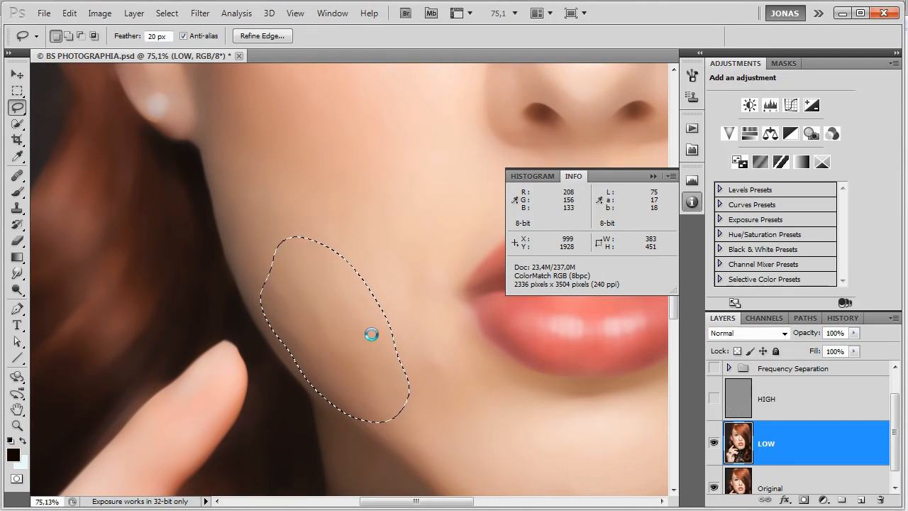
Apply Motion Blur to the jawline selection with angle -45° and distance 46 pixels, following the jaw's direction.
{"action": "key", "text": "F3"}
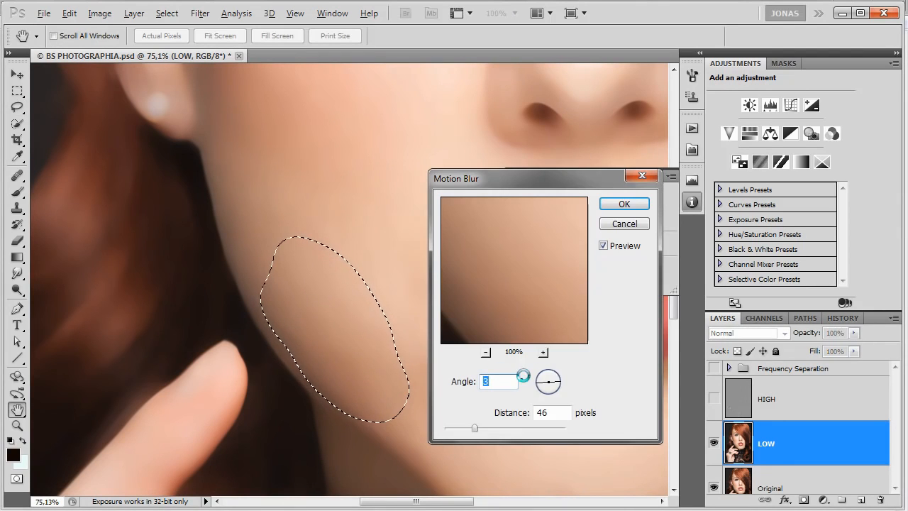
{"action": "left_click_drag", "start_coordinate": [485, 293], "coordinate": [505, 281]}
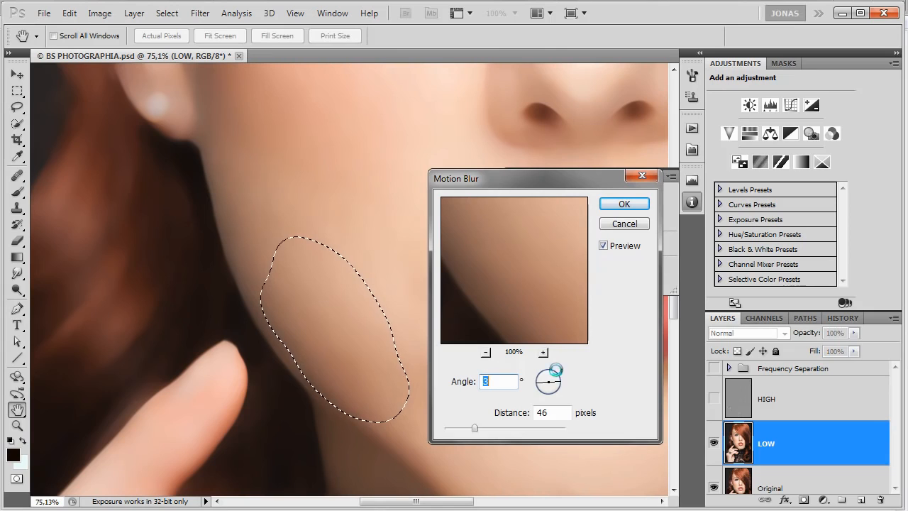
{"action": "left_click_drag", "start_coordinate": [558, 382], "coordinate": [553, 386]}
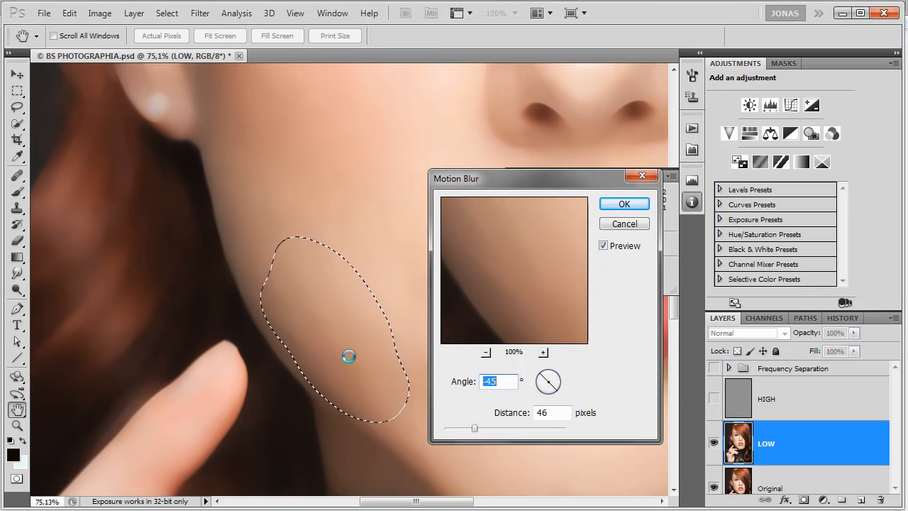
{"action": "left_click", "coordinate": [349, 300]}
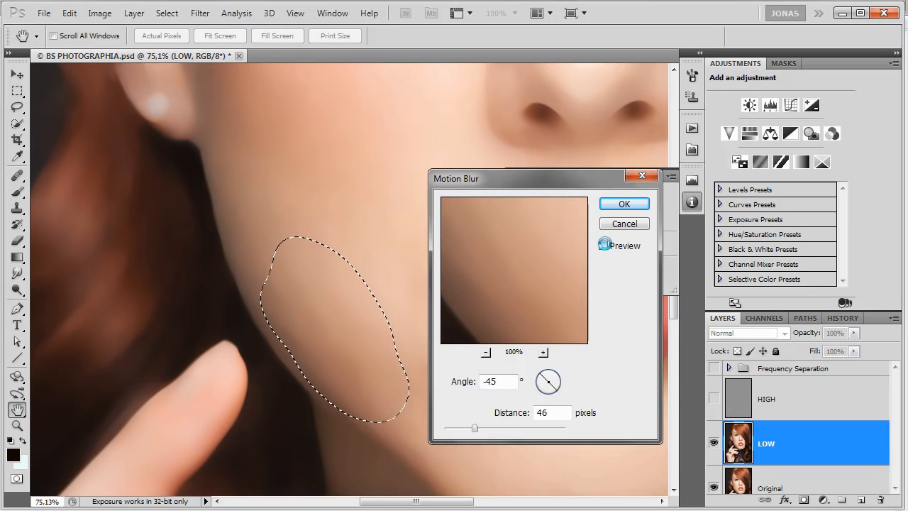
{"action": "left_click", "coordinate": [622, 203]}
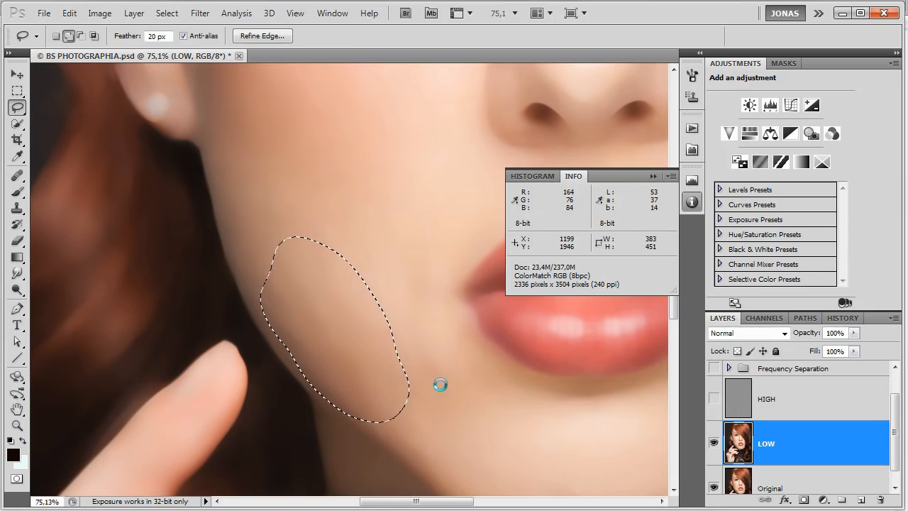
Apply Gaussian Blur with radius 7.4 pixels to the jawline selection, comparing with the preview off and on, and deselect.
{"action": "key", "text": "ctrl+alt+f"}
{"action": "left_click", "coordinate": [481, 327]}
{"action": "left_click_drag", "start_coordinate": [480, 327], "coordinate": [483, 327]}
{"action": "left_click", "coordinate": [357, 344]}
{"action": "left_click", "coordinate": [597, 179]}
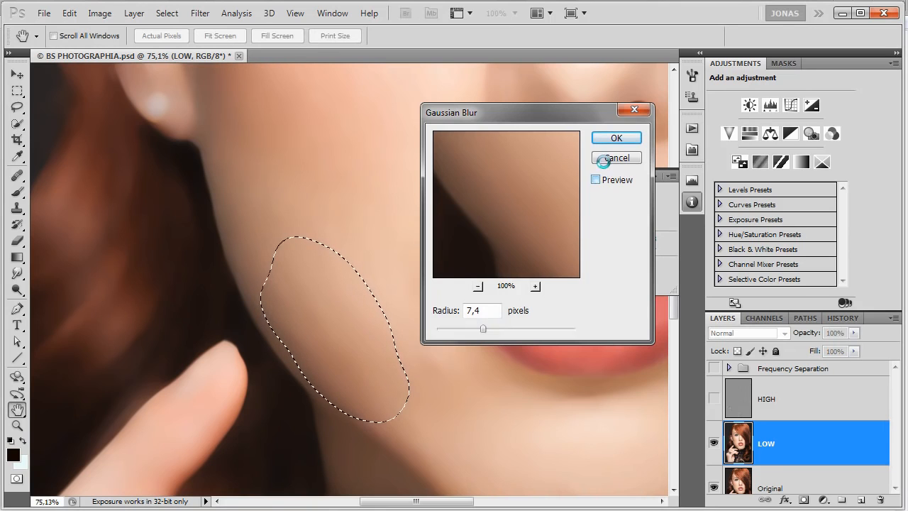
{"action": "left_click", "coordinate": [597, 180]}
{"action": "left_click", "coordinate": [614, 139]}
{"action": "key", "text": "l"}
{"action": "key", "text": "ctrl+d"}
Lasso feathered patches on the lower cheek near the mouth corner and repeat the last blur on each.
{"action": "left_click_drag", "start_coordinate": [489, 410], "coordinate": [416, 339]}
{"action": "left_click_drag", "start_coordinate": [380, 281], "coordinate": [407, 280]}
{"action": "key", "text": "ctrl+f"}
{"action": "key", "text": "ctrl+d"}
{"action": "left_click_drag", "start_coordinate": [302, 246], "coordinate": [296, 307]}
{"action": "key", "text": "ctrl+f"}
{"action": "key", "text": "ctrl+d"}
Repeat the last blur on several feathered lasso patches across the chin and the far jawline.
{"action": "mouse_move", "coordinate": [462, 413]}
{"action": "left_mouse_down"}
{"action": "mouse_move", "coordinate": [381, 342]}
{"action": "mouse_move", "coordinate": [326, 314]}
{"action": "left_mouse_up"}
{"action": "mouse_move", "coordinate": [490, 384]}
{"action": "left_mouse_down"}
{"action": "mouse_move", "coordinate": [472, 339]}
{"action": "mouse_move", "coordinate": [461, 407]}
{"action": "mouse_move", "coordinate": [501, 408]}
{"action": "left_mouse_up"}
{"action": "key", "text": "ctrl+f"}
{"action": "key", "text": "ctrl+d"}
{"action": "mouse_move", "coordinate": [552, 359]}
{"action": "left_mouse_down"}
{"action": "mouse_move", "coordinate": [542, 381]}
{"action": "mouse_move", "coordinate": [608, 315]}
{"action": "mouse_move", "coordinate": [597, 291]}
{"action": "mouse_move", "coordinate": [553, 368]}
{"action": "left_mouse_up"}
{"action": "key", "text": "ctrl+f"}
{"action": "key", "text": "ctrl+d"}
{"action": "key", "text": "ctrl+f"}
{"action": "key", "text": "ctrl+d"}
{"action": "mouse_move", "coordinate": [584, 341]}
{"action": "left_mouse_down"}
{"action": "mouse_move", "coordinate": [576, 359]}
{"action": "mouse_move", "coordinate": [540, 345]}
{"action": "mouse_move", "coordinate": [532, 400]}
{"action": "left_mouse_up"}
{"action": "key", "text": "ctrl+f"}
{"action": "key", "text": "ctrl+d"}
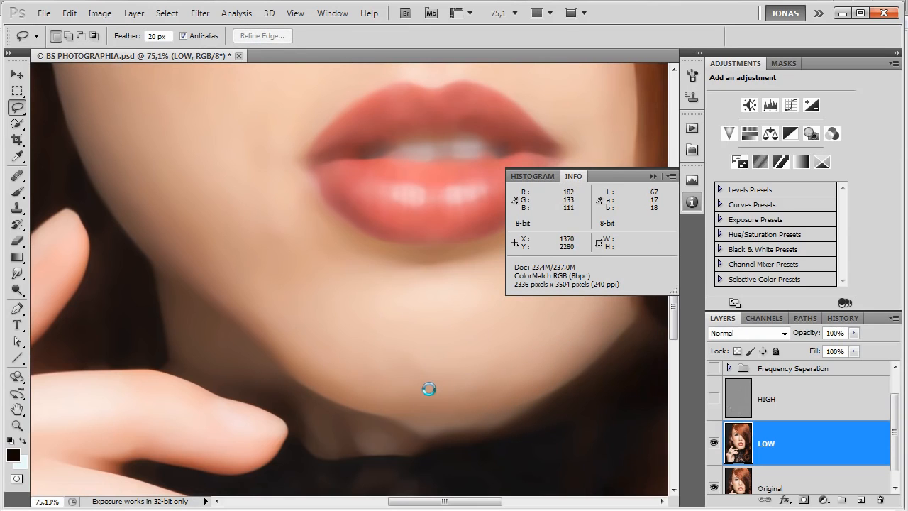
Lasso an uneven area around the nose, repeat the last blur on it and deselect.
{"action": "scroll", "coordinate": [444, 315], "scroll_direction": "up", "scroll_amount": 12}
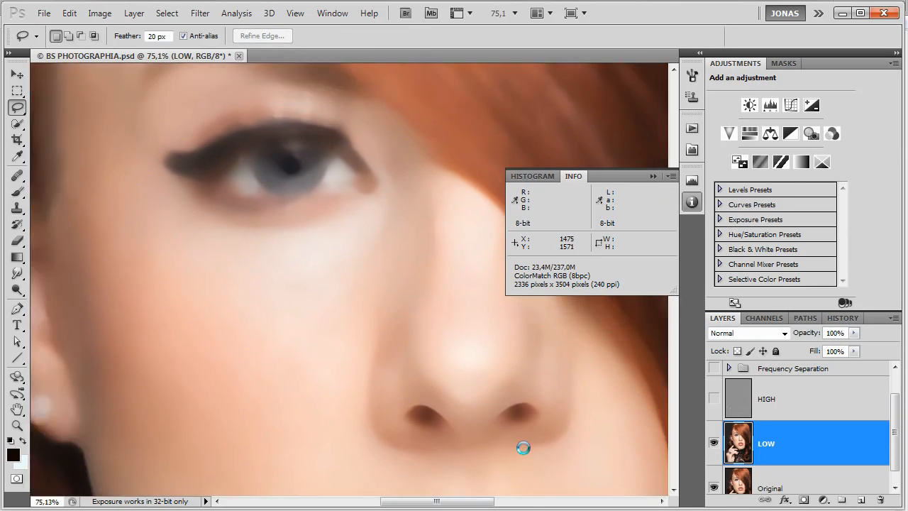
{"action": "left_click_drag", "start_coordinate": [524, 447], "coordinate": [561, 482]}
{"action": "mouse_move", "coordinate": [400, 366]}
{"action": "left_mouse_down"}
{"action": "mouse_move", "coordinate": [419, 263]}
{"action": "mouse_move", "coordinate": [387, 361]}
{"action": "left_mouse_up"}
{"action": "key", "text": "ctrl+f"}
{"action": "key", "text": "ctrl+d"}
Lasso a feathered patch beside the nose bridge, apply Gaussian Blur with radius 8.5 pixels and deselect.
{"action": "mouse_move", "coordinate": [470, 307]}
{"action": "left_mouse_down"}
{"action": "mouse_move", "coordinate": [489, 264]}
{"action": "mouse_move", "coordinate": [475, 223]}
{"action": "mouse_move", "coordinate": [465, 235]}
{"action": "mouse_move", "coordinate": [478, 340]}
{"action": "mouse_move", "coordinate": [470, 301]}
{"action": "mouse_move", "coordinate": [460, 363]}
{"action": "left_mouse_up"}
{"action": "key", "text": "ctrl+f"}
{"action": "key", "text": "ctrl+d"}
{"action": "key", "text": "ctrl+alt+f"}
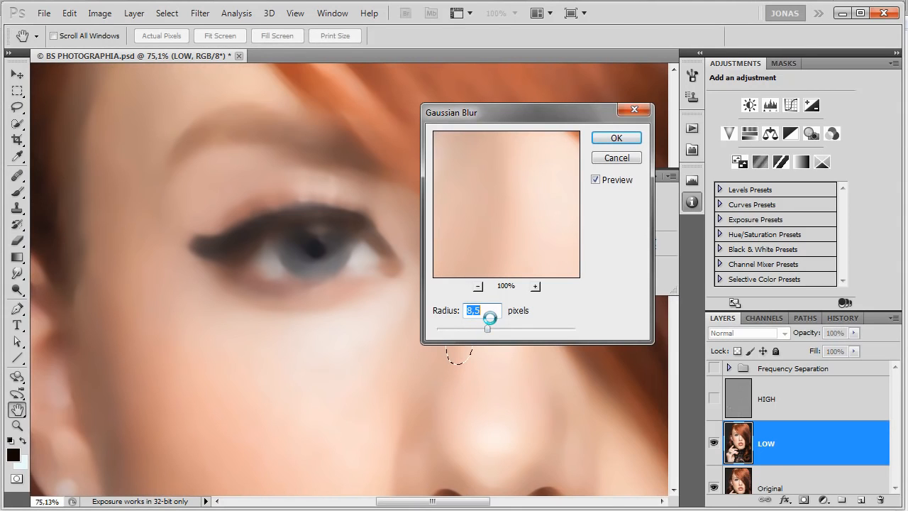
{"action": "key", "text": "Return"}
{"action": "key", "text": "ctrl+d"}
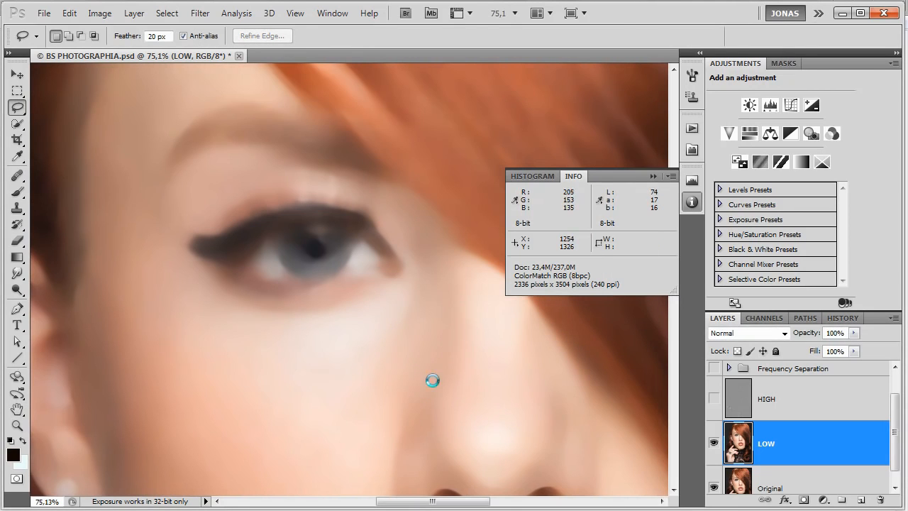
Smooth a small feathered lasso patch on the temple beside the eyebrow and deselect.
{"action": "left_click_drag", "start_coordinate": [325, 253], "coordinate": [456, 391]}
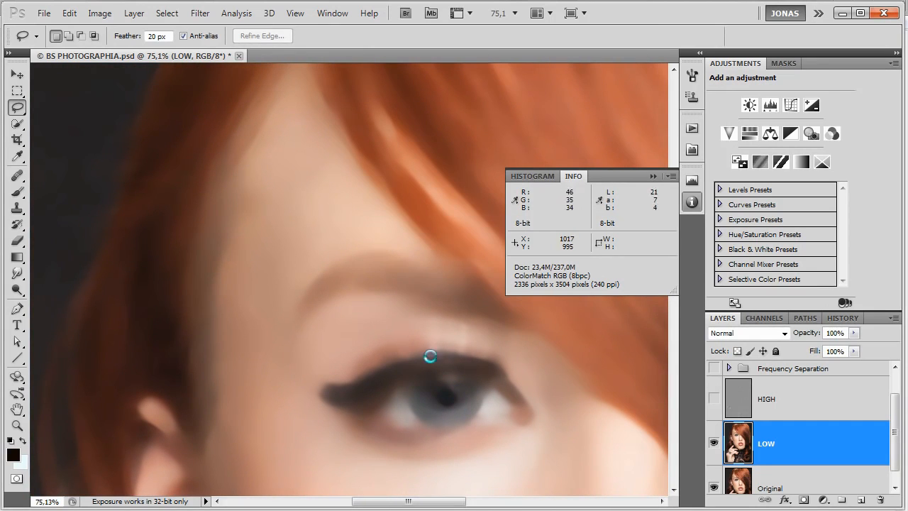
{"action": "mouse_move", "coordinate": [286, 267]}
{"action": "left_mouse_down"}
{"action": "mouse_move", "coordinate": [281, 156]}
{"action": "mouse_move", "coordinate": [234, 260]}
{"action": "mouse_move", "coordinate": [266, 267]}
{"action": "left_mouse_up"}
{"action": "key", "text": "ctrl+d"}
Lasso feathered patches along the forearm and repeat the last blur on each.
{"action": "left_click_drag", "start_coordinate": [308, 395], "coordinate": [348, 148]}
{"action": "left_click_drag", "start_coordinate": [397, 468], "coordinate": [362, 314]}
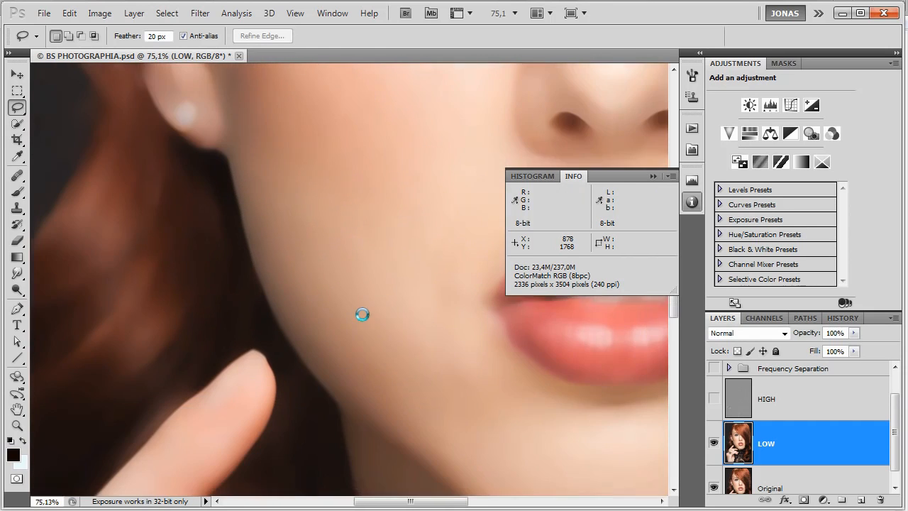
{"action": "left_click_drag", "start_coordinate": [313, 460], "coordinate": [447, 163]}
{"action": "left_click_drag", "start_coordinate": [377, 427], "coordinate": [394, 205]}
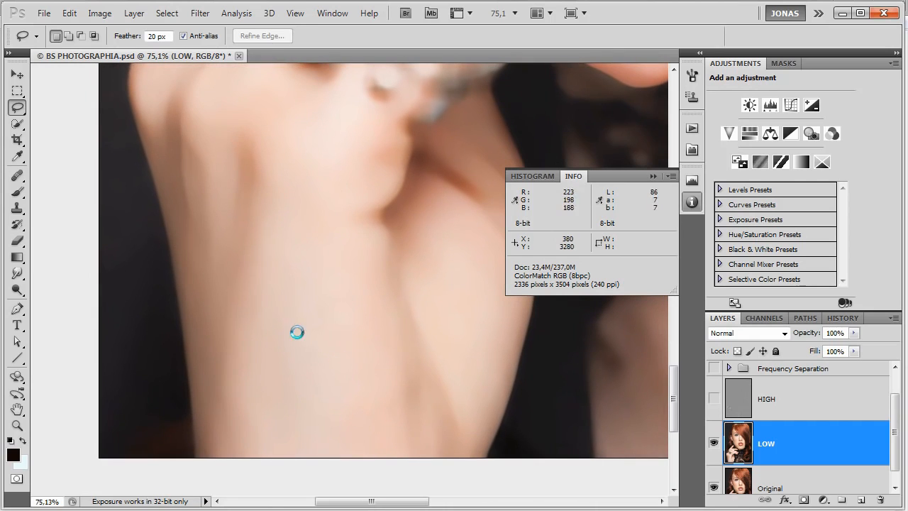
{"action": "mouse_move", "coordinate": [260, 433]}
{"action": "left_mouse_down"}
{"action": "mouse_move", "coordinate": [235, 278]}
{"action": "mouse_move", "coordinate": [234, 432]}
{"action": "left_mouse_up"}
{"action": "key", "text": "ctrl+f"}
{"action": "key", "text": "ctrl+d"}
{"action": "left_click_drag", "start_coordinate": [258, 285], "coordinate": [263, 300]}
{"action": "key", "text": "ctrl+f"}
{"action": "key", "text": "ctrl+d"}
Lasso a feathered patch on the hand, repeat the last blur on it and deselect.
{"action": "left_click_drag", "start_coordinate": [360, 270], "coordinate": [357, 307]}
{"action": "left_click_drag", "start_coordinate": [392, 265], "coordinate": [359, 306]}
{"action": "left_click_drag", "start_coordinate": [413, 327], "coordinate": [329, 348]}
{"action": "mouse_move", "coordinate": [360, 316]}
{"action": "left_mouse_down"}
{"action": "mouse_move", "coordinate": [354, 344]}
{"action": "mouse_move", "coordinate": [375, 306]}
{"action": "mouse_move", "coordinate": [386, 331]}
{"action": "mouse_move", "coordinate": [392, 325]}
{"action": "mouse_move", "coordinate": [384, 482]}
{"action": "left_mouse_up"}
{"action": "key", "text": "ctrl+f"}
{"action": "key", "text": "ctrl+d"}
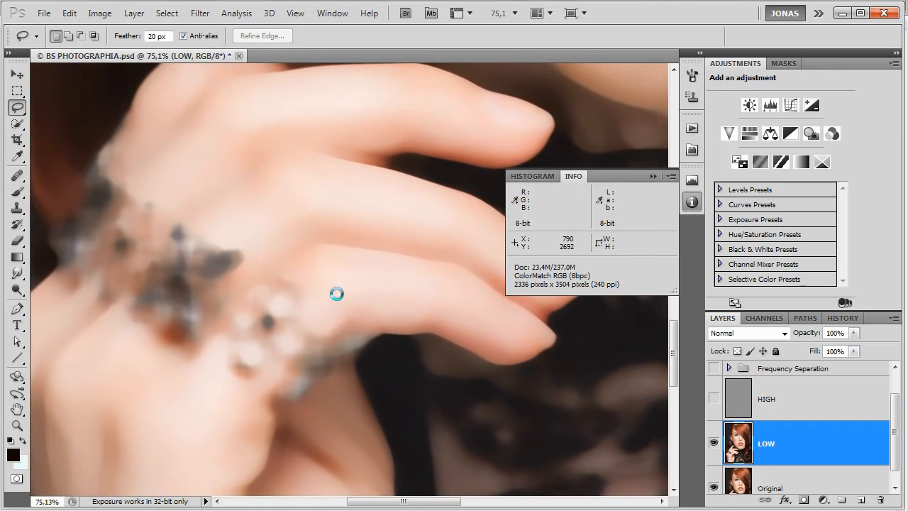
Repeat the last blur on several more feathered lasso patches from the fingers up to the lower cheek.
{"action": "left_click_drag", "start_coordinate": [337, 294], "coordinate": [150, 278]}
{"action": "mouse_move", "coordinate": [452, 330]}
{"action": "left_mouse_down"}
{"action": "mouse_move", "coordinate": [425, 450]}
{"action": "mouse_move", "coordinate": [440, 359]}
{"action": "mouse_move", "coordinate": [452, 424]}
{"action": "mouse_move", "coordinate": [377, 404]}
{"action": "mouse_move", "coordinate": [374, 347]}
{"action": "mouse_move", "coordinate": [367, 431]}
{"action": "left_mouse_up"}
{"action": "key", "text": "ctrl+f"}
{"action": "key", "text": "ctrl+d"}
{"action": "mouse_move", "coordinate": [308, 379]}
{"action": "left_mouse_down"}
{"action": "mouse_move", "coordinate": [275, 385]}
{"action": "mouse_move", "coordinate": [297, 384]}
{"action": "left_mouse_up"}
{"action": "key", "text": "ctrl+f"}
{"action": "key", "text": "ctrl+d"}
{"action": "mouse_move", "coordinate": [296, 418]}
{"action": "left_mouse_down"}
{"action": "mouse_move", "coordinate": [232, 356]}
{"action": "mouse_move", "coordinate": [219, 420]}
{"action": "mouse_move", "coordinate": [269, 446]}
{"action": "mouse_move", "coordinate": [295, 421]}
{"action": "left_mouse_up"}
{"action": "key", "text": "ctrl+f"}
{"action": "key", "text": "ctrl+d"}
{"action": "mouse_move", "coordinate": [202, 279]}
{"action": "left_mouse_down"}
{"action": "mouse_move", "coordinate": [214, 371]}
{"action": "mouse_move", "coordinate": [205, 340]}
{"action": "left_mouse_up"}
{"action": "key", "text": "ctrl+f"}
{"action": "key", "text": "ctrl+d"}
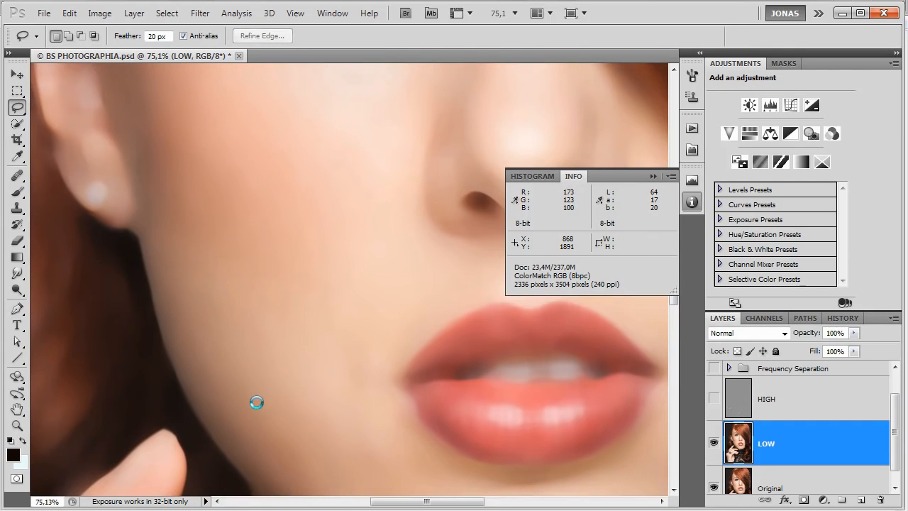
With the whole face in view, lasso larger feathered patches along the temple and outer cheek and blur them.
{"action": "scroll", "coordinate": [256, 403], "scroll_direction": "down", "scroll_amount": 5}
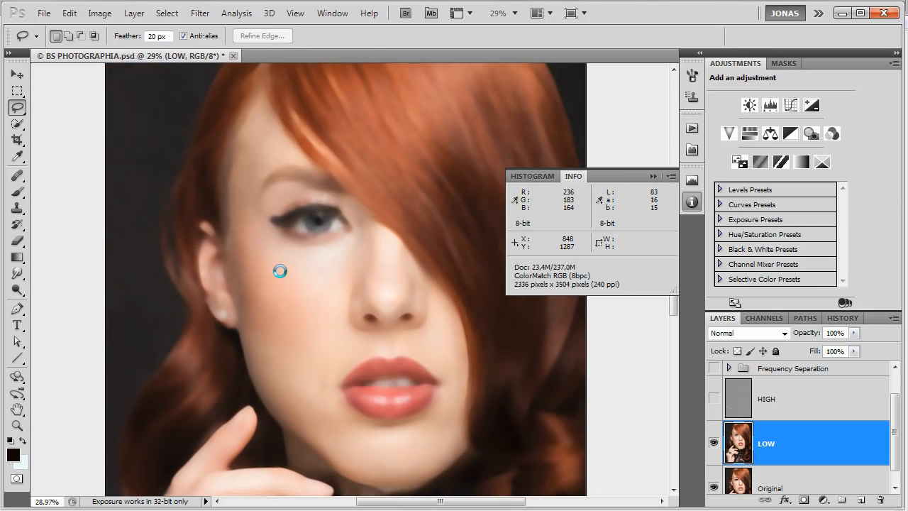
{"action": "mouse_move", "coordinate": [236, 193]}
{"action": "left_mouse_down"}
{"action": "mouse_move", "coordinate": [248, 199]}
{"action": "mouse_move", "coordinate": [263, 138]}
{"action": "mouse_move", "coordinate": [254, 184]}
{"action": "mouse_move", "coordinate": [274, 148]}
{"action": "mouse_move", "coordinate": [253, 173]}
{"action": "left_mouse_up"}
{"action": "mouse_move", "coordinate": [245, 169]}
{"action": "left_mouse_down"}
{"action": "mouse_move", "coordinate": [236, 156]}
{"action": "mouse_move", "coordinate": [240, 192]}
{"action": "left_mouse_up"}
{"action": "mouse_move", "coordinate": [243, 266]}
{"action": "left_mouse_down"}
{"action": "mouse_move", "coordinate": [267, 263]}
{"action": "mouse_move", "coordinate": [274, 314]}
{"action": "mouse_move", "coordinate": [239, 300]}
{"action": "mouse_move", "coordinate": [245, 307]}
{"action": "mouse_move", "coordinate": [234, 247]}
{"action": "mouse_move", "coordinate": [244, 279]}
{"action": "left_mouse_up"}
{"action": "left_click", "coordinate": [250, 276]}
{"action": "left_click", "coordinate": [262, 303]}
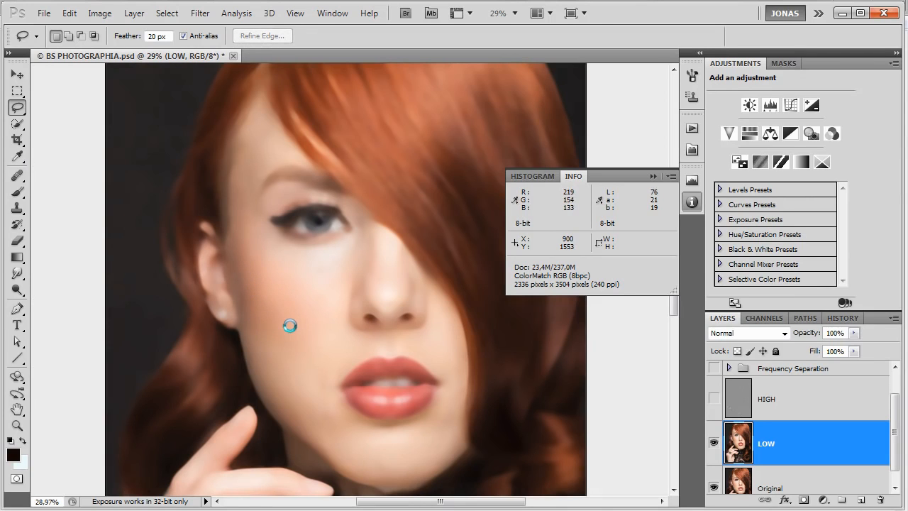
{"action": "left_click_drag", "start_coordinate": [284, 338], "coordinate": [282, 351]}
{"action": "key", "text": "ctrl+f"}
{"action": "key", "text": "ctrl+d"}
Lasso feathered patches on the cheek beside the nose and below the mouth corner, repeating the last blur on each.
{"action": "left_click_drag", "start_coordinate": [325, 315], "coordinate": [322, 336]}
{"action": "key", "text": "ctrl+f"}
{"action": "key", "text": "ctrl+d"}
{"action": "mouse_move", "coordinate": [317, 391]}
{"action": "left_mouse_down"}
{"action": "mouse_move", "coordinate": [304, 347]}
{"action": "mouse_move", "coordinate": [311, 386]}
{"action": "left_mouse_up"}
{"action": "key", "text": "ctrl+f"}
{"action": "key", "text": "ctrl+d"}
{"action": "key", "text": "ctrl+d"}
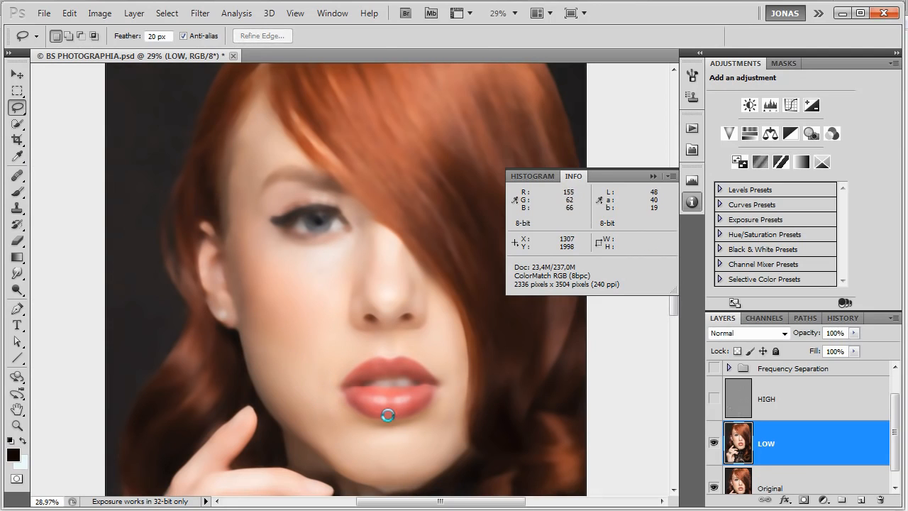
Show the HIGH layer, select it together with LOW, and toggle both layers' visibility to compare the face before and after.
{"action": "left_click", "coordinate": [714, 398]}
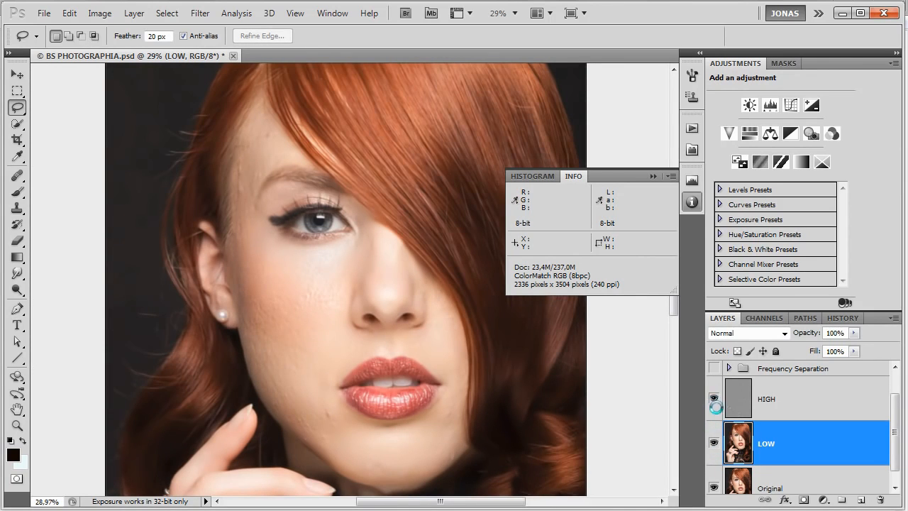
{"action": "left_click", "coordinate": [777, 408], "text": "shift"}
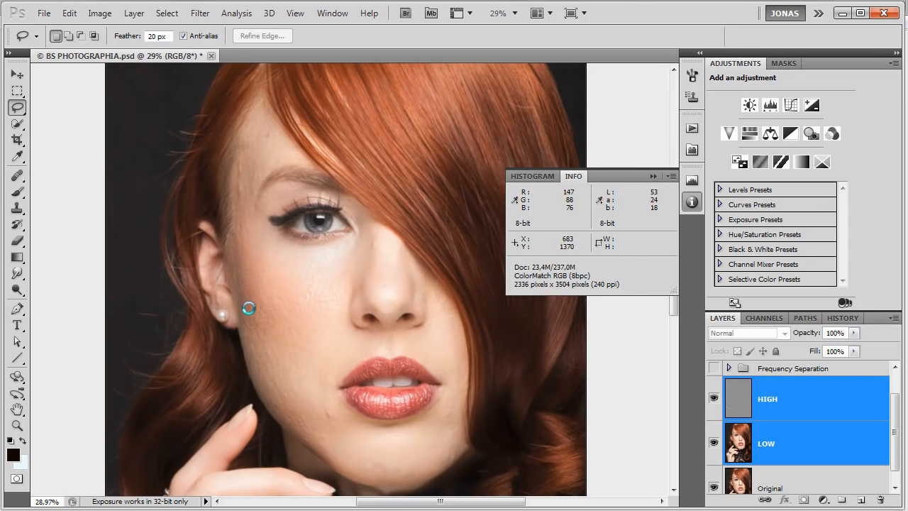
{"action": "left_click_drag", "start_coordinate": [284, 399], "coordinate": [278, 359]}
{"action": "key", "text": "ctrl+comma"}
{"action": "key", "text": "ctrl+comma"}
{"action": "key", "text": "ctrl+comma"}
{"action": "key", "text": "ctrl+comma"}
{"action": "key", "text": "ctrl+comma"}
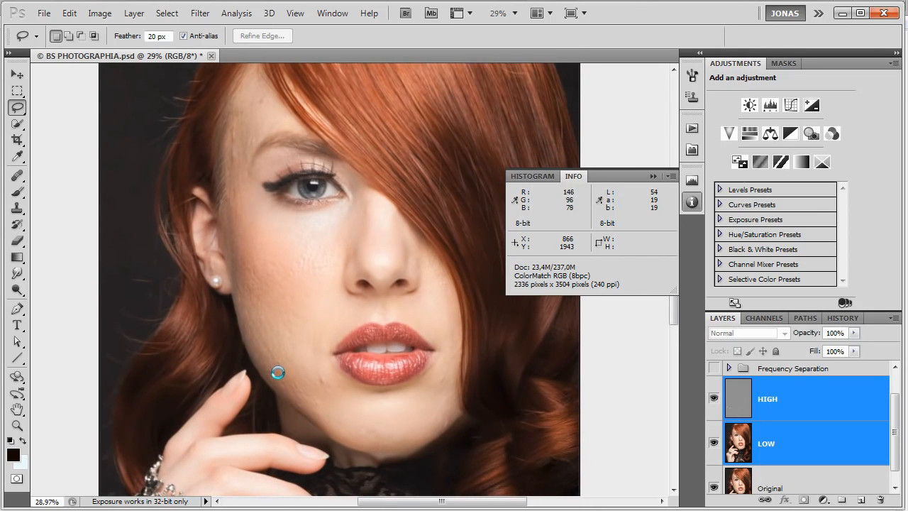
{"action": "key", "text": "ctrl+comma"}
{"action": "key", "text": "ctrl+comma"}
{"action": "key", "text": "ctrl+comma"}
{"action": "key", "text": "ctrl+comma"}
{"action": "key", "text": "ctrl+comma"}
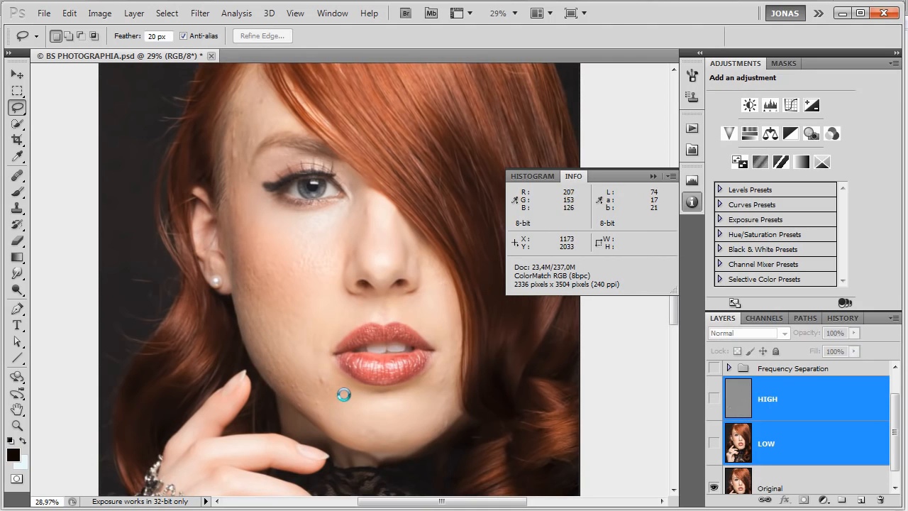
{"action": "key", "text": "ctrl+comma"}
{"action": "key", "text": "ctrl+comma"}
{"action": "left_click_drag", "start_coordinate": [342, 419], "coordinate": [341, 366]}
{"action": "key", "text": "ctrl+comma"}
{"action": "key", "text": "ctrl+comma"}
{"action": "key", "text": "ctrl+comma"}
{"action": "key", "text": "ctrl+comma"}
{"action": "key", "text": "ctrl+comma"}
{"action": "key", "text": "ctrl+comma"}
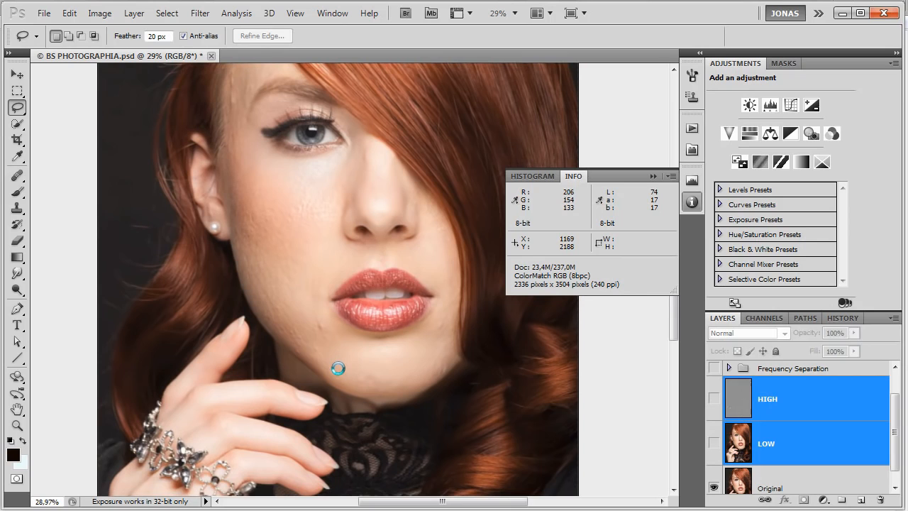
{"action": "key", "text": "ctrl+comma"}
{"action": "key", "text": "ctrl+comma"}
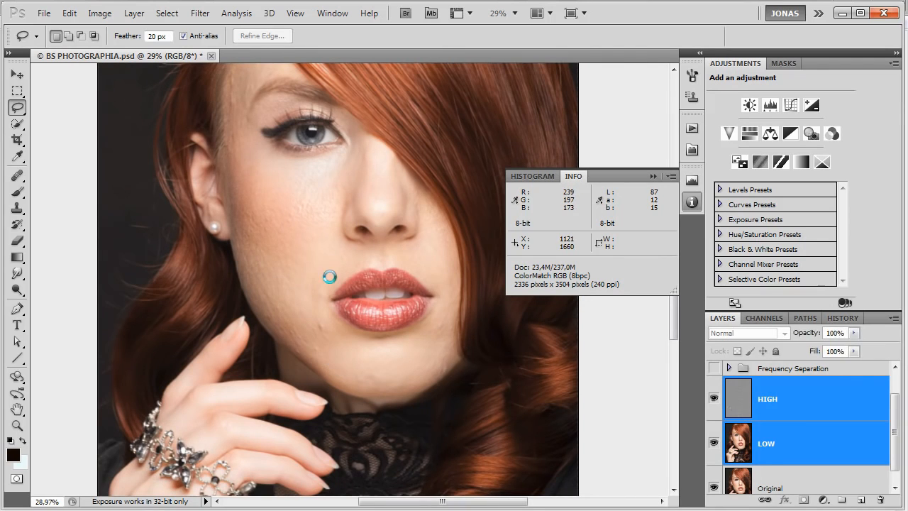
{"action": "left_click_drag", "start_coordinate": [328, 261], "coordinate": [335, 341]}
{"action": "key", "text": "ctrl+comma"}
{"action": "key", "text": "ctrl+comma"}
{"action": "key", "text": "ctrl+comma"}
{"action": "key", "text": "ctrl+comma"}
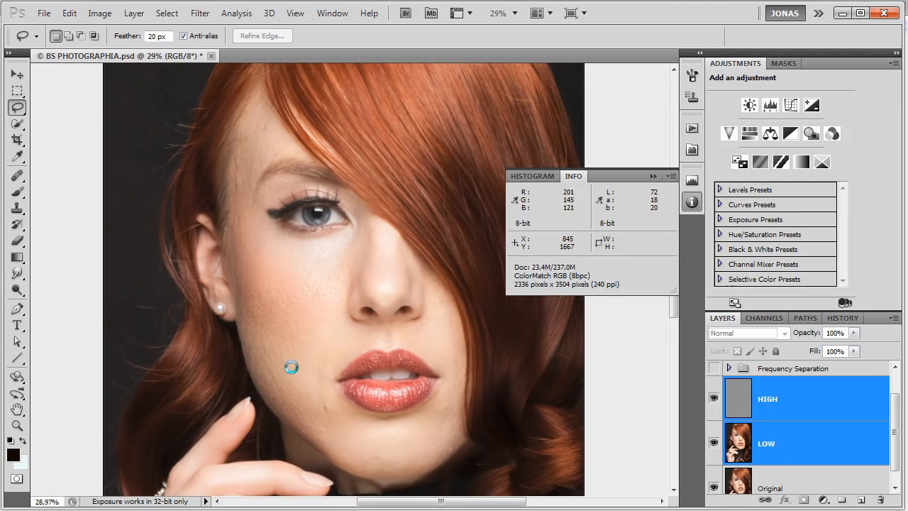
Hide the HIGH layer and create a new Normal-mode layer named Normal above LOW.
{"action": "scroll", "coordinate": [326, 443], "scroll_direction": "up", "scroll_amount": 10}
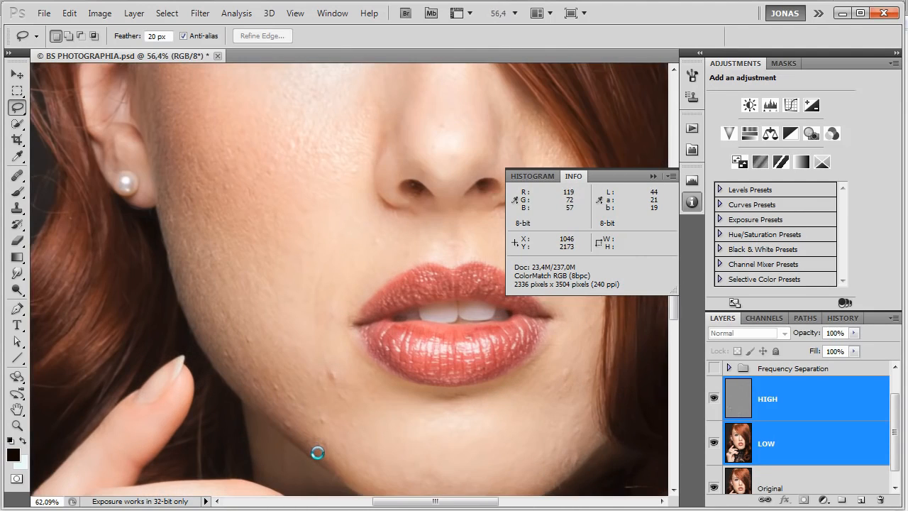
{"action": "left_click_drag", "start_coordinate": [339, 436], "coordinate": [331, 381]}
{"action": "left_click", "coordinate": [714, 399]}
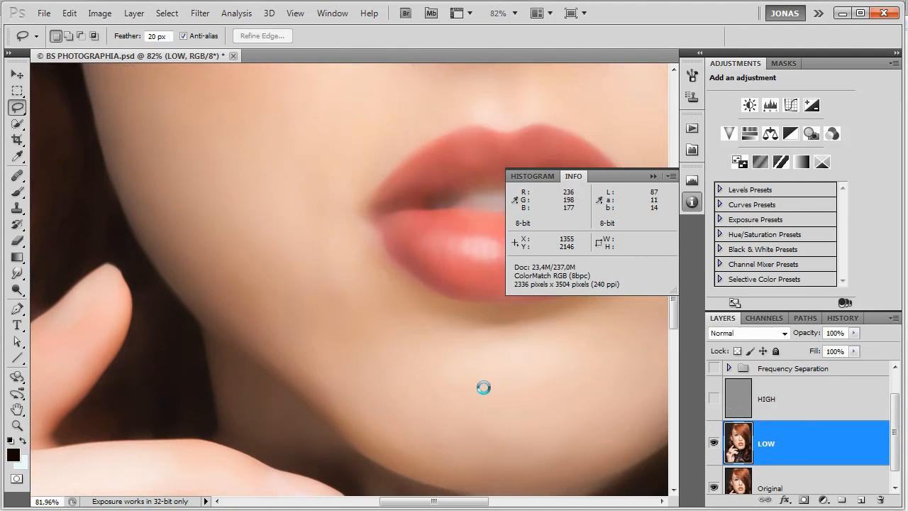
{"action": "key", "text": "ctrl+shift+n"}
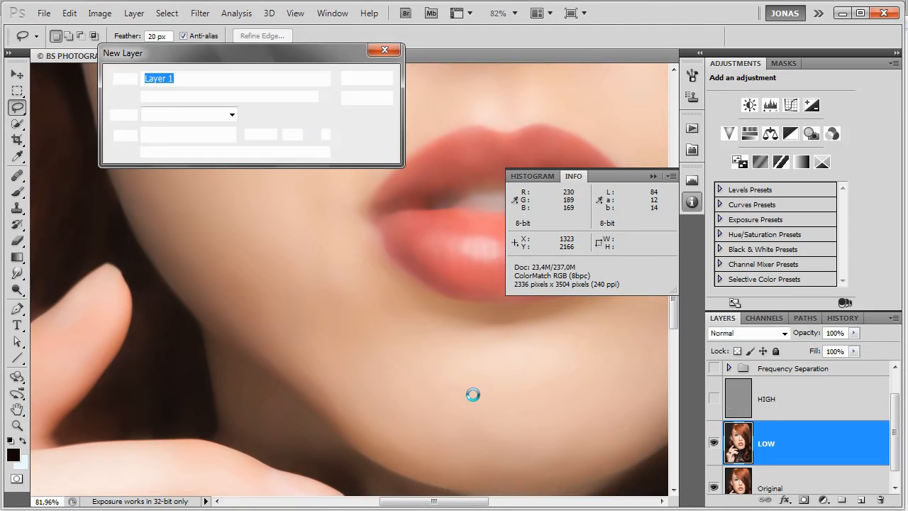
{"action": "type", "text": "N"}
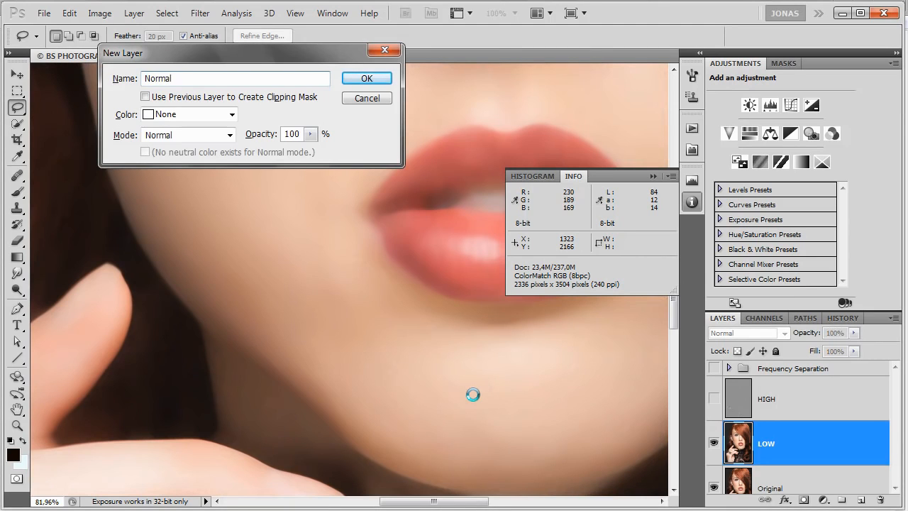
{"action": "type", "text": "ormal"}
{"action": "key", "text": "Return"}
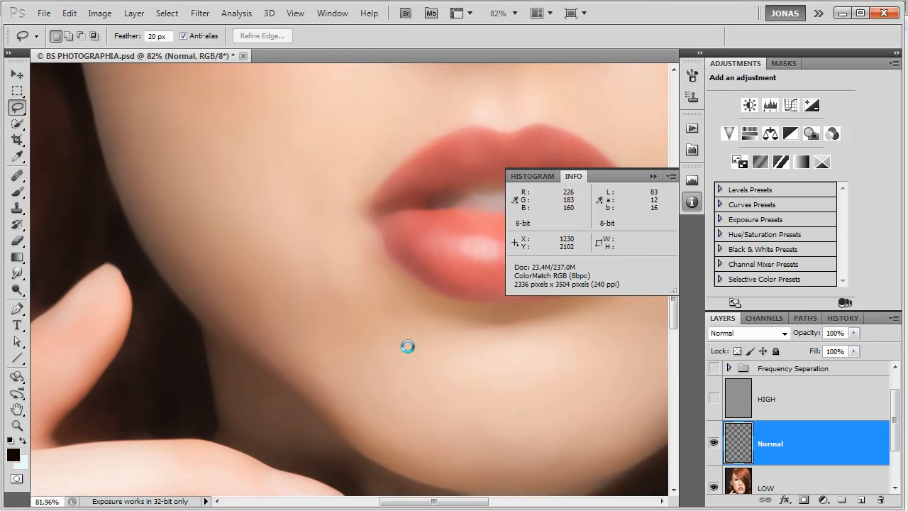
Set up the Brush tool with 30% opacity and 30% flow for painting on the Normal layer.
{"action": "key", "text": "b"}
{"action": "left_click_drag", "start_coordinate": [298, 261], "coordinate": [323, 268]}
{"action": "key", "text": "3"}
{"action": "key", "text": "shift+3"}
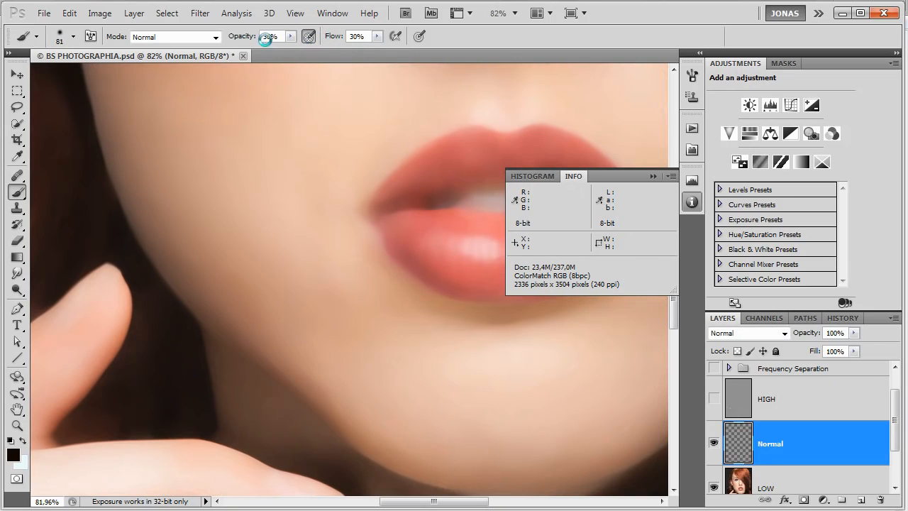
{"action": "left_click", "coordinate": [309, 37]}
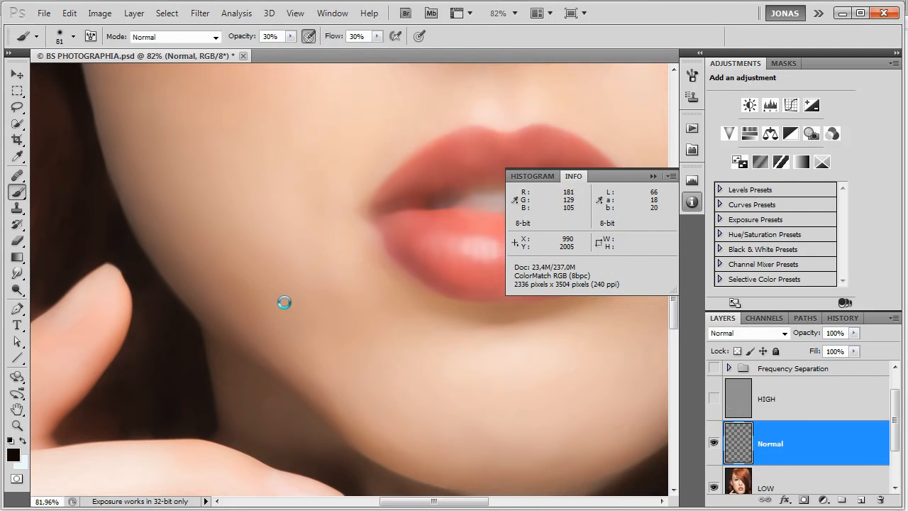
Sample nearby skin colours and paint them over uneven tones along the lower cheek and jawline on the Normal layer.
{"action": "key", "text": "alt"}
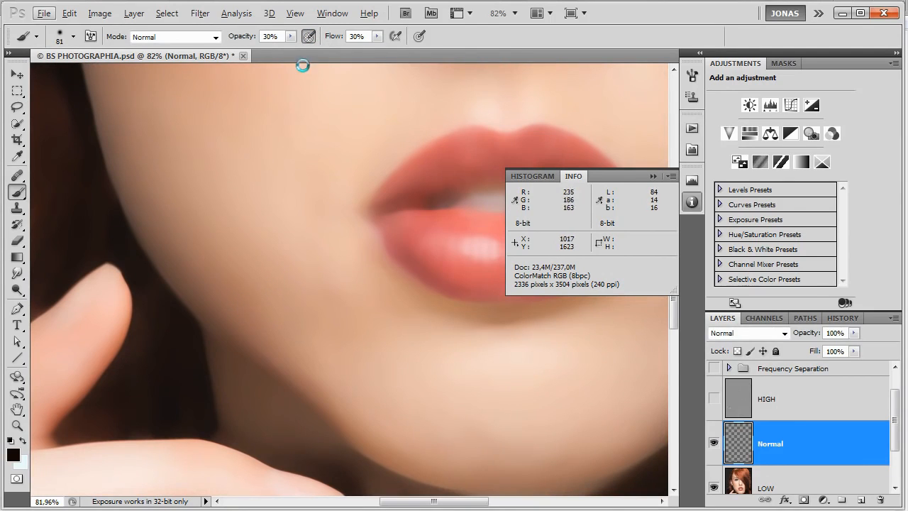
{"action": "left_click", "coordinate": [239, 296], "text": "alt"}
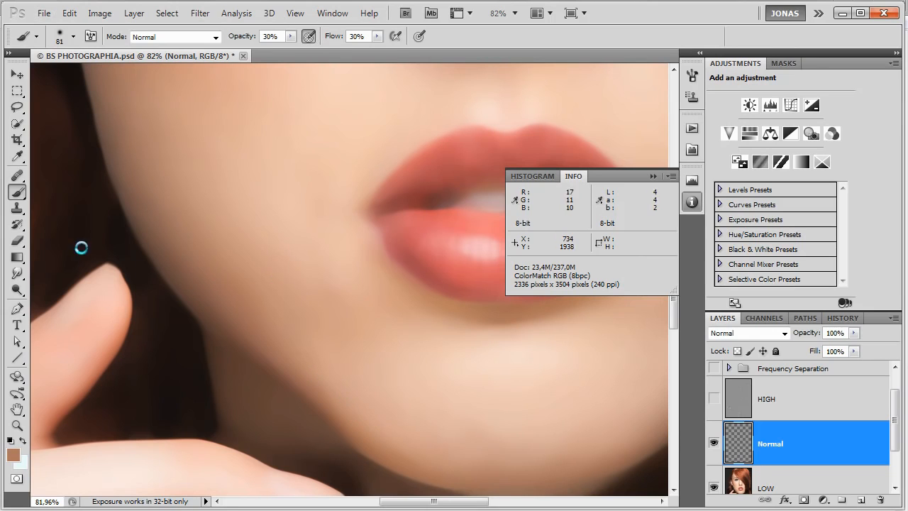
{"action": "left_click", "coordinate": [309, 308], "text": "alt"}
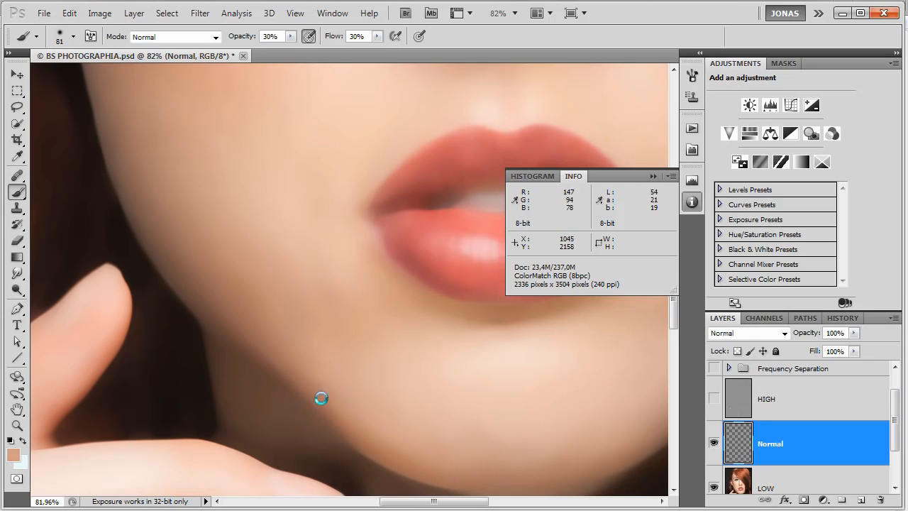
{"action": "left_click", "coordinate": [237, 288], "text": "alt"}
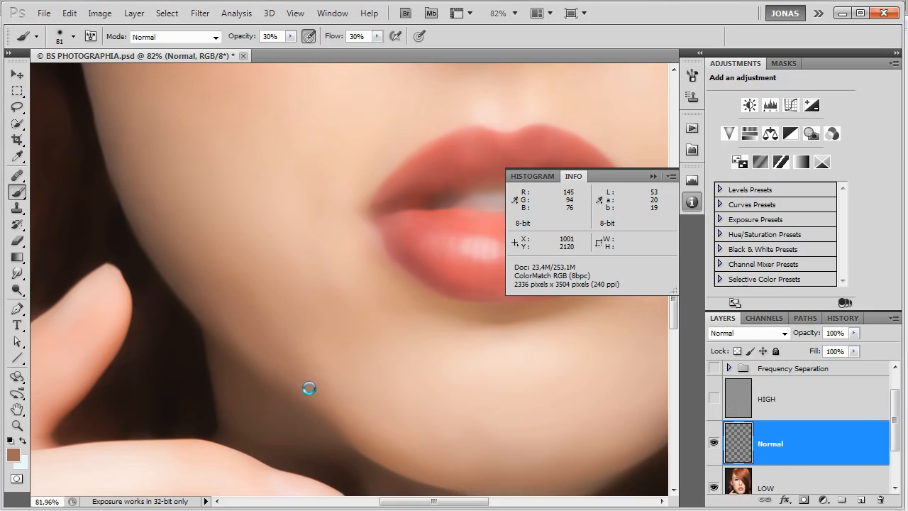
{"action": "left_click", "coordinate": [362, 411], "text": "alt"}
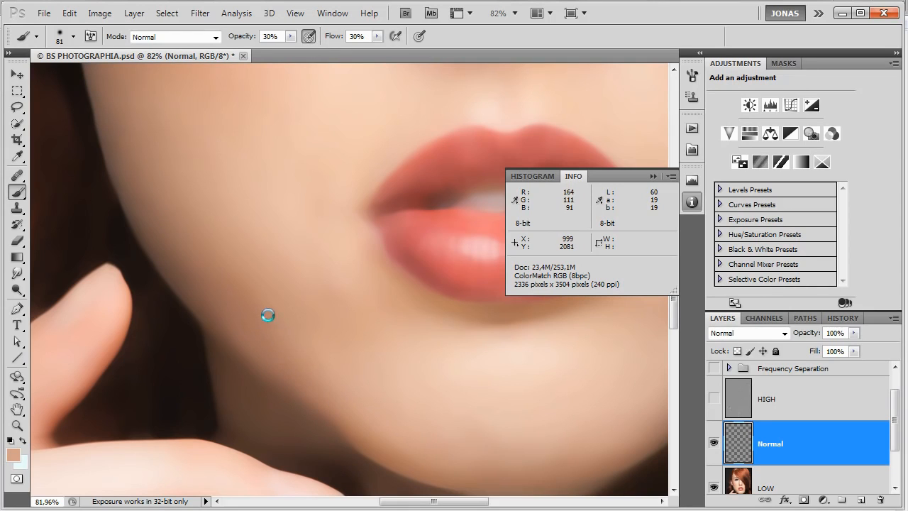
Switch to the Eraser and check the painted jawline by varying the Normal layer's opacity and returning it to 100%.
{"action": "key", "text": "e"}
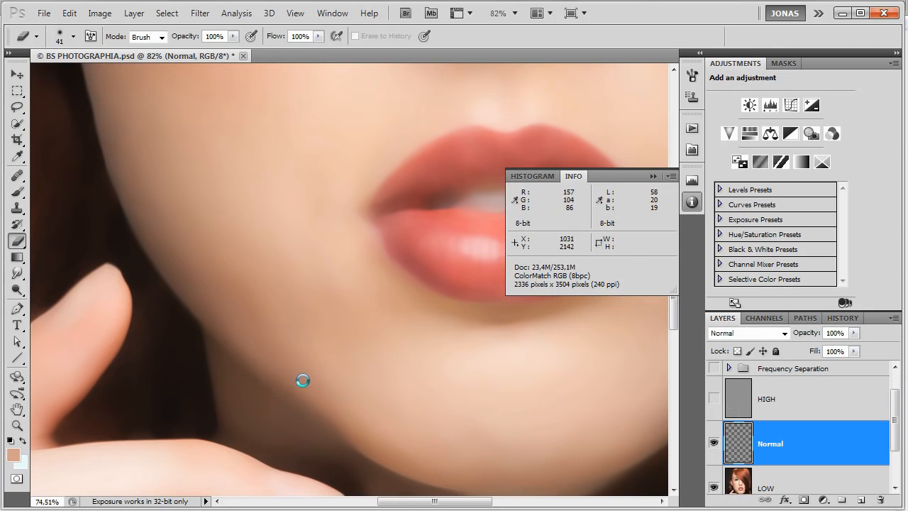
{"action": "scroll", "coordinate": [300, 379], "scroll_direction": "down", "scroll_amount": 5}
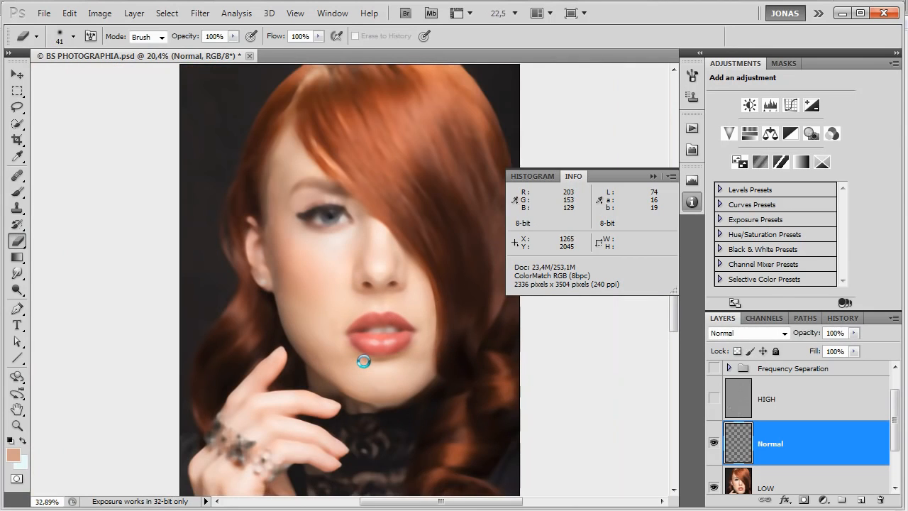
{"action": "scroll", "coordinate": [362, 364], "scroll_direction": "up", "scroll_amount": 5}
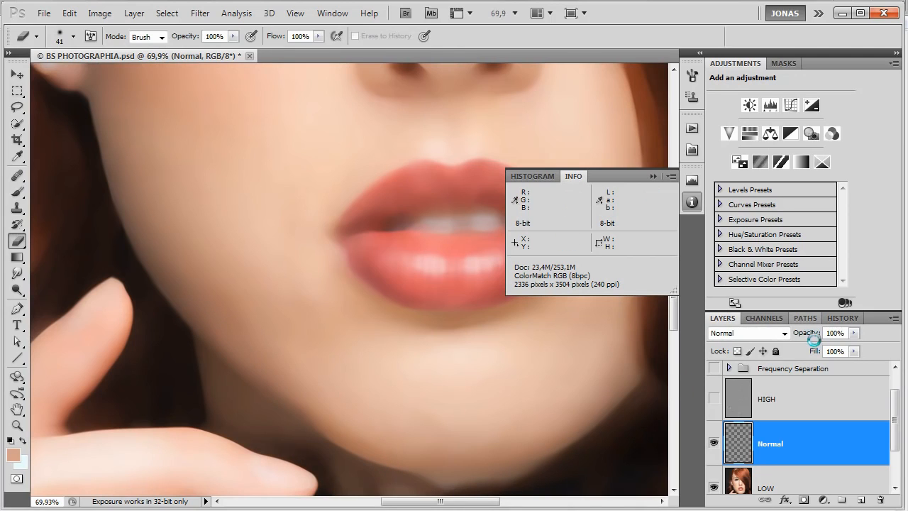
{"action": "left_click_drag", "start_coordinate": [813, 334], "coordinate": [789, 380]}
{"action": "left_click_drag", "start_coordinate": [805, 335], "coordinate": [834, 335]}
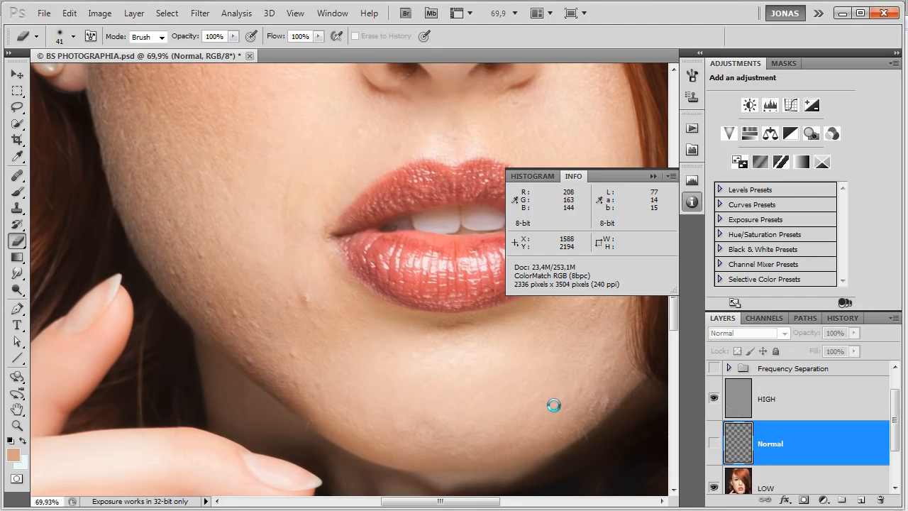
Clean up the painted jawline on the Normal layer by erasing spill and brushing sampled darker skin tones along its edge.
{"action": "left_click_drag", "start_coordinate": [205, 364], "coordinate": [194, 366]}
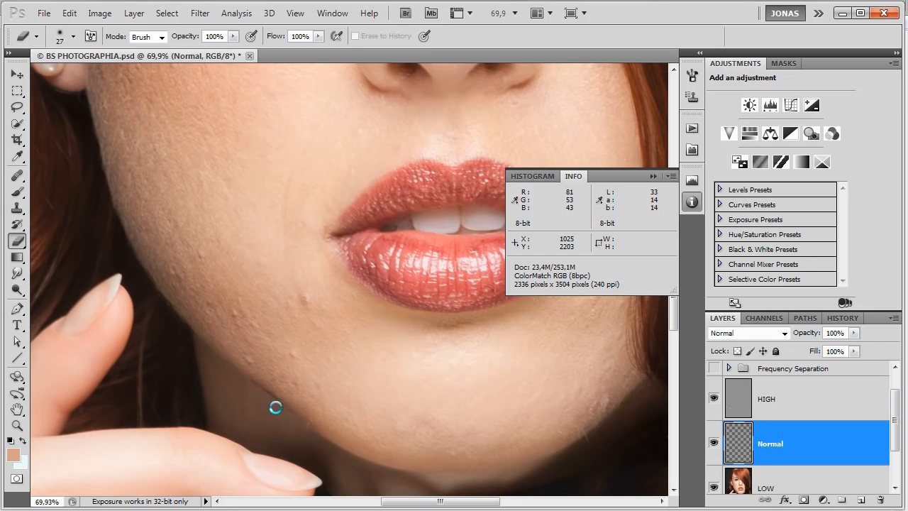
{"action": "key", "text": "b"}
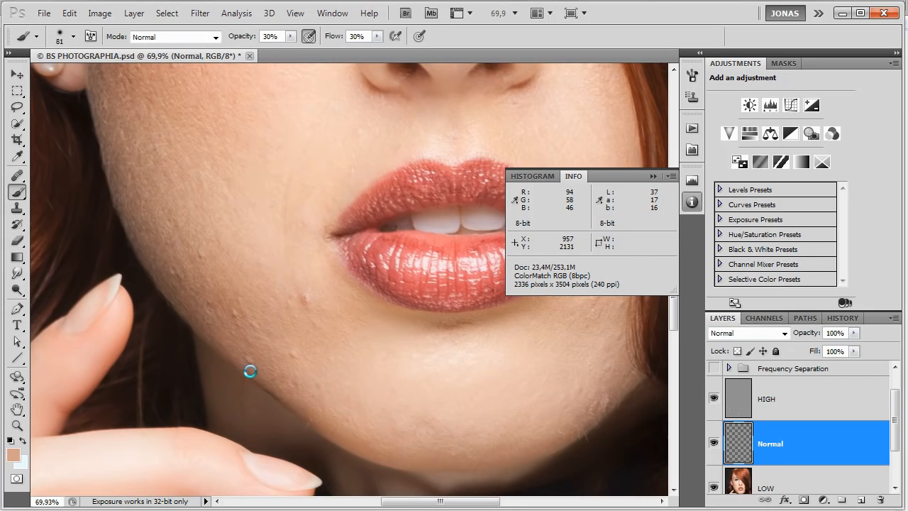
{"action": "left_click_drag", "start_coordinate": [271, 378], "coordinate": [262, 382]}
{"action": "left_click", "coordinate": [264, 378], "text": "alt"}
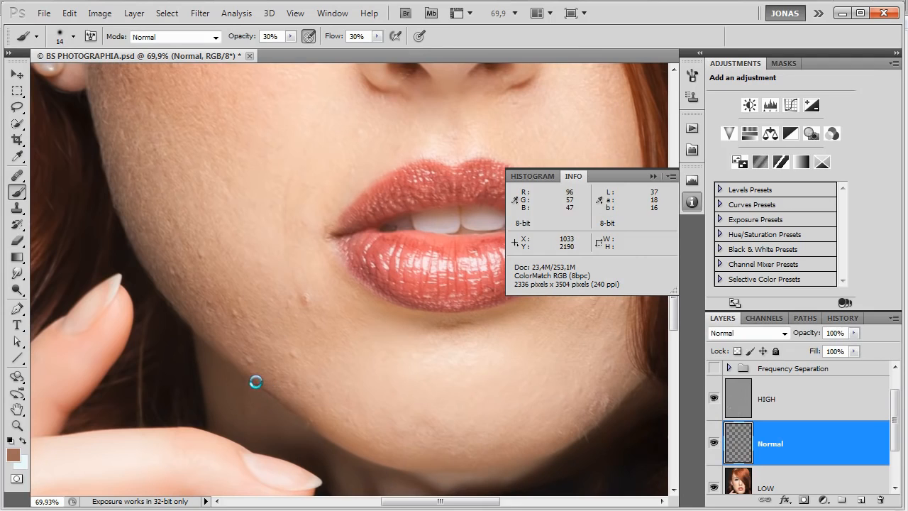
{"action": "left_click", "coordinate": [298, 399], "text": "alt"}
Erase excess paint along the jaw edge on the Normal layer with a 6 px Eraser.
{"action": "key", "text": "e"}
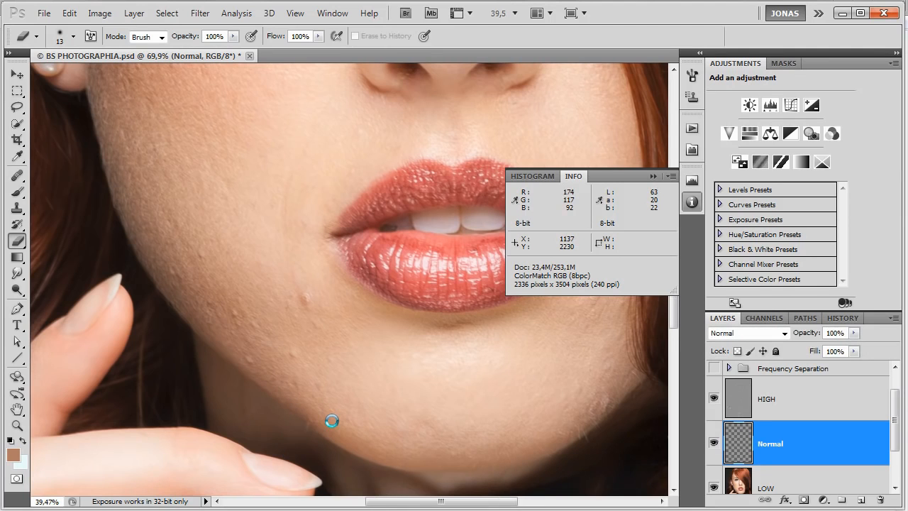
{"action": "scroll", "coordinate": [332, 421], "scroll_direction": "down", "scroll_amount": 3}
{"action": "scroll", "coordinate": [332, 421], "scroll_direction": "down", "scroll_amount": 4}
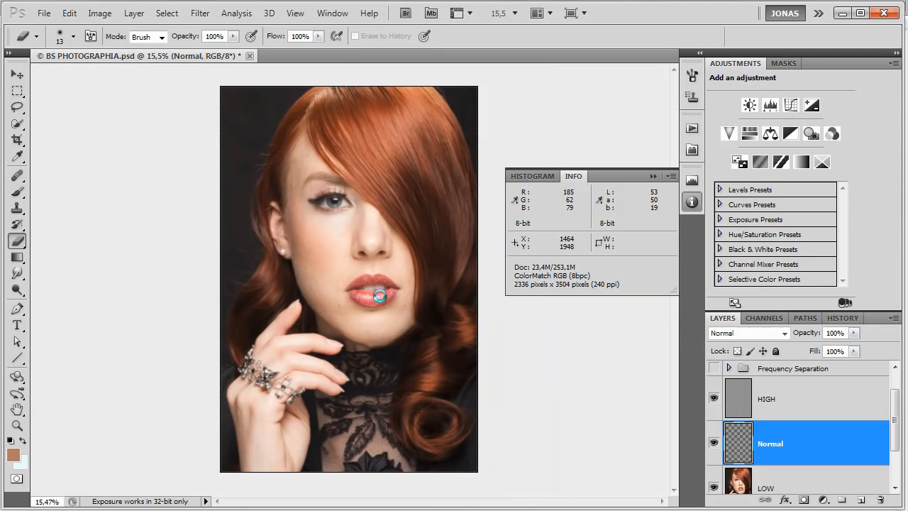
{"action": "scroll", "coordinate": [369, 262], "scroll_direction": "up", "scroll_amount": 4}
{"action": "scroll", "coordinate": [367, 269], "scroll_direction": "up", "scroll_amount": 3}
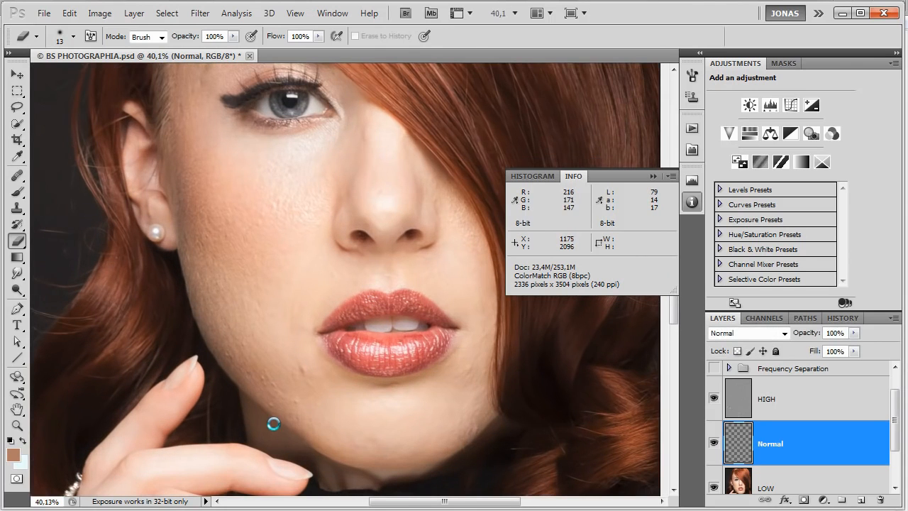
{"action": "scroll", "coordinate": [300, 457], "scroll_direction": "up", "scroll_amount": 3}
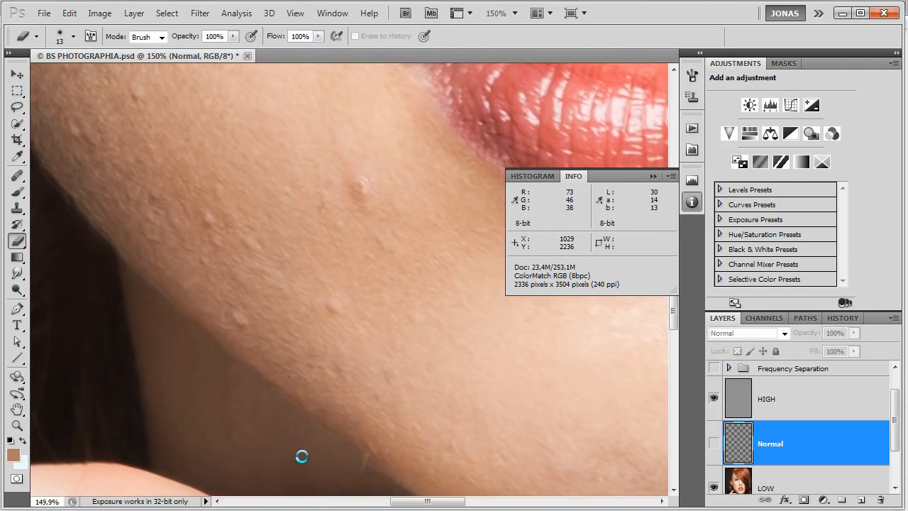
{"action": "key", "text": "bracketleft"}
{"action": "key", "text": "bracketleft"}
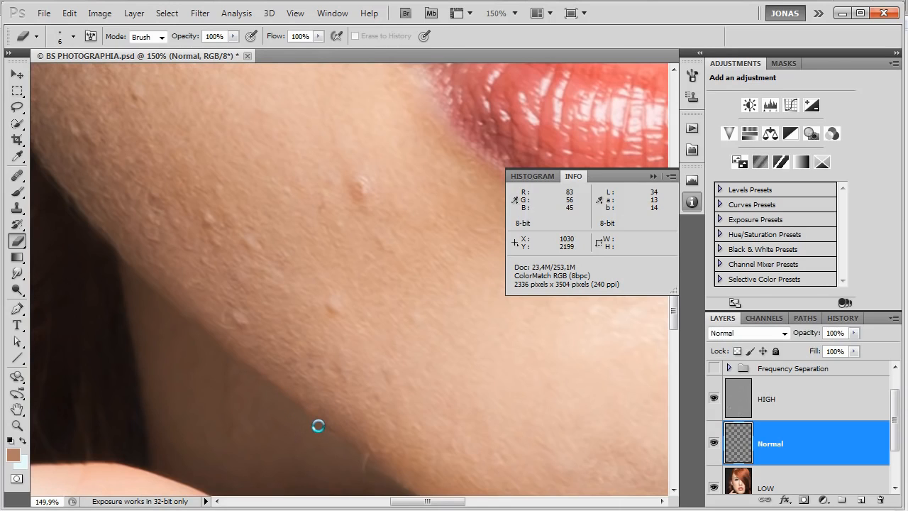
{"action": "left_click_drag", "start_coordinate": [363, 461], "coordinate": [306, 388]}
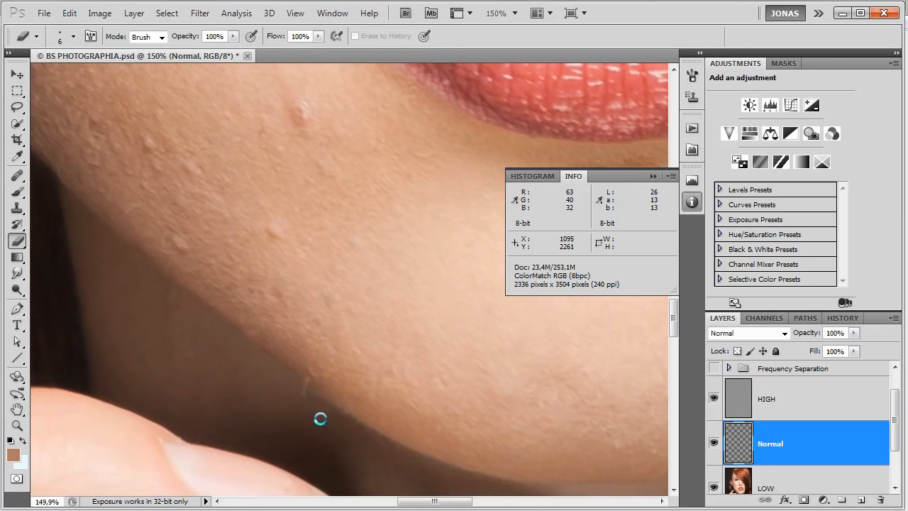
{"action": "left_click_drag", "start_coordinate": [333, 442], "coordinate": [320, 432]}
{"action": "scroll", "coordinate": [332, 399], "scroll_direction": "down", "scroll_amount": 6}
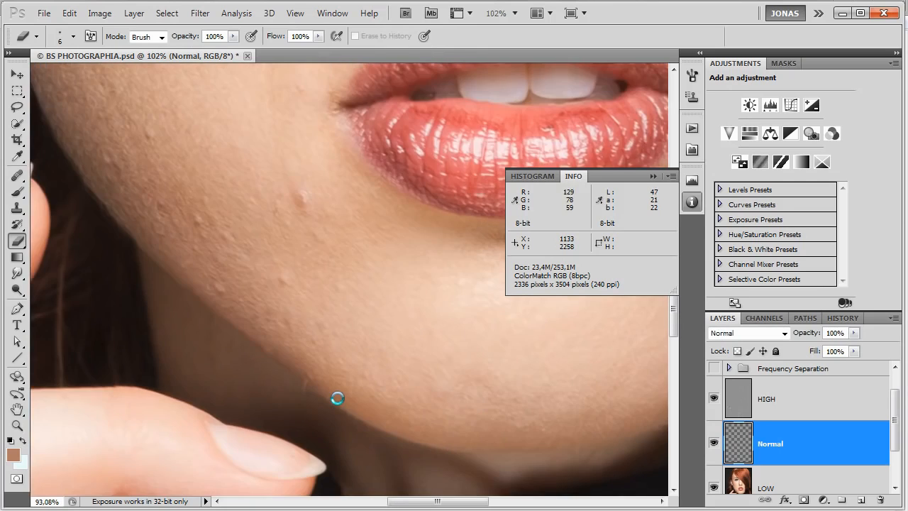
{"action": "scroll", "coordinate": [324, 338], "scroll_direction": "down", "scroll_amount": 3}
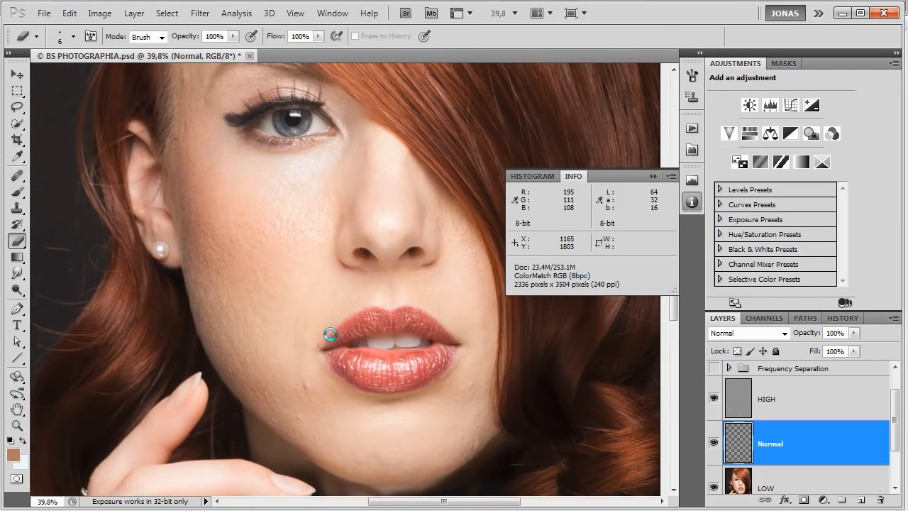
Select the HIGH layer and switch to the Healing Brush for retouching its texture.
{"action": "left_click", "coordinate": [814, 398]}
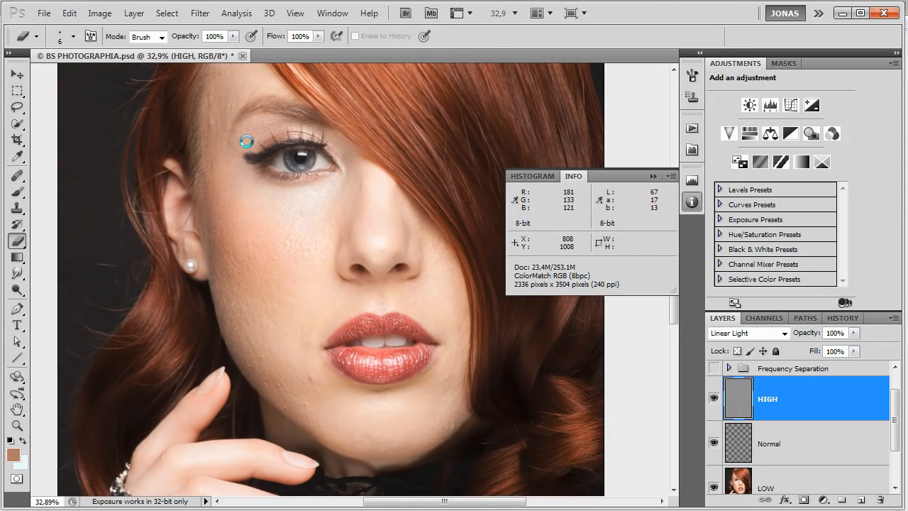
{"action": "scroll", "coordinate": [237, 136], "scroll_direction": "up", "scroll_amount": 1}
{"action": "scroll", "coordinate": [196, 95], "scroll_direction": "up", "scroll_amount": 3}
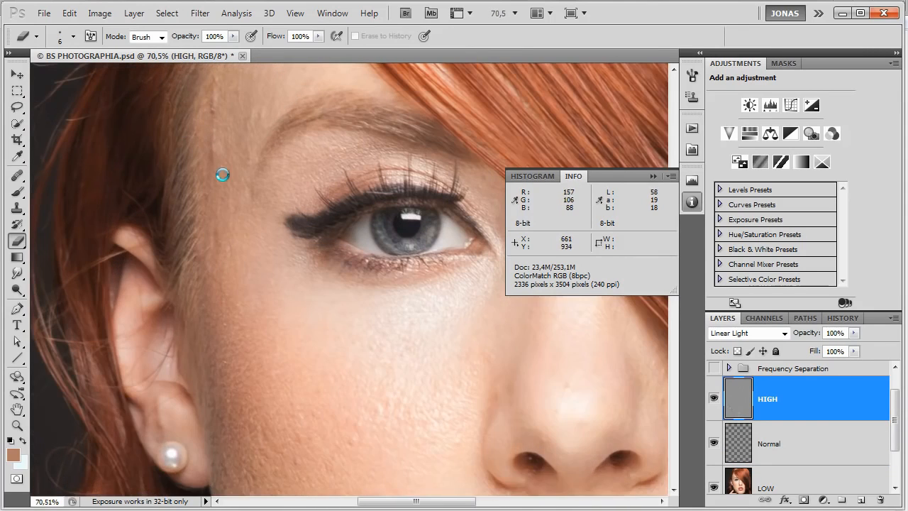
{"action": "left_click", "coordinate": [17, 207]}
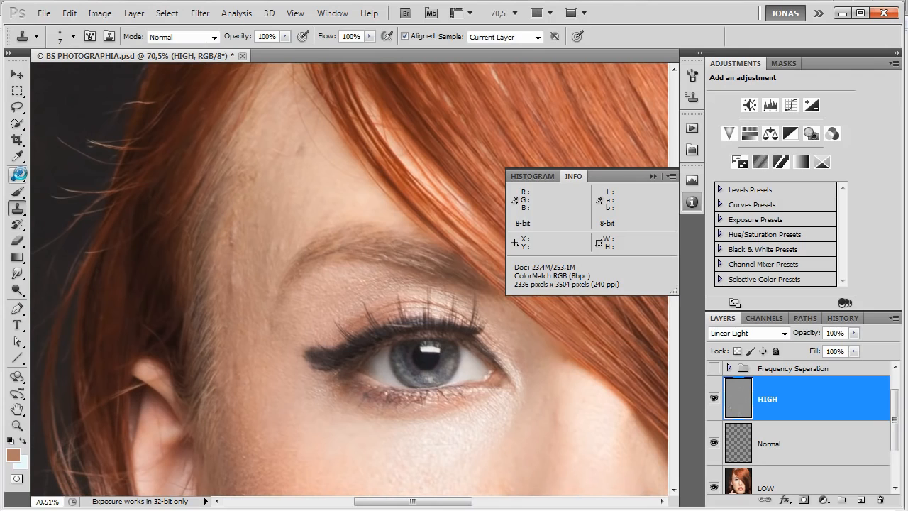
{"action": "left_click", "coordinate": [17, 173]}
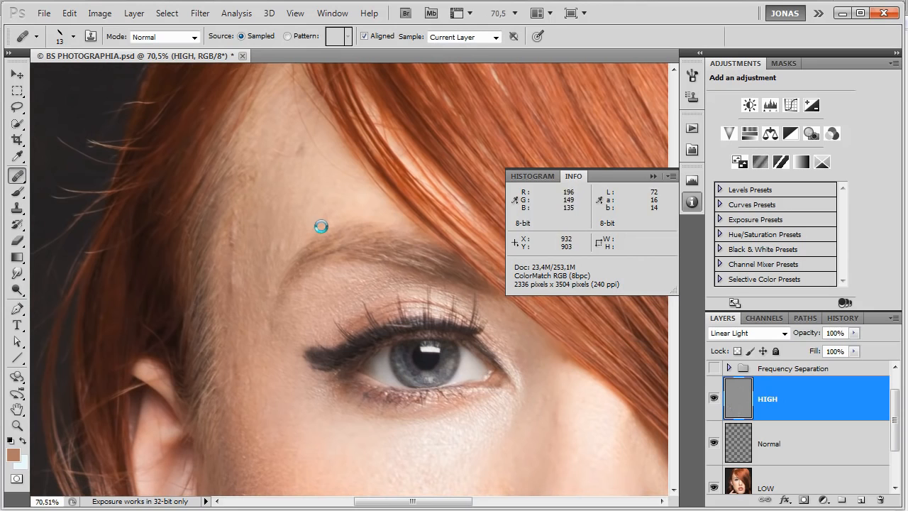
Enlarge the Healing Brush to 30 px and review its tip shape settings for work on the forehead.
{"action": "scroll", "coordinate": [283, 188], "scroll_direction": "up", "scroll_amount": 2}
{"action": "left_click_drag", "start_coordinate": [298, 171], "coordinate": [326, 277]}
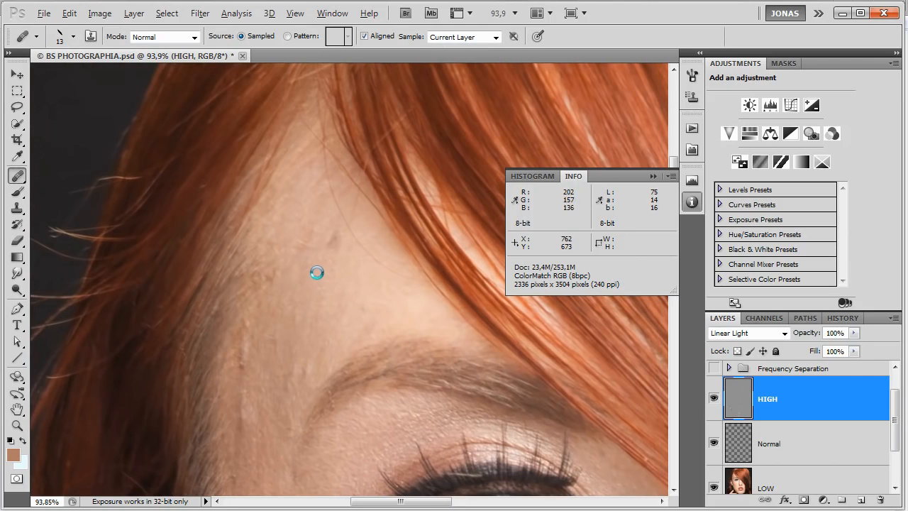
{"action": "key", "text": "bracketright"}
{"action": "key", "text": "bracketright"}
{"action": "right_click", "coordinate": [314, 276]}
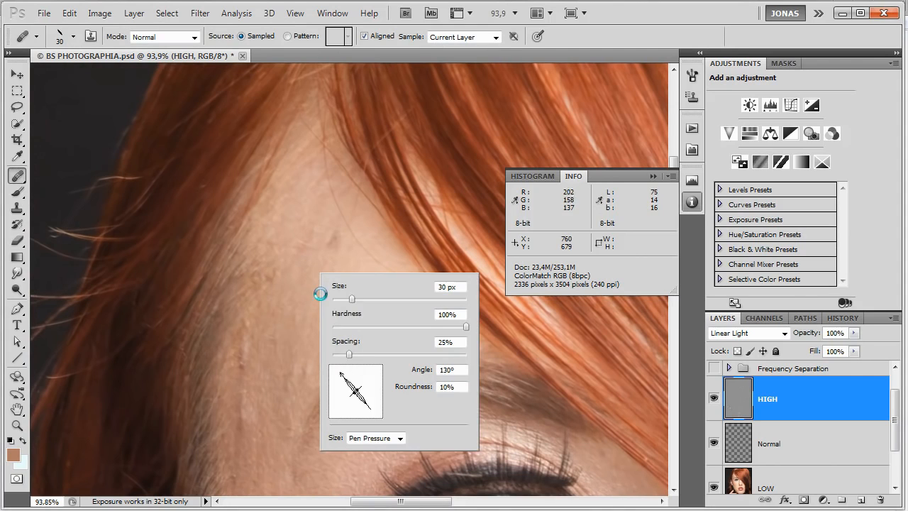
{"action": "left_click", "coordinate": [731, 407]}
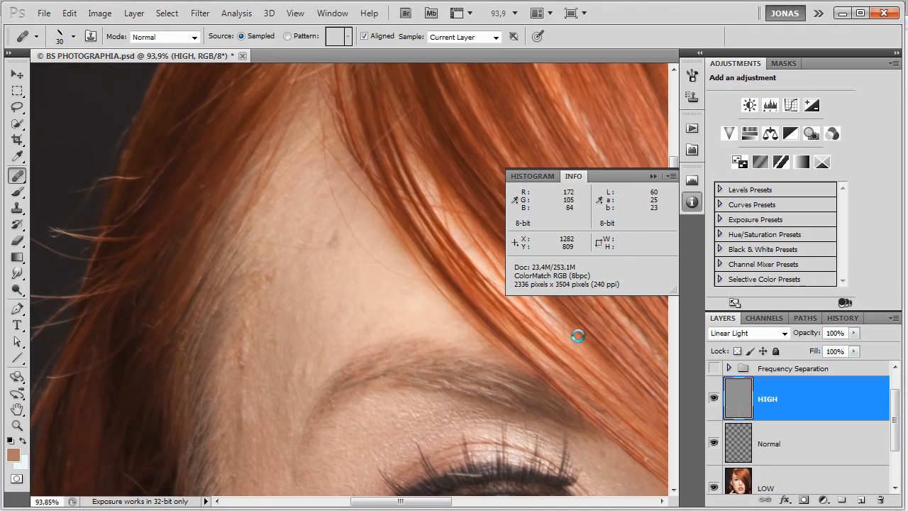
Heal the dark blemish in the middle of the forehead on the HIGH layer using nearby skin texture.
{"action": "left_click", "coordinate": [328, 256]}
{"action": "mouse_move", "coordinate": [333, 230]}
{"action": "left_mouse_down"}
{"action": "mouse_move", "coordinate": [333, 245]}
{"action": "mouse_move", "coordinate": [308, 250]}
{"action": "left_mouse_up"}
{"action": "left_click", "coordinate": [329, 270], "text": "alt"}
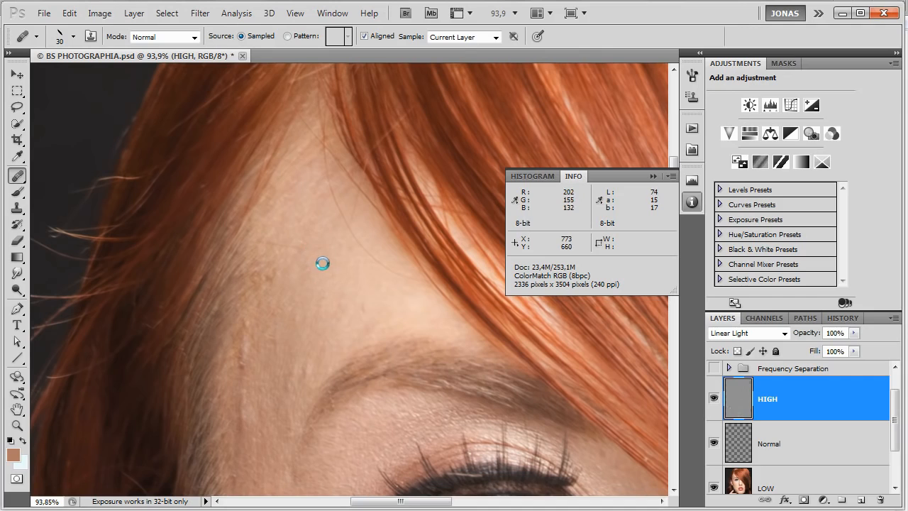
{"action": "left_click", "coordinate": [302, 245]}
Heal the raised lines and bumps down the temple and beside the eyebrow's outer end on the HIGH layer.
{"action": "left_click", "coordinate": [242, 359]}
{"action": "left_click_drag", "start_coordinate": [250, 315], "coordinate": [249, 339]}
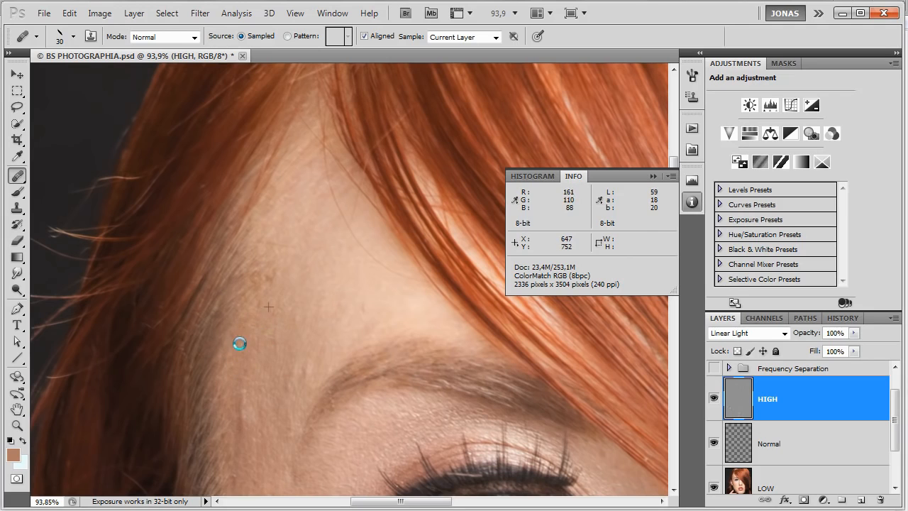
{"action": "left_click", "coordinate": [249, 386]}
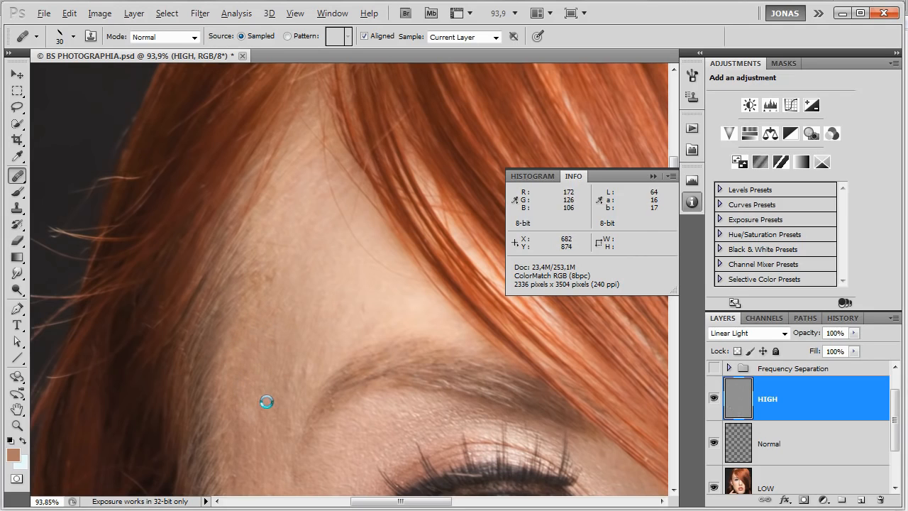
{"action": "left_click", "coordinate": [247, 417]}
{"action": "left_click", "coordinate": [308, 366]}
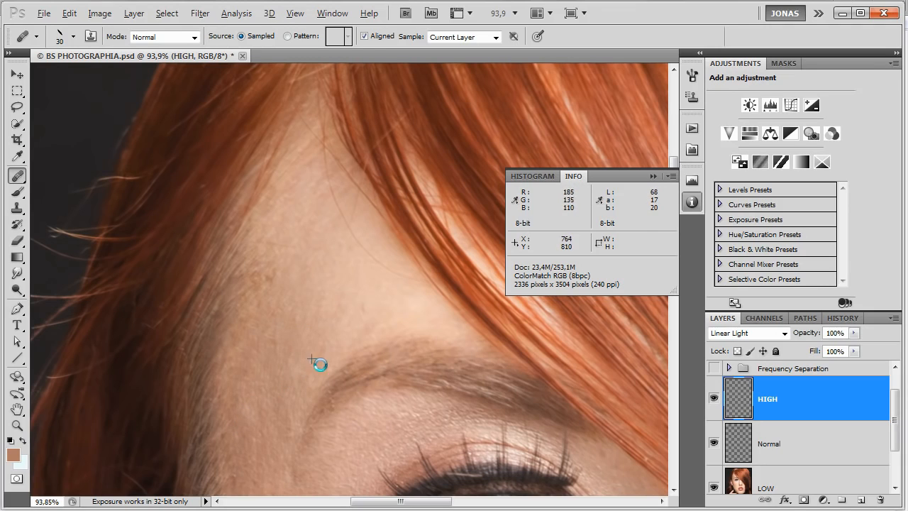
Heal the small texture flaws on the forehead above the eyebrow on the HIGH layer with sampled clean skin.
{"action": "left_click", "coordinate": [349, 290], "text": "alt"}
{"action": "left_click", "coordinate": [361, 309]}
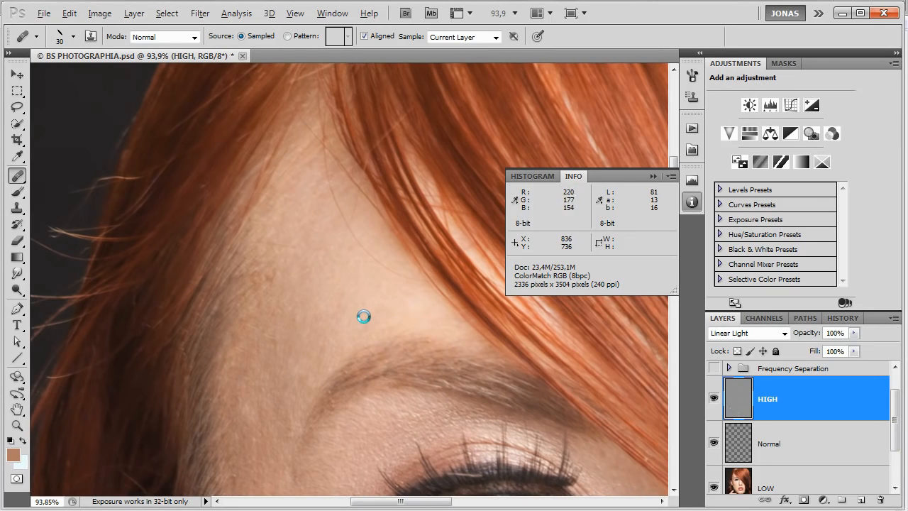
{"action": "left_click", "coordinate": [340, 295]}
{"action": "left_click", "coordinate": [358, 306]}
{"action": "left_click_drag", "start_coordinate": [369, 298], "coordinate": [377, 297]}
{"action": "left_click", "coordinate": [357, 269], "text": "alt"}
{"action": "left_click", "coordinate": [344, 255]}
{"action": "left_click", "coordinate": [346, 279]}
{"action": "left_click", "coordinate": [344, 278]}
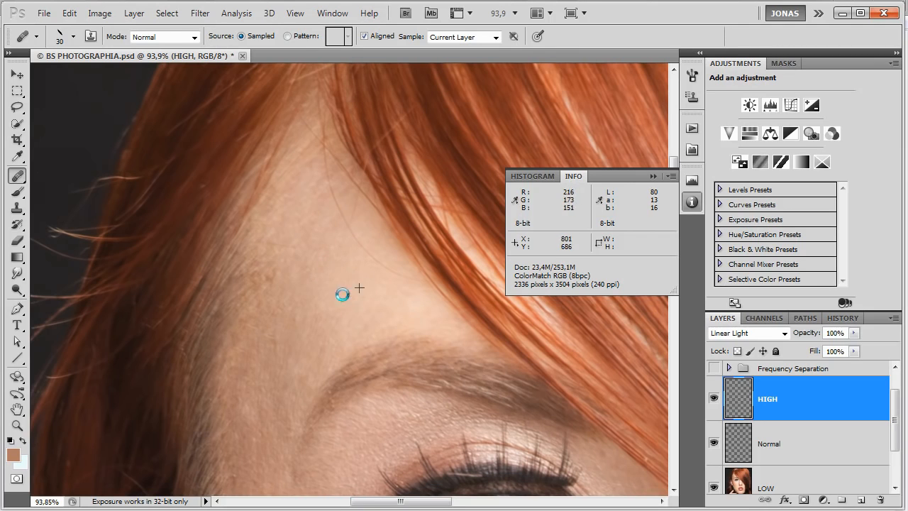
Heal the rough skin patches along the hairline and the temple beside the eye on the HIGH layer.
{"action": "left_click", "coordinate": [266, 282]}
{"action": "left_click", "coordinate": [256, 314]}
{"action": "left_click", "coordinate": [265, 285]}
{"action": "left_click", "coordinate": [284, 288]}
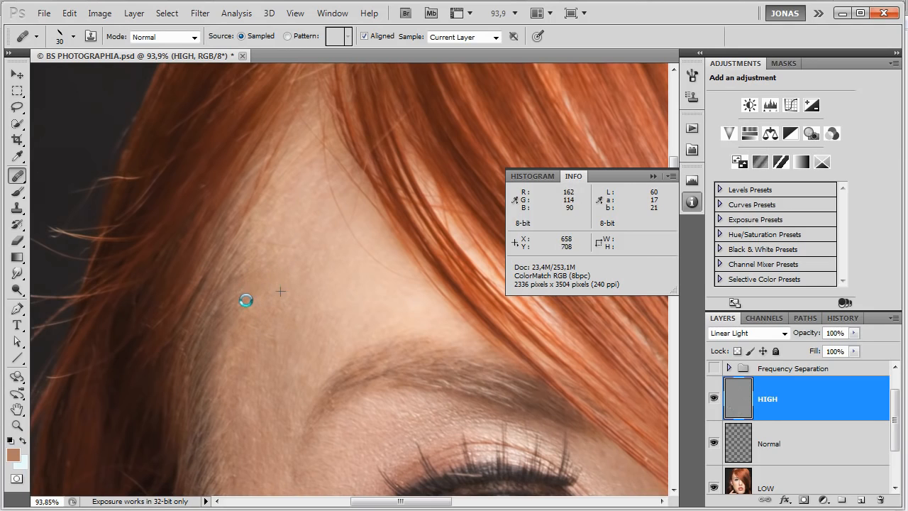
{"action": "left_click", "coordinate": [298, 243]}
{"action": "left_click", "coordinate": [297, 253]}
{"action": "left_click", "coordinate": [267, 254]}
{"action": "left_click", "coordinate": [278, 224]}
{"action": "left_click", "coordinate": [290, 236]}
{"action": "scroll", "coordinate": [313, 371], "scroll_direction": "down", "scroll_amount": 5}
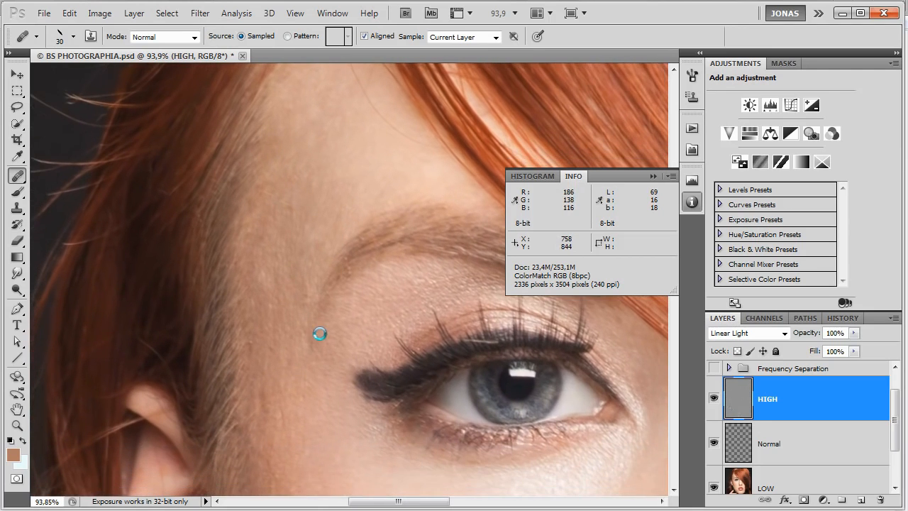
{"action": "left_click_drag", "start_coordinate": [304, 344], "coordinate": [312, 330]}
Examine the skin texture of the cheek, nose and upper lip for remaining flaws at different magnifications.
{"action": "left_click_drag", "start_coordinate": [352, 419], "coordinate": [272, 246]}
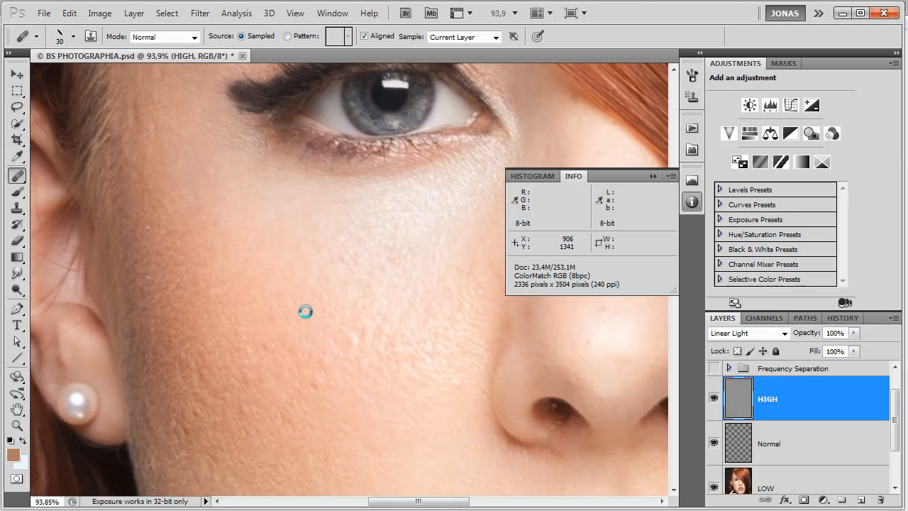
{"action": "scroll", "coordinate": [398, 301], "scroll_direction": "up", "scroll_amount": 3}
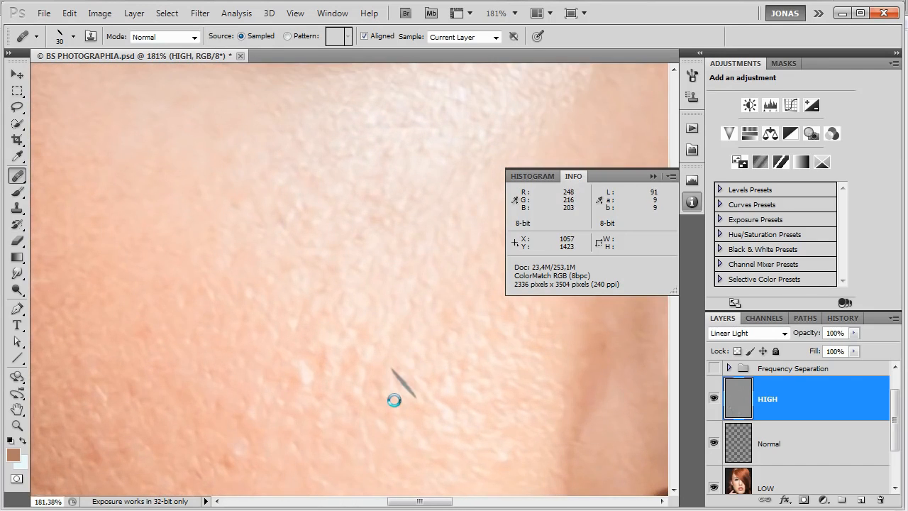
{"action": "scroll", "coordinate": [421, 340], "scroll_direction": "down", "scroll_amount": 2}
{"action": "scroll", "coordinate": [375, 348], "scroll_direction": "down", "scroll_amount": 1}
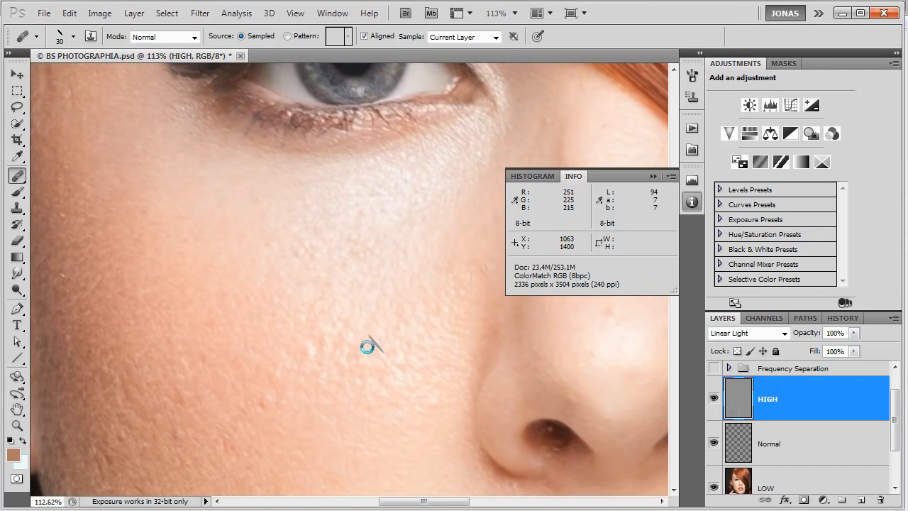
{"action": "scroll", "coordinate": [364, 351], "scroll_direction": "down", "scroll_amount": 1}
{"action": "scroll", "coordinate": [364, 353], "scroll_direction": "down", "scroll_amount": 2}
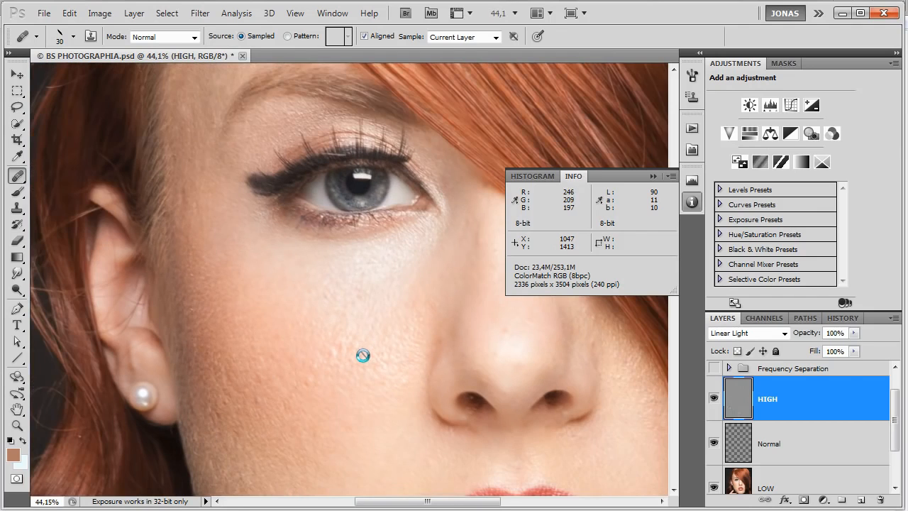
{"action": "scroll", "coordinate": [362, 341], "scroll_direction": "down", "scroll_amount": 2}
{"action": "scroll", "coordinate": [366, 381], "scroll_direction": "up", "scroll_amount": 5}
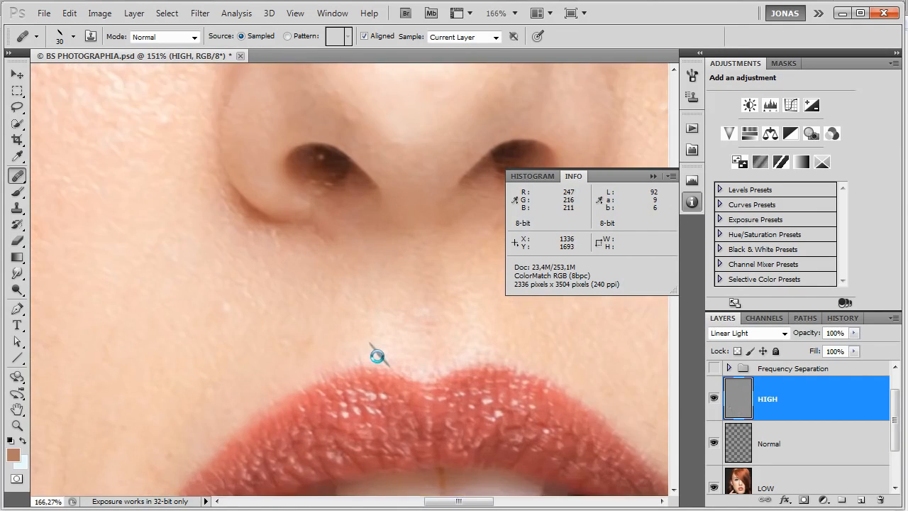
{"action": "scroll", "coordinate": [326, 366], "scroll_direction": "up", "scroll_amount": 1}
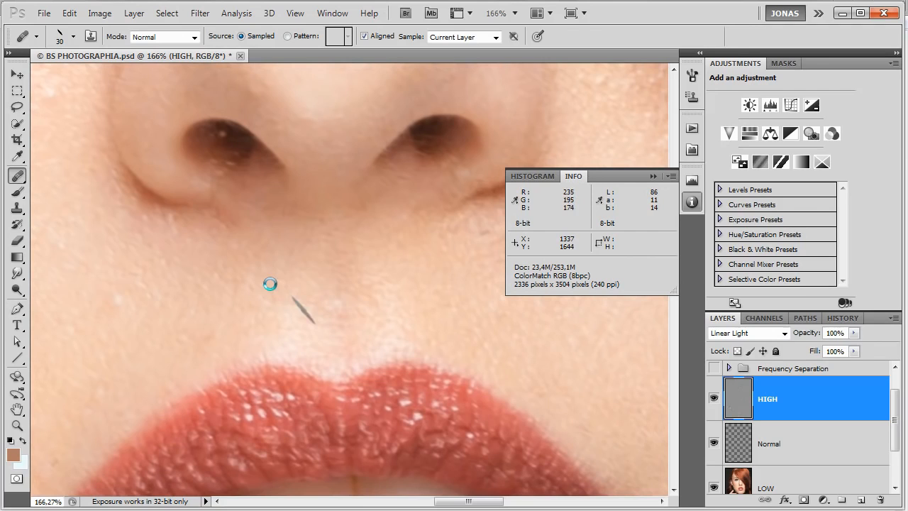
{"action": "left_click_drag", "start_coordinate": [277, 288], "coordinate": [348, 347]}
{"action": "scroll", "coordinate": [349, 347], "scroll_direction": "down", "scroll_amount": 3}
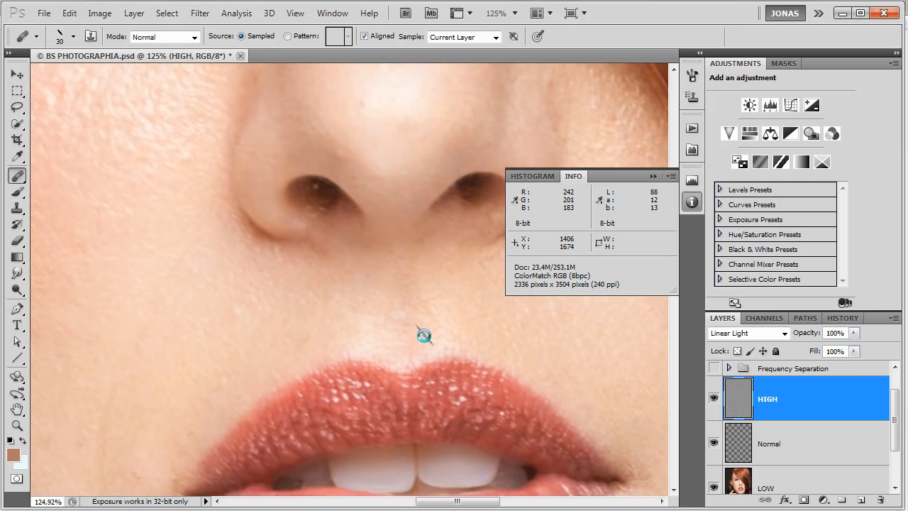
{"action": "left_click_drag", "start_coordinate": [400, 333], "coordinate": [462, 461]}
{"action": "left_click_drag", "start_coordinate": [312, 266], "coordinate": [425, 462]}
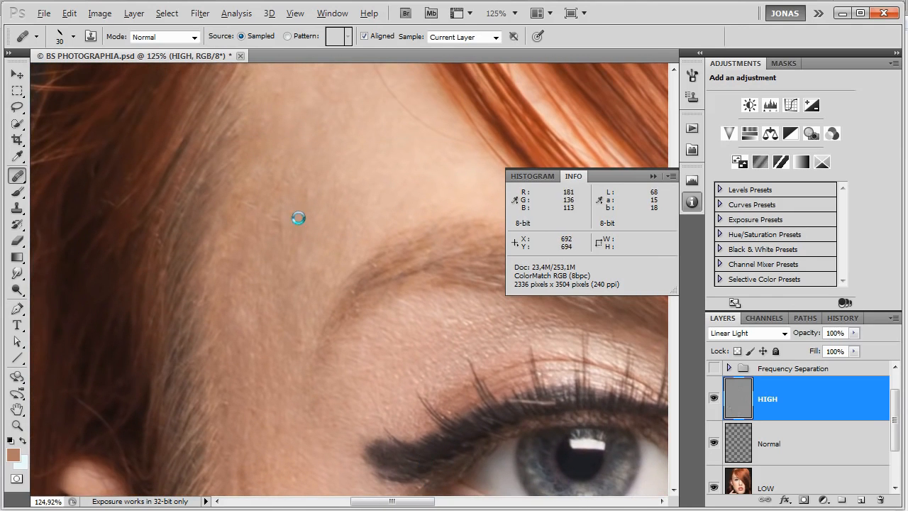
Reduce the healing brush to 18 px and heal the small flaws on the forehead above the eyebrow's outer end on the HIGH layer.
{"action": "mouse_move", "coordinate": [298, 235]}
{"action": "left_mouse_down"}
{"action": "mouse_move", "coordinate": [281, 215]}
{"action": "mouse_move", "coordinate": [281, 225]}
{"action": "mouse_move", "coordinate": [295, 223]}
{"action": "mouse_move", "coordinate": [273, 217]}
{"action": "mouse_move", "coordinate": [297, 224]}
{"action": "mouse_move", "coordinate": [268, 213]}
{"action": "mouse_move", "coordinate": [310, 188]}
{"action": "mouse_move", "coordinate": [320, 212]}
{"action": "mouse_move", "coordinate": [312, 187]}
{"action": "left_mouse_up"}
{"action": "left_click", "coordinate": [312, 230], "text": "alt"}
{"action": "left_click", "coordinate": [319, 215], "text": "alt"}
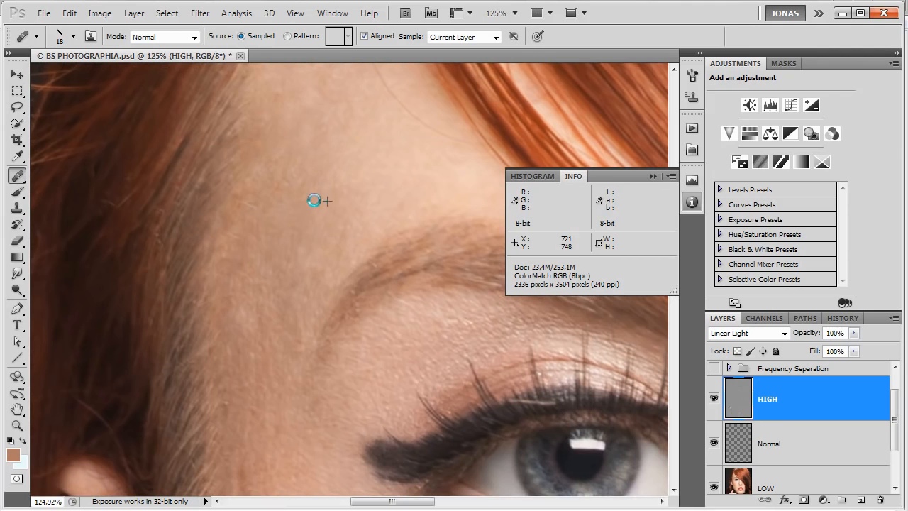
{"action": "left_click_drag", "start_coordinate": [337, 261], "coordinate": [340, 240]}
{"action": "left_click_drag", "start_coordinate": [369, 288], "coordinate": [426, 285]}
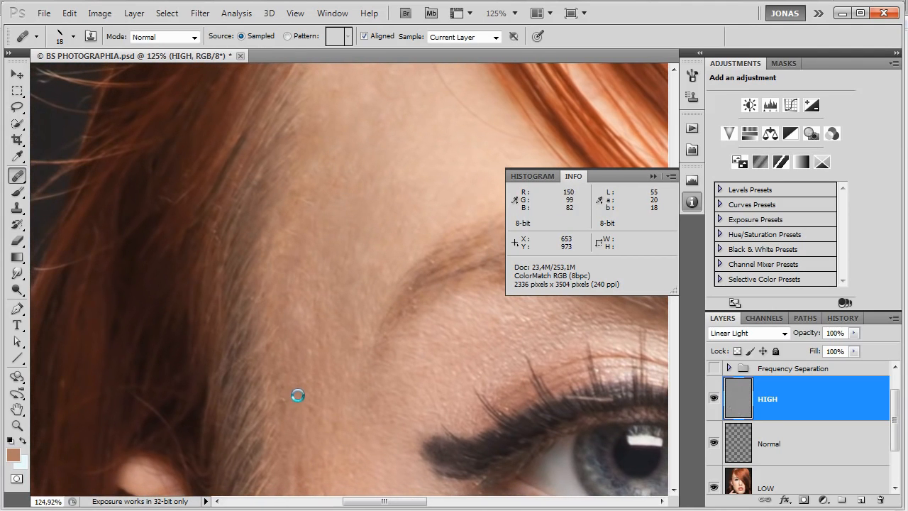
Heal the fine bumps and dark lines down the temple along the hairline above the ear on the HIGH layer.
{"action": "left_click", "coordinate": [295, 428], "text": "alt"}
{"action": "mouse_move", "coordinate": [290, 395]}
{"action": "left_mouse_down"}
{"action": "mouse_move", "coordinate": [276, 403]}
{"action": "mouse_move", "coordinate": [289, 396]}
{"action": "mouse_move", "coordinate": [279, 383]}
{"action": "mouse_move", "coordinate": [288, 386]}
{"action": "mouse_move", "coordinate": [284, 369]}
{"action": "mouse_move", "coordinate": [304, 384]}
{"action": "left_mouse_up"}
{"action": "scroll", "coordinate": [346, 345], "scroll_direction": "down", "scroll_amount": 3}
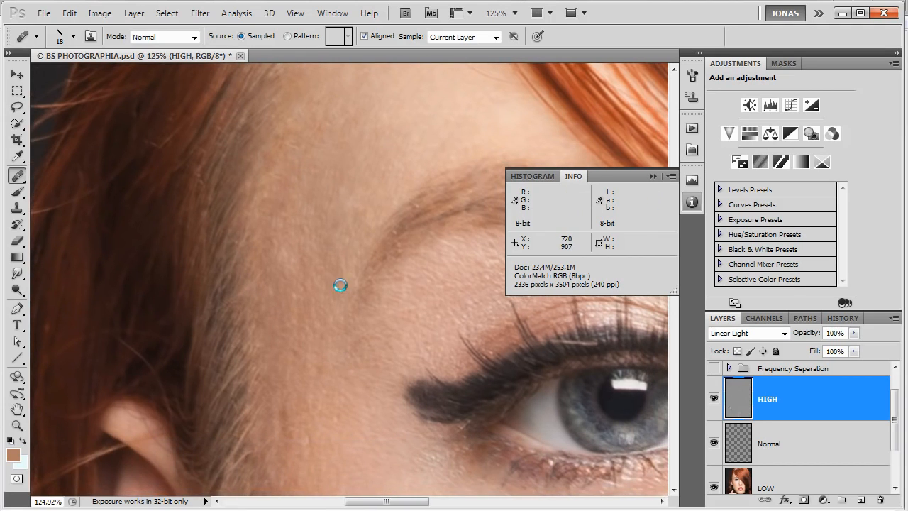
{"action": "scroll", "coordinate": [348, 351], "scroll_direction": "down", "scroll_amount": 2}
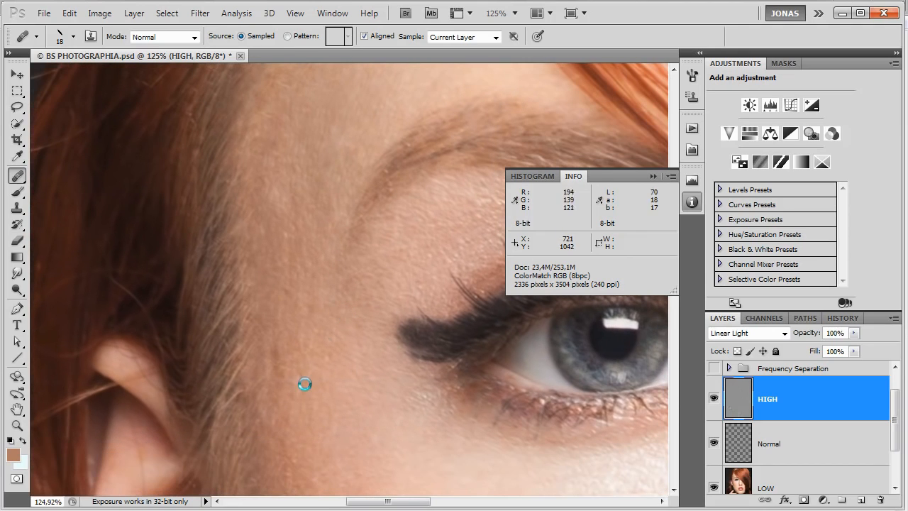
{"action": "mouse_move", "coordinate": [279, 330]}
{"action": "left_mouse_down"}
{"action": "mouse_move", "coordinate": [276, 405]}
{"action": "mouse_move", "coordinate": [288, 396]}
{"action": "mouse_move", "coordinate": [330, 397]}
{"action": "mouse_move", "coordinate": [295, 384]}
{"action": "mouse_move", "coordinate": [294, 411]}
{"action": "mouse_move", "coordinate": [303, 376]}
{"action": "mouse_move", "coordinate": [315, 402]}
{"action": "left_mouse_up"}
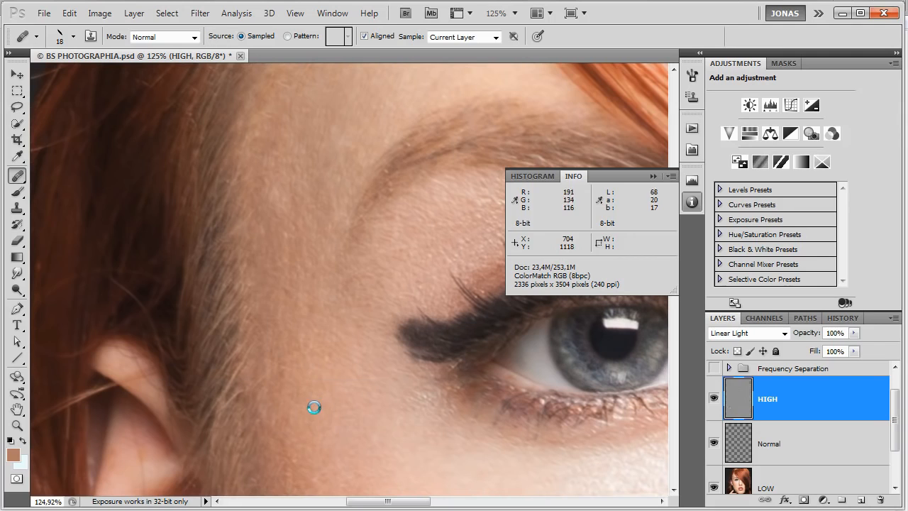
Heal the uneven skin texture between the temple and the outer tip of the eyeliner on the HIGH layer.
{"action": "mouse_move", "coordinate": [327, 356]}
{"action": "left_mouse_down"}
{"action": "mouse_move", "coordinate": [340, 363]}
{"action": "mouse_move", "coordinate": [334, 334]}
{"action": "mouse_move", "coordinate": [348, 343]}
{"action": "left_mouse_up"}
{"action": "mouse_move", "coordinate": [342, 307]}
{"action": "left_mouse_down"}
{"action": "mouse_move", "coordinate": [362, 336]}
{"action": "mouse_move", "coordinate": [350, 342]}
{"action": "left_mouse_up"}
{"action": "scroll", "coordinate": [355, 375], "scroll_direction": "up", "scroll_amount": 5}
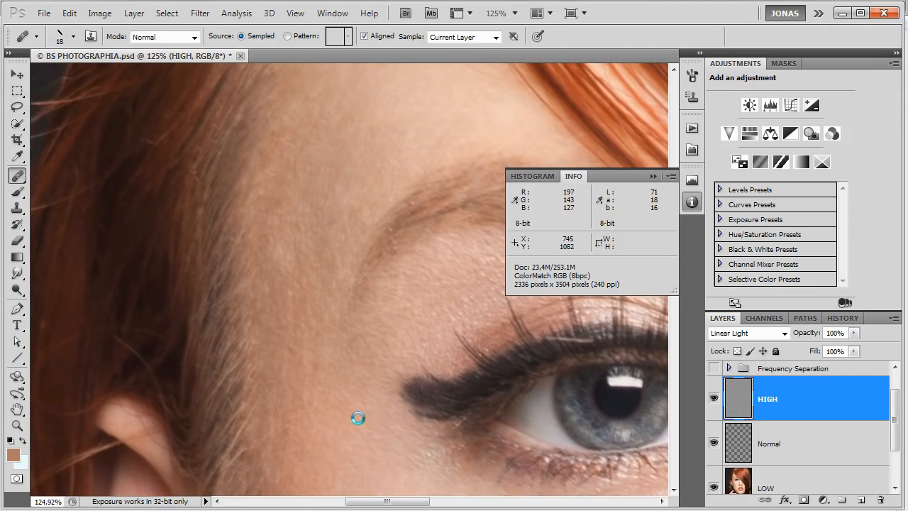
{"action": "left_click_drag", "start_coordinate": [344, 248], "coordinate": [314, 158]}
{"action": "left_click_drag", "start_coordinate": [319, 372], "coordinate": [319, 250]}
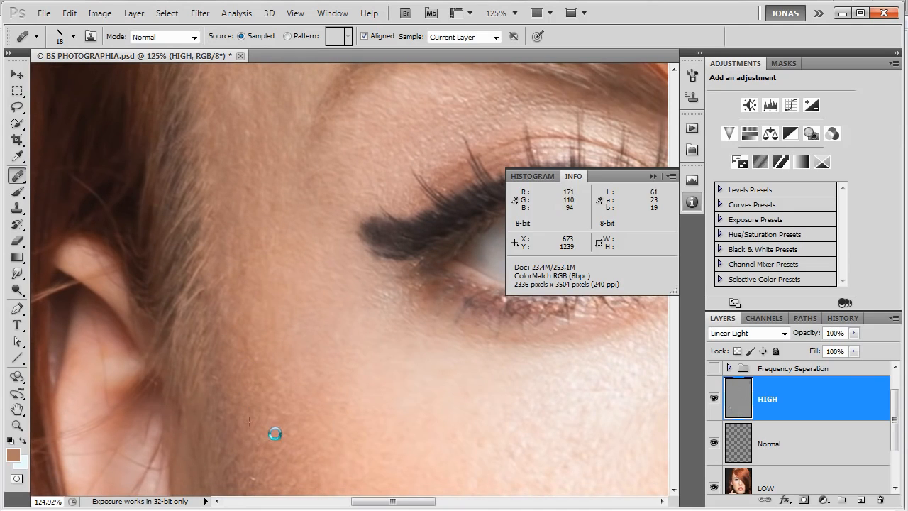
Heal the small texture flaws on the side of the face in front of the ear, down to the pearl earring.
{"action": "left_click_drag", "start_coordinate": [276, 433], "coordinate": [293, 355]}
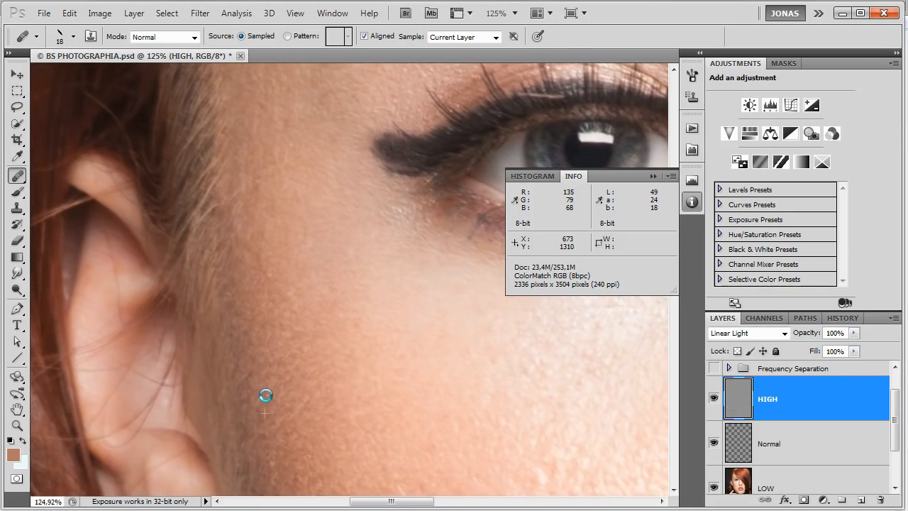
{"action": "left_click_drag", "start_coordinate": [298, 405], "coordinate": [296, 336]}
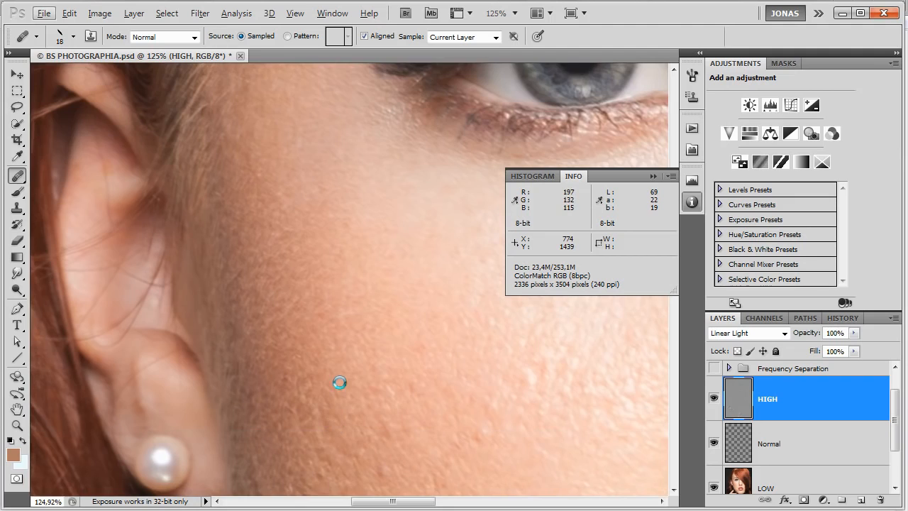
{"action": "left_click_drag", "start_coordinate": [336, 381], "coordinate": [317, 341]}
{"action": "left_click", "coordinate": [281, 377]}
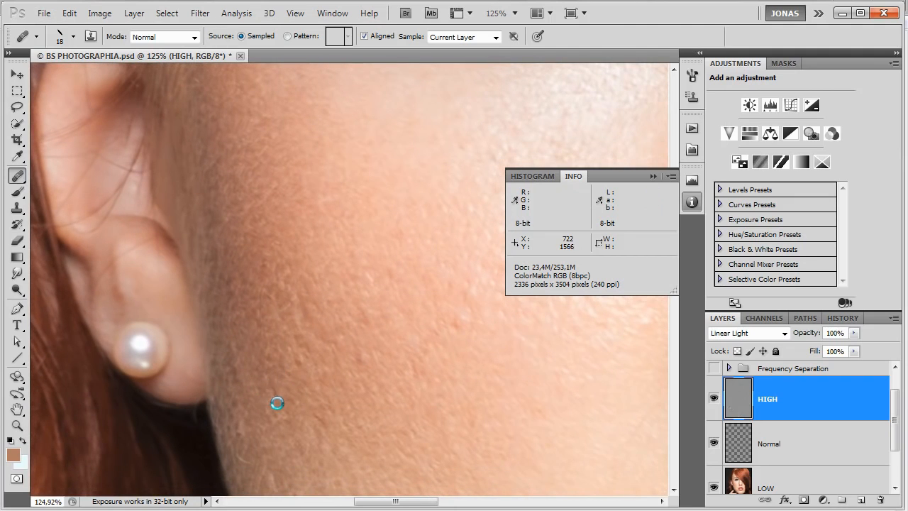
{"action": "mouse_move", "coordinate": [274, 391]}
{"action": "left_mouse_down"}
{"action": "mouse_move", "coordinate": [250, 348]}
{"action": "mouse_move", "coordinate": [234, 392]}
{"action": "mouse_move", "coordinate": [229, 359]}
{"action": "left_mouse_up"}
{"action": "left_click", "coordinate": [250, 348], "text": "alt"}
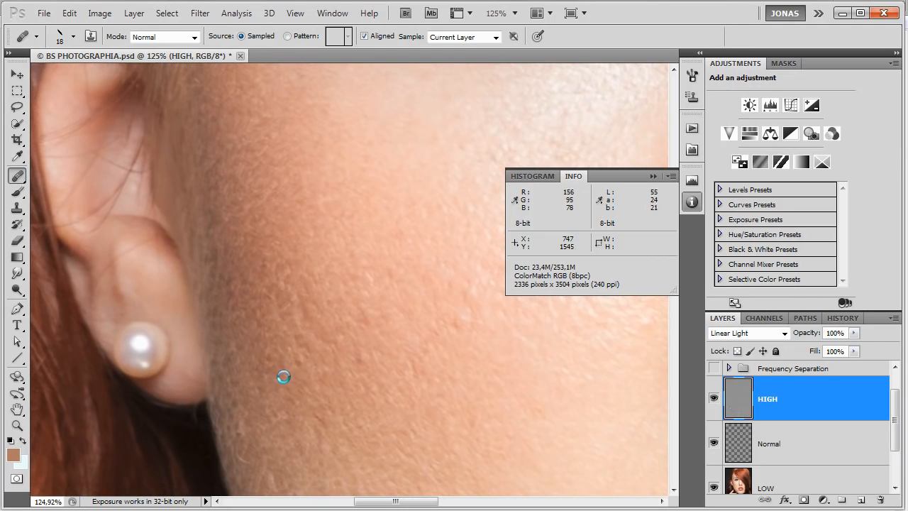
Heal the rough pores and spots across the shaded cheek beside the earring on the HIGH layer.
{"action": "mouse_move", "coordinate": [297, 376]}
{"action": "left_mouse_down"}
{"action": "mouse_move", "coordinate": [314, 380]}
{"action": "mouse_move", "coordinate": [298, 345]}
{"action": "left_mouse_up"}
{"action": "left_click", "coordinate": [350, 333]}
{"action": "left_click", "coordinate": [363, 354]}
{"action": "left_click_drag", "start_coordinate": [357, 358], "coordinate": [355, 365]}
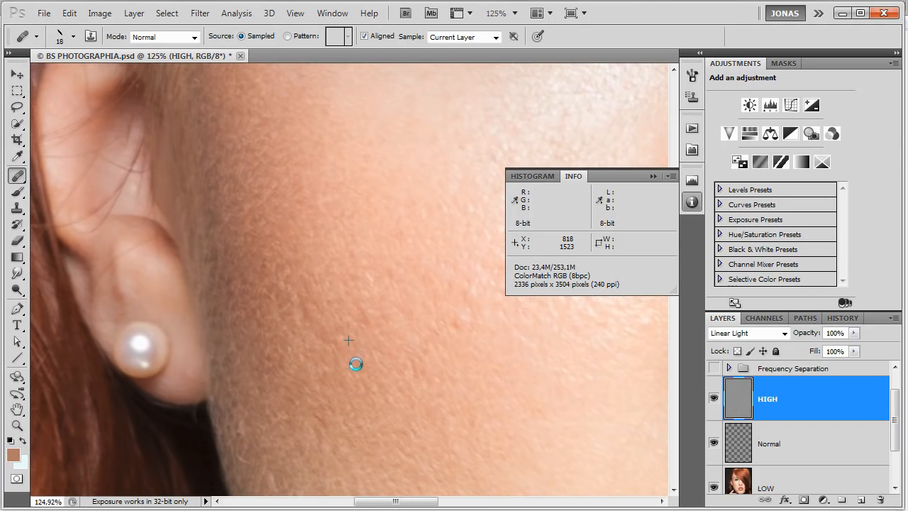
{"action": "left_click", "coordinate": [379, 306], "text": "alt"}
{"action": "left_click_drag", "start_coordinate": [363, 320], "coordinate": [359, 315]}
{"action": "mouse_move", "coordinate": [469, 352]}
{"action": "left_mouse_down"}
{"action": "mouse_move", "coordinate": [342, 336]}
{"action": "mouse_move", "coordinate": [342, 303]}
{"action": "left_mouse_up"}
{"action": "left_click", "coordinate": [343, 336], "text": "alt"}
{"action": "left_click", "coordinate": [355, 252], "text": "alt"}
{"action": "mouse_move", "coordinate": [385, 251]}
{"action": "left_mouse_down"}
{"action": "mouse_move", "coordinate": [387, 241]}
{"action": "mouse_move", "coordinate": [373, 241]}
{"action": "mouse_move", "coordinate": [403, 255]}
{"action": "left_mouse_up"}
{"action": "mouse_move", "coordinate": [394, 262]}
{"action": "left_mouse_down"}
{"action": "mouse_move", "coordinate": [371, 342]}
{"action": "mouse_move", "coordinate": [347, 382]}
{"action": "left_mouse_up"}
{"action": "left_click_drag", "start_coordinate": [384, 261], "coordinate": [370, 273]}
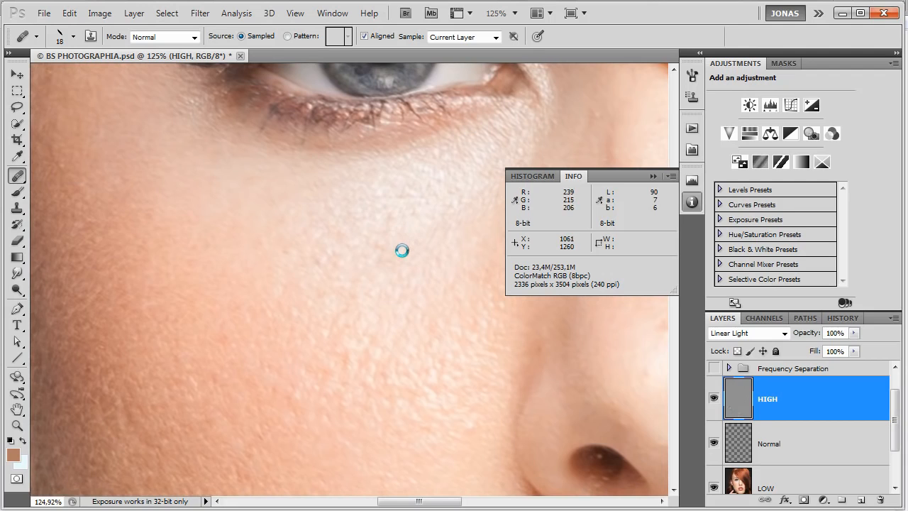
Heal the coarse highlighted texture on the upper cheek below the eye on the HIGH layer.
{"action": "mouse_move", "coordinate": [403, 246]}
{"action": "left_mouse_down"}
{"action": "mouse_move", "coordinate": [410, 217]}
{"action": "mouse_move", "coordinate": [417, 224]}
{"action": "mouse_move", "coordinate": [394, 302]}
{"action": "left_mouse_up"}
{"action": "mouse_move", "coordinate": [373, 244]}
{"action": "left_mouse_down"}
{"action": "mouse_move", "coordinate": [345, 251]}
{"action": "mouse_move", "coordinate": [390, 254]}
{"action": "mouse_move", "coordinate": [393, 308]}
{"action": "left_mouse_up"}
{"action": "mouse_move", "coordinate": [392, 236]}
{"action": "left_mouse_down"}
{"action": "mouse_move", "coordinate": [401, 243]}
{"action": "mouse_move", "coordinate": [411, 230]}
{"action": "mouse_move", "coordinate": [381, 266]}
{"action": "left_mouse_up"}
{"action": "left_click_drag", "start_coordinate": [448, 270], "coordinate": [459, 283]}
{"action": "left_click", "coordinate": [443, 249]}
{"action": "left_click", "coordinate": [449, 296], "text": "alt"}
{"action": "left_click", "coordinate": [450, 308]}
{"action": "mouse_move", "coordinate": [468, 306]}
{"action": "left_mouse_down"}
{"action": "mouse_move", "coordinate": [448, 298]}
{"action": "mouse_move", "coordinate": [470, 298]}
{"action": "left_mouse_up"}
{"action": "left_click", "coordinate": [469, 250]}
{"action": "left_click", "coordinate": [437, 261]}
Heal the skin texture beneath the eye's inner corner and along the side of the nose on the HIGH layer.
{"action": "scroll", "coordinate": [454, 256], "scroll_direction": "down", "scroll_amount": 6}
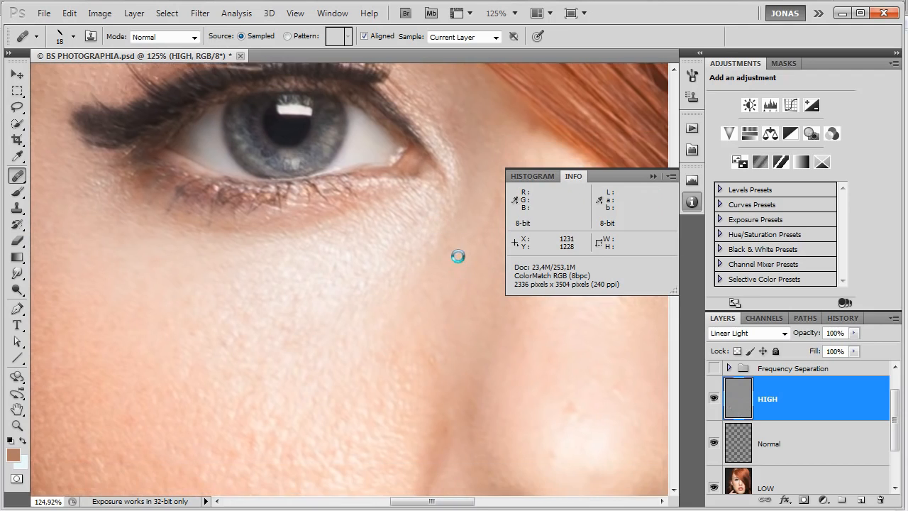
{"action": "left_click_drag", "start_coordinate": [445, 274], "coordinate": [448, 267]}
{"action": "left_click", "coordinate": [394, 258]}
{"action": "left_click", "coordinate": [383, 282]}
{"action": "left_click", "coordinate": [377, 300]}
{"action": "left_click", "coordinate": [381, 293], "text": "alt"}
{"action": "left_click", "coordinate": [393, 308]}
{"action": "left_click", "coordinate": [374, 262], "text": "alt"}
{"action": "left_click", "coordinate": [366, 280]}
{"action": "left_click", "coordinate": [389, 269]}
{"action": "left_click_drag", "start_coordinate": [387, 266], "coordinate": [306, 229]}
Heal the small spots on the tip and bridge of the nose on the HIGH layer.
{"action": "left_click", "coordinate": [447, 339], "text": "alt"}
{"action": "left_click", "coordinate": [444, 325]}
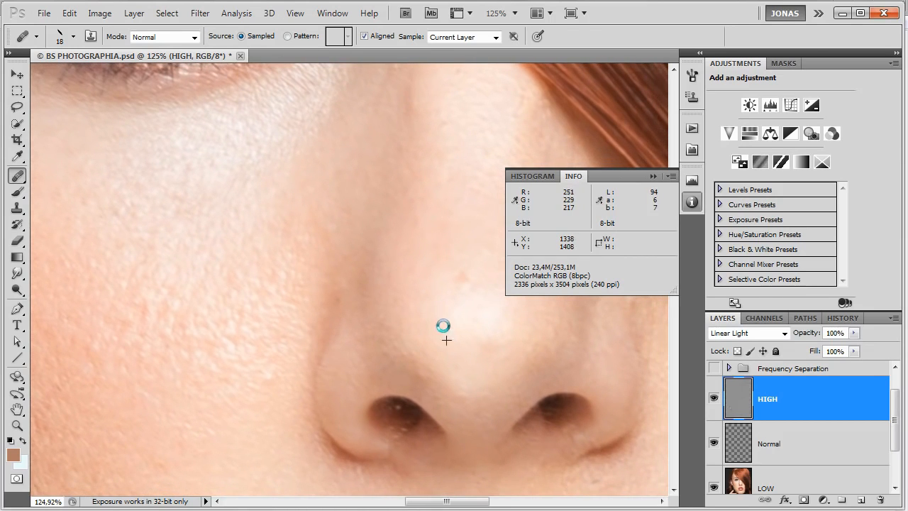
{"action": "left_click", "coordinate": [460, 334], "text": "alt"}
{"action": "left_click", "coordinate": [475, 320]}
{"action": "left_click", "coordinate": [438, 286], "text": "alt"}
{"action": "left_click", "coordinate": [458, 275]}
{"action": "left_click", "coordinate": [466, 274]}
{"action": "left_click", "coordinate": [475, 284]}
{"action": "left_click", "coordinate": [479, 266]}
{"action": "mouse_move", "coordinate": [484, 277]}
{"action": "left_mouse_down"}
{"action": "mouse_move", "coordinate": [456, 306]}
{"action": "mouse_move", "coordinate": [405, 308]}
{"action": "mouse_move", "coordinate": [410, 274]}
{"action": "left_mouse_up"}
Heal the bright specks inside and along the rims of both nostrils on the HIGH layer.
{"action": "left_click_drag", "start_coordinate": [404, 321], "coordinate": [449, 274]}
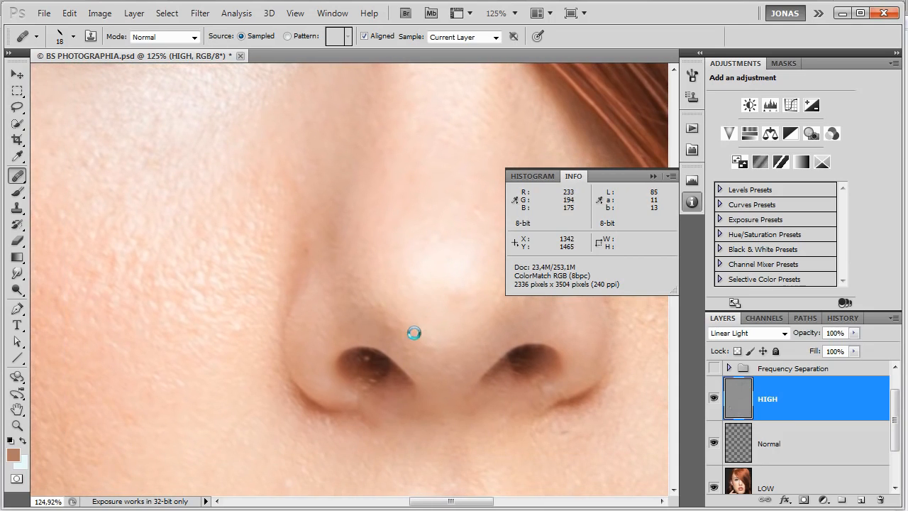
{"action": "left_click", "coordinate": [371, 378]}
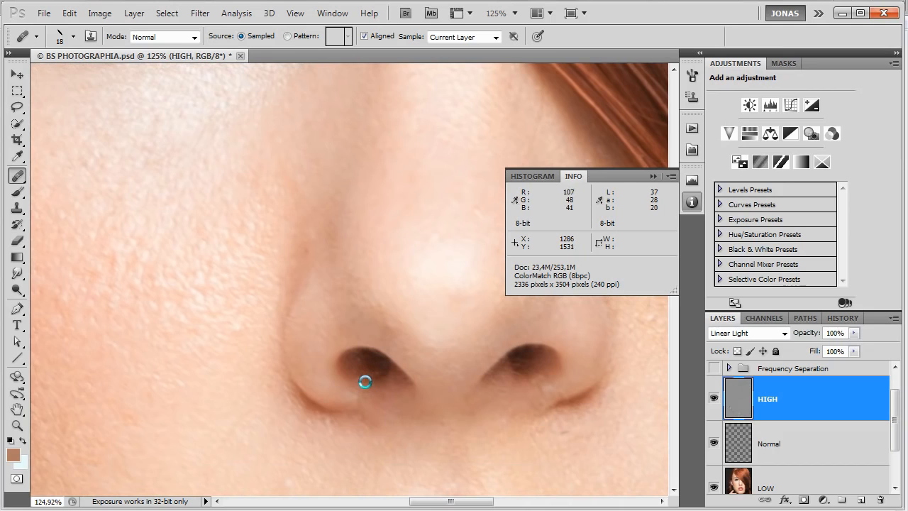
{"action": "left_click", "coordinate": [360, 376]}
{"action": "left_click_drag", "start_coordinate": [387, 374], "coordinate": [327, 326]}
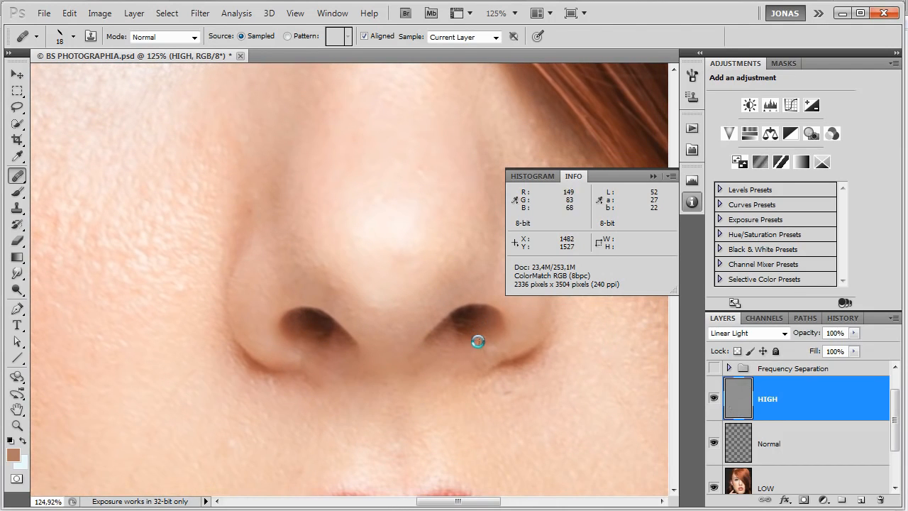
{"action": "left_click", "coordinate": [485, 330]}
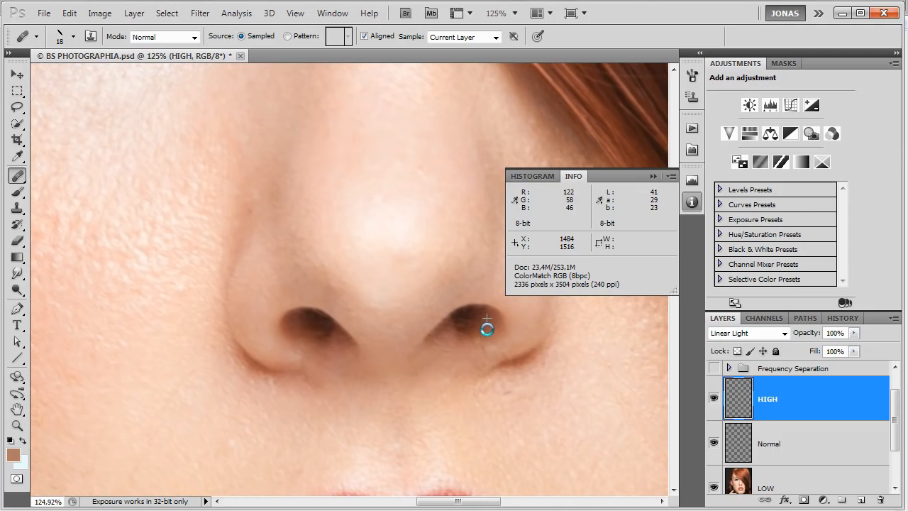
{"action": "left_click", "coordinate": [483, 334]}
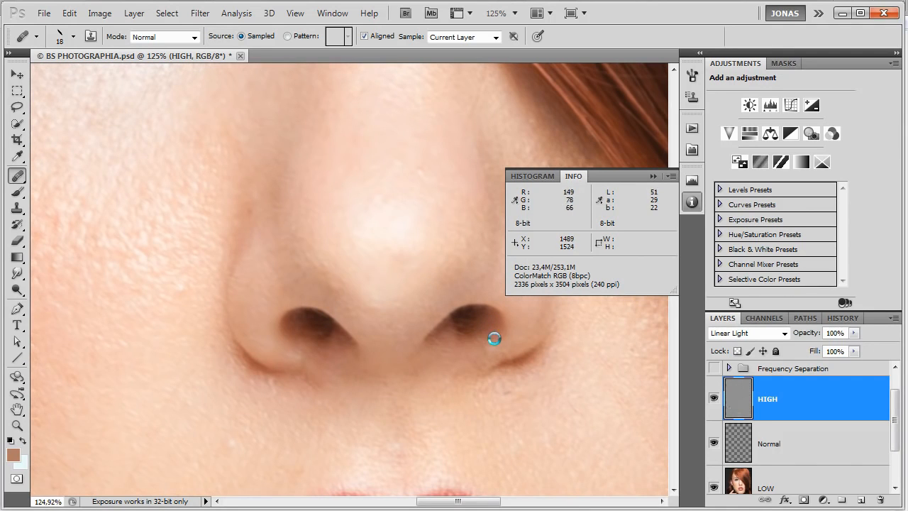
{"action": "left_click_drag", "start_coordinate": [495, 339], "coordinate": [447, 325]}
Heal the small bumps beneath the nose and on the skin between the upper lip and the cheek.
{"action": "left_click", "coordinate": [458, 377]}
{"action": "mouse_move", "coordinate": [485, 375]}
{"action": "left_mouse_down"}
{"action": "mouse_move", "coordinate": [407, 316]}
{"action": "mouse_move", "coordinate": [393, 316]}
{"action": "left_mouse_up"}
{"action": "left_click_drag", "start_coordinate": [348, 346], "coordinate": [505, 291]}
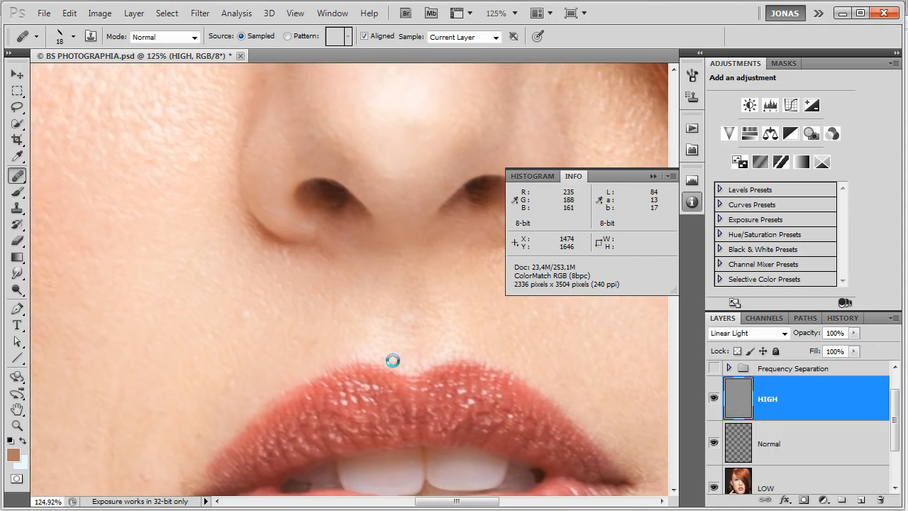
{"action": "left_click", "coordinate": [247, 313]}
{"action": "left_click", "coordinate": [253, 369]}
{"action": "left_click_drag", "start_coordinate": [270, 368], "coordinate": [404, 245]}
{"action": "left_click_drag", "start_coordinate": [358, 269], "coordinate": [360, 318]}
{"action": "mouse_move", "coordinate": [357, 172]}
{"action": "left_mouse_down"}
{"action": "mouse_move", "coordinate": [353, 198]}
{"action": "mouse_move", "coordinate": [375, 167]}
{"action": "mouse_move", "coordinate": [291, 313]}
{"action": "mouse_move", "coordinate": [280, 360]}
{"action": "mouse_move", "coordinate": [302, 344]}
{"action": "mouse_move", "coordinate": [295, 365]}
{"action": "mouse_move", "coordinate": [297, 357]}
{"action": "mouse_move", "coordinate": [282, 360]}
{"action": "mouse_move", "coordinate": [280, 386]}
{"action": "mouse_move", "coordinate": [283, 370]}
{"action": "mouse_move", "coordinate": [287, 385]}
{"action": "mouse_move", "coordinate": [330, 412]}
{"action": "mouse_move", "coordinate": [352, 344]}
{"action": "mouse_move", "coordinate": [351, 315]}
{"action": "mouse_move", "coordinate": [361, 342]}
{"action": "mouse_move", "coordinate": [342, 361]}
{"action": "mouse_move", "coordinate": [369, 296]}
{"action": "left_mouse_up"}
{"action": "left_click", "coordinate": [331, 354], "text": "alt"}
Check the healing brush settings and heal the texture flaws on the cheek beside the corner of the mouth.
{"action": "right_click", "coordinate": [330, 246]}
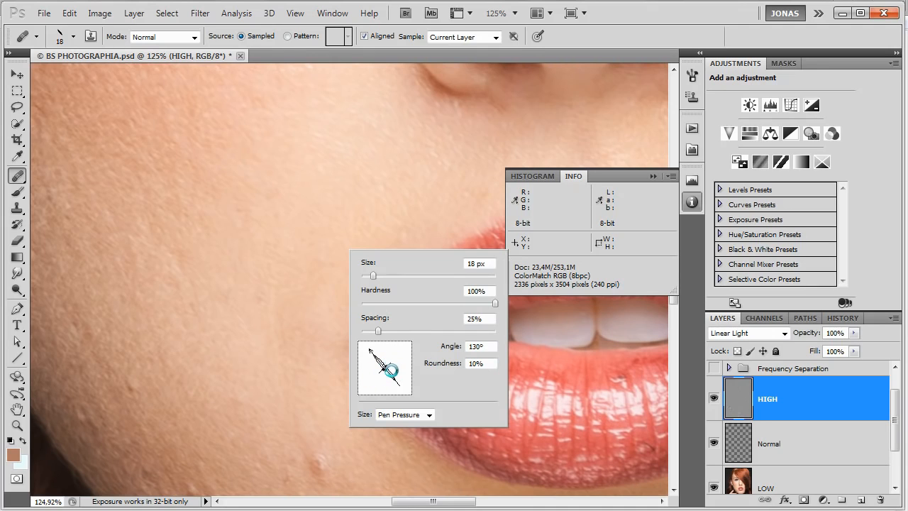
{"action": "left_click", "coordinate": [734, 396]}
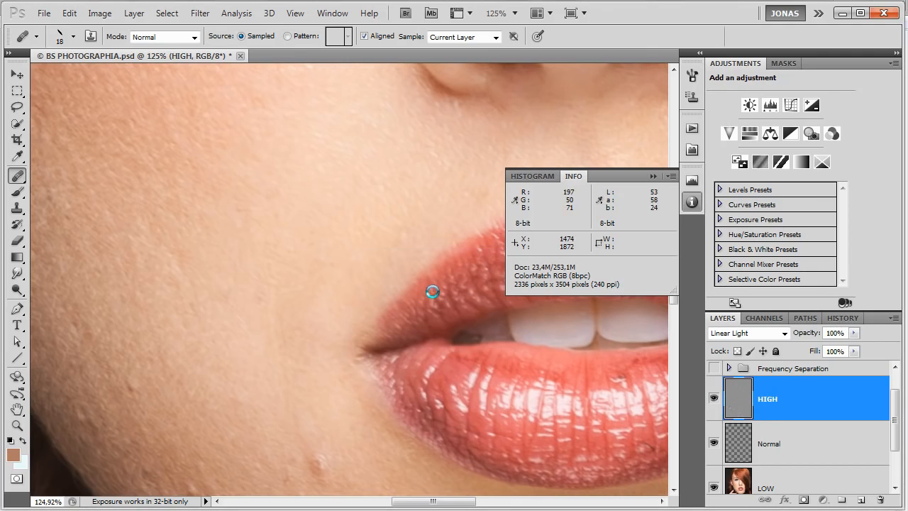
{"action": "left_click", "coordinate": [262, 312], "text": "alt"}
{"action": "mouse_move", "coordinate": [281, 316]}
{"action": "left_mouse_down"}
{"action": "mouse_move", "coordinate": [277, 348]}
{"action": "mouse_move", "coordinate": [279, 331]}
{"action": "mouse_move", "coordinate": [265, 349]}
{"action": "mouse_move", "coordinate": [281, 341]}
{"action": "mouse_move", "coordinate": [298, 440]}
{"action": "mouse_move", "coordinate": [319, 473]}
{"action": "mouse_move", "coordinate": [320, 452]}
{"action": "mouse_move", "coordinate": [331, 461]}
{"action": "mouse_move", "coordinate": [346, 390]}
{"action": "mouse_move", "coordinate": [302, 403]}
{"action": "mouse_move", "coordinate": [304, 387]}
{"action": "mouse_move", "coordinate": [290, 382]}
{"action": "mouse_move", "coordinate": [306, 374]}
{"action": "mouse_move", "coordinate": [301, 398]}
{"action": "mouse_move", "coordinate": [319, 433]}
{"action": "mouse_move", "coordinate": [349, 432]}
{"action": "mouse_move", "coordinate": [349, 414]}
{"action": "mouse_move", "coordinate": [336, 406]}
{"action": "mouse_move", "coordinate": [416, 301]}
{"action": "left_mouse_up"}
Enlarge the healing brush to 30 px and heal the blemishes on the lower cheek below the corner of the mouth.
{"action": "left_click", "coordinate": [309, 406], "text": "alt"}
{"action": "right_click", "coordinate": [334, 396], "text": "alt"}
{"action": "left_click", "coordinate": [344, 377], "text": "alt"}
{"action": "left_click", "coordinate": [370, 427]}
{"action": "left_click_drag", "start_coordinate": [324, 366], "coordinate": [344, 363]}
{"action": "left_click", "coordinate": [311, 344]}
{"action": "mouse_move", "coordinate": [272, 322]}
{"action": "left_mouse_down"}
{"action": "mouse_move", "coordinate": [256, 313]}
{"action": "mouse_move", "coordinate": [256, 283]}
{"action": "left_mouse_up"}
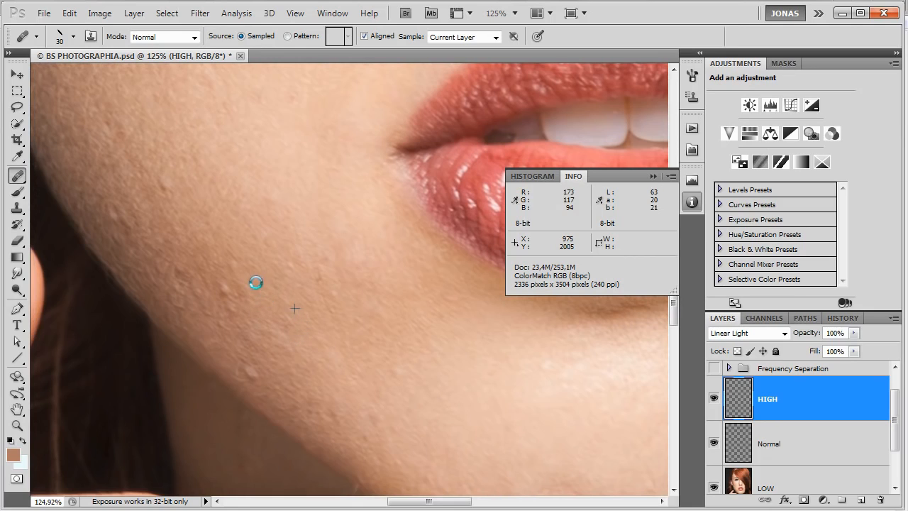
Heal the bumps and stray hairs along the chin and jawline on the HIGH layer.
{"action": "left_click", "coordinate": [330, 286]}
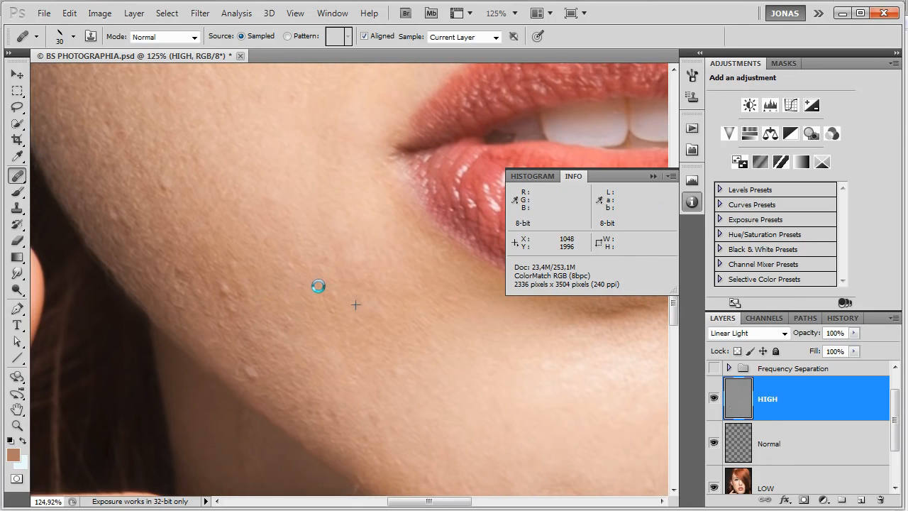
{"action": "scroll", "coordinate": [355, 331], "scroll_direction": "down", "scroll_amount": 2}
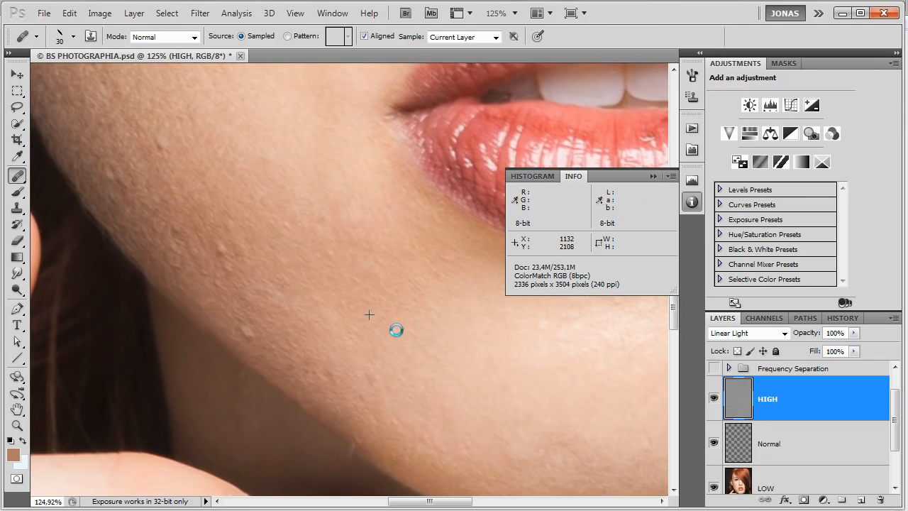
{"action": "left_click_drag", "start_coordinate": [365, 358], "coordinate": [417, 379]}
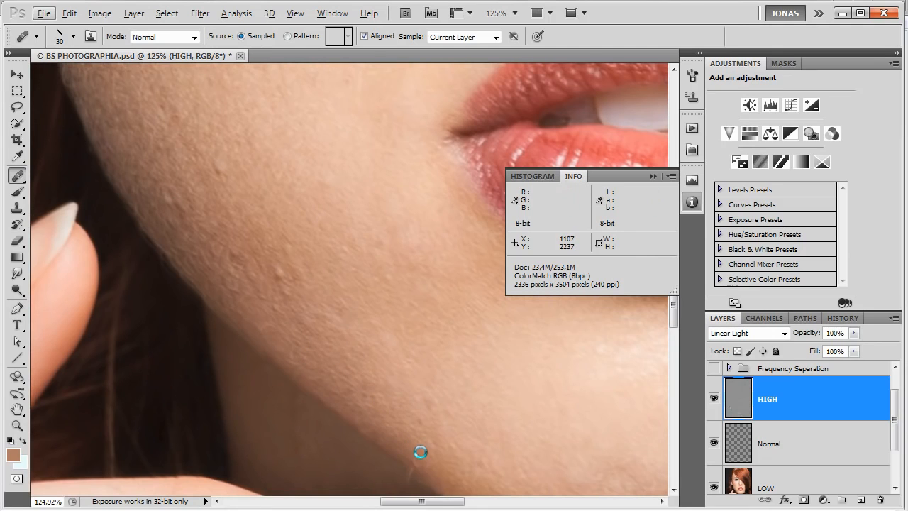
{"action": "left_click_drag", "start_coordinate": [419, 450], "coordinate": [369, 367]}
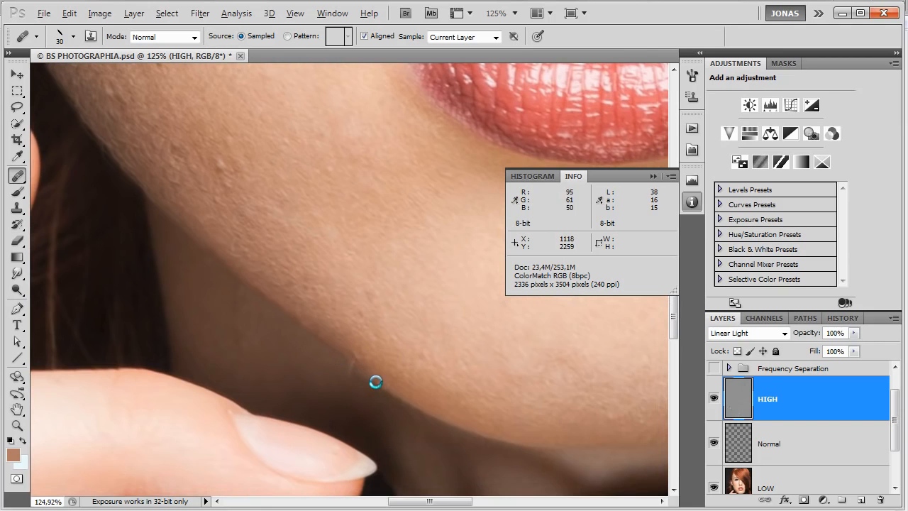
{"action": "left_click", "coordinate": [337, 352]}
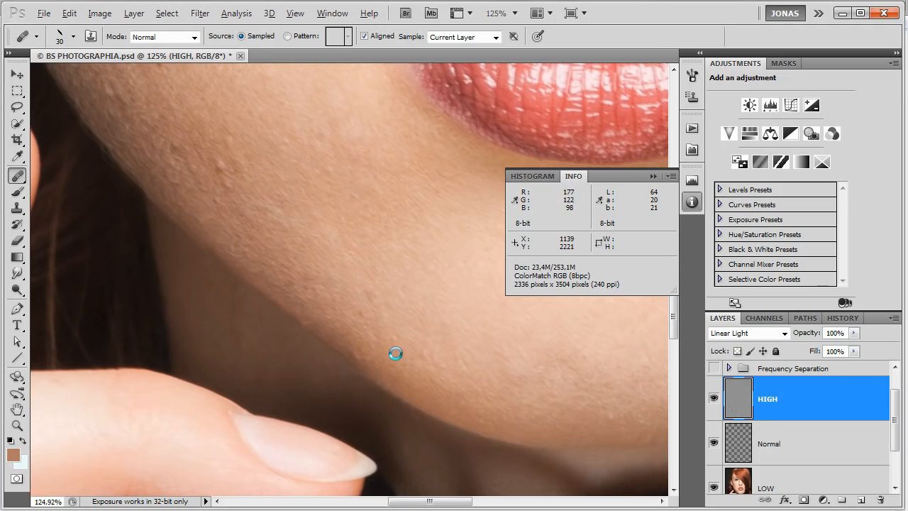
{"action": "left_click_drag", "start_coordinate": [385, 331], "coordinate": [447, 407]}
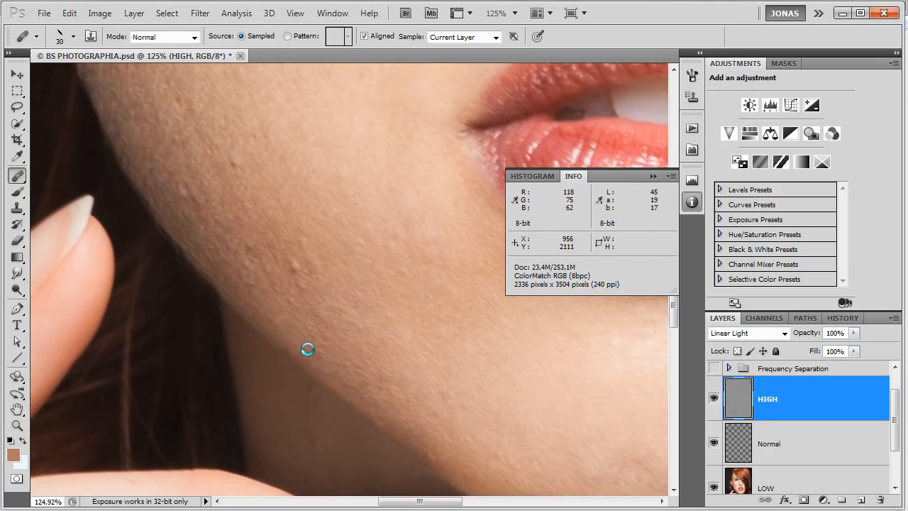
Heal the raised bumps on the shaded jaw between the raised finger and the mouth on the HIGH layer.
{"action": "left_click_drag", "start_coordinate": [338, 354], "coordinate": [372, 385]}
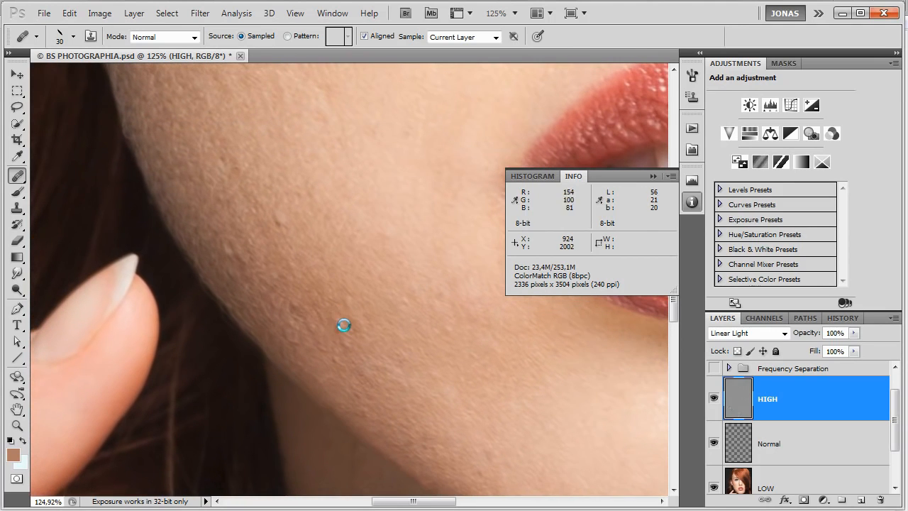
{"action": "left_click", "coordinate": [335, 325]}
{"action": "left_click", "coordinate": [366, 333]}
{"action": "left_click", "coordinate": [348, 367]}
{"action": "left_click", "coordinate": [338, 358]}
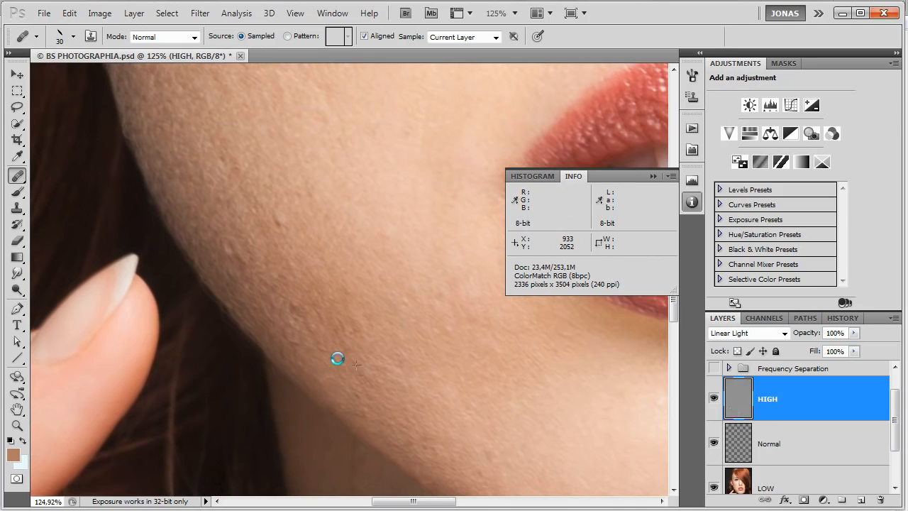
{"action": "left_click_drag", "start_coordinate": [368, 364], "coordinate": [399, 418]}
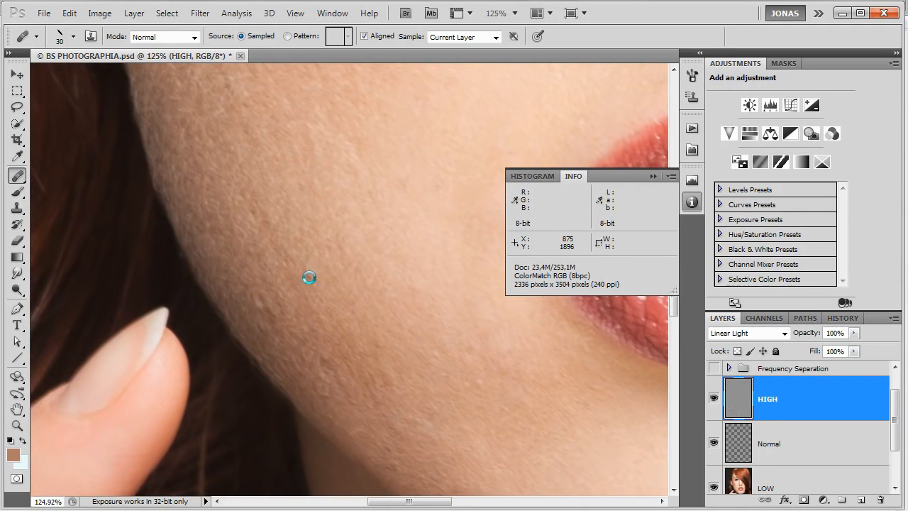
{"action": "left_click_drag", "start_coordinate": [335, 285], "coordinate": [367, 333]}
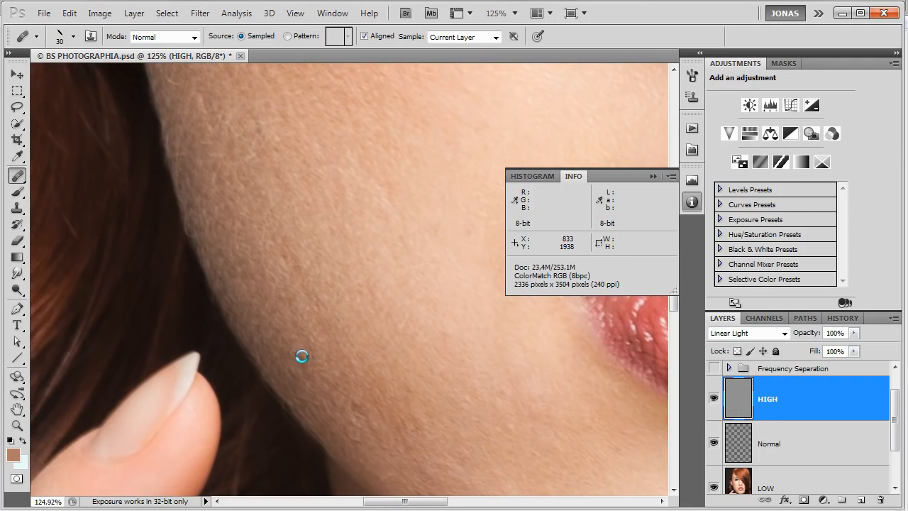
Heal the light hairs and rough texture along the edge of the cheek below the pearl earring.
{"action": "left_click_drag", "start_coordinate": [344, 362], "coordinate": [366, 441]}
{"action": "left_click_drag", "start_coordinate": [340, 310], "coordinate": [354, 378]}
{"action": "left_click_drag", "start_coordinate": [248, 244], "coordinate": [262, 301]}
{"action": "left_click", "coordinate": [247, 306]}
{"action": "left_click", "coordinate": [272, 324]}
{"action": "left_click", "coordinate": [258, 342]}
{"action": "left_click", "coordinate": [252, 315]}
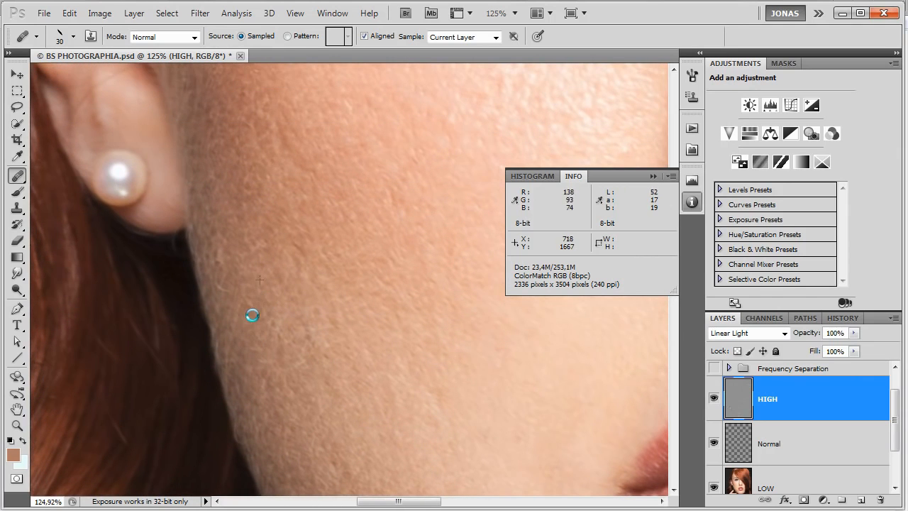
{"action": "left_click_drag", "start_coordinate": [425, 210], "coordinate": [363, 341]}
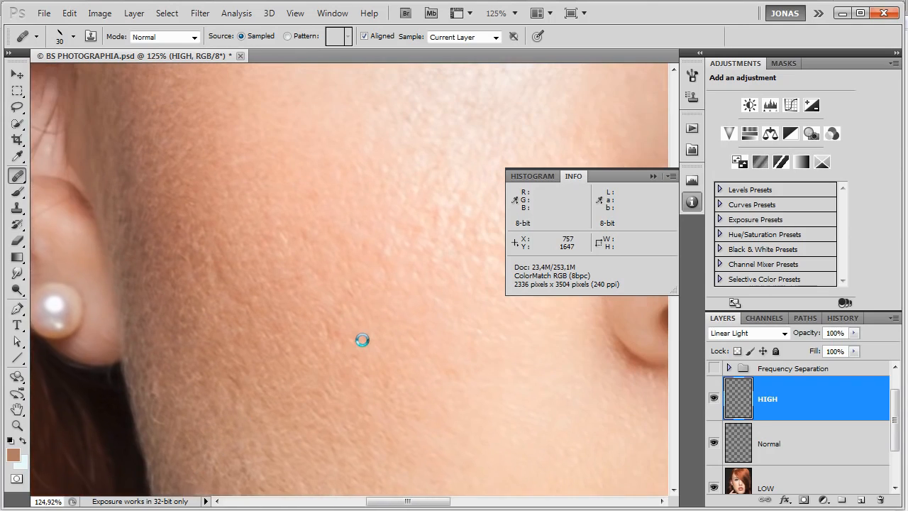
Heal the raised bumps and rough texture in the middle of the cheek between the pearl earring and the nose.
{"action": "left_click_drag", "start_coordinate": [403, 274], "coordinate": [366, 323]}
{"action": "left_click", "coordinate": [380, 280]}
{"action": "left_click", "coordinate": [418, 258], "text": "alt"}
{"action": "left_click", "coordinate": [406, 261]}
{"action": "left_click", "coordinate": [401, 261]}
{"action": "left_click", "coordinate": [418, 249]}
{"action": "left_click", "coordinate": [418, 263]}
{"action": "left_click", "coordinate": [450, 250]}
Heal the uneven texture on the narrow cheek area between the nostril and the hair on the HIGH layer.
{"action": "left_click_drag", "start_coordinate": [487, 244], "coordinate": [273, 311]}
{"action": "left_click_drag", "start_coordinate": [454, 294], "coordinate": [286, 190]}
{"action": "left_click_drag", "start_coordinate": [499, 336], "coordinate": [370, 319]}
{"action": "left_click", "coordinate": [296, 342]}
{"action": "left_click", "coordinate": [416, 266]}
{"action": "left_click", "coordinate": [425, 281]}
{"action": "left_click", "coordinate": [420, 284]}
{"action": "left_click", "coordinate": [396, 279]}
{"action": "left_click", "coordinate": [412, 342]}
{"action": "left_click", "coordinate": [427, 354]}
{"action": "left_click", "coordinate": [424, 365]}
{"action": "left_click", "coordinate": [444, 398]}
{"action": "left_click", "coordinate": [453, 401]}
{"action": "left_click", "coordinate": [455, 379]}
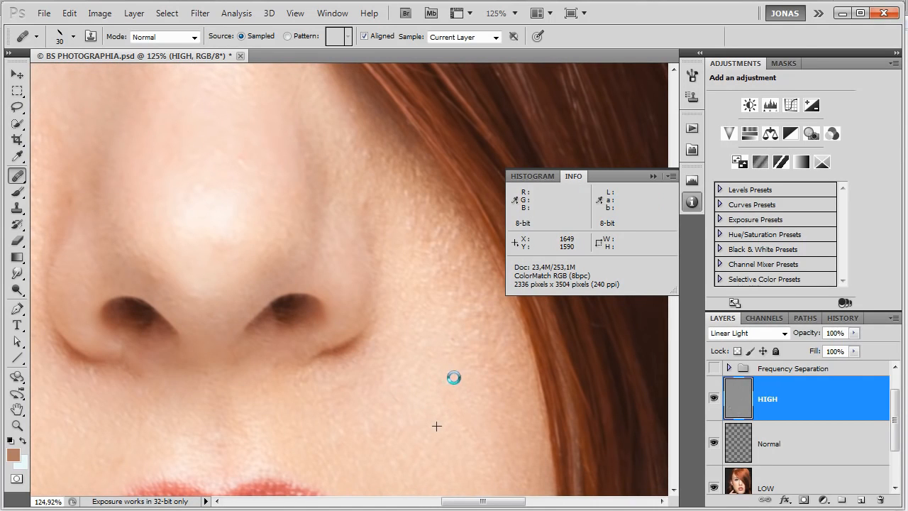
Heal the bumps running up the side of the nose next to the hair-covered cheek.
{"action": "left_click", "coordinate": [352, 218], "text": "alt"}
{"action": "left_click", "coordinate": [361, 201]}
{"action": "left_click_drag", "start_coordinate": [362, 226], "coordinate": [382, 292]}
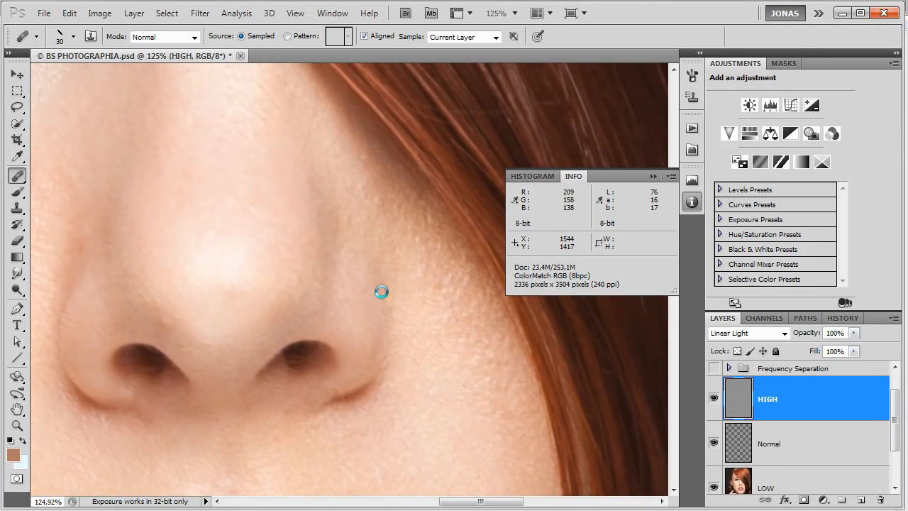
{"action": "left_click", "coordinate": [391, 290]}
{"action": "left_click", "coordinate": [394, 266]}
{"action": "left_click", "coordinate": [381, 214]}
{"action": "left_click", "coordinate": [381, 210]}
{"action": "left_click", "coordinate": [379, 204]}
{"action": "left_click", "coordinate": [365, 185]}
Heal the remaining rough spots on the upper cheek along the edge of the hair.
{"action": "left_click", "coordinate": [362, 211]}
{"action": "left_click", "coordinate": [361, 160]}
{"action": "left_click", "coordinate": [381, 175]}
{"action": "left_click", "coordinate": [414, 287]}
{"action": "left_click_drag", "start_coordinate": [411, 295], "coordinate": [383, 261]}
{"action": "left_click", "coordinate": [375, 193]}
{"action": "left_click", "coordinate": [367, 155]}
{"action": "left_click", "coordinate": [370, 159]}
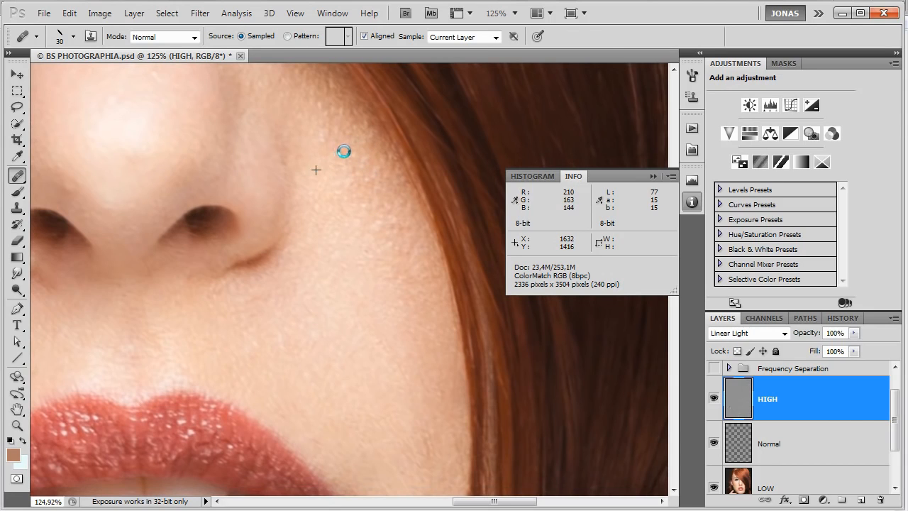
Heal the small texture flaws on the cheek between the upper lip and the hair on the HIGH layer.
{"action": "left_click_drag", "start_coordinate": [331, 149], "coordinate": [357, 241]}
{"action": "mouse_move", "coordinate": [329, 211]}
{"action": "left_mouse_down"}
{"action": "mouse_move", "coordinate": [352, 204]}
{"action": "mouse_move", "coordinate": [342, 184]}
{"action": "mouse_move", "coordinate": [356, 202]}
{"action": "mouse_move", "coordinate": [352, 169]}
{"action": "mouse_move", "coordinate": [360, 196]}
{"action": "left_mouse_up"}
{"action": "mouse_move", "coordinate": [391, 354]}
{"action": "left_mouse_down"}
{"action": "mouse_move", "coordinate": [375, 281]}
{"action": "mouse_move", "coordinate": [386, 306]}
{"action": "mouse_move", "coordinate": [385, 289]}
{"action": "mouse_move", "coordinate": [402, 283]}
{"action": "mouse_move", "coordinate": [410, 322]}
{"action": "mouse_move", "coordinate": [402, 278]}
{"action": "mouse_move", "coordinate": [339, 173]}
{"action": "left_mouse_up"}
{"action": "mouse_move", "coordinate": [391, 196]}
{"action": "left_mouse_down"}
{"action": "mouse_move", "coordinate": [406, 229]}
{"action": "mouse_move", "coordinate": [394, 190]}
{"action": "mouse_move", "coordinate": [385, 259]}
{"action": "mouse_move", "coordinate": [402, 220]}
{"action": "mouse_move", "coordinate": [414, 235]}
{"action": "mouse_move", "coordinate": [413, 324]}
{"action": "mouse_move", "coordinate": [383, 364]}
{"action": "mouse_move", "coordinate": [374, 394]}
{"action": "mouse_move", "coordinate": [393, 377]}
{"action": "mouse_move", "coordinate": [361, 422]}
{"action": "mouse_move", "coordinate": [398, 397]}
{"action": "mouse_move", "coordinate": [405, 377]}
{"action": "mouse_move", "coordinate": [399, 395]}
{"action": "mouse_move", "coordinate": [361, 417]}
{"action": "mouse_move", "coordinate": [358, 447]}
{"action": "mouse_move", "coordinate": [396, 372]}
{"action": "left_mouse_up"}
{"action": "scroll", "coordinate": [385, 367], "scroll_direction": "down", "scroll_amount": 4}
{"action": "scroll", "coordinate": [405, 347], "scroll_direction": "down", "scroll_amount": 4}
{"action": "mouse_move", "coordinate": [397, 306]}
{"action": "left_mouse_down"}
{"action": "mouse_move", "coordinate": [388, 363]}
{"action": "mouse_move", "coordinate": [410, 290]}
{"action": "mouse_move", "coordinate": [383, 309]}
{"action": "mouse_move", "coordinate": [405, 293]}
{"action": "mouse_move", "coordinate": [405, 345]}
{"action": "mouse_move", "coordinate": [449, 269]}
{"action": "mouse_move", "coordinate": [460, 221]}
{"action": "mouse_move", "coordinate": [445, 251]}
{"action": "mouse_move", "coordinate": [449, 239]}
{"action": "mouse_move", "coordinate": [426, 217]}
{"action": "mouse_move", "coordinate": [440, 227]}
{"action": "mouse_move", "coordinate": [473, 185]}
{"action": "left_mouse_up"}
{"action": "left_click", "coordinate": [445, 227], "text": "alt"}
{"action": "left_click", "coordinate": [440, 227], "text": "alt"}
{"action": "left_click", "coordinate": [454, 216], "text": "alt"}
{"action": "left_click_drag", "start_coordinate": [459, 228], "coordinate": [470, 211]}
{"action": "left_click", "coordinate": [456, 220], "text": "alt"}
{"action": "left_click_drag", "start_coordinate": [451, 205], "coordinate": [473, 209]}
{"action": "left_click", "coordinate": [462, 166], "text": "alt"}
Heal the leftover bumps on the skin strip beside the corner of the mouth, along the hair.
{"action": "mouse_move", "coordinate": [480, 176]}
{"action": "left_mouse_down"}
{"action": "mouse_move", "coordinate": [452, 241]}
{"action": "mouse_move", "coordinate": [460, 225]}
{"action": "left_mouse_up"}
{"action": "left_click", "coordinate": [451, 195], "text": "alt"}
{"action": "left_click", "coordinate": [459, 178], "text": "alt"}
{"action": "left_click_drag", "start_coordinate": [442, 201], "coordinate": [438, 202]}
{"action": "left_click", "coordinate": [434, 149], "text": "alt"}
{"action": "left_click_drag", "start_coordinate": [456, 150], "coordinate": [452, 134]}
{"action": "left_click", "coordinate": [427, 148], "text": "alt"}
{"action": "left_click_drag", "start_coordinate": [445, 184], "coordinate": [450, 186]}
{"action": "mouse_move", "coordinate": [456, 219]}
{"action": "left_mouse_down"}
{"action": "mouse_move", "coordinate": [445, 253]}
{"action": "mouse_move", "coordinate": [443, 320]}
{"action": "left_mouse_up"}
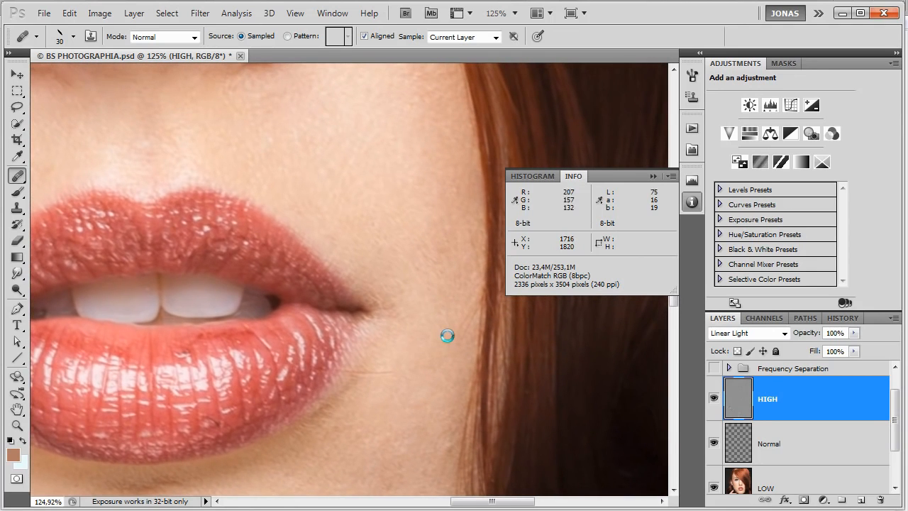
Expand and show the Frequency Separation group, select its LOW layer and hide its dodge & burn layer.
{"action": "scroll", "coordinate": [419, 416], "scroll_direction": "down", "scroll_amount": 4}
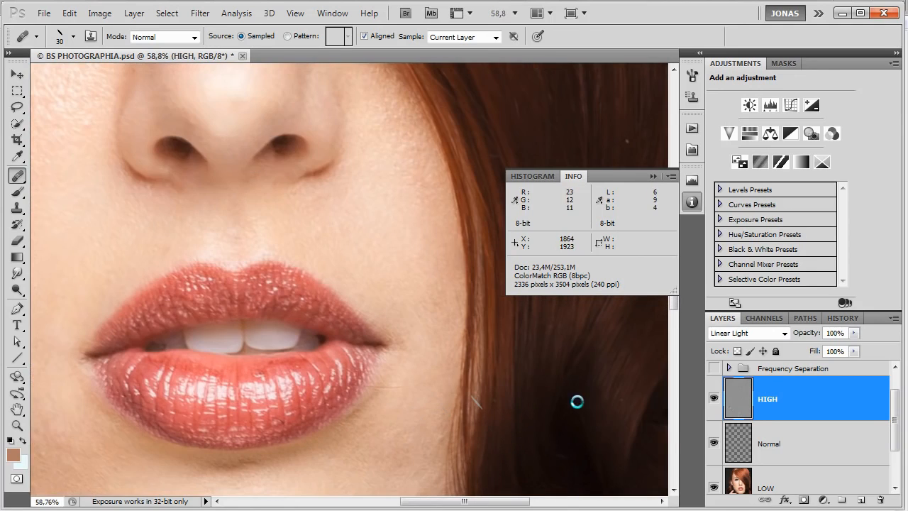
{"action": "left_click", "coordinate": [729, 369]}
{"action": "scroll", "coordinate": [779, 399], "scroll_direction": "down", "scroll_amount": 3}
{"action": "left_click", "coordinate": [770, 432]}
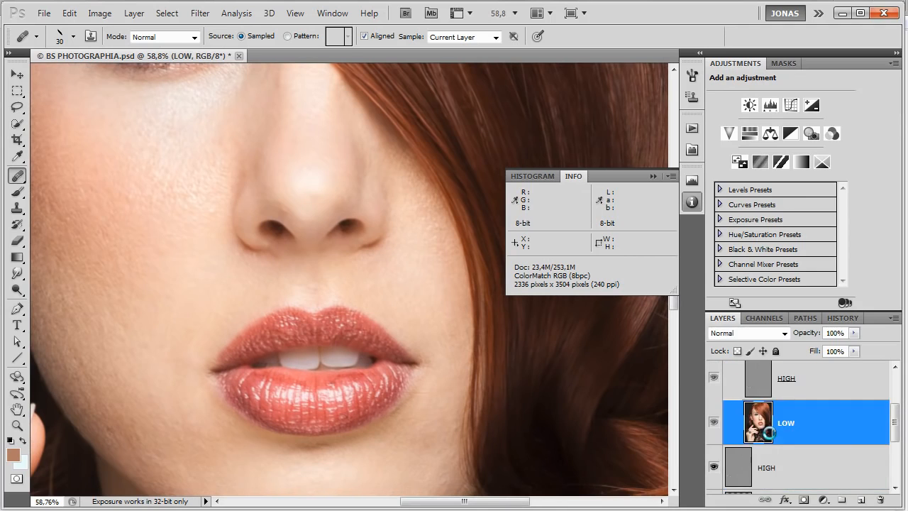
{"action": "scroll", "coordinate": [770, 426], "scroll_direction": "up", "scroll_amount": 2}
{"action": "scroll", "coordinate": [738, 406], "scroll_direction": "up", "scroll_amount": 1}
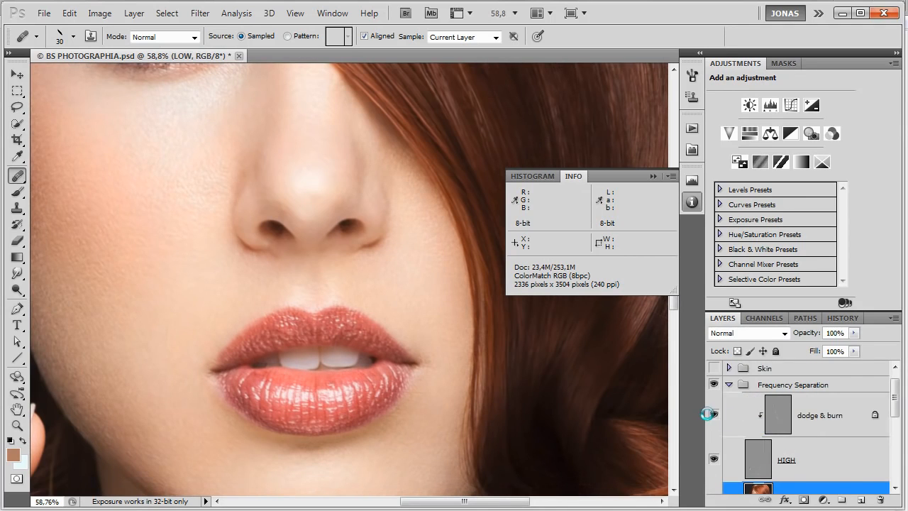
{"action": "left_click", "coordinate": [714, 414]}
{"action": "scroll", "coordinate": [717, 383], "scroll_direction": "down", "scroll_amount": 1}
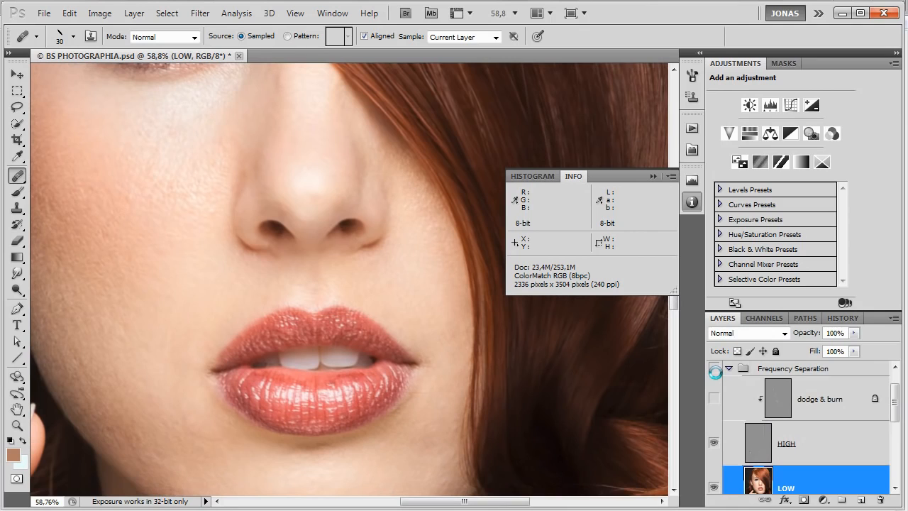
Examine the cheek, temple and brow skin with the Frequency Separation group shown and hidden.
{"action": "left_click_drag", "start_coordinate": [274, 294], "coordinate": [483, 345]}
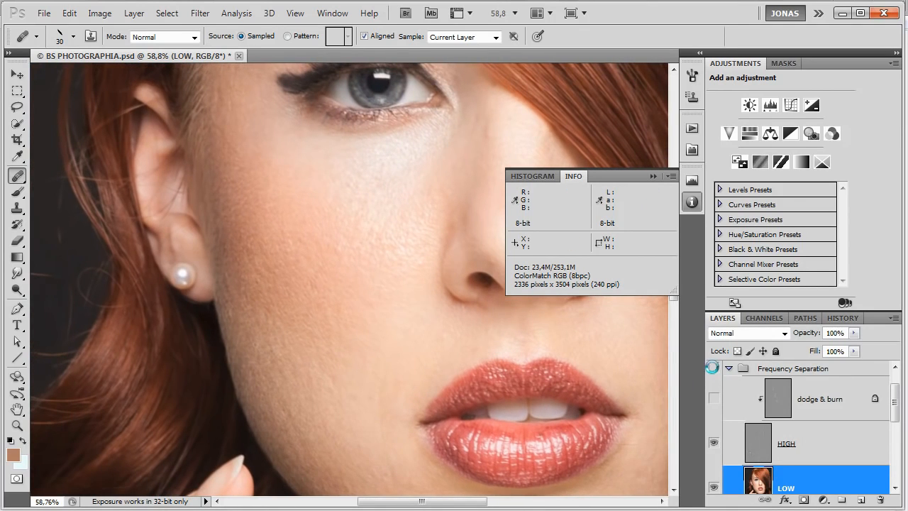
{"action": "left_click_drag", "start_coordinate": [369, 258], "coordinate": [391, 374]}
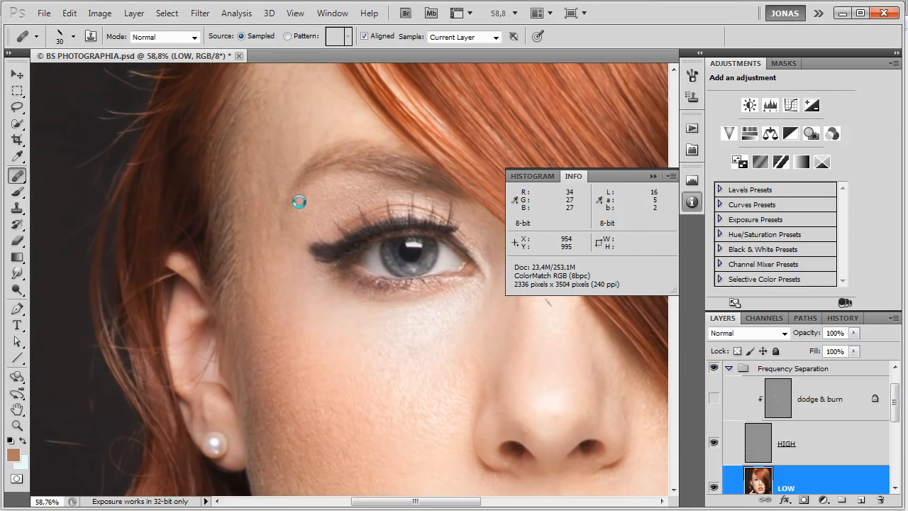
{"action": "scroll", "coordinate": [230, 178], "scroll_direction": "up", "scroll_amount": 3}
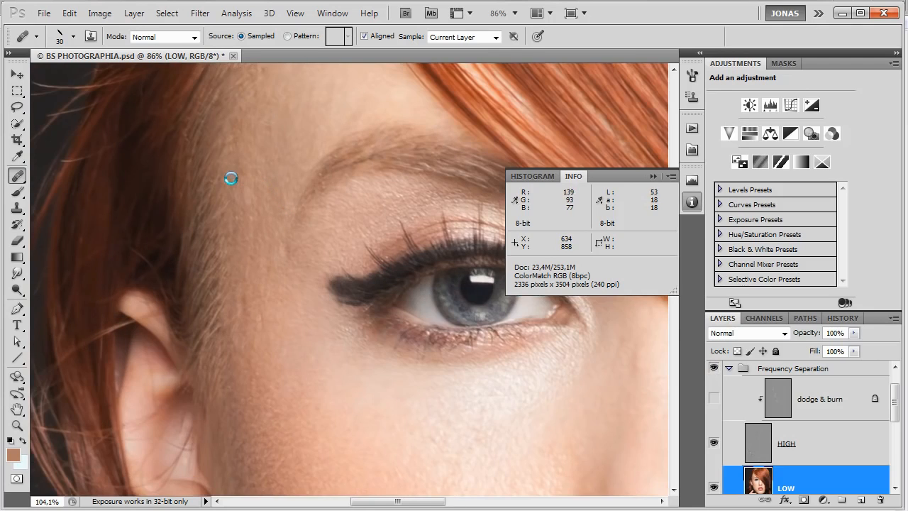
{"action": "left_click_drag", "start_coordinate": [229, 179], "coordinate": [275, 302]}
{"action": "left_click", "coordinate": [714, 367]}
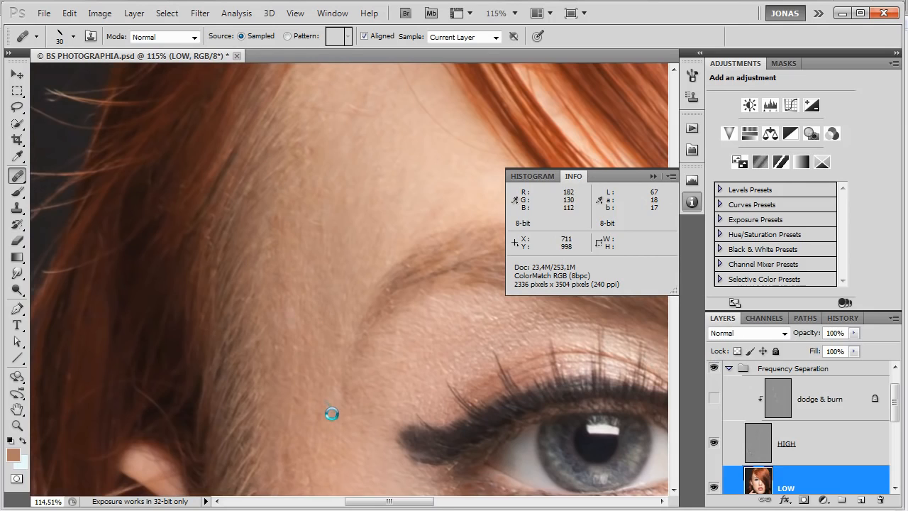
{"action": "scroll", "coordinate": [335, 401], "scroll_direction": "up", "scroll_amount": 3}
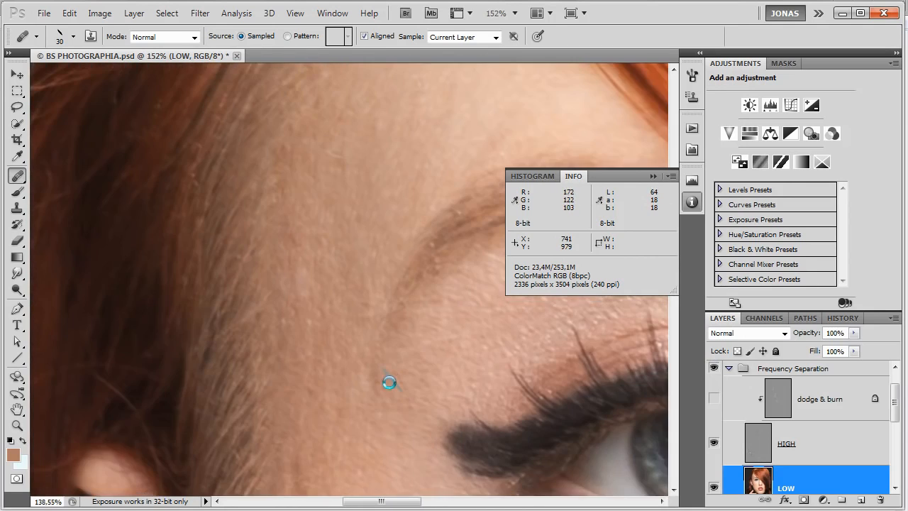
{"action": "scroll", "coordinate": [387, 383], "scroll_direction": "down", "scroll_amount": 4}
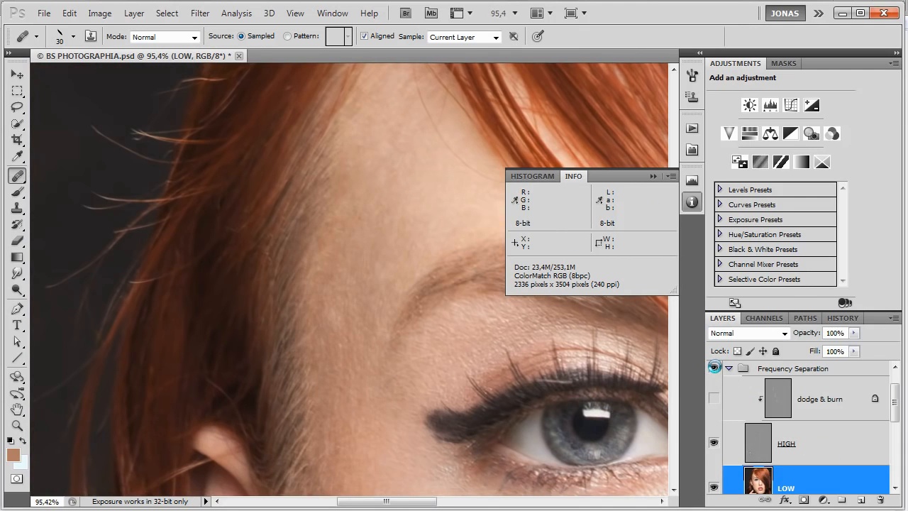
Compare the skin around the eye and across the cheek by toggling the Frequency Separation group's visibility.
{"action": "scroll", "coordinate": [584, 362], "scroll_direction": "down", "scroll_amount": 2}
{"action": "left_click_drag", "start_coordinate": [584, 434], "coordinate": [198, 450]}
{"action": "left_click", "coordinate": [714, 368]}
{"action": "left_click", "coordinate": [713, 368]}
{"action": "left_click_drag", "start_coordinate": [381, 417], "coordinate": [553, 361]}
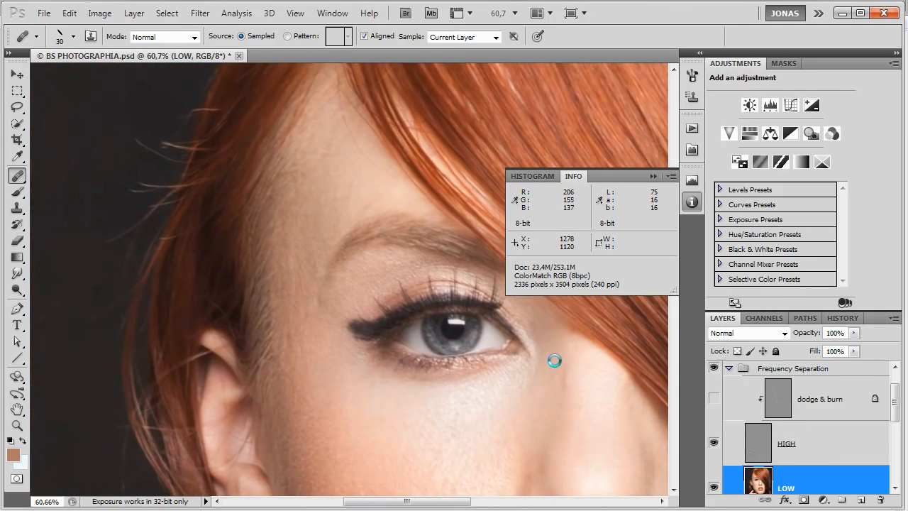
{"action": "left_click", "coordinate": [713, 367]}
{"action": "left_click", "coordinate": [712, 367]}
{"action": "left_click_drag", "start_coordinate": [430, 379], "coordinate": [307, 169]}
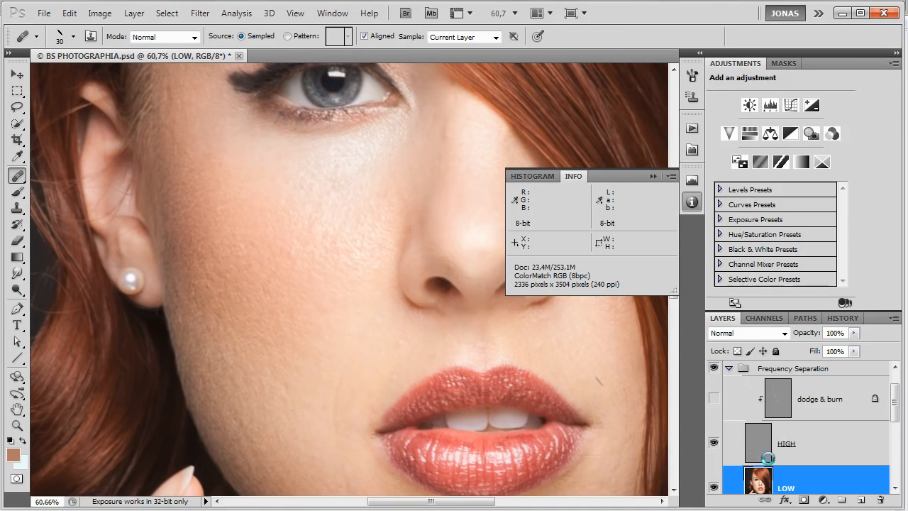
{"action": "scroll", "coordinate": [787, 444], "scroll_direction": "down", "scroll_amount": 2}
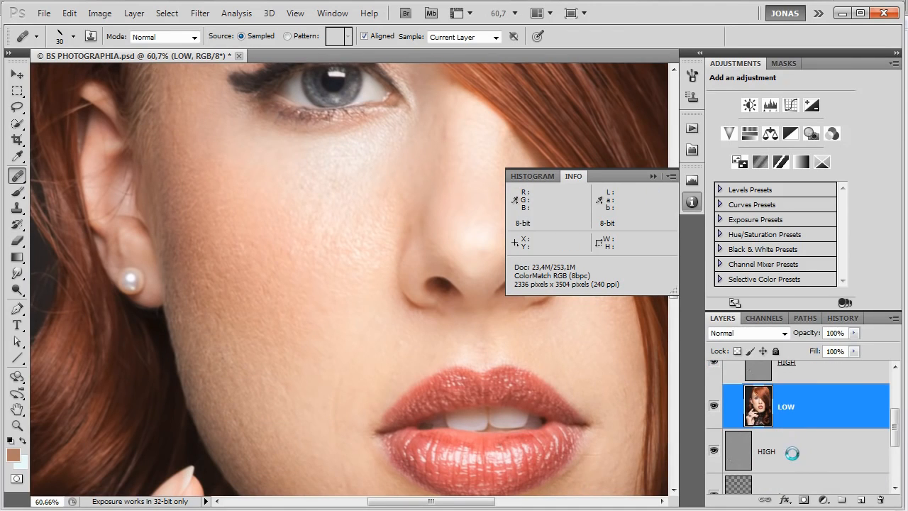
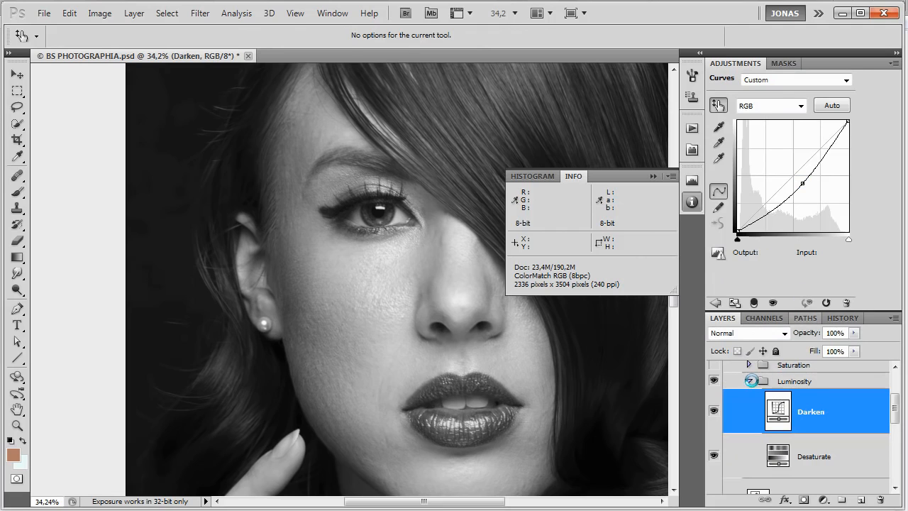
Collapse the Luminosity and HELP groups and select the HIGH layer in the Frequency Separation group.
{"action": "left_click", "coordinate": [752, 381]}
{"action": "scroll", "coordinate": [752, 381], "scroll_direction": "up", "scroll_amount": 1}
{"action": "left_click", "coordinate": [730, 369]}
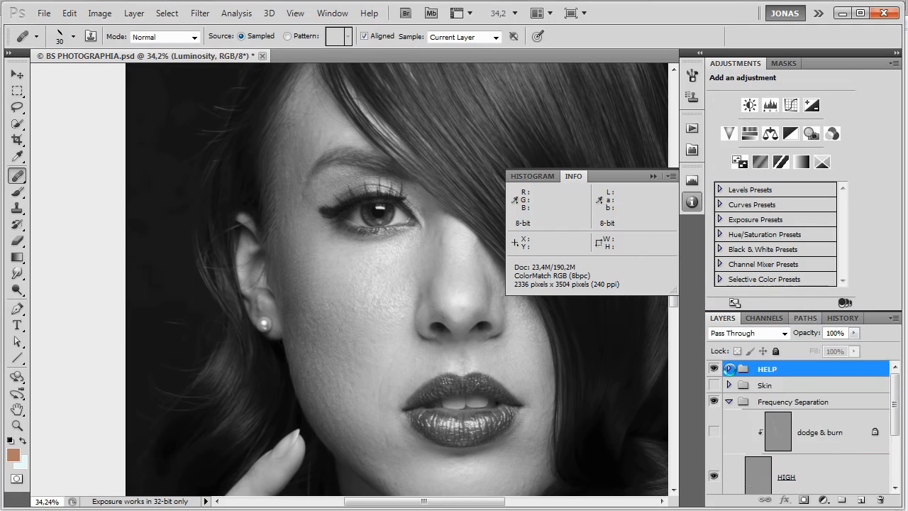
{"action": "scroll", "coordinate": [797, 404], "scroll_direction": "down", "scroll_amount": 1}
{"action": "left_click", "coordinate": [800, 402]}
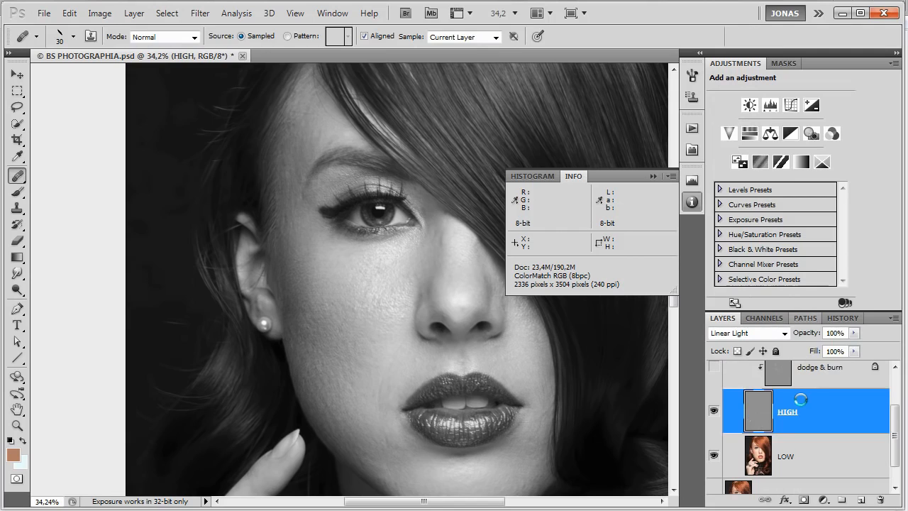
Create a layer named "dodge & burn" clipped to HIGH, in Soft Light mode and filled with 50% gray.
{"action": "key", "text": "ctrl+shift+n"}
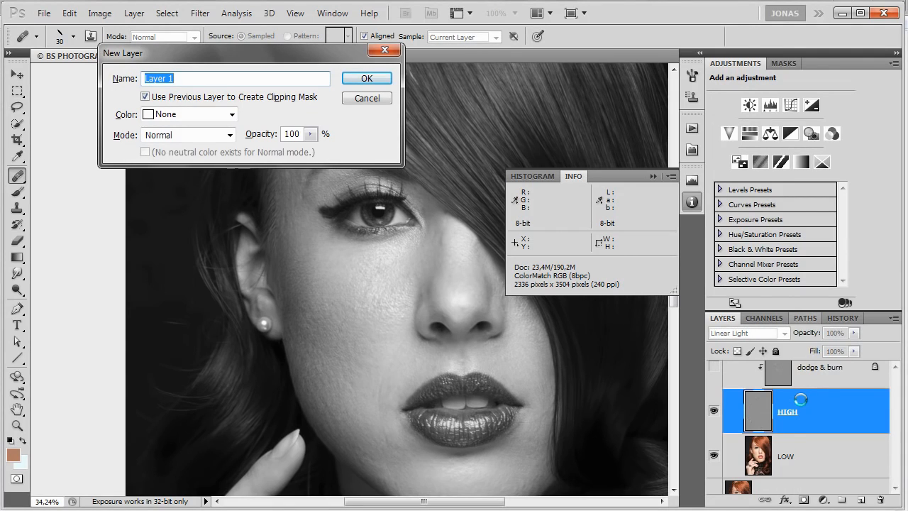
{"action": "type", "text": "dodge & burn"}
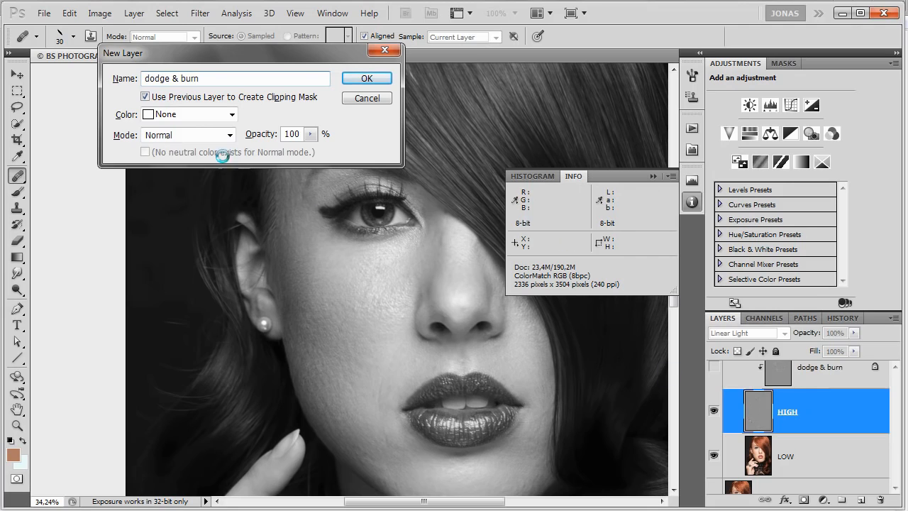
{"action": "left_click", "coordinate": [200, 134]}
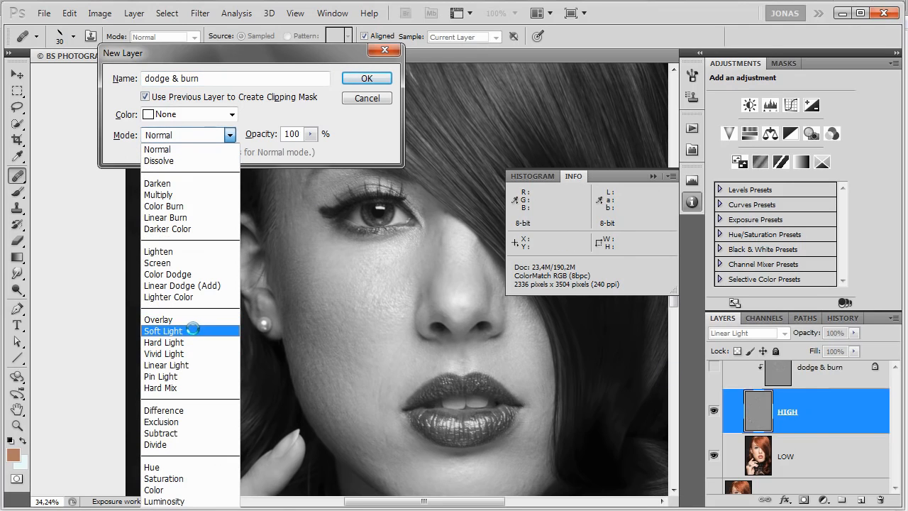
{"action": "left_click", "coordinate": [192, 331]}
{"action": "left_click", "coordinate": [197, 151]}
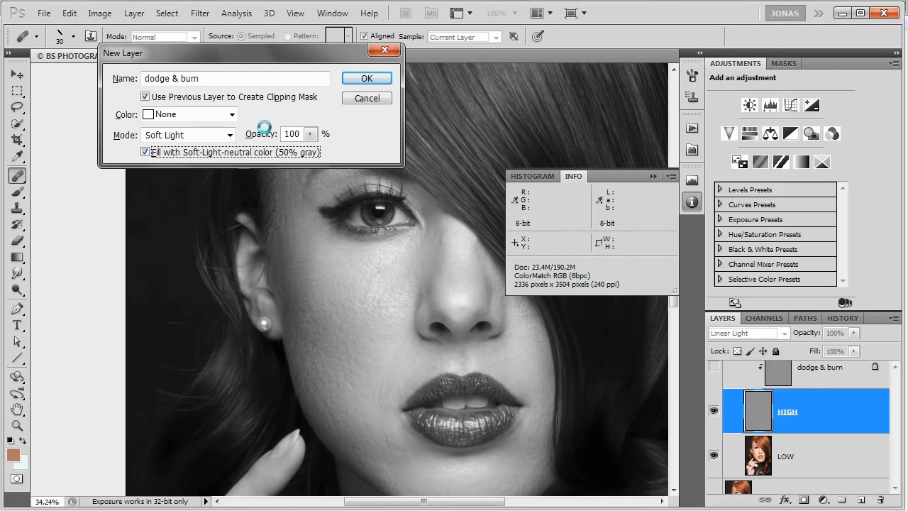
{"action": "left_click", "coordinate": [369, 76]}
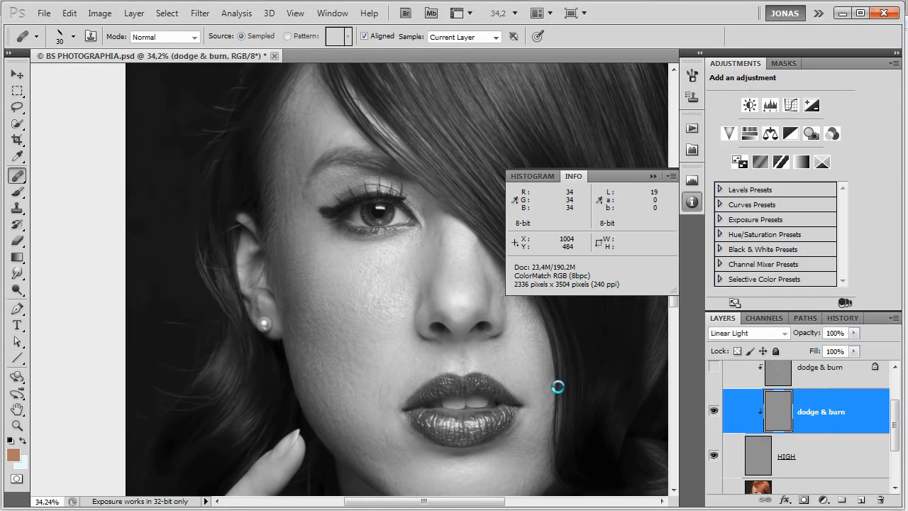
Set up the Brush tool with default black and white colours, size 10, 20% opacity and 20% flow.
{"action": "scroll", "coordinate": [361, 279], "scroll_direction": "up", "scroll_amount": 2}
{"action": "scroll", "coordinate": [361, 279], "scroll_direction": "up", "scroll_amount": 2}
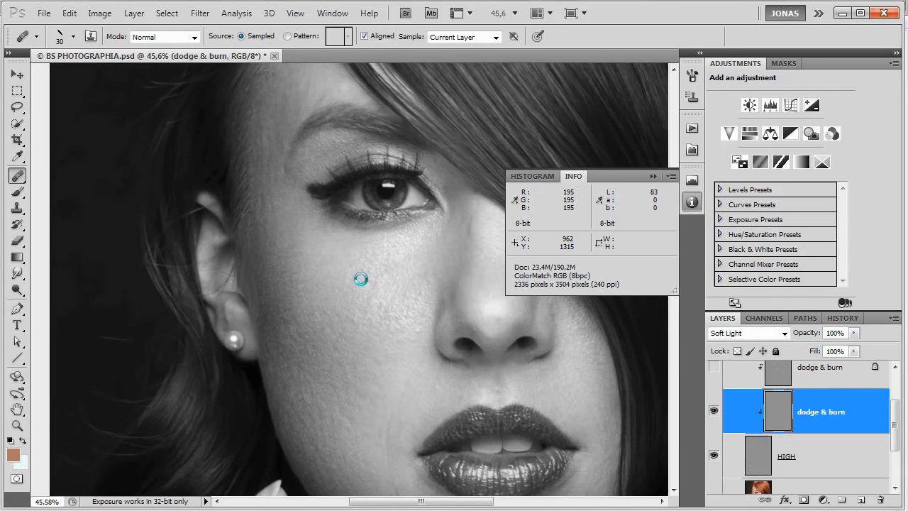
{"action": "right_click", "coordinate": [361, 278]}
{"action": "left_click", "coordinate": [777, 403]}
{"action": "scroll", "coordinate": [314, 302], "scroll_direction": "up", "scroll_amount": 6}
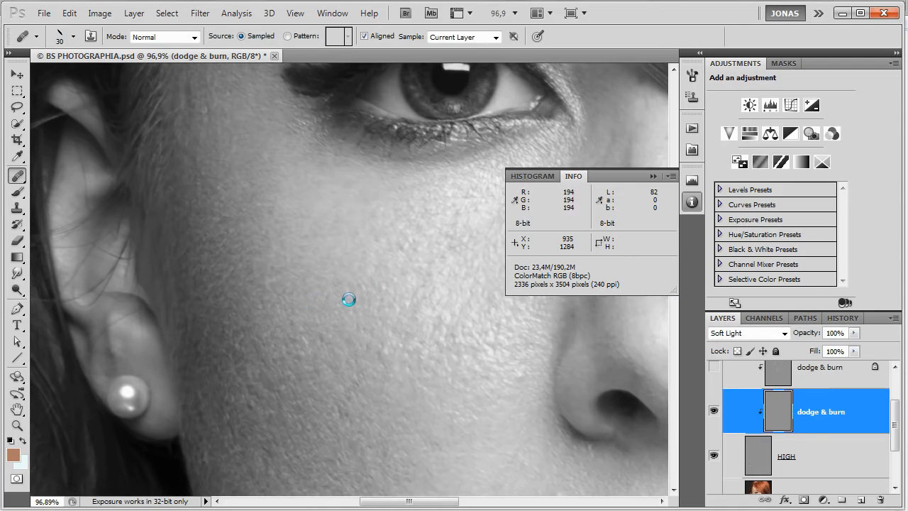
{"action": "left_click", "coordinate": [10, 439]}
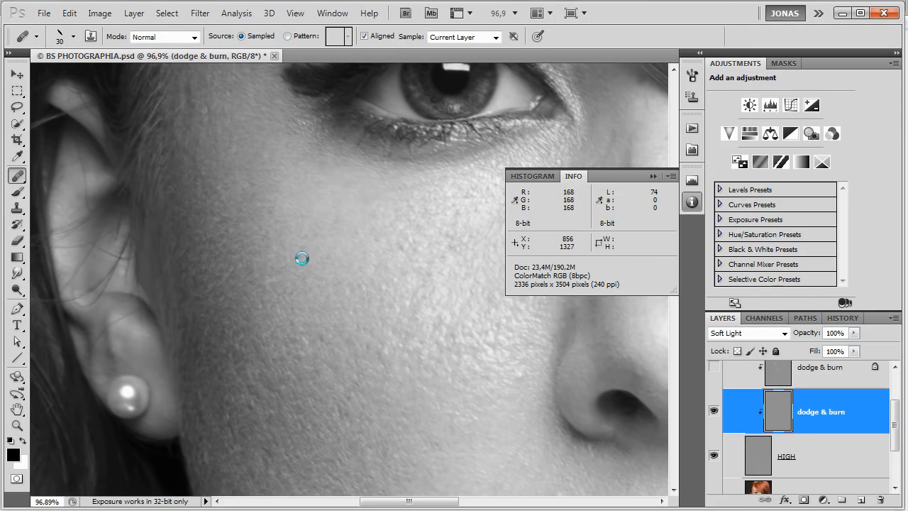
{"action": "key", "text": "b"}
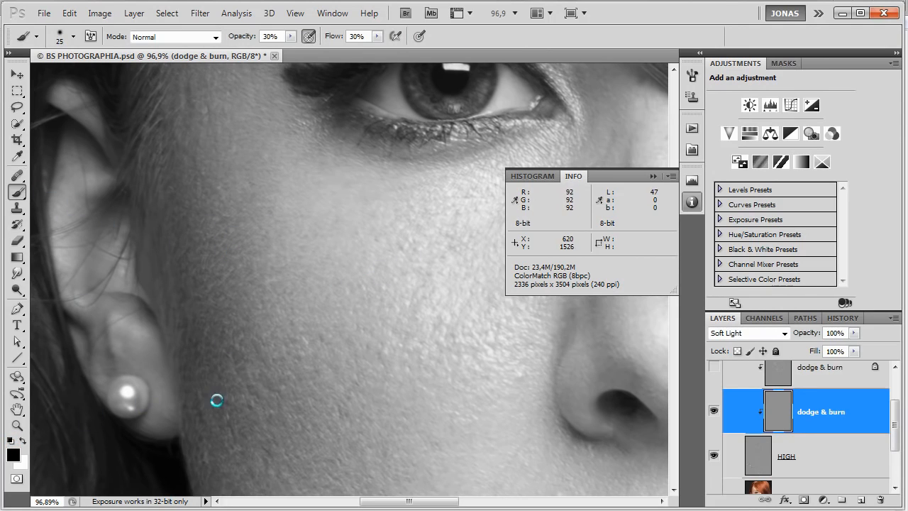
{"action": "key", "text": "bracketleft"}
{"action": "key", "text": "bracketleft"}
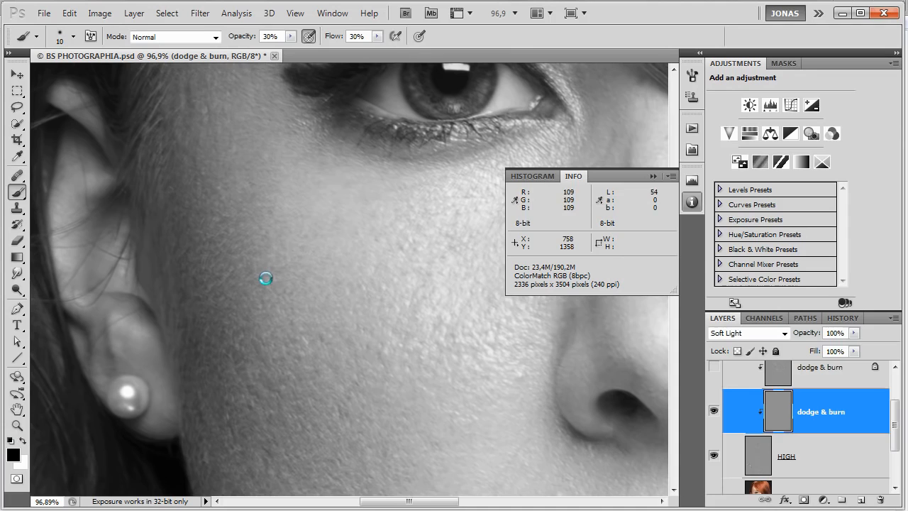
{"action": "scroll", "coordinate": [373, 274], "scroll_direction": "up", "scroll_amount": 5}
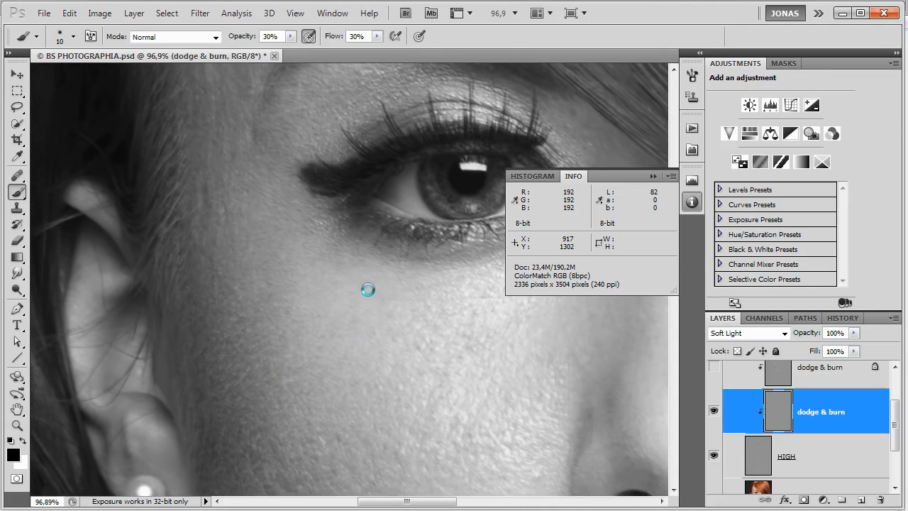
{"action": "scroll", "coordinate": [380, 341], "scroll_direction": "up", "scroll_amount": 3}
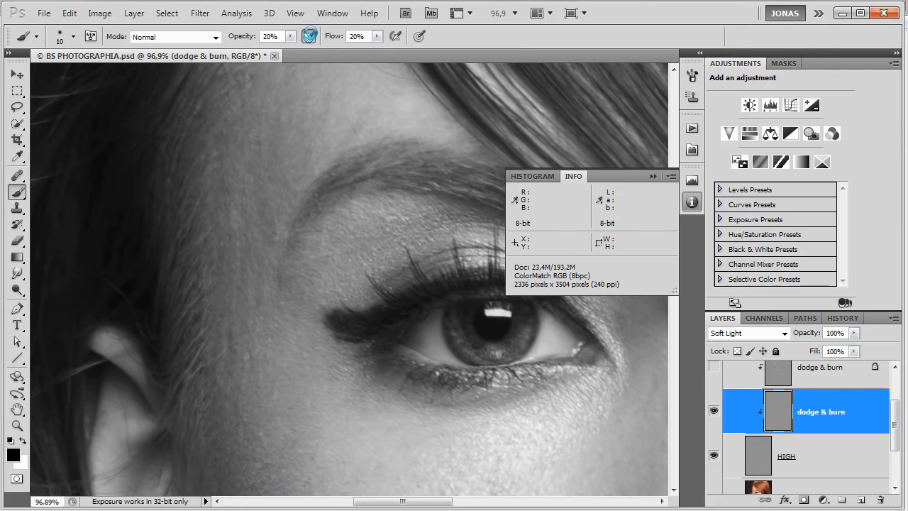
Lighten the dark spots on the temple beside the outer eye and the brow's tail with the white brush.
{"action": "key", "text": "x"}
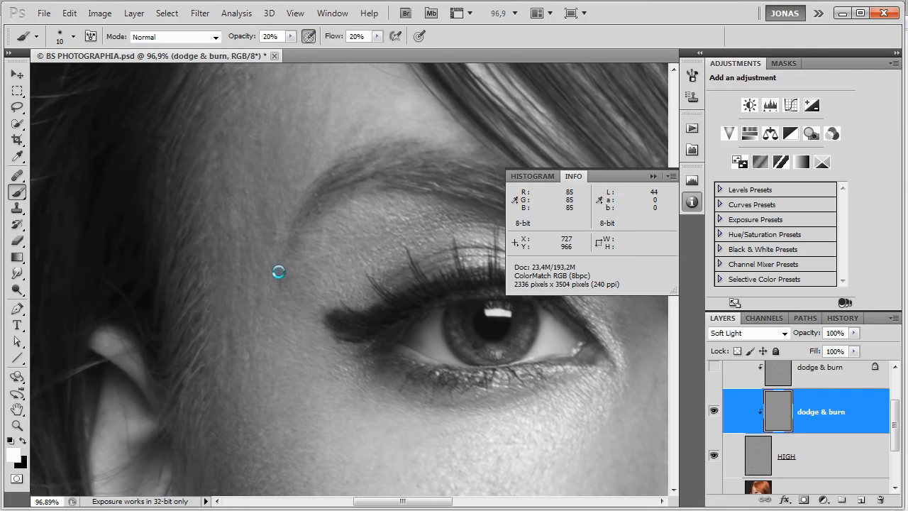
{"action": "mouse_move", "coordinate": [281, 288]}
{"action": "left_mouse_down"}
{"action": "mouse_move", "coordinate": [278, 271]}
{"action": "mouse_move", "coordinate": [316, 322]}
{"action": "left_mouse_up"}
{"action": "key", "text": "x"}
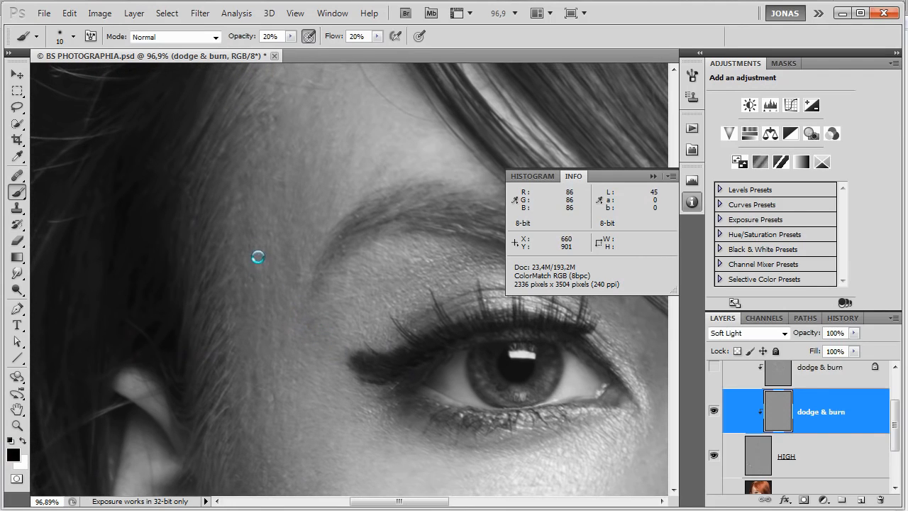
{"action": "key", "text": "x"}
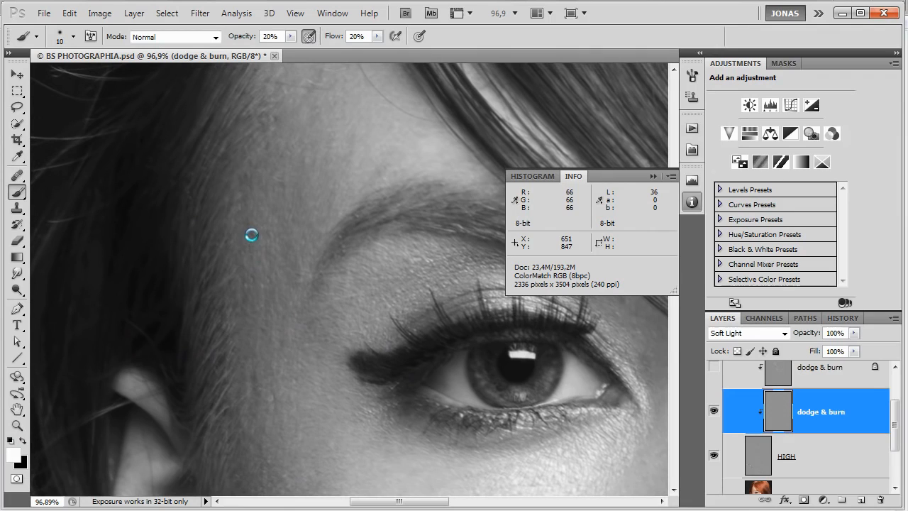
{"action": "left_click_drag", "start_coordinate": [240, 245], "coordinate": [240, 254]}
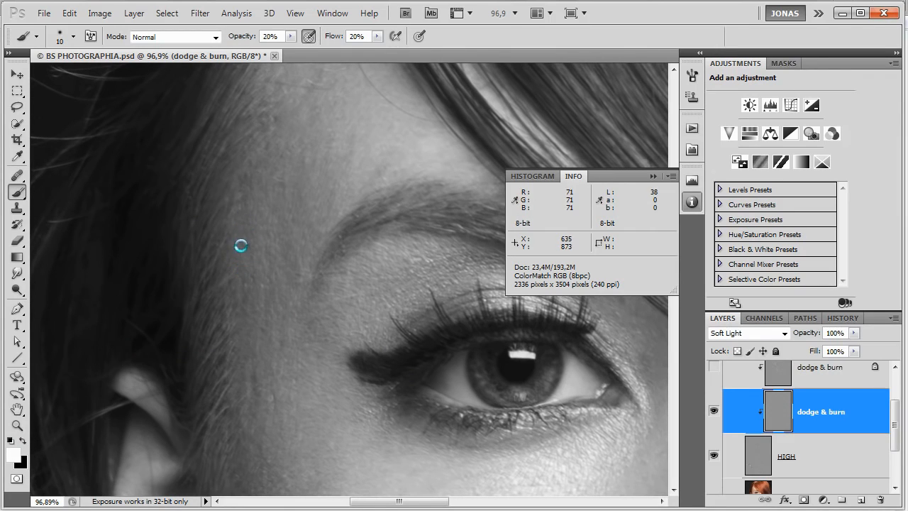
{"action": "scroll", "coordinate": [248, 249], "scroll_direction": "up", "scroll_amount": 2}
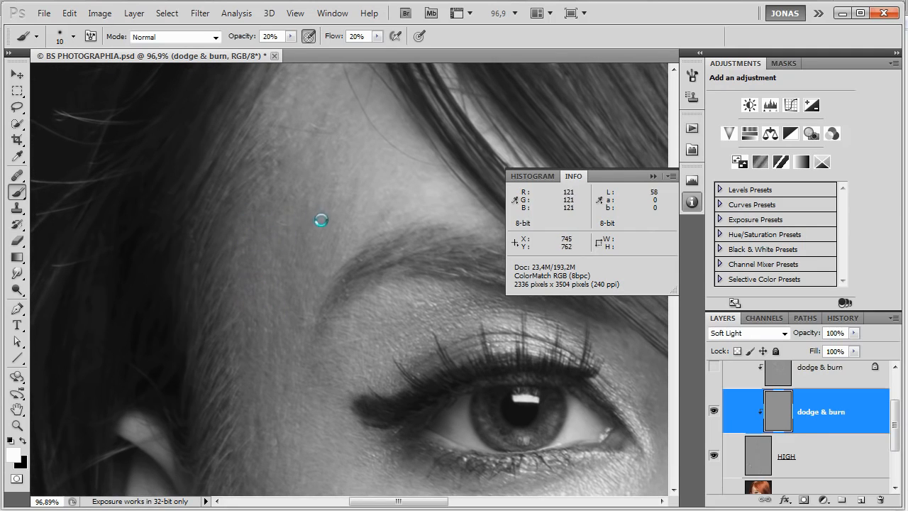
Dodge and burn the uneven skin on the forehead between the brow's tail and the hairline.
{"action": "scroll", "coordinate": [313, 220], "scroll_direction": "up", "scroll_amount": 3}
{"action": "key", "text": "x"}
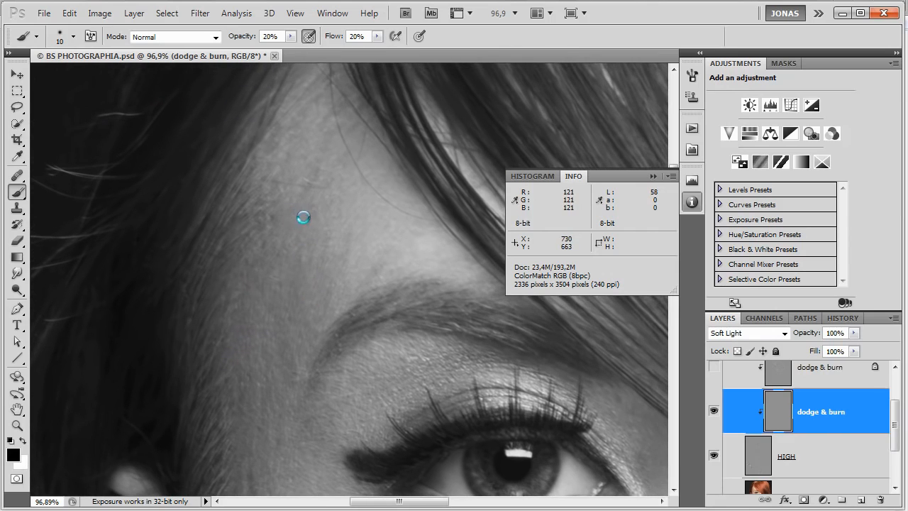
{"action": "key", "text": "x"}
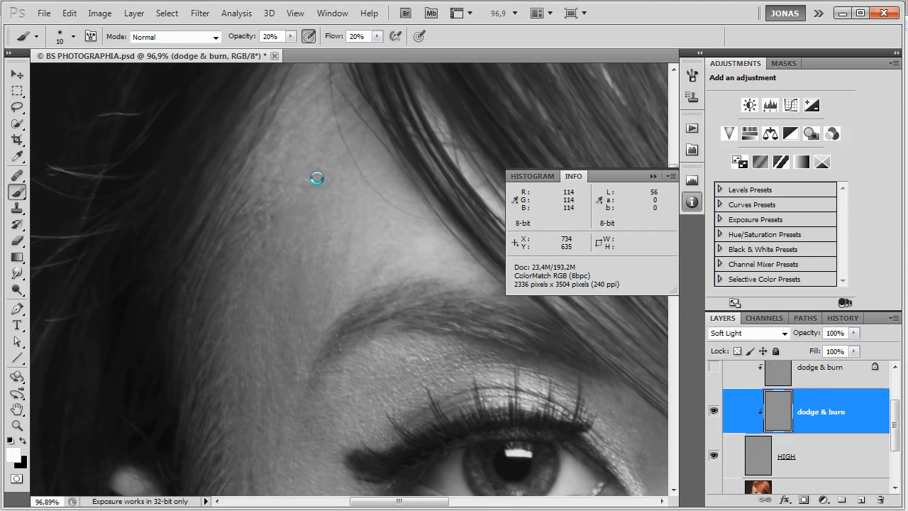
{"action": "mouse_move", "coordinate": [318, 235]}
{"action": "left_mouse_down"}
{"action": "mouse_move", "coordinate": [300, 239]}
{"action": "mouse_move", "coordinate": [317, 217]}
{"action": "left_mouse_up"}
Dodge the dark patches on the upper forehead along the hairline with a white brush of size 11.
{"action": "key", "text": "bracketright"}
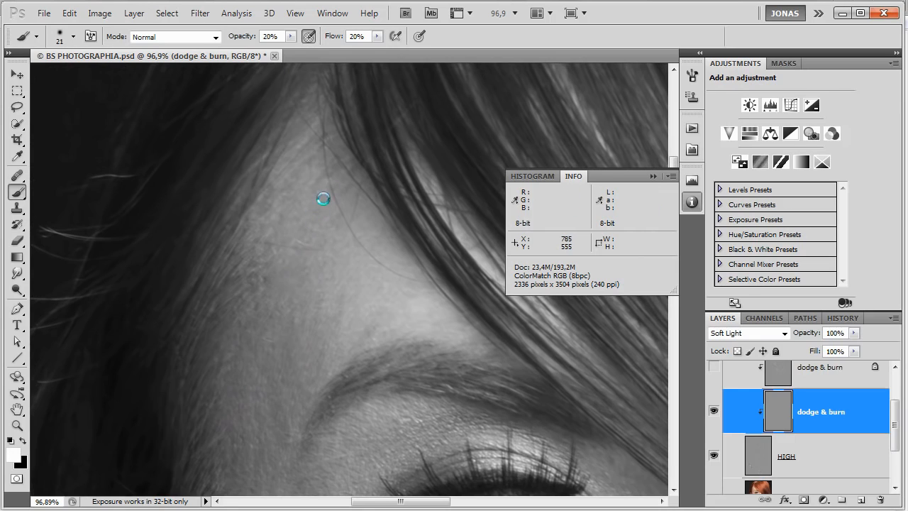
{"action": "key", "text": "bracketleft"}
{"action": "key", "text": "x"}
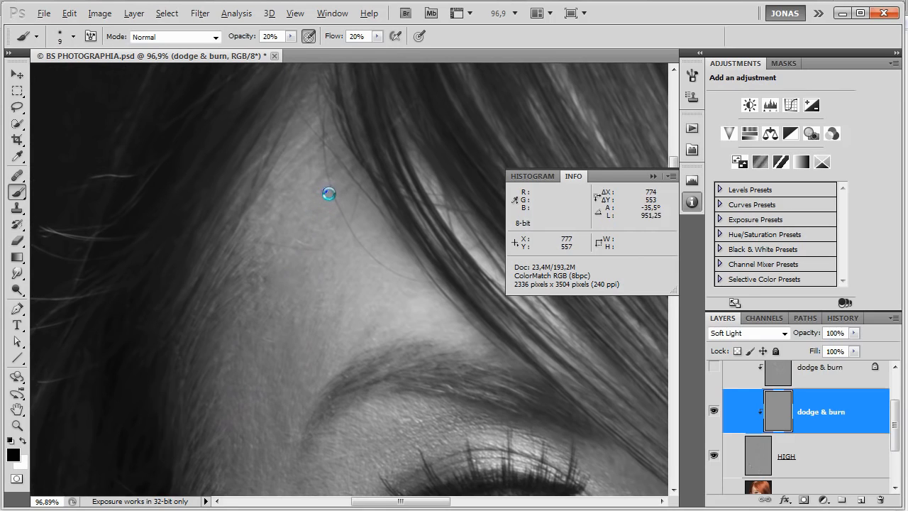
{"action": "key", "text": "bracketright"}
{"action": "key", "text": "x"}
{"action": "key", "text": "x"}
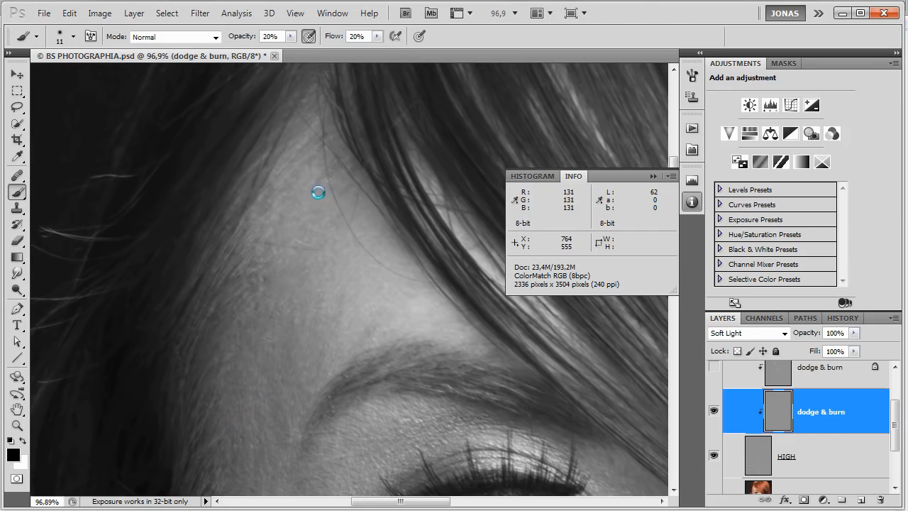
{"action": "key", "text": "x"}
{"action": "left_click_drag", "start_coordinate": [321, 178], "coordinate": [329, 186]}
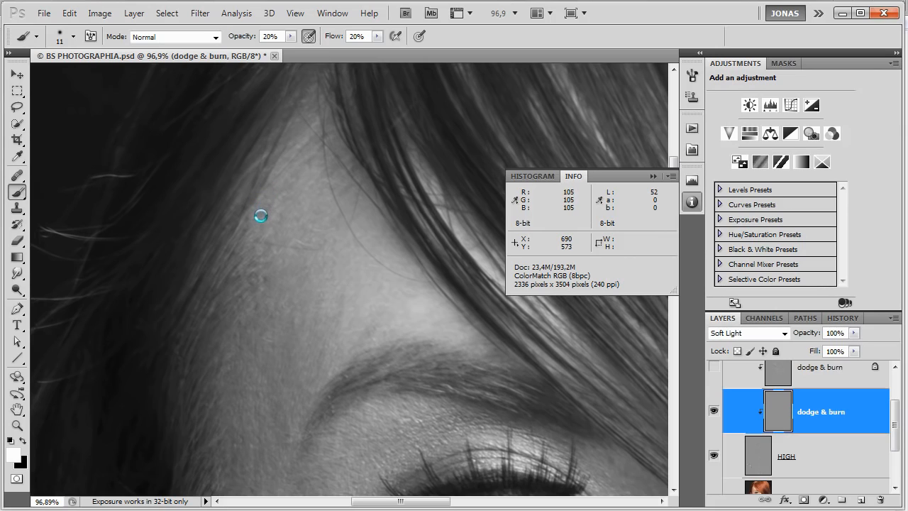
{"action": "left_click_drag", "start_coordinate": [272, 199], "coordinate": [280, 191]}
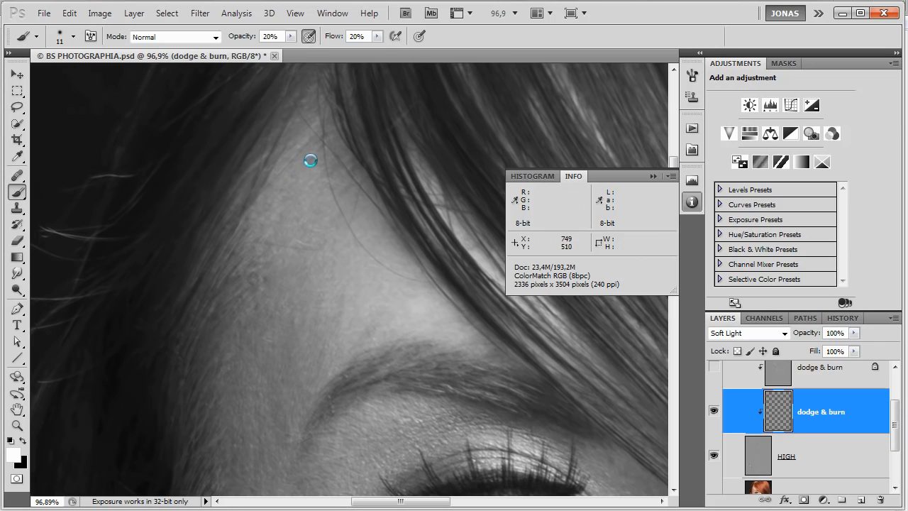
Lighten the temple next to the brow's tail with a white brush enlarged to size 17.
{"action": "left_click_drag", "start_coordinate": [320, 308], "coordinate": [332, 216]}
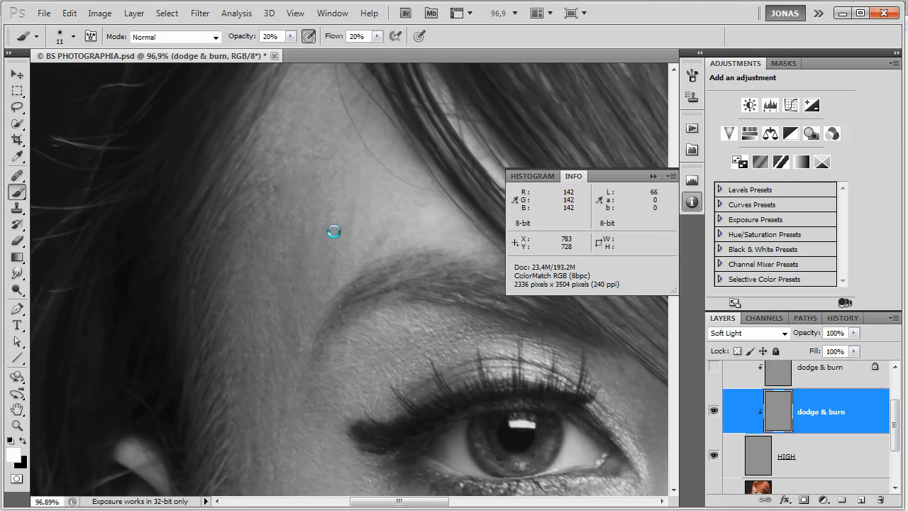
{"action": "key", "text": "bracketright"}
{"action": "key", "text": "bracketright"}
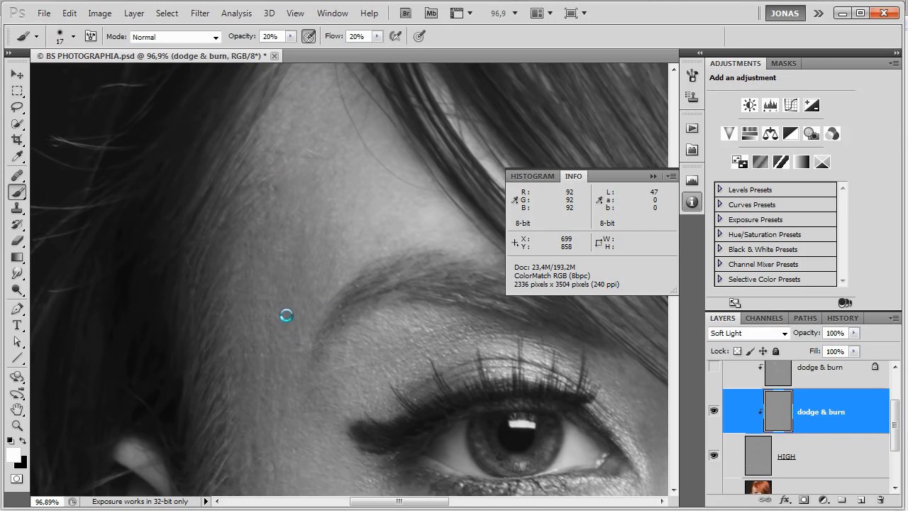
{"action": "left_click_drag", "start_coordinate": [292, 295], "coordinate": [303, 277]}
{"action": "scroll", "coordinate": [320, 314], "scroll_direction": "down", "scroll_amount": 2}
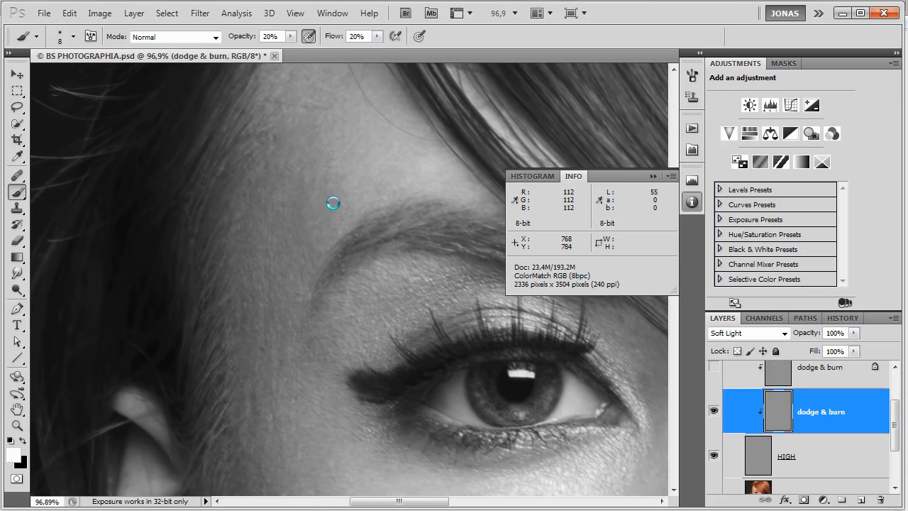
Even out the skin just above the brow's tail with a size 10 brush, alternating between white and black.
{"action": "key", "text": "x"}
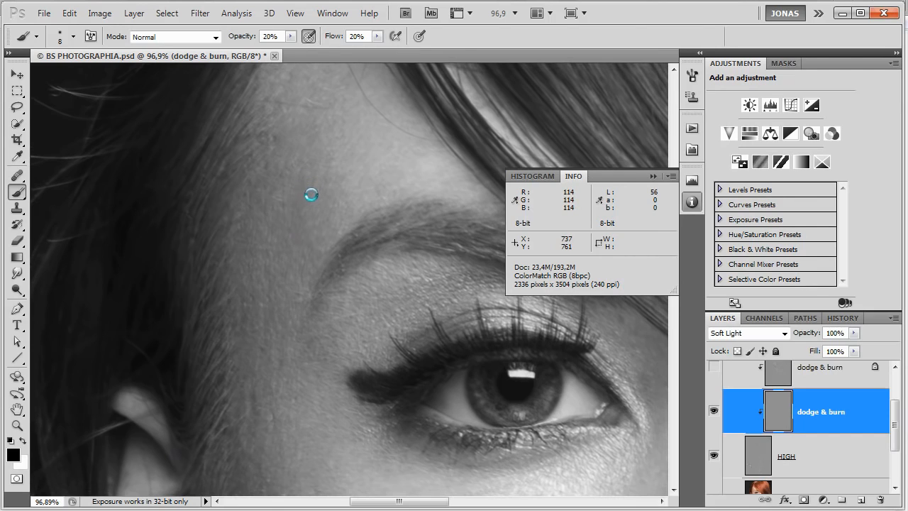
{"action": "key", "text": "x"}
{"action": "key", "text": "bracketright"}
{"action": "key", "text": "bracketright"}
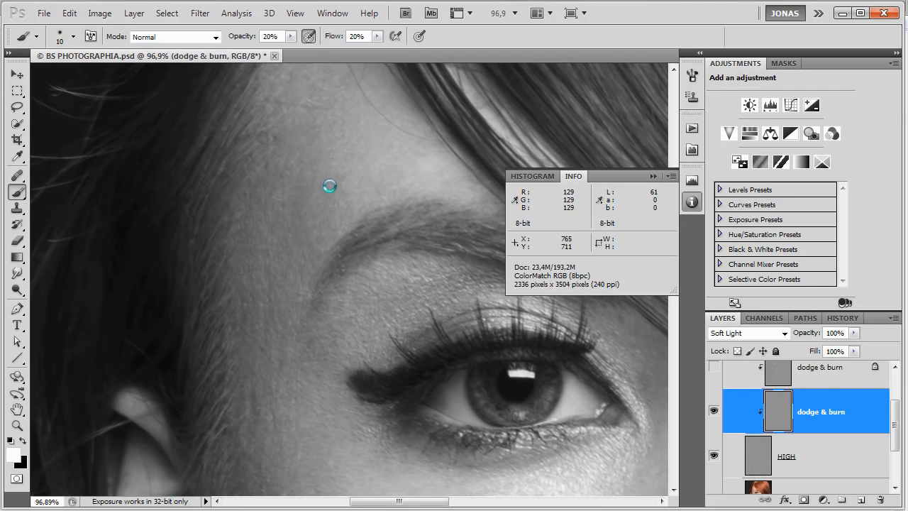
{"action": "key", "text": "x"}
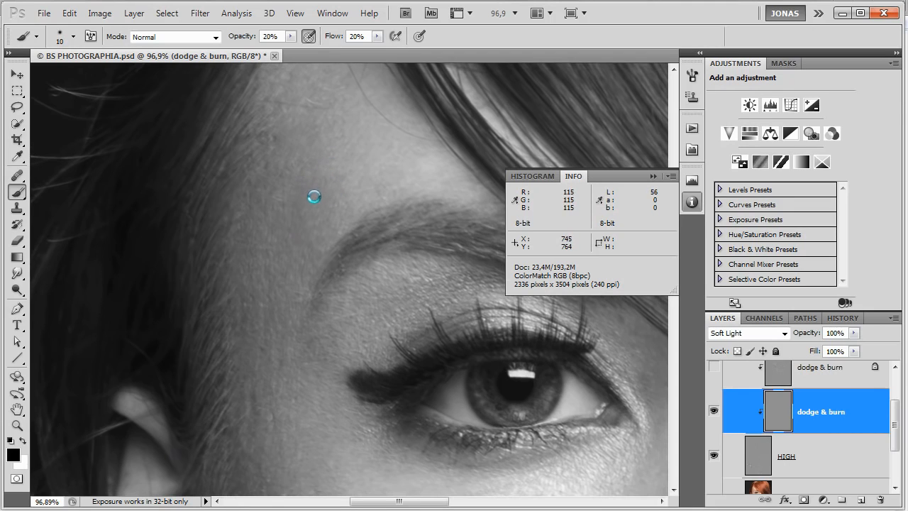
{"action": "key", "text": "x"}
{"action": "key", "text": "x"}
{"action": "key", "text": "x"}
{"action": "key", "text": "x"}
{"action": "key", "text": "x"}
{"action": "key", "text": "x"}
{"action": "key", "text": "x"}
{"action": "key", "text": "x"}
{"action": "key", "text": "x"}
{"action": "key", "text": "x"}
{"action": "key", "text": "x"}
{"action": "key", "text": "x"}
{"action": "key", "text": "x"}
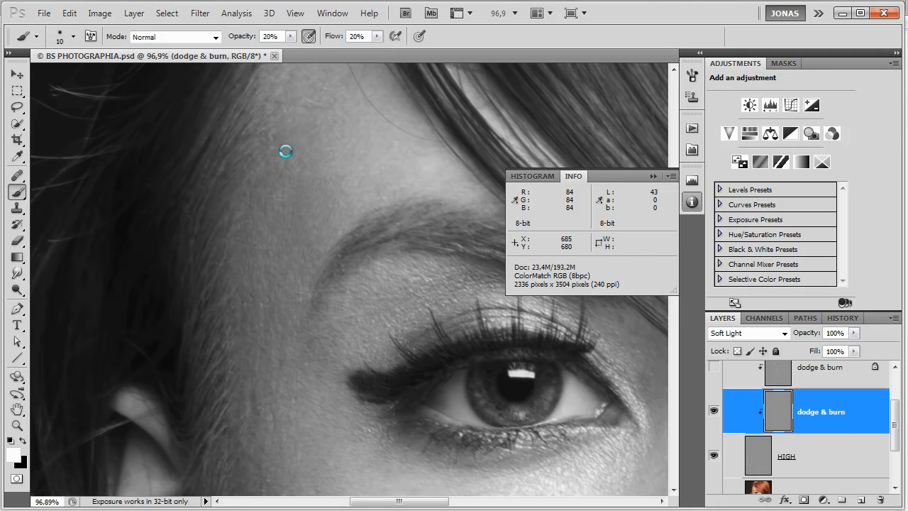
Retouch the blotchy patch at the upper temple near the hairline with the black brush.
{"action": "key", "text": "x"}
{"action": "mouse_move", "coordinate": [278, 154]}
{"action": "left_mouse_down"}
{"action": "mouse_move", "coordinate": [269, 154]}
{"action": "mouse_move", "coordinate": [272, 139]}
{"action": "left_mouse_up"}
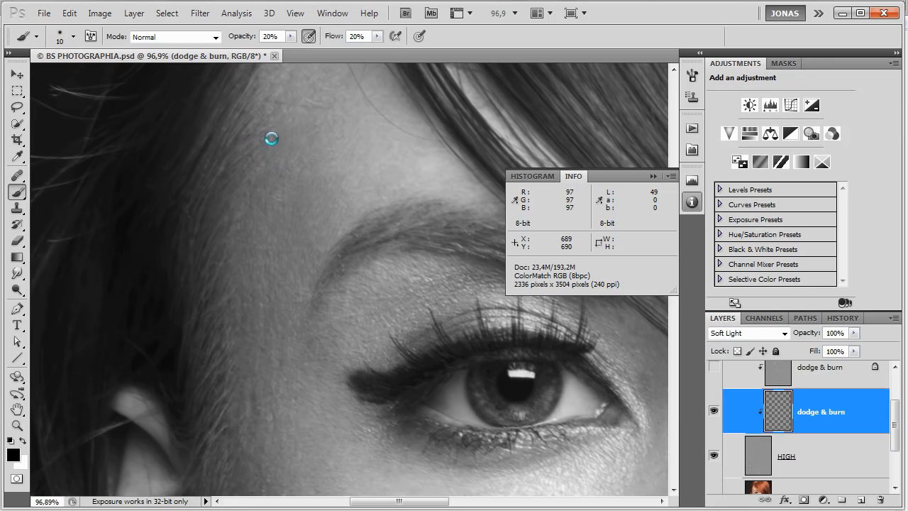
{"action": "key", "text": "x"}
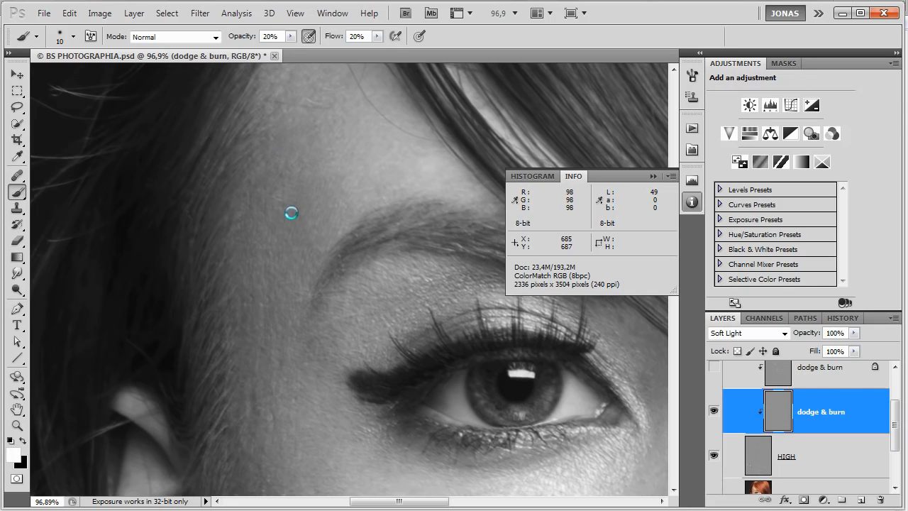
Even out the temple skin below the brow's tail with the size 10 brush, alternating between black and white.
{"action": "left_click_drag", "start_coordinate": [317, 350], "coordinate": [324, 278]}
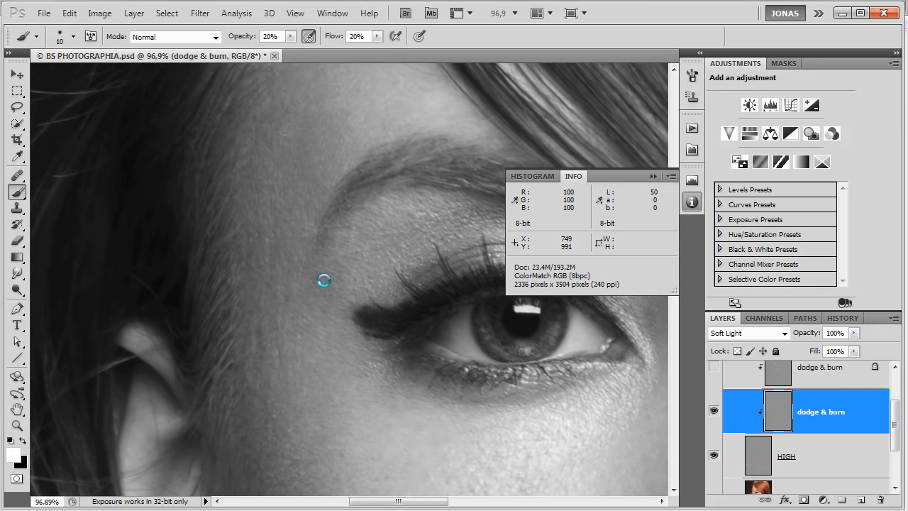
{"action": "key", "text": "x"}
{"action": "left_click_drag", "start_coordinate": [265, 242], "coordinate": [263, 277]}
{"action": "key", "text": "x"}
{"action": "key", "text": "x"}
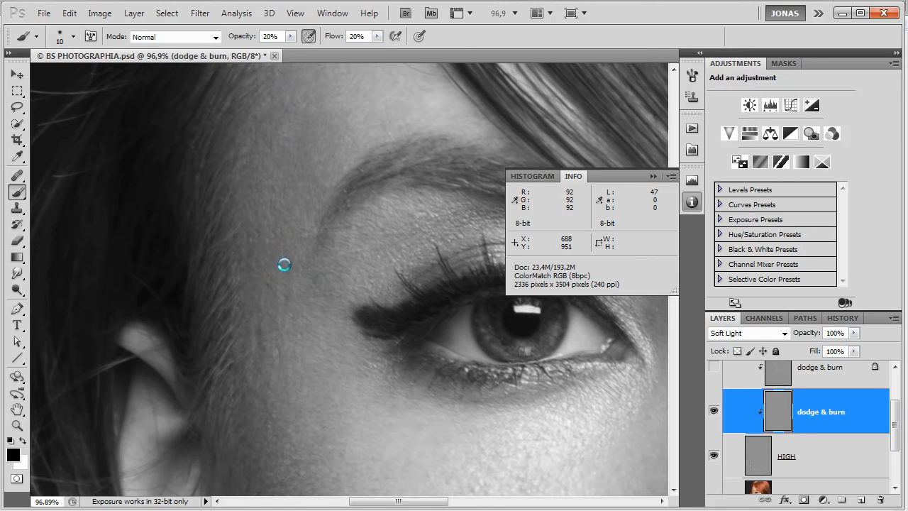
Darken the light spots directly beside the brow's tail with the black brush.
{"action": "key", "text": "x"}
{"action": "left_click_drag", "start_coordinate": [294, 251], "coordinate": [295, 260]}
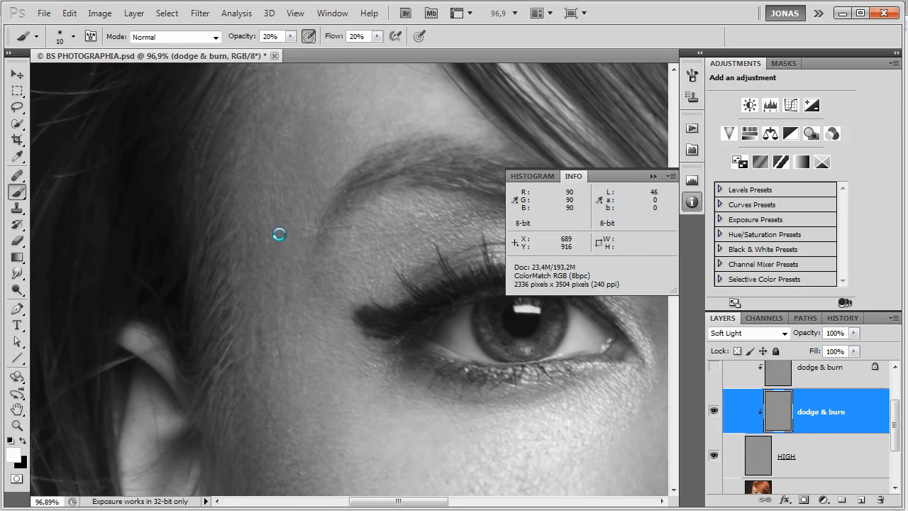
{"action": "key", "text": "x"}
{"action": "key", "text": "x"}
{"action": "key", "text": "x"}
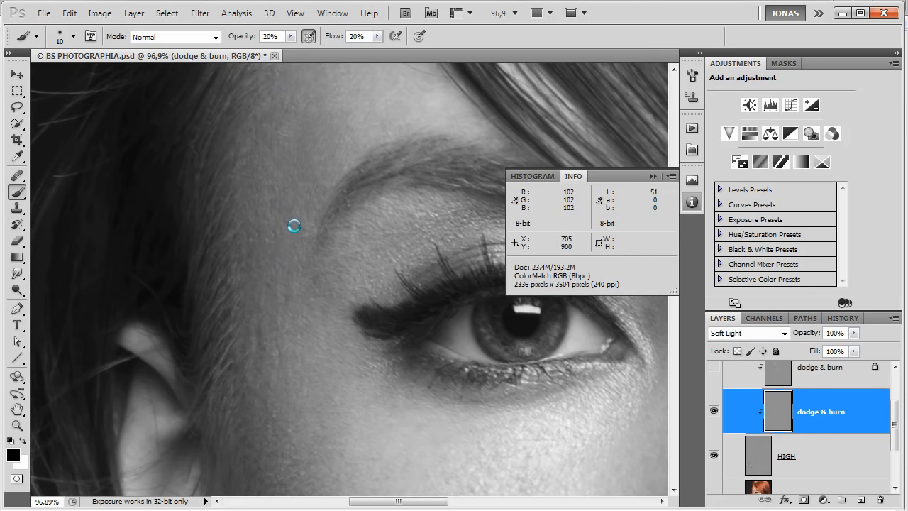
{"action": "left_click_drag", "start_coordinate": [304, 220], "coordinate": [311, 229]}
{"action": "key", "text": "x"}
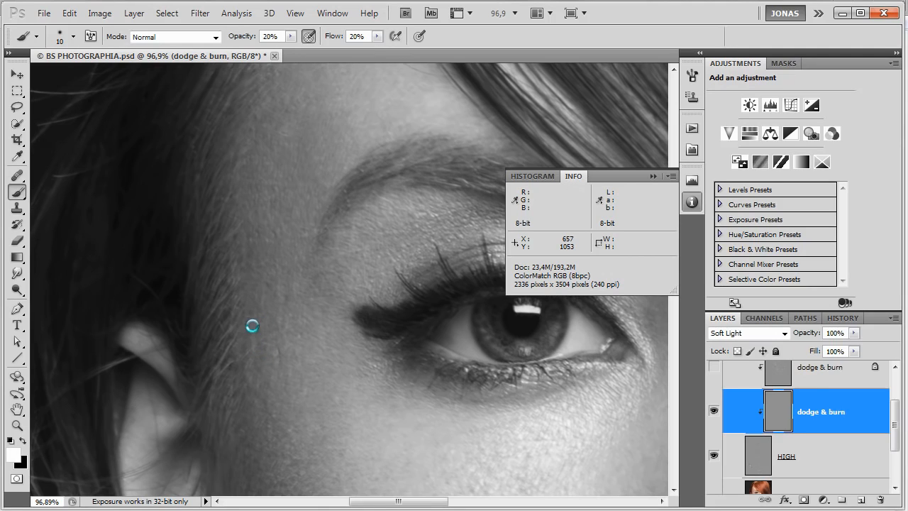
Retouch the uneven skin between the hairline and the eye's outer corner, switching between white and black.
{"action": "key", "text": "x"}
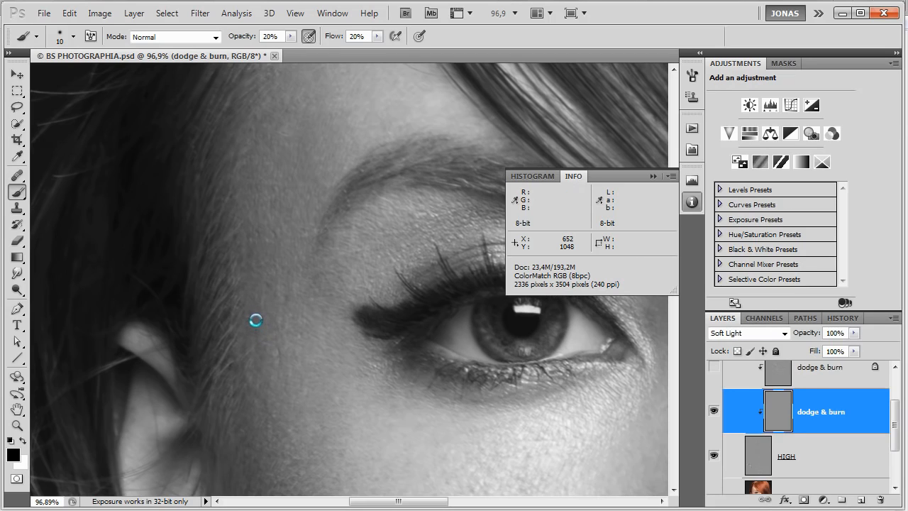
{"action": "key", "text": "x"}
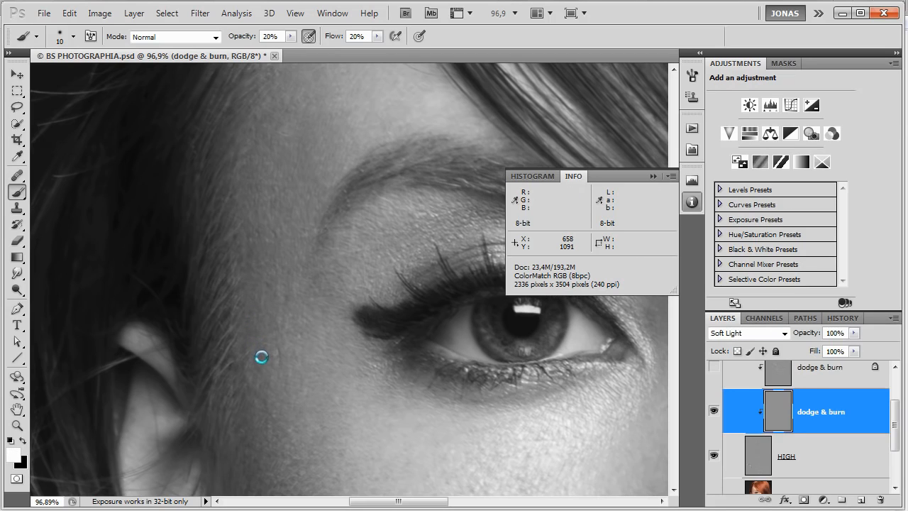
{"action": "key", "text": "x"}
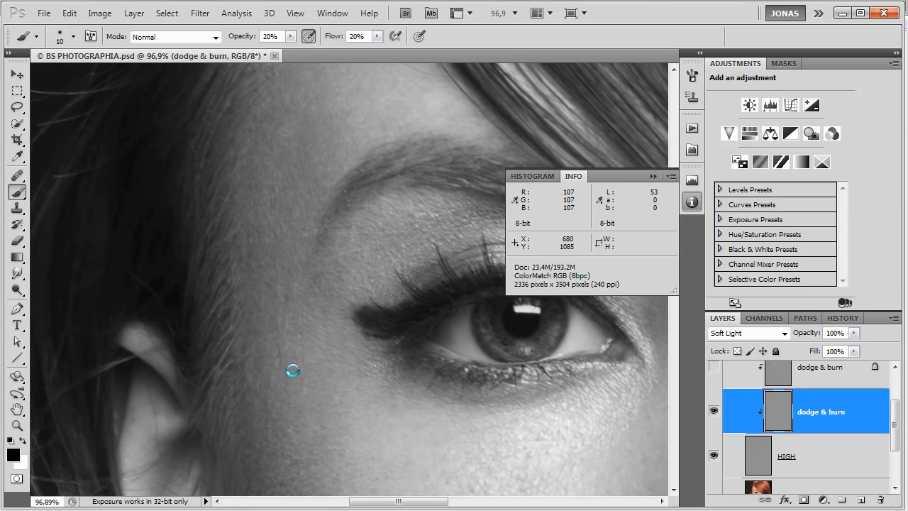
{"action": "scroll", "coordinate": [291, 348], "scroll_direction": "down", "scroll_amount": 2}
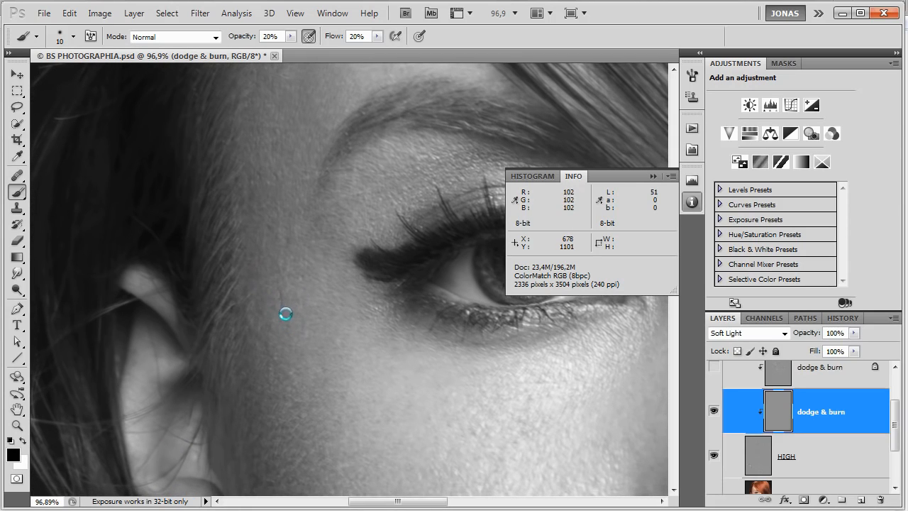
{"action": "key", "text": "x"}
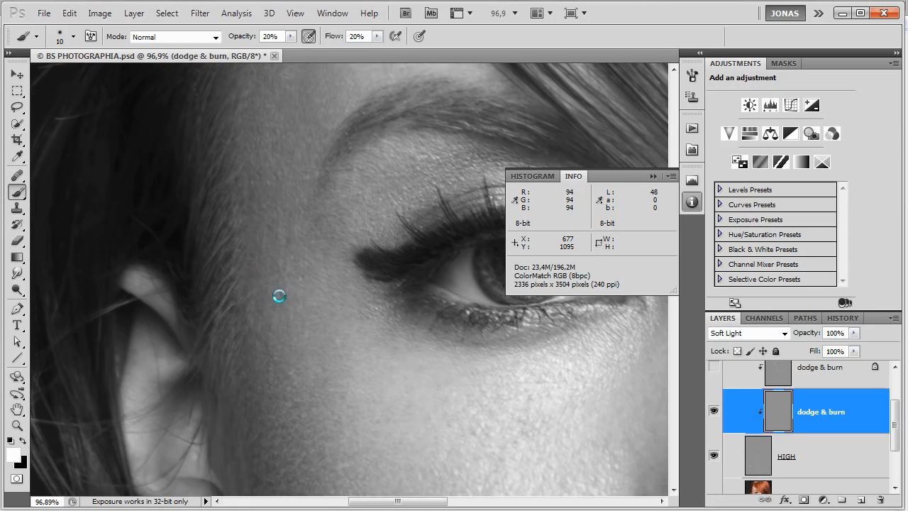
{"action": "scroll", "coordinate": [298, 264], "scroll_direction": "up", "scroll_amount": 2}
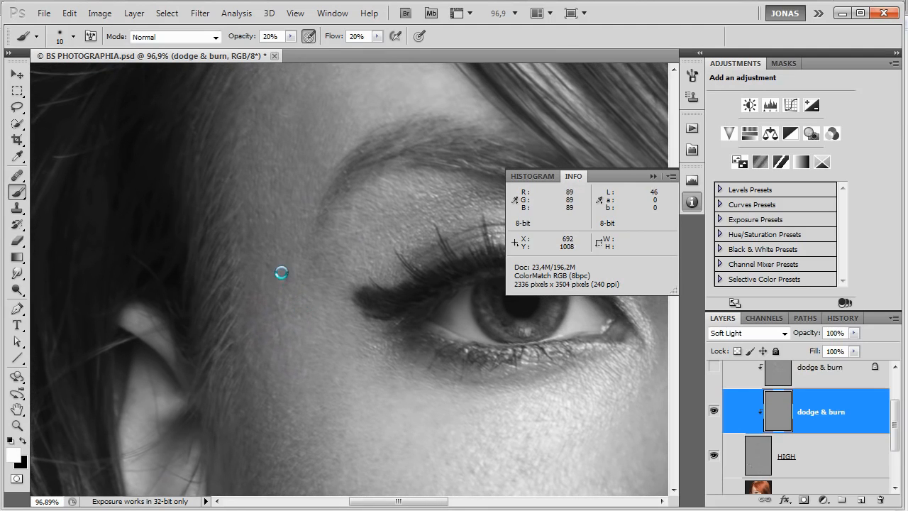
Burn the spot on the lower temple in black and dodge the skin beside the eyeliner's outer tip in white.
{"action": "key", "text": "x"}
{"action": "mouse_move", "coordinate": [279, 258]}
{"action": "left_mouse_down"}
{"action": "mouse_move", "coordinate": [280, 286]}
{"action": "mouse_move", "coordinate": [279, 271]}
{"action": "left_mouse_up"}
{"action": "key", "text": "x"}
{"action": "mouse_move", "coordinate": [341, 258]}
{"action": "left_mouse_down"}
{"action": "mouse_move", "coordinate": [335, 242]}
{"action": "mouse_move", "coordinate": [339, 286]}
{"action": "left_mouse_up"}
Dodge the small dark spots on the cheek below the eye and along the side of the nose in white.
{"action": "left_click_drag", "start_coordinate": [337, 341], "coordinate": [285, 236]}
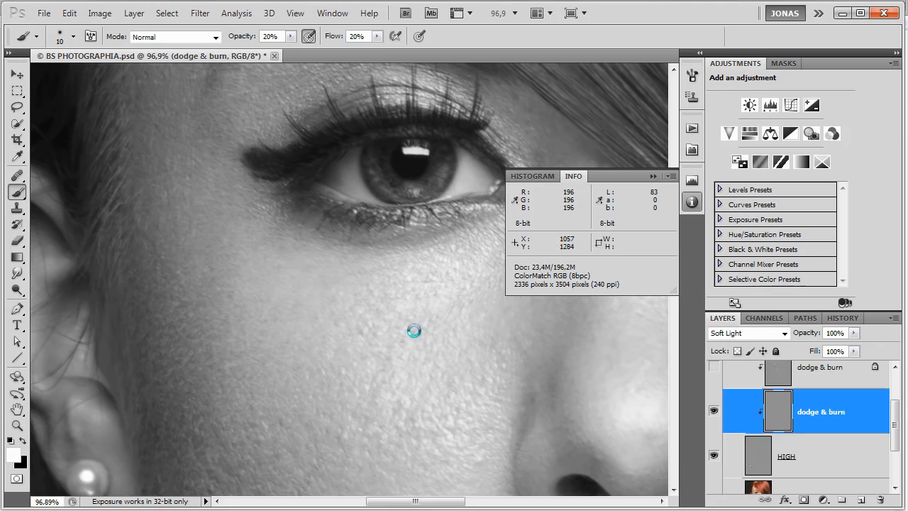
{"action": "left_click_drag", "start_coordinate": [415, 362], "coordinate": [340, 302]}
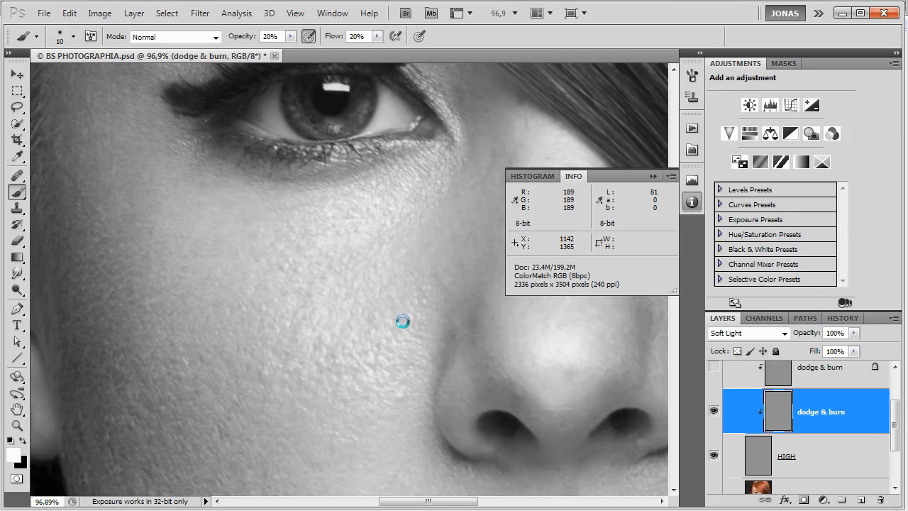
{"action": "left_click_drag", "start_coordinate": [431, 298], "coordinate": [379, 347]}
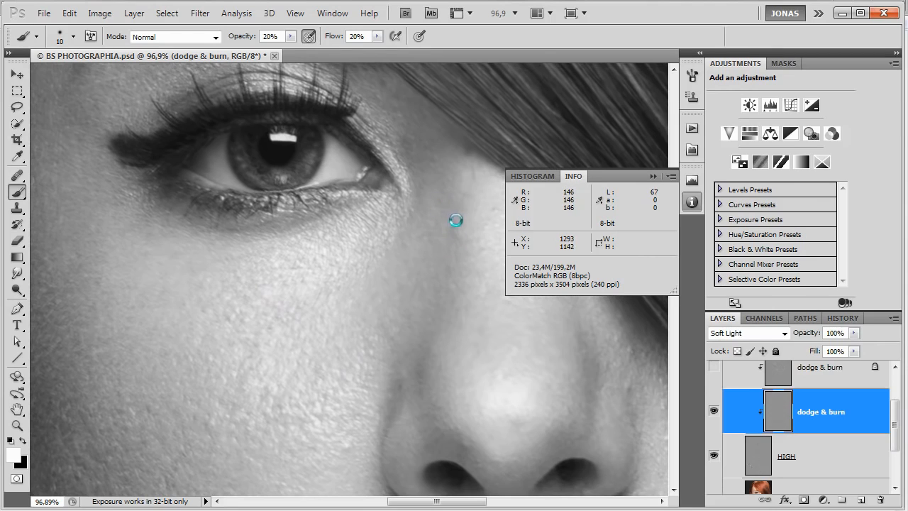
{"action": "left_click_drag", "start_coordinate": [479, 196], "coordinate": [472, 253]}
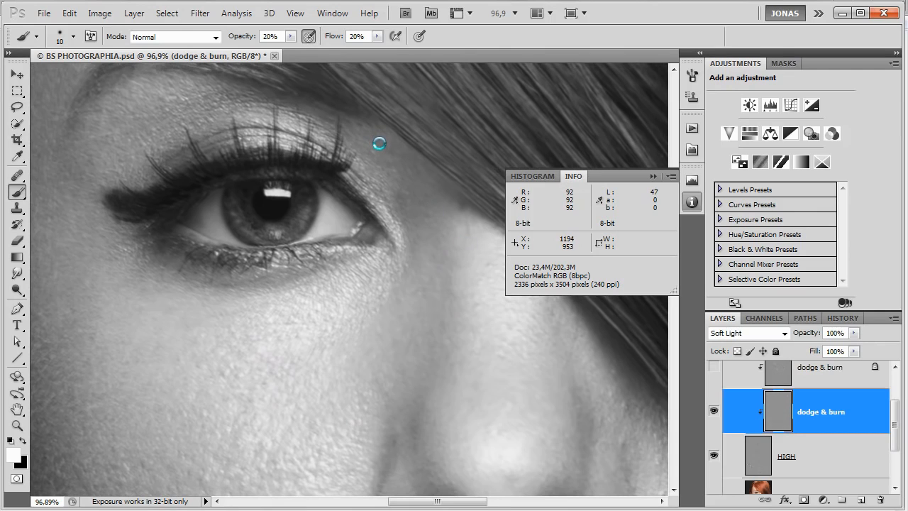
Even out the side of the face in front of the ear and up to the temple, mainly with the white brush.
{"action": "left_click_drag", "start_coordinate": [388, 264], "coordinate": [557, 252]}
{"action": "left_click_drag", "start_coordinate": [339, 330], "coordinate": [359, 313]}
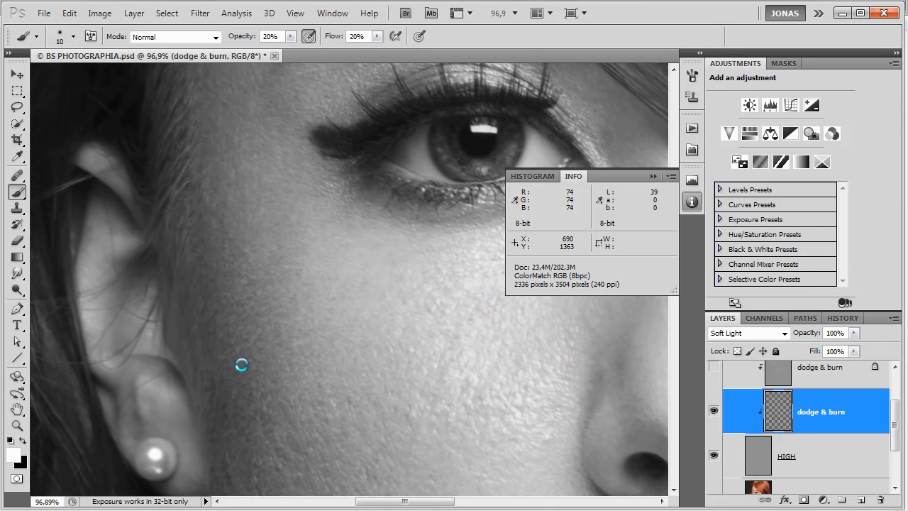
{"action": "mouse_move", "coordinate": [212, 338]}
{"action": "left_mouse_down"}
{"action": "mouse_move", "coordinate": [216, 320]}
{"action": "mouse_move", "coordinate": [204, 308]}
{"action": "left_mouse_up"}
{"action": "scroll", "coordinate": [239, 266], "scroll_direction": "up", "scroll_amount": 3}
{"action": "key", "text": "x"}
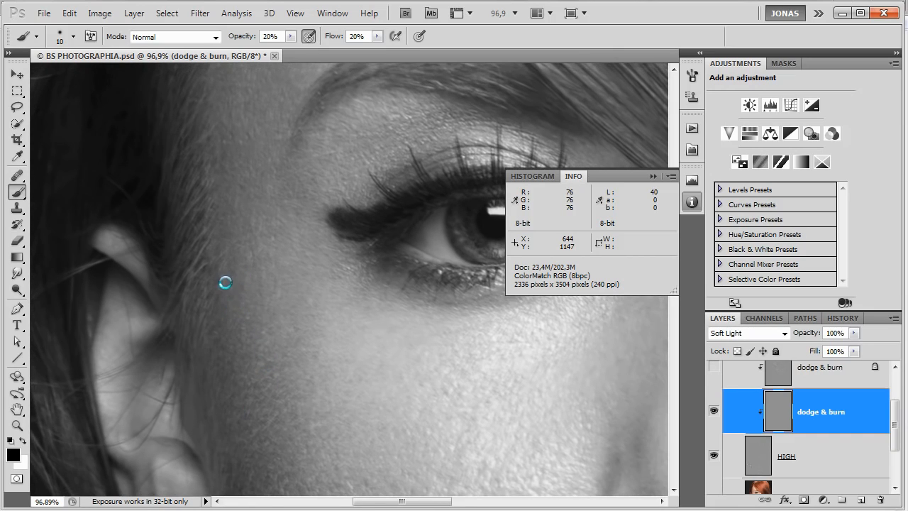
{"action": "key", "text": "x"}
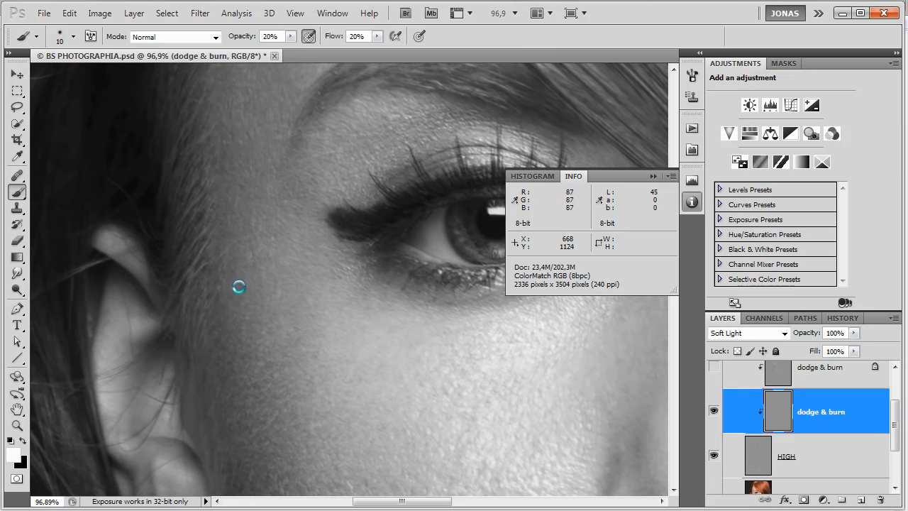
{"action": "scroll", "coordinate": [312, 305], "scroll_direction": "up", "scroll_amount": 5}
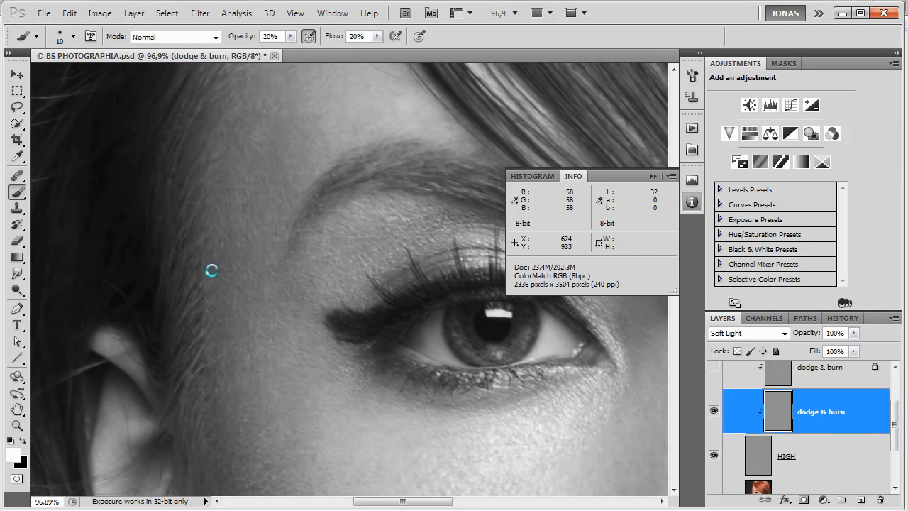
{"action": "left_click_drag", "start_coordinate": [226, 269], "coordinate": [239, 275]}
Smooth the tonal differences on the cheek's edge next to the pearl earring, alternating between white and black.
{"action": "scroll", "coordinate": [286, 294], "scroll_direction": "down", "scroll_amount": 10}
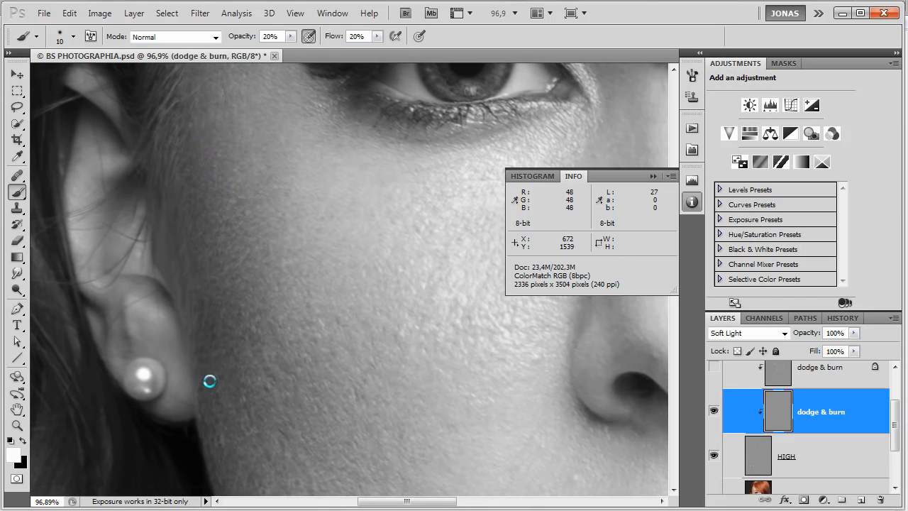
{"action": "mouse_move", "coordinate": [221, 406]}
{"action": "left_mouse_down"}
{"action": "mouse_move", "coordinate": [221, 379]}
{"action": "mouse_move", "coordinate": [225, 387]}
{"action": "left_mouse_up"}
{"action": "key", "text": "x"}
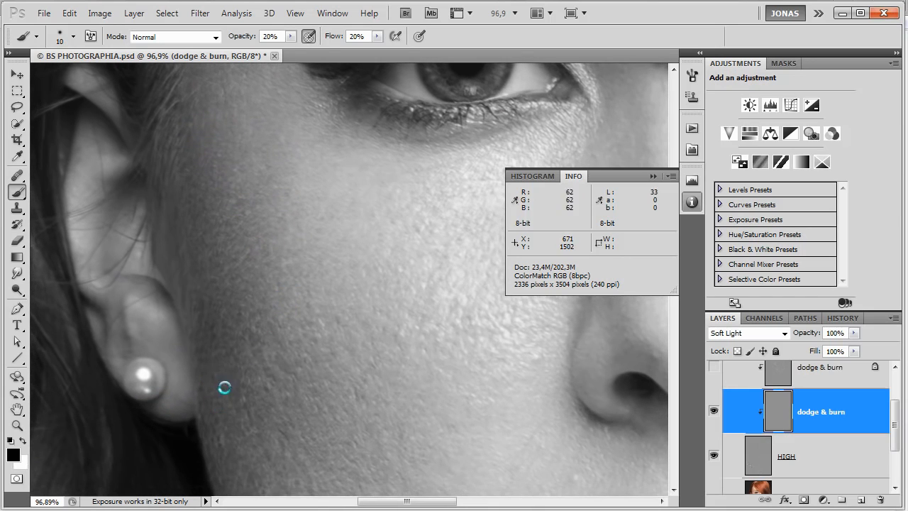
{"action": "key", "text": "x"}
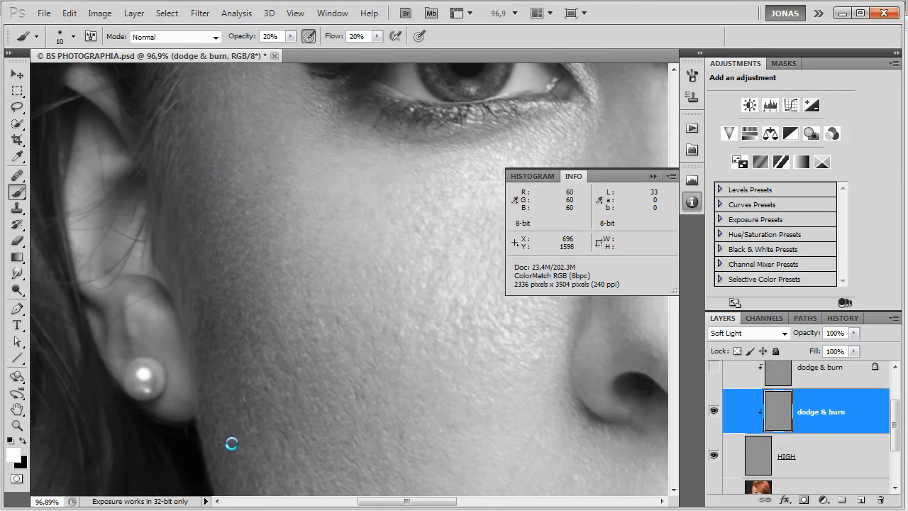
{"action": "key", "text": "x"}
{"action": "key", "text": "x"}
Lighten the dark spots in the middle of the cheek with the white brush.
{"action": "key", "text": "x"}
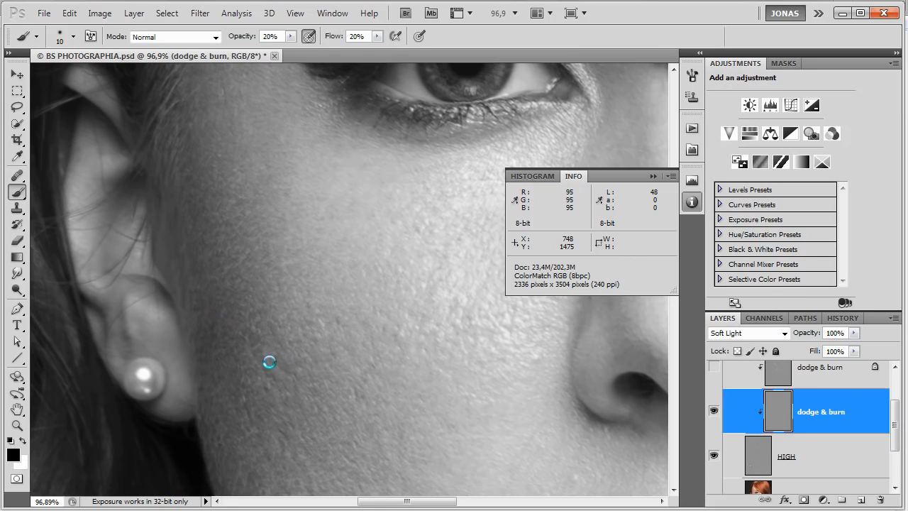
{"action": "left_click_drag", "start_coordinate": [367, 374], "coordinate": [303, 293]}
{"action": "key", "text": "x"}
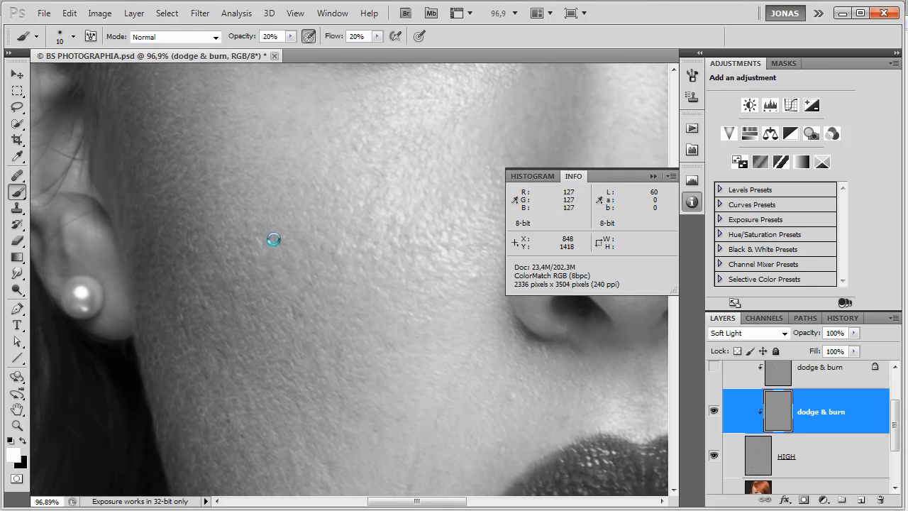
{"action": "left_click_drag", "start_coordinate": [301, 244], "coordinate": [300, 240]}
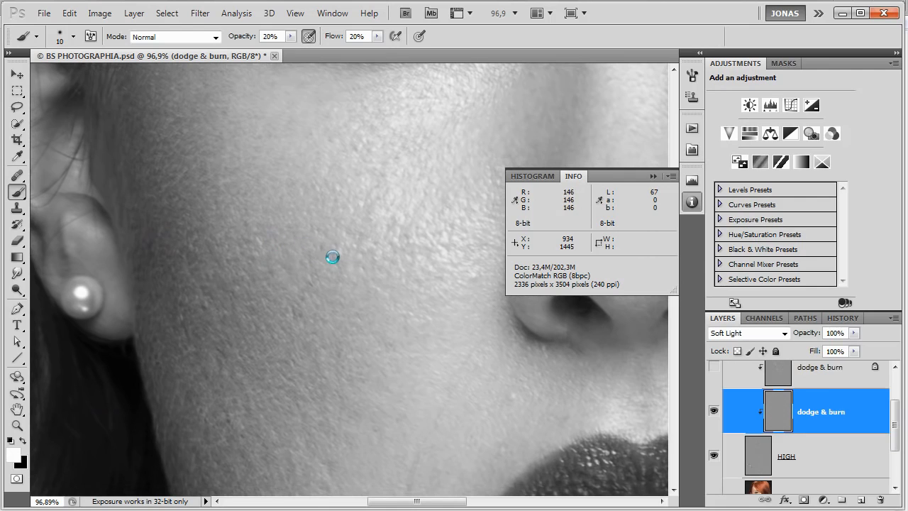
Dodge the vertical crease beside the mouth's corner and the dark spots below it with the white brush.
{"action": "left_click_drag", "start_coordinate": [378, 306], "coordinate": [332, 203]}
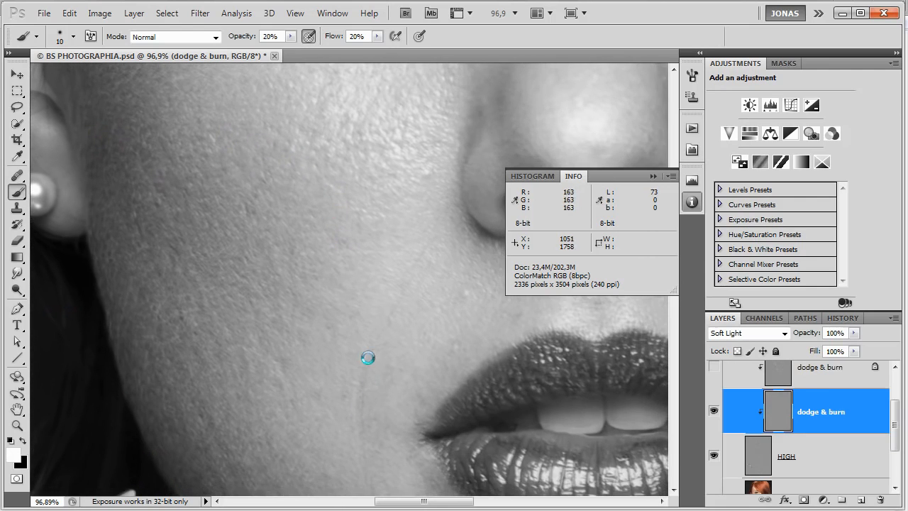
{"action": "left_click_drag", "start_coordinate": [362, 387], "coordinate": [359, 424]}
{"action": "left_click_drag", "start_coordinate": [361, 462], "coordinate": [353, 413]}
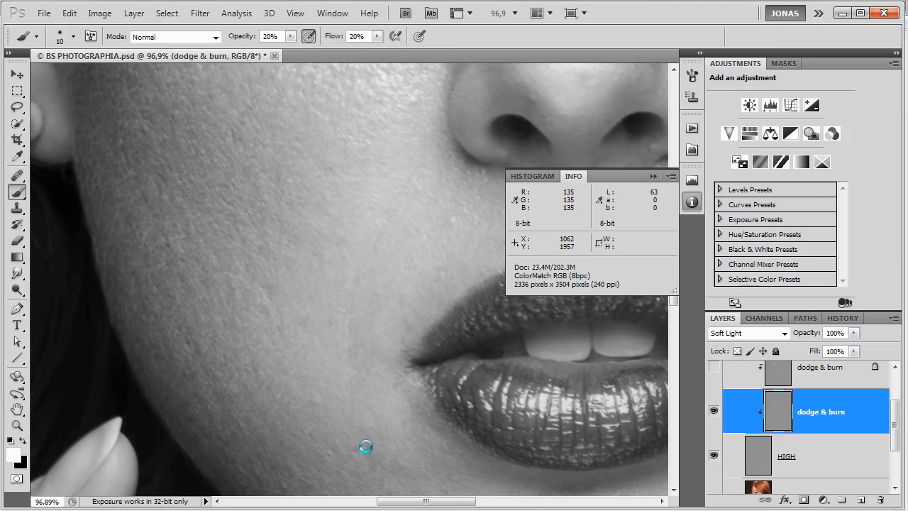
{"action": "left_click_drag", "start_coordinate": [367, 450], "coordinate": [361, 430]}
Darken the bright patches on the skin beside the mouth's corner with the black brush.
{"action": "key", "text": "x"}
{"action": "mouse_move", "coordinate": [353, 399]}
{"action": "left_mouse_down"}
{"action": "mouse_move", "coordinate": [357, 413]}
{"action": "mouse_move", "coordinate": [355, 403]}
{"action": "left_mouse_up"}
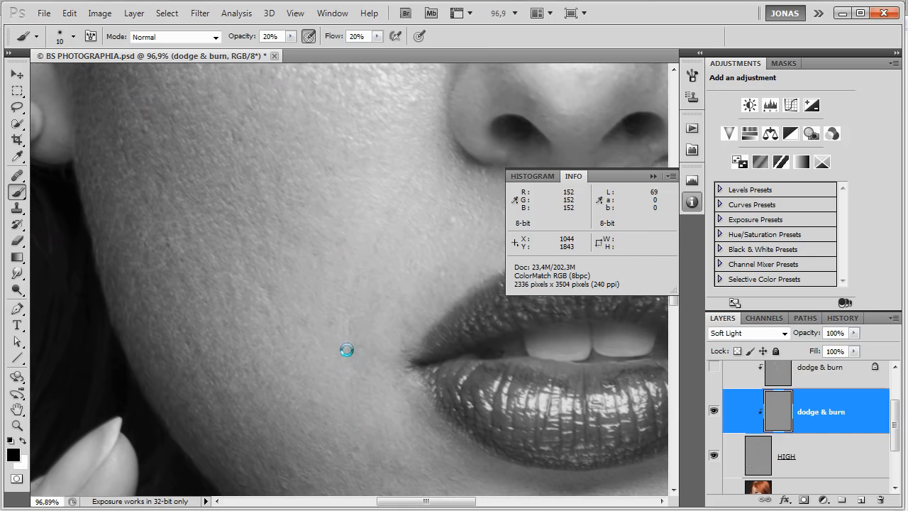
{"action": "mouse_move", "coordinate": [347, 343]}
{"action": "left_mouse_down"}
{"action": "mouse_move", "coordinate": [345, 331]}
{"action": "mouse_move", "coordinate": [351, 360]}
{"action": "mouse_move", "coordinate": [353, 345]}
{"action": "mouse_move", "coordinate": [354, 354]}
{"action": "mouse_move", "coordinate": [372, 344]}
{"action": "mouse_move", "coordinate": [405, 360]}
{"action": "left_mouse_up"}
{"action": "key", "text": "x"}
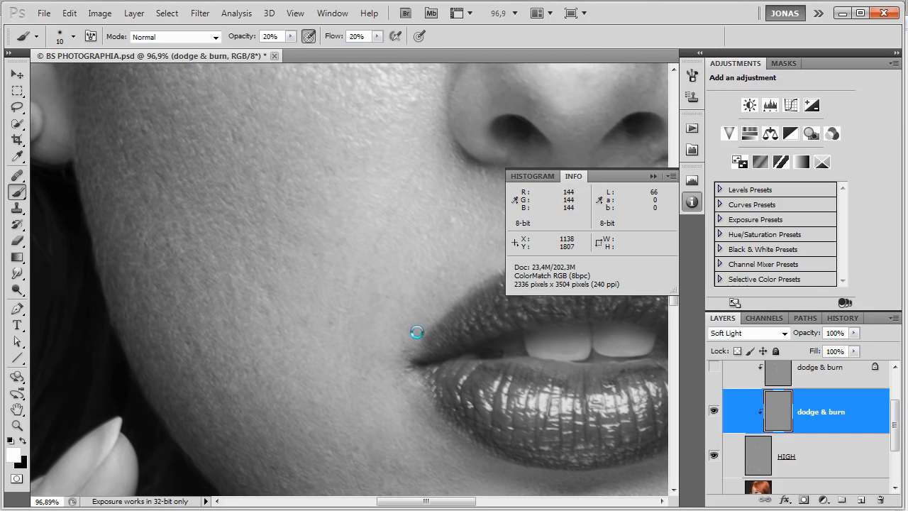
Dodge the dark spots on the cheek between the nostril and the upper lip in white.
{"action": "scroll", "coordinate": [409, 357], "scroll_direction": "up", "scroll_amount": 2}
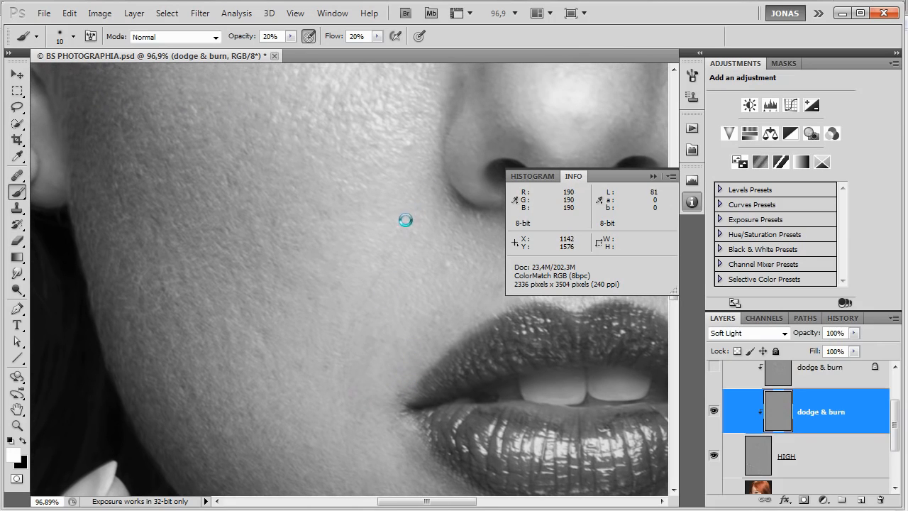
{"action": "key", "text": "x"}
{"action": "key", "text": "x"}
{"action": "mouse_move", "coordinate": [408, 226]}
{"action": "left_mouse_down"}
{"action": "mouse_move", "coordinate": [407, 253]}
{"action": "mouse_move", "coordinate": [408, 210]}
{"action": "left_mouse_up"}
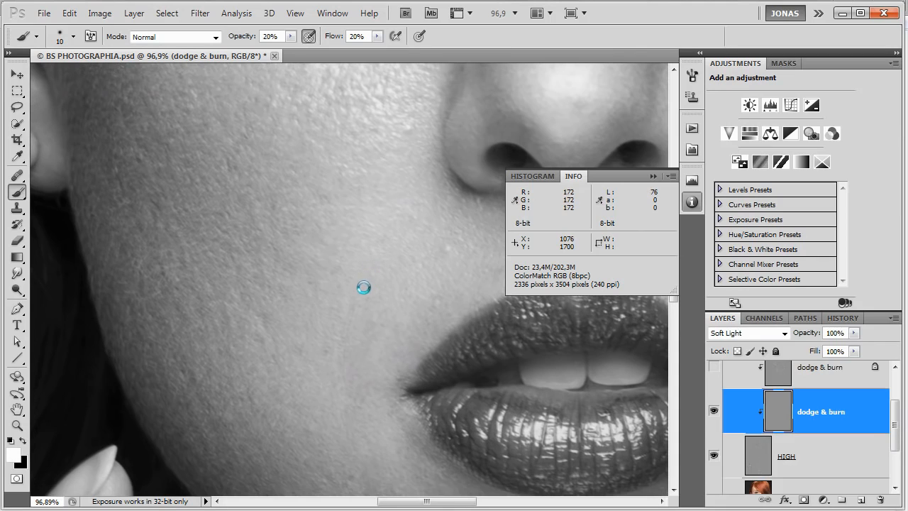
Refine the remaining crease area just outside the mouth's corner with alternating white and black strokes.
{"action": "mouse_move", "coordinate": [361, 328]}
{"action": "left_mouse_down"}
{"action": "mouse_move", "coordinate": [355, 336]}
{"action": "mouse_move", "coordinate": [353, 309]}
{"action": "left_mouse_up"}
{"action": "left_click_drag", "start_coordinate": [338, 345], "coordinate": [345, 343]}
{"action": "key", "text": "x"}
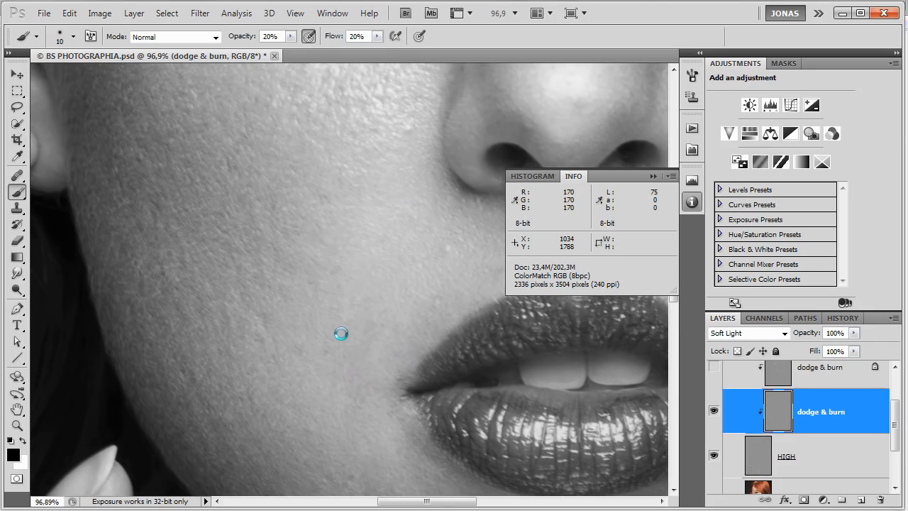
{"action": "key", "text": "x"}
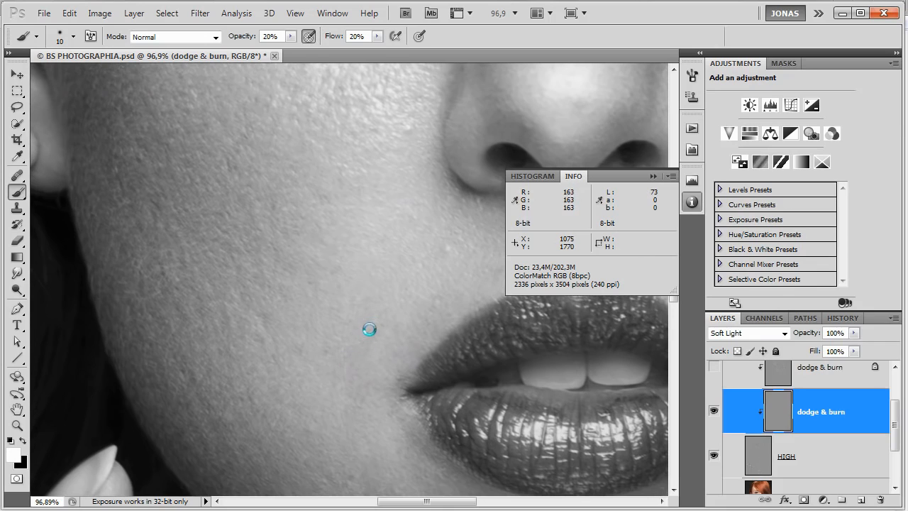
Even out the lower cheek by dodging dark spots in white and burning bright patches with a larger black brush.
{"action": "left_click_drag", "start_coordinate": [181, 358], "coordinate": [196, 383]}
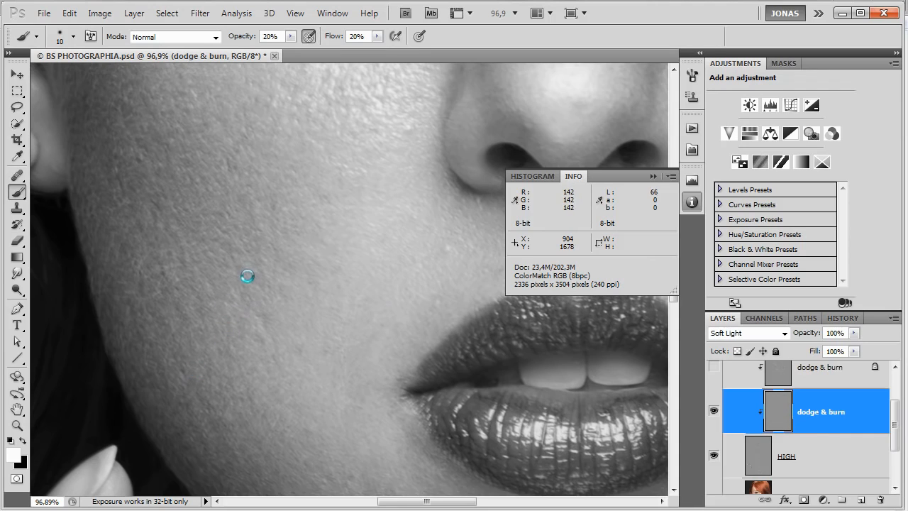
{"action": "left_click_drag", "start_coordinate": [252, 284], "coordinate": [267, 340]}
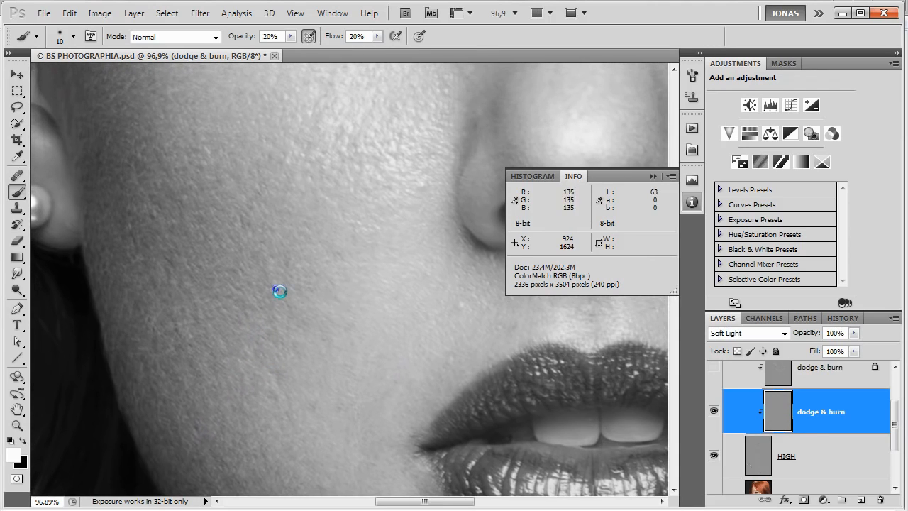
{"action": "key", "text": "x"}
{"action": "key", "text": "]"}
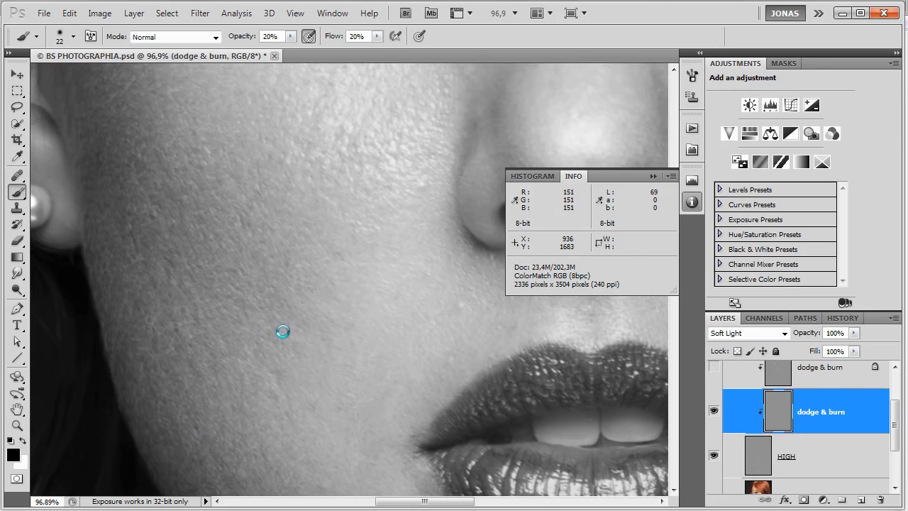
{"action": "right_click", "coordinate": [279, 313], "text": "alt"}
{"action": "left_click_drag", "start_coordinate": [279, 311], "coordinate": [276, 302]}
Dodge the dark spots in the middle of the cheek with a smaller white brush.
{"action": "key", "text": "x"}
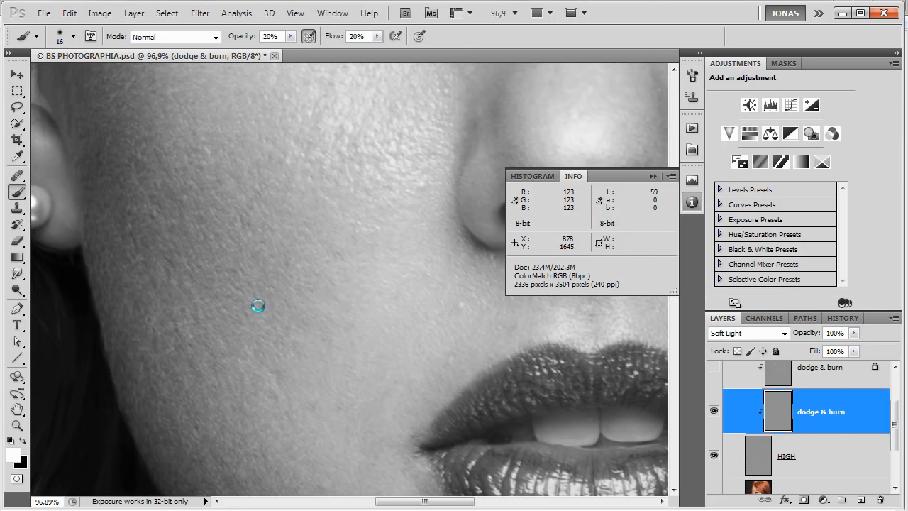
{"action": "right_click", "coordinate": [286, 271], "text": "alt"}
{"action": "mouse_move", "coordinate": [286, 265]}
{"action": "left_mouse_down"}
{"action": "mouse_move", "coordinate": [326, 307]}
{"action": "mouse_move", "coordinate": [319, 317]}
{"action": "mouse_move", "coordinate": [304, 295]}
{"action": "left_mouse_up"}
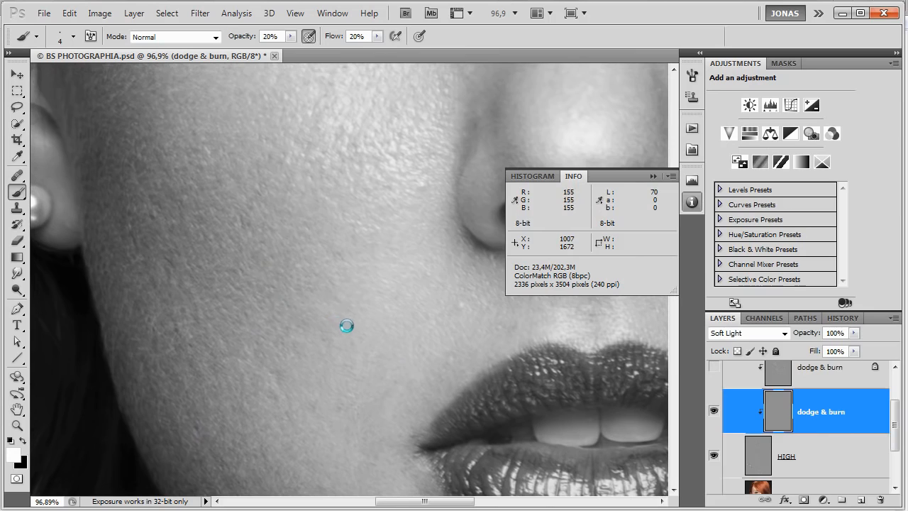
Even out the skin between the near nostril and the upper lip with alternating white and black strokes at brush size 8.
{"action": "left_click_drag", "start_coordinate": [442, 296], "coordinate": [454, 304]}
{"action": "key", "text": "x"}
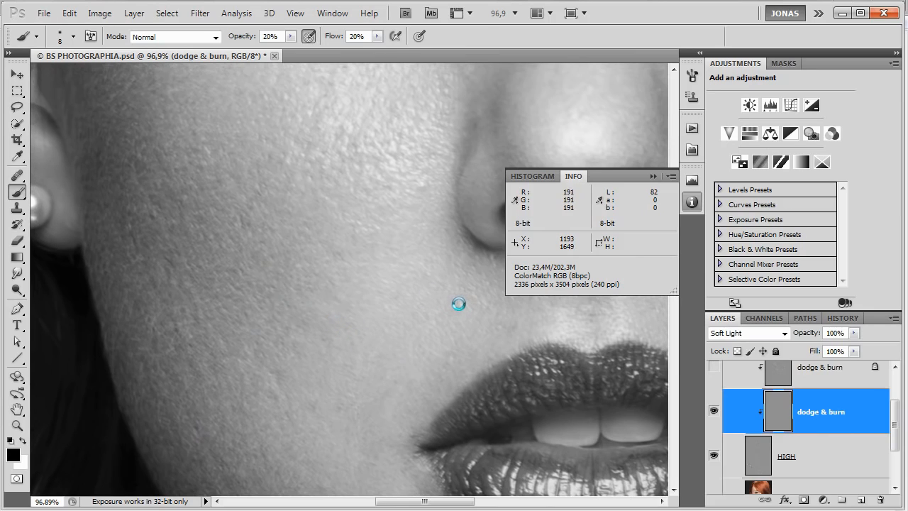
{"action": "mouse_move", "coordinate": [481, 324]}
{"action": "left_mouse_down"}
{"action": "mouse_move", "coordinate": [453, 318]}
{"action": "mouse_move", "coordinate": [438, 326]}
{"action": "mouse_move", "coordinate": [461, 320]}
{"action": "left_mouse_up"}
{"action": "key", "text": "x"}
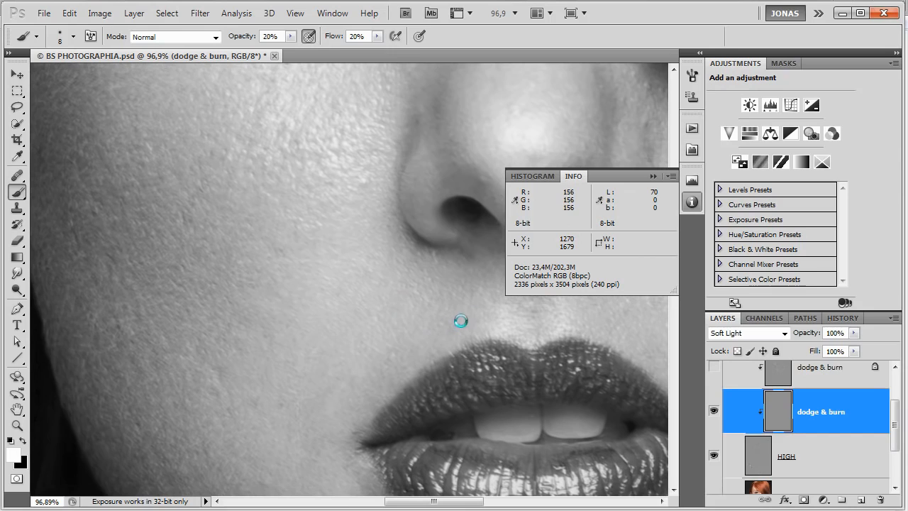
{"action": "scroll", "coordinate": [482, 338], "scroll_direction": "up", "scroll_amount": 3}
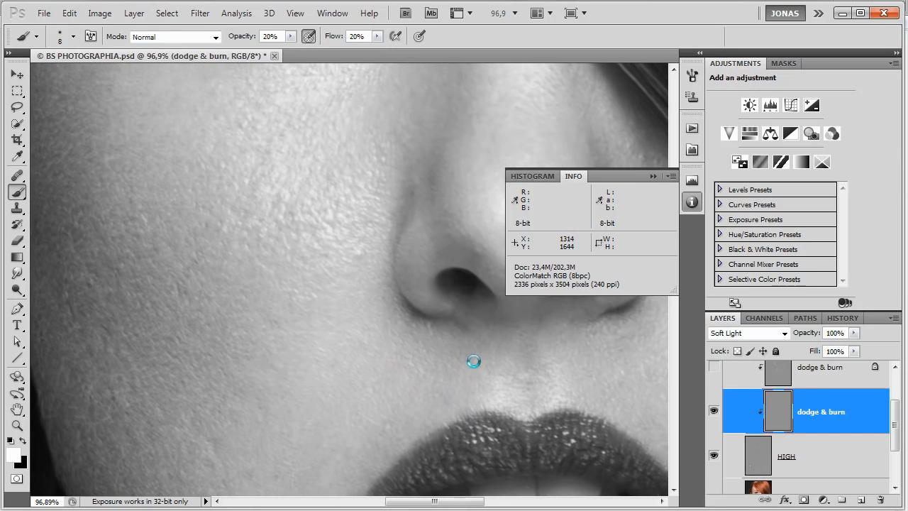
{"action": "key", "text": "x"}
{"action": "left_click_drag", "start_coordinate": [429, 324], "coordinate": [440, 331]}
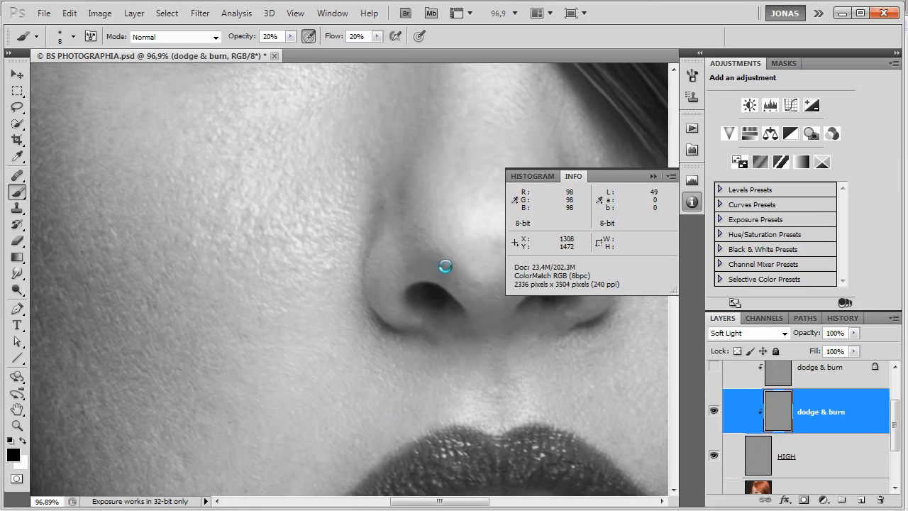
Balance the light and dark spots around the near nostril and the side of the nose with black and white strokes.
{"action": "left_click_drag", "start_coordinate": [445, 265], "coordinate": [466, 289]}
{"action": "mouse_move", "coordinate": [465, 294]}
{"action": "left_mouse_down"}
{"action": "mouse_move", "coordinate": [401, 332]}
{"action": "mouse_move", "coordinate": [360, 331]}
{"action": "left_mouse_up"}
{"action": "key", "text": "x"}
{"action": "left_click_drag", "start_coordinate": [398, 252], "coordinate": [424, 334]}
{"action": "left_click_drag", "start_coordinate": [380, 315], "coordinate": [387, 323]}
{"action": "key", "text": "x"}
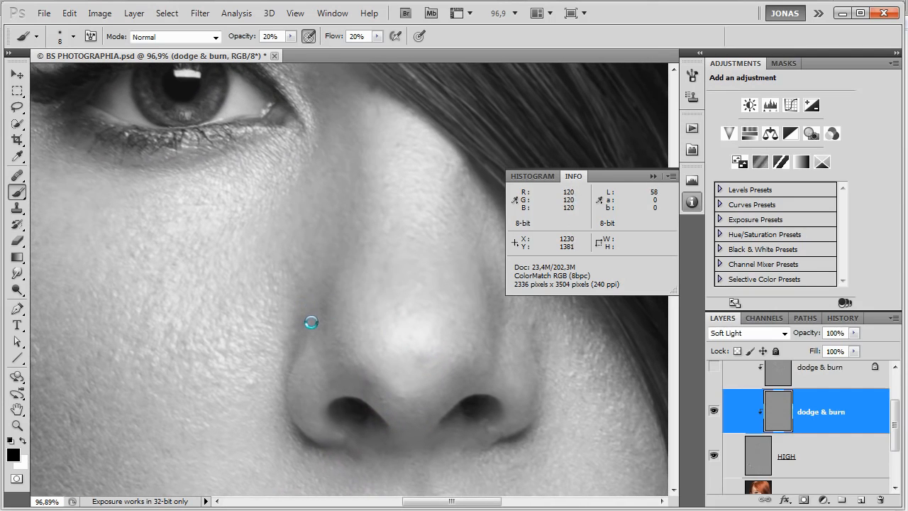
{"action": "left_click_drag", "start_coordinate": [313, 320], "coordinate": [306, 323]}
{"action": "key", "text": "x"}
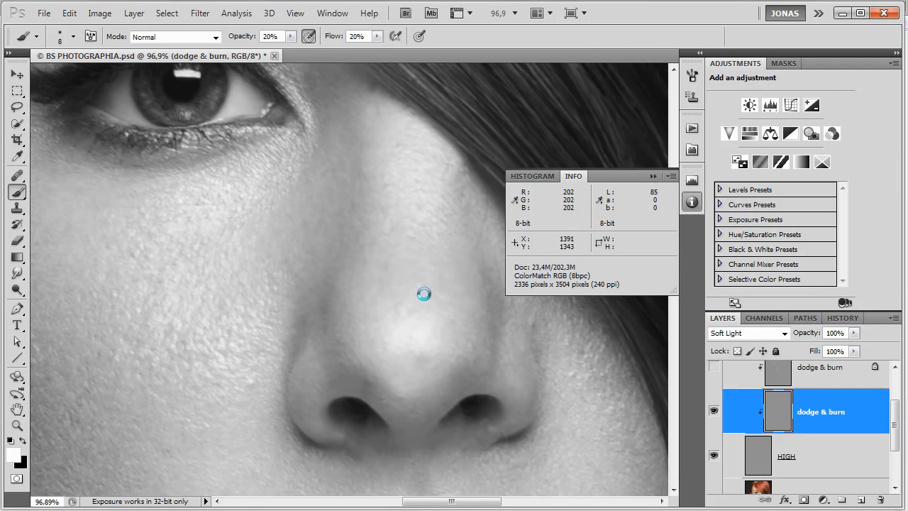
Smooth the tonal transitions along the bridge of the nose, burning bright spots in black and dodging dark ones in white.
{"action": "key", "text": "x"}
{"action": "mouse_move", "coordinate": [418, 288]}
{"action": "left_mouse_down"}
{"action": "mouse_move", "coordinate": [426, 292]}
{"action": "mouse_move", "coordinate": [399, 304]}
{"action": "left_mouse_up"}
{"action": "key", "text": "x"}
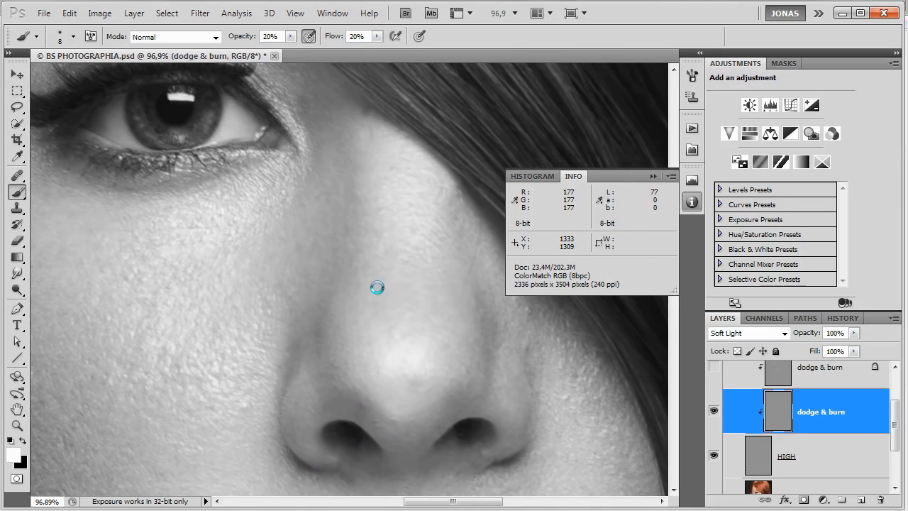
{"action": "left_click_drag", "start_coordinate": [357, 285], "coordinate": [357, 288]}
{"action": "key", "text": "x"}
{"action": "left_click_drag", "start_coordinate": [446, 301], "coordinate": [373, 294]}
{"action": "key", "text": "x"}
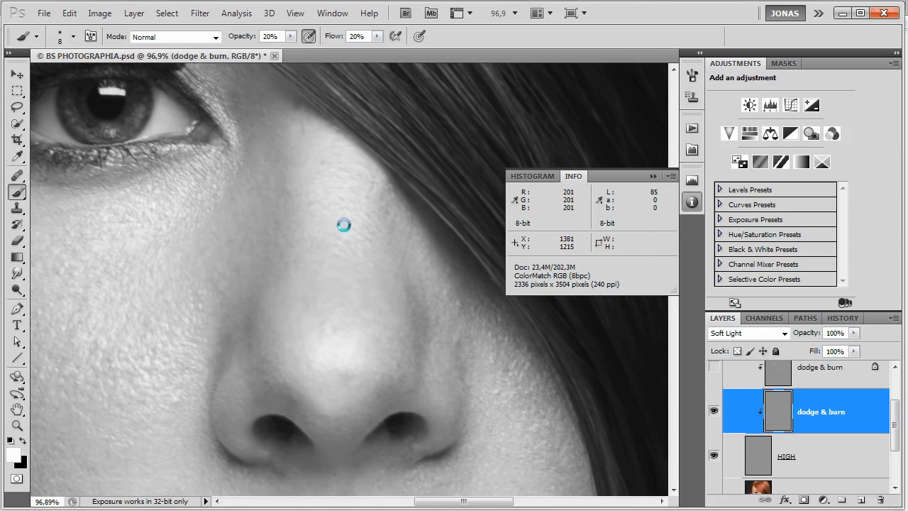
{"action": "mouse_move", "coordinate": [354, 223]}
{"action": "left_mouse_down"}
{"action": "mouse_move", "coordinate": [383, 247]}
{"action": "mouse_move", "coordinate": [358, 236]}
{"action": "left_mouse_up"}
{"action": "left_click_drag", "start_coordinate": [432, 389], "coordinate": [391, 321]}
Even out the far side of the nose, where it meets the cheek below the hair, with alternating white and black.
{"action": "key", "text": "x"}
{"action": "key", "text": "x"}
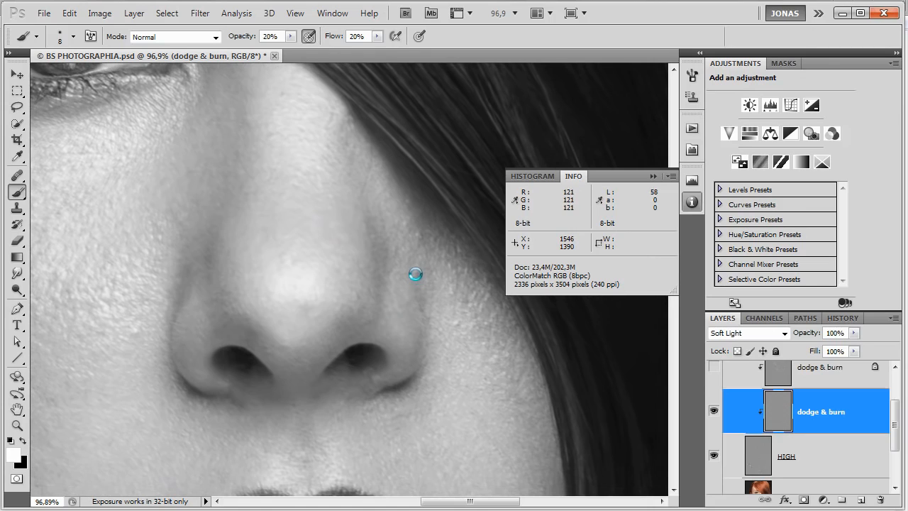
{"action": "key", "text": "x"}
{"action": "key", "text": "x"}
{"action": "key", "text": "x"}
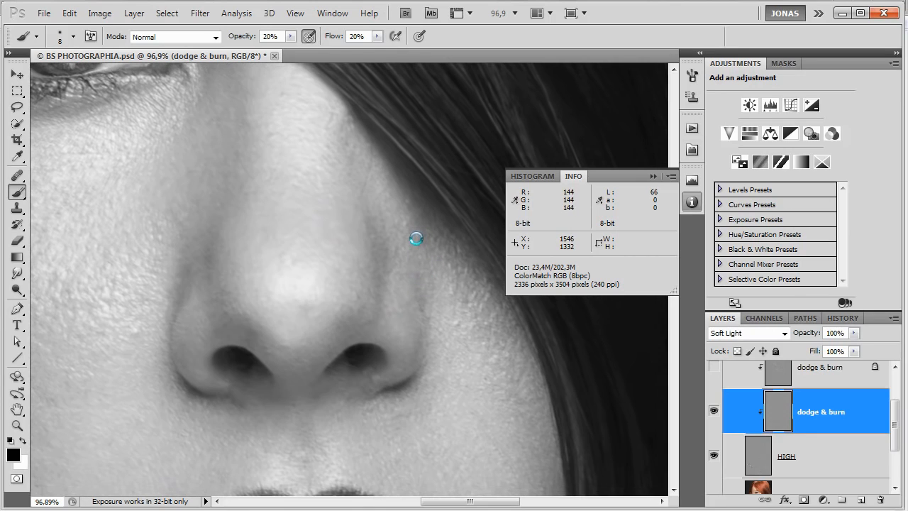
{"action": "key", "text": "x"}
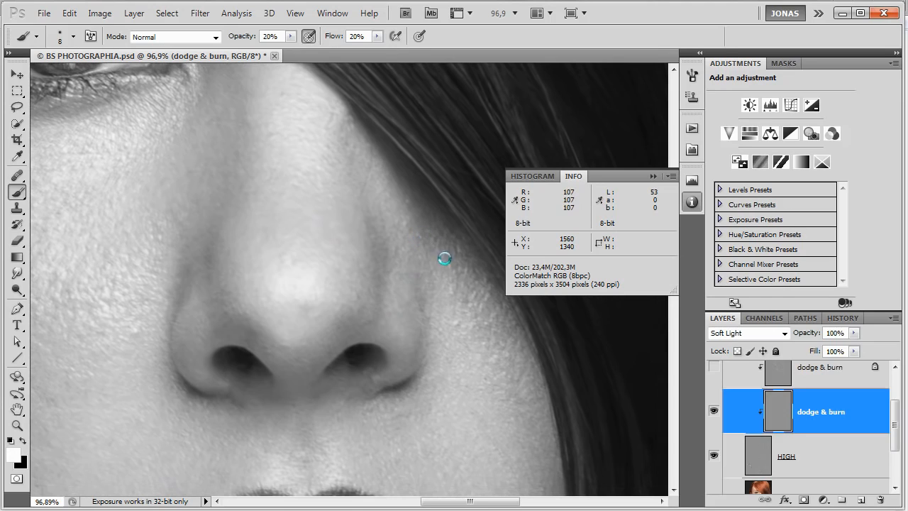
{"action": "key", "text": "x"}
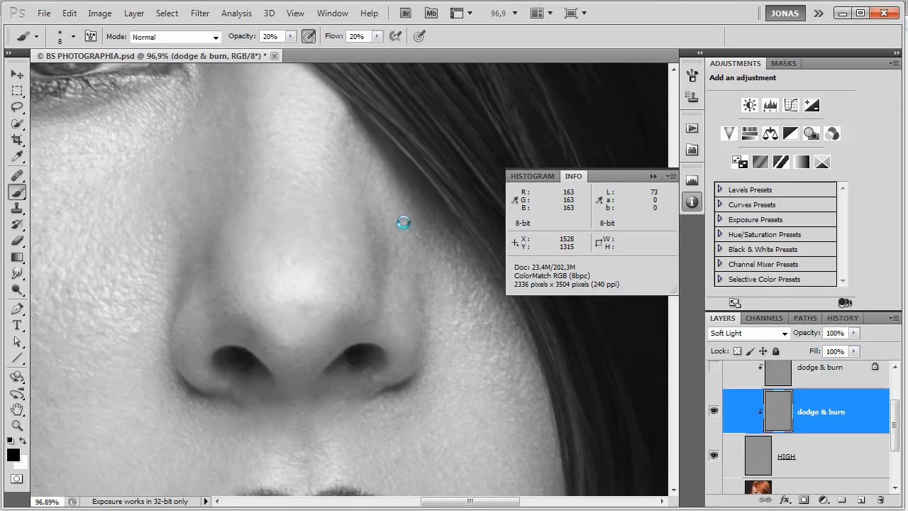
{"action": "left_click_drag", "start_coordinate": [458, 347], "coordinate": [423, 307]}
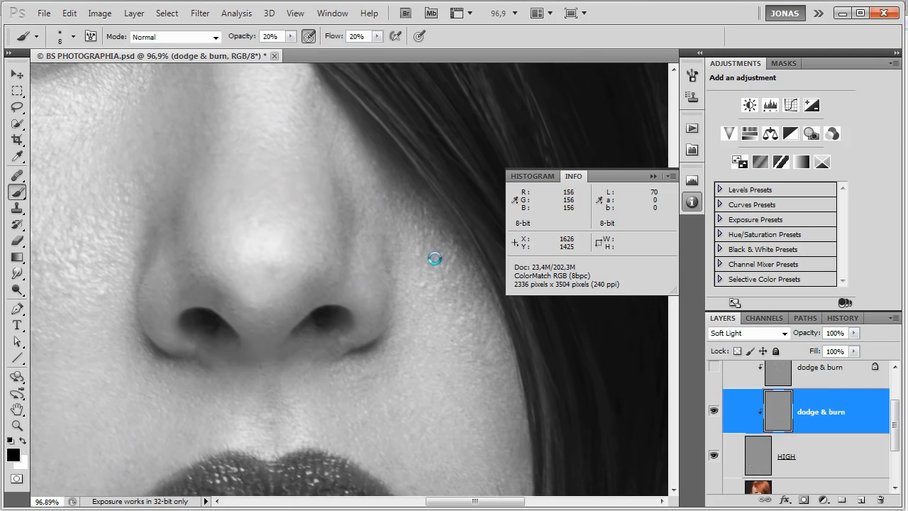
Lighten dark spots and darken bright ones on the upper part of the far cheek along the hairline.
{"action": "key", "text": "x"}
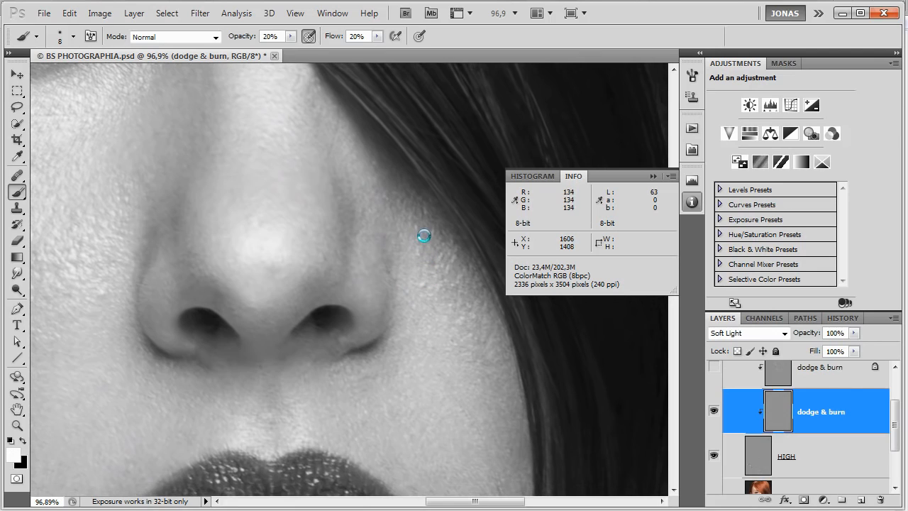
{"action": "mouse_move", "coordinate": [421, 272]}
{"action": "left_mouse_down"}
{"action": "mouse_move", "coordinate": [421, 207]}
{"action": "mouse_move", "coordinate": [428, 217]}
{"action": "left_mouse_up"}
{"action": "key", "text": "x"}
{"action": "key", "text": "x"}
{"action": "key", "text": "x"}
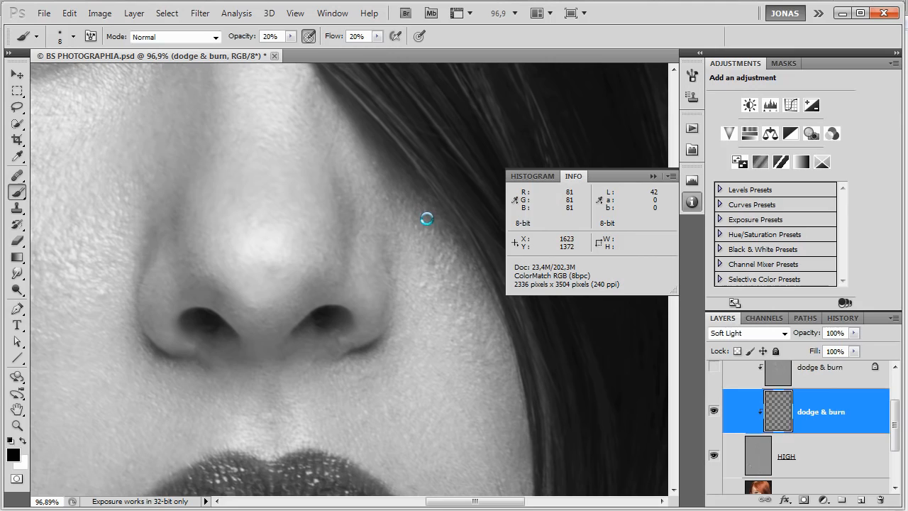
{"action": "key", "text": "x"}
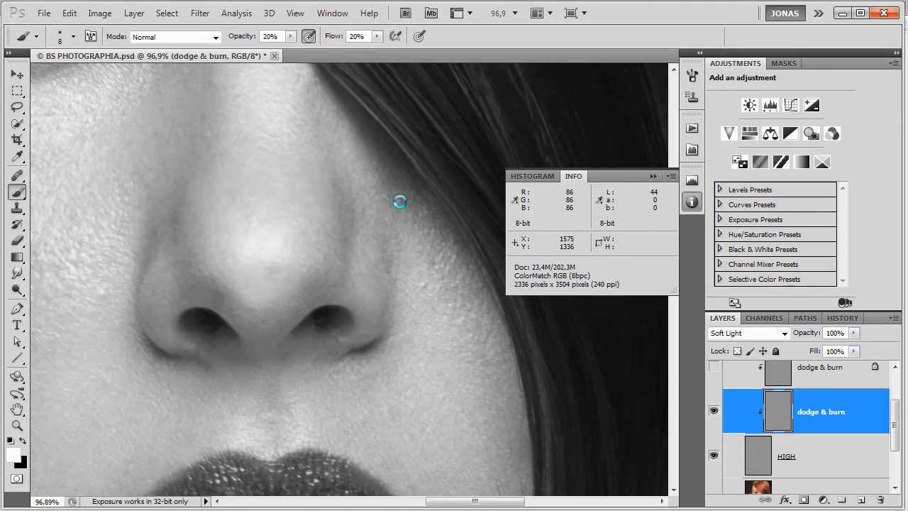
{"action": "left_click_drag", "start_coordinate": [419, 206], "coordinate": [419, 214]}
{"action": "key", "text": "x"}
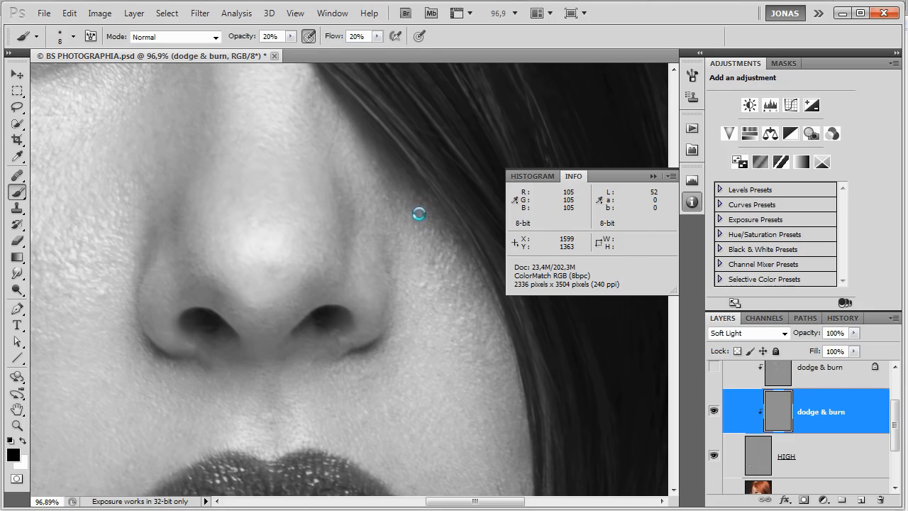
Burn the bright spots on the far cheek level with the nostril using the black brush.
{"action": "left_click_drag", "start_coordinate": [444, 297], "coordinate": [419, 235]}
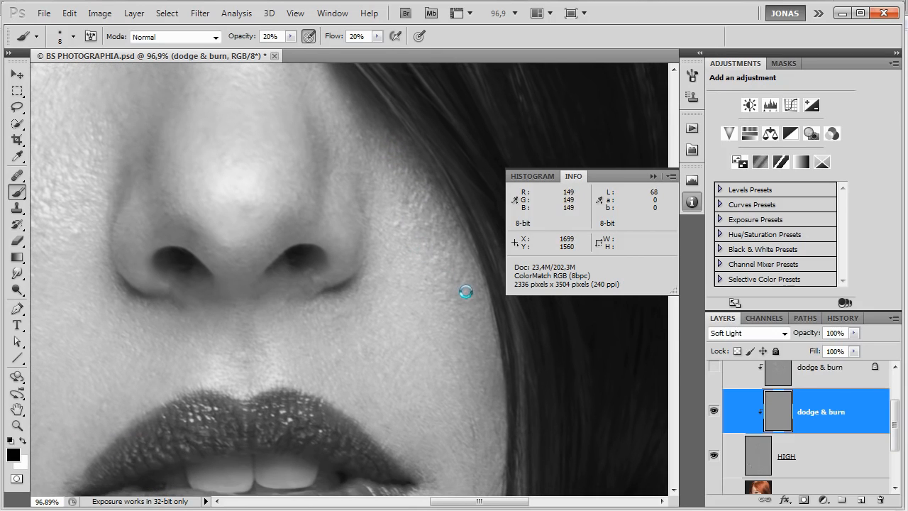
{"action": "mouse_move", "coordinate": [465, 298]}
{"action": "left_mouse_down"}
{"action": "mouse_move", "coordinate": [470, 270]}
{"action": "mouse_move", "coordinate": [456, 277]}
{"action": "mouse_move", "coordinate": [458, 263]}
{"action": "mouse_move", "coordinate": [456, 279]}
{"action": "mouse_move", "coordinate": [467, 286]}
{"action": "mouse_move", "coordinate": [451, 277]}
{"action": "left_mouse_up"}
{"action": "key", "text": "x"}
{"action": "key", "text": "x"}
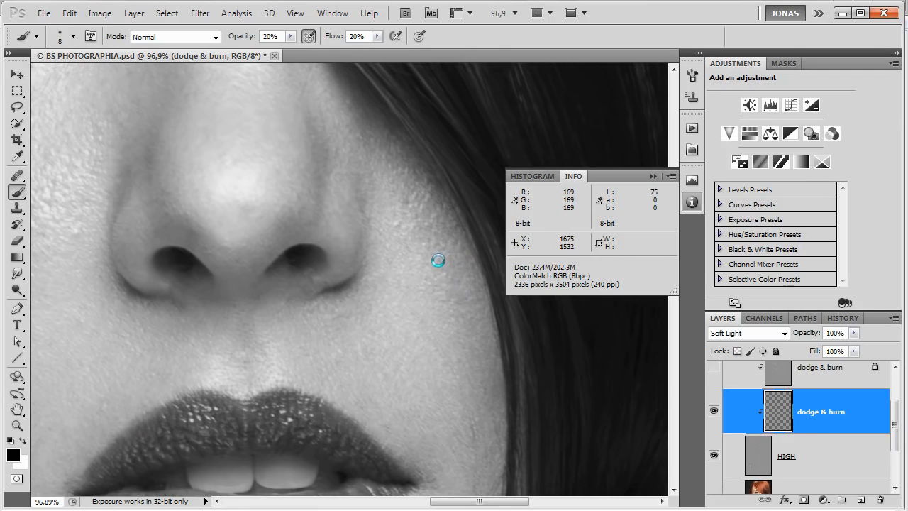
Dodge the dark spots at the edge of the far cheek above the mouth's corner in white.
{"action": "scroll", "coordinate": [426, 227], "scroll_direction": "down", "scroll_amount": 5}
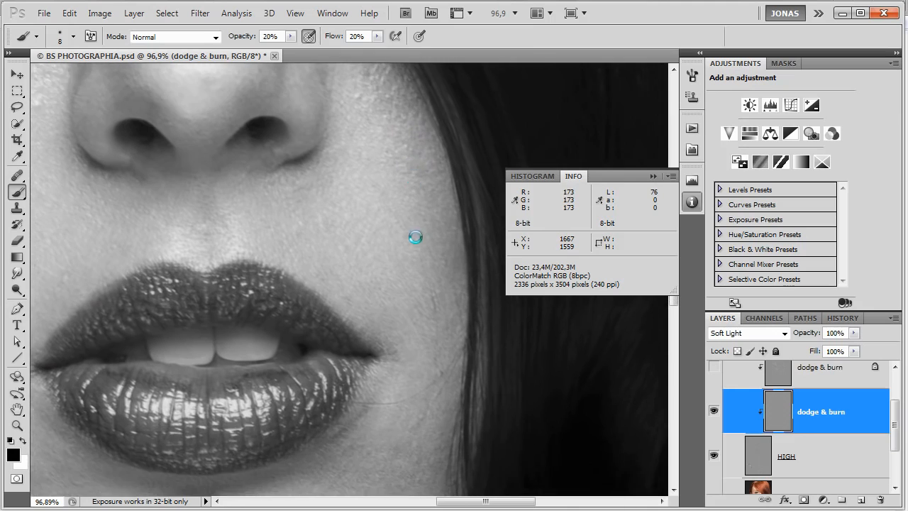
{"action": "key", "text": "x"}
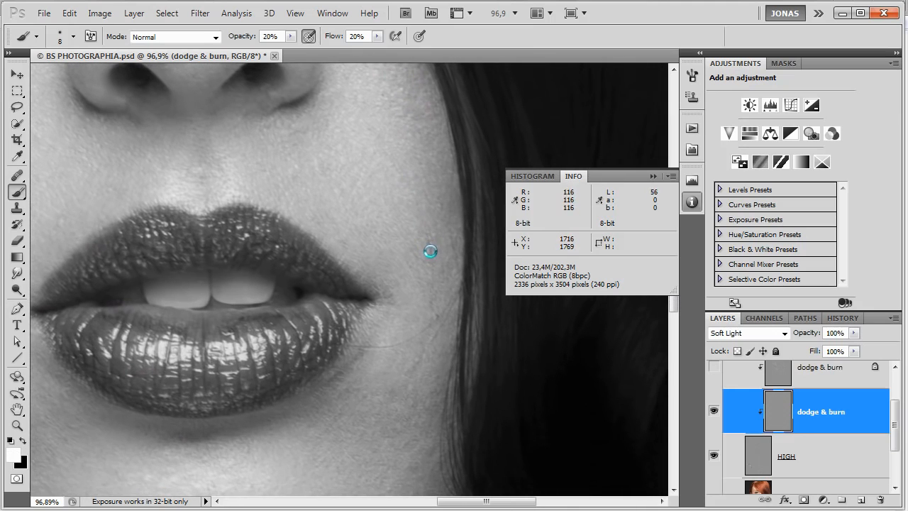
{"action": "mouse_move", "coordinate": [432, 254]}
{"action": "left_mouse_down"}
{"action": "mouse_move", "coordinate": [429, 245]}
{"action": "mouse_move", "coordinate": [457, 251]}
{"action": "left_mouse_up"}
Burn the tiny bright specks on the far cheek above the mouth's corner with a size 4 black brush, setting opacity and flow to 30%.
{"action": "key", "text": "x"}
{"action": "key", "text": "bracketleft"}
{"action": "key", "text": "bracketleft"}
{"action": "key", "text": "bracketleft"}
{"action": "key", "text": "bracketleft"}
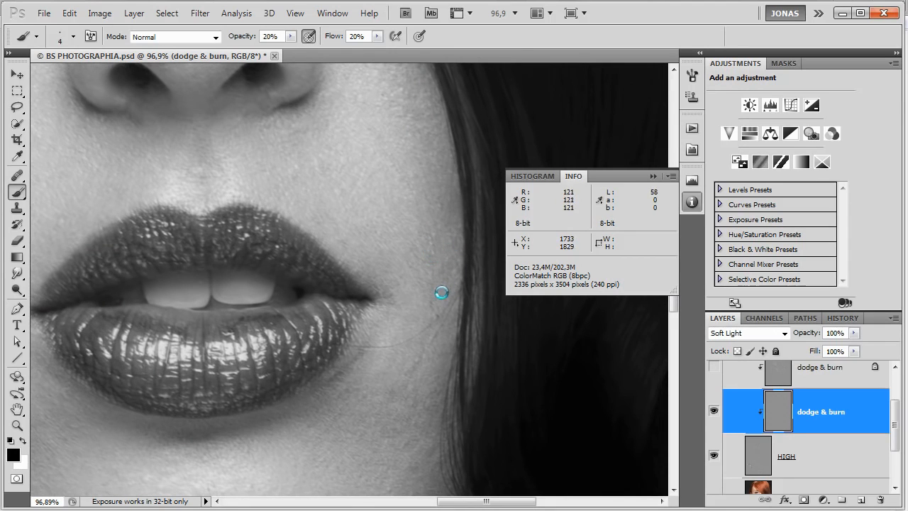
{"action": "scroll", "coordinate": [426, 181], "scroll_direction": "up", "scroll_amount": 6}
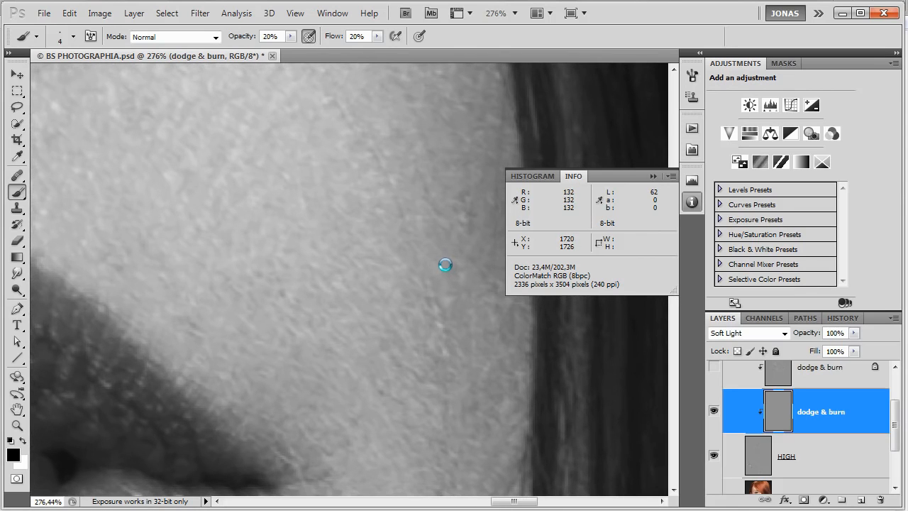
{"action": "left_click_drag", "start_coordinate": [438, 323], "coordinate": [447, 340]}
{"action": "left_click_drag", "start_coordinate": [452, 355], "coordinate": [443, 352]}
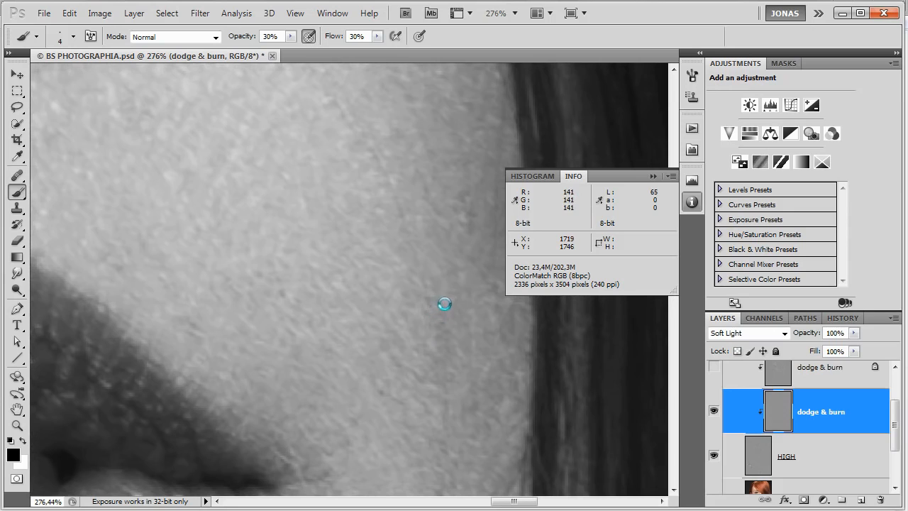
Refine the fine skin texture on the far cheek between the upper lip and the hair with alternating black and white strokes.
{"action": "left_click_drag", "start_coordinate": [463, 330], "coordinate": [479, 396]}
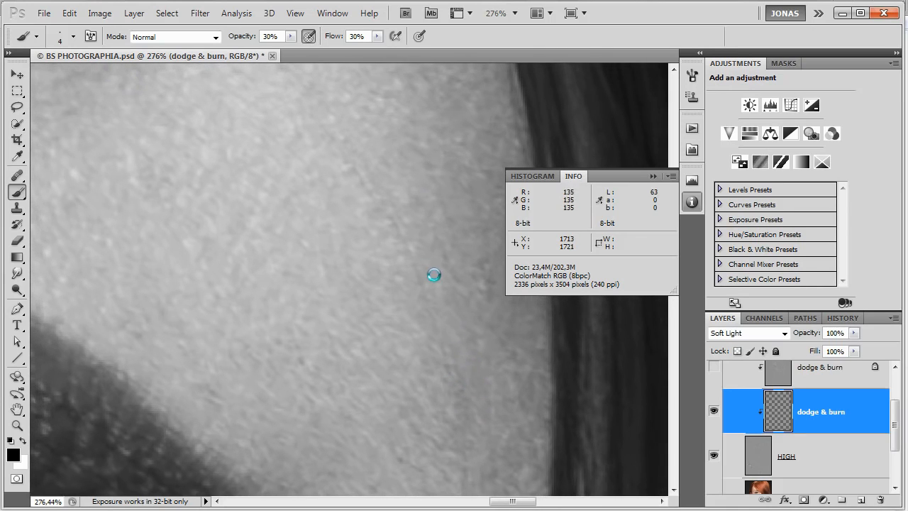
{"action": "key", "text": "x"}
{"action": "left_click_drag", "start_coordinate": [422, 300], "coordinate": [461, 337]}
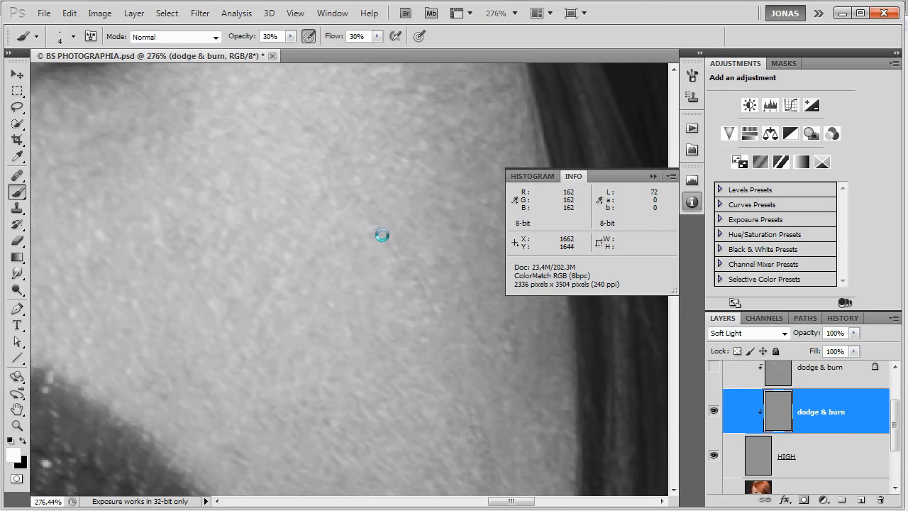
{"action": "key", "text": "x"}
{"action": "left_click_drag", "start_coordinate": [427, 294], "coordinate": [415, 273]}
{"action": "key", "text": "x"}
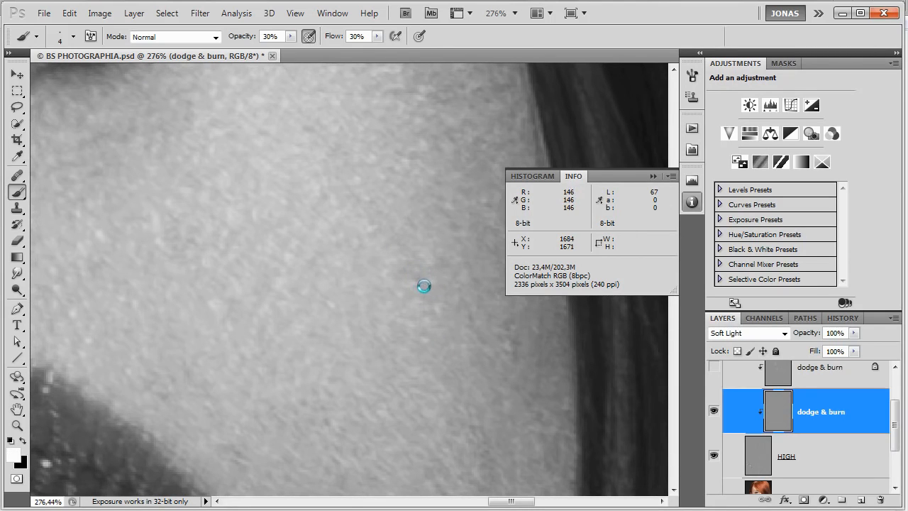
Burn the remaining bright specks farther up the far cheek in black, and switch back to white for its dark spots.
{"action": "key", "text": "x"}
{"action": "key", "text": "x"}
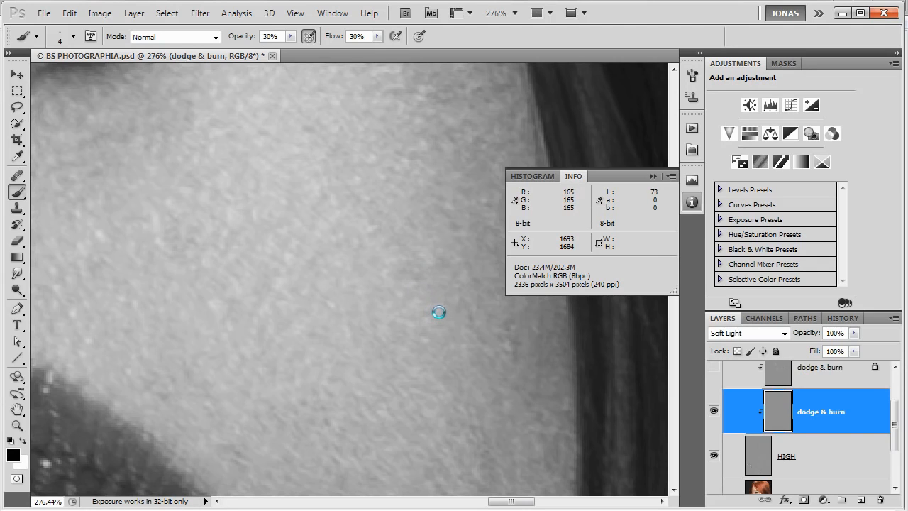
{"action": "left_click_drag", "start_coordinate": [456, 287], "coordinate": [478, 350]}
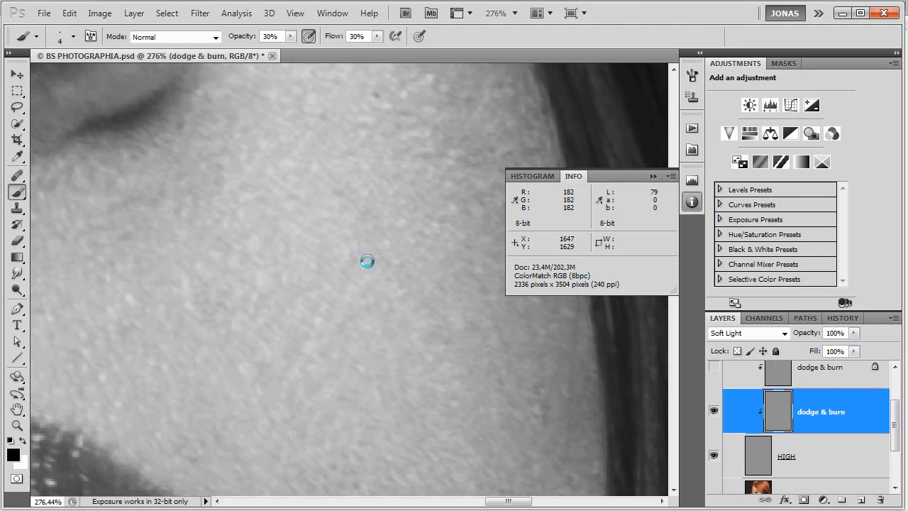
{"action": "key", "text": "x"}
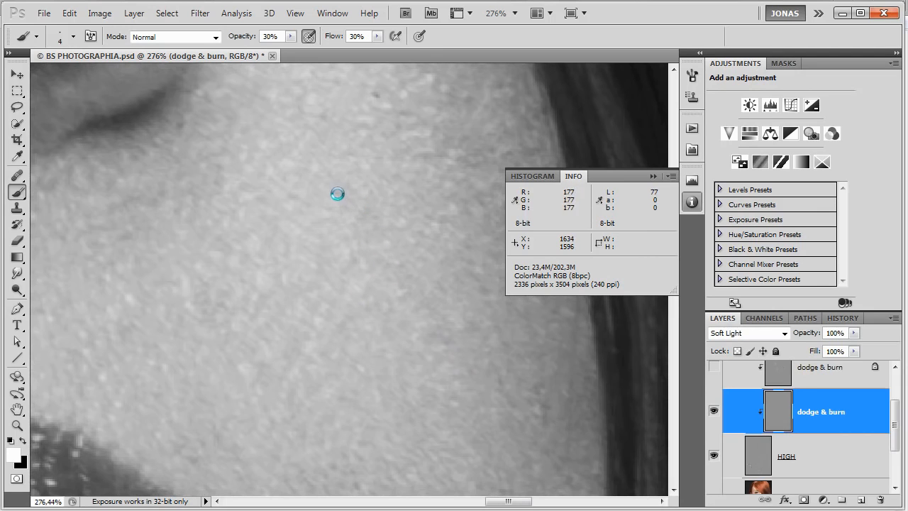
Dodge the dark spots on the far cheek along the hair edge in white, lowering brush opacity and flow to 20%.
{"action": "left_click_drag", "start_coordinate": [430, 383], "coordinate": [384, 251]}
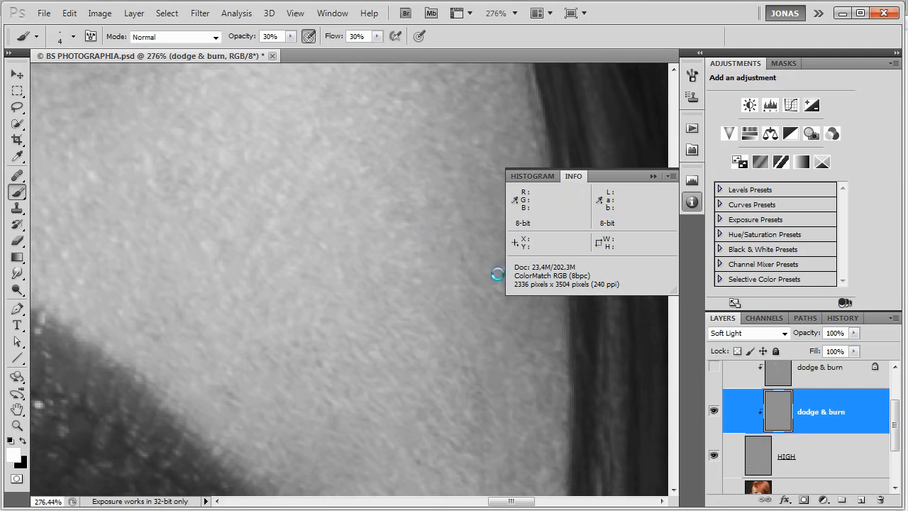
{"action": "left_click_drag", "start_coordinate": [493, 280], "coordinate": [472, 396]}
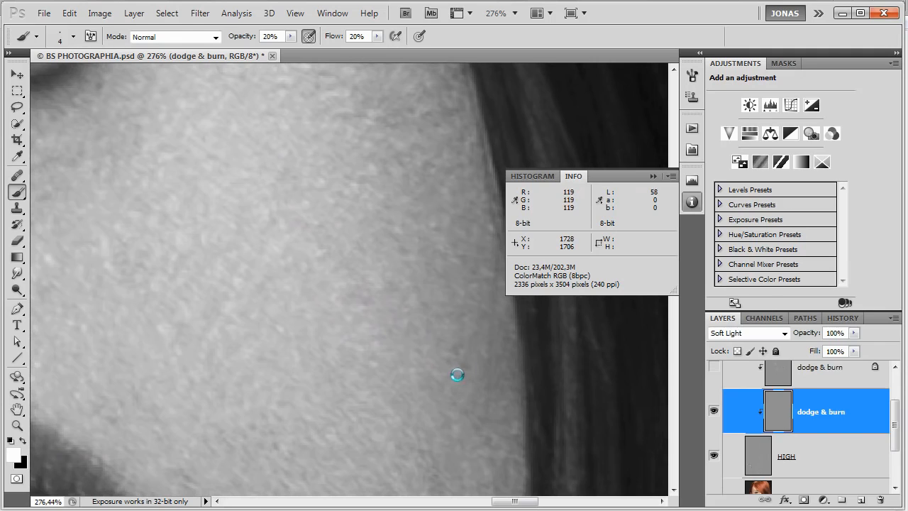
{"action": "mouse_move", "coordinate": [464, 352]}
{"action": "left_mouse_down"}
{"action": "mouse_move", "coordinate": [457, 347]}
{"action": "mouse_move", "coordinate": [462, 373]}
{"action": "left_mouse_up"}
{"action": "key", "text": "x"}
{"action": "scroll", "coordinate": [466, 376], "scroll_direction": "down", "scroll_amount": 5}
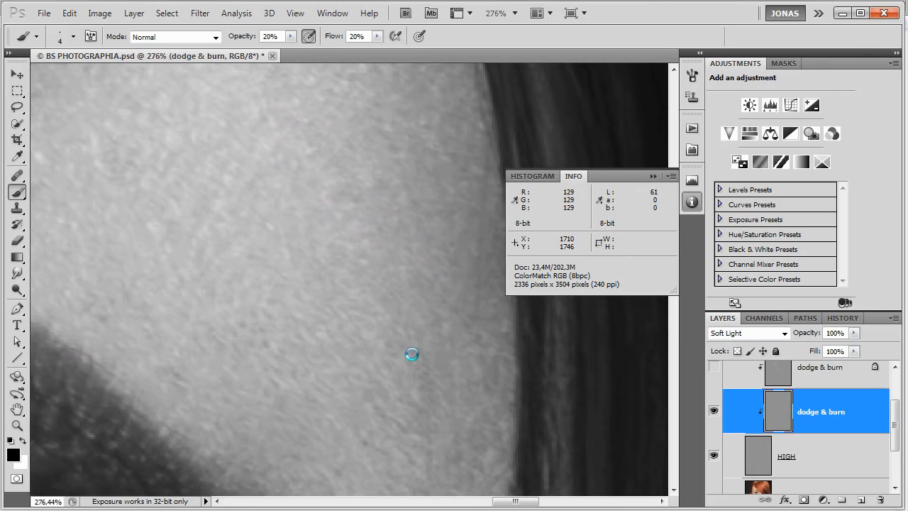
{"action": "key", "text": "x"}
{"action": "left_click_drag", "start_coordinate": [411, 357], "coordinate": [419, 333]}
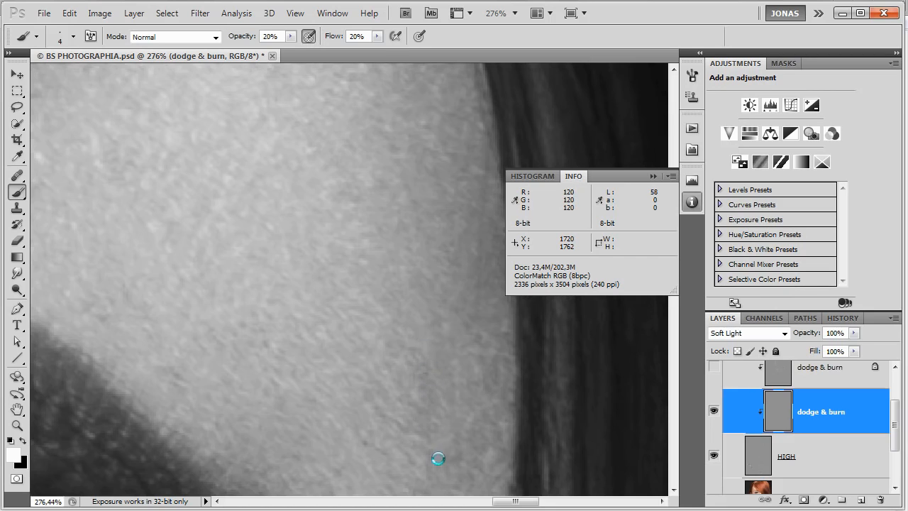
Even out the shaded skin between the mouth's corner and the hair on the far cheek with alternating white and black strokes.
{"action": "scroll", "coordinate": [431, 426], "scroll_direction": "down", "scroll_amount": 3}
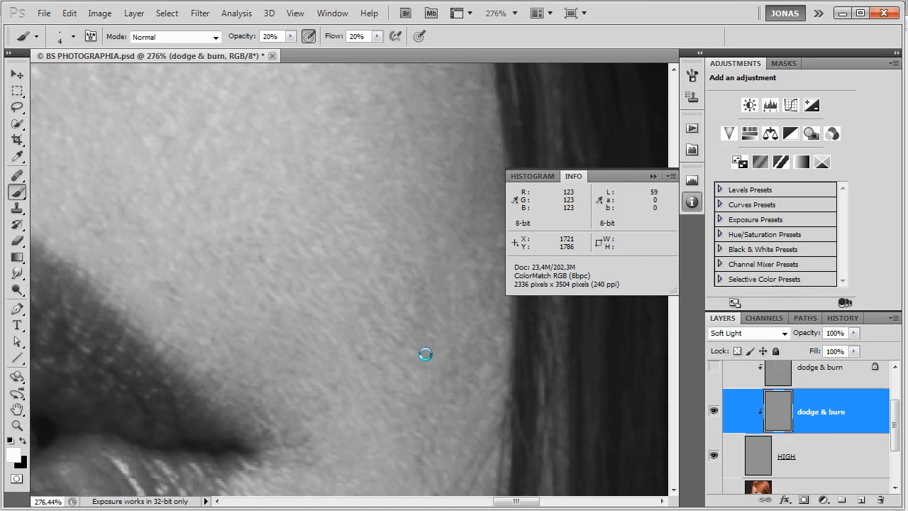
{"action": "left_click", "coordinate": [411, 334]}
{"action": "key", "text": "x"}
{"action": "left_click", "coordinate": [446, 275]}
{"action": "left_click_drag", "start_coordinate": [477, 247], "coordinate": [466, 315]}
{"action": "key", "text": "x"}
{"action": "left_click", "coordinate": [455, 303]}
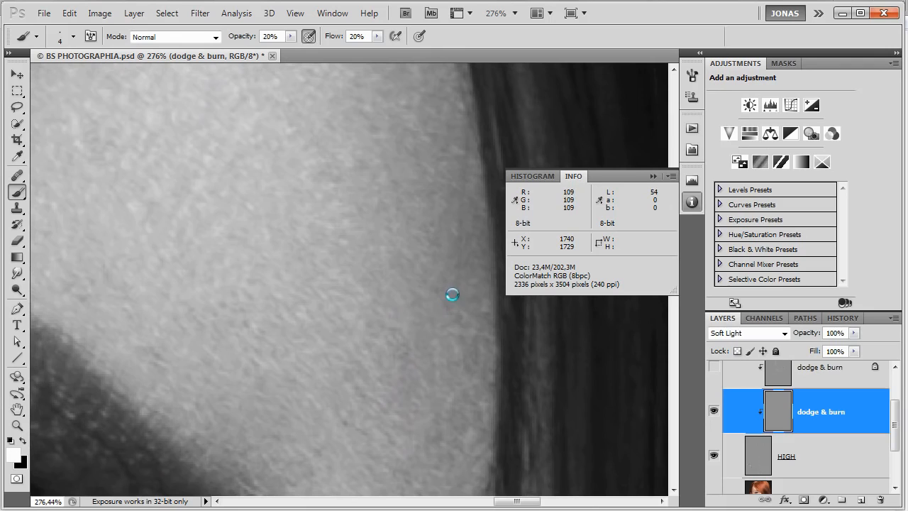
{"action": "left_click", "coordinate": [464, 215]}
{"action": "left_click", "coordinate": [477, 217]}
{"action": "scroll", "coordinate": [434, 408], "scroll_direction": "down", "scroll_amount": 5}
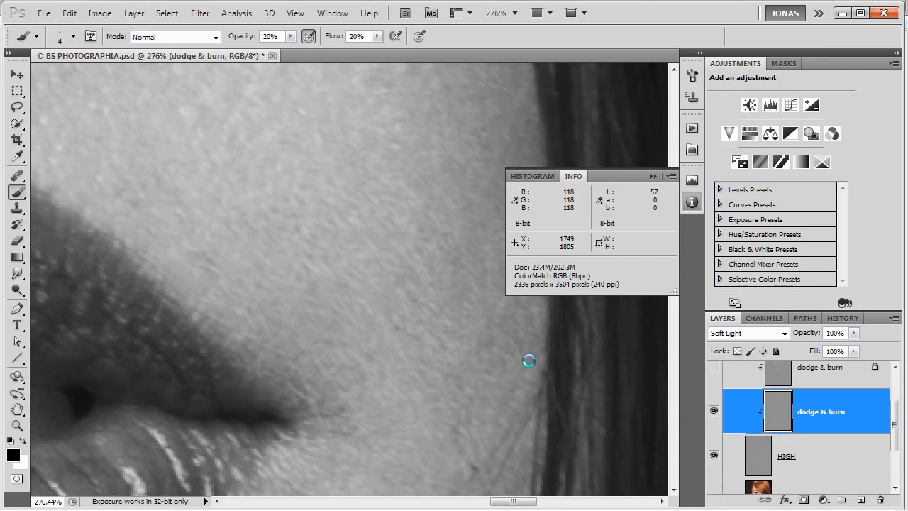
Compare the whole portrait with the clipped dodge & burn layer hidden and shown.
{"action": "key", "text": "ctrl+minus"}
{"action": "key", "text": "ctrl+minus"}
{"action": "key", "text": "ctrl+minus"}
{"action": "key", "text": "ctrl+minus"}
{"action": "key", "text": "ctrl+minus"}
{"action": "key", "text": "ctrl+minus"}
{"action": "key", "text": "ctrl+minus"}
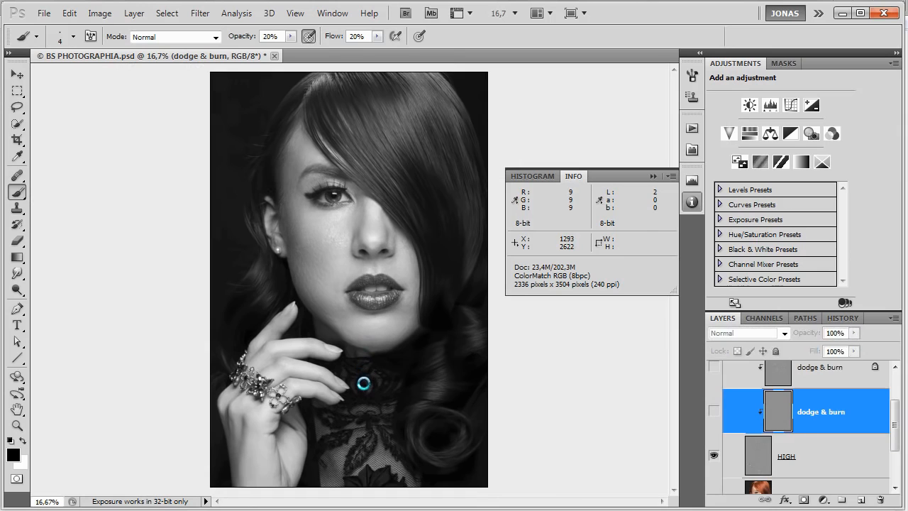
{"action": "key", "text": "ctrl+plus"}
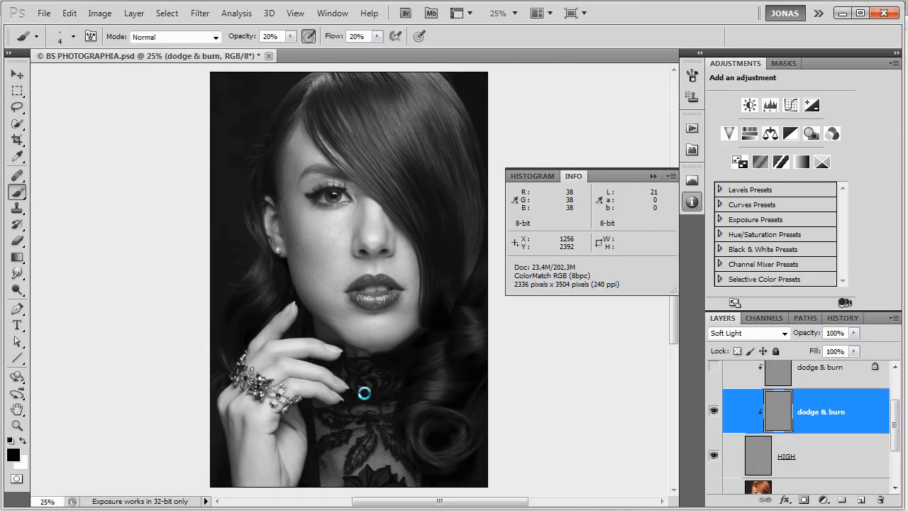
Dodge the small dark spots on the middle of the near cheek, level with the upper lip, with the size 4 white brush.
{"action": "key", "text": "ctrl+plus"}
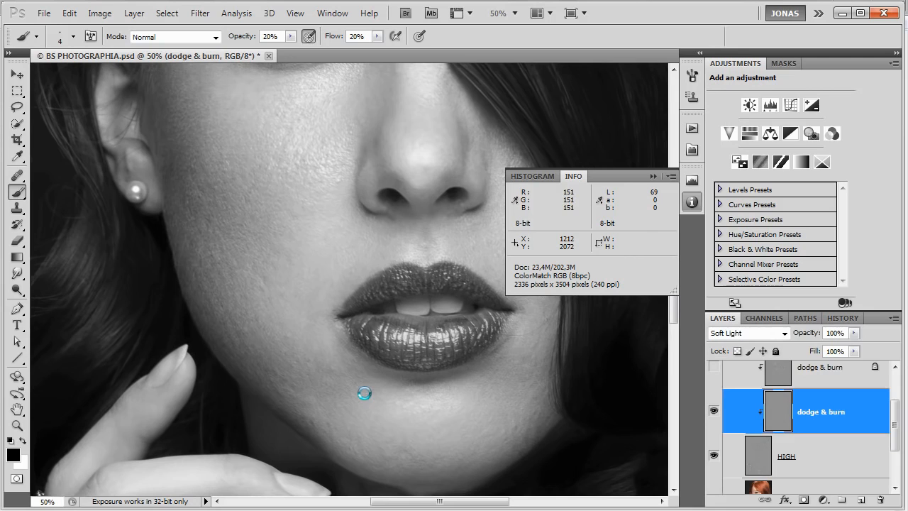
{"action": "key", "text": "x"}
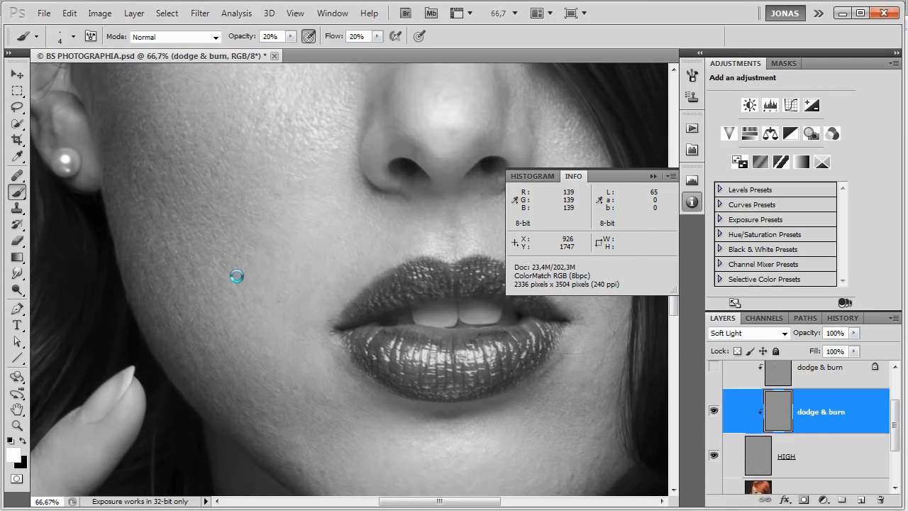
{"action": "left_click_drag", "start_coordinate": [236, 275], "coordinate": [245, 309]}
{"action": "key", "text": "x"}
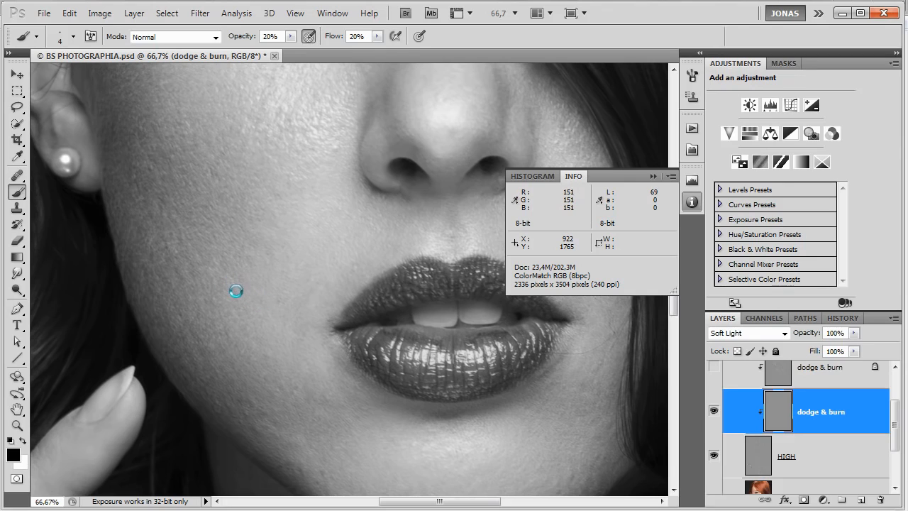
{"action": "key", "text": "x"}
{"action": "left_click_drag", "start_coordinate": [234, 293], "coordinate": [241, 296]}
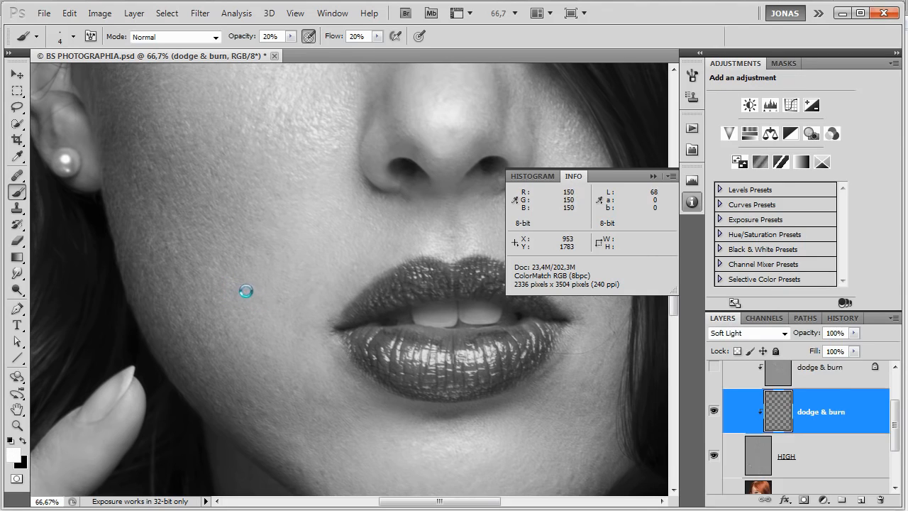
{"action": "key", "text": "x"}
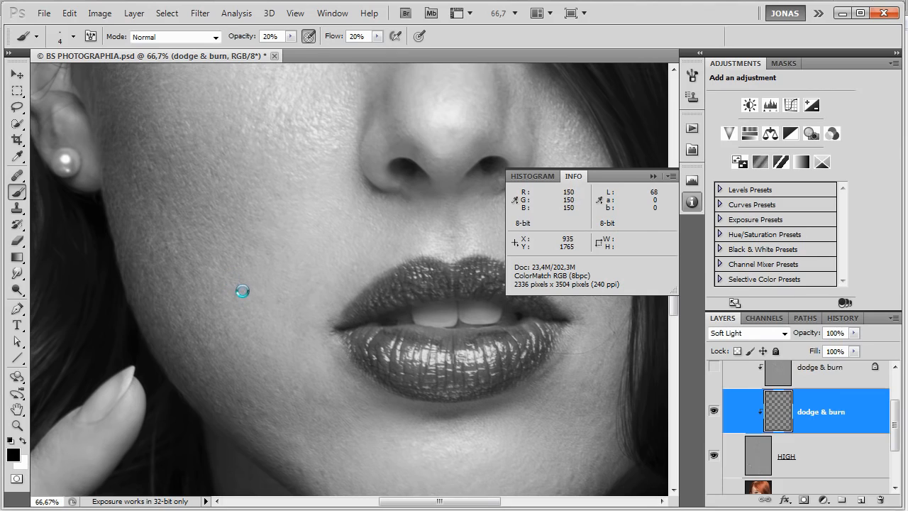
Enlarge the brush to size 10 and dodge the dark patches across the near cheek toward the mouth's corner in white.
{"action": "key", "text": "bracketright"}
{"action": "key", "text": "bracketright"}
{"action": "key", "text": "bracketright"}
{"action": "key", "text": "bracketright"}
{"action": "key", "text": "bracketright"}
{"action": "key", "text": "bracketright"}
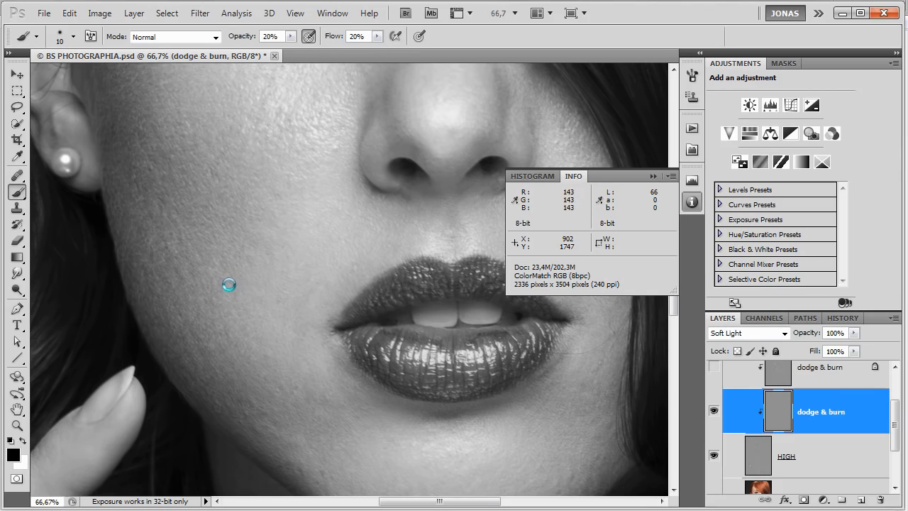
{"action": "key", "text": "x"}
{"action": "left_click_drag", "start_coordinate": [230, 281], "coordinate": [244, 288]}
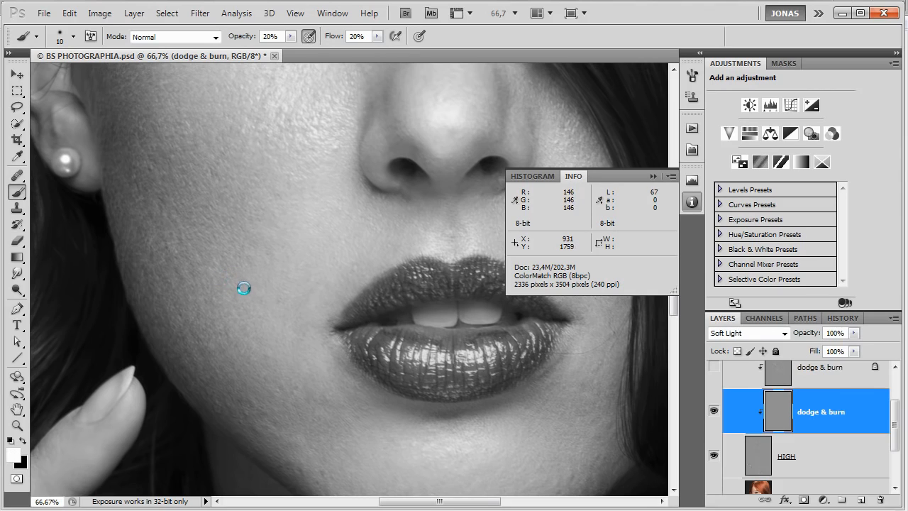
{"action": "key", "text": "x"}
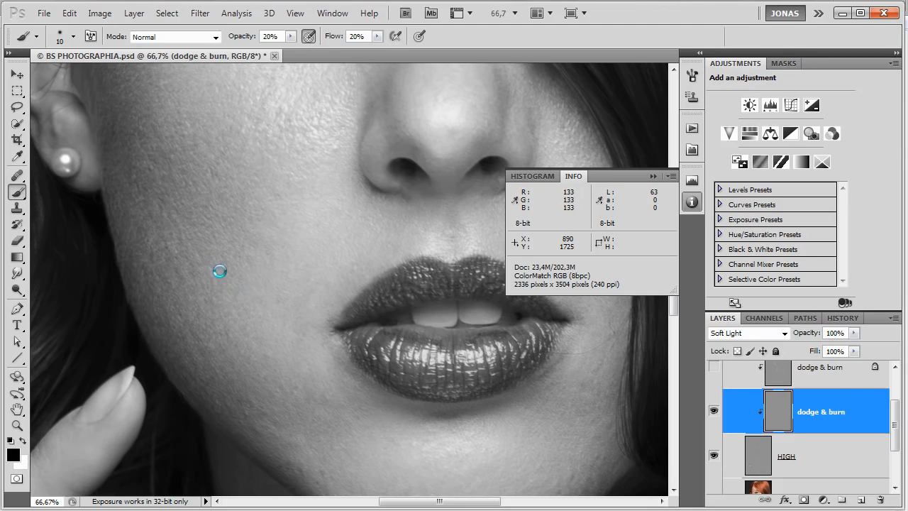
{"action": "key", "text": "x"}
{"action": "mouse_move", "coordinate": [207, 269]}
{"action": "left_mouse_down"}
{"action": "mouse_move", "coordinate": [243, 248]}
{"action": "mouse_move", "coordinate": [251, 266]}
{"action": "mouse_move", "coordinate": [296, 273]}
{"action": "mouse_move", "coordinate": [288, 280]}
{"action": "mouse_move", "coordinate": [251, 253]}
{"action": "mouse_move", "coordinate": [267, 256]}
{"action": "mouse_move", "coordinate": [298, 294]}
{"action": "left_mouse_up"}
{"action": "key", "text": "x"}
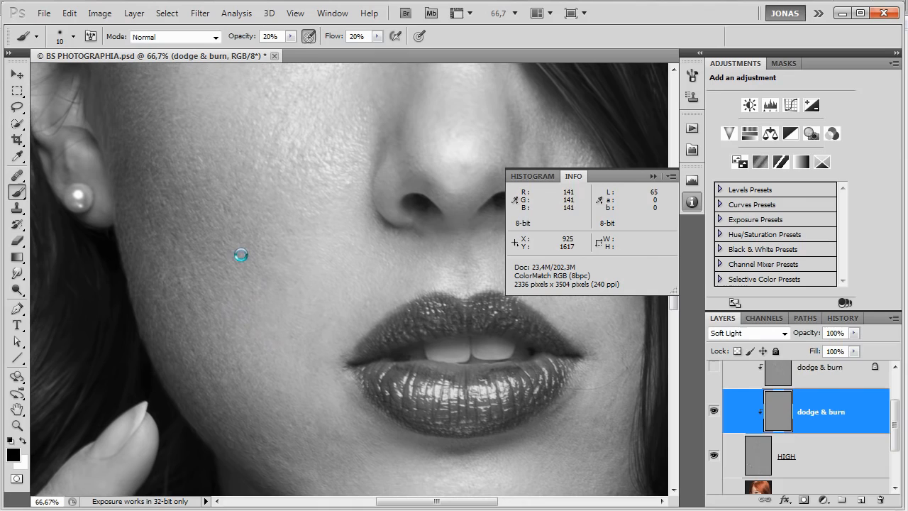
Dodge the dark spots on the near cheek's lower edge along the jaw and level with the upper lip in white.
{"action": "key", "text": "x"}
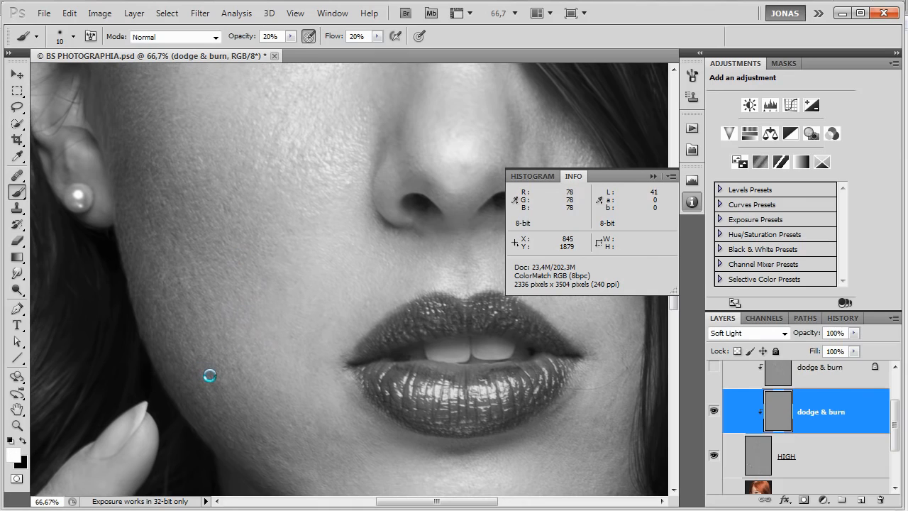
{"action": "left_click_drag", "start_coordinate": [211, 377], "coordinate": [217, 393]}
{"action": "key", "text": "x"}
{"action": "key", "text": "x"}
{"action": "key", "text": "x"}
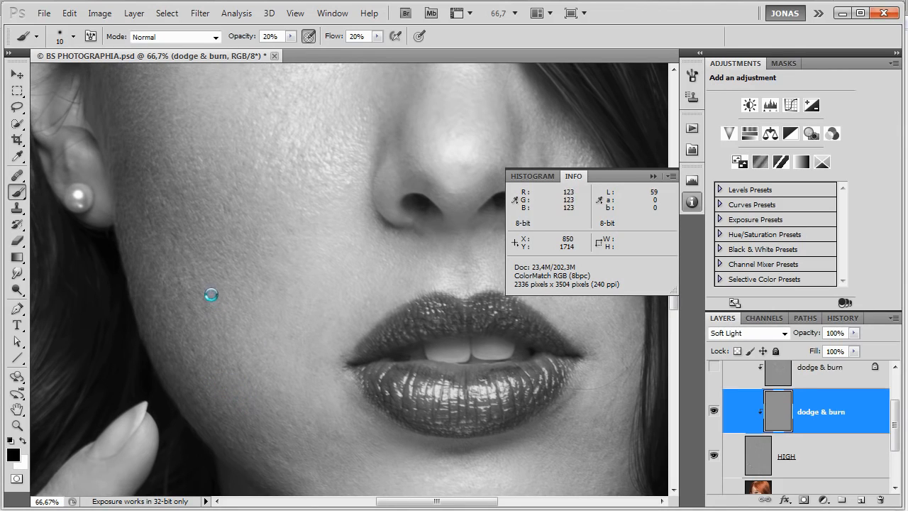
{"action": "key", "text": "x"}
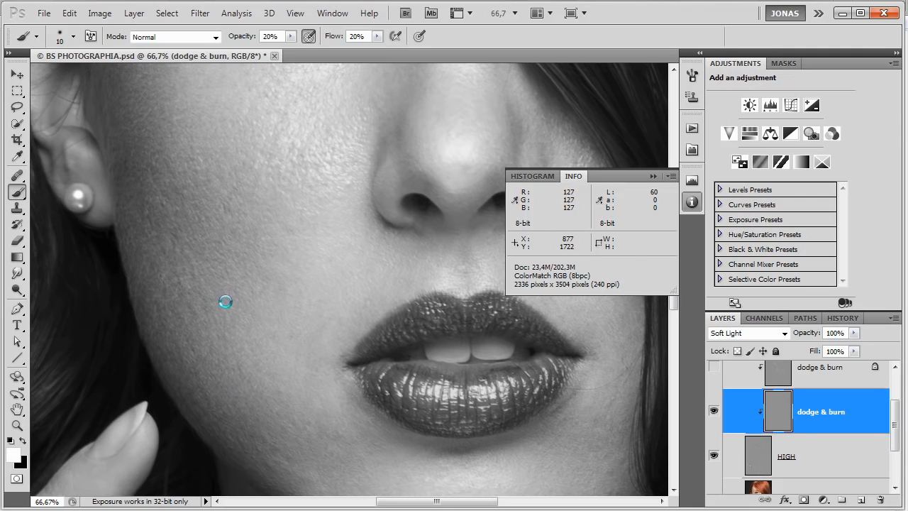
{"action": "mouse_move", "coordinate": [207, 311]}
{"action": "left_mouse_down"}
{"action": "mouse_move", "coordinate": [215, 292]}
{"action": "mouse_move", "coordinate": [197, 277]}
{"action": "mouse_move", "coordinate": [235, 312]}
{"action": "left_mouse_up"}
{"action": "key", "text": "x"}
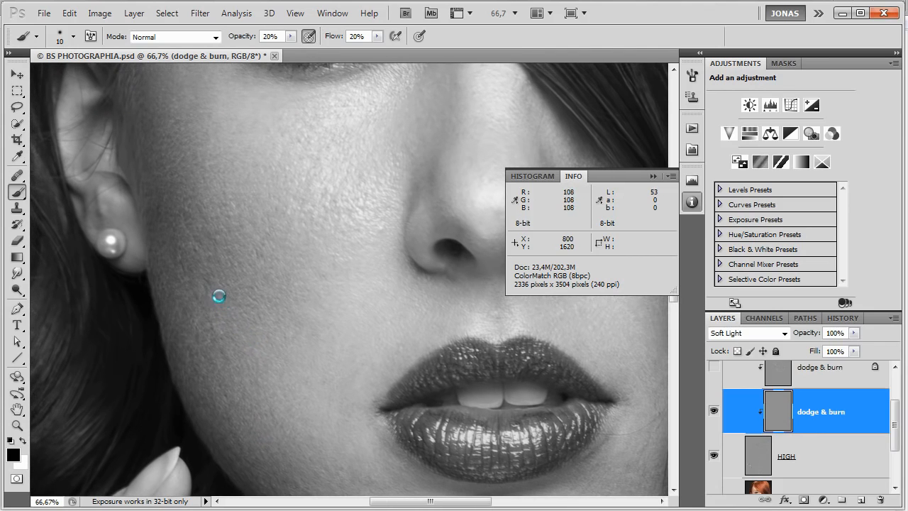
Dodge the dark spots in the shaded part of the near cheek beside the ear in white.
{"action": "key", "text": "x"}
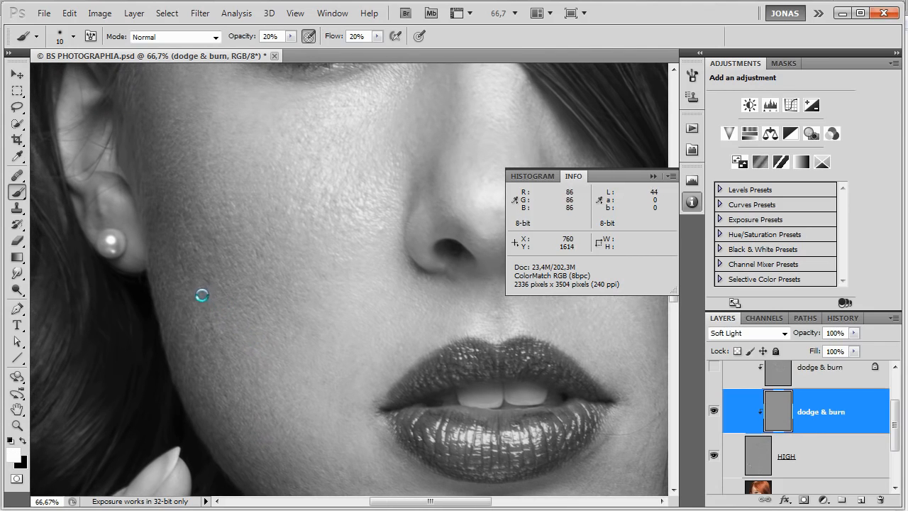
{"action": "left_click", "coordinate": [206, 222]}
{"action": "left_click_drag", "start_coordinate": [254, 224], "coordinate": [261, 229]}
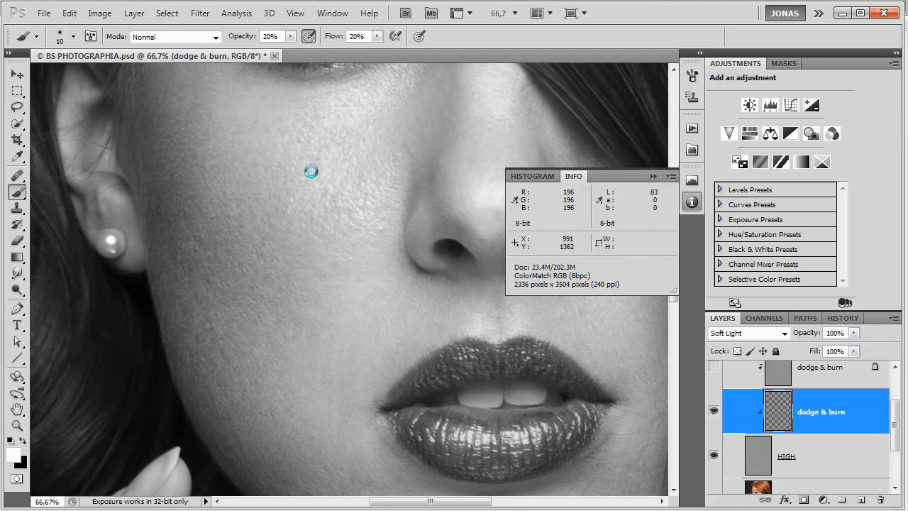
Smooth the uneven texture in the near cheek's highlight beside the nose with dodge and burn strokes.
{"action": "key", "text": "x"}
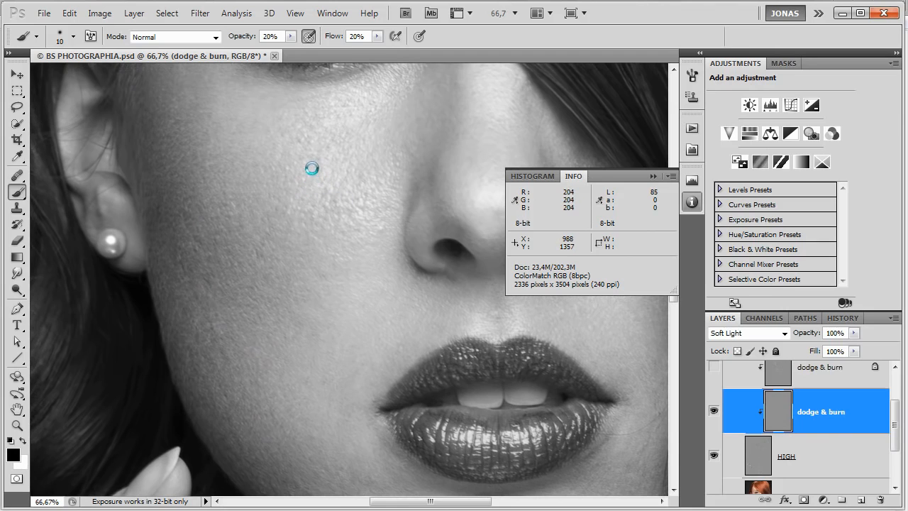
{"action": "key", "text": "x"}
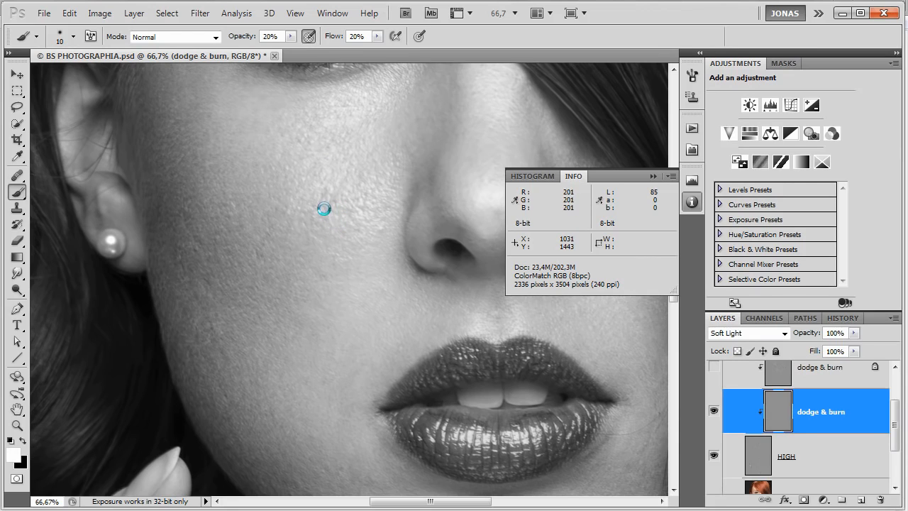
{"action": "mouse_move", "coordinate": [351, 218]}
{"action": "left_mouse_down"}
{"action": "mouse_move", "coordinate": [337, 209]}
{"action": "mouse_move", "coordinate": [365, 207]}
{"action": "left_mouse_up"}
{"action": "key", "text": "x"}
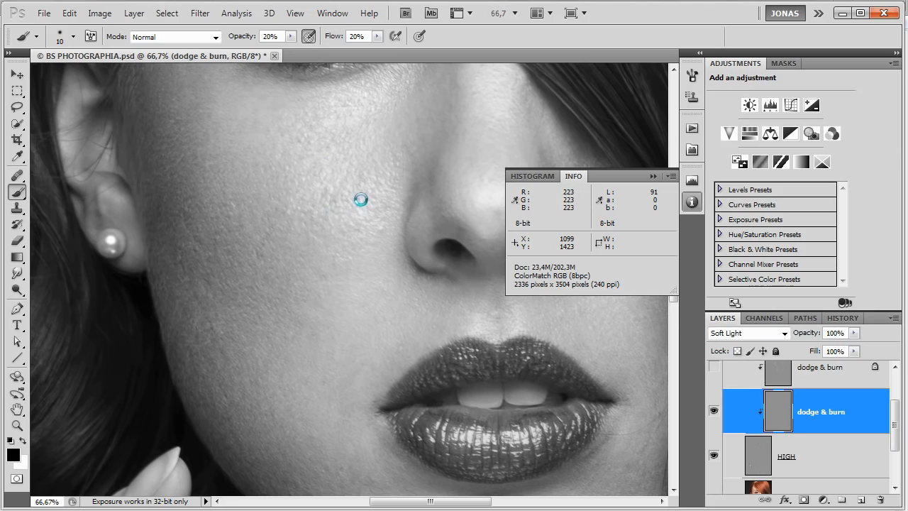
{"action": "key", "text": "x"}
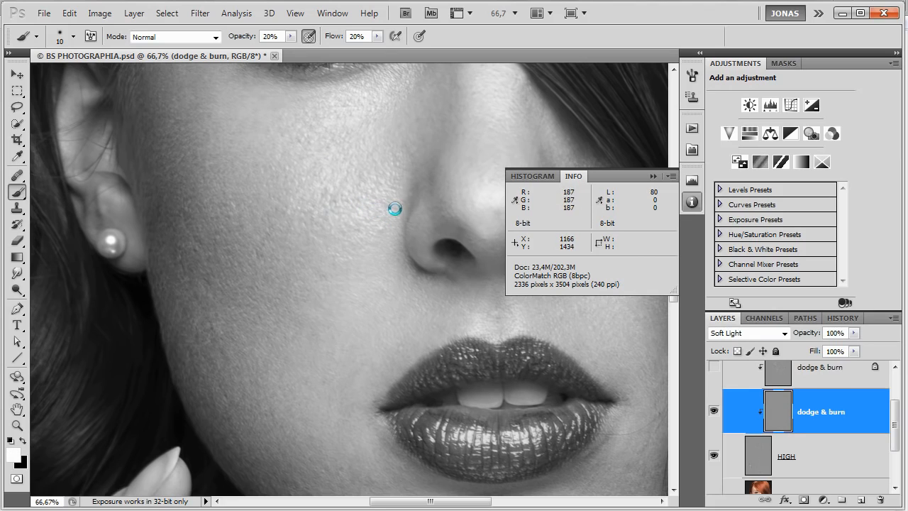
Dodge the dark spots along the side and bridge of the nose and on the cheek under the eye in white.
{"action": "scroll", "coordinate": [395, 213], "scroll_direction": "up", "scroll_amount": 4}
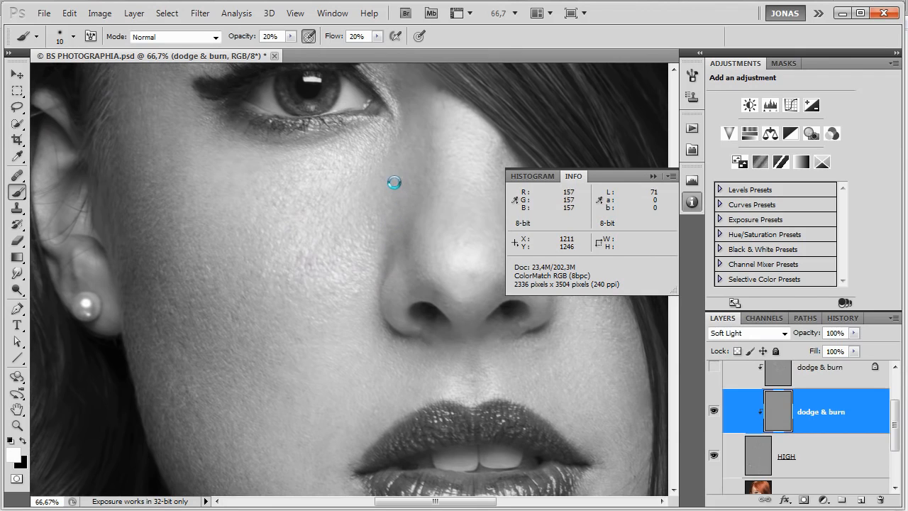
{"action": "left_click_drag", "start_coordinate": [398, 204], "coordinate": [371, 249]}
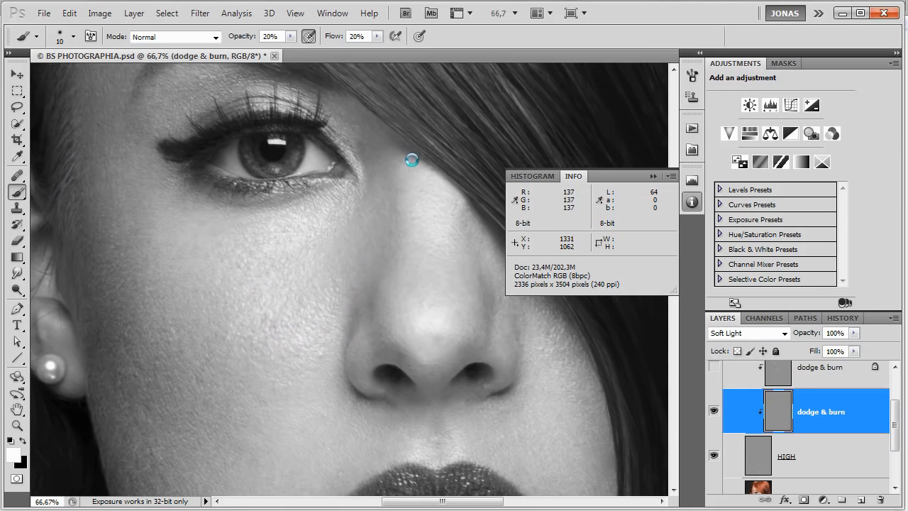
{"action": "mouse_move", "coordinate": [416, 182]}
{"action": "left_mouse_down"}
{"action": "mouse_move", "coordinate": [420, 251]}
{"action": "mouse_move", "coordinate": [445, 269]}
{"action": "left_mouse_up"}
{"action": "left_click_drag", "start_coordinate": [390, 248], "coordinate": [425, 254]}
{"action": "left_click_drag", "start_coordinate": [253, 238], "coordinate": [259, 243]}
Dodge the larger dark patches on the near cheek between the earring and nose in white, reducing the brush from size 19 to 12.
{"action": "key", "text": "x"}
{"action": "key", "text": "bracketright"}
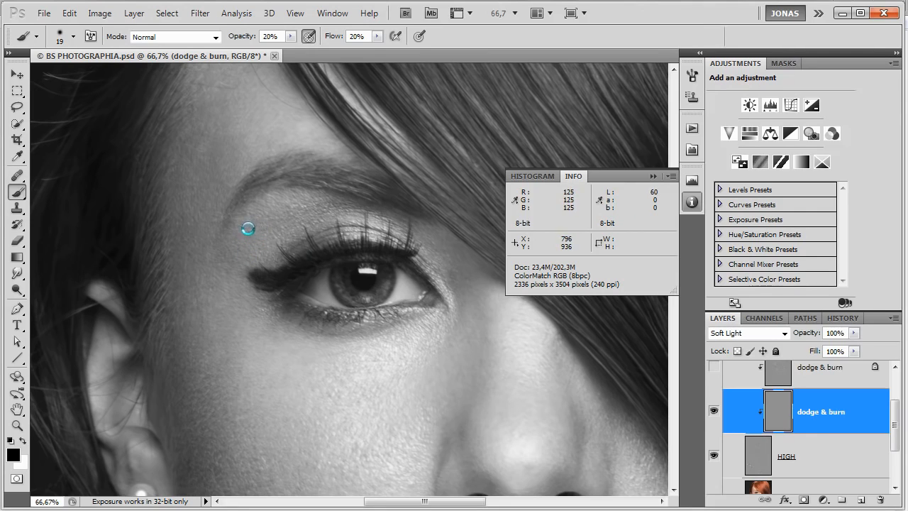
{"action": "key", "text": "x"}
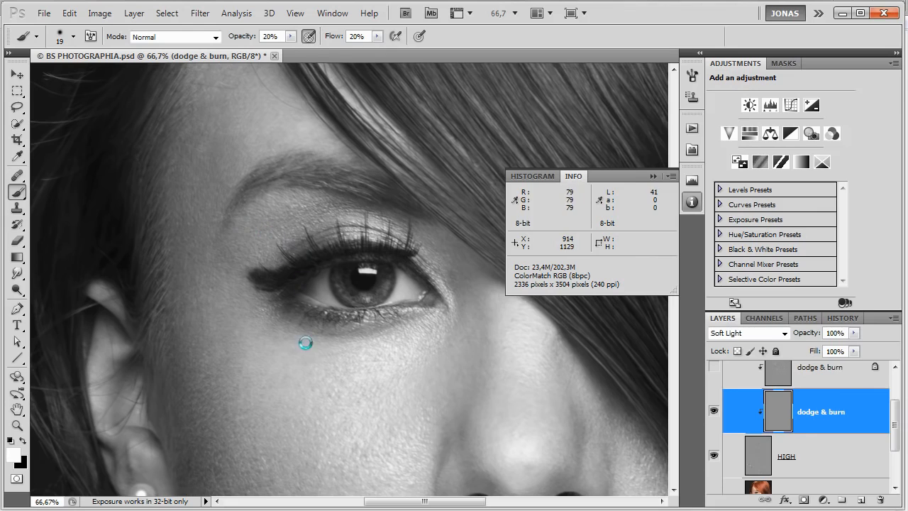
{"action": "scroll", "coordinate": [300, 262], "scroll_direction": "down", "scroll_amount": 4}
{"action": "key", "text": "bracketleft"}
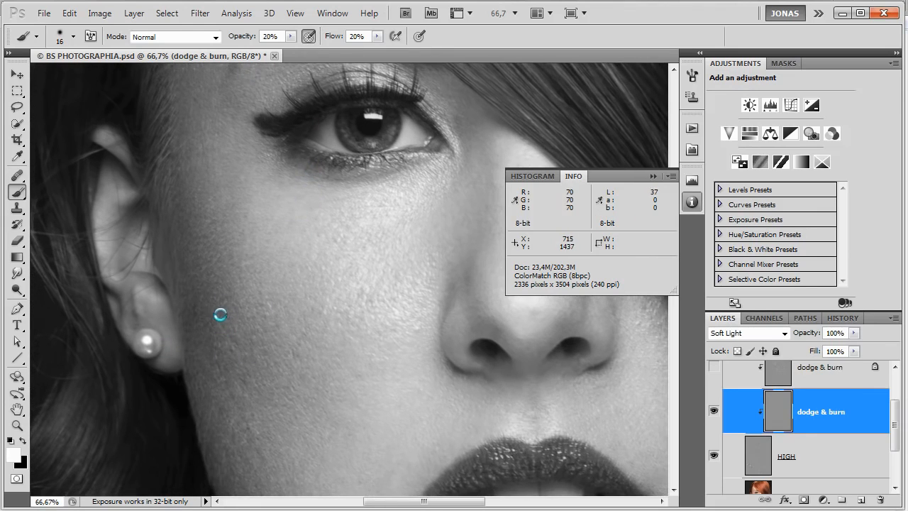
{"action": "mouse_move", "coordinate": [235, 330]}
{"action": "left_mouse_down"}
{"action": "mouse_move", "coordinate": [228, 298]}
{"action": "mouse_move", "coordinate": [267, 292]}
{"action": "mouse_move", "coordinate": [257, 242]}
{"action": "left_mouse_up"}
{"action": "key", "text": "bracketleft"}
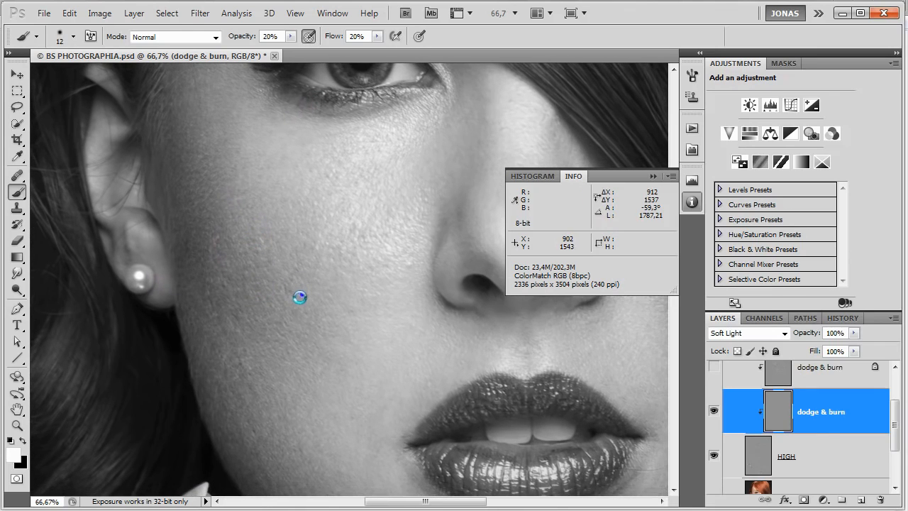
{"action": "mouse_move", "coordinate": [293, 298]}
{"action": "left_mouse_down"}
{"action": "mouse_move", "coordinate": [287, 292]}
{"action": "mouse_move", "coordinate": [301, 288]}
{"action": "left_mouse_up"}
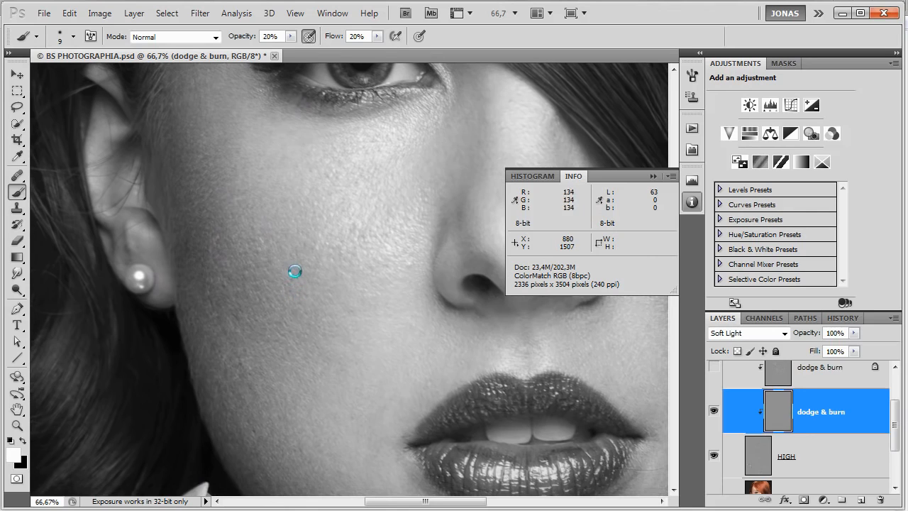
Dodge the dark spots on the lower near cheek between the earring and mouth in white with a size 14 brush.
{"action": "left_click_drag", "start_coordinate": [315, 350], "coordinate": [308, 263]}
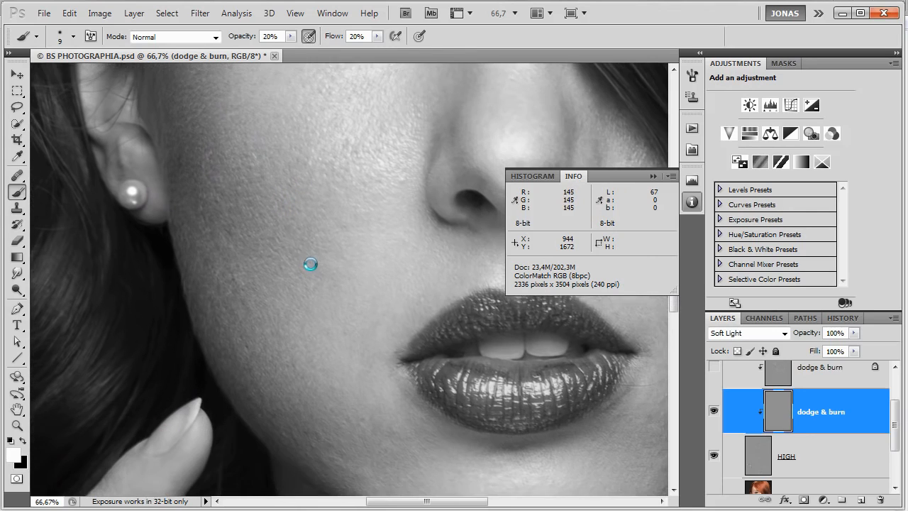
{"action": "mouse_move", "coordinate": [271, 343]}
{"action": "left_mouse_down"}
{"action": "mouse_move", "coordinate": [256, 375]}
{"action": "mouse_move", "coordinate": [251, 368]}
{"action": "mouse_move", "coordinate": [265, 392]}
{"action": "left_mouse_up"}
{"action": "left_click_drag", "start_coordinate": [262, 391], "coordinate": [251, 370]}
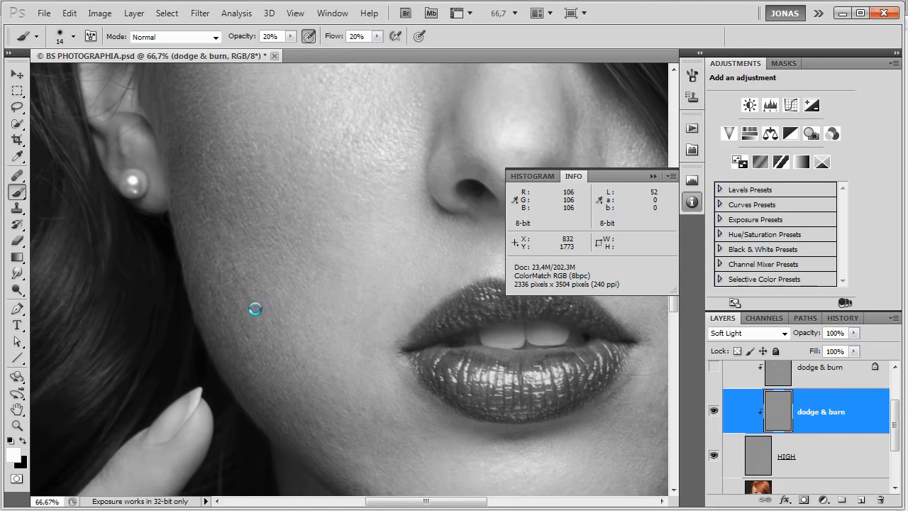
{"action": "left_click_drag", "start_coordinate": [248, 310], "coordinate": [252, 303]}
{"action": "left_click_drag", "start_coordinate": [263, 340], "coordinate": [279, 316]}
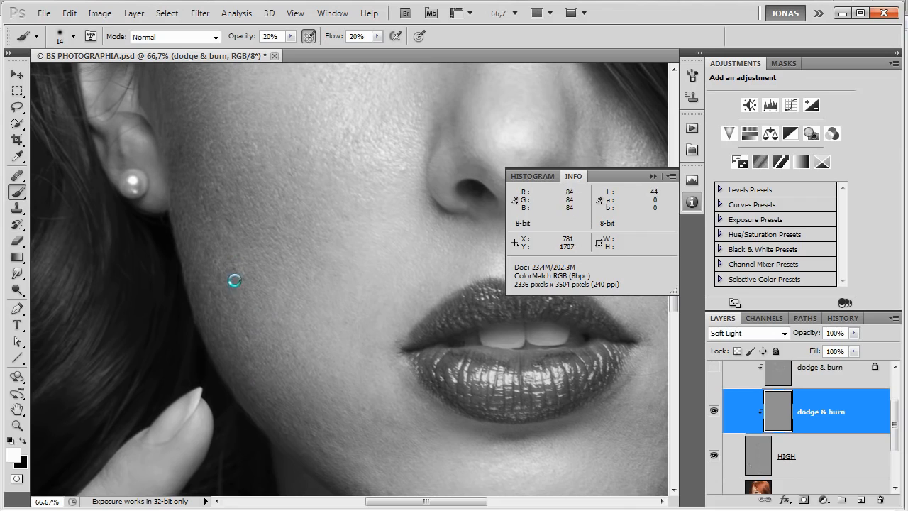
{"action": "left_click_drag", "start_coordinate": [233, 282], "coordinate": [226, 253]}
{"action": "left_click_drag", "start_coordinate": [213, 218], "coordinate": [201, 201]}
{"action": "mouse_move", "coordinate": [244, 229]}
{"action": "left_mouse_down"}
{"action": "mouse_move", "coordinate": [229, 203]}
{"action": "mouse_move", "coordinate": [239, 178]}
{"action": "mouse_move", "coordinate": [243, 206]}
{"action": "left_mouse_up"}
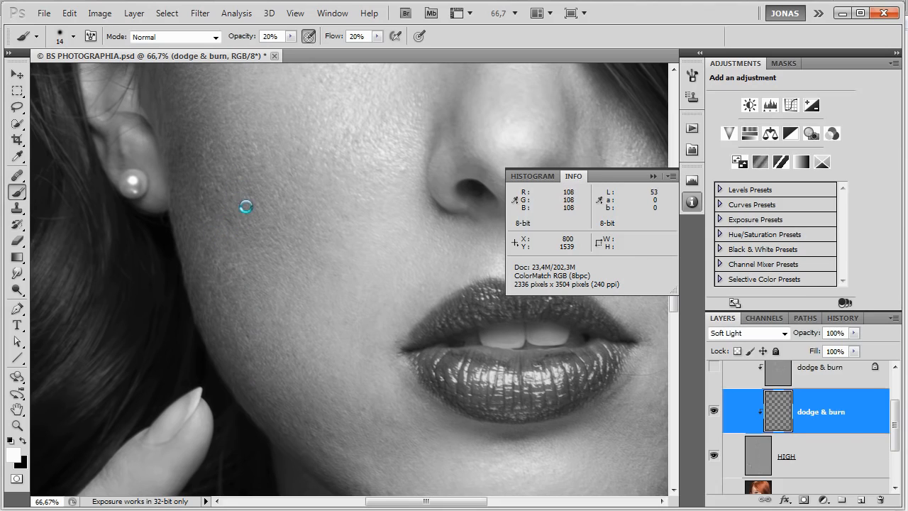
Even the light and dark spots along the outer edge of the near cheek, alternating black and white strokes.
{"action": "key", "text": "x"}
{"action": "scroll", "coordinate": [248, 226], "scroll_direction": "down", "scroll_amount": 1}
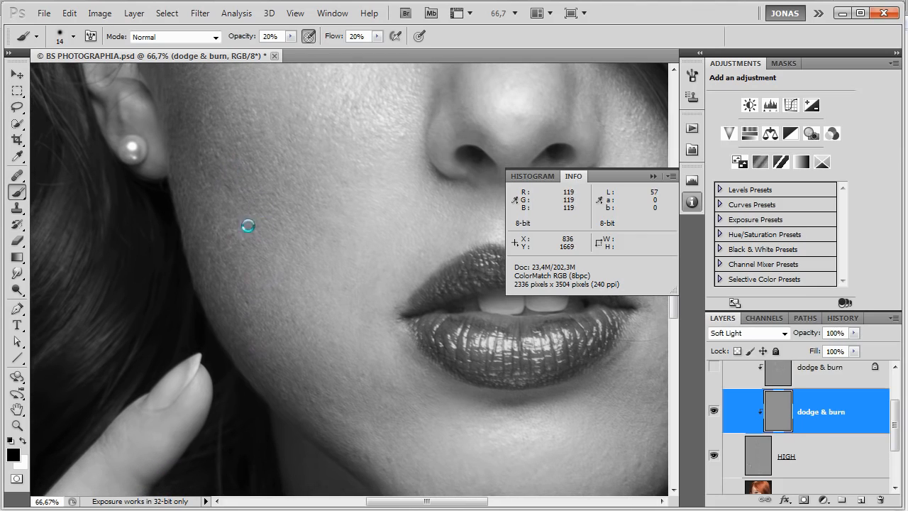
{"action": "key", "text": "x"}
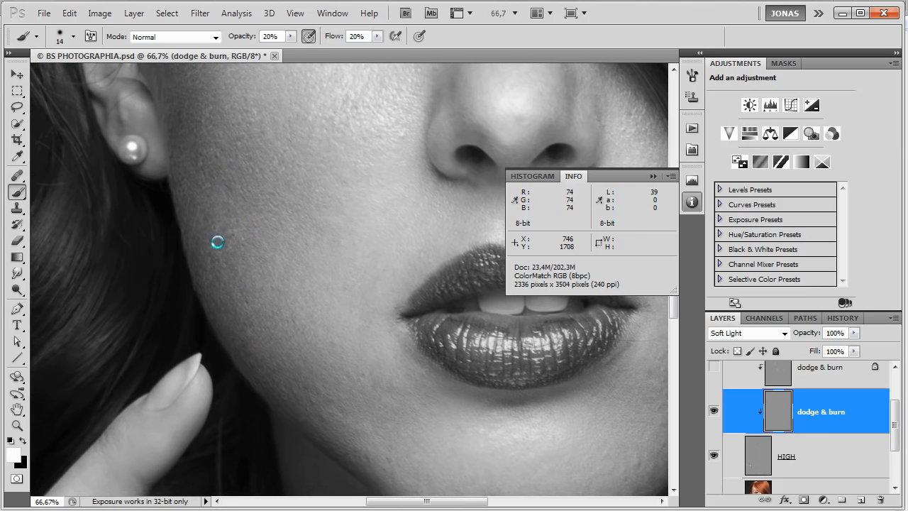
{"action": "left_click_drag", "start_coordinate": [227, 263], "coordinate": [226, 257]}
{"action": "key", "text": "x"}
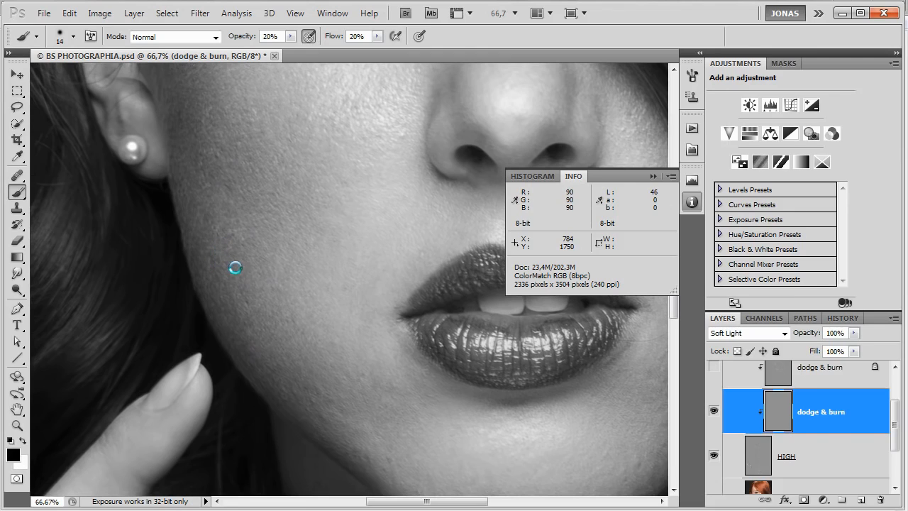
{"action": "key", "text": "x"}
{"action": "mouse_move", "coordinate": [210, 260]}
{"action": "left_mouse_down"}
{"action": "mouse_move", "coordinate": [218, 254]}
{"action": "mouse_move", "coordinate": [195, 266]}
{"action": "mouse_move", "coordinate": [195, 249]}
{"action": "mouse_move", "coordinate": [197, 271]}
{"action": "mouse_move", "coordinate": [193, 253]}
{"action": "mouse_move", "coordinate": [205, 259]}
{"action": "mouse_move", "coordinate": [197, 242]}
{"action": "mouse_move", "coordinate": [232, 281]}
{"action": "mouse_move", "coordinate": [215, 282]}
{"action": "mouse_move", "coordinate": [193, 265]}
{"action": "left_mouse_up"}
Even the spots on the near jaw below the lip corner with short black and white strokes.
{"action": "left_click_drag", "start_coordinate": [314, 378], "coordinate": [276, 320]}
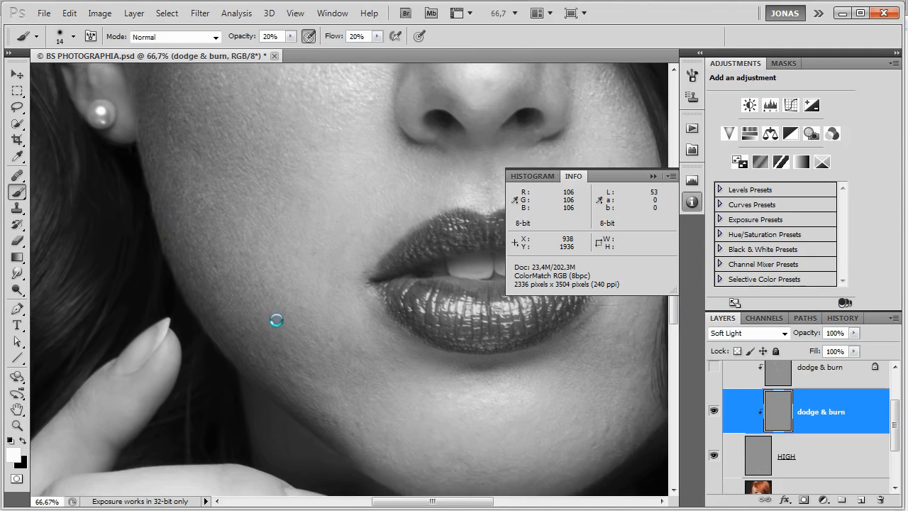
{"action": "left_click", "coordinate": [308, 379]}
{"action": "key", "text": "x"}
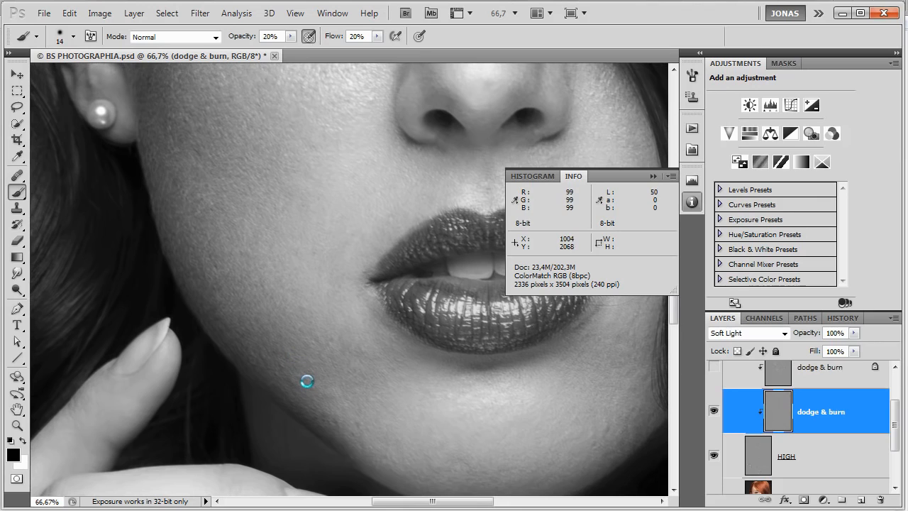
{"action": "left_click", "coordinate": [323, 389]}
{"action": "left_click", "coordinate": [337, 390]}
{"action": "left_click", "coordinate": [354, 363]}
{"action": "key", "text": "x"}
{"action": "left_click", "coordinate": [363, 353]}
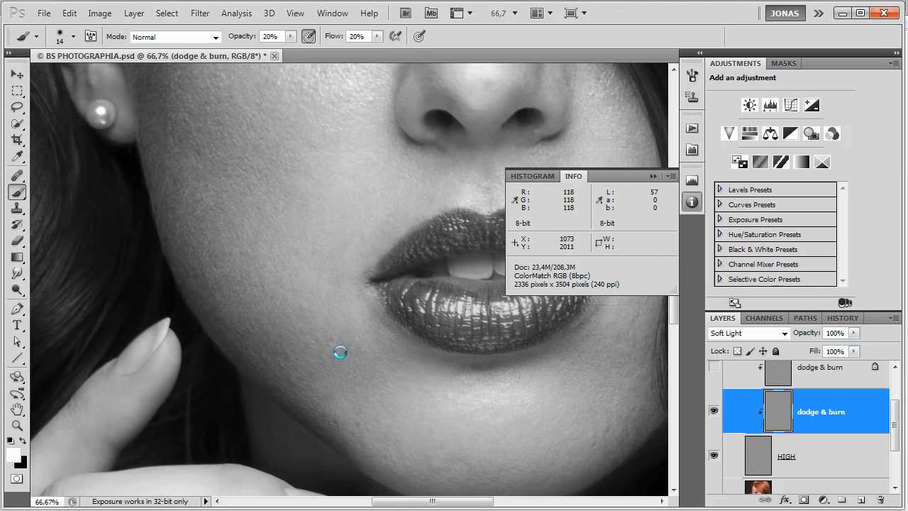
{"action": "left_click", "coordinate": [344, 348]}
Even the spots along the lower edge of the jaw and chin, alternating white and black brush dabs.
{"action": "left_click_drag", "start_coordinate": [356, 407], "coordinate": [354, 360]}
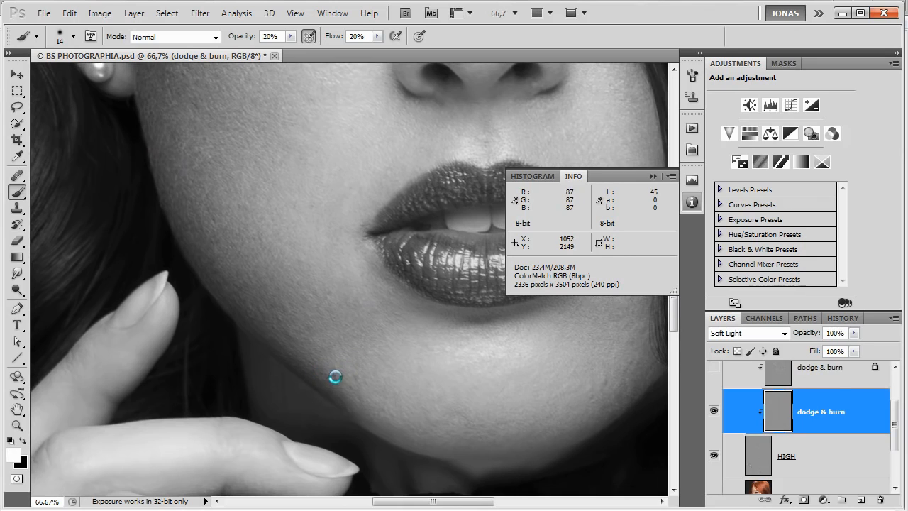
{"action": "left_click", "coordinate": [349, 386]}
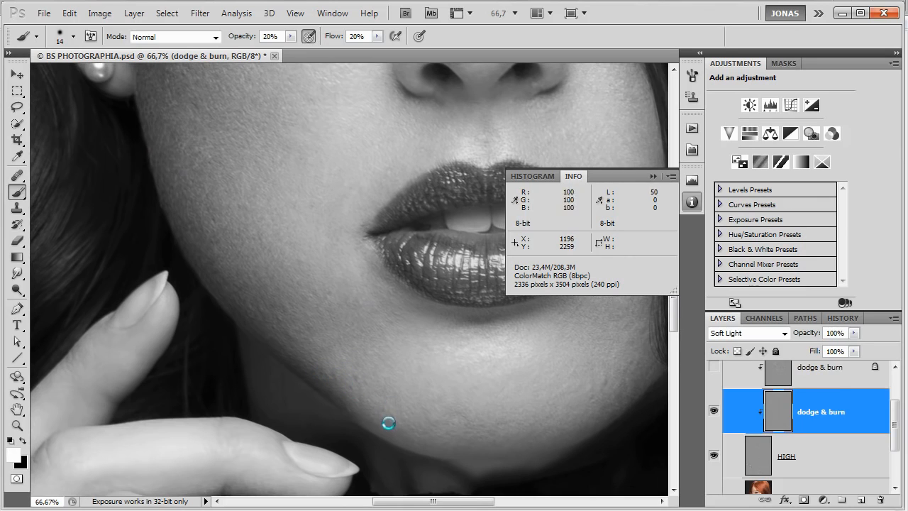
{"action": "key", "text": "x"}
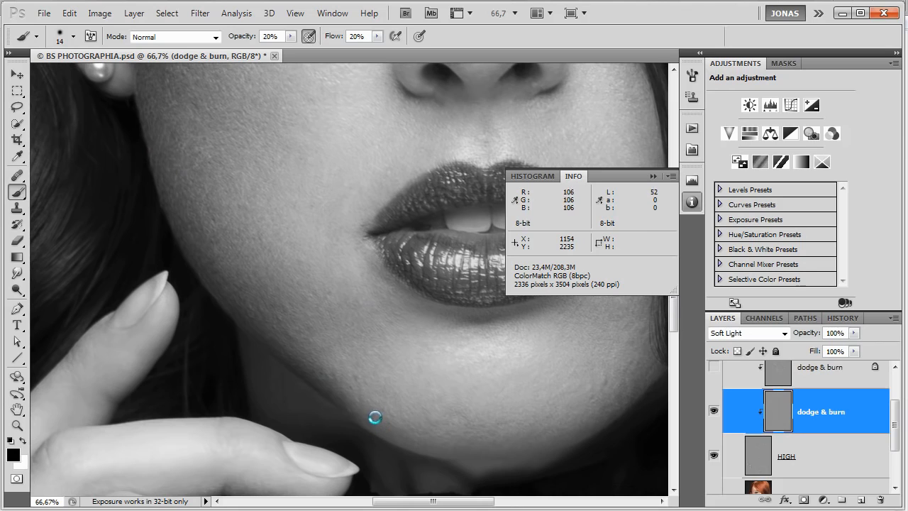
{"action": "left_click", "coordinate": [398, 422]}
{"action": "left_click_drag", "start_coordinate": [448, 441], "coordinate": [429, 428]}
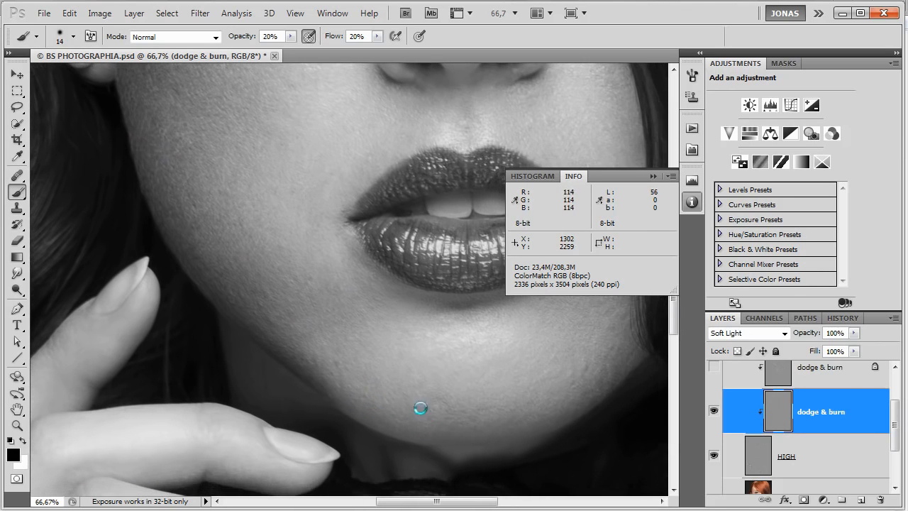
{"action": "key", "text": "x"}
{"action": "left_click", "coordinate": [434, 405]}
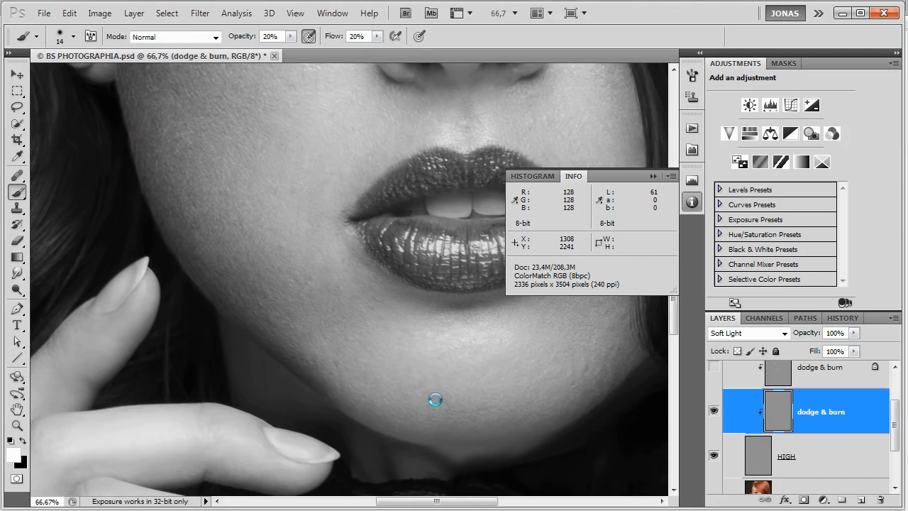
{"action": "left_click", "coordinate": [448, 411]}
Dodge the dark patches beneath the far lip corner in white with a size 12 brush at 200% in a rotated view.
{"action": "left_click_drag", "start_coordinate": [605, 371], "coordinate": [474, 371]}
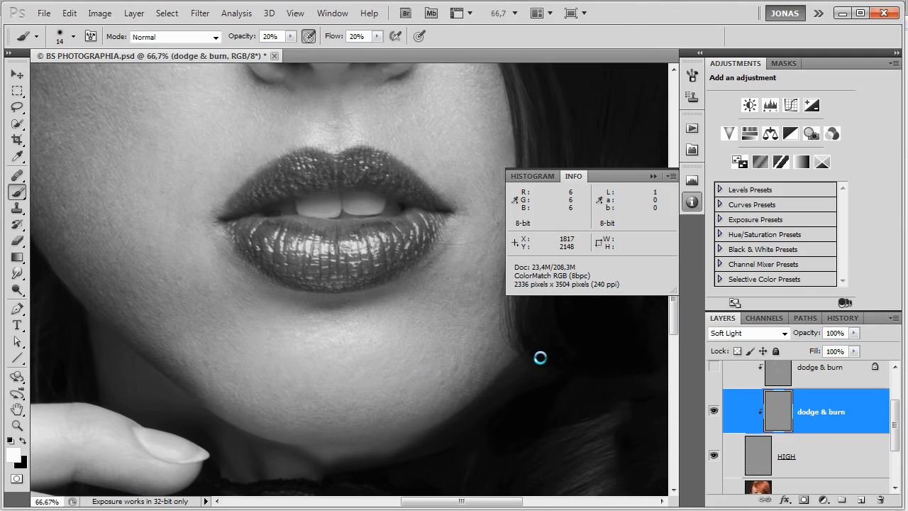
{"action": "key", "text": "ctrl+plus"}
{"action": "key", "text": "ctrl+plus"}
{"action": "left_click_drag", "start_coordinate": [465, 344], "coordinate": [438, 385]}
{"action": "key", "text": "r"}
{"action": "left_click_drag", "start_coordinate": [459, 290], "coordinate": [429, 207]}
{"action": "key", "text": "bracketleft"}
{"action": "key", "text": "bracketleft"}
{"action": "key", "text": "bracketleft"}
{"action": "key", "text": "bracketleft"}
{"action": "key", "text": "bracketright"}
{"action": "key", "text": "bracketright"}
{"action": "key", "text": "bracketright"}
{"action": "key", "text": "bracketright"}
{"action": "key", "text": "bracketright"}
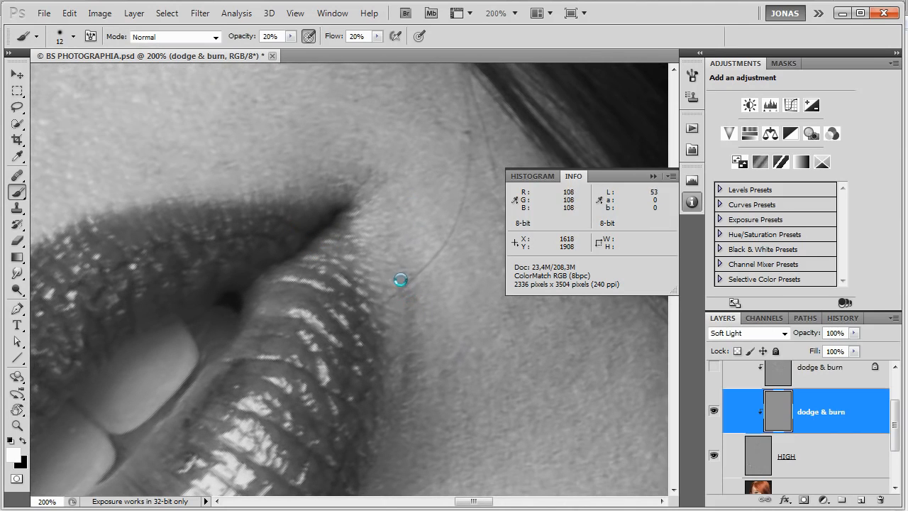
{"action": "mouse_move", "coordinate": [409, 322]}
{"action": "left_mouse_down"}
{"action": "mouse_move", "coordinate": [406, 388]}
{"action": "mouse_move", "coordinate": [417, 339]}
{"action": "left_mouse_up"}
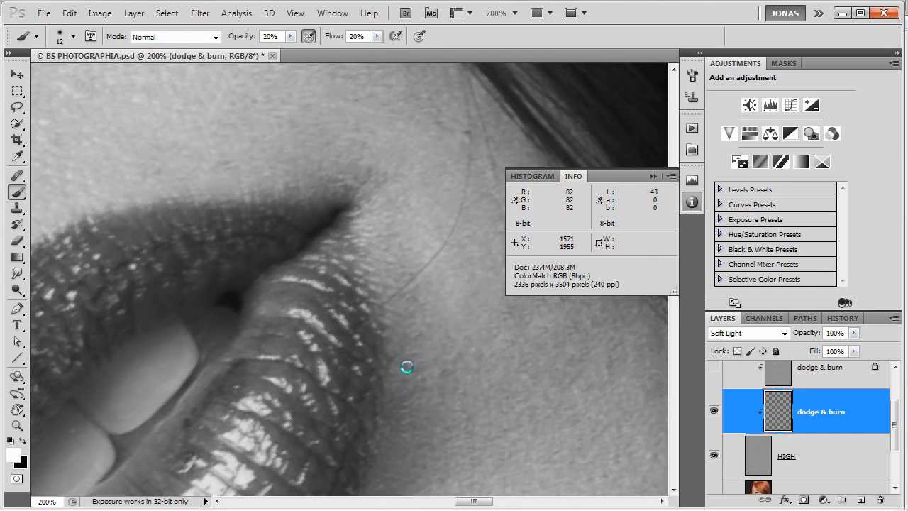
{"action": "left_click_drag", "start_coordinate": [402, 404], "coordinate": [393, 402]}
Dodge the finer dark spots beside the far end of the lower lip with a size 5 brush.
{"action": "key", "text": "bracketleft"}
{"action": "key", "text": "bracketleft"}
{"action": "key", "text": "bracketleft"}
{"action": "key", "text": "bracketleft"}
{"action": "key", "text": "bracketleft"}
{"action": "key", "text": "bracketleft"}
{"action": "key", "text": "bracketleft"}
{"action": "left_click_drag", "start_coordinate": [420, 364], "coordinate": [403, 366]}
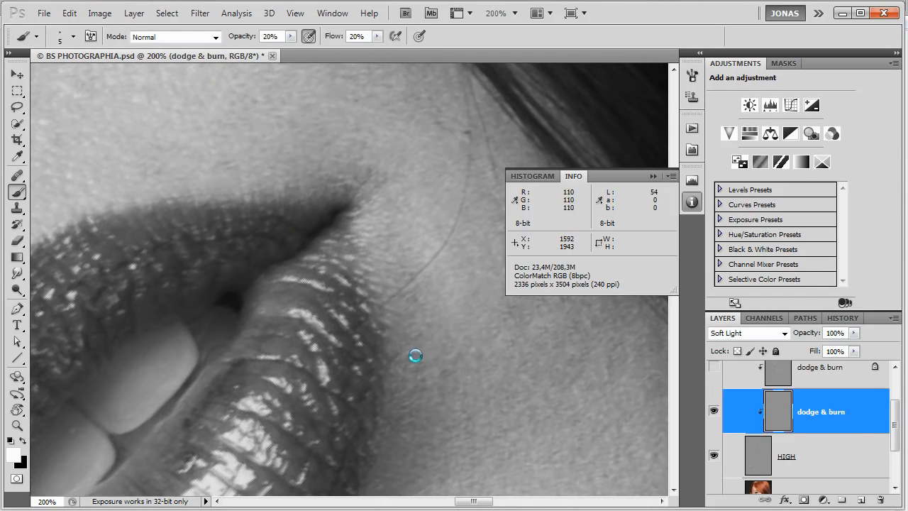
Even the larger uneven patches on the far side of the chin below the lips, using brush sizes 12 and 9.
{"action": "key", "text": "bracketright"}
{"action": "key", "text": "bracketright"}
{"action": "key", "text": "bracketright"}
{"action": "key", "text": "bracketright"}
{"action": "key", "text": "bracketright"}
{"action": "key", "text": "bracketright"}
{"action": "key", "text": "bracketright"}
{"action": "left_click_drag", "start_coordinate": [436, 347], "coordinate": [311, 218]}
{"action": "left_click_drag", "start_coordinate": [438, 397], "coordinate": [378, 354]}
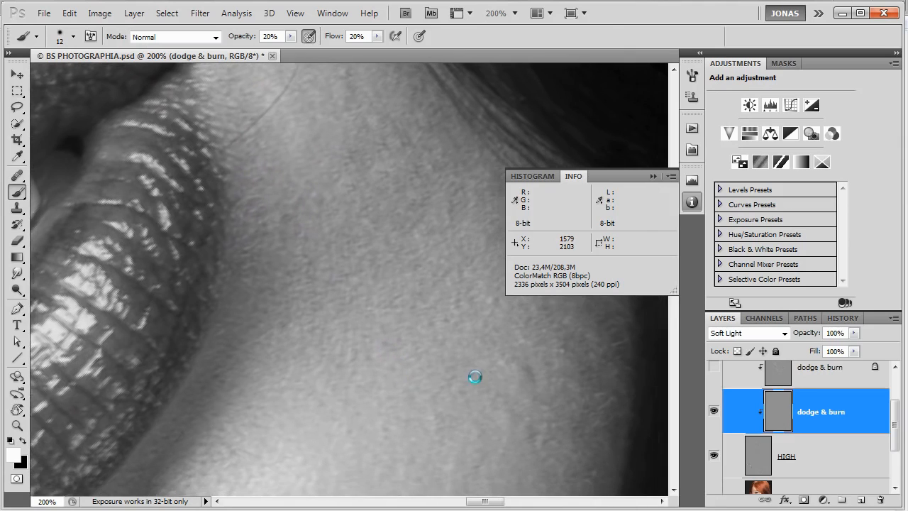
{"action": "key", "text": "bracketleft"}
{"action": "key", "text": "bracketleft"}
{"action": "key", "text": "bracketleft"}
{"action": "key", "text": "bracketleft"}
{"action": "key", "text": "bracketleft"}
{"action": "key", "text": "bracketleft"}
{"action": "key", "text": "bracketright"}
{"action": "key", "text": "bracketright"}
{"action": "key", "text": "bracketright"}
{"action": "key", "text": "bracketright"}
{"action": "key", "text": "x"}
{"action": "mouse_move", "coordinate": [527, 414]}
{"action": "left_mouse_down"}
{"action": "mouse_move", "coordinate": [507, 365]}
{"action": "mouse_move", "coordinate": [499, 376]}
{"action": "left_mouse_up"}
{"action": "key", "text": "bracketleft"}
{"action": "key", "text": "x"}
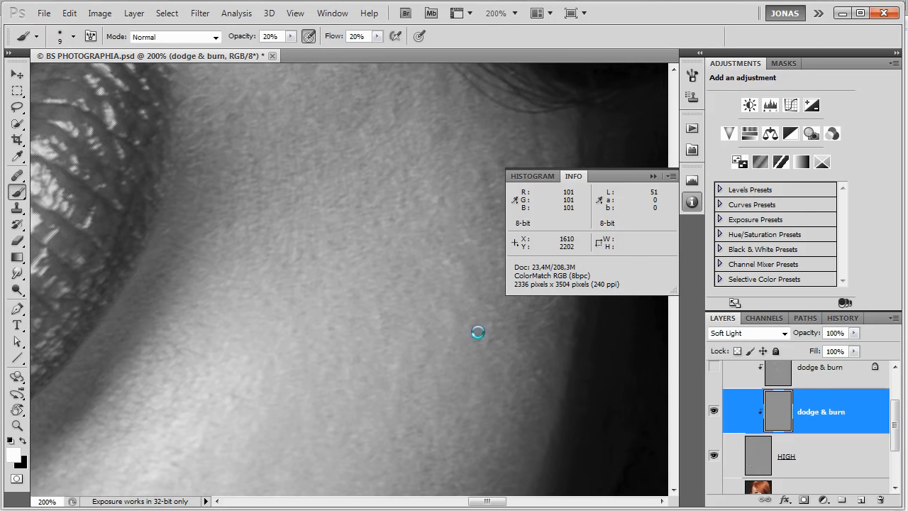
Touch up the fine light and dark specks on the far side of the chin with a size 4 brush.
{"action": "key", "text": "bracketleft"}
{"action": "key", "text": "bracketleft"}
{"action": "key", "text": "bracketleft"}
{"action": "key", "text": "bracketleft"}
{"action": "key", "text": "bracketleft"}
{"action": "key", "text": "x"}
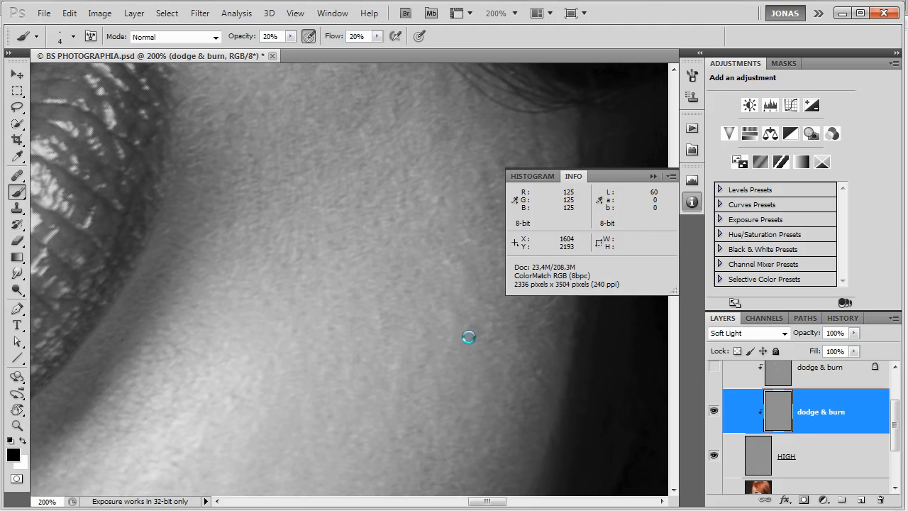
{"action": "key", "text": "x"}
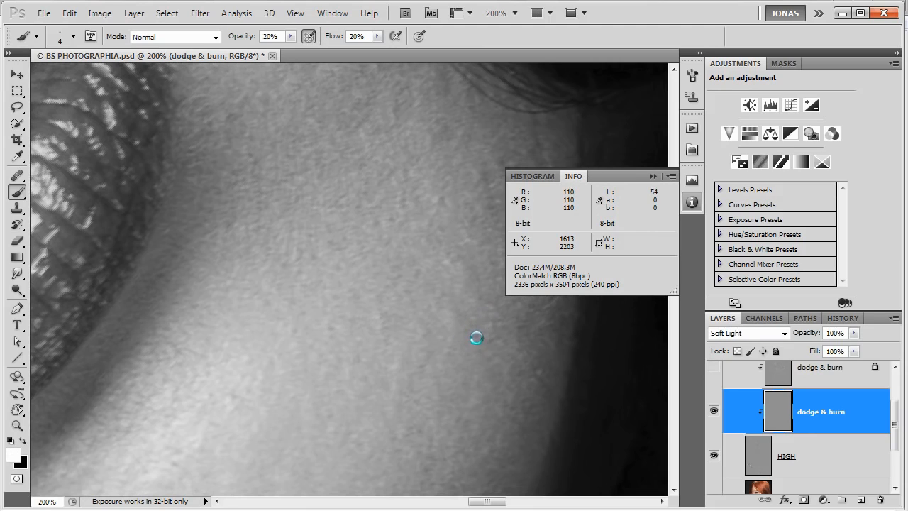
{"action": "key", "text": "x"}
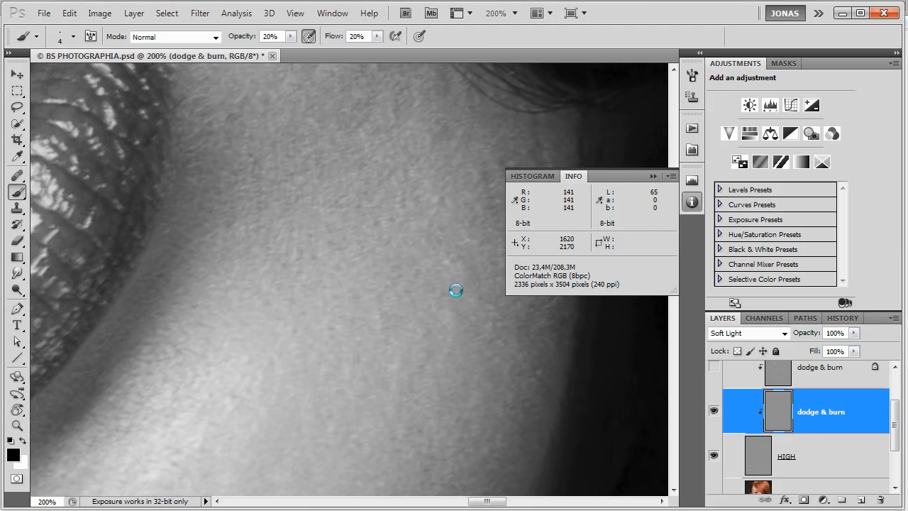
{"action": "right_click", "coordinate": [447, 322], "text": "alt"}
{"action": "left_click", "coordinate": [449, 325]}
Dodge the dark spots near the shaded far edge of the chin in white with a size 7 brush.
{"action": "scroll", "coordinate": [465, 355], "scroll_direction": "right", "scroll_amount": 3}
{"action": "key", "text": "x"}
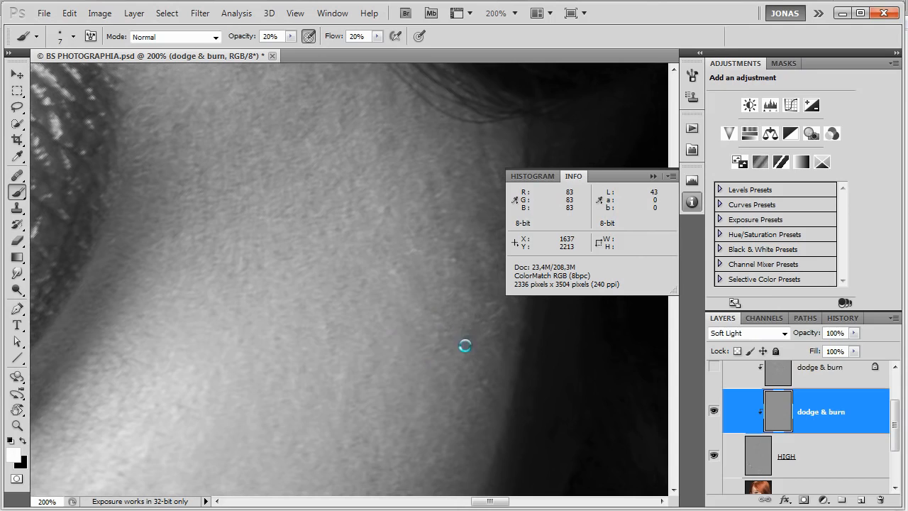
{"action": "scroll", "coordinate": [486, 369], "scroll_direction": "up", "scroll_amount": 3}
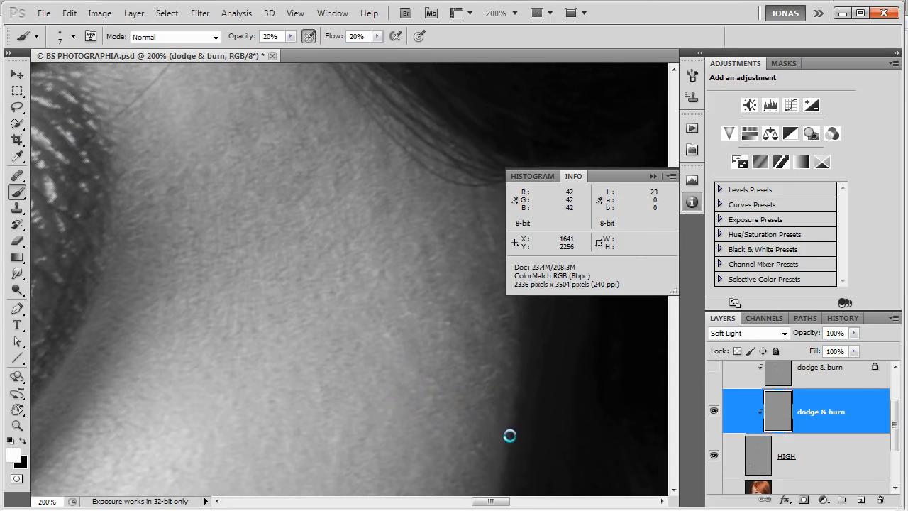
{"action": "scroll", "coordinate": [505, 405], "scroll_direction": "up", "scroll_amount": 2}
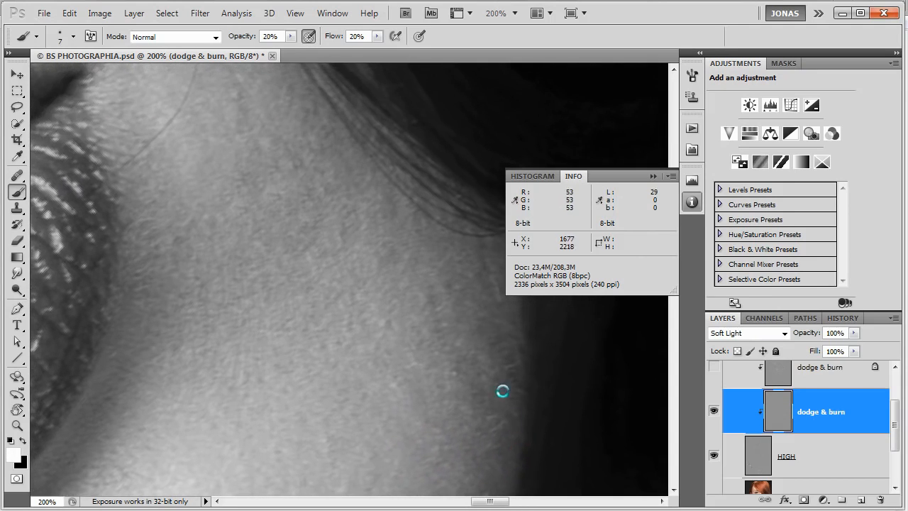
{"action": "left_click_drag", "start_coordinate": [429, 291], "coordinate": [432, 302]}
Even the fine spots along the far jaw edge below the hair in black and white with a size 5 brush.
{"action": "key", "text": "bracketleft"}
{"action": "key", "text": "bracketleft"}
{"action": "key", "text": "x"}
{"action": "key", "text": "x"}
{"action": "key", "text": "x"}
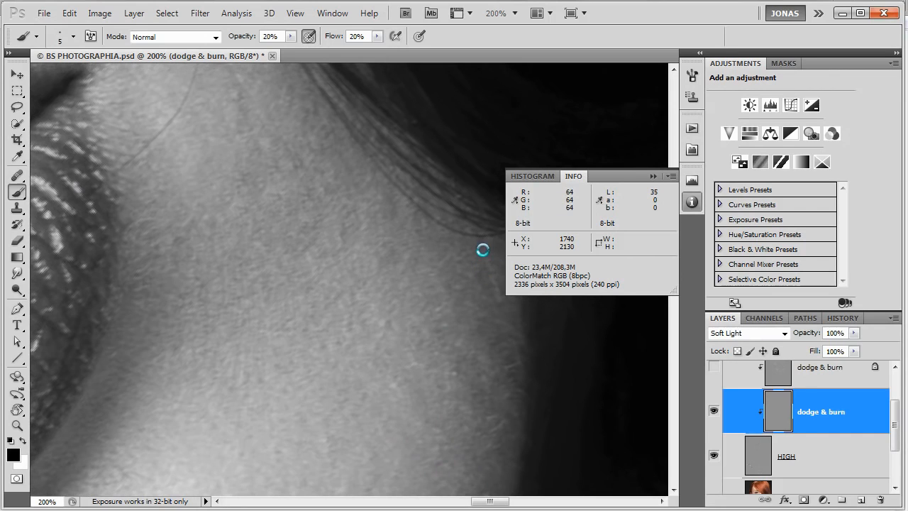
{"action": "left_click_drag", "start_coordinate": [507, 310], "coordinate": [490, 351]}
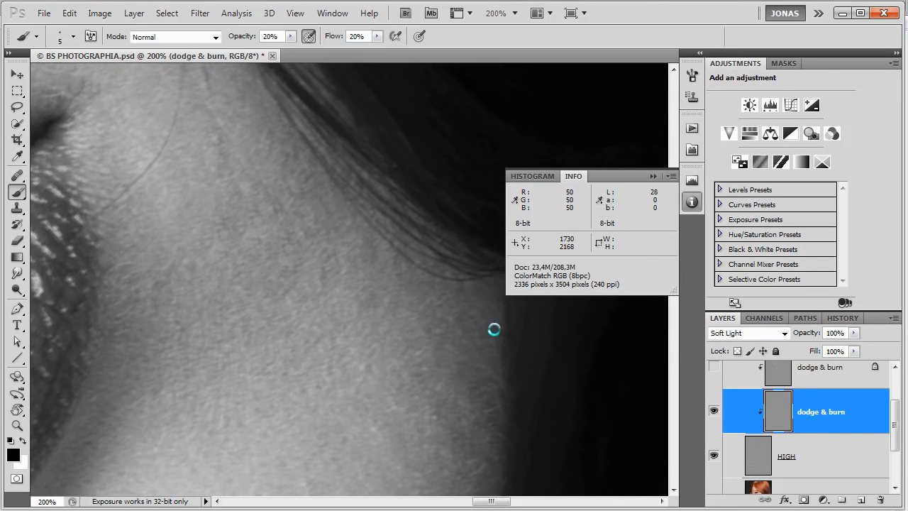
{"action": "key", "text": "x"}
{"action": "left_click_drag", "start_coordinate": [462, 321], "coordinate": [464, 334]}
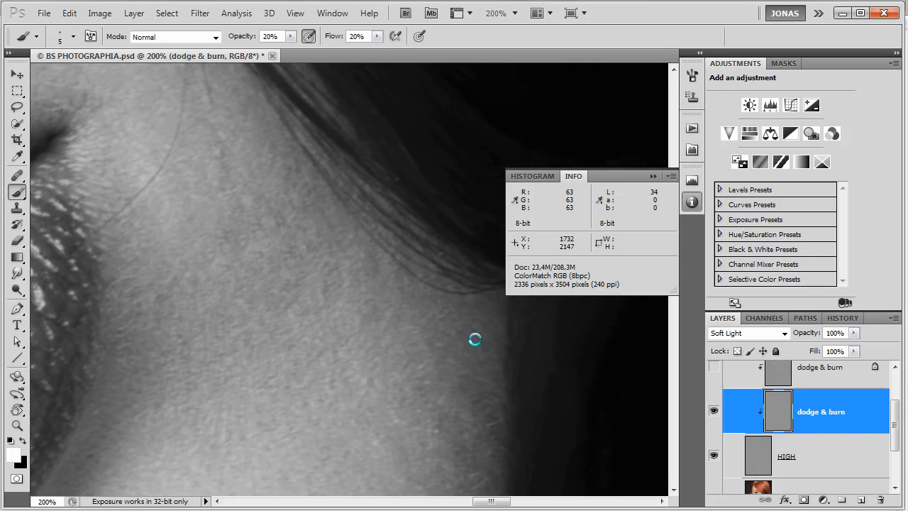
Dodge the dark spots on the far cheek between the lip corner and hair in white, and review the whole lower face.
{"action": "left_click_drag", "start_coordinate": [473, 339], "coordinate": [507, 349]}
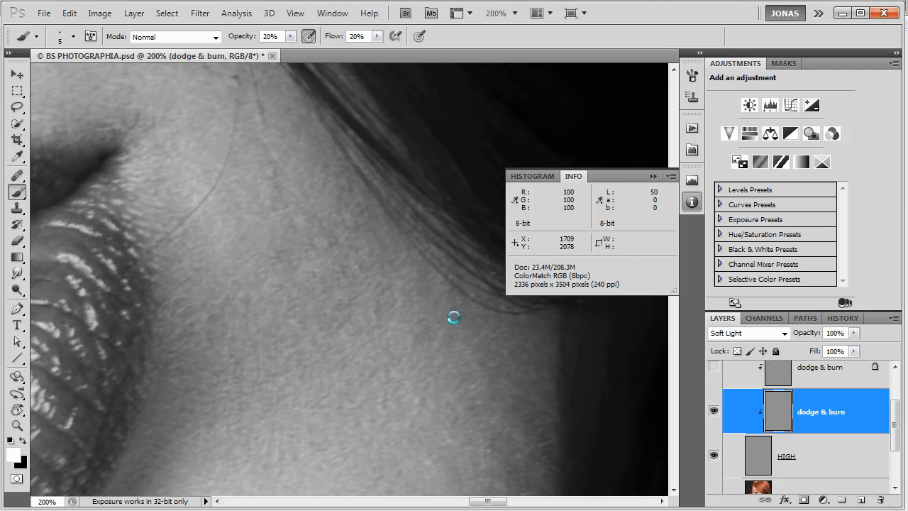
{"action": "left_click_drag", "start_coordinate": [452, 319], "coordinate": [471, 248]}
{"action": "key", "text": "x"}
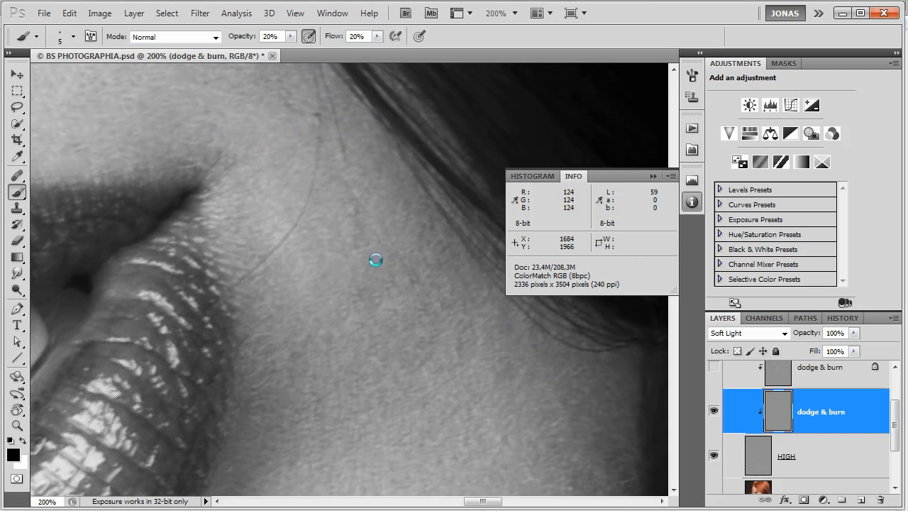
{"action": "key", "text": "x"}
{"action": "left_click_drag", "start_coordinate": [355, 241], "coordinate": [358, 223]}
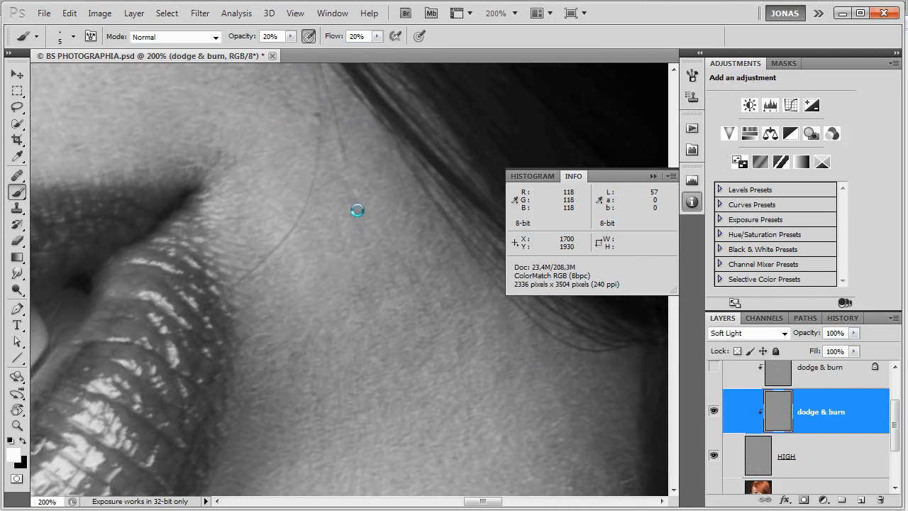
{"action": "left_click_drag", "start_coordinate": [388, 254], "coordinate": [434, 270]}
{"action": "scroll", "coordinate": [383, 277], "scroll_direction": "down", "scroll_amount": 3}
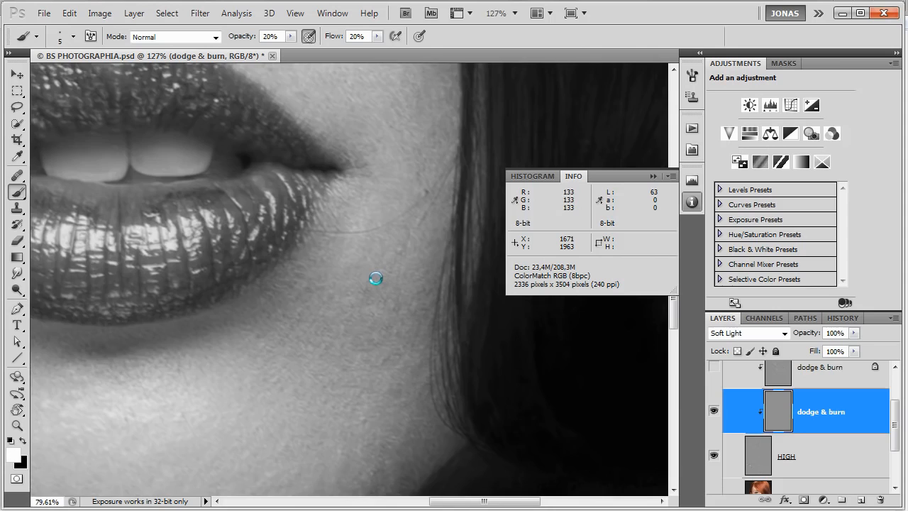
{"action": "scroll", "coordinate": [274, 234], "scroll_direction": "down", "scroll_amount": 2}
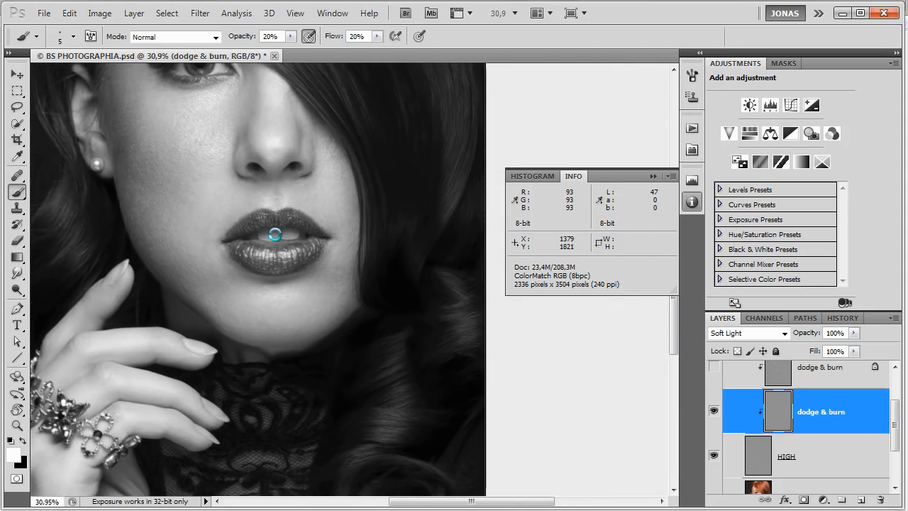
Compare the face with and without the active dodge & burn layer, from the lips up to the eye and forehead.
{"action": "key", "text": "ctrl+comma"}
{"action": "key", "text": "ctrl+comma"}
{"action": "key", "text": "ctrl+comma"}
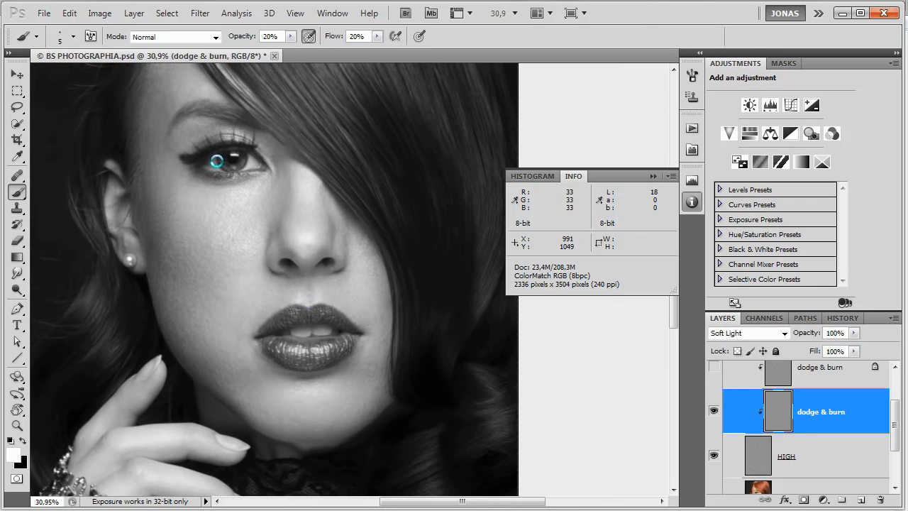
{"action": "scroll", "coordinate": [217, 162], "scroll_direction": "down", "scroll_amount": 1}
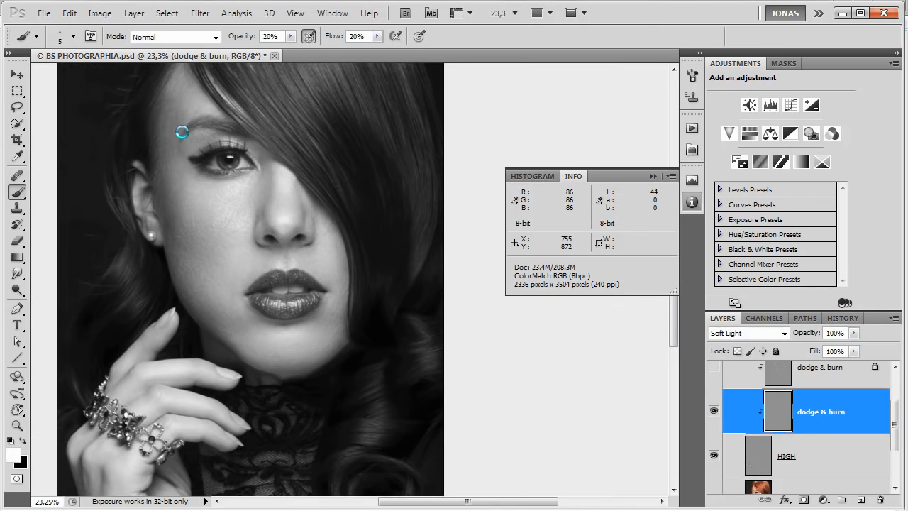
{"action": "left_click_drag", "start_coordinate": [229, 195], "coordinate": [247, 239]}
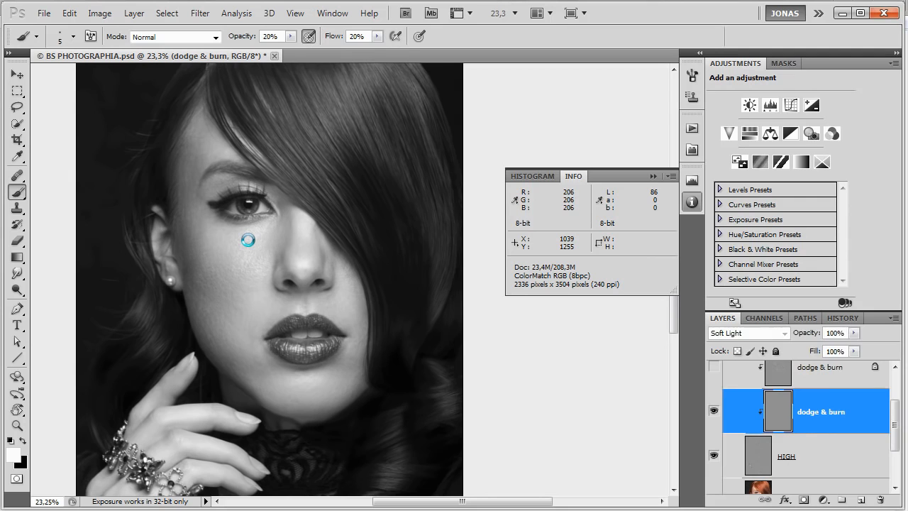
Even the tones around the base of the nose in white with a size 14 brush, and compare with the dodge & burn layer hidden.
{"action": "scroll", "coordinate": [313, 267], "scroll_direction": "up", "scroll_amount": 1}
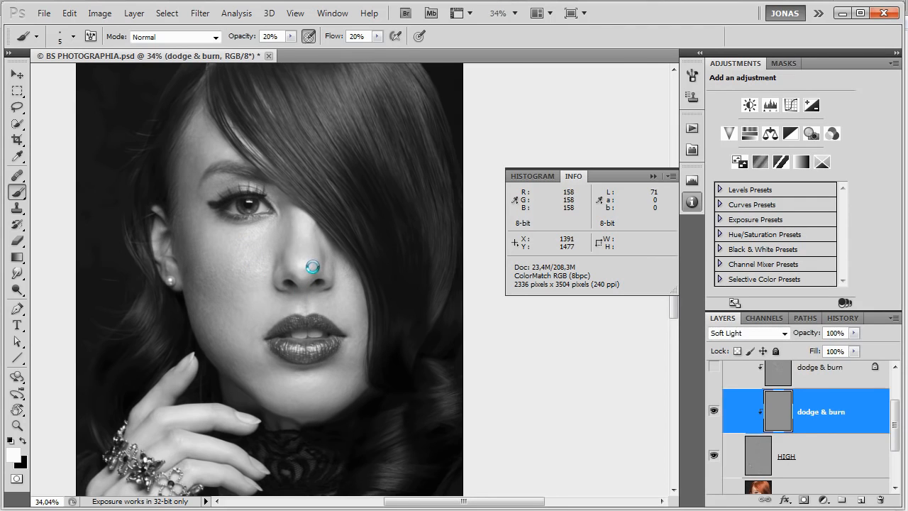
{"action": "scroll", "coordinate": [313, 267], "scroll_direction": "up", "scroll_amount": 2}
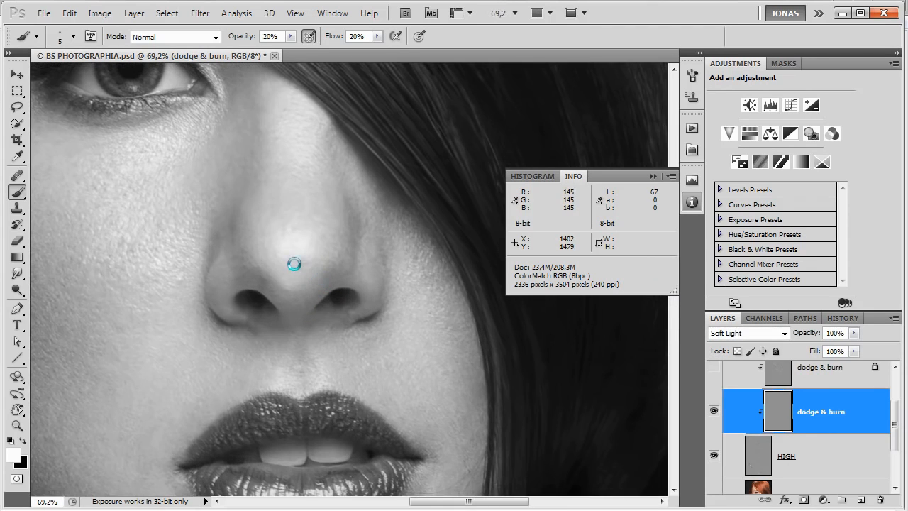
{"action": "mouse_move", "coordinate": [297, 268]}
{"action": "left_mouse_down"}
{"action": "mouse_move", "coordinate": [300, 257]}
{"action": "mouse_move", "coordinate": [320, 260]}
{"action": "mouse_move", "coordinate": [320, 310]}
{"action": "left_mouse_up"}
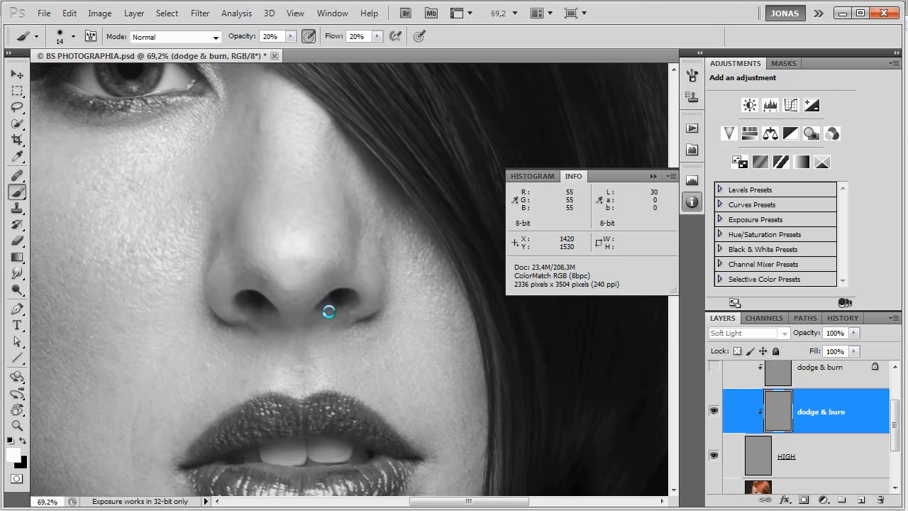
{"action": "scroll", "coordinate": [320, 328], "scroll_direction": "down", "scroll_amount": 4}
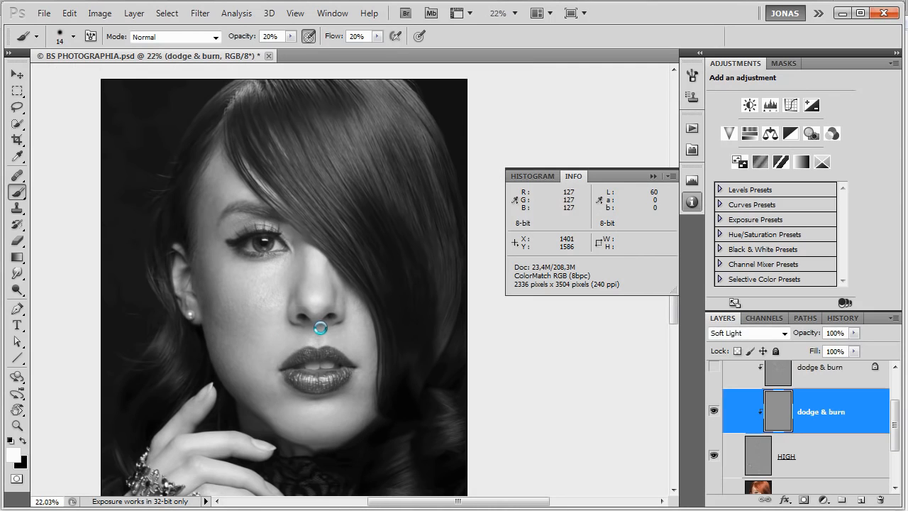
{"action": "key", "text": "ctrl+comma"}
{"action": "key", "text": "ctrl+comma"}
{"action": "key", "text": "ctrl+comma"}
Even the light and dark spots on the wrist beside its crease in black and white with a size 9 brush on a rotated canvas.
{"action": "mouse_move", "coordinate": [323, 353]}
{"action": "left_mouse_down"}
{"action": "mouse_move", "coordinate": [361, 187]}
{"action": "mouse_move", "coordinate": [351, 138]}
{"action": "left_mouse_up"}
{"action": "scroll", "coordinate": [206, 454], "scroll_direction": "up", "scroll_amount": 2}
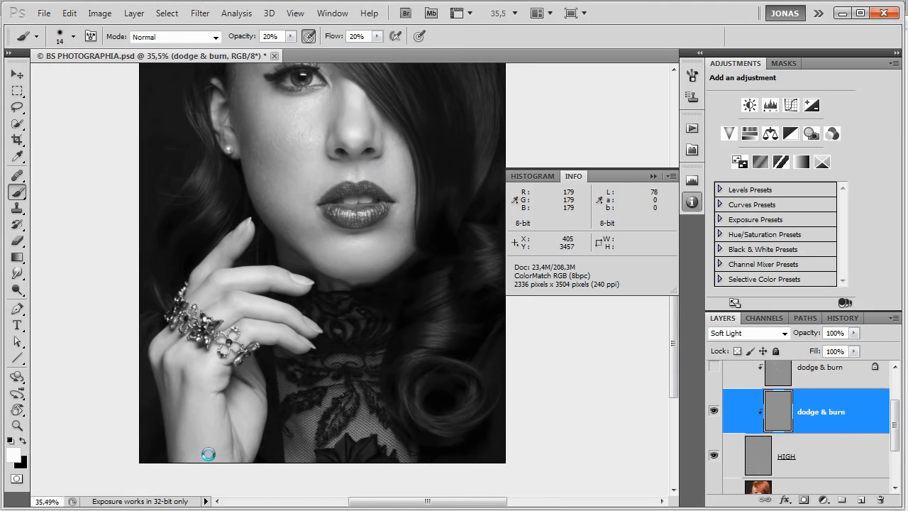
{"action": "scroll", "coordinate": [220, 458], "scroll_direction": "up", "scroll_amount": 4}
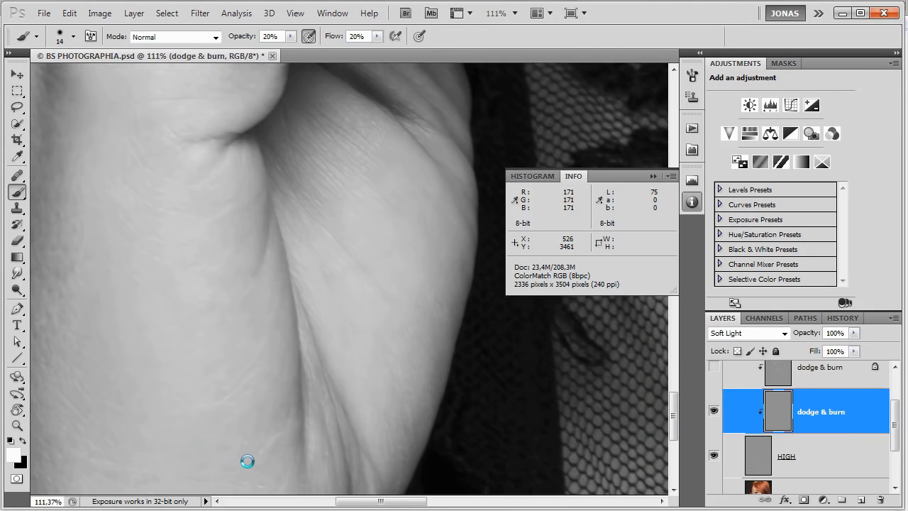
{"action": "key", "text": "r"}
{"action": "mouse_move", "coordinate": [398, 367]}
{"action": "left_mouse_down"}
{"action": "mouse_move", "coordinate": [366, 367]}
{"action": "mouse_move", "coordinate": [428, 388]}
{"action": "mouse_move", "coordinate": [442, 354]}
{"action": "mouse_move", "coordinate": [426, 379]}
{"action": "mouse_move", "coordinate": [450, 389]}
{"action": "left_mouse_up"}
{"action": "key", "text": "b"}
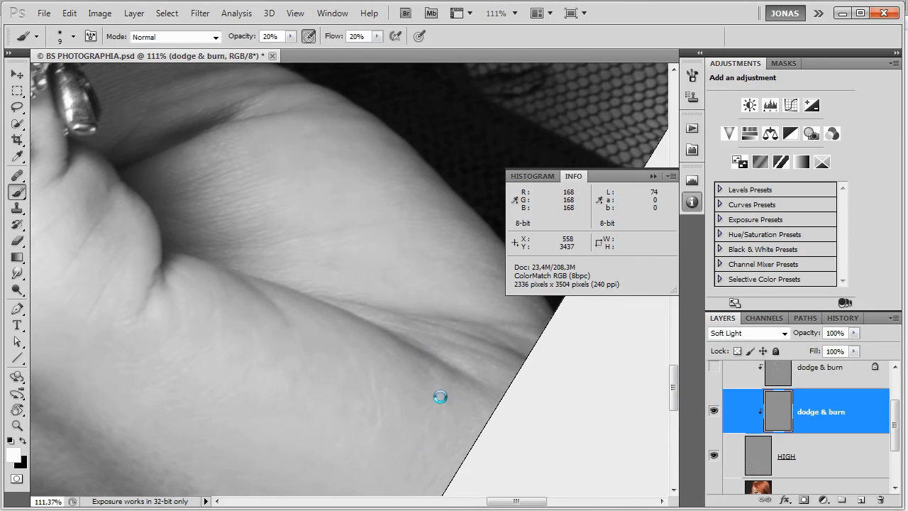
{"action": "key", "text": "x"}
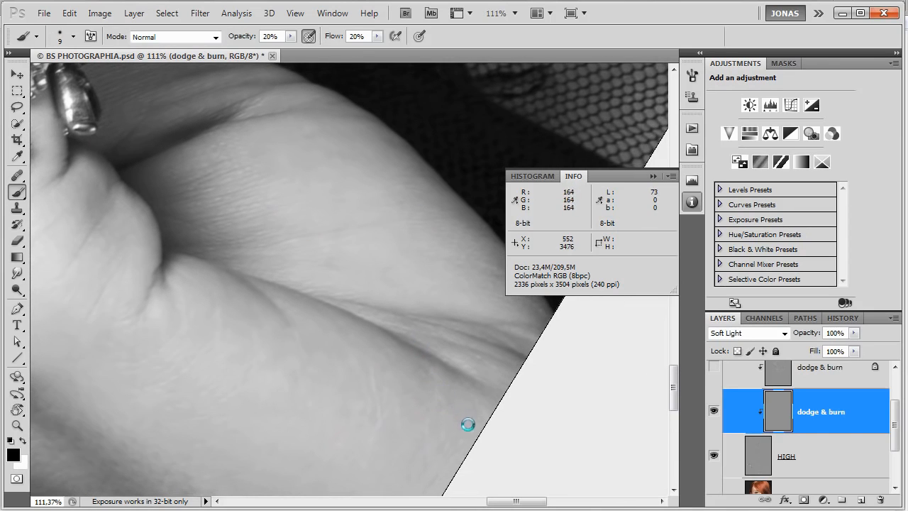
{"action": "key", "text": "x"}
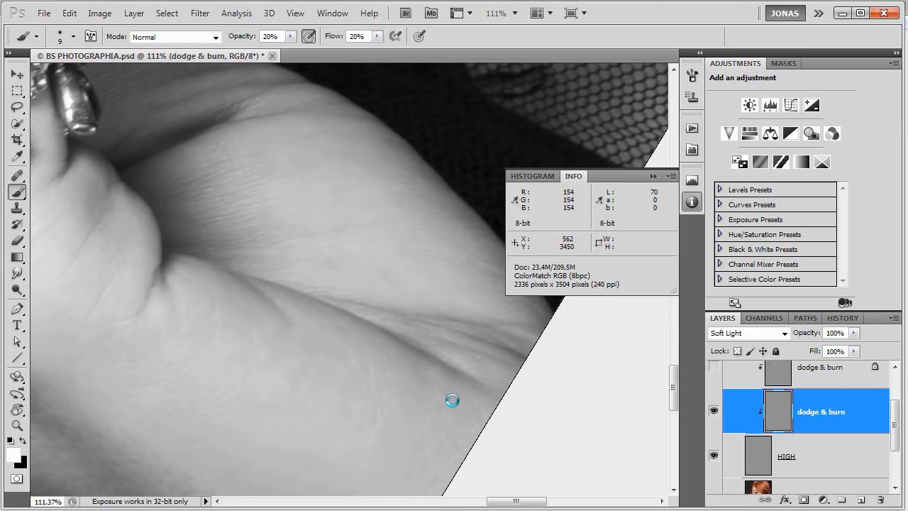
{"action": "key", "text": "Escape"}
Even the spots on the wrist and its shaded outer edge in black and white with the size 9 brush.
{"action": "left_click_drag", "start_coordinate": [389, 429], "coordinate": [520, 445]}
{"action": "left_click_drag", "start_coordinate": [454, 402], "coordinate": [529, 431]}
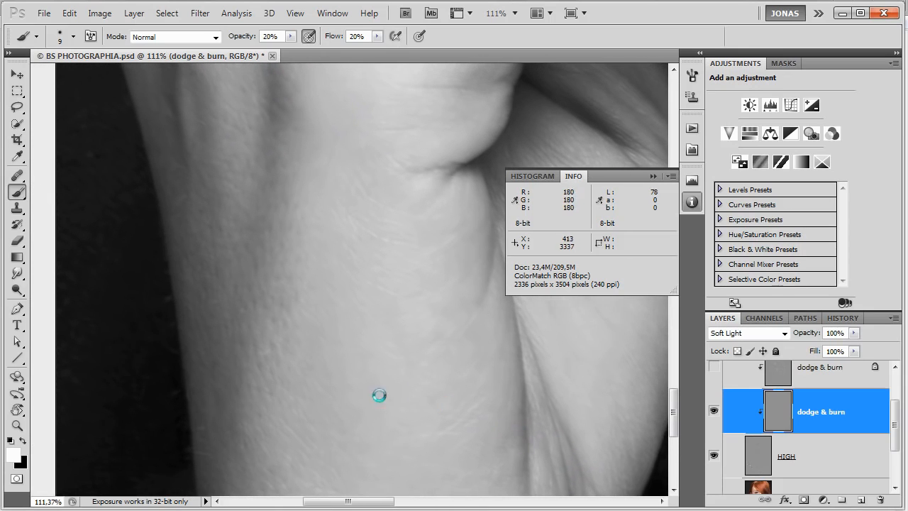
{"action": "key", "text": "x"}
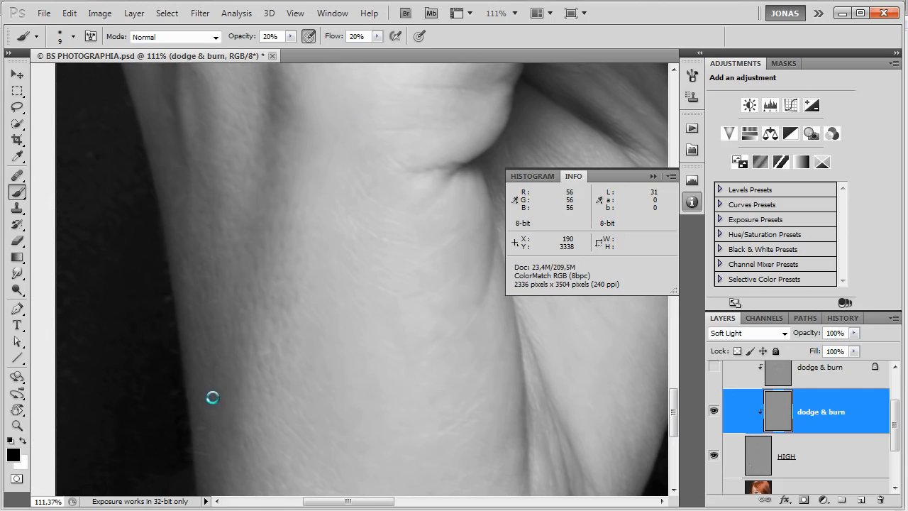
{"action": "key", "text": "x"}
{"action": "mouse_move", "coordinate": [198, 387]}
{"action": "left_mouse_down"}
{"action": "mouse_move", "coordinate": [203, 442]}
{"action": "mouse_move", "coordinate": [203, 418]}
{"action": "left_mouse_up"}
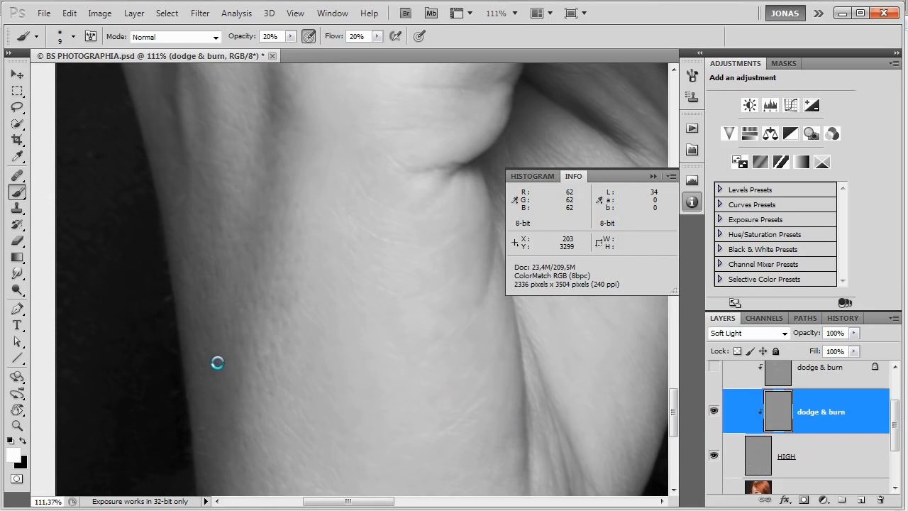
{"action": "left_click_drag", "start_coordinate": [234, 376], "coordinate": [247, 406]}
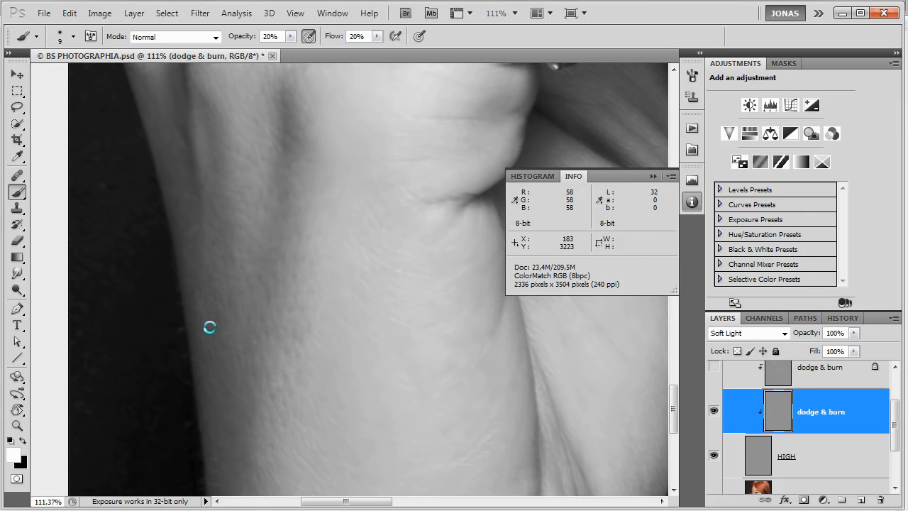
{"action": "left_click_drag", "start_coordinate": [219, 323], "coordinate": [222, 325]}
Inspect the hand from the wrist past the bracelet to the fingertips for remaining light and dark spots.
{"action": "mouse_move", "coordinate": [268, 288]}
{"action": "left_mouse_down"}
{"action": "mouse_move", "coordinate": [260, 262]}
{"action": "mouse_move", "coordinate": [297, 270]}
{"action": "mouse_move", "coordinate": [284, 399]}
{"action": "left_mouse_up"}
{"action": "left_click_drag", "start_coordinate": [306, 308], "coordinate": [282, 483]}
{"action": "left_click_drag", "start_coordinate": [389, 339], "coordinate": [300, 422]}
{"action": "left_click_drag", "start_coordinate": [420, 336], "coordinate": [362, 377]}
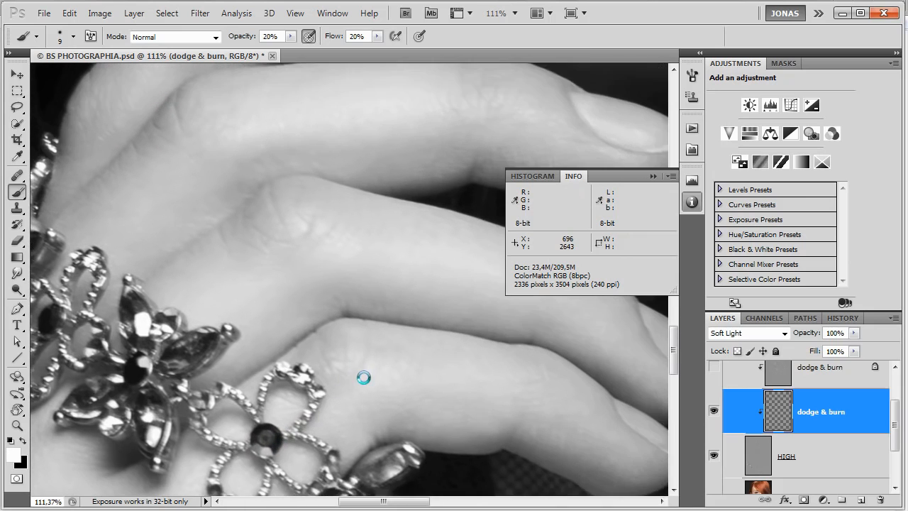
{"action": "left_click_drag", "start_coordinate": [414, 314], "coordinate": [375, 371]}
{"action": "left_click_drag", "start_coordinate": [386, 321], "coordinate": [373, 367]}
{"action": "left_click_drag", "start_coordinate": [401, 308], "coordinate": [382, 359]}
{"action": "left_click_drag", "start_coordinate": [394, 288], "coordinate": [383, 384]}
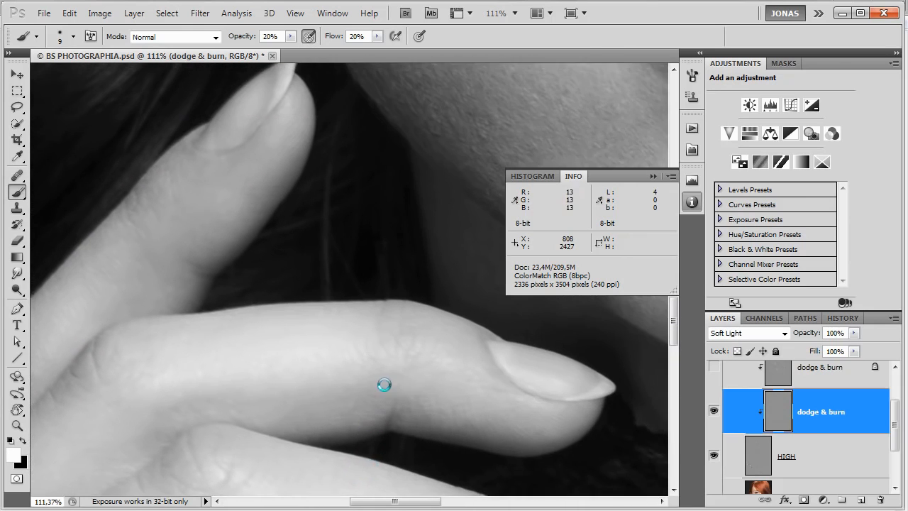
{"action": "left_click_drag", "start_coordinate": [392, 343], "coordinate": [385, 385]}
Rotate the canvas and even the spots along the end of the lowest finger in black and white with the size 9 brush.
{"action": "key", "text": "r"}
{"action": "left_click_drag", "start_coordinate": [387, 271], "coordinate": [363, 249]}
{"action": "key", "text": "b"}
{"action": "mouse_move", "coordinate": [430, 306]}
{"action": "left_mouse_down"}
{"action": "mouse_move", "coordinate": [406, 367]}
{"action": "mouse_move", "coordinate": [371, 364]}
{"action": "mouse_move", "coordinate": [365, 328]}
{"action": "left_mouse_up"}
{"action": "key", "text": "x"}
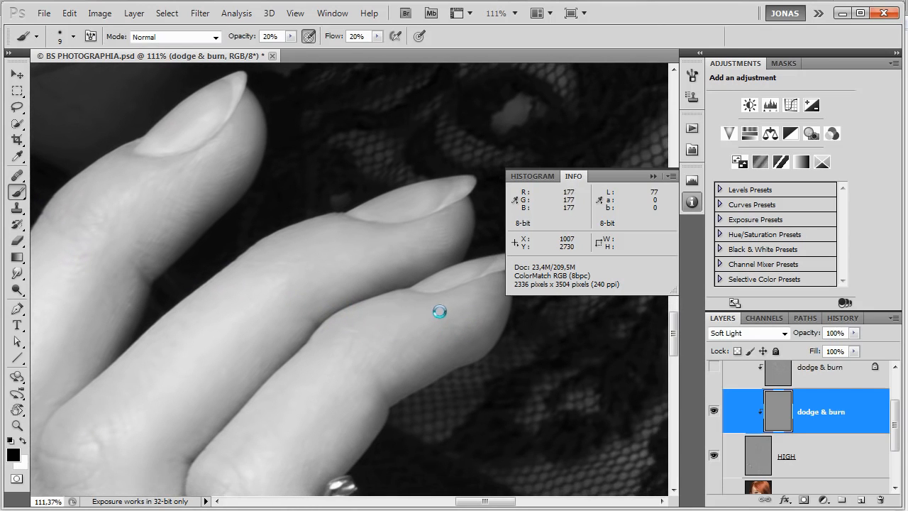
{"action": "key", "text": "x"}
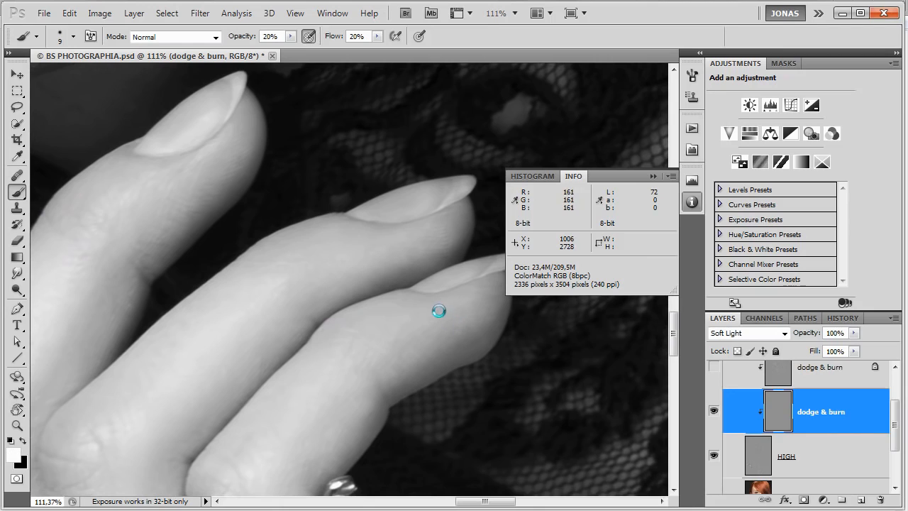
{"action": "key", "text": "x"}
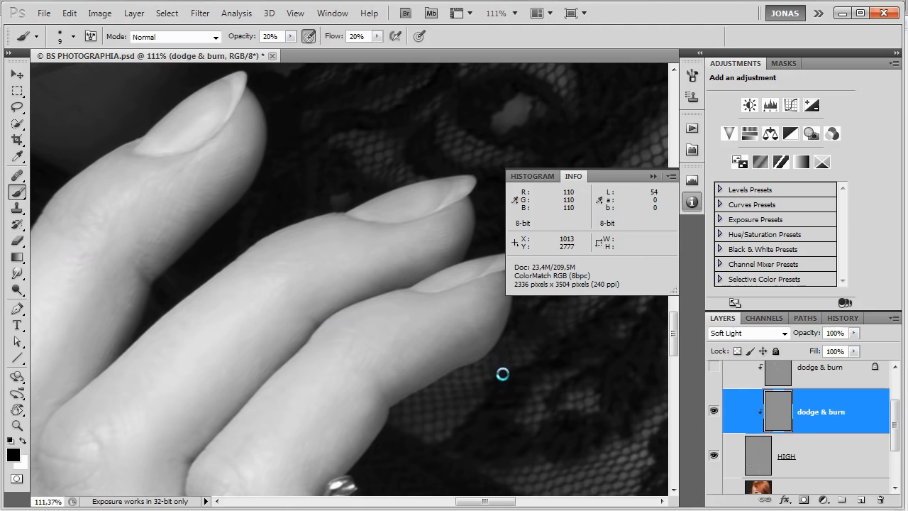
{"action": "key", "text": "x"}
{"action": "key", "text": "x"}
{"action": "key", "text": "x"}
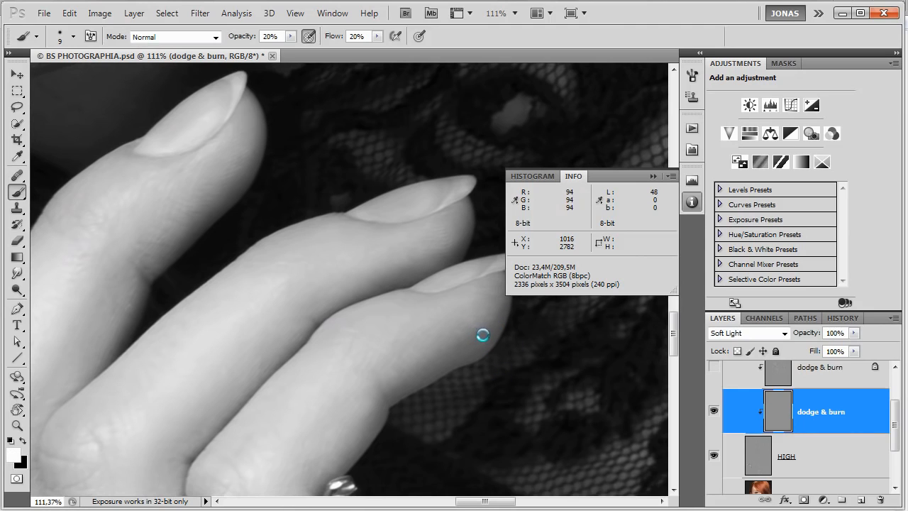
{"action": "left_click_drag", "start_coordinate": [508, 328], "coordinate": [492, 351]}
Touch up the lowest finger's knuckle above the flower jewelry in white and black, and reset the canvas rotation.
{"action": "left_click_drag", "start_coordinate": [354, 420], "coordinate": [447, 222]}
{"action": "left_click_drag", "start_coordinate": [378, 353], "coordinate": [485, 344]}
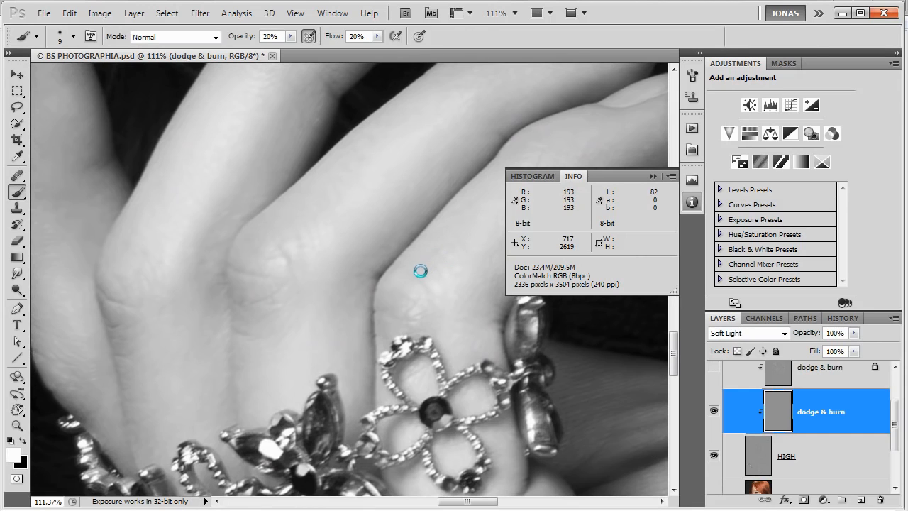
{"action": "key", "text": "x"}
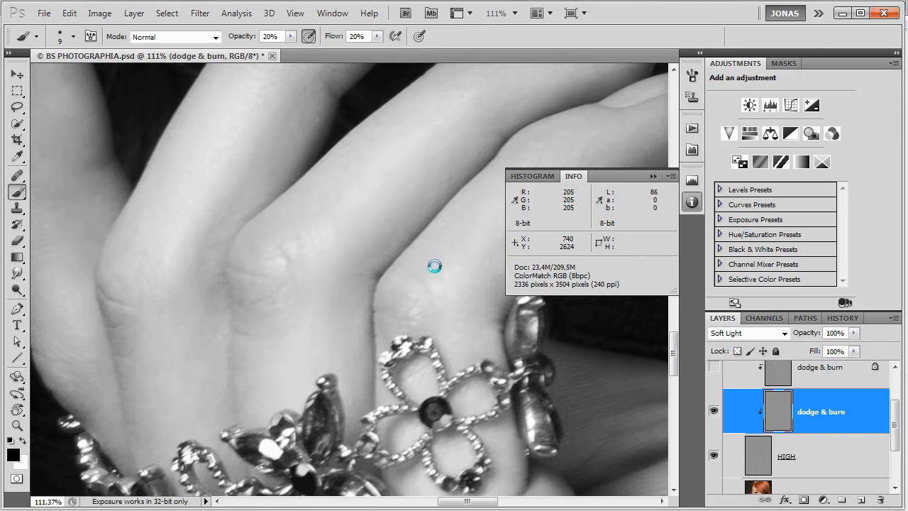
{"action": "left_click_drag", "start_coordinate": [469, 337], "coordinate": [566, 393]}
{"action": "left_click_drag", "start_coordinate": [421, 407], "coordinate": [482, 392]}
{"action": "key", "text": "Escape"}
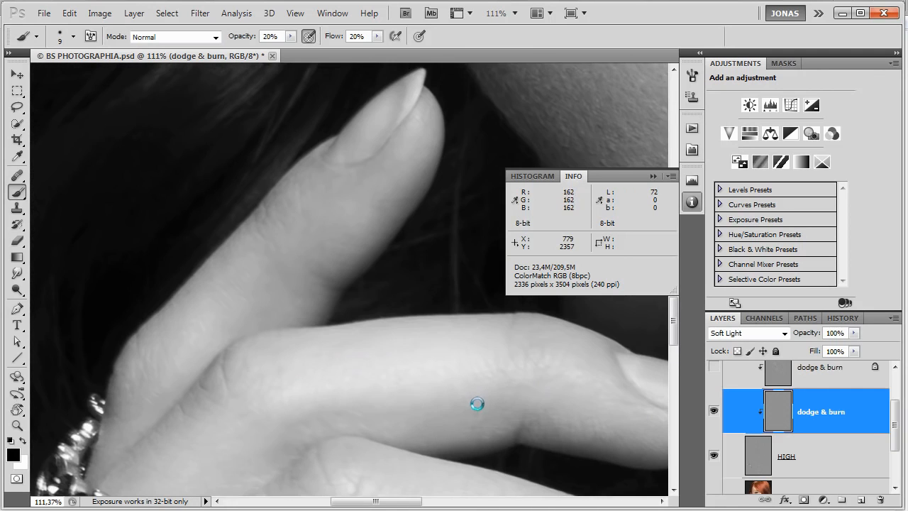
Even the light and dark spots along the shaded outer edge of the hand below the knuckles in black and white.
{"action": "left_click_drag", "start_coordinate": [426, 433], "coordinate": [478, 292]}
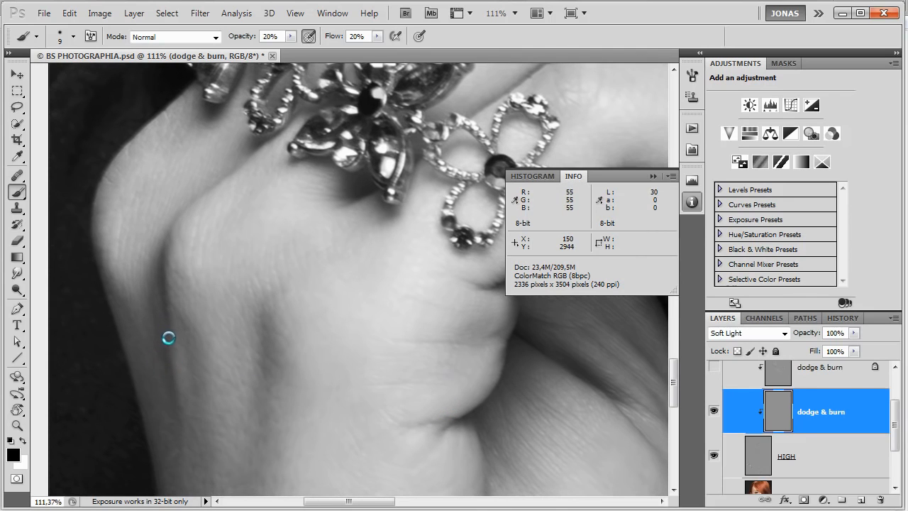
{"action": "left_click_drag", "start_coordinate": [241, 416], "coordinate": [235, 362]}
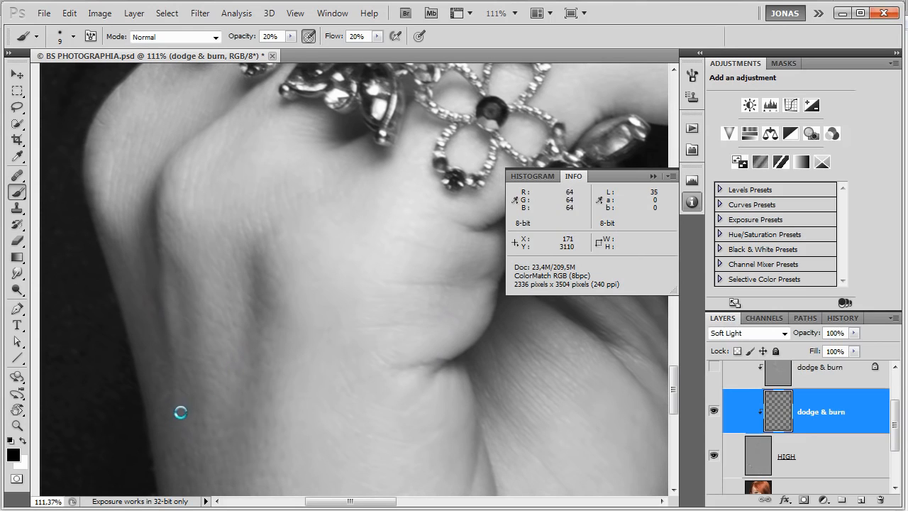
{"action": "left_click_drag", "start_coordinate": [182, 401], "coordinate": [215, 435]}
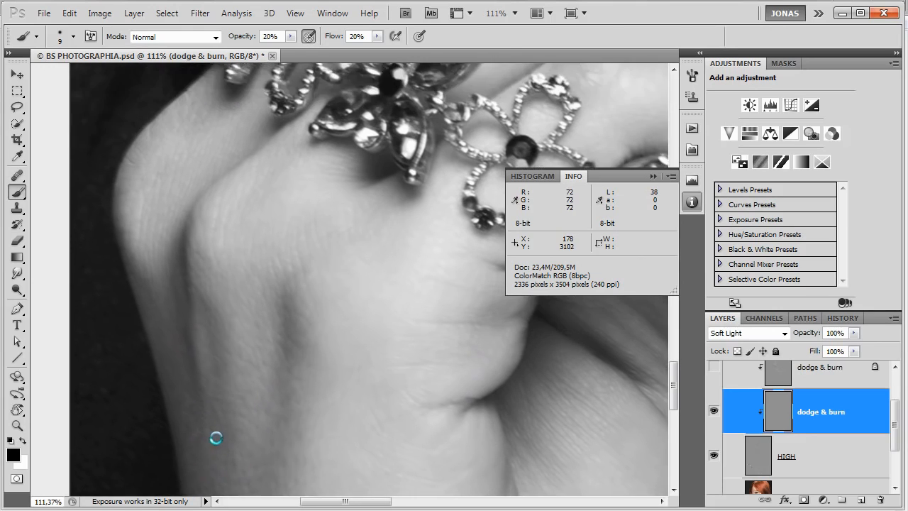
{"action": "key", "text": "x"}
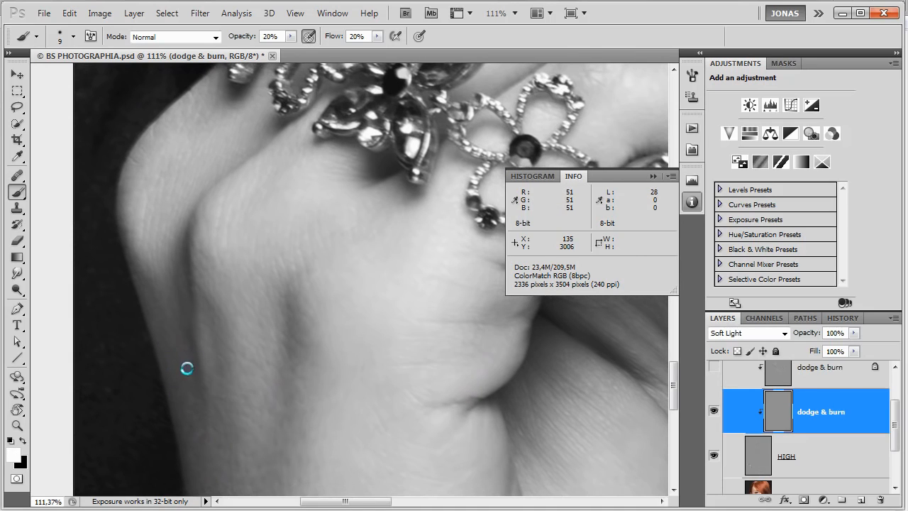
{"action": "key", "text": "x"}
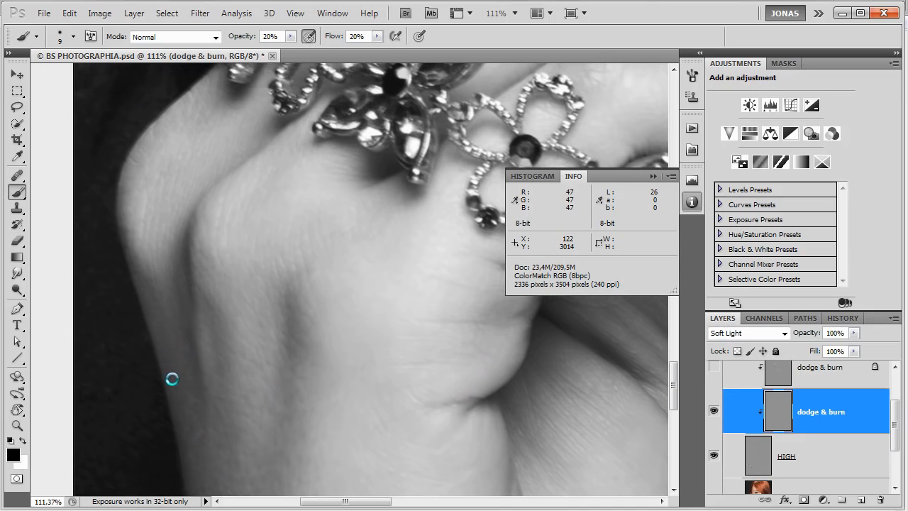
{"action": "key", "text": "x"}
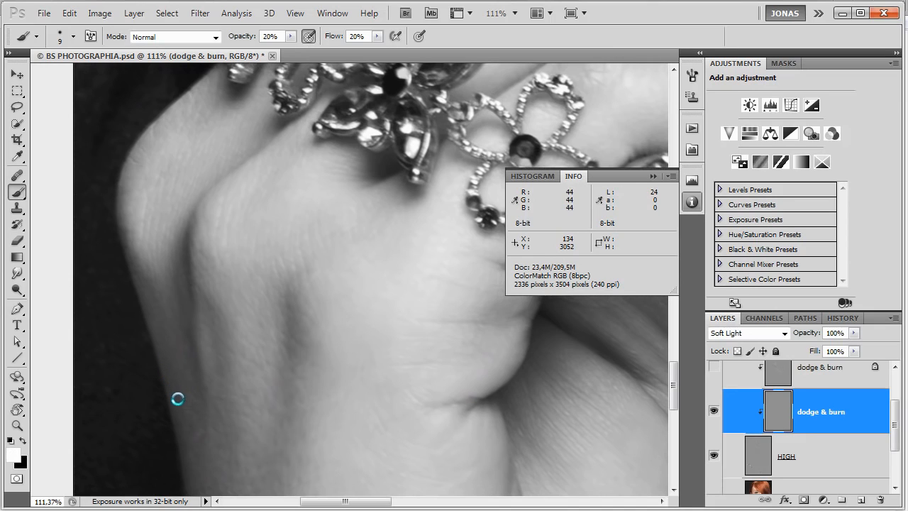
{"action": "key", "text": "x"}
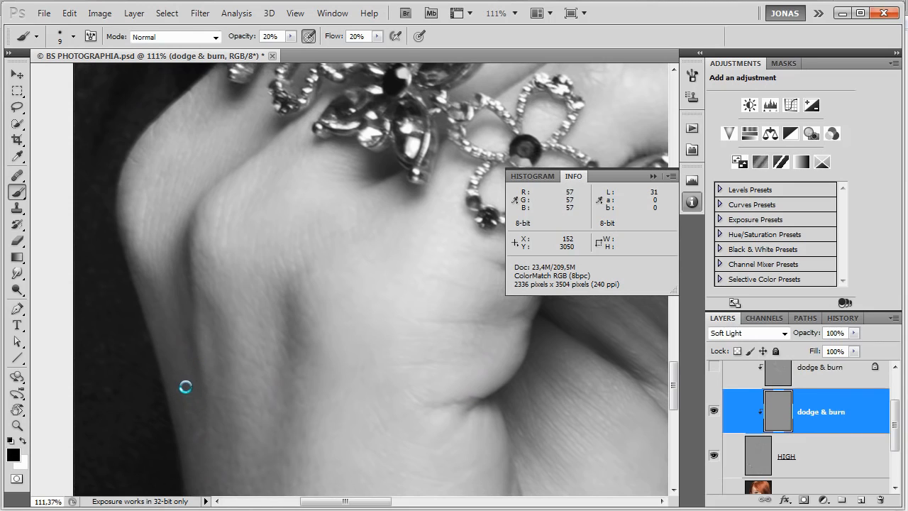
{"action": "key", "text": "x"}
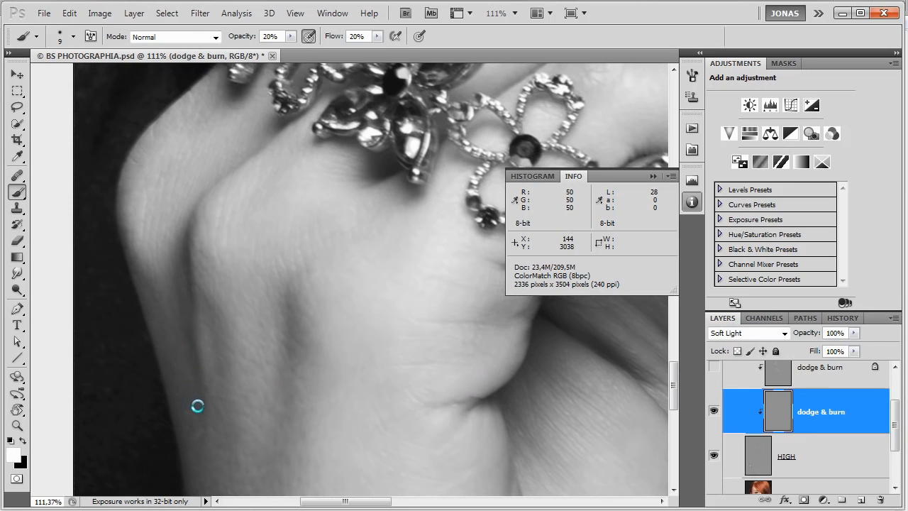
{"action": "left_click_drag", "start_coordinate": [186, 345], "coordinate": [192, 362]}
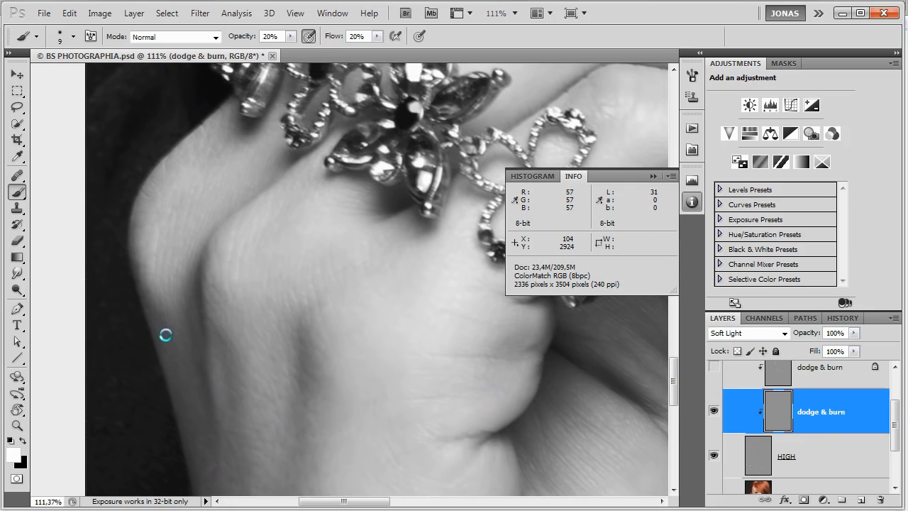
{"action": "left_click_drag", "start_coordinate": [174, 324], "coordinate": [171, 324]}
Check the wrist skin near the photo's lower edge and review the face and hand together.
{"action": "mouse_move", "coordinate": [328, 452]}
{"action": "left_mouse_down"}
{"action": "mouse_move", "coordinate": [284, 358]}
{"action": "mouse_move", "coordinate": [185, 230]}
{"action": "left_mouse_up"}
{"action": "mouse_move", "coordinate": [263, 360]}
{"action": "left_mouse_down"}
{"action": "mouse_move", "coordinate": [232, 293]}
{"action": "mouse_move", "coordinate": [226, 211]}
{"action": "left_mouse_up"}
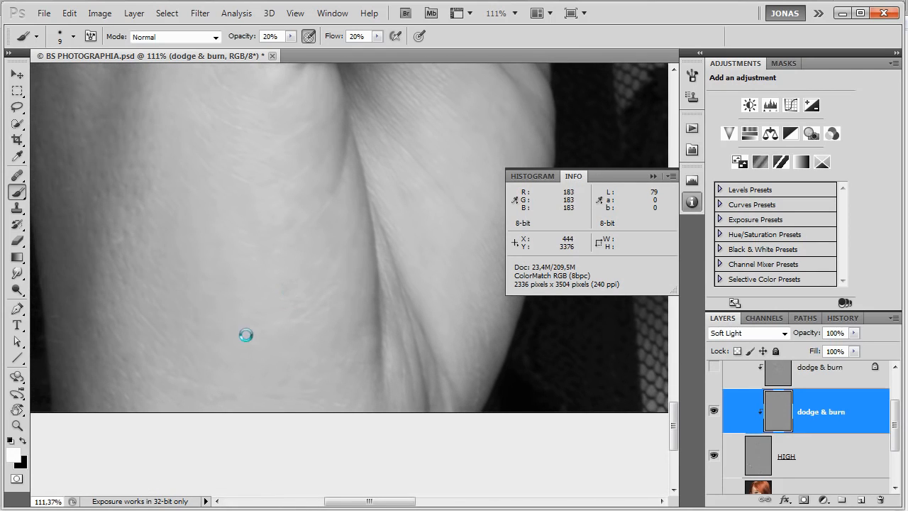
{"action": "scroll", "coordinate": [253, 329], "scroll_direction": "down", "scroll_amount": 8}
{"action": "left_click_drag", "start_coordinate": [391, 211], "coordinate": [359, 432]}
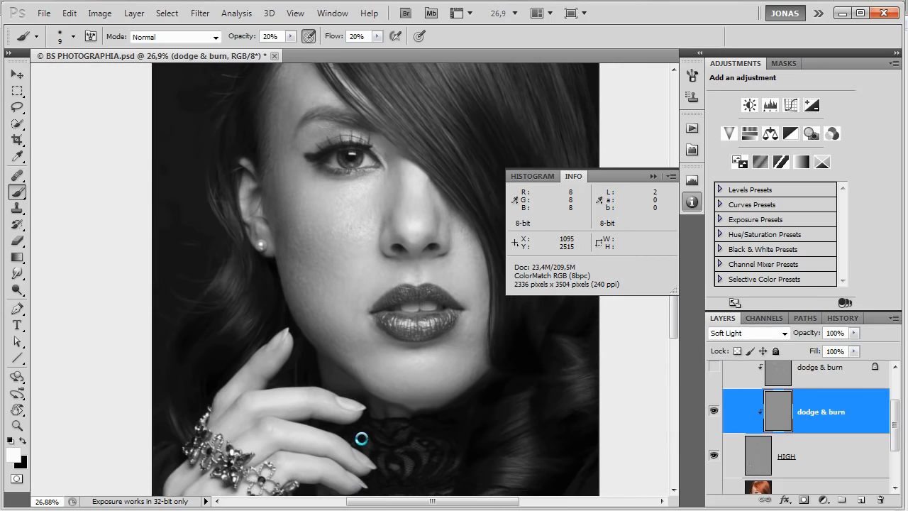
Hide the newly painted dodge & burn layer above HIGH, and show and select the locked dodge & burn layer instead.
{"action": "scroll", "coordinate": [780, 427], "scroll_direction": "up", "scroll_amount": 1}
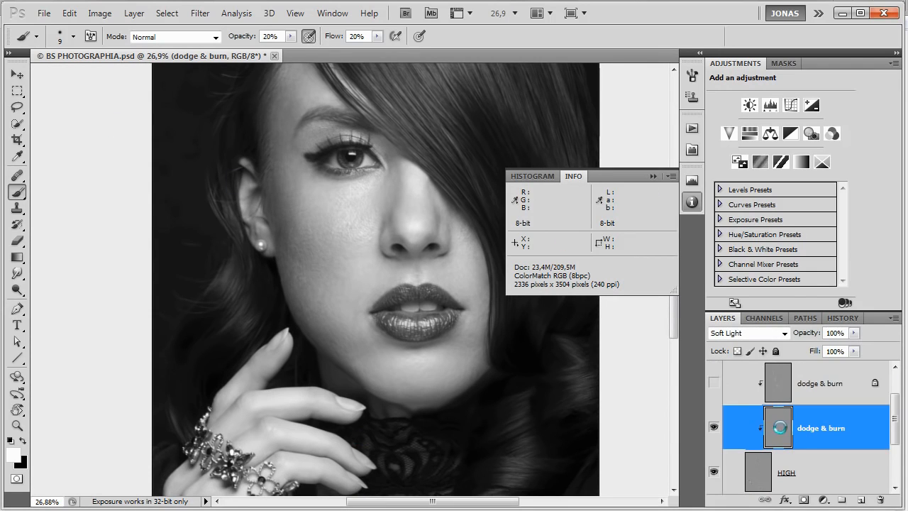
{"action": "left_click", "coordinate": [713, 425]}
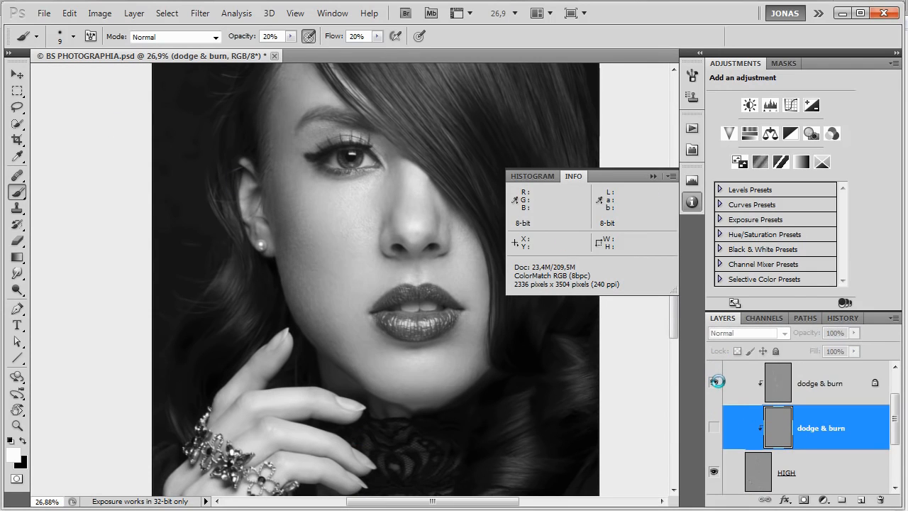
{"action": "scroll", "coordinate": [811, 396], "scroll_direction": "up", "scroll_amount": 2}
{"action": "left_click", "coordinate": [795, 419]}
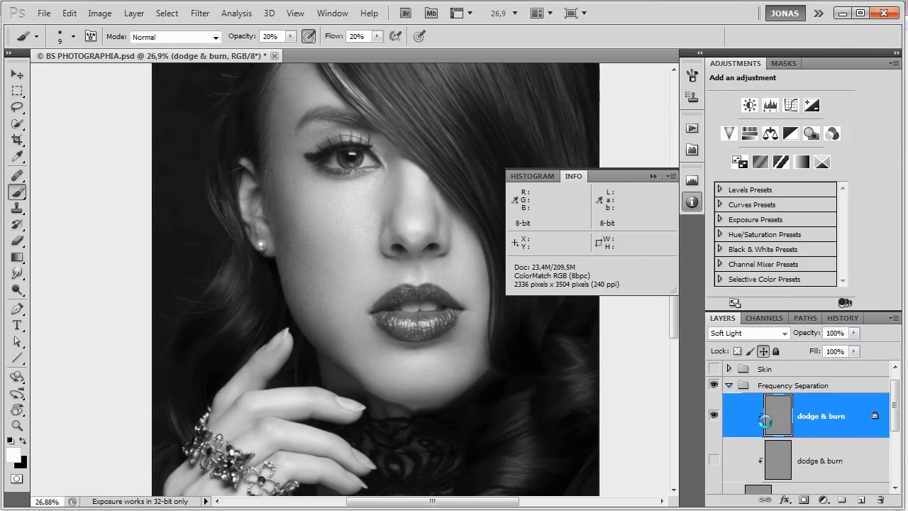
{"action": "scroll", "coordinate": [338, 260], "scroll_direction": "up", "scroll_amount": 5}
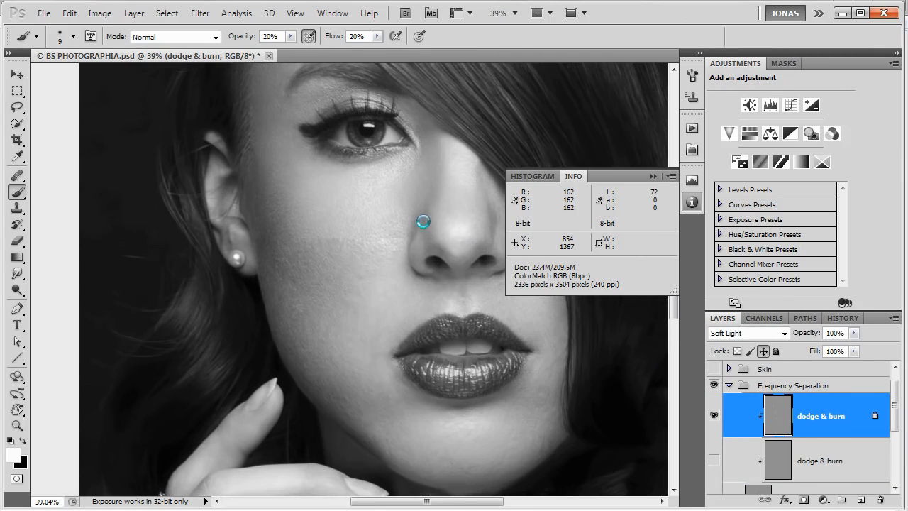
Compare the skin of the cheek, nose and eye area with and without the locked dodge & burn layer.
{"action": "scroll", "coordinate": [376, 283], "scroll_direction": "up", "scroll_amount": 2}
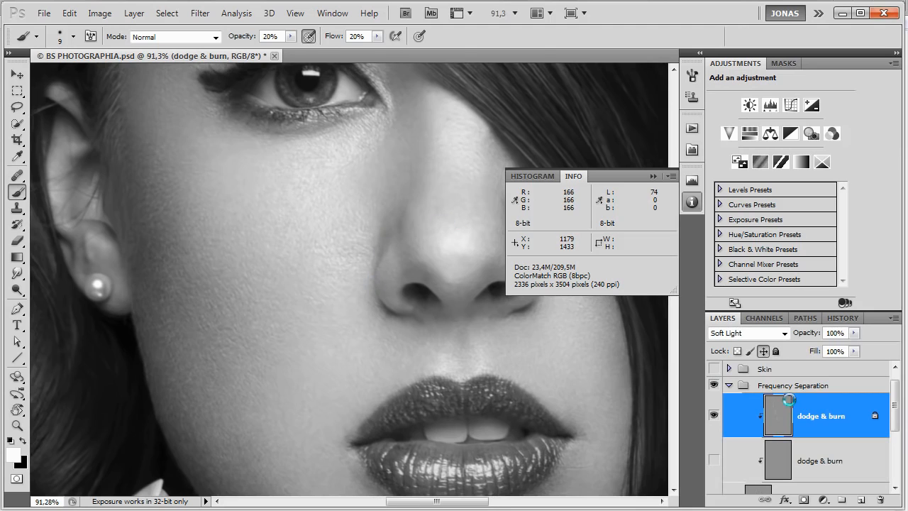
{"action": "key", "text": "ctrl+comma"}
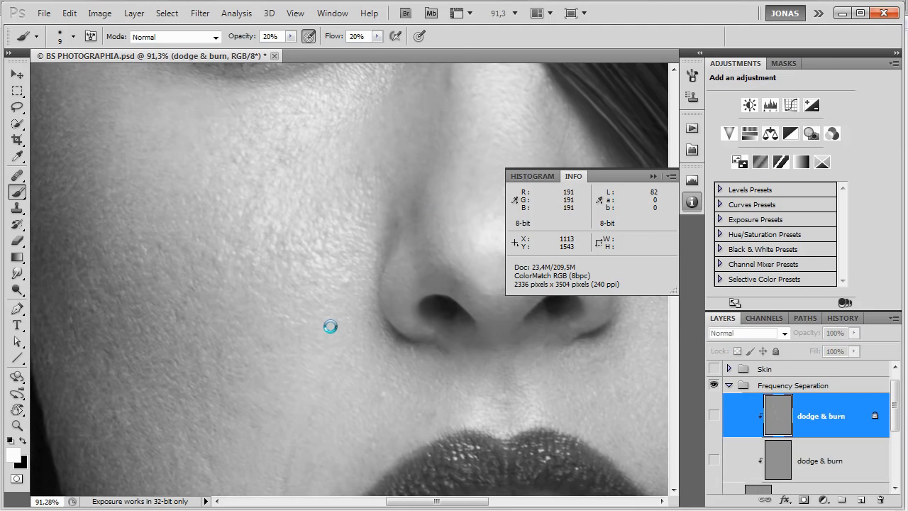
{"action": "key", "text": "ctrl+comma"}
{"action": "key", "text": "ctrl+comma"}
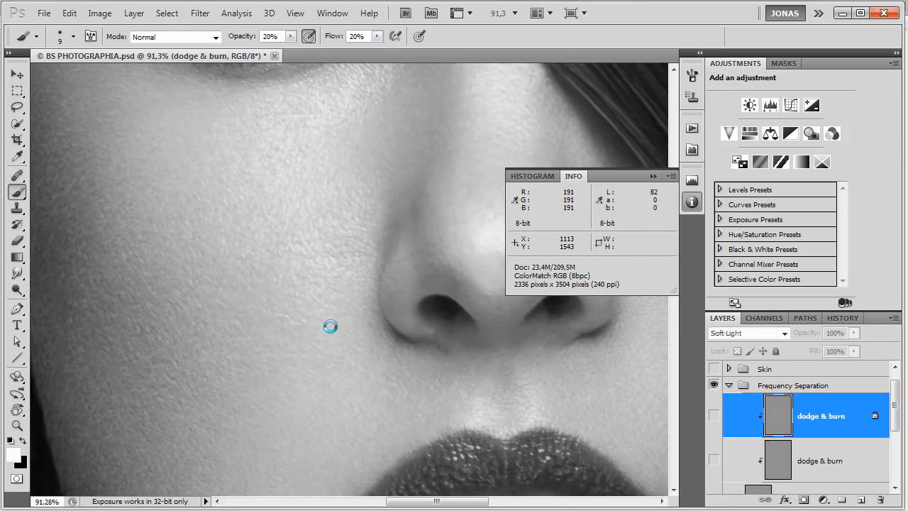
{"action": "key", "text": "ctrl+comma"}
{"action": "left_click_drag", "start_coordinate": [355, 216], "coordinate": [460, 362]}
{"action": "key", "text": "ctrl+comma"}
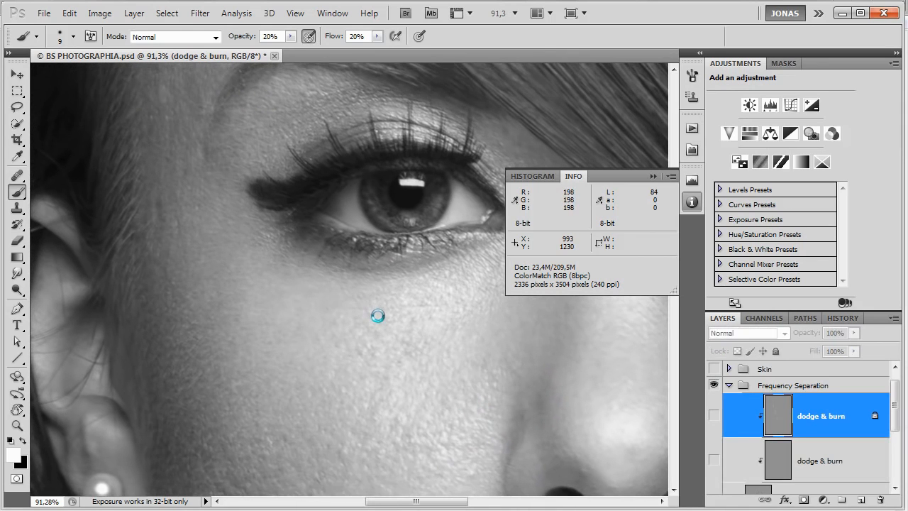
{"action": "key", "text": "ctrl+comma"}
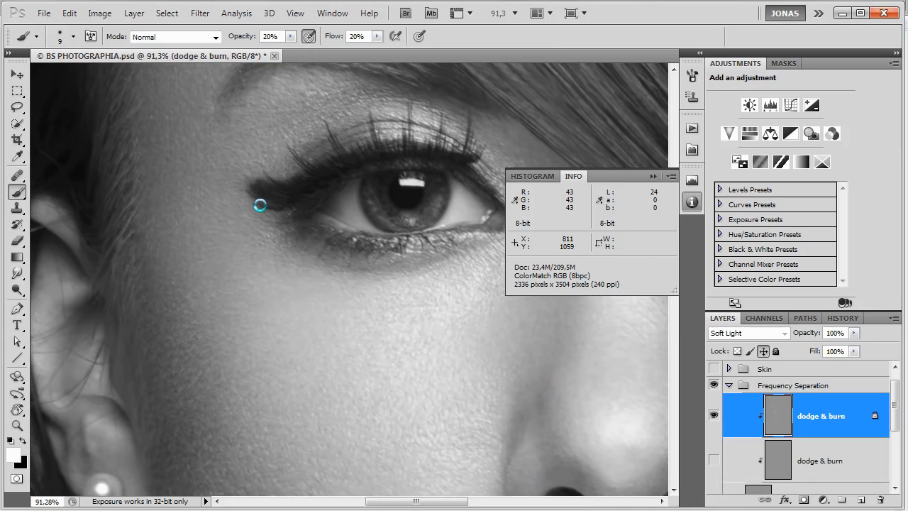
{"action": "key", "text": "ctrl+comma"}
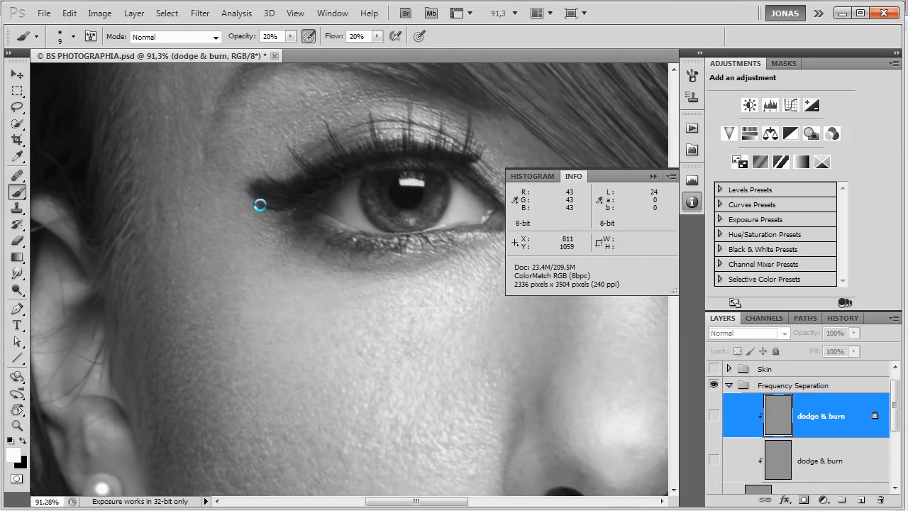
{"action": "key", "text": "ctrl+comma"}
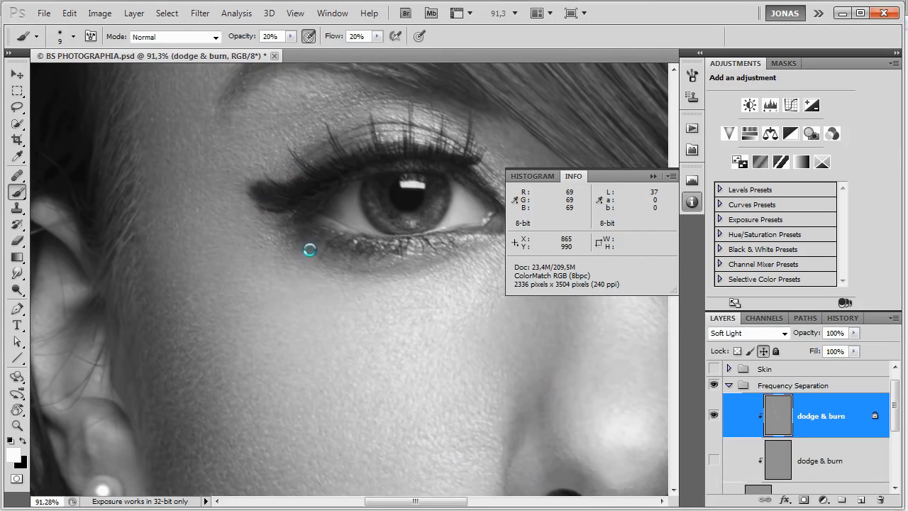
Compare the forehead and the cheek beside the earring with and without the locked dodge & burn layer.
{"action": "left_click_drag", "start_coordinate": [310, 250], "coordinate": [310, 388]}
{"action": "key", "text": "ctrl+comma"}
{"action": "key", "text": "ctrl+comma"}
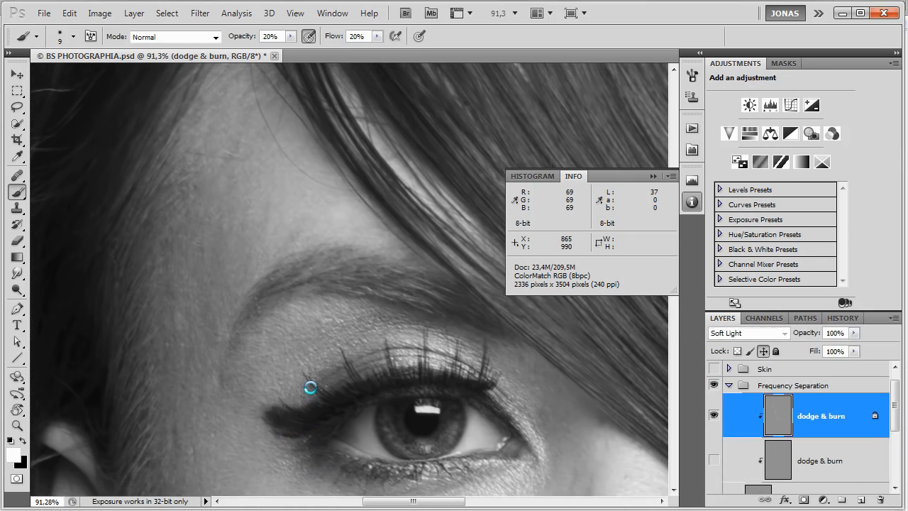
{"action": "mouse_move", "coordinate": [328, 391]}
{"action": "left_mouse_down"}
{"action": "mouse_move", "coordinate": [309, 333]}
{"action": "mouse_move", "coordinate": [284, 128]}
{"action": "left_mouse_up"}
{"action": "key", "text": "ctrl+comma"}
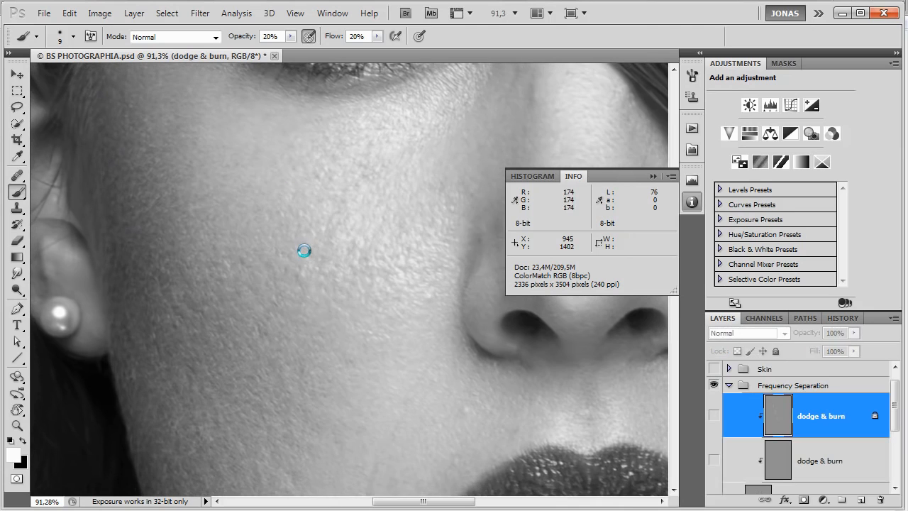
{"action": "key", "text": "ctrl+comma"}
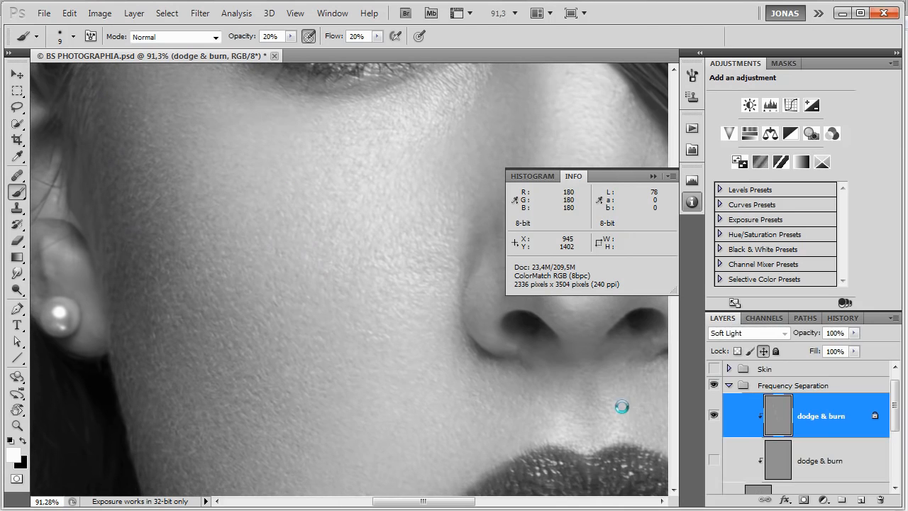
Show the locked dodge & burn layer alone and unclipped, examine its painted strokes over the cheek, and restore the clipped portrait view.
{"action": "left_click", "coordinate": [826, 438], "text": "alt"}
{"action": "left_click", "coordinate": [714, 415], "text": "alt"}
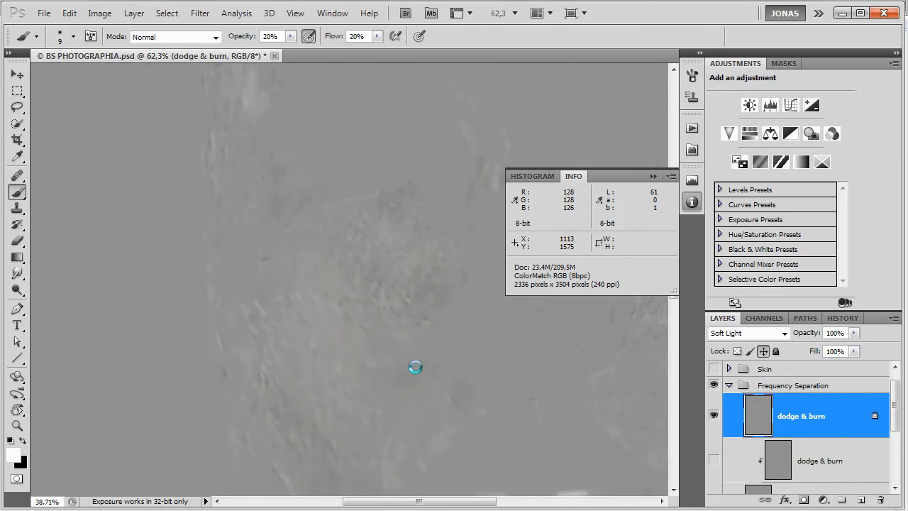
{"action": "left_click_drag", "start_coordinate": [449, 394], "coordinate": [374, 324]}
{"action": "key", "text": "ctrl+1"}
{"action": "left_click_drag", "start_coordinate": [195, 327], "coordinate": [341, 262]}
{"action": "scroll", "coordinate": [177, 354], "scroll_direction": "up", "scroll_amount": 6}
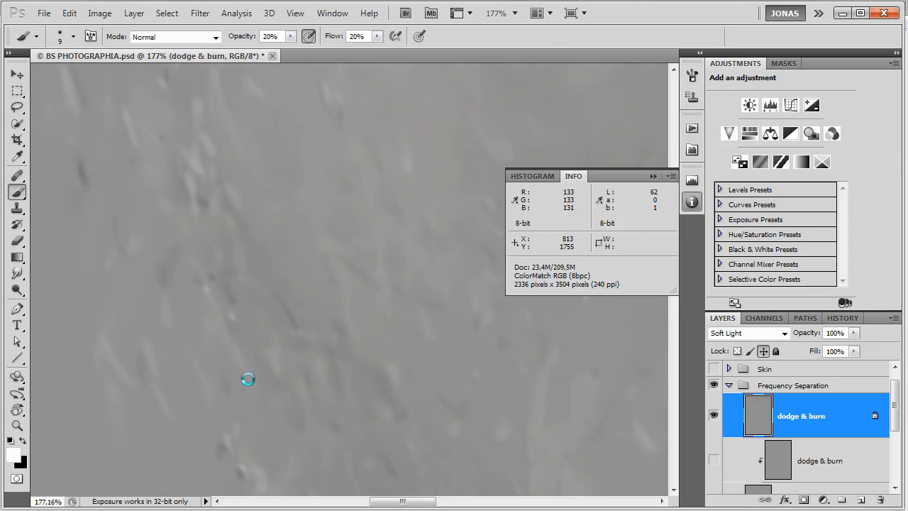
{"action": "left_click_drag", "start_coordinate": [234, 186], "coordinate": [355, 334]}
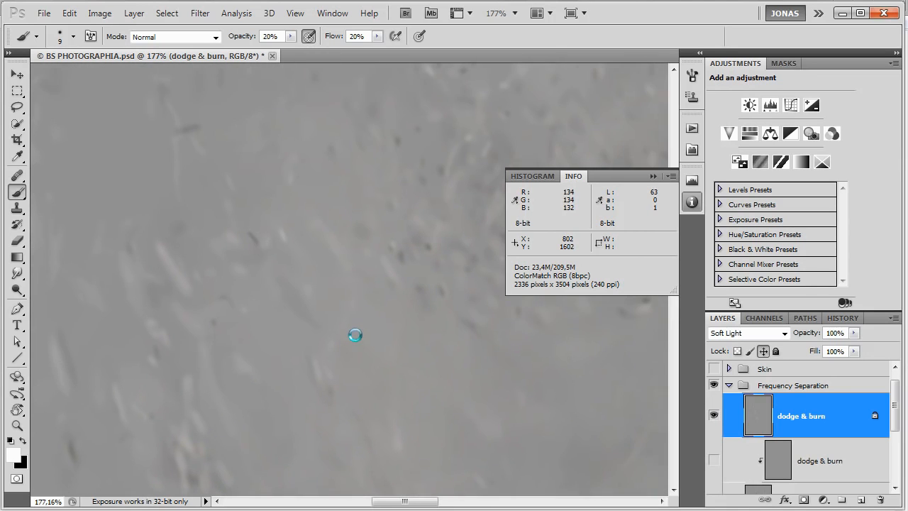
{"action": "left_click_drag", "start_coordinate": [436, 228], "coordinate": [461, 403]}
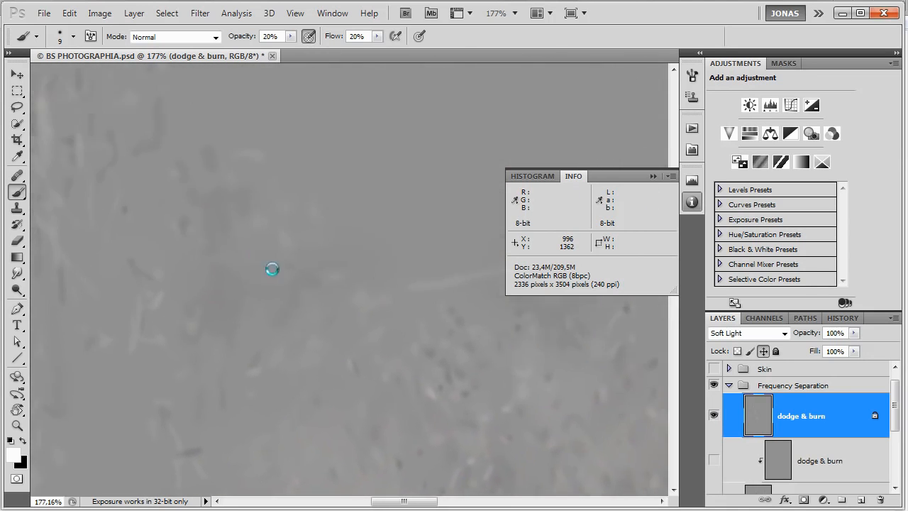
{"action": "left_click_drag", "start_coordinate": [278, 232], "coordinate": [391, 317]}
{"action": "left_click_drag", "start_coordinate": [366, 184], "coordinate": [408, 353]}
{"action": "left_click_drag", "start_coordinate": [419, 220], "coordinate": [338, 285]}
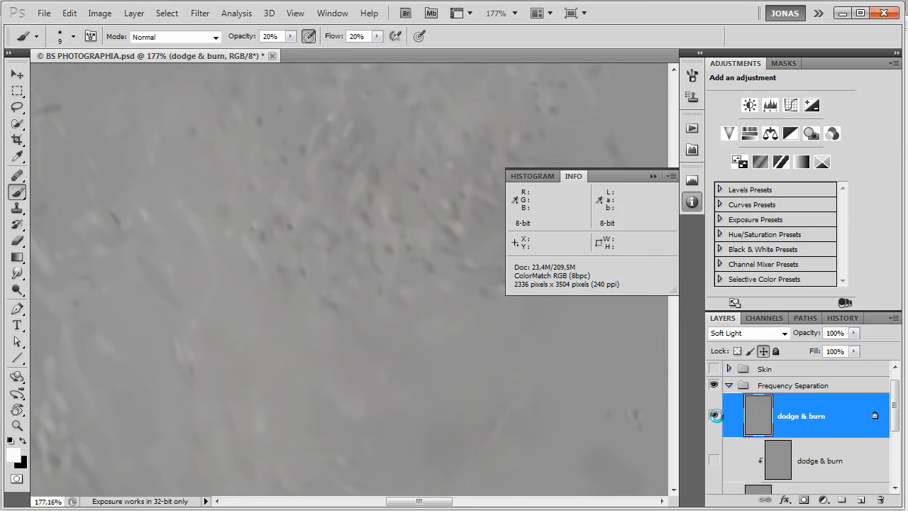
{"action": "left_click", "coordinate": [715, 416], "text": "alt"}
{"action": "scroll", "coordinate": [459, 367], "scroll_direction": "down", "scroll_amount": 4}
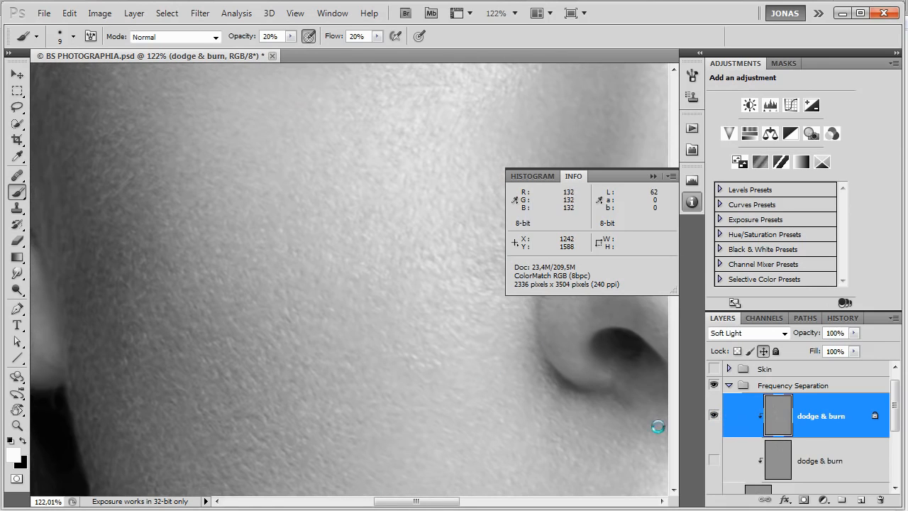
Delete the unlocked dodge & burn layer directly above HIGH, keeping only the locked one.
{"action": "left_click", "coordinate": [808, 460]}
{"action": "scroll", "coordinate": [836, 405], "scroll_direction": "down", "scroll_amount": 1}
{"action": "left_click_drag", "start_coordinate": [853, 385], "coordinate": [880, 500]}
{"action": "scroll", "coordinate": [836, 435], "scroll_direction": "up", "scroll_amount": 1}
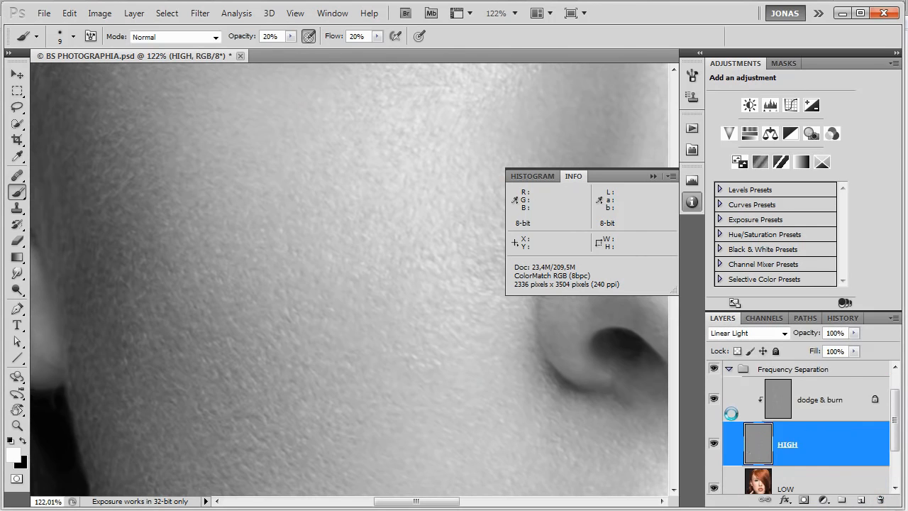
Compare the whole portrait in black and white with and without the Frequency Separation group.
{"action": "scroll", "coordinate": [732, 414], "scroll_direction": "up", "scroll_amount": 1}
{"action": "scroll", "coordinate": [462, 323], "scroll_direction": "down", "scroll_amount": 8}
{"action": "scroll", "coordinate": [462, 323], "scroll_direction": "down", "scroll_amount": 4}
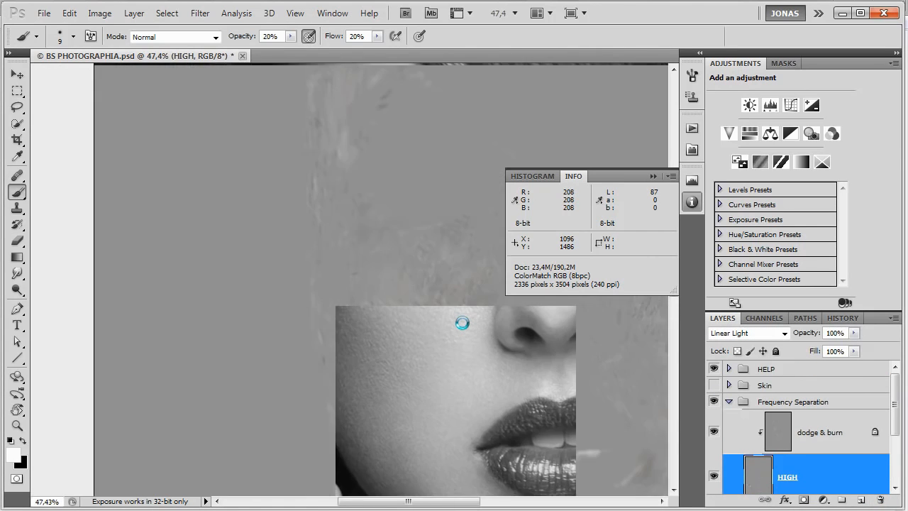
{"action": "left_click", "coordinate": [715, 402]}
{"action": "left_click", "coordinate": [716, 402]}
{"action": "left_click", "coordinate": [715, 402]}
{"action": "left_click", "coordinate": [715, 402]}
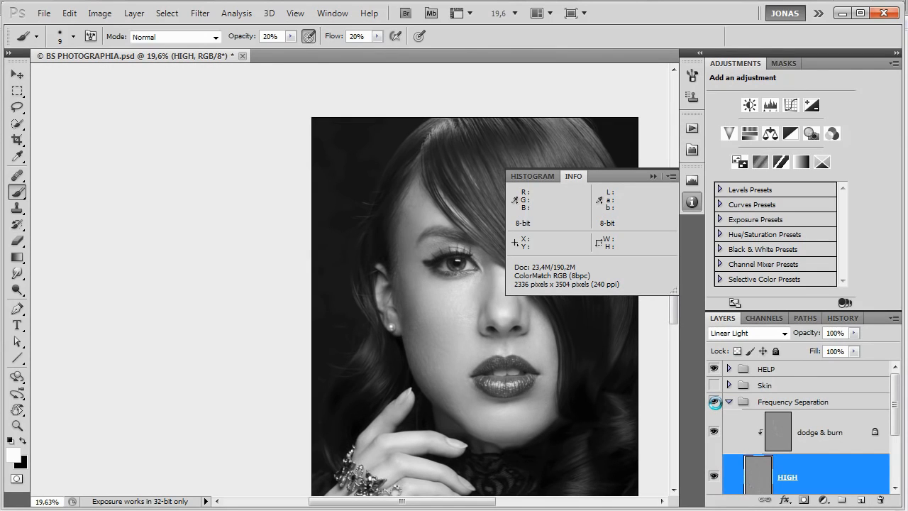
{"action": "left_click", "coordinate": [715, 403]}
{"action": "left_click", "coordinate": [715, 402]}
{"action": "left_click", "coordinate": [715, 403]}
{"action": "left_click", "coordinate": [715, 402]}
{"action": "left_click", "coordinate": [716, 402]}
{"action": "left_click", "coordinate": [715, 402]}
{"action": "left_click", "coordinate": [715, 403]}
{"action": "left_click", "coordinate": [715, 402]}
{"action": "left_click", "coordinate": [715, 402]}
{"action": "left_click", "coordinate": [715, 402]}
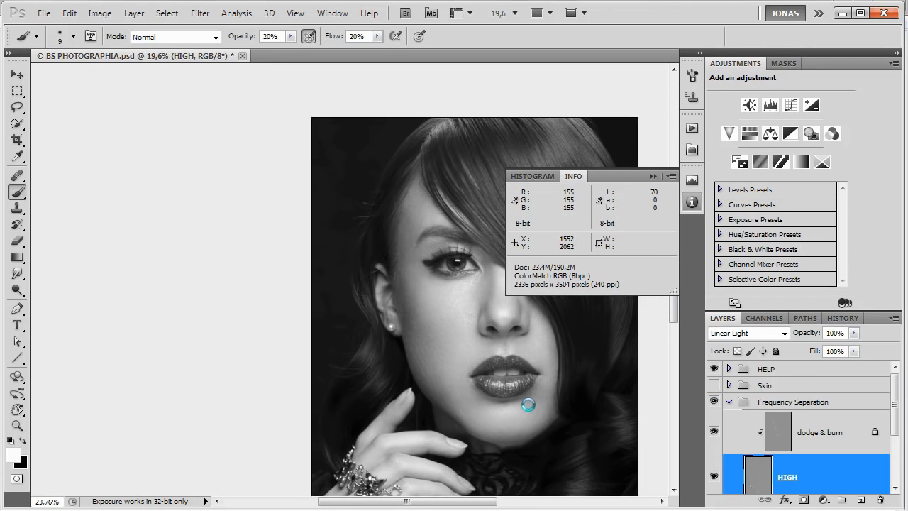
Examine the skin around the lips up close in black and white with the Frequency Separation group switched off.
{"action": "scroll", "coordinate": [522, 383], "scroll_direction": "up", "scroll_amount": 2}
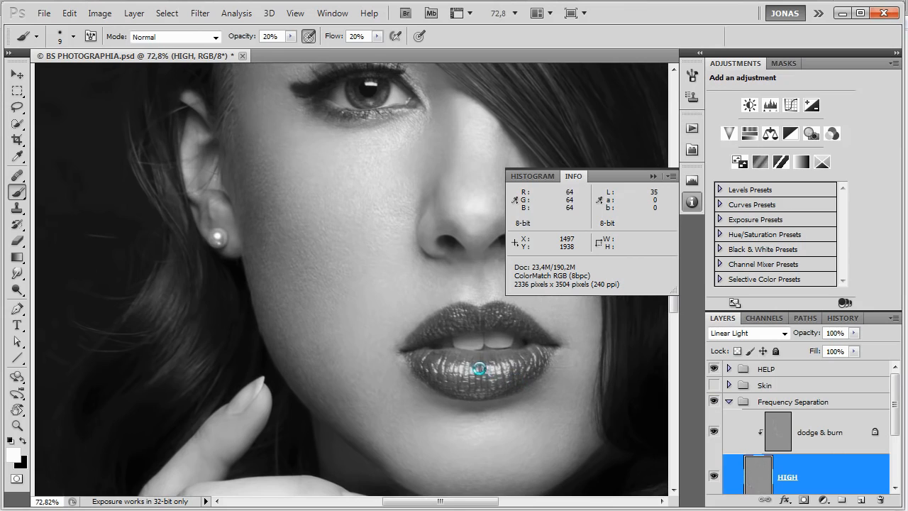
{"action": "scroll", "coordinate": [471, 362], "scroll_direction": "up", "scroll_amount": 2}
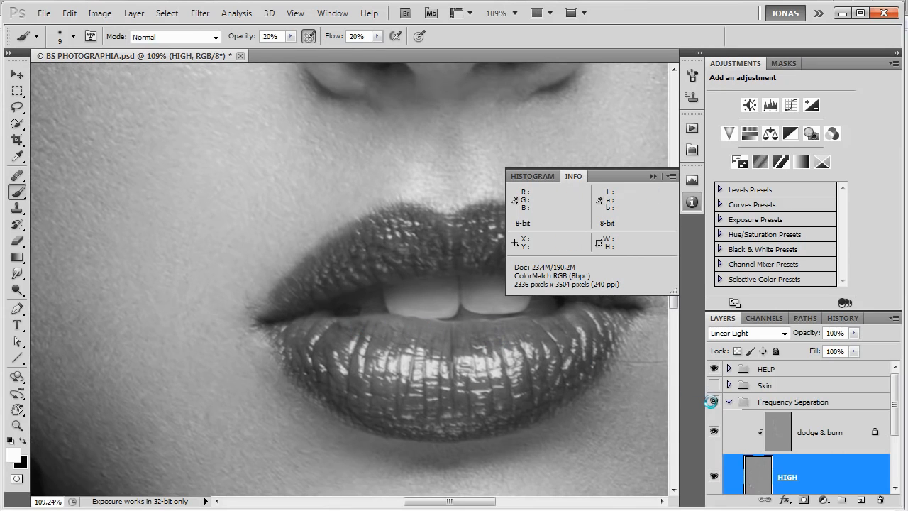
{"action": "left_click", "coordinate": [710, 401]}
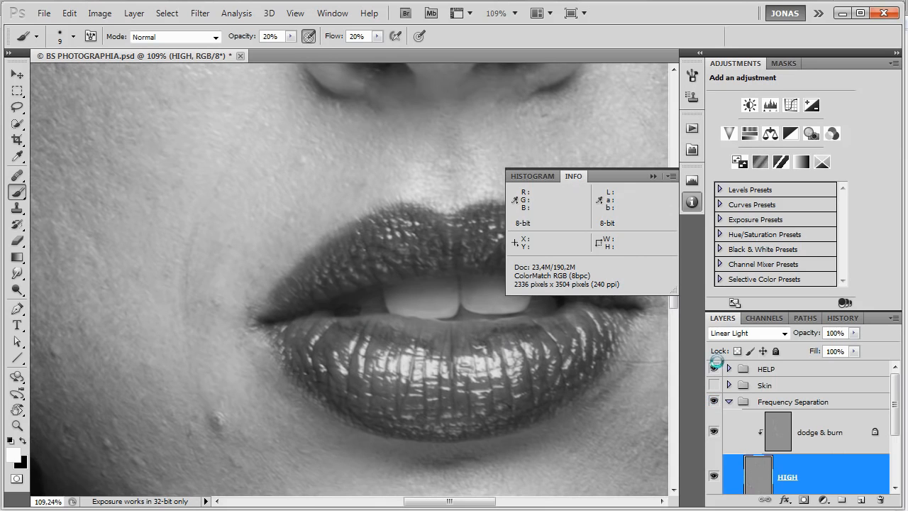
Hide the HELP group and compare the skin around the mouth in color with and without the Frequency Separation group.
{"action": "left_click", "coordinate": [714, 369]}
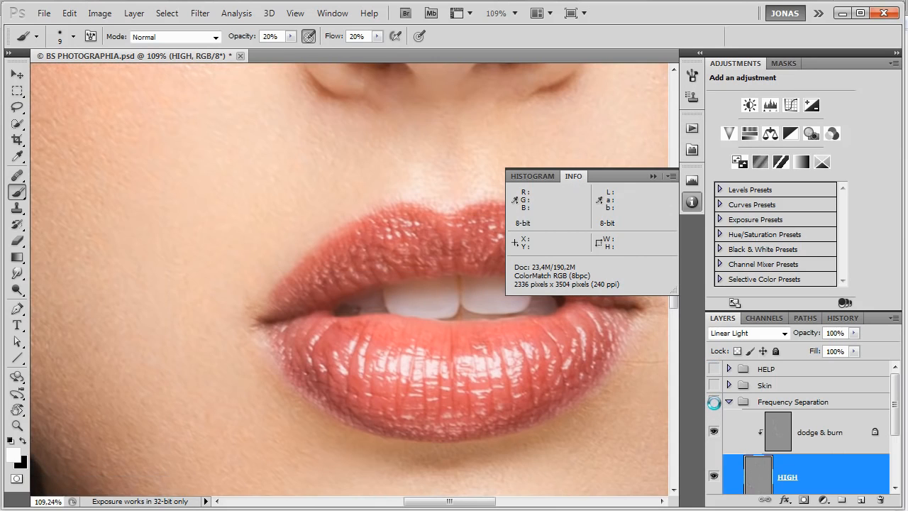
{"action": "left_click", "coordinate": [714, 402]}
{"action": "left_click", "coordinate": [714, 402]}
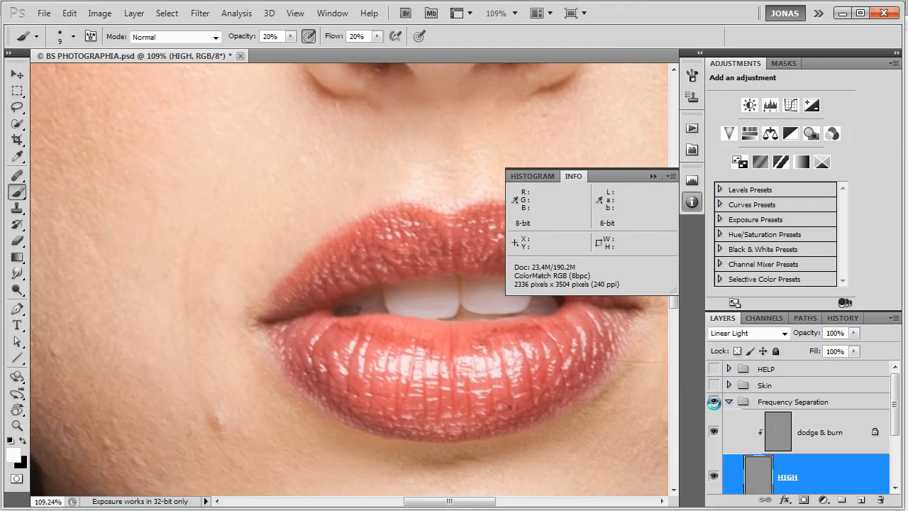
{"action": "left_click", "coordinate": [714, 403]}
{"action": "left_click", "coordinate": [714, 402]}
{"action": "left_click", "coordinate": [714, 403]}
{"action": "left_click", "coordinate": [714, 402]}
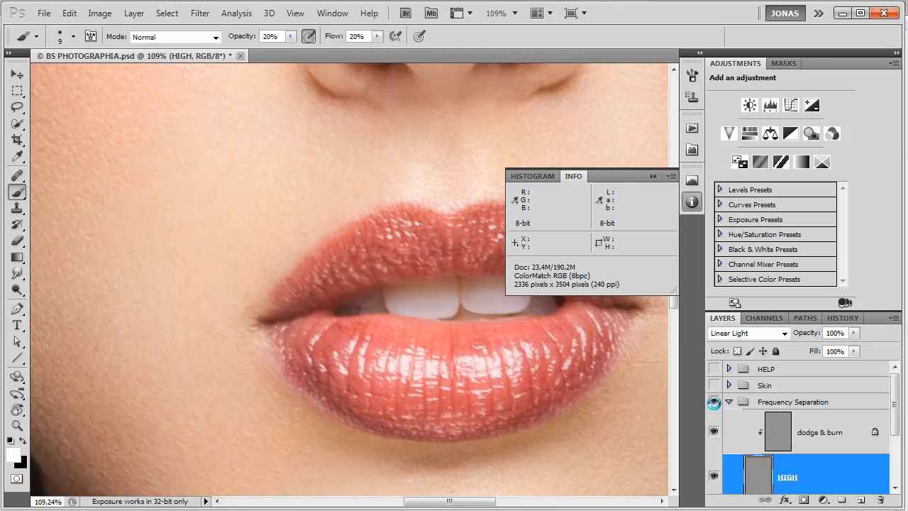
{"action": "left_click", "coordinate": [714, 403]}
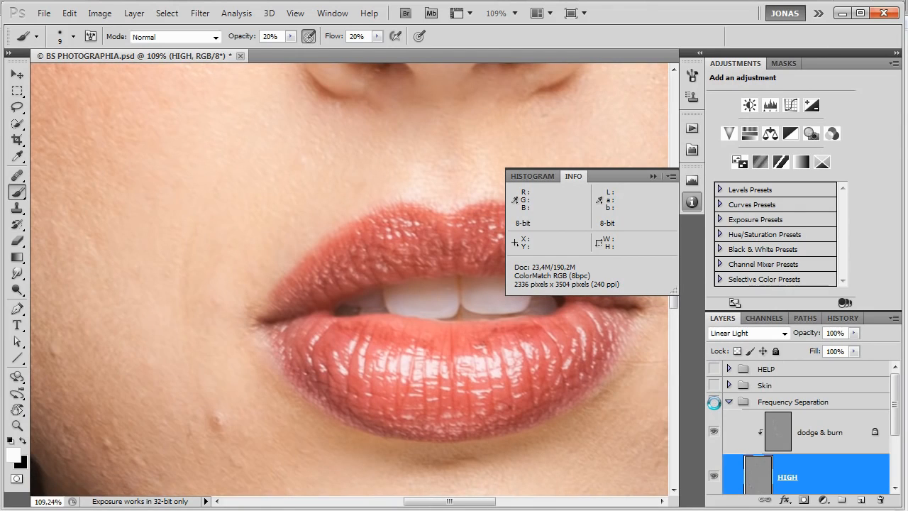
{"action": "left_click", "coordinate": [714, 402]}
{"action": "left_click", "coordinate": [714, 402]}
{"action": "left_click", "coordinate": [714, 402]}
{"action": "left_click", "coordinate": [714, 402]}
{"action": "left_click", "coordinate": [714, 403]}
{"action": "scroll", "coordinate": [234, 271], "scroll_direction": "down", "scroll_amount": 3}
{"action": "scroll", "coordinate": [234, 271], "scroll_direction": "down", "scroll_amount": 2}
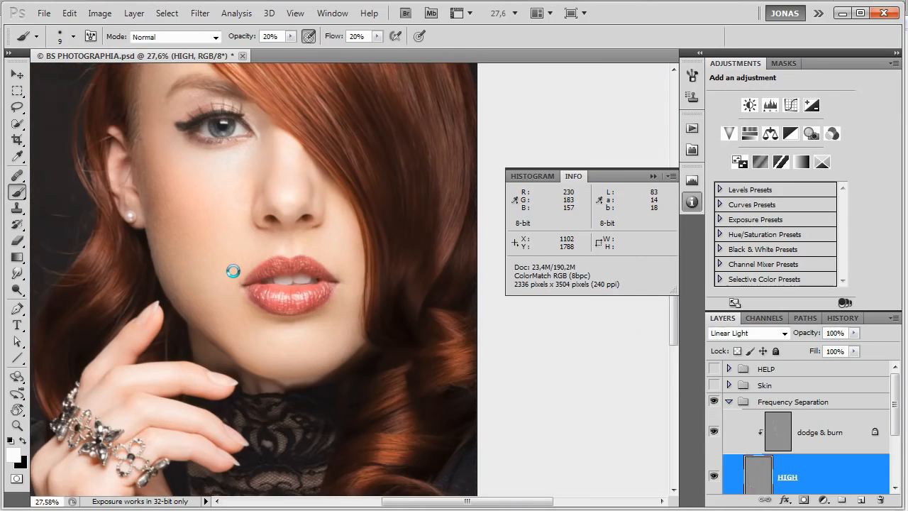
Collapse the Frequency Separation group, expand the Skin group and select its Color Correction group.
{"action": "left_click", "coordinate": [728, 402]}
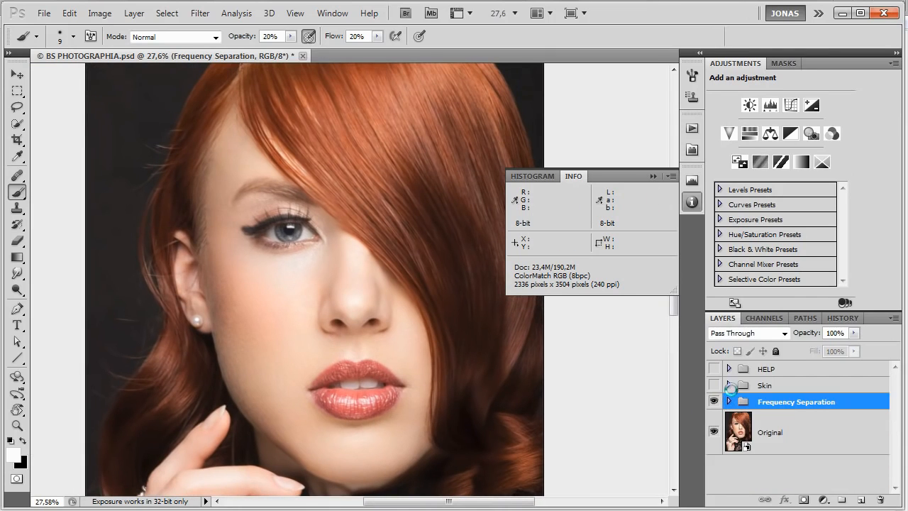
{"action": "left_click", "coordinate": [730, 385]}
{"action": "scroll", "coordinate": [773, 405], "scroll_direction": "down", "scroll_amount": 6}
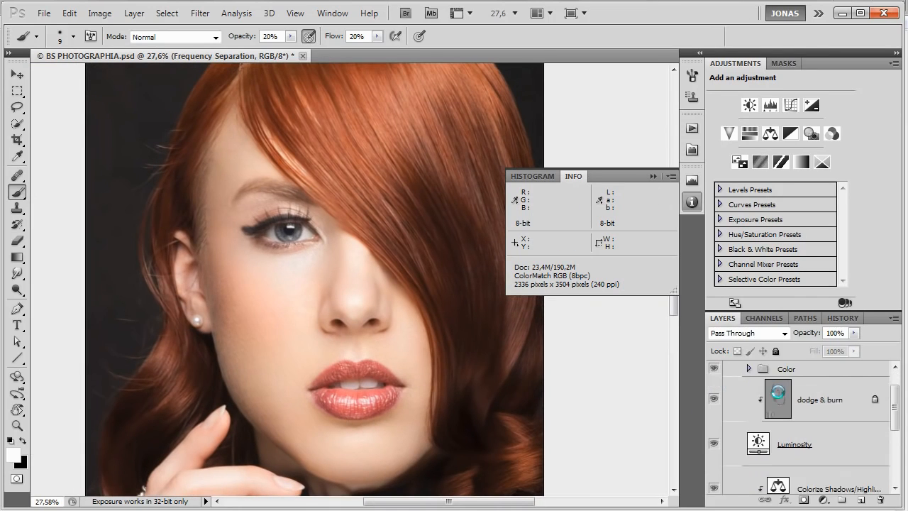
{"action": "left_click", "coordinate": [812, 425]}
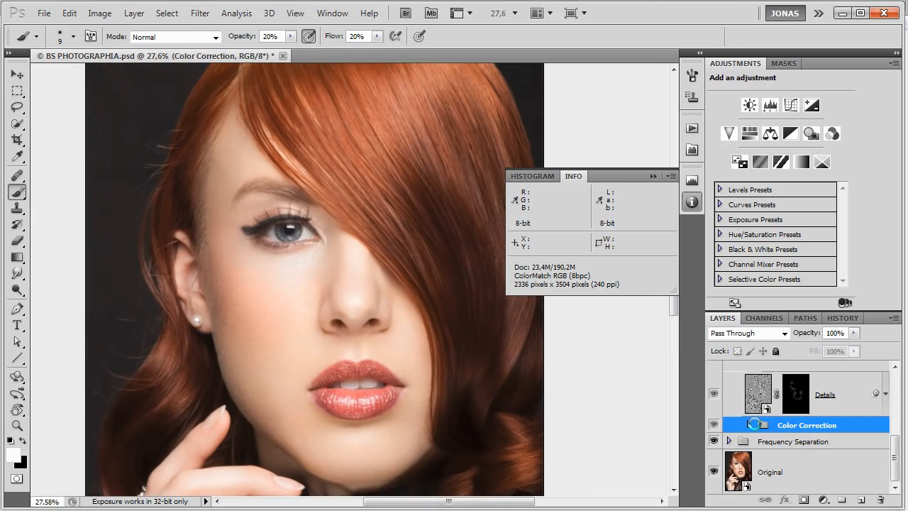
Look through the Cheek, Hue +15, Hue -15 and Saturation layers inside the nested Color Correction groups, then collapse both groups.
{"action": "left_click", "coordinate": [748, 424]}
{"action": "scroll", "coordinate": [783, 433], "scroll_direction": "down", "scroll_amount": 2}
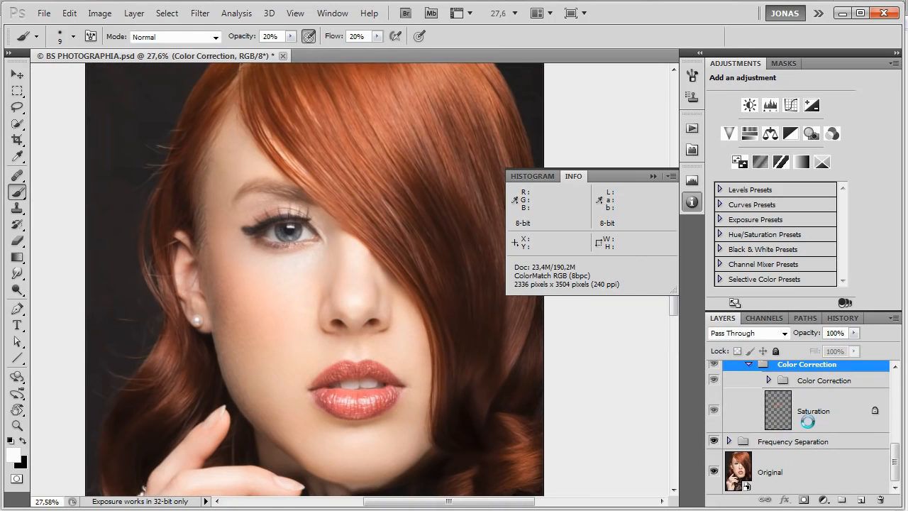
{"action": "scroll", "coordinate": [799, 426], "scroll_direction": "up", "scroll_amount": 1}
{"action": "left_click", "coordinate": [769, 429]}
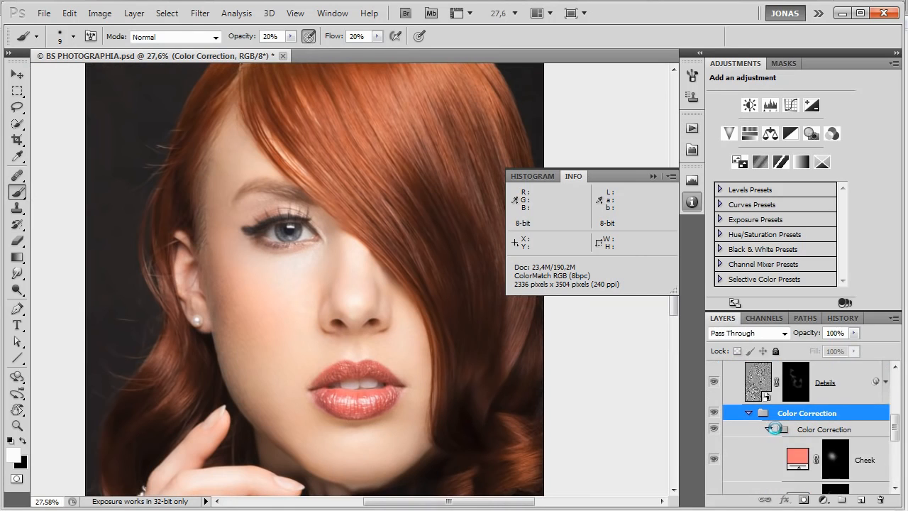
{"action": "scroll", "coordinate": [827, 426], "scroll_direction": "down", "scroll_amount": 2}
{"action": "scroll", "coordinate": [774, 397], "scroll_direction": "down", "scroll_amount": 4}
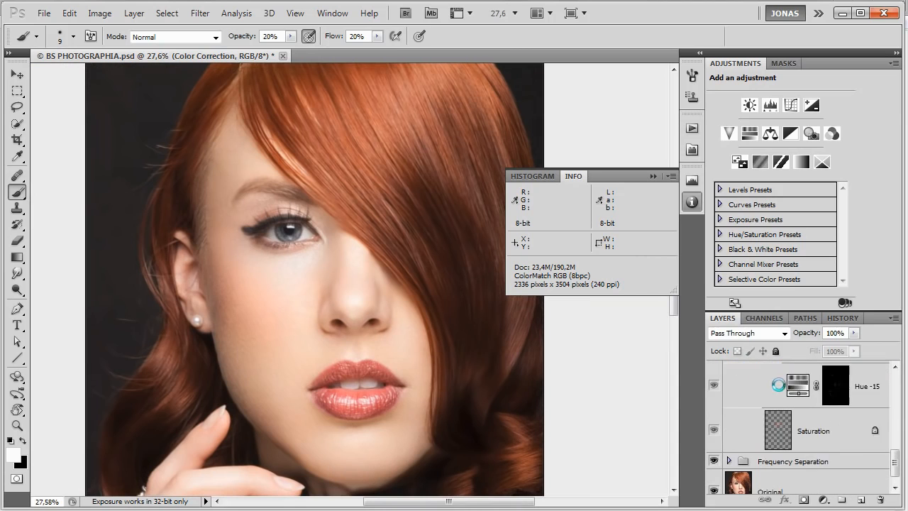
{"action": "left_click", "coordinate": [813, 419]}
{"action": "scroll", "coordinate": [850, 426], "scroll_direction": "up", "scroll_amount": 3}
{"action": "scroll", "coordinate": [851, 426], "scroll_direction": "up", "scroll_amount": 4}
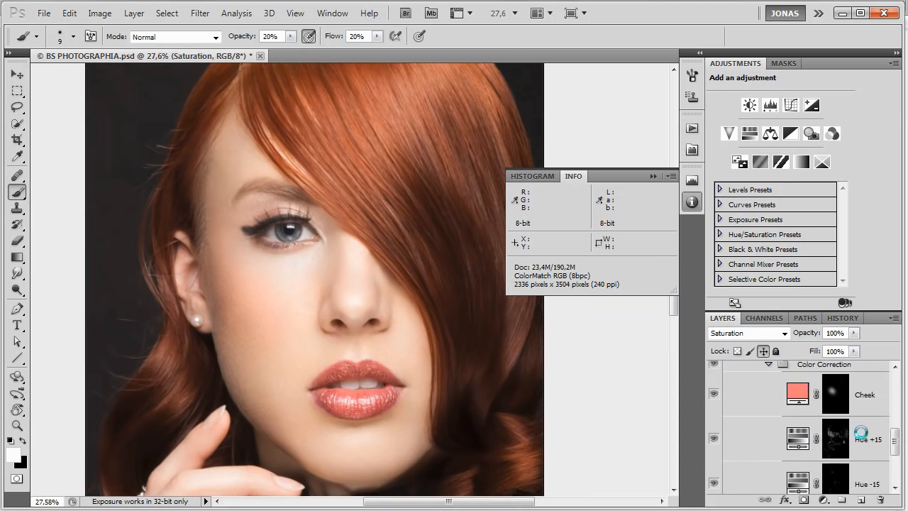
{"action": "left_click", "coordinate": [769, 429]}
{"action": "left_click", "coordinate": [749, 413]}
Show the HELP group, expand it and turn on its Saturation group to view the portrait's saturation map.
{"action": "scroll", "coordinate": [770, 427], "scroll_direction": "up", "scroll_amount": 5}
{"action": "scroll", "coordinate": [770, 428], "scroll_direction": "up", "scroll_amount": 2}
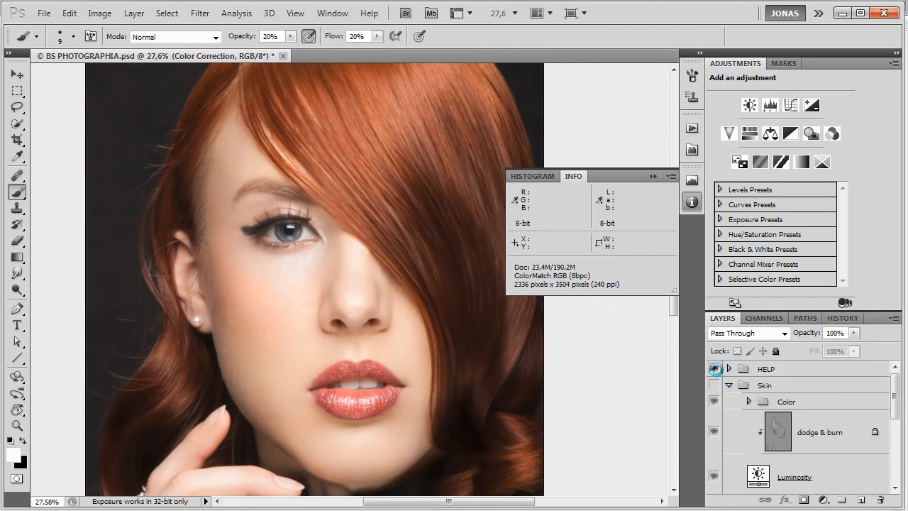
{"action": "left_click", "coordinate": [715, 369]}
{"action": "left_click", "coordinate": [729, 369]}
{"action": "scroll", "coordinate": [731, 383], "scroll_direction": "down", "scroll_amount": 2}
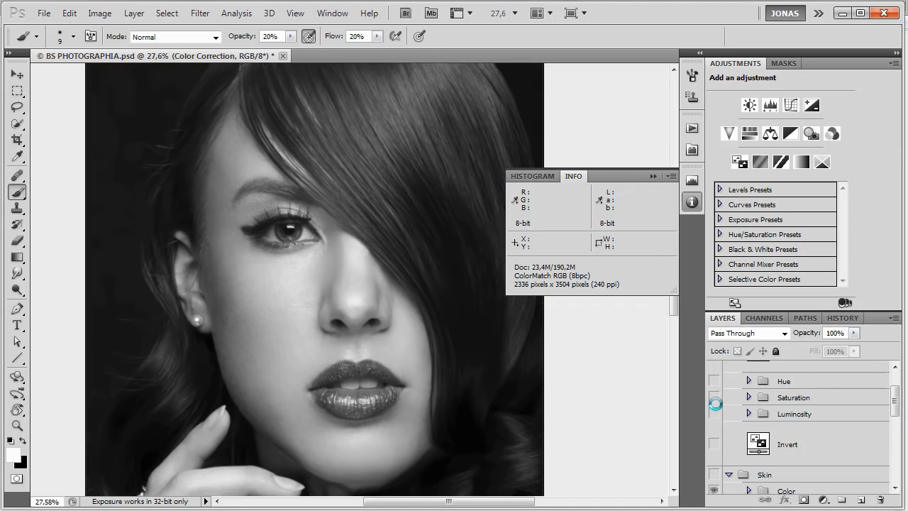
{"action": "left_click", "coordinate": [716, 397]}
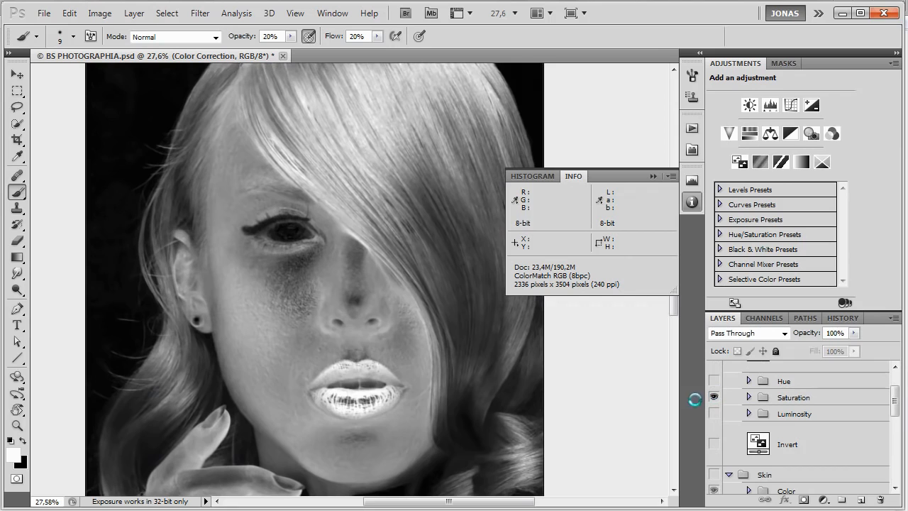
{"action": "scroll", "coordinate": [432, 393], "scroll_direction": "down", "scroll_amount": 2}
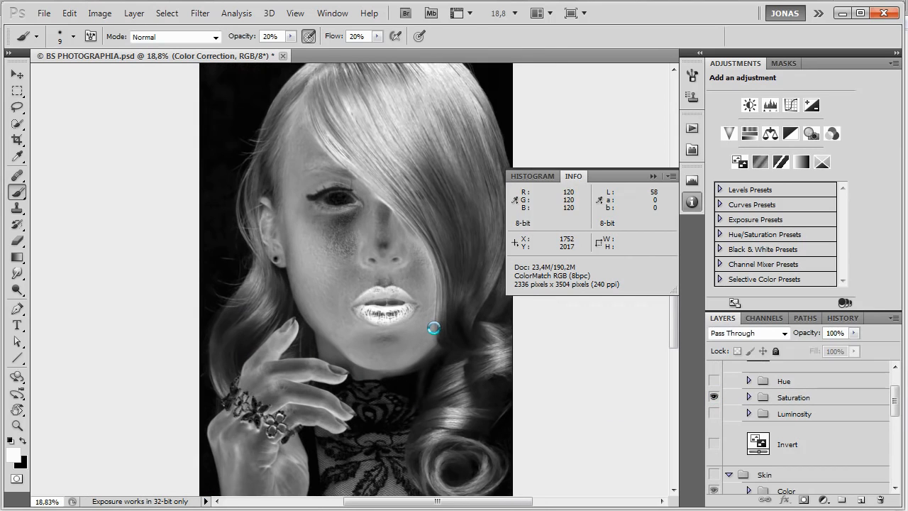
Expand the HELP group's Saturation group and select its Saturation layer to examine the Selective Color settings for Reds.
{"action": "left_click", "coordinate": [748, 397]}
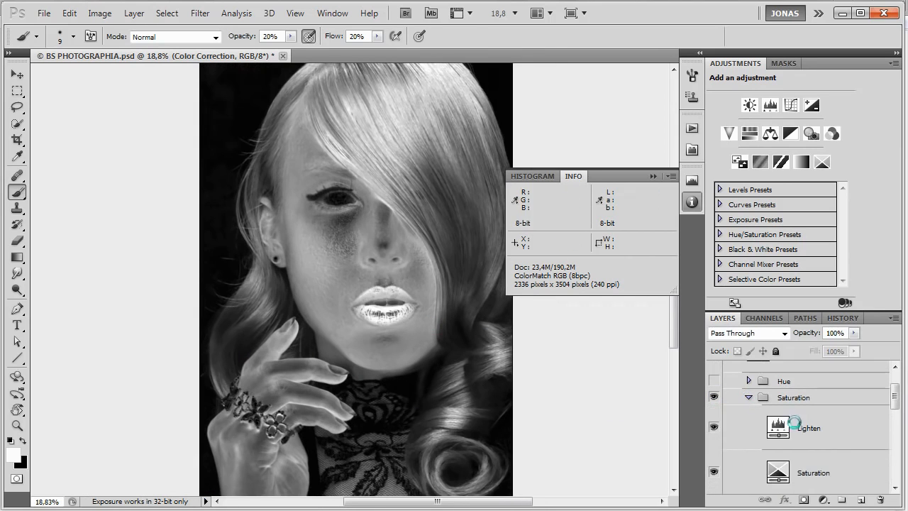
{"action": "scroll", "coordinate": [880, 451], "scroll_direction": "down", "scroll_amount": 1}
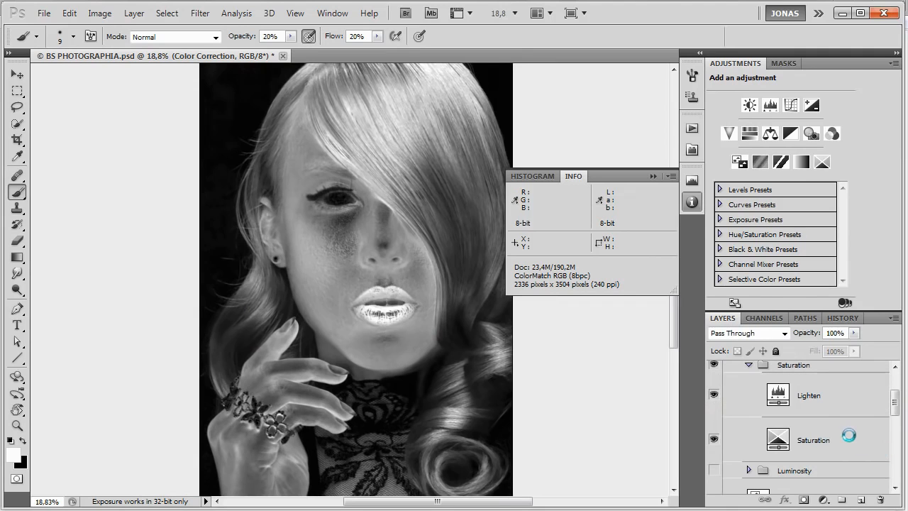
{"action": "left_click", "coordinate": [849, 436]}
{"action": "left_click_drag", "start_coordinate": [555, 436], "coordinate": [548, 417]}
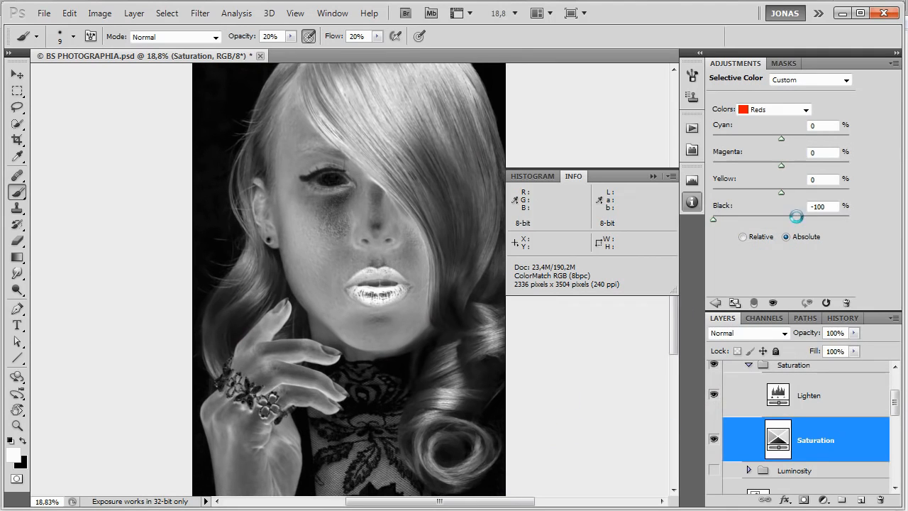
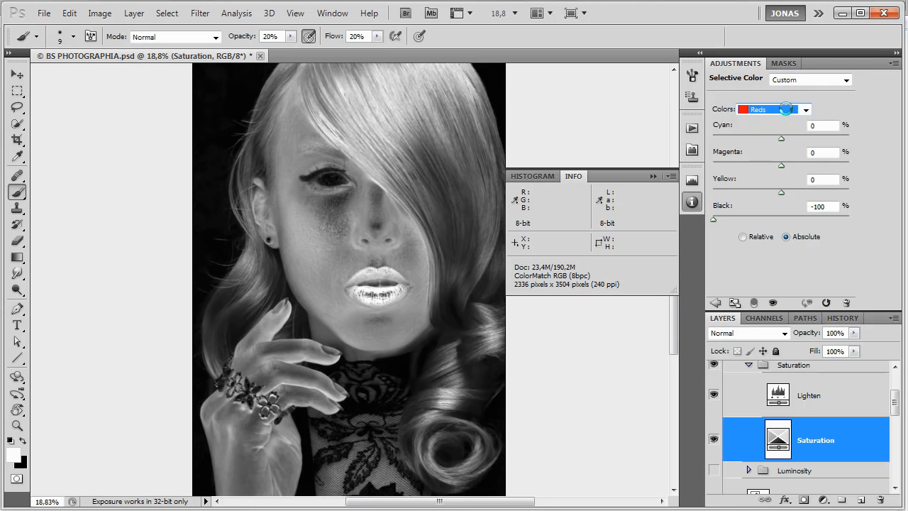
Examine the Saturation layer's Selective Color settings for the remaining color ranges, including Magentas, Whites and Blacks.
{"action": "scroll", "coordinate": [769, 113], "scroll_direction": "down", "scroll_amount": 1}
{"action": "scroll", "coordinate": [771, 122], "scroll_direction": "down", "scroll_amount": 2}
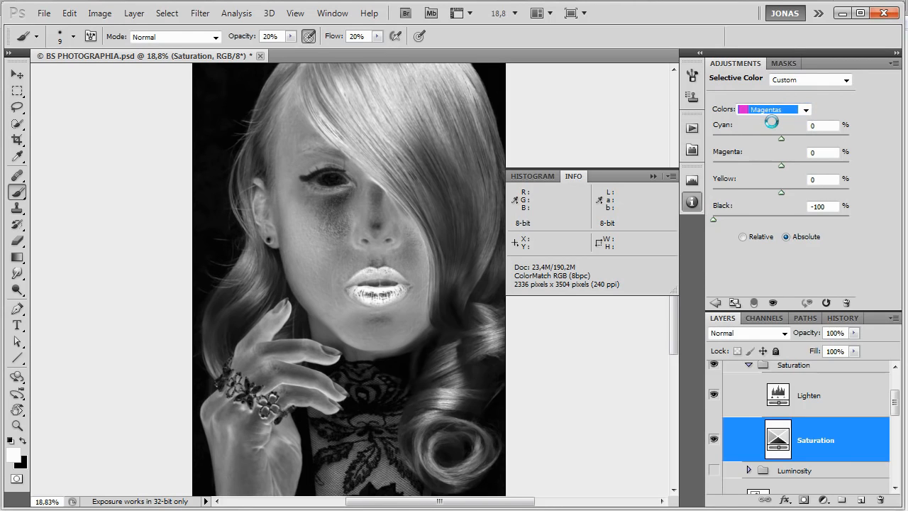
{"action": "scroll", "coordinate": [772, 122], "scroll_direction": "up", "scroll_amount": 1}
{"action": "key", "text": "Down"}
{"action": "key", "text": "Down"}
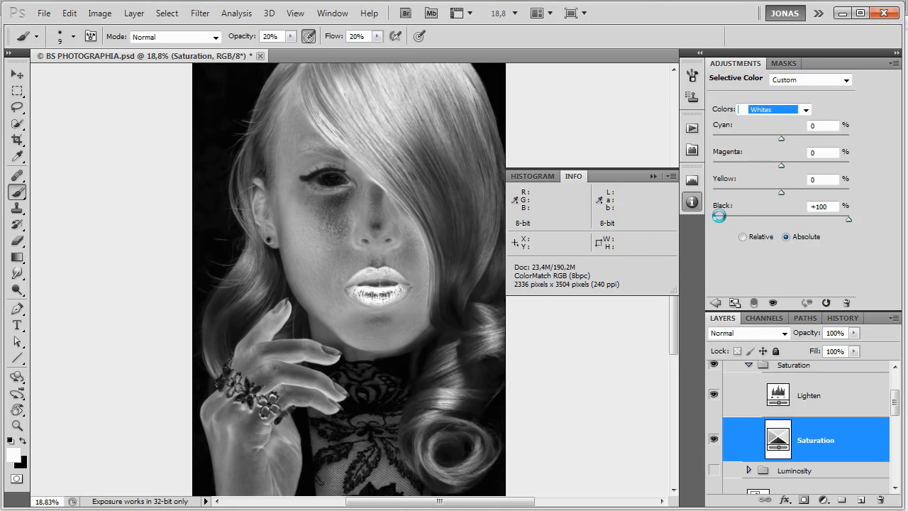
{"action": "key", "text": "Down"}
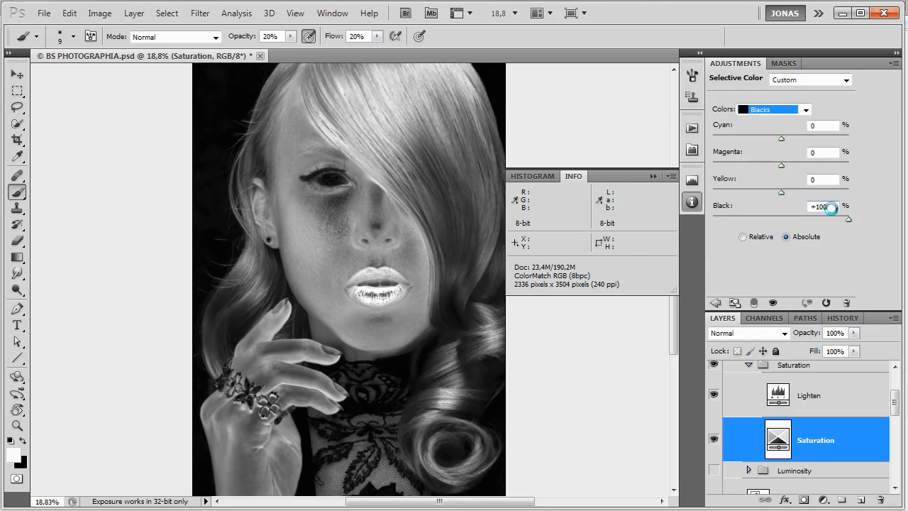
{"action": "left_click", "coordinate": [831, 208]}
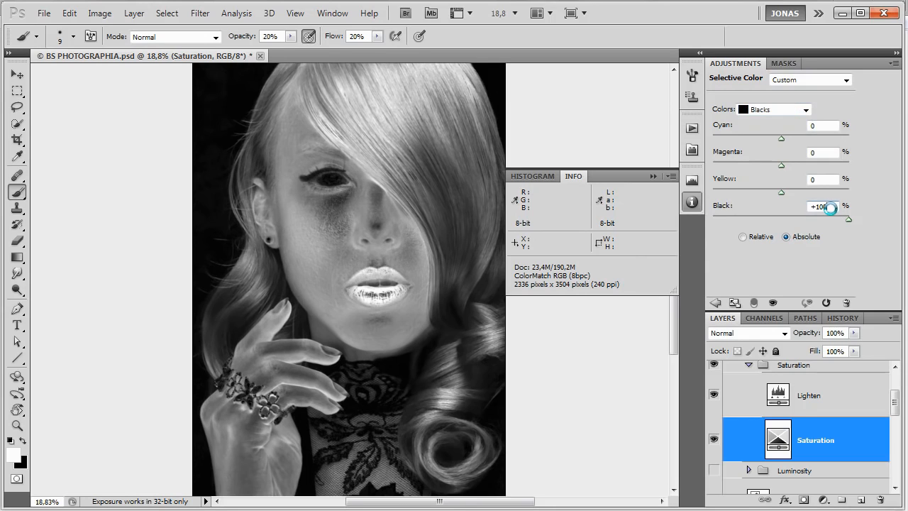
Select the Lighten levels layer, compare the saturation map with it hidden and shown, and inspect its white input level.
{"action": "left_click", "coordinate": [809, 410]}
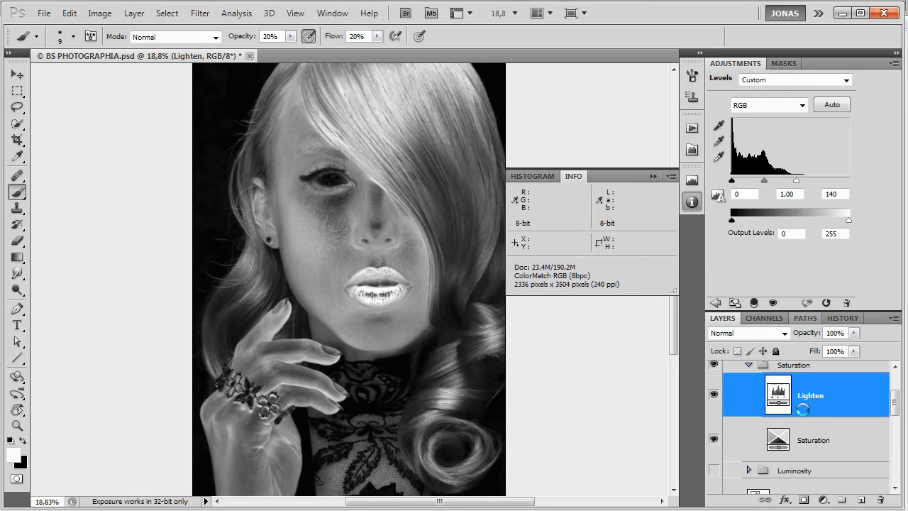
{"action": "left_click", "coordinate": [715, 395]}
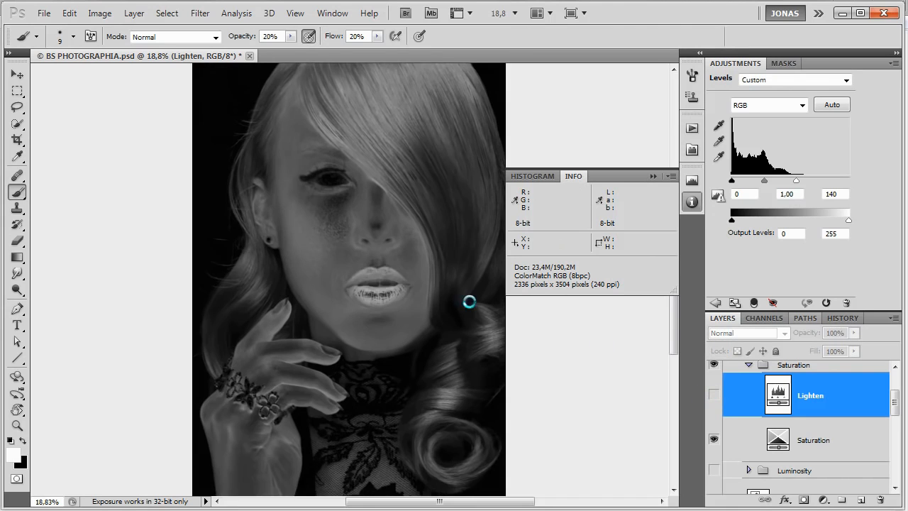
{"action": "key", "text": "ctrl+0"}
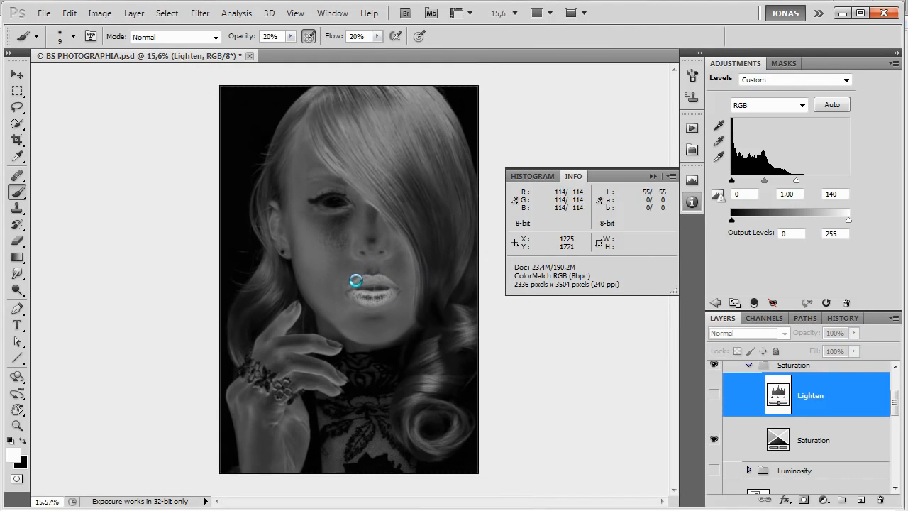
{"action": "scroll", "coordinate": [348, 281], "scroll_direction": "up", "scroll_amount": 1}
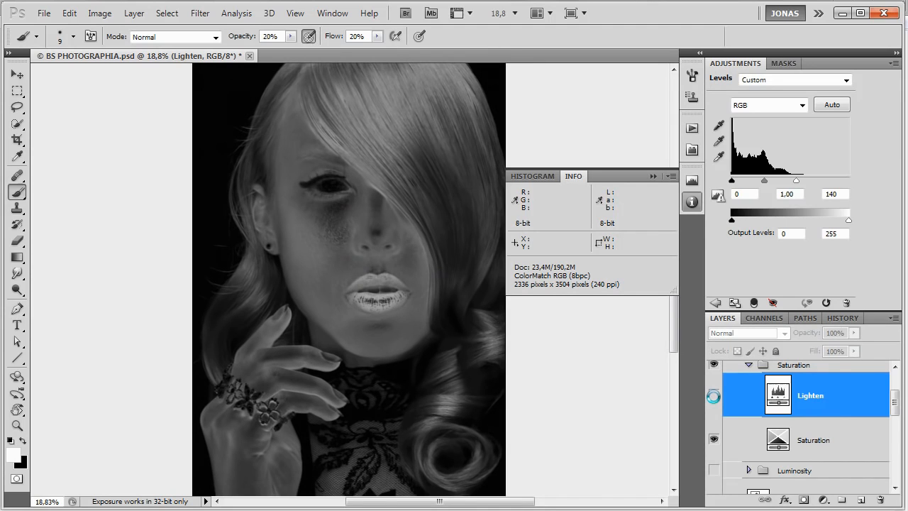
{"action": "left_click", "coordinate": [714, 396]}
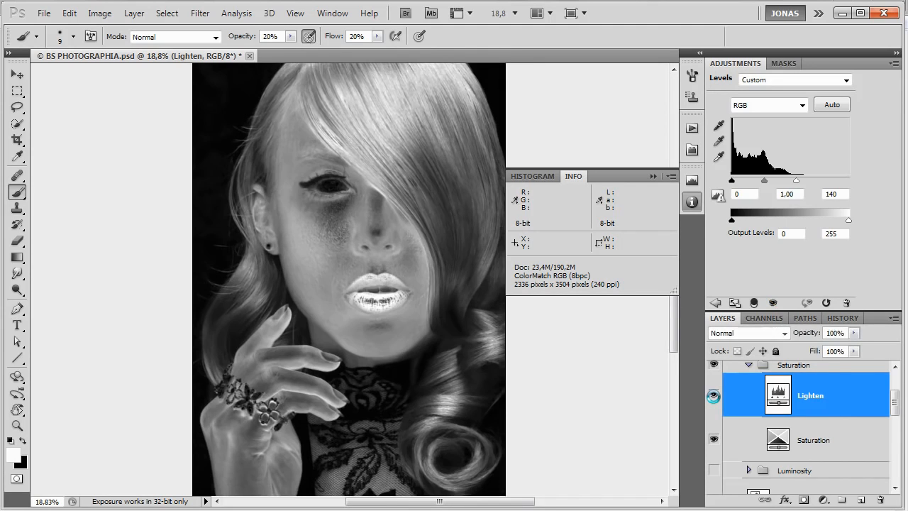
{"action": "left_click", "coordinate": [840, 193]}
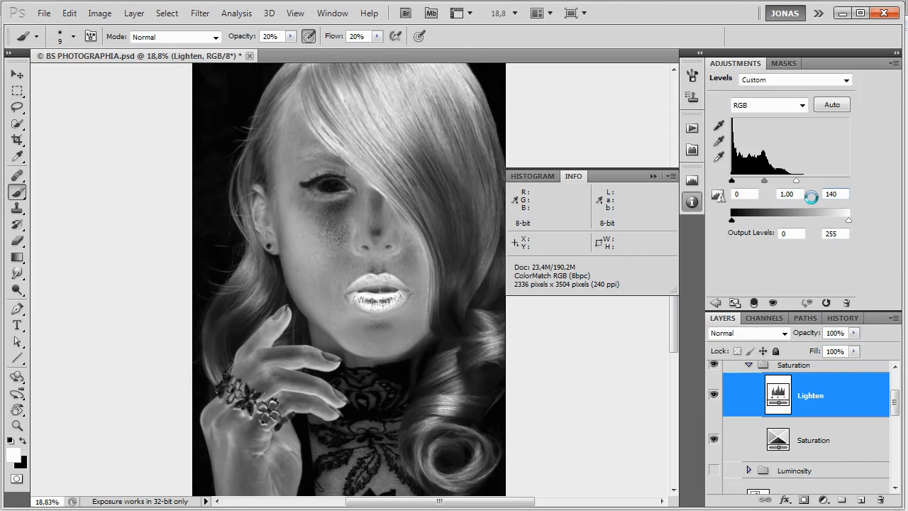
Collapse the HELP group's Saturation group and switch its visibility off and on.
{"action": "scroll", "coordinate": [763, 408], "scroll_direction": "up", "scroll_amount": 2}
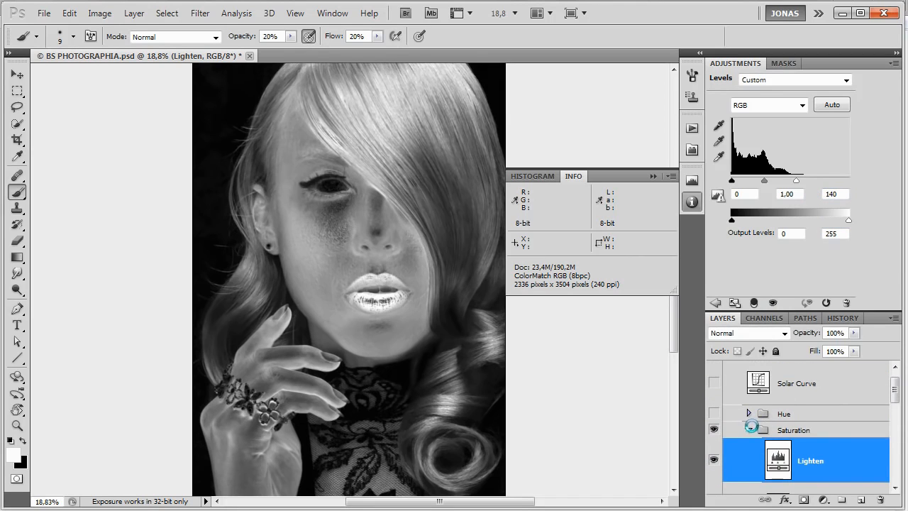
{"action": "left_click", "coordinate": [750, 428]}
{"action": "left_click", "coordinate": [715, 430]}
{"action": "left_click", "coordinate": [714, 430]}
Select the Skin group's Color Correction group, make it visible, and hide the Colorize Shadows/Highlights and Details layers.
{"action": "scroll", "coordinate": [780, 422], "scroll_direction": "down", "scroll_amount": 8}
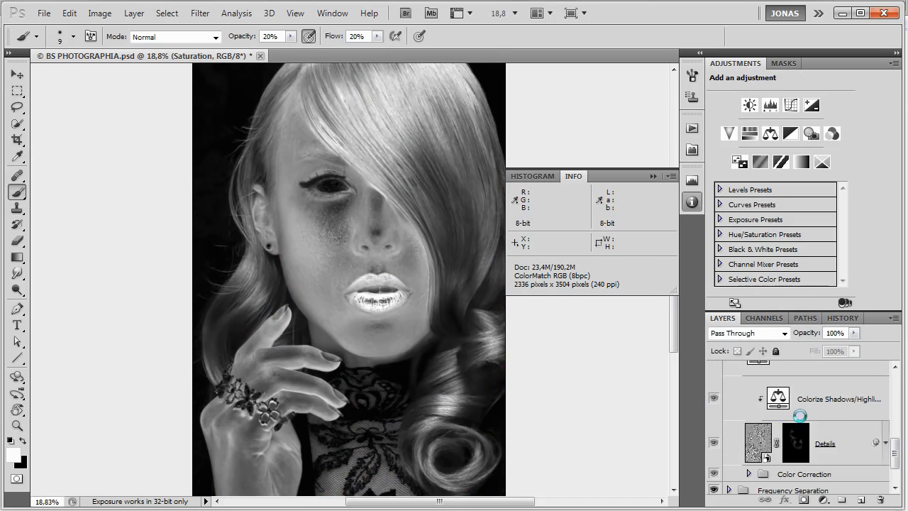
{"action": "left_click", "coordinate": [725, 424]}
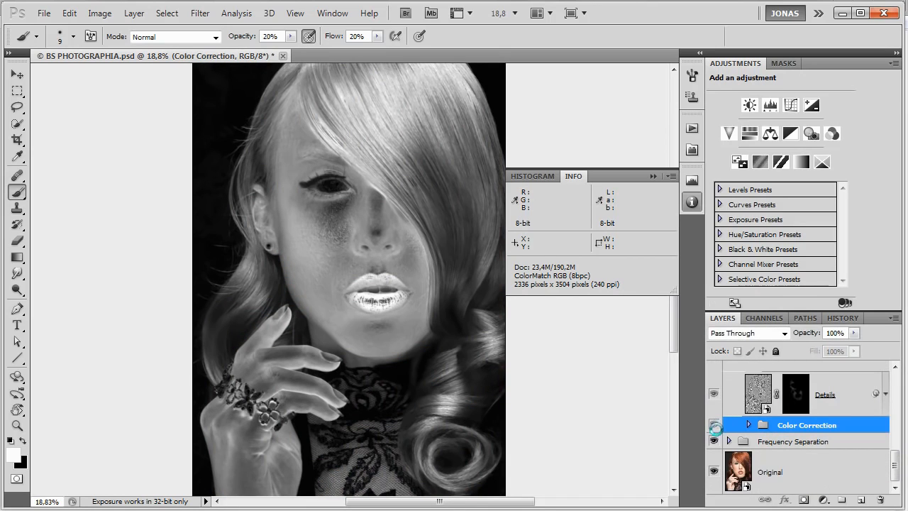
{"action": "left_click", "coordinate": [714, 424]}
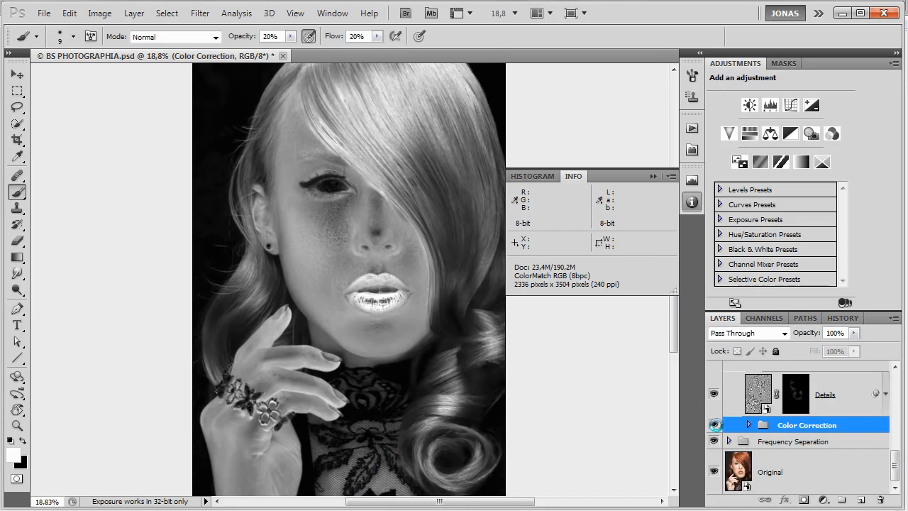
{"action": "scroll", "coordinate": [716, 424], "scroll_direction": "up", "scroll_amount": 6}
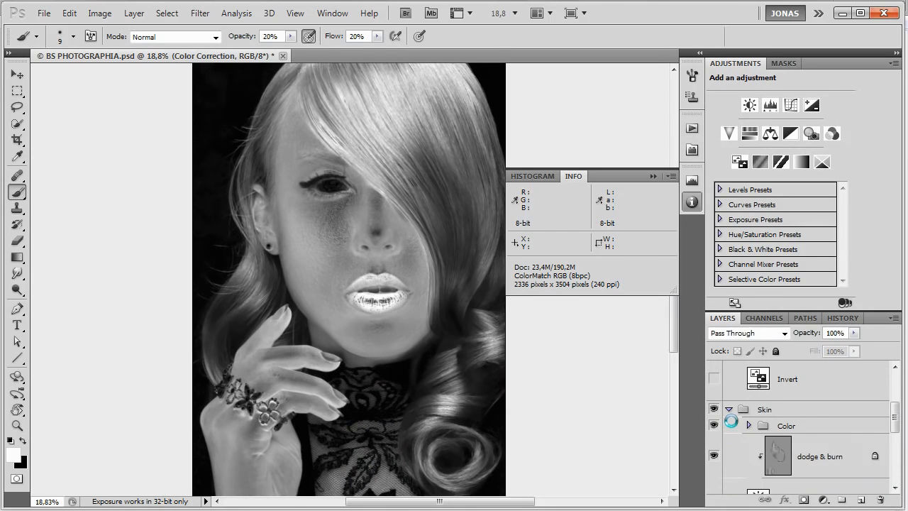
{"action": "scroll", "coordinate": [724, 422], "scroll_direction": "down", "scroll_amount": 6}
{"action": "left_click_drag", "start_coordinate": [714, 381], "coordinate": [714, 426]}
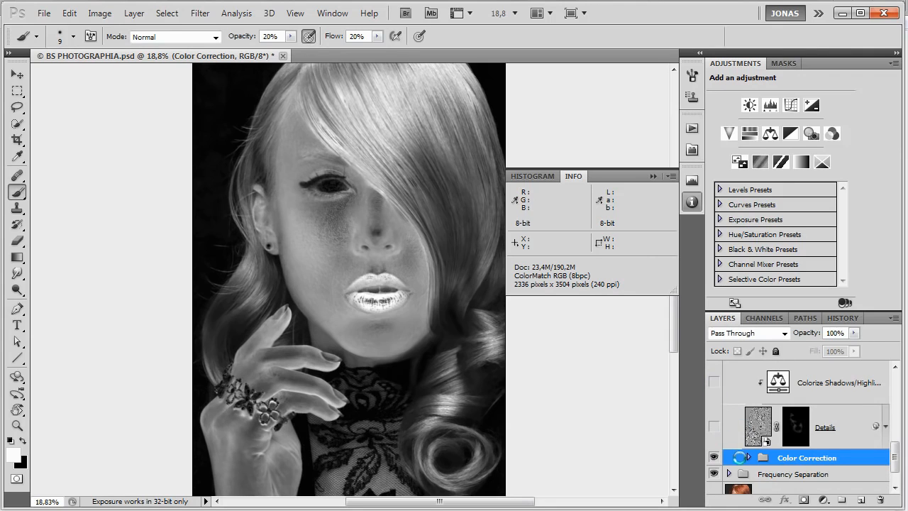
Expand the Color Correction group, select its Saturation layer, and hide that layer and the nested Color Correction group.
{"action": "left_click", "coordinate": [749, 457]}
{"action": "scroll", "coordinate": [753, 454], "scroll_direction": "down", "scroll_amount": 2}
{"action": "left_click", "coordinate": [788, 424]}
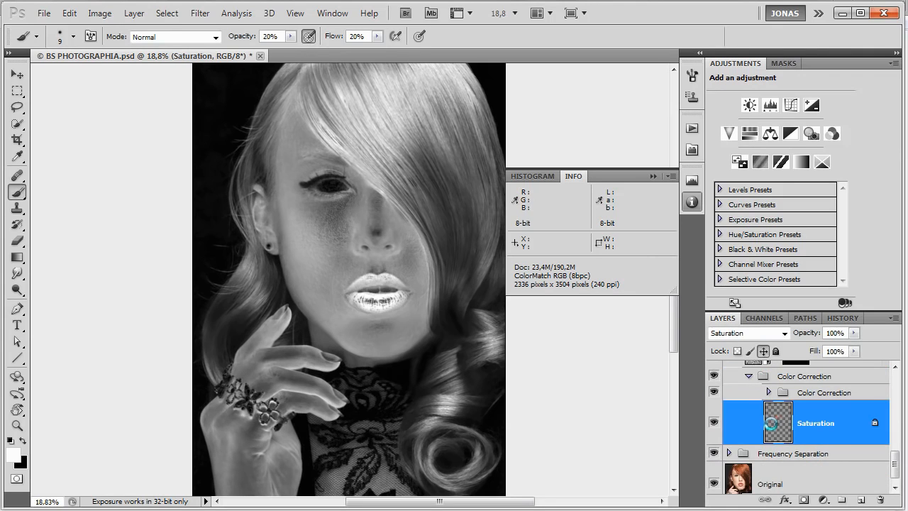
{"action": "left_click_drag", "start_coordinate": [714, 424], "coordinate": [714, 392]}
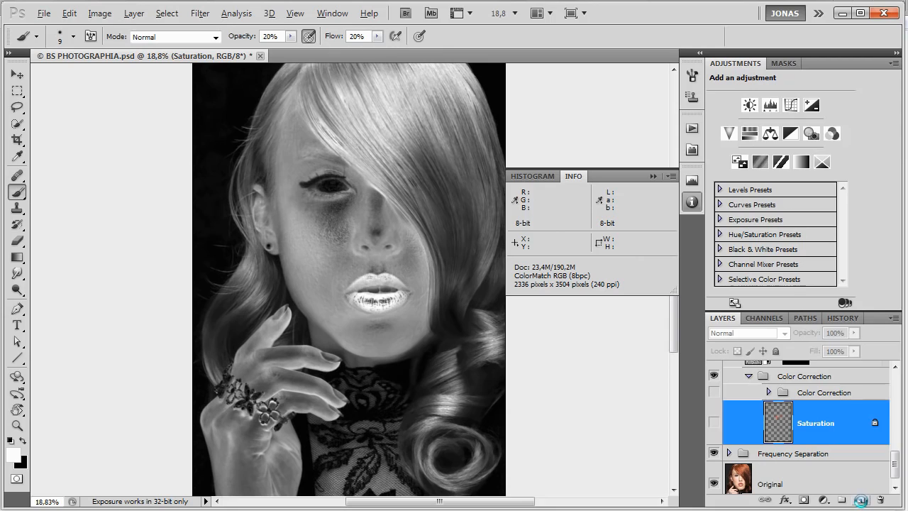
Create a new layer named Saturation with the Saturation blend mode at 100% opacity.
{"action": "left_click", "coordinate": [860, 501], "text": "alt"}
{"action": "type", "text": "Saturati"}
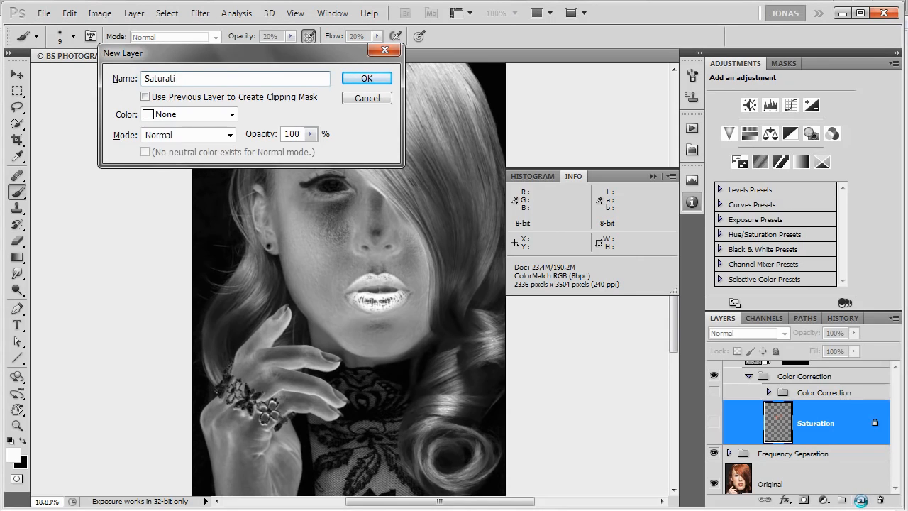
{"action": "type", "text": "on"}
{"action": "left_click", "coordinate": [186, 135]}
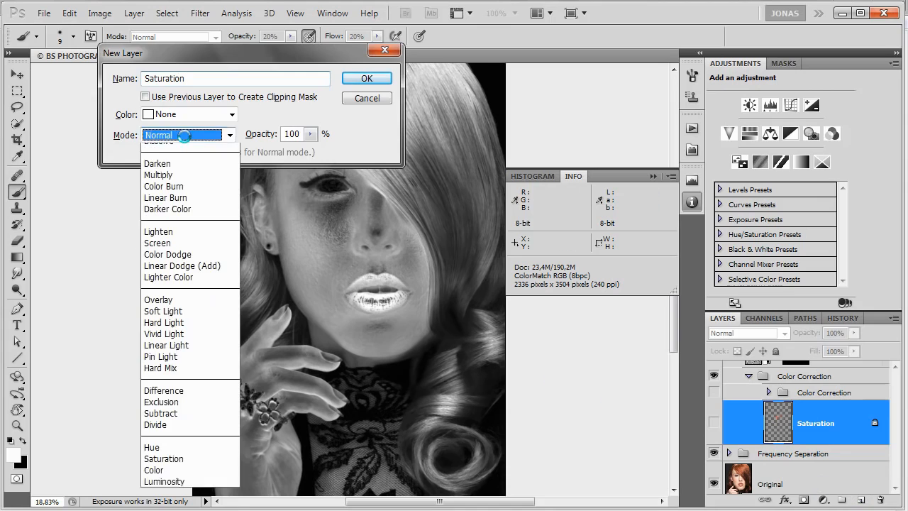
{"action": "left_click", "coordinate": [192, 479]}
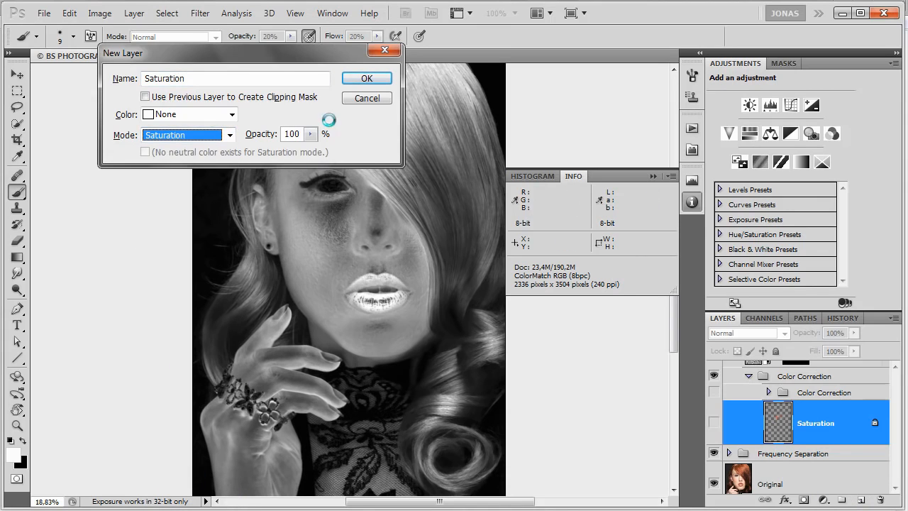
{"action": "left_click", "coordinate": [367, 78]}
Set the foreground color to pure red with 100% saturation and keep black as the background color.
{"action": "scroll", "coordinate": [256, 312], "scroll_direction": "up", "scroll_amount": 1}
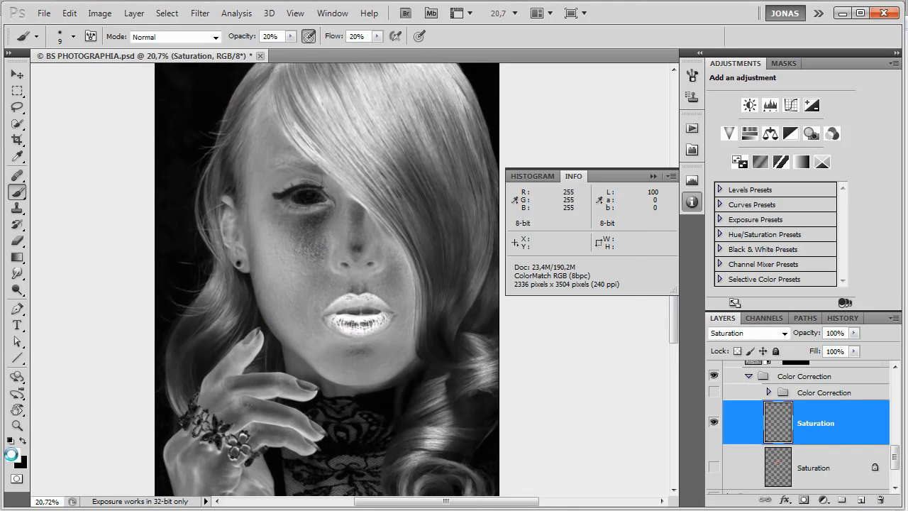
{"action": "left_click", "coordinate": [12, 454]}
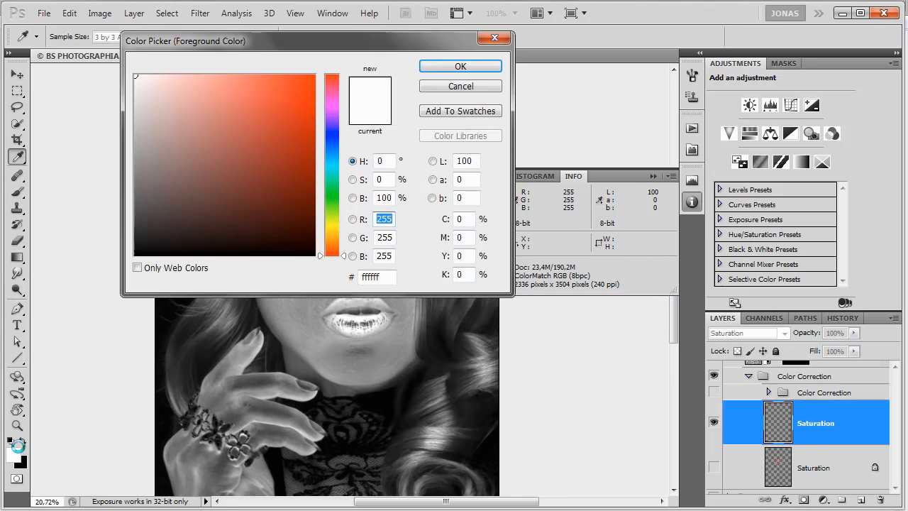
{"action": "left_click", "coordinate": [388, 178]}
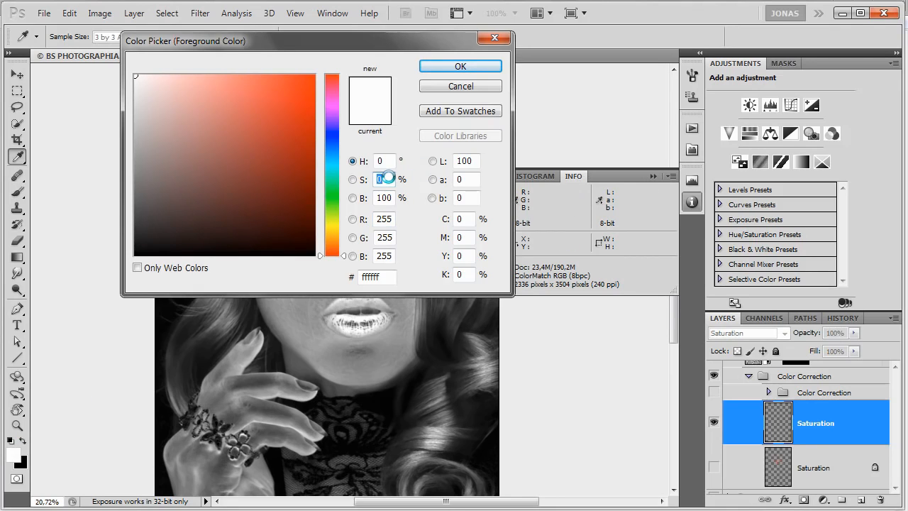
{"action": "type", "text": "100"}
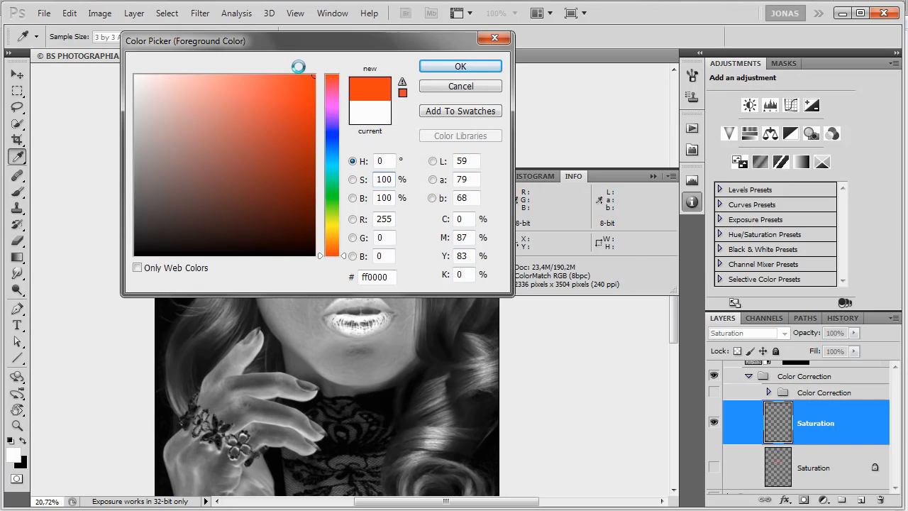
{"action": "left_click", "coordinate": [454, 66]}
{"action": "key", "text": "b"}
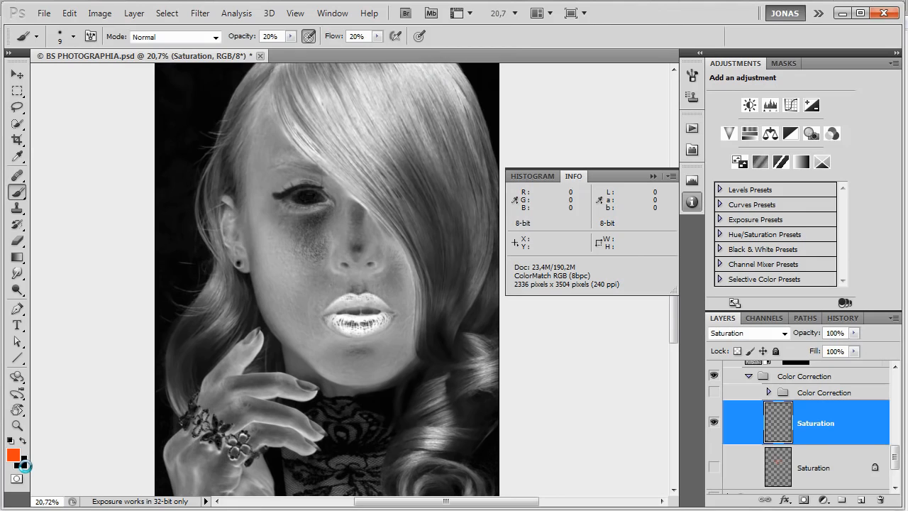
{"action": "left_click", "coordinate": [24, 463]}
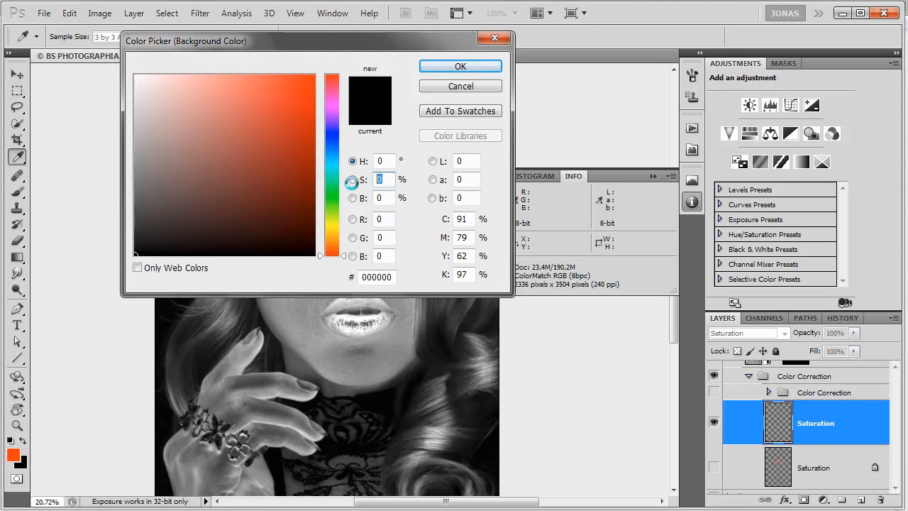
{"action": "key", "text": "Return"}
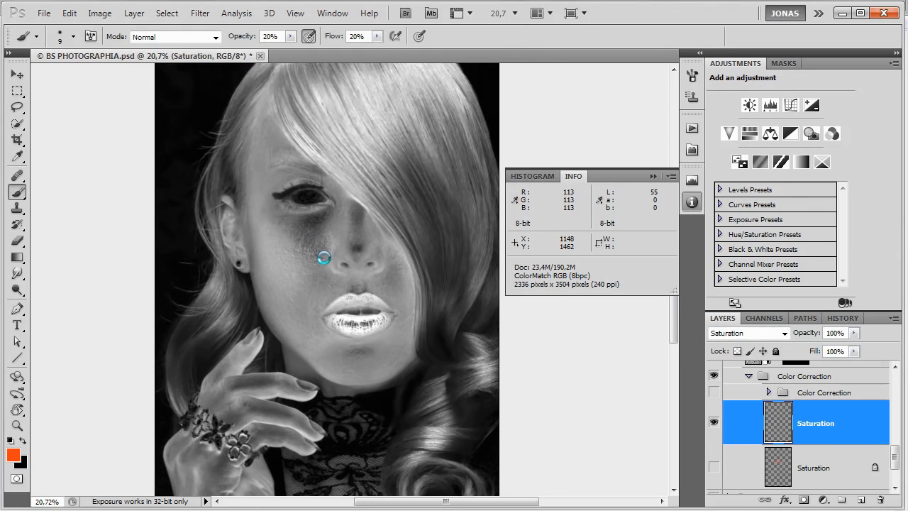
Paint red at 20% brush opacity over the cheek and beneath the eye on the new Saturation layer to raise saturation.
{"action": "scroll", "coordinate": [323, 258], "scroll_direction": "up", "scroll_amount": 2}
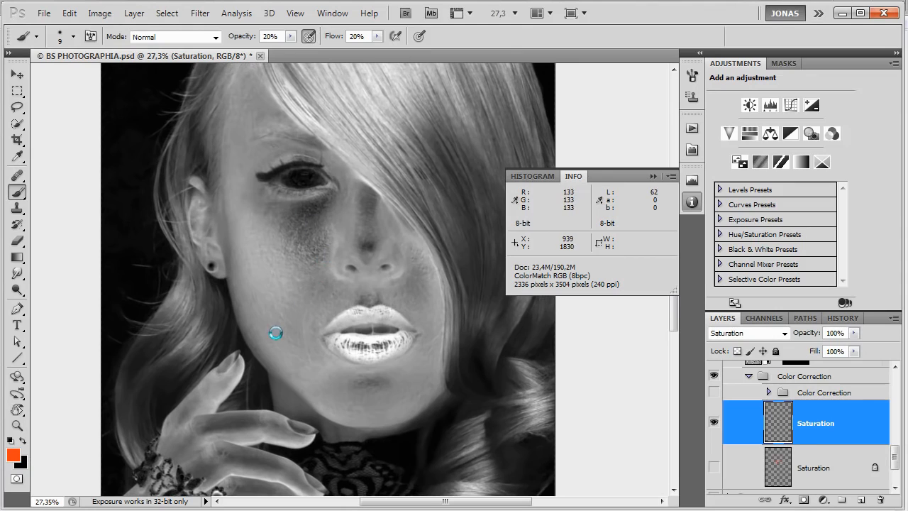
{"action": "mouse_move", "coordinate": [258, 265]}
{"action": "left_mouse_down"}
{"action": "mouse_move", "coordinate": [281, 272]}
{"action": "mouse_move", "coordinate": [266, 277]}
{"action": "left_mouse_up"}
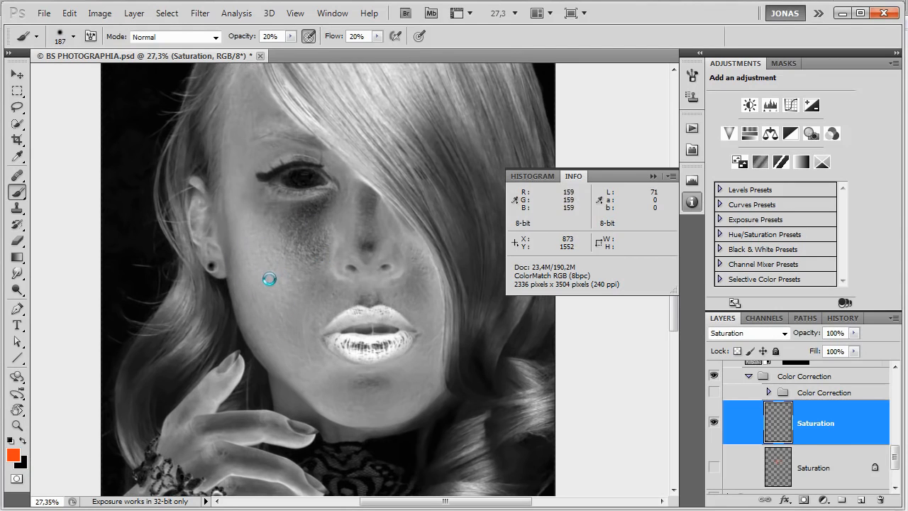
{"action": "mouse_move", "coordinate": [315, 219]}
{"action": "left_mouse_down"}
{"action": "mouse_move", "coordinate": [285, 228]}
{"action": "mouse_move", "coordinate": [304, 208]}
{"action": "mouse_move", "coordinate": [269, 211]}
{"action": "mouse_move", "coordinate": [330, 201]}
{"action": "mouse_move", "coordinate": [311, 223]}
{"action": "mouse_move", "coordinate": [334, 249]}
{"action": "left_mouse_up"}
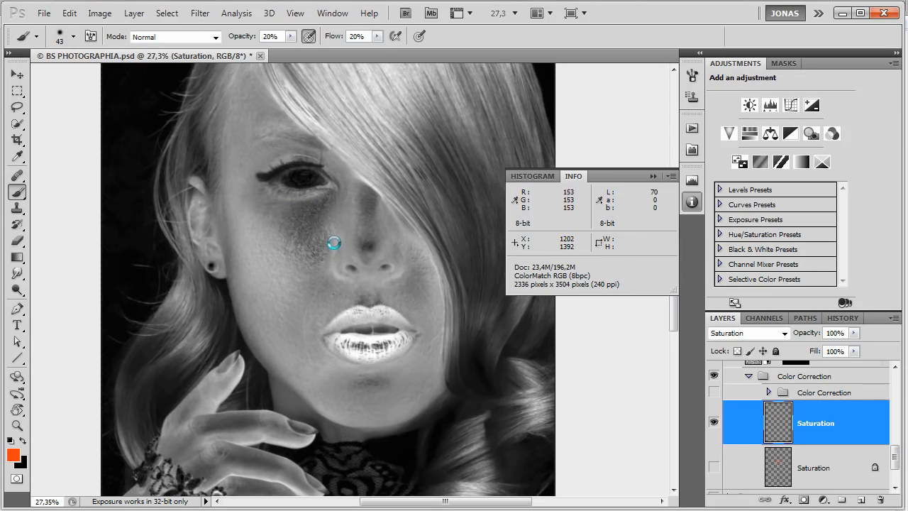
Switch to black and brush beside the nose and over the cheek with varying brush sizes to lower saturation.
{"action": "key", "text": "x"}
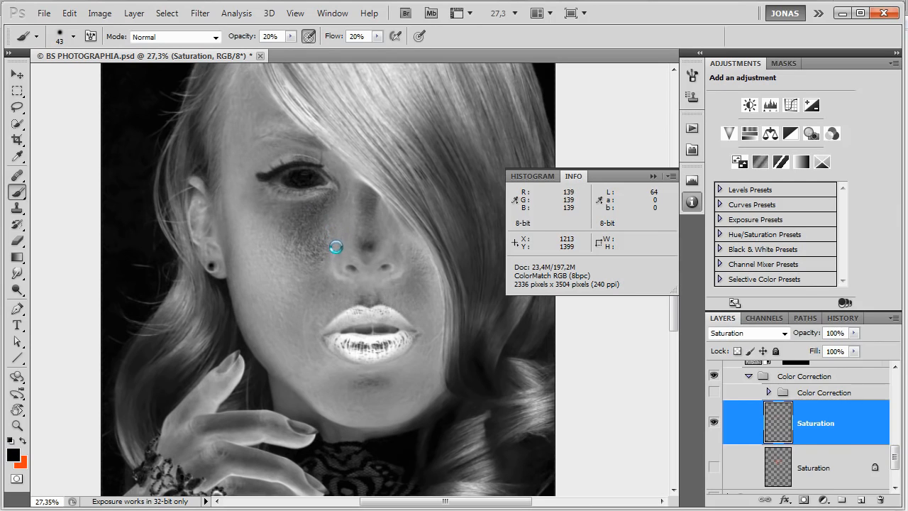
{"action": "left_click_drag", "start_coordinate": [333, 253], "coordinate": [341, 241]}
{"action": "left_click_drag", "start_coordinate": [258, 253], "coordinate": [280, 265]}
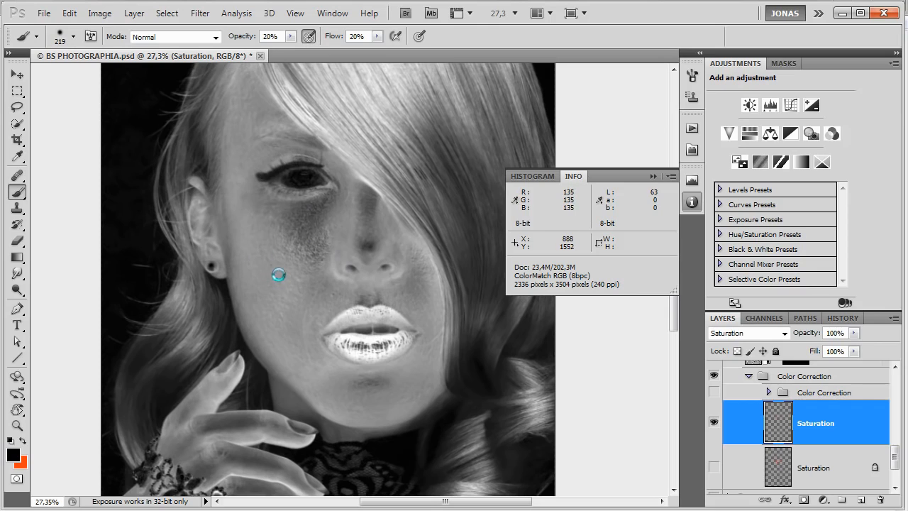
{"action": "left_click_drag", "start_coordinate": [267, 241], "coordinate": [263, 245]}
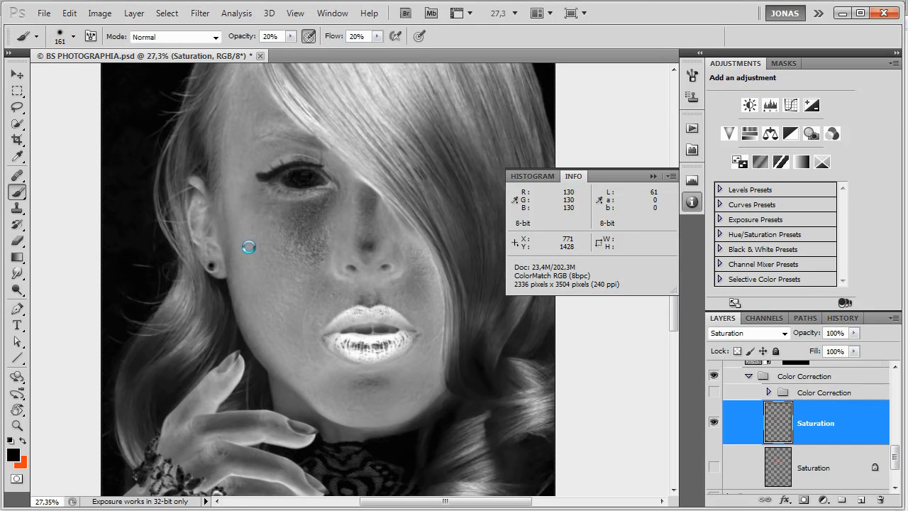
{"action": "mouse_move", "coordinate": [239, 186]}
{"action": "left_mouse_down"}
{"action": "mouse_move", "coordinate": [231, 192]}
{"action": "mouse_move", "coordinate": [259, 246]}
{"action": "left_mouse_up"}
{"action": "left_click_drag", "start_coordinate": [257, 240], "coordinate": [252, 236]}
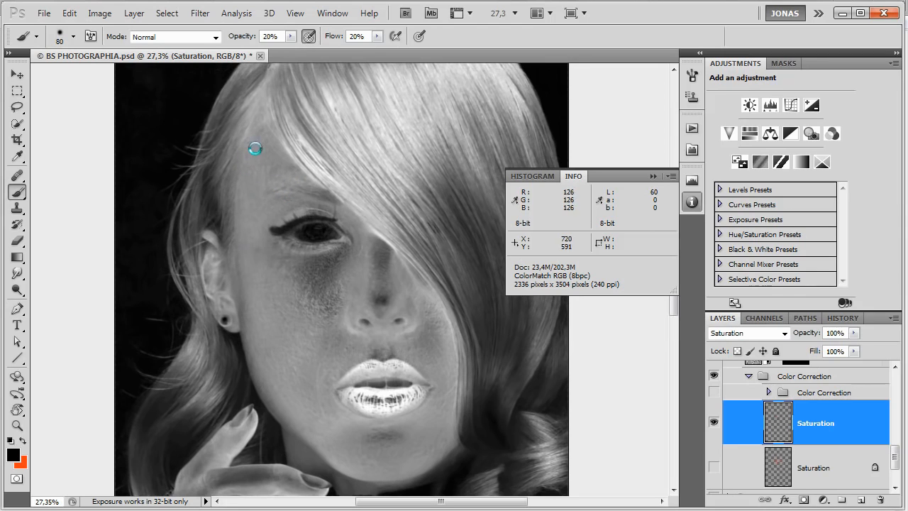
Brush black over the forehead and temple to lower saturation, and red at 10% opacity beneath the eye to raise it.
{"action": "left_click_drag", "start_coordinate": [268, 166], "coordinate": [273, 167]}
{"action": "left_click_drag", "start_coordinate": [261, 224], "coordinate": [261, 238]}
{"action": "key", "text": "x"}
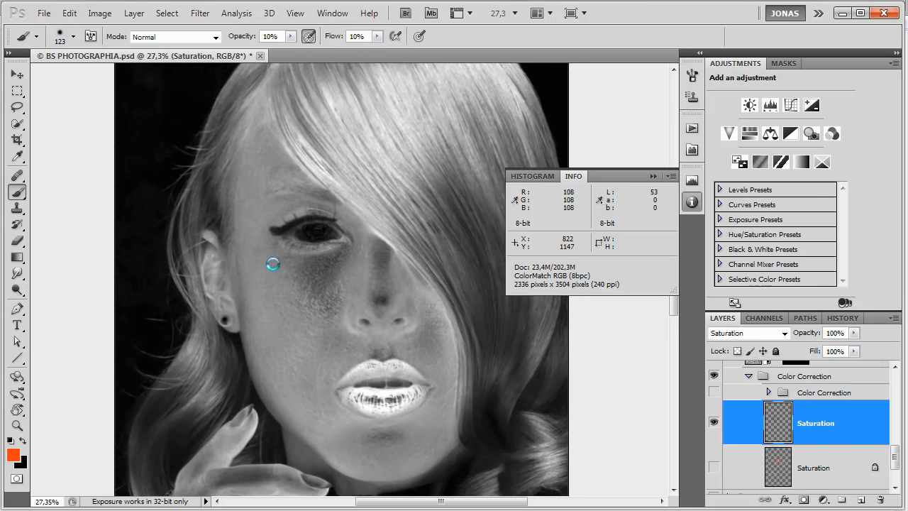
{"action": "mouse_move", "coordinate": [312, 282]}
{"action": "left_mouse_down"}
{"action": "mouse_move", "coordinate": [345, 256]}
{"action": "mouse_move", "coordinate": [314, 287]}
{"action": "mouse_move", "coordinate": [325, 272]}
{"action": "left_mouse_up"}
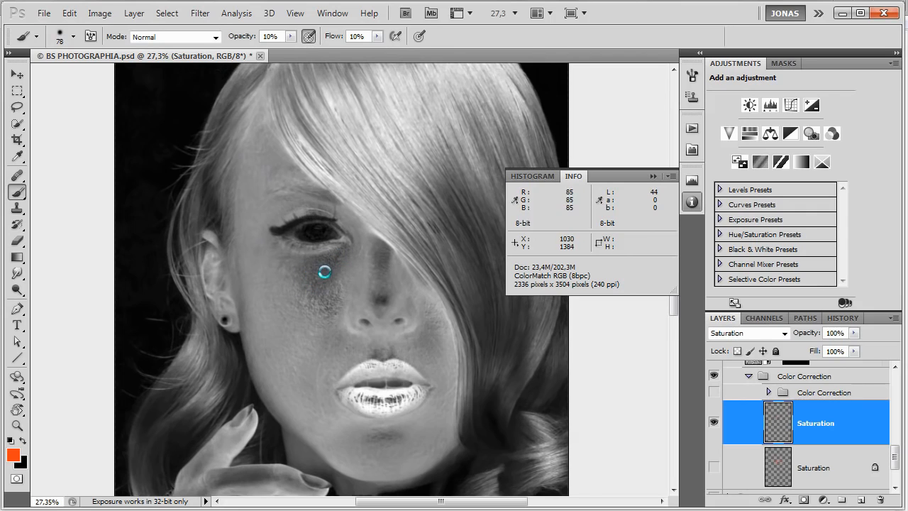
Lower saturation with black at 10% opacity beside the nose and on its tip, reducing the brush to 56 px.
{"action": "key", "text": "x"}
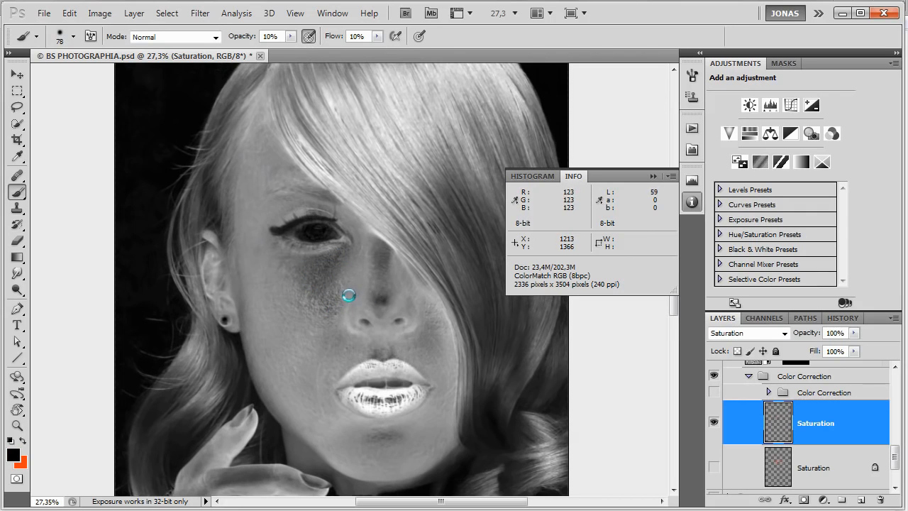
{"action": "mouse_move", "coordinate": [359, 278]}
{"action": "left_mouse_down"}
{"action": "mouse_move", "coordinate": [351, 271]}
{"action": "mouse_move", "coordinate": [339, 296]}
{"action": "left_mouse_up"}
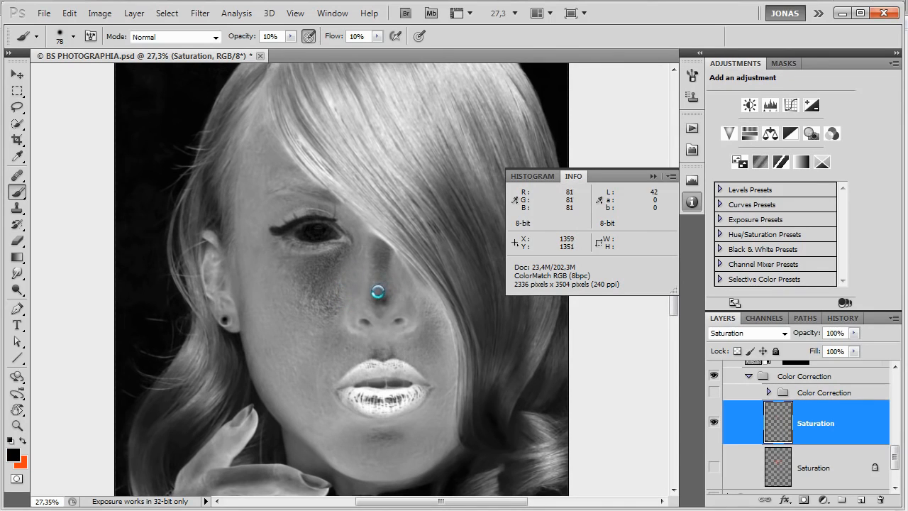
{"action": "mouse_move", "coordinate": [383, 291]}
{"action": "left_mouse_down"}
{"action": "mouse_move", "coordinate": [381, 274]}
{"action": "mouse_move", "coordinate": [380, 295]}
{"action": "mouse_move", "coordinate": [385, 284]}
{"action": "left_mouse_up"}
{"action": "right_click", "coordinate": [387, 286], "text": "alt"}
{"action": "left_click_drag", "start_coordinate": [373, 296], "coordinate": [375, 292]}
{"action": "right_click", "coordinate": [377, 297], "text": "alt"}
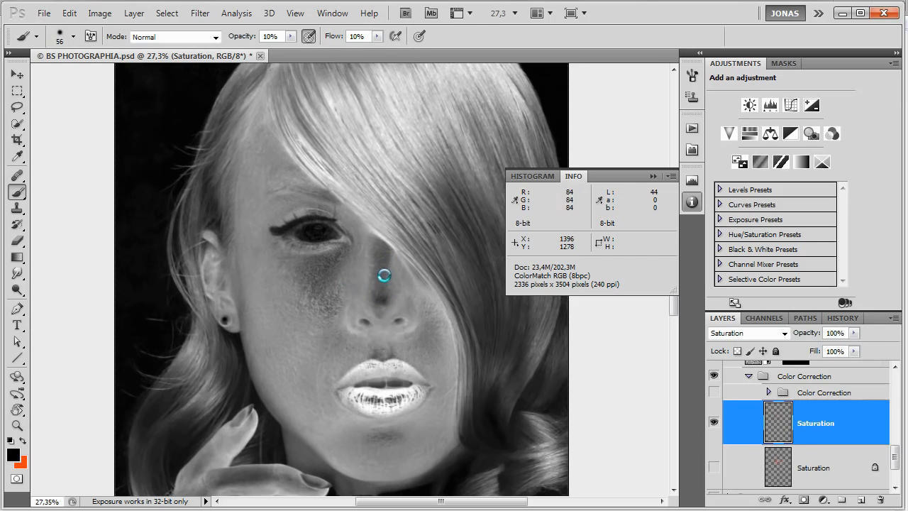
Raise saturation along the bridge of the nose with red at 10% opacity and a 56 px brush.
{"action": "key", "text": "x"}
{"action": "left_click", "coordinate": [389, 247]}
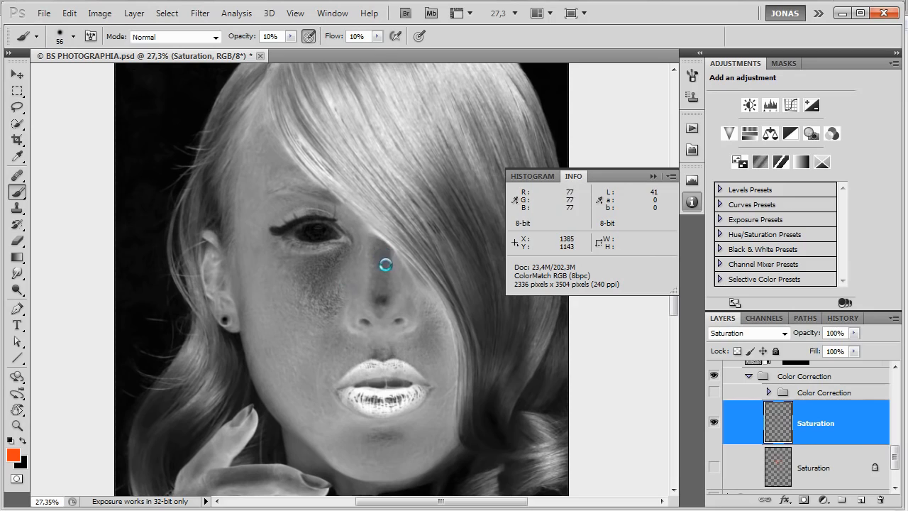
{"action": "left_click_drag", "start_coordinate": [387, 259], "coordinate": [377, 243]}
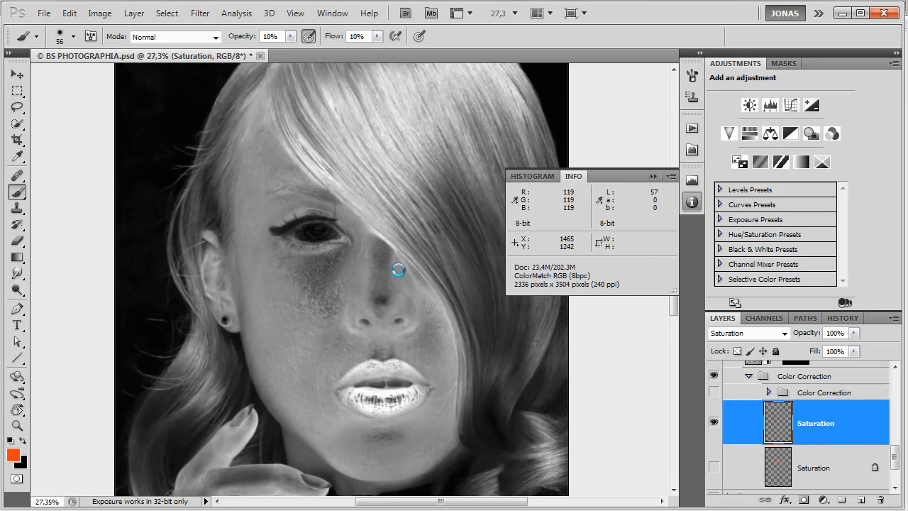
Brush black at 10% opacity over the cheek on the hair-covered side, the mouth corner and the chin with a larger brush.
{"action": "key", "text": "x"}
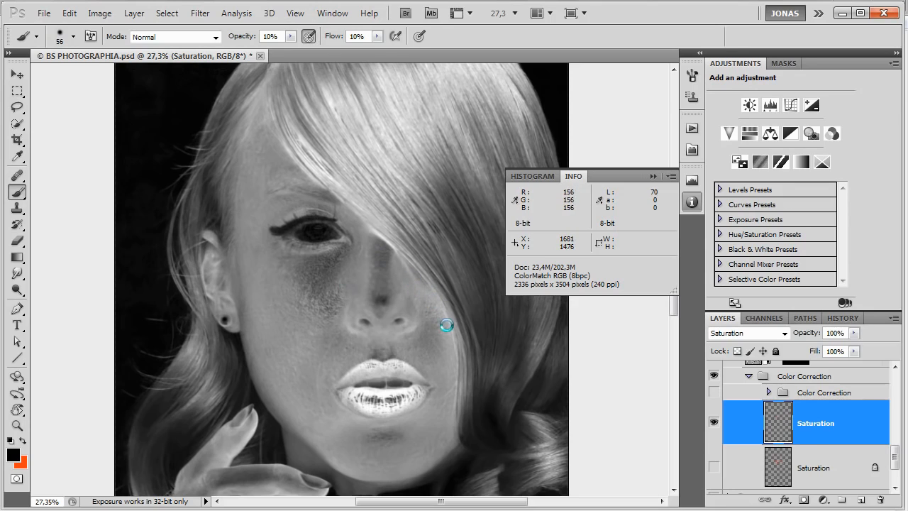
{"action": "left_click_drag", "start_coordinate": [435, 337], "coordinate": [441, 340]}
{"action": "left_click_drag", "start_coordinate": [419, 427], "coordinate": [447, 422]}
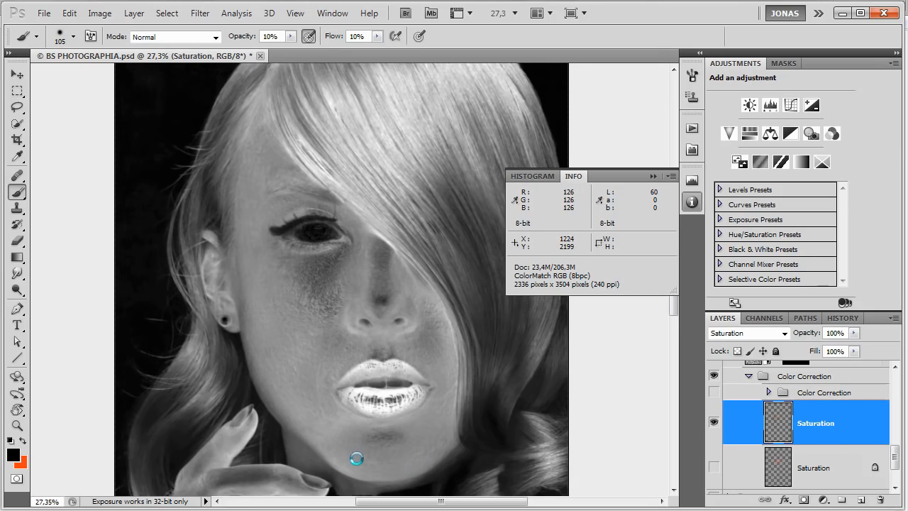
{"action": "mouse_move", "coordinate": [346, 470]}
{"action": "left_mouse_down"}
{"action": "mouse_move", "coordinate": [355, 473]}
{"action": "mouse_move", "coordinate": [315, 440]}
{"action": "mouse_move", "coordinate": [325, 435]}
{"action": "left_mouse_up"}
{"action": "mouse_move", "coordinate": [410, 439]}
{"action": "left_mouse_down"}
{"action": "mouse_move", "coordinate": [358, 422]}
{"action": "mouse_move", "coordinate": [324, 462]}
{"action": "mouse_move", "coordinate": [357, 469]}
{"action": "left_mouse_up"}
Even out the cheek beneath the visible eye by alternating black and red at 10% opacity with a 69 px brush.
{"action": "scroll", "coordinate": [356, 469], "scroll_direction": "down", "scroll_amount": 1}
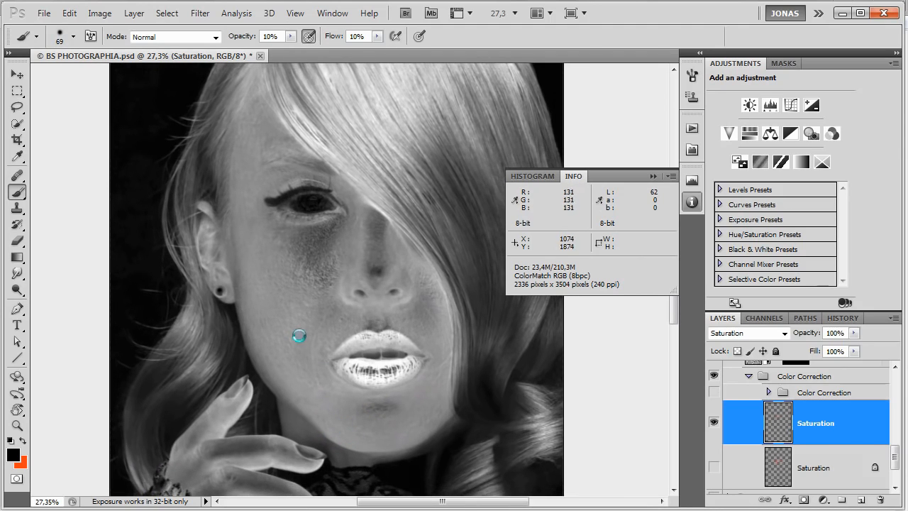
{"action": "left_click_drag", "start_coordinate": [322, 398], "coordinate": [375, 334]}
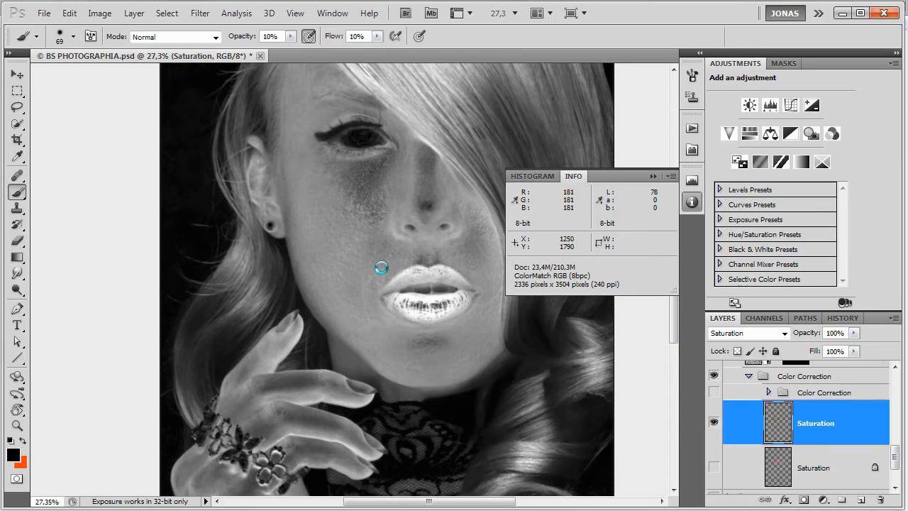
{"action": "mouse_move", "coordinate": [369, 194]}
{"action": "left_mouse_down"}
{"action": "mouse_move", "coordinate": [384, 165]}
{"action": "mouse_move", "coordinate": [361, 190]}
{"action": "mouse_move", "coordinate": [377, 170]}
{"action": "mouse_move", "coordinate": [357, 182]}
{"action": "mouse_move", "coordinate": [383, 166]}
{"action": "mouse_move", "coordinate": [352, 174]}
{"action": "mouse_move", "coordinate": [377, 166]}
{"action": "mouse_move", "coordinate": [359, 183]}
{"action": "mouse_move", "coordinate": [367, 185]}
{"action": "mouse_move", "coordinate": [379, 166]}
{"action": "mouse_move", "coordinate": [371, 186]}
{"action": "left_mouse_up"}
{"action": "key", "text": "x"}
{"action": "mouse_move", "coordinate": [367, 220]}
{"action": "left_mouse_down"}
{"action": "mouse_move", "coordinate": [361, 227]}
{"action": "mouse_move", "coordinate": [361, 209]}
{"action": "mouse_move", "coordinate": [369, 230]}
{"action": "mouse_move", "coordinate": [359, 238]}
{"action": "left_mouse_up"}
{"action": "key", "text": "x"}
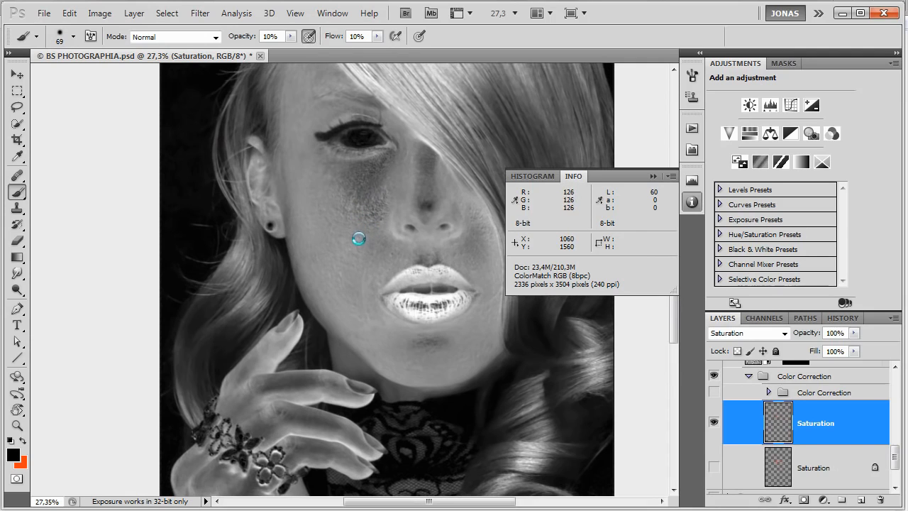
Paint red at 10% opacity above the lips and on the cheek beside the hair to raise saturation.
{"action": "key", "text": "x"}
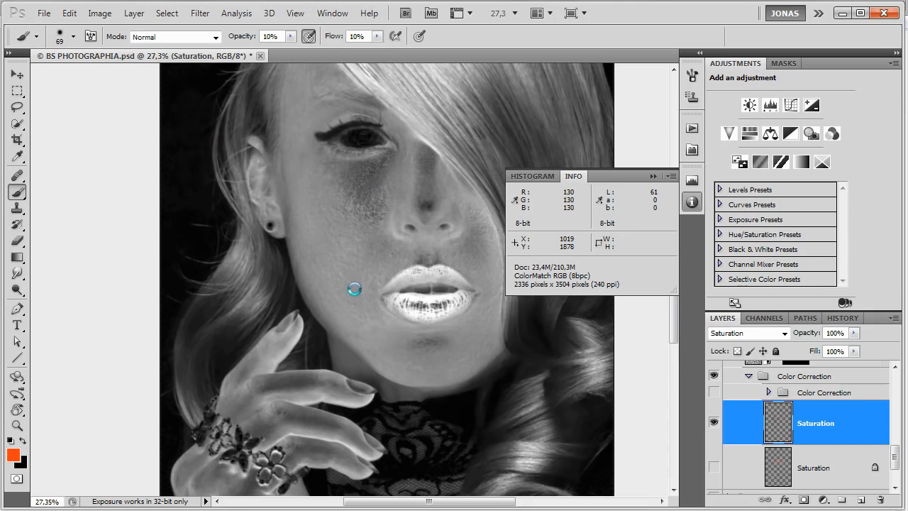
{"action": "mouse_move", "coordinate": [384, 260]}
{"action": "left_mouse_down"}
{"action": "mouse_move", "coordinate": [374, 254]}
{"action": "mouse_move", "coordinate": [389, 262]}
{"action": "left_mouse_up"}
{"action": "mouse_move", "coordinate": [446, 264]}
{"action": "left_mouse_down"}
{"action": "mouse_move", "coordinate": [440, 284]}
{"action": "mouse_move", "coordinate": [473, 270]}
{"action": "left_mouse_up"}
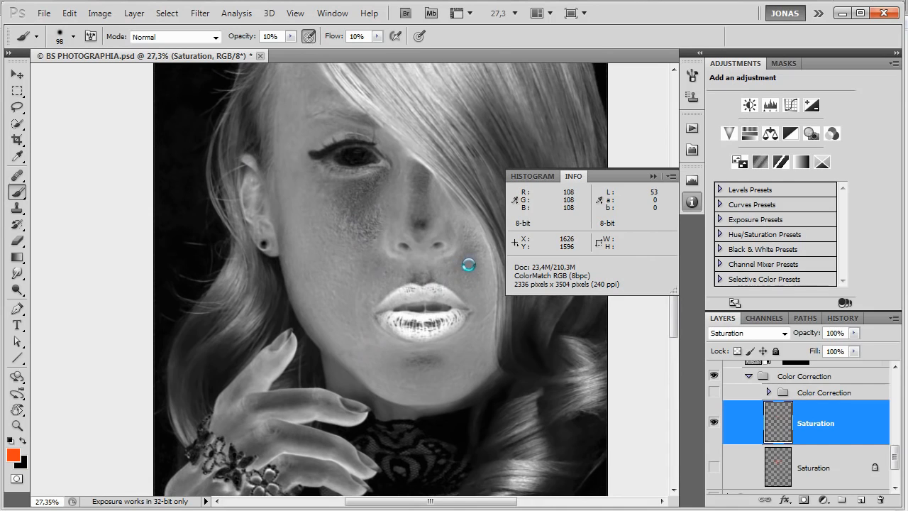
{"action": "mouse_move", "coordinate": [485, 278]}
{"action": "left_mouse_down"}
{"action": "mouse_move", "coordinate": [474, 328]}
{"action": "mouse_move", "coordinate": [456, 294]}
{"action": "mouse_move", "coordinate": [471, 302]}
{"action": "mouse_move", "coordinate": [461, 290]}
{"action": "mouse_move", "coordinate": [473, 312]}
{"action": "mouse_move", "coordinate": [452, 292]}
{"action": "mouse_move", "coordinate": [480, 313]}
{"action": "mouse_move", "coordinate": [458, 289]}
{"action": "mouse_move", "coordinate": [482, 319]}
{"action": "mouse_move", "coordinate": [474, 308]}
{"action": "mouse_move", "coordinate": [488, 372]}
{"action": "left_mouse_up"}
Brush black at 10% opacity over the bright cheek edge beside the hair, using brushes of about 45 to 99 px.
{"action": "key", "text": "x"}
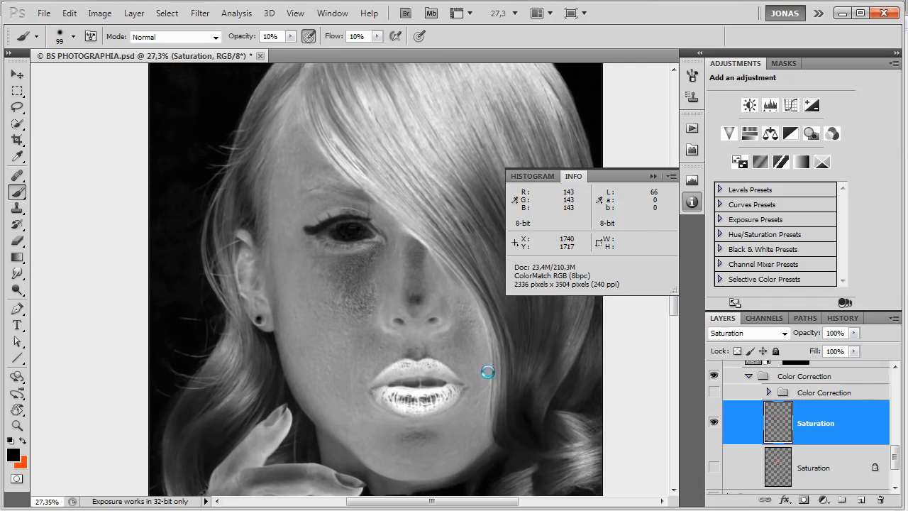
{"action": "mouse_move", "coordinate": [484, 334]}
{"action": "left_mouse_down"}
{"action": "mouse_move", "coordinate": [474, 339]}
{"action": "mouse_move", "coordinate": [476, 332]}
{"action": "left_mouse_up"}
{"action": "key", "text": "x"}
{"action": "key", "text": "x"}
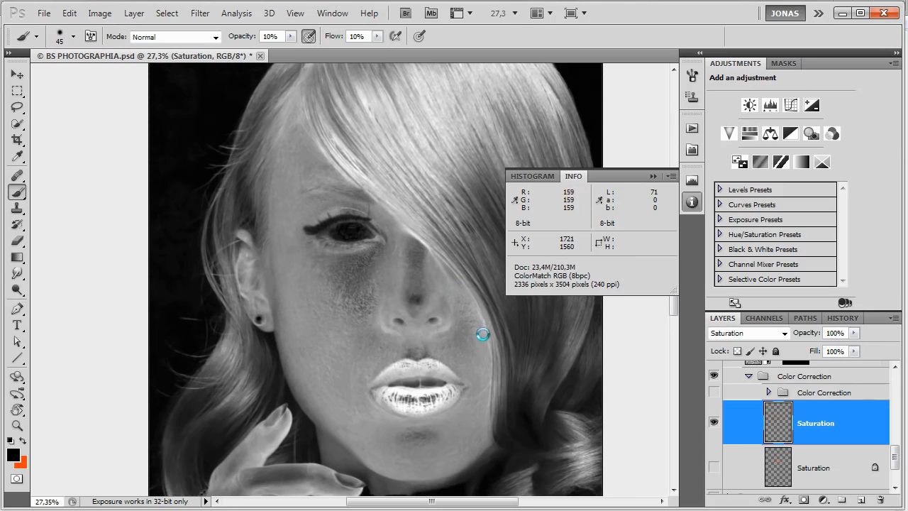
{"action": "left_click_drag", "start_coordinate": [474, 312], "coordinate": [477, 312]}
{"action": "left_click_drag", "start_coordinate": [459, 334], "coordinate": [473, 338]}
Balance saturation around the eyebrow and upper eyelid with black and red strokes at 10% opacity and a 59 px brush.
{"action": "key", "text": "x"}
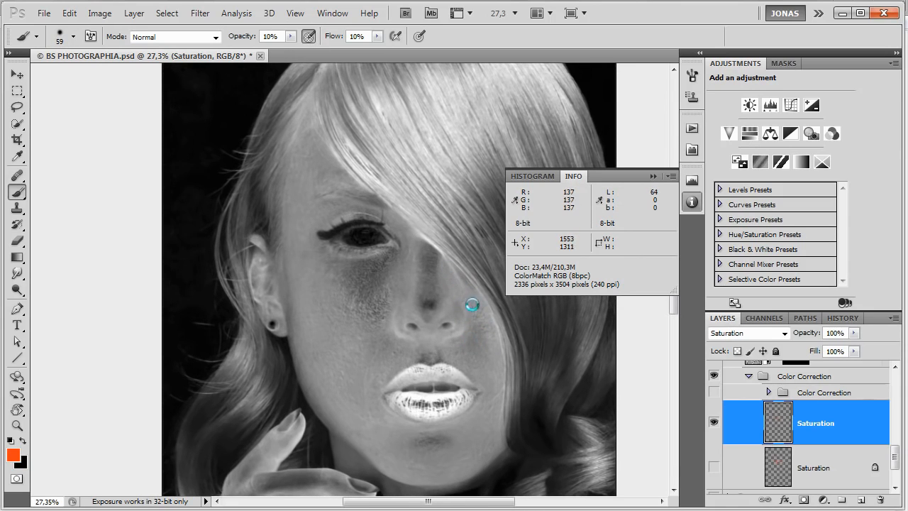
{"action": "left_click_drag", "start_coordinate": [472, 304], "coordinate": [512, 350]}
{"action": "key", "text": "x"}
{"action": "mouse_move", "coordinate": [352, 232]}
{"action": "left_mouse_down"}
{"action": "mouse_move", "coordinate": [350, 249]}
{"action": "mouse_move", "coordinate": [380, 233]}
{"action": "left_mouse_up"}
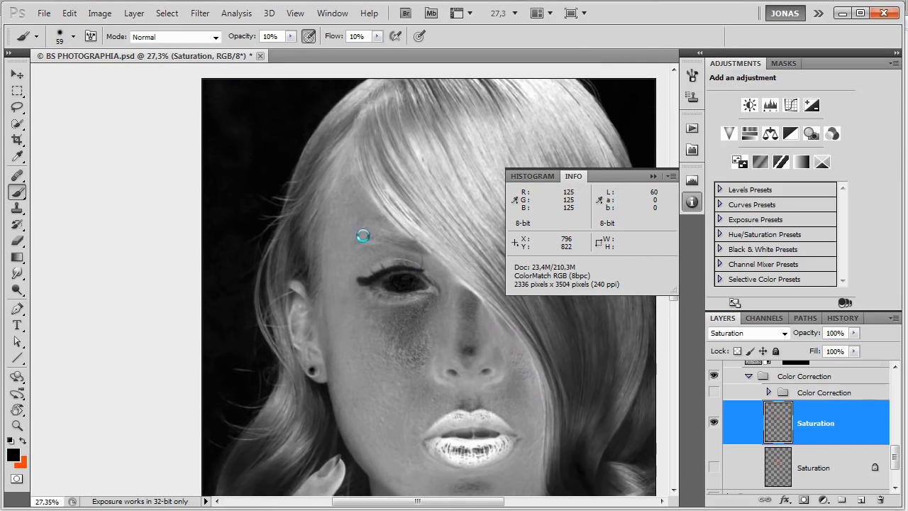
{"action": "key", "text": "x"}
{"action": "mouse_move", "coordinate": [411, 260]}
{"action": "left_mouse_down"}
{"action": "mouse_move", "coordinate": [388, 257]}
{"action": "mouse_move", "coordinate": [375, 269]}
{"action": "mouse_move", "coordinate": [391, 272]}
{"action": "mouse_move", "coordinate": [388, 261]}
{"action": "mouse_move", "coordinate": [376, 268]}
{"action": "mouse_move", "coordinate": [385, 260]}
{"action": "mouse_move", "coordinate": [374, 270]}
{"action": "mouse_move", "coordinate": [402, 286]}
{"action": "left_mouse_up"}
{"action": "key", "text": "x"}
{"action": "left_click_drag", "start_coordinate": [410, 369], "coordinate": [413, 334]}
{"action": "key", "text": "x"}
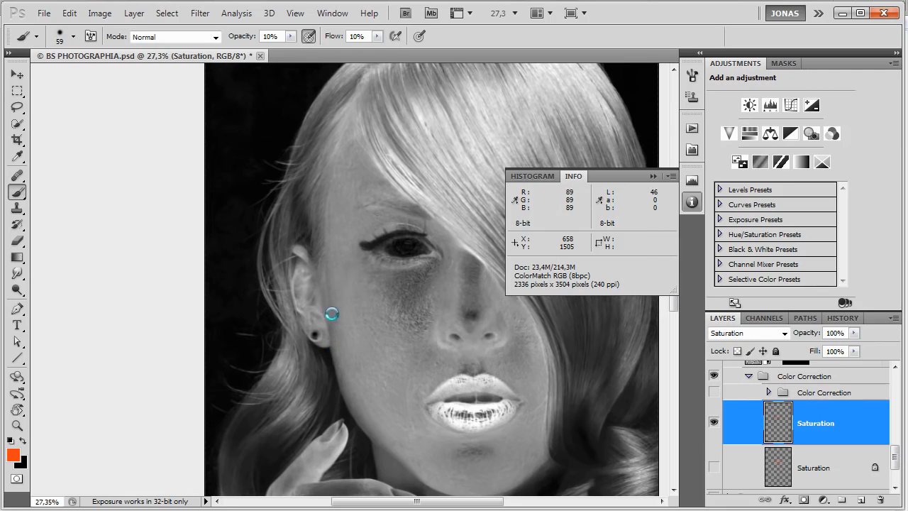
Brush black over the upper part of the raised index finger with a 67 px brush at 20% opacity.
{"action": "left_click_drag", "start_coordinate": [425, 421], "coordinate": [462, 286]}
{"action": "key", "text": "r"}
{"action": "mouse_move", "coordinate": [471, 183]}
{"action": "left_mouse_down"}
{"action": "mouse_move", "coordinate": [400, 194]}
{"action": "mouse_move", "coordinate": [349, 280]}
{"action": "mouse_move", "coordinate": [366, 236]}
{"action": "mouse_move", "coordinate": [292, 243]}
{"action": "left_mouse_up"}
{"action": "key", "text": "b"}
{"action": "key", "text": "r"}
{"action": "key", "text": "b"}
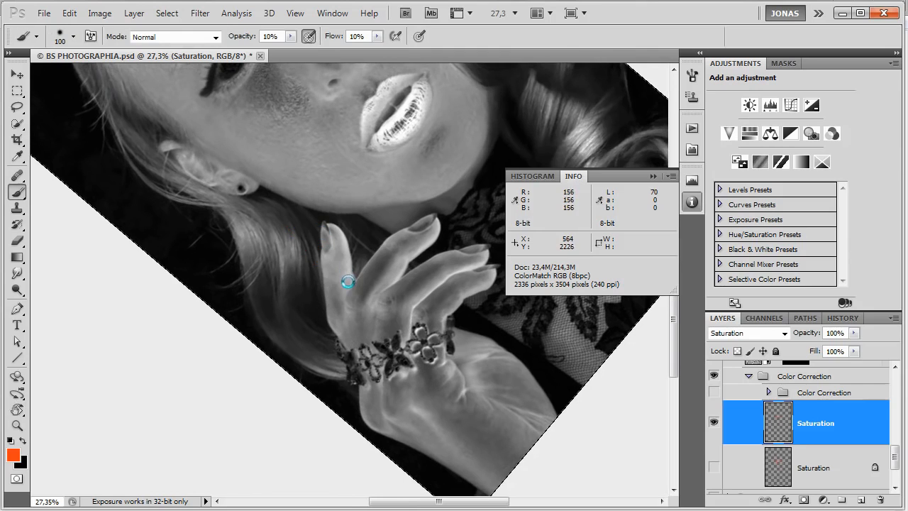
{"action": "key", "text": "x"}
{"action": "left_click_drag", "start_coordinate": [346, 256], "coordinate": [342, 247]}
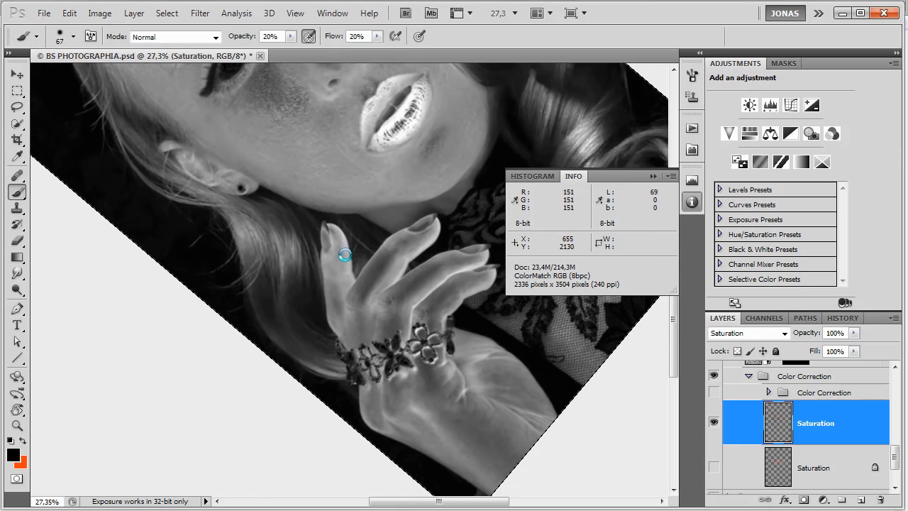
{"action": "mouse_move", "coordinate": [346, 240]}
{"action": "left_mouse_down"}
{"action": "mouse_move", "coordinate": [351, 284]}
{"action": "mouse_move", "coordinate": [323, 255]}
{"action": "mouse_move", "coordinate": [326, 280]}
{"action": "mouse_move", "coordinate": [341, 259]}
{"action": "left_mouse_up"}
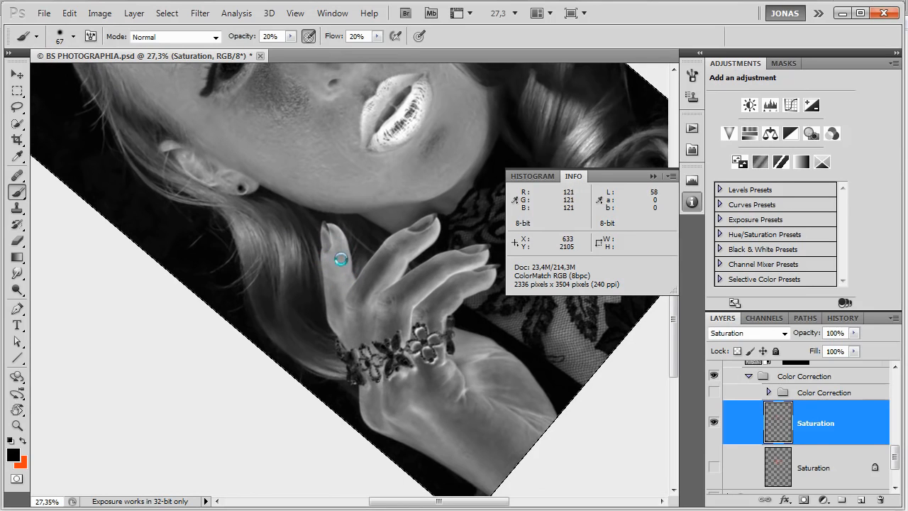
Alternate red and black at 20% opacity along the base and edge of the index finger to even its saturation.
{"action": "key", "text": "x"}
{"action": "mouse_move", "coordinate": [340, 313]}
{"action": "left_mouse_down"}
{"action": "mouse_move", "coordinate": [333, 269]}
{"action": "mouse_move", "coordinate": [342, 309]}
{"action": "mouse_move", "coordinate": [336, 290]}
{"action": "mouse_move", "coordinate": [331, 316]}
{"action": "left_mouse_up"}
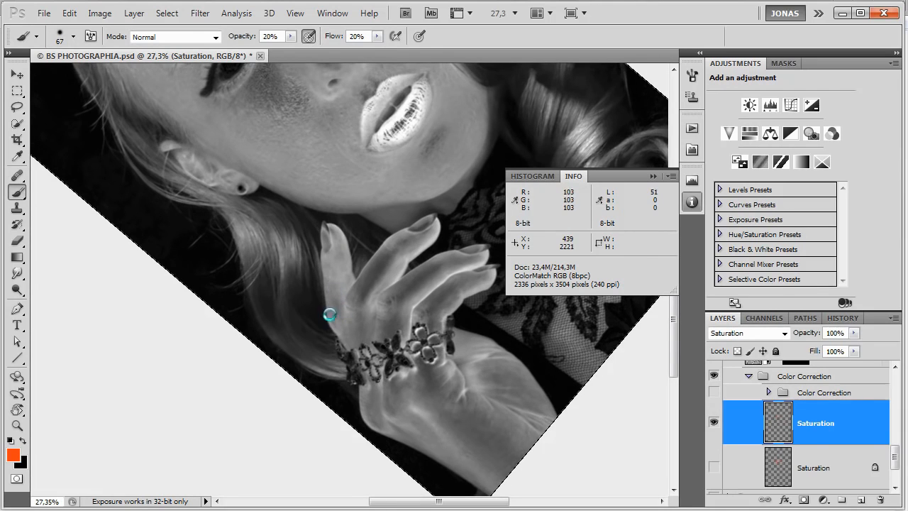
{"action": "key", "text": "x"}
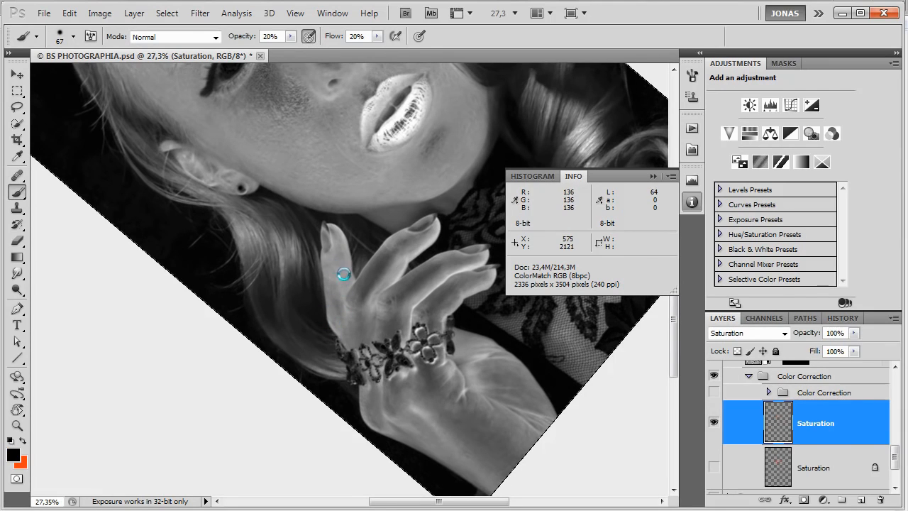
{"action": "mouse_move", "coordinate": [345, 253]}
{"action": "left_mouse_down"}
{"action": "mouse_move", "coordinate": [341, 232]}
{"action": "mouse_move", "coordinate": [338, 316]}
{"action": "left_mouse_up"}
{"action": "key", "text": "x"}
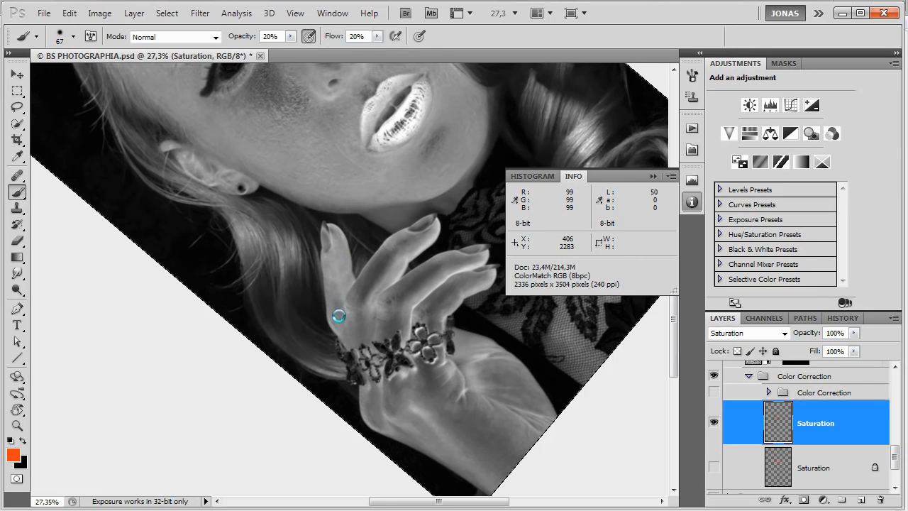
Lower saturation along the inner edge of the second finger with black at 20% opacity and a 38 px brush.
{"action": "key", "text": "Escape"}
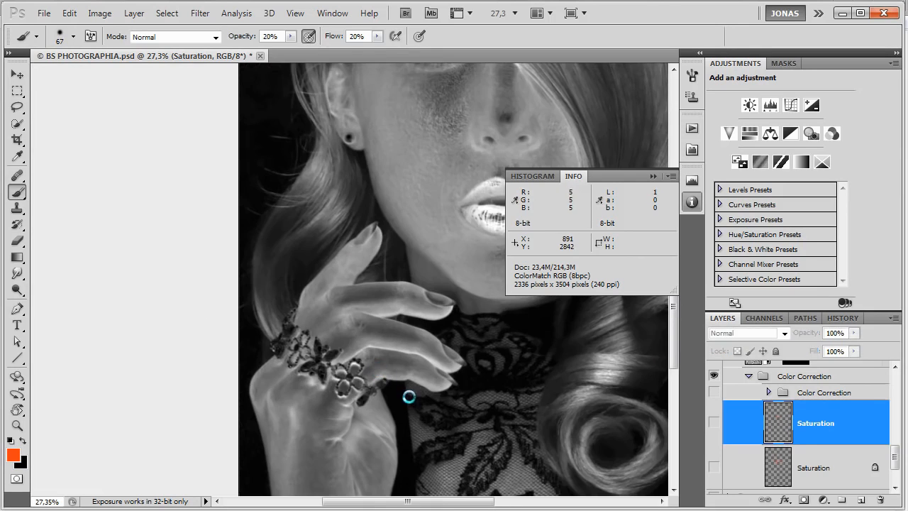
{"action": "key", "text": "r"}
{"action": "mouse_move", "coordinate": [462, 260]}
{"action": "left_mouse_down"}
{"action": "mouse_move", "coordinate": [481, 125]}
{"action": "mouse_move", "coordinate": [312, 198]}
{"action": "mouse_move", "coordinate": [376, 264]}
{"action": "left_mouse_up"}
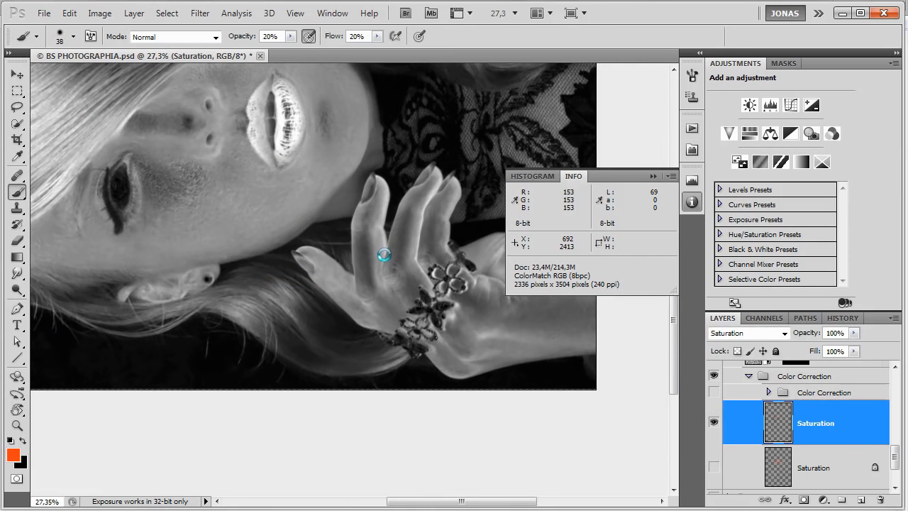
{"action": "key", "text": "x"}
{"action": "mouse_move", "coordinate": [383, 246]}
{"action": "left_mouse_down"}
{"action": "mouse_move", "coordinate": [385, 205]}
{"action": "mouse_move", "coordinate": [373, 178]}
{"action": "mouse_move", "coordinate": [382, 219]}
{"action": "left_mouse_up"}
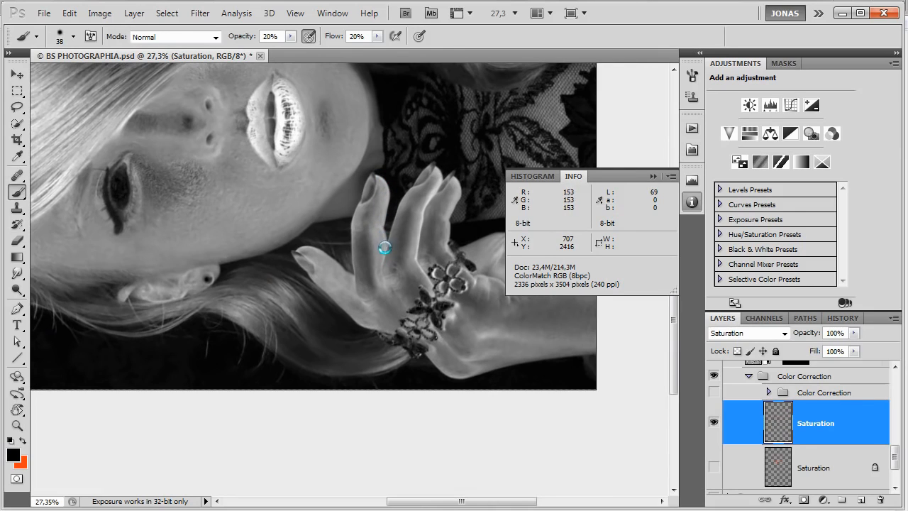
{"action": "key", "text": "x"}
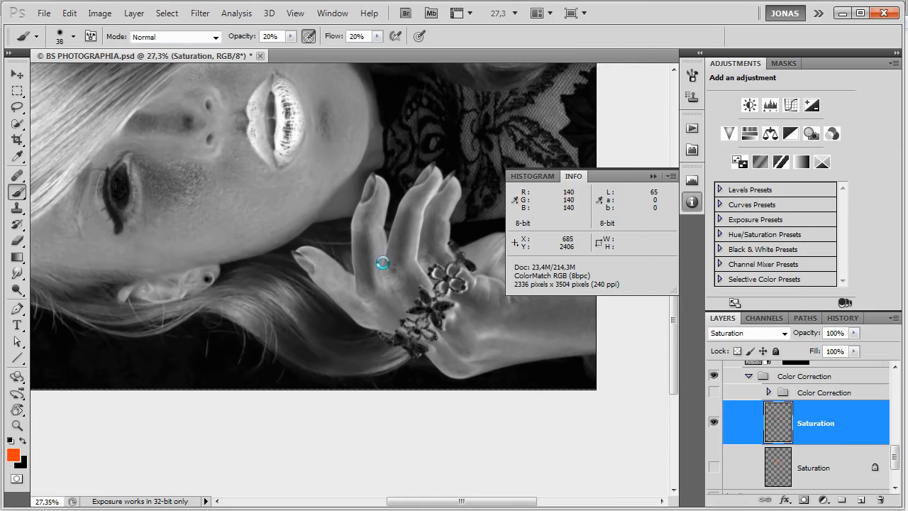
{"action": "key", "text": "x"}
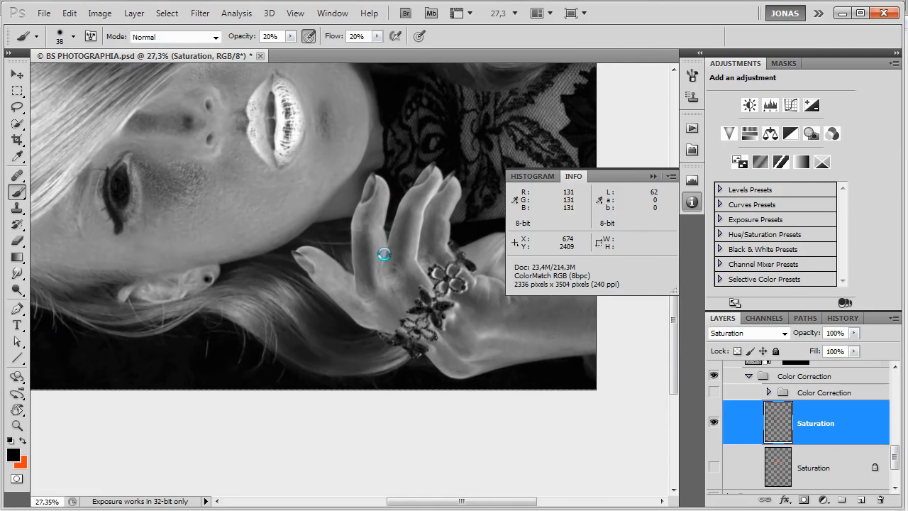
Brush black near the second finger's knuckle and red along its lower part at 20% opacity.
{"action": "left_click_drag", "start_coordinate": [359, 223], "coordinate": [364, 226]}
{"action": "mouse_move", "coordinate": [360, 228]}
{"action": "left_mouse_down"}
{"action": "mouse_move", "coordinate": [355, 244]}
{"action": "mouse_move", "coordinate": [359, 217]}
{"action": "left_mouse_up"}
{"action": "key", "text": "x"}
{"action": "mouse_move", "coordinate": [368, 282]}
{"action": "left_mouse_down"}
{"action": "mouse_move", "coordinate": [367, 233]}
{"action": "mouse_move", "coordinate": [369, 271]}
{"action": "mouse_move", "coordinate": [367, 242]}
{"action": "left_mouse_up"}
{"action": "key", "text": "x"}
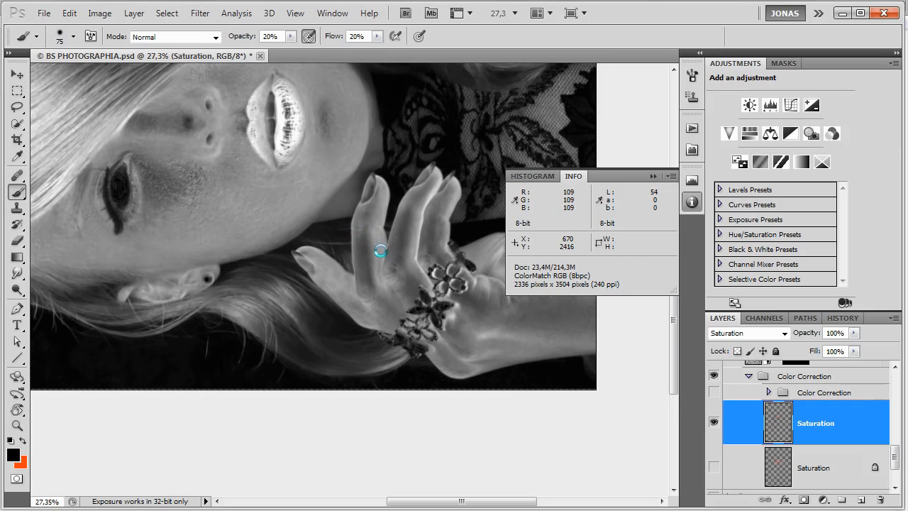
Reduce the brush to 60 px and toggle the Saturation layer's visibility to compare the hand before and after.
{"action": "key", "text": "bracketleft"}
{"action": "key", "text": "bracketleft"}
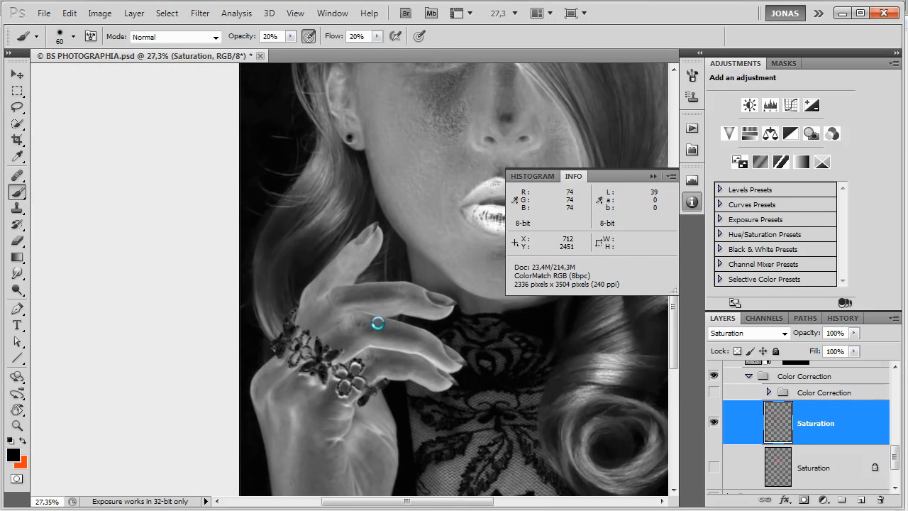
{"action": "key", "text": "ctrl+comma"}
{"action": "key", "text": "ctrl+comma"}
{"action": "key", "text": "ctrl+comma"}
{"action": "key", "text": "ctrl+comma"}
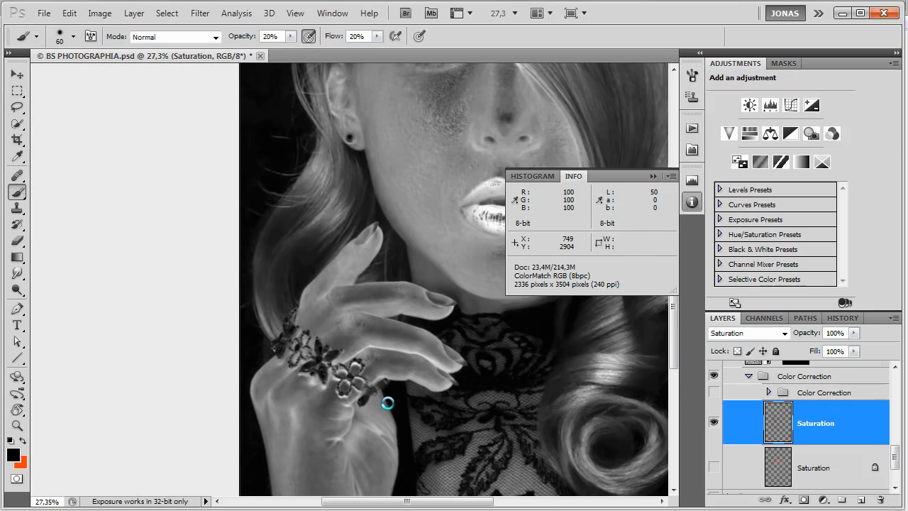
Rotate the canvas to -22° and lower saturation in the middle of the palm with black at 20% opacity and a 60 px brush.
{"action": "left_click_drag", "start_coordinate": [387, 404], "coordinate": [401, 314]}
{"action": "key", "text": "r"}
{"action": "left_click_drag", "start_coordinate": [431, 203], "coordinate": [391, 184]}
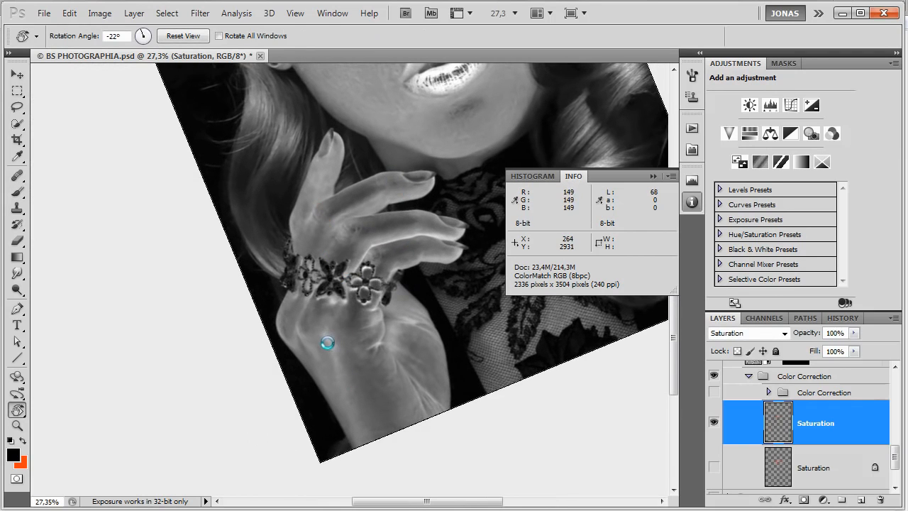
{"action": "key", "text": "b"}
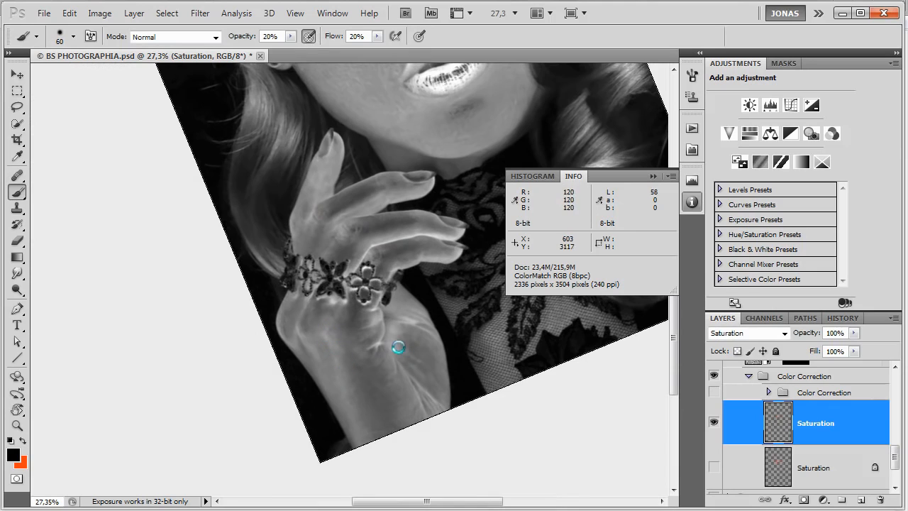
{"action": "left_click_drag", "start_coordinate": [396, 330], "coordinate": [391, 349]}
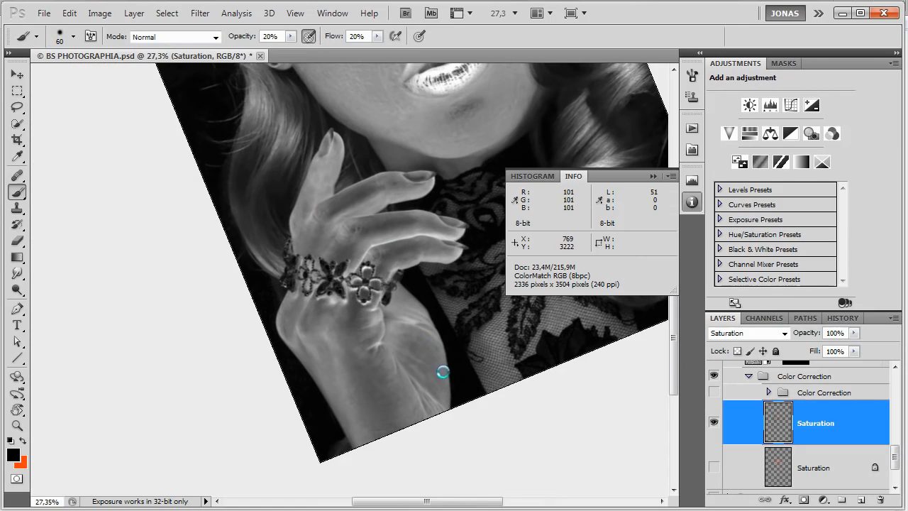
Raise saturation along the palm's outer edge with red at 20% opacity.
{"action": "key", "text": "x"}
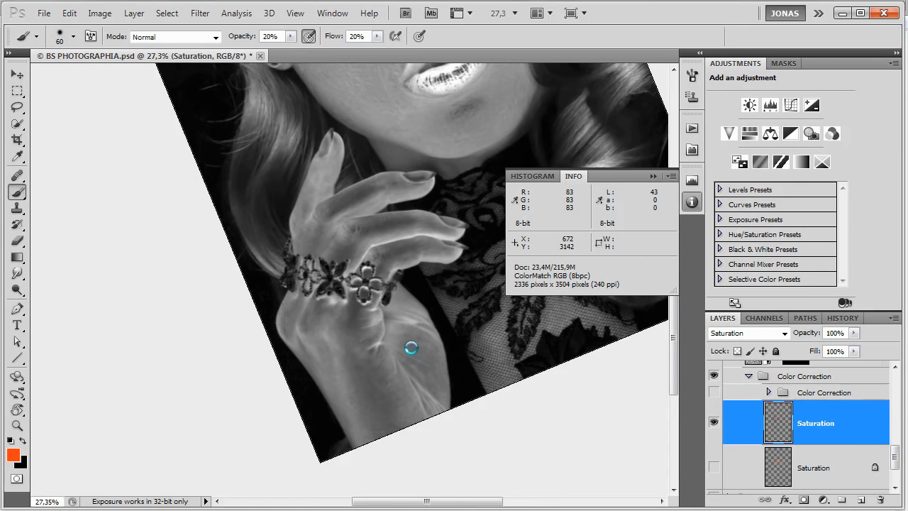
{"action": "left_click_drag", "start_coordinate": [434, 393], "coordinate": [422, 381]}
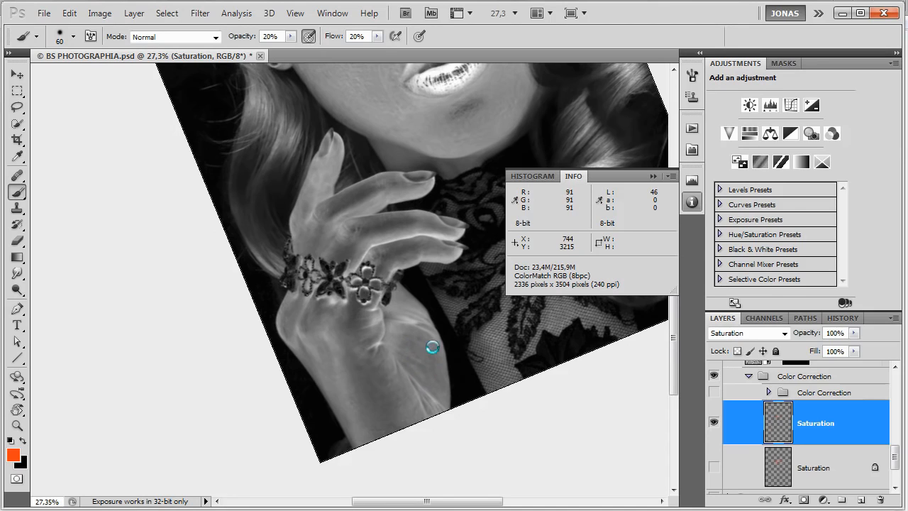
{"action": "left_click_drag", "start_coordinate": [420, 328], "coordinate": [415, 329]}
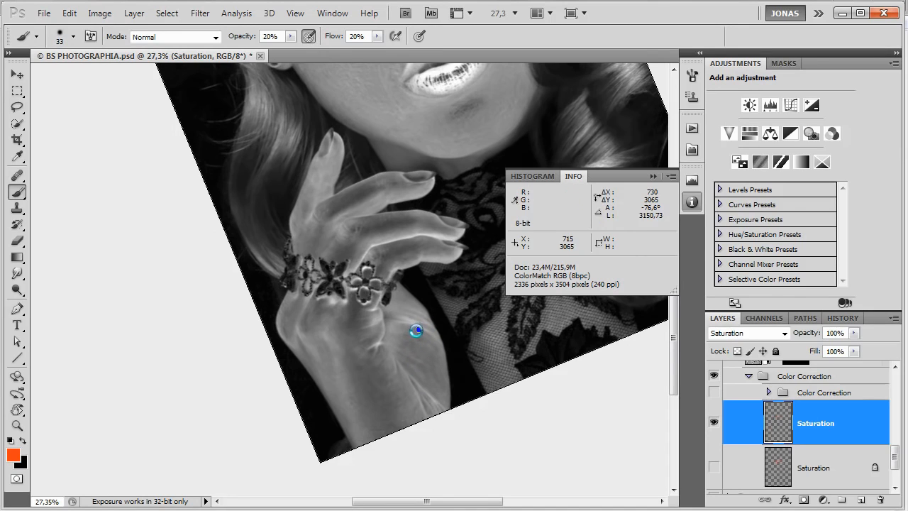
Paint black at 20% opacity over the bright creases of the upper palm, using brush sizes of 102 and 59 px.
{"action": "key", "text": "x"}
{"action": "mouse_move", "coordinate": [417, 325]}
{"action": "left_mouse_down"}
{"action": "mouse_move", "coordinate": [395, 319]}
{"action": "mouse_move", "coordinate": [427, 316]}
{"action": "left_mouse_up"}
{"action": "right_click", "coordinate": [399, 332], "text": "alt"}
{"action": "right_click", "coordinate": [396, 332], "text": "alt"}
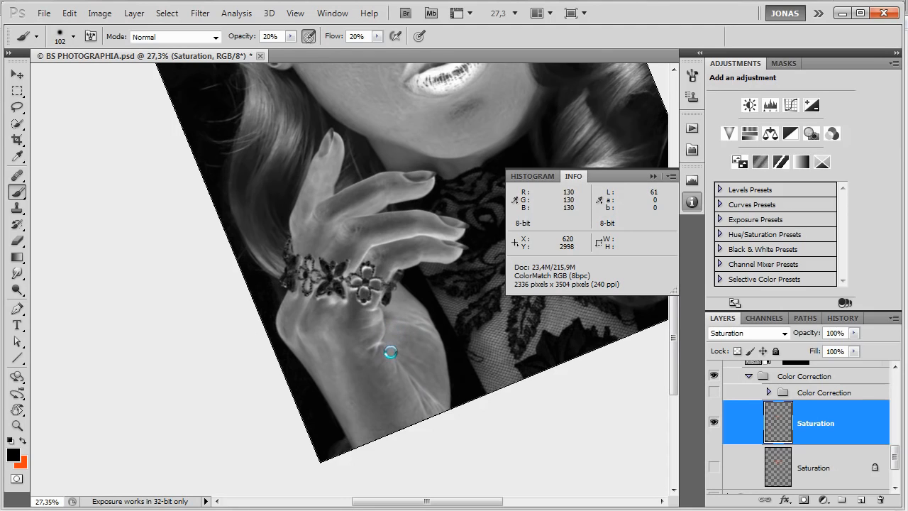
{"action": "right_click", "coordinate": [403, 340], "text": "alt"}
{"action": "right_click", "coordinate": [379, 329], "text": "alt"}
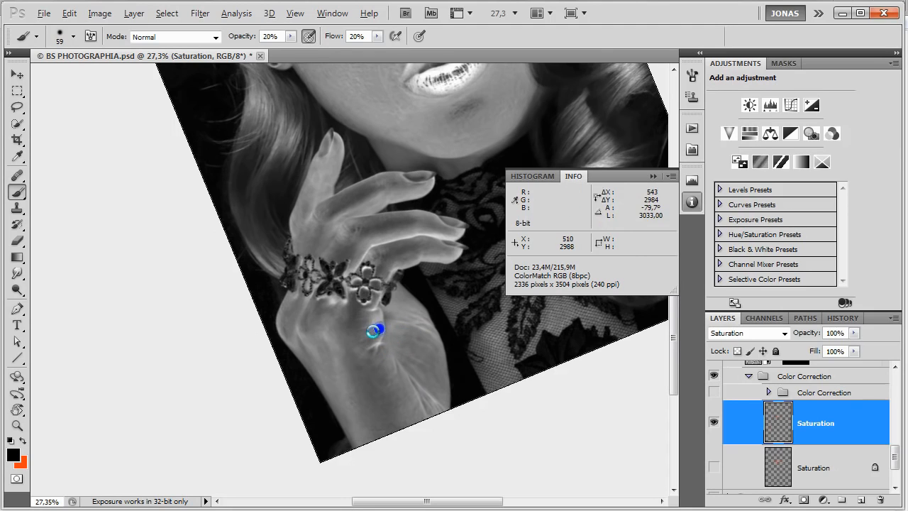
{"action": "mouse_move", "coordinate": [379, 318]}
{"action": "left_mouse_down"}
{"action": "mouse_move", "coordinate": [367, 327]}
{"action": "mouse_move", "coordinate": [379, 317]}
{"action": "left_mouse_up"}
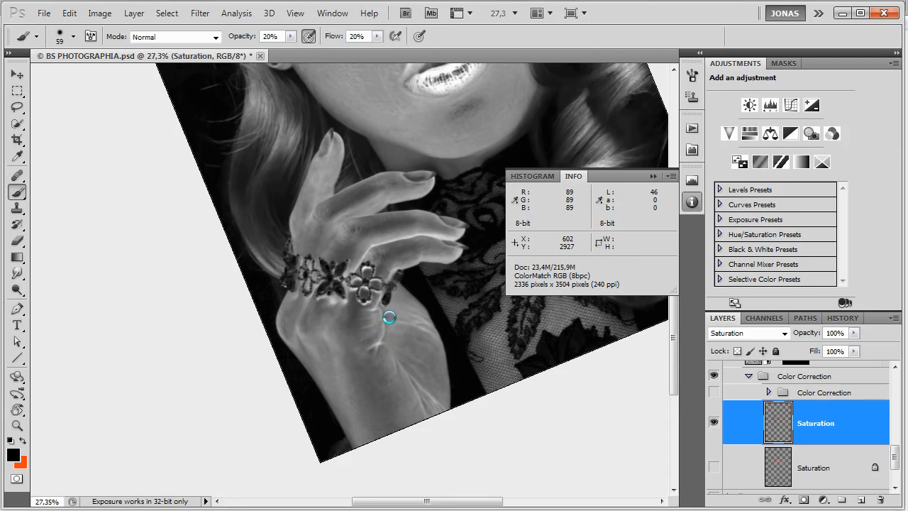
Even the saturation of the wrist side of the hand with black and large-brush red (204 and 175 px) at 20% opacity.
{"action": "mouse_move", "coordinate": [319, 361]}
{"action": "left_mouse_down"}
{"action": "mouse_move", "coordinate": [305, 348]}
{"action": "mouse_move", "coordinate": [325, 337]}
{"action": "left_mouse_up"}
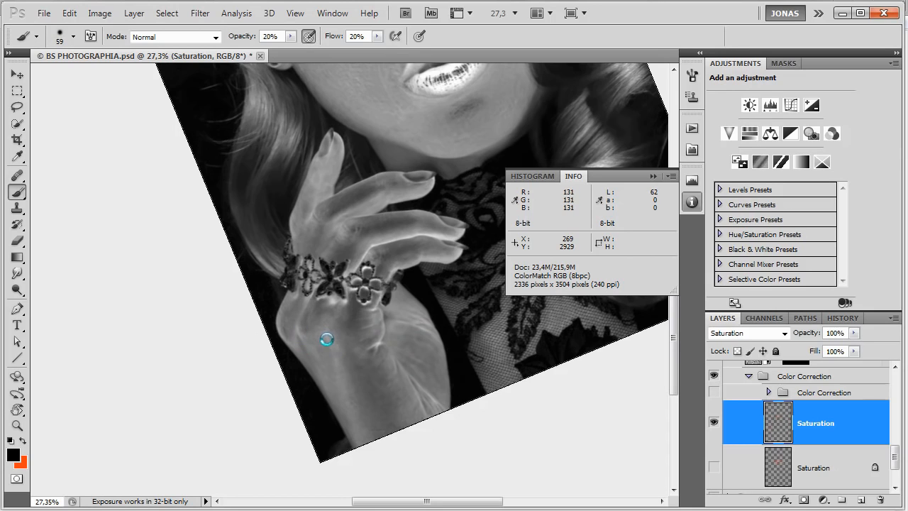
{"action": "right_click", "coordinate": [341, 363], "text": "alt"}
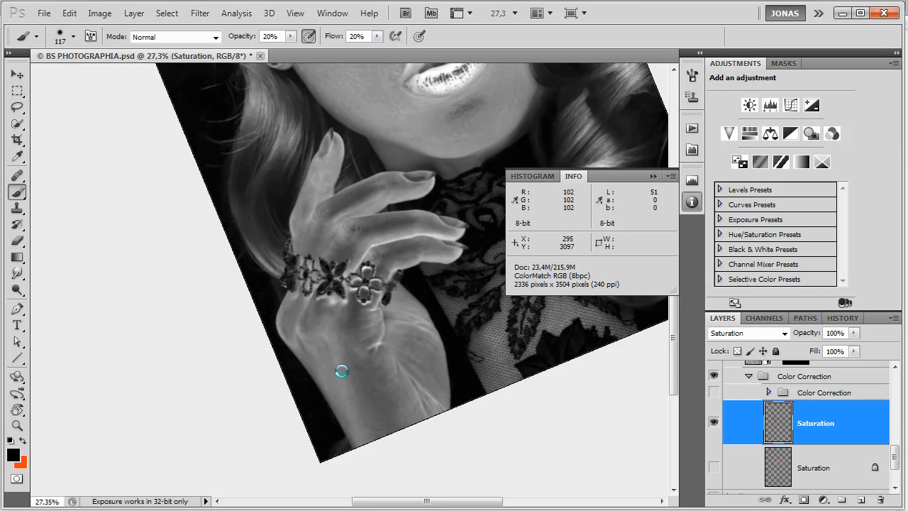
{"action": "right_click", "coordinate": [338, 369], "text": "alt"}
{"action": "key", "text": "x"}
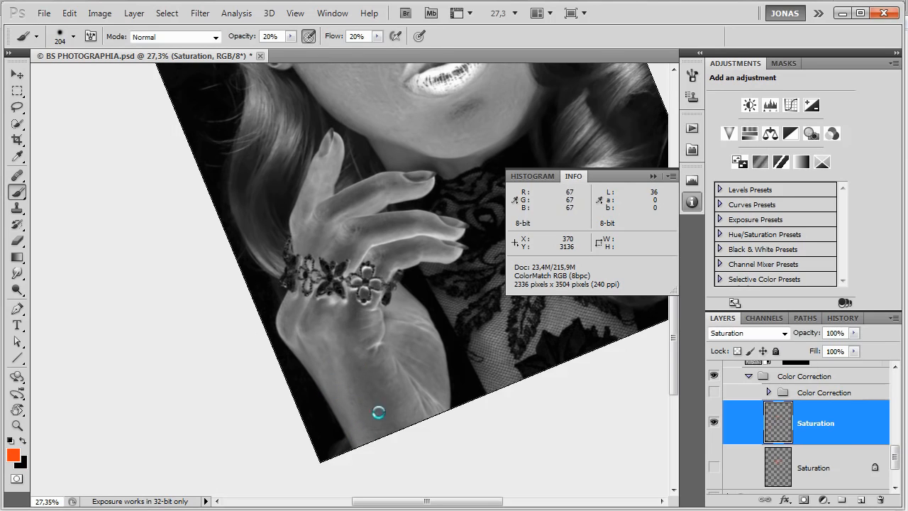
{"action": "right_click", "coordinate": [376, 410], "text": "alt"}
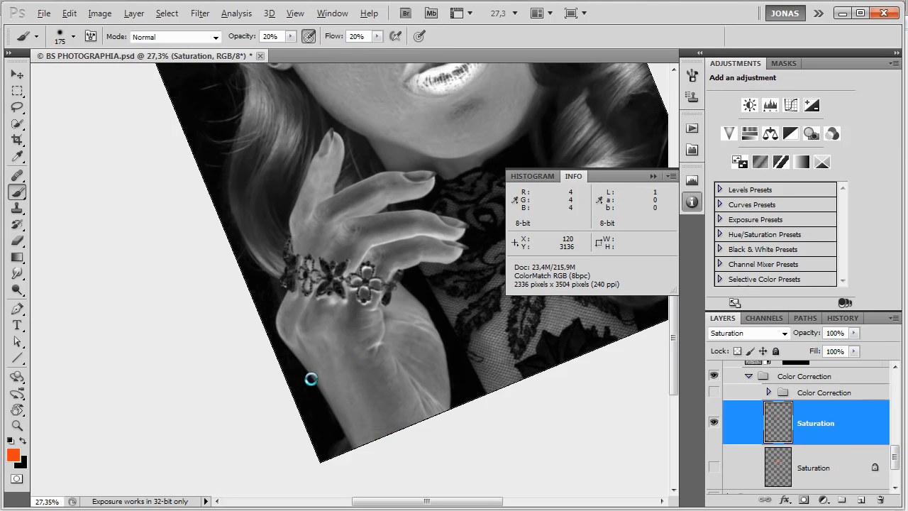
{"action": "right_click", "coordinate": [298, 341], "text": "alt"}
{"action": "key", "text": "x"}
{"action": "mouse_move", "coordinate": [292, 345]}
{"action": "left_mouse_down"}
{"action": "mouse_move", "coordinate": [312, 346]}
{"action": "mouse_move", "coordinate": [302, 332]}
{"action": "mouse_move", "coordinate": [324, 336]}
{"action": "left_mouse_up"}
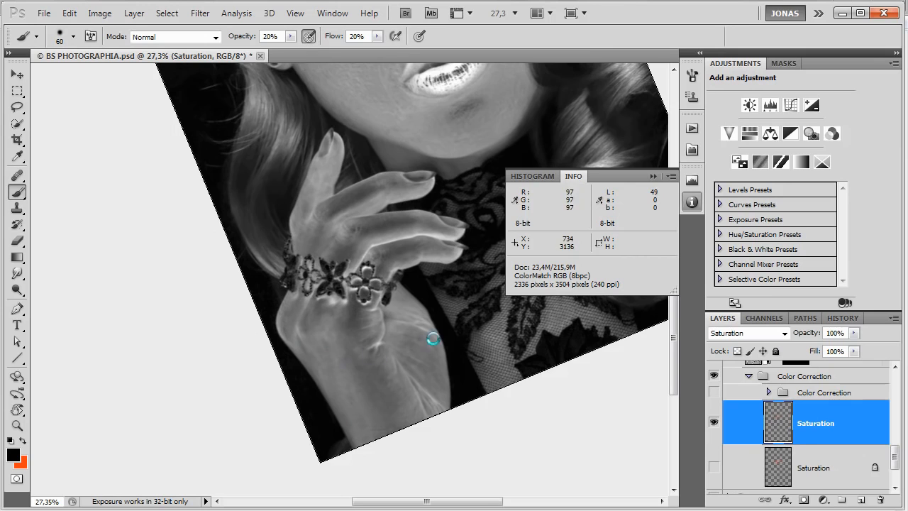
Reset the canvas rotation and toggle the Saturation layer's visibility to compare the palm and wrist before and after.
{"action": "key", "text": "Escape"}
{"action": "key", "text": "ctrl+comma"}
{"action": "key", "text": "ctrl+comma"}
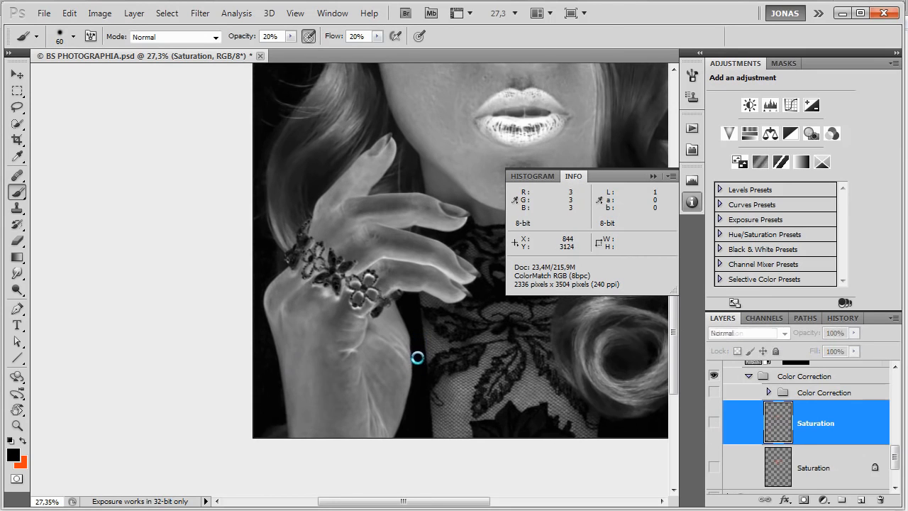
Rotate the canvas to turn the fingers upright and brush black at 20% opacity along the middle finger's bright edge down to the knuckle.
{"action": "key", "text": "r"}
{"action": "left_click_drag", "start_coordinate": [426, 215], "coordinate": [415, 165]}
{"action": "mouse_move", "coordinate": [312, 219]}
{"action": "left_mouse_down"}
{"action": "mouse_move", "coordinate": [398, 325]}
{"action": "mouse_move", "coordinate": [413, 258]}
{"action": "left_mouse_up"}
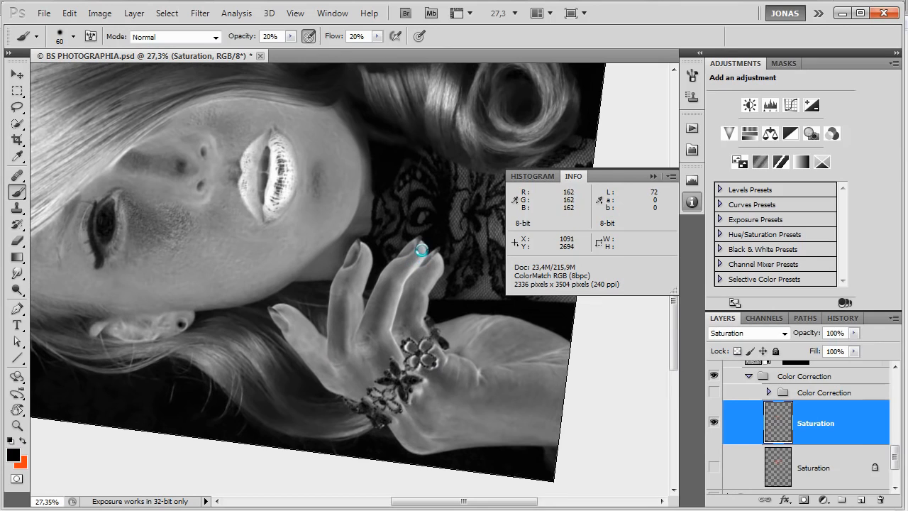
{"action": "left_click_drag", "start_coordinate": [417, 266], "coordinate": [398, 297]}
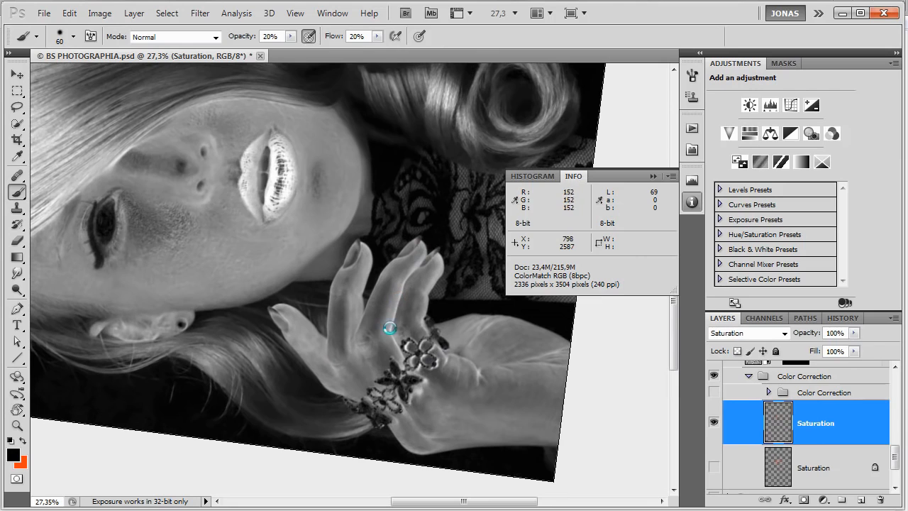
{"action": "mouse_move", "coordinate": [393, 346]}
{"action": "left_mouse_down"}
{"action": "mouse_move", "coordinate": [401, 358]}
{"action": "mouse_move", "coordinate": [381, 363]}
{"action": "mouse_move", "coordinate": [387, 369]}
{"action": "mouse_move", "coordinate": [379, 345]}
{"action": "mouse_move", "coordinate": [387, 358]}
{"action": "left_mouse_up"}
Alternate red and black at 20% opacity along the last finger and around the bracelet, and reset the canvas rotation.
{"action": "key", "text": "x"}
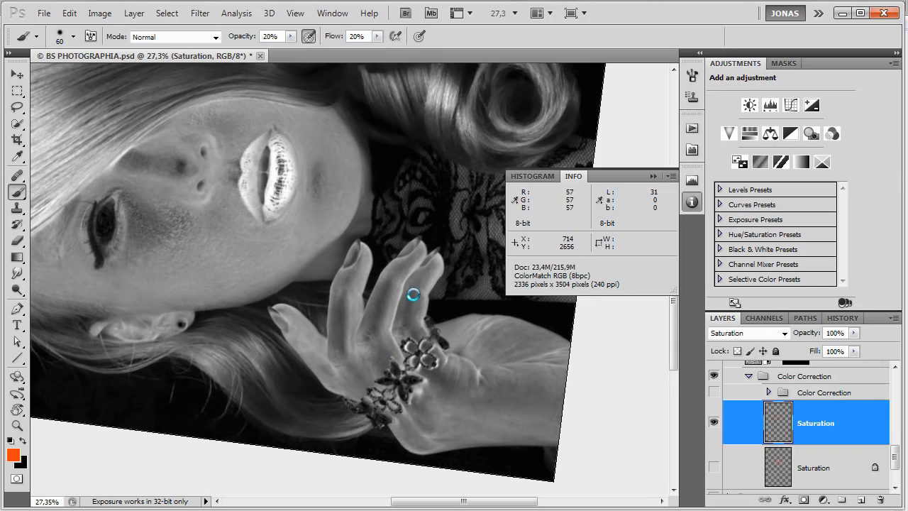
{"action": "key", "text": "x"}
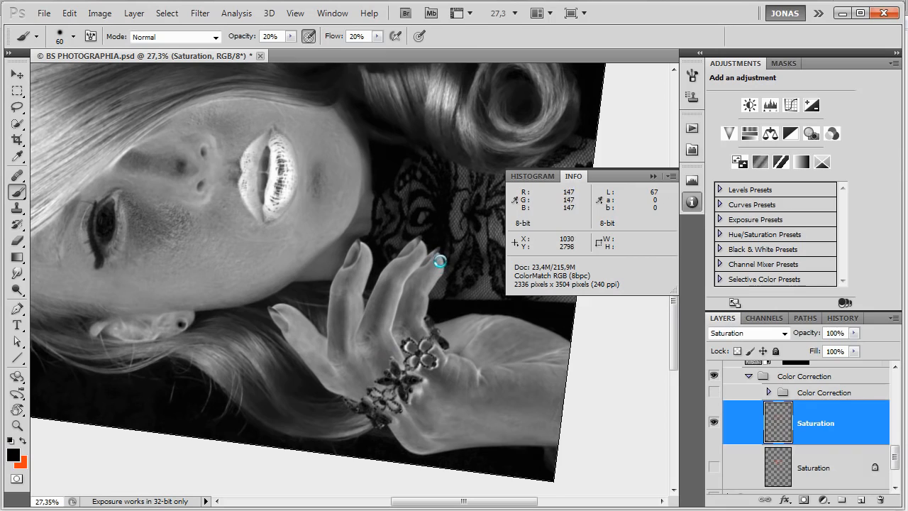
{"action": "mouse_move", "coordinate": [422, 326]}
{"action": "left_mouse_down"}
{"action": "mouse_move", "coordinate": [430, 346]}
{"action": "mouse_move", "coordinate": [461, 357]}
{"action": "left_mouse_up"}
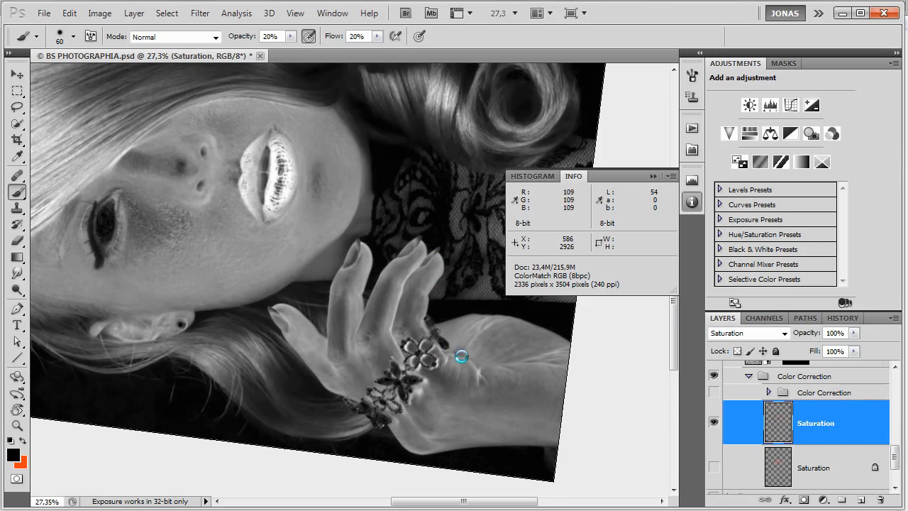
{"action": "key", "text": "x"}
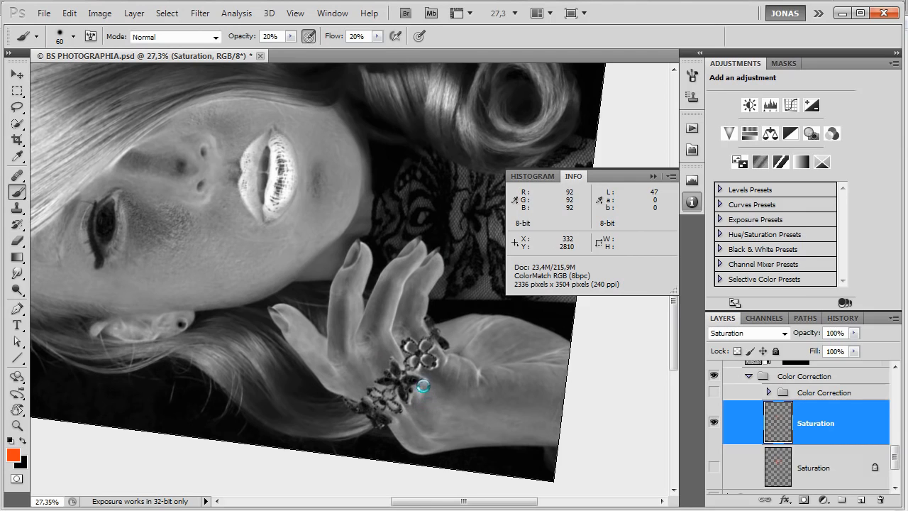
{"action": "key", "text": "Escape"}
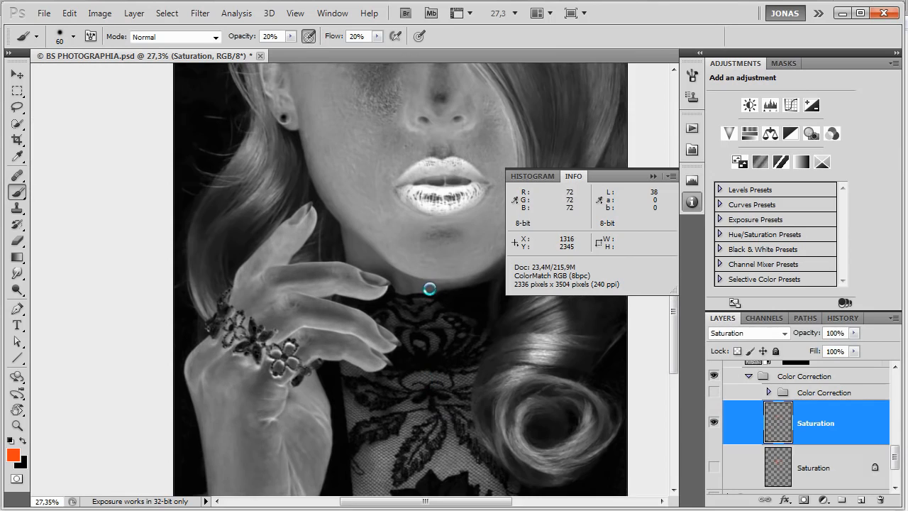
Toggle the Saturation layer's visibility to compare the whole face and hand in the black-and-white helper view.
{"action": "left_click_drag", "start_coordinate": [427, 290], "coordinate": [431, 381]}
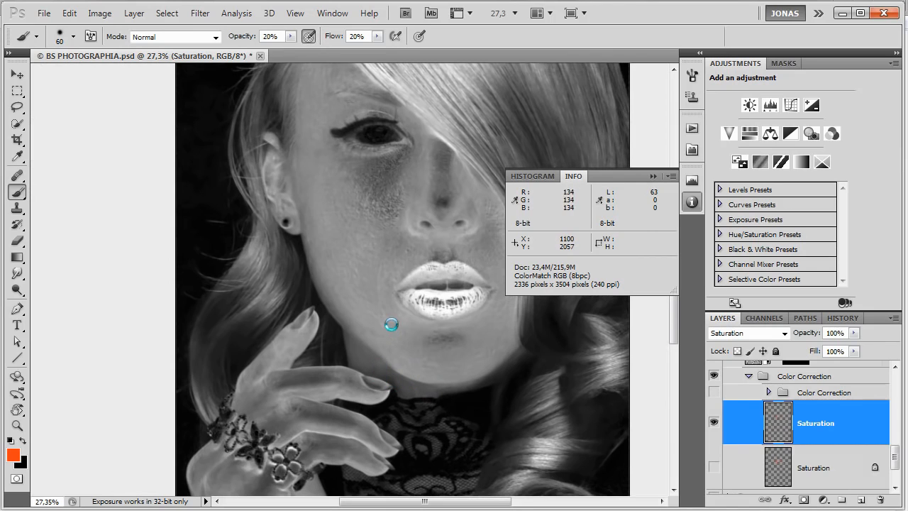
{"action": "mouse_move", "coordinate": [458, 338]}
{"action": "left_mouse_down"}
{"action": "mouse_move", "coordinate": [443, 339]}
{"action": "mouse_move", "coordinate": [439, 421]}
{"action": "left_mouse_up"}
{"action": "key", "text": "ctrl+comma"}
{"action": "key", "text": "ctrl+comma"}
{"action": "scroll", "coordinate": [423, 408], "scroll_direction": "down", "scroll_amount": 3}
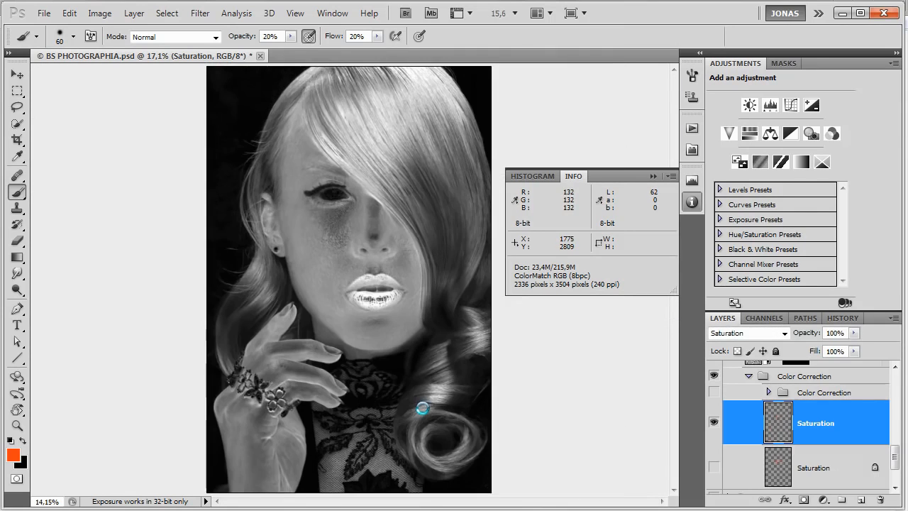
{"action": "scroll", "coordinate": [389, 200], "scroll_direction": "up", "scroll_amount": 2}
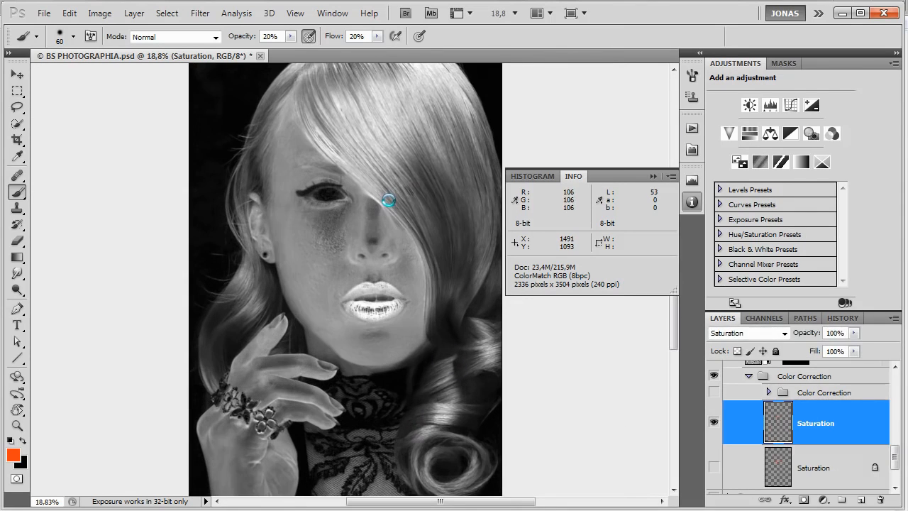
Hide the Saturation helper folder in the HELP group to return the portrait to color.
{"action": "left_click", "coordinate": [716, 437]}
{"action": "left_click", "coordinate": [716, 437]}
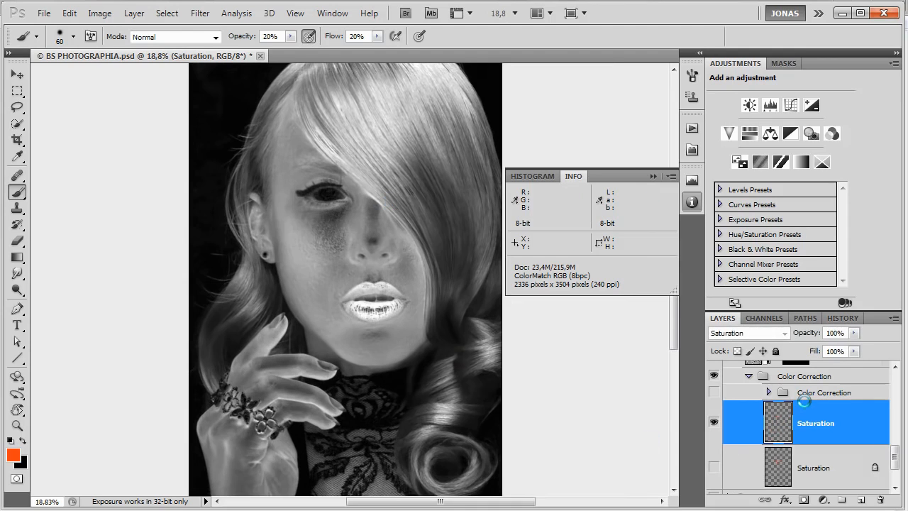
{"action": "scroll", "coordinate": [797, 426], "scroll_direction": "up", "scroll_amount": 8}
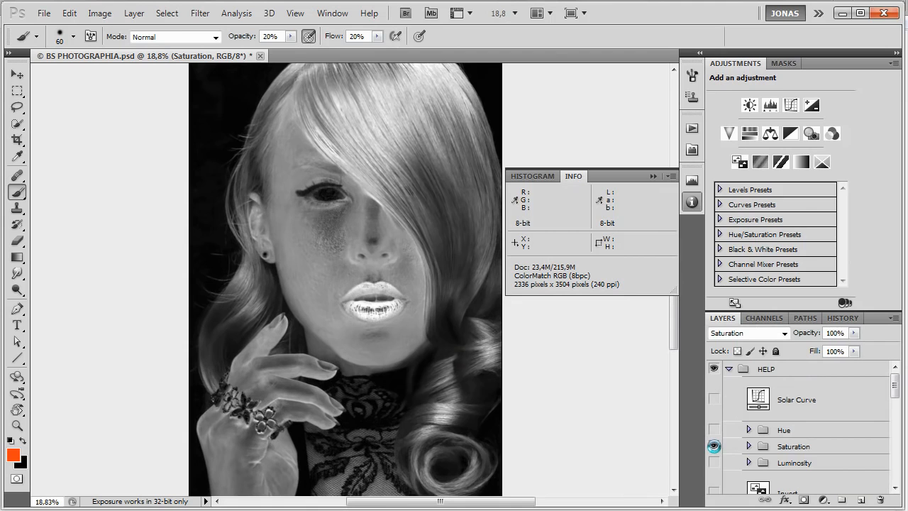
{"action": "left_click", "coordinate": [714, 445]}
Examine the cheek's skin up close in color, toggling the painted Saturation layer repeatedly to compare before and after.
{"action": "scroll", "coordinate": [342, 239], "scroll_direction": "up", "scroll_amount": 3}
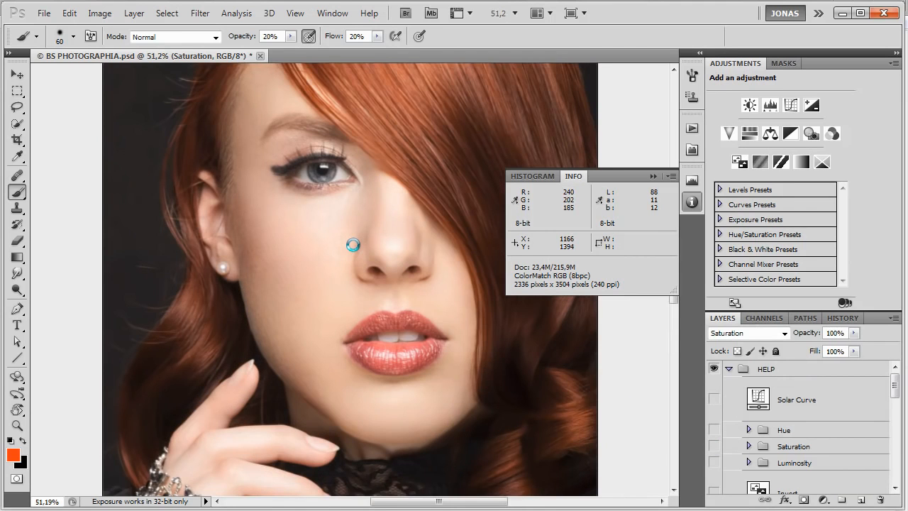
{"action": "scroll", "coordinate": [354, 241], "scroll_direction": "up", "scroll_amount": 1}
{"action": "scroll", "coordinate": [258, 272], "scroll_direction": "up", "scroll_amount": 1}
{"action": "scroll", "coordinate": [235, 235], "scroll_direction": "up", "scroll_amount": 1}
{"action": "scroll", "coordinate": [281, 288], "scroll_direction": "up", "scroll_amount": 1}
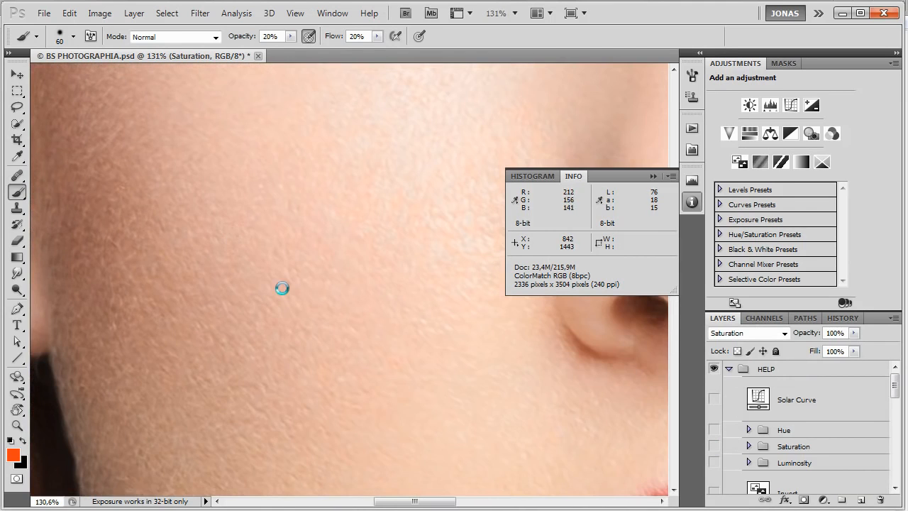
{"action": "scroll", "coordinate": [809, 447], "scroll_direction": "down", "scroll_amount": 6}
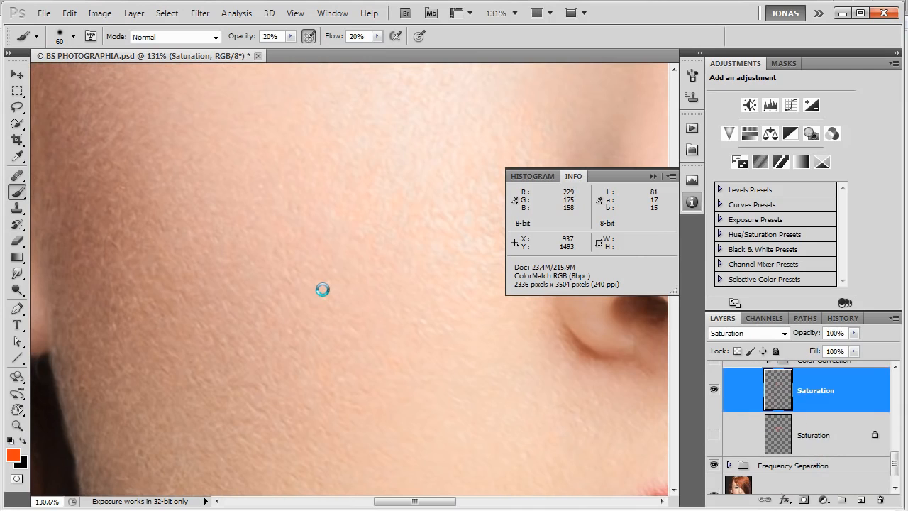
{"action": "key", "text": "ctrl+comma"}
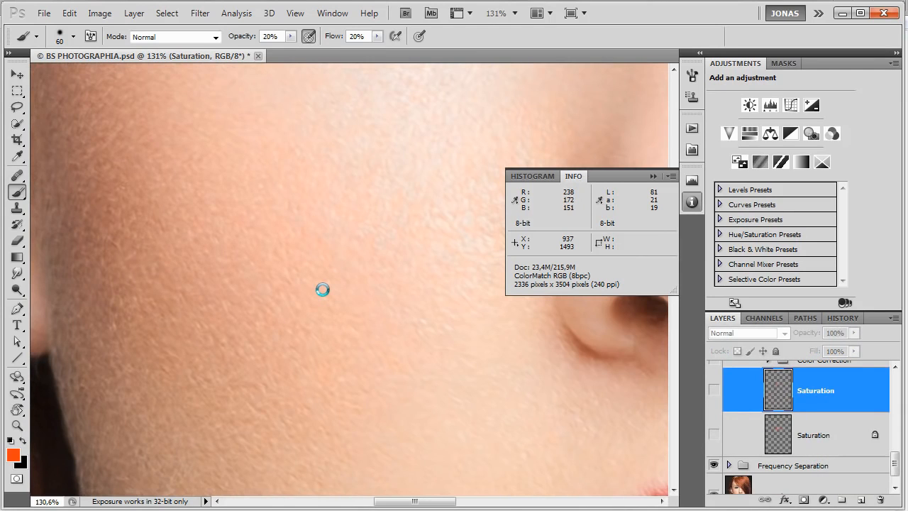
{"action": "key", "text": "ctrl+comma"}
{"action": "key", "text": "ctrl+comma"}
{"action": "key", "text": "ctrl+comma"}
{"action": "key", "text": "ctrl+comma"}
{"action": "key", "text": "ctrl+comma"}
{"action": "key", "text": "ctrl+comma"}
Inspect the skin texture beside the nose at about 237% zoom without the Saturation layer, and show the layer again.
{"action": "scroll", "coordinate": [199, 193], "scroll_direction": "down", "scroll_amount": 4}
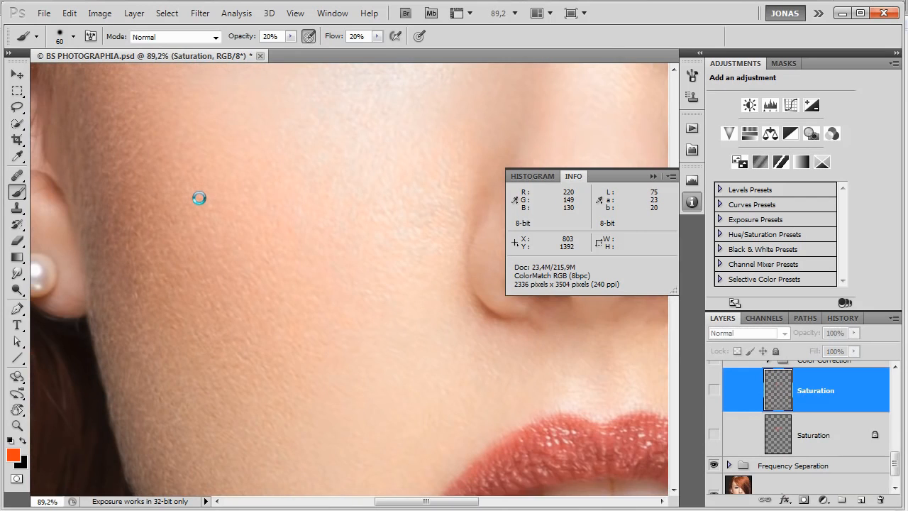
{"action": "scroll", "coordinate": [234, 249], "scroll_direction": "down", "scroll_amount": 3}
{"action": "scroll", "coordinate": [273, 306], "scroll_direction": "up", "scroll_amount": 4}
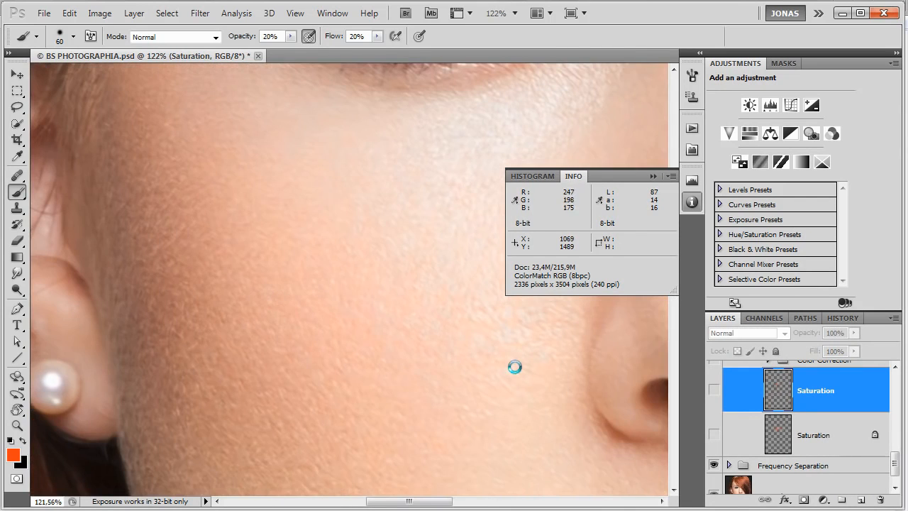
{"action": "scroll", "coordinate": [511, 362], "scroll_direction": "up", "scroll_amount": 7}
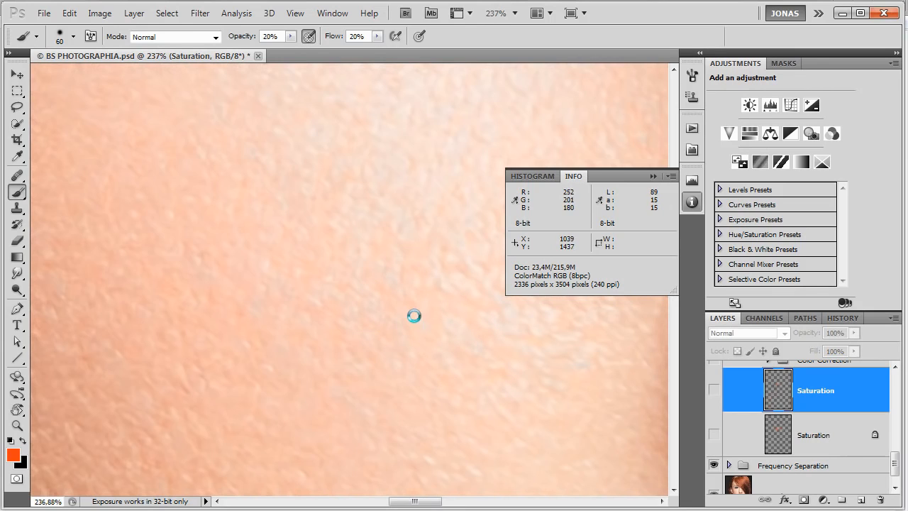
{"action": "key", "text": "ctrl+comma"}
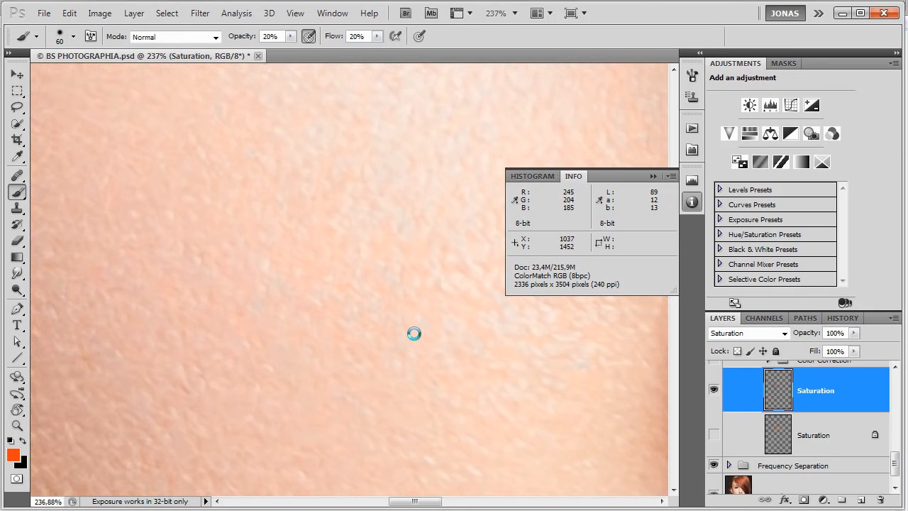
Compare the cheek between the ear and nose at about 147% zoom with and without the painted Saturation layer.
{"action": "scroll", "coordinate": [414, 333], "scroll_direction": "down", "scroll_amount": 5}
{"action": "key", "text": "ctrl+comma"}
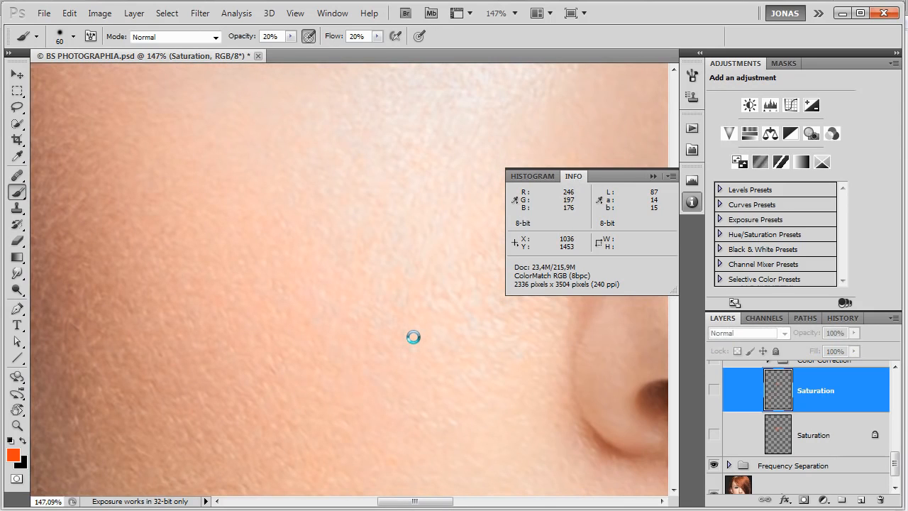
{"action": "key", "text": "ctrl+comma"}
{"action": "left_click_drag", "start_coordinate": [238, 368], "coordinate": [404, 333]}
{"action": "key", "text": "ctrl+comma"}
{"action": "key", "text": "ctrl+comma"}
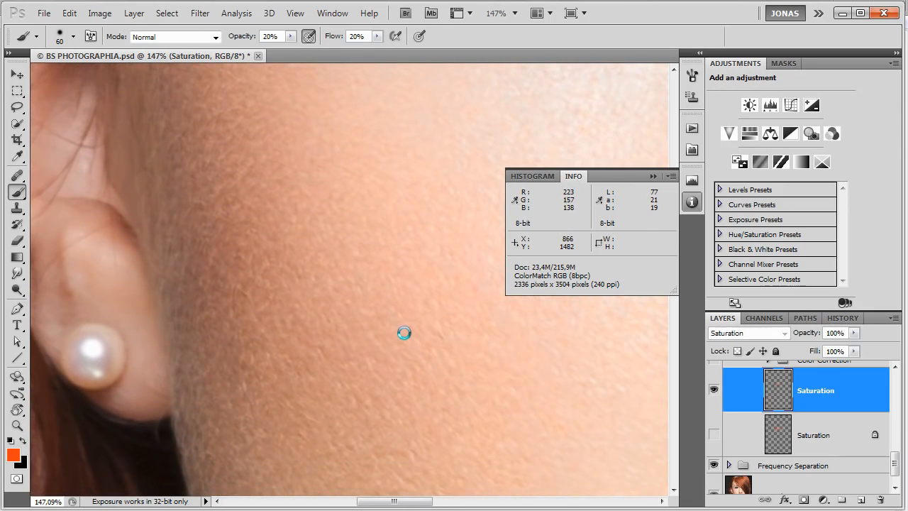
{"action": "key", "text": "ctrl+comma"}
{"action": "key", "text": "ctrl+comma"}
{"action": "left_click_drag", "start_coordinate": [392, 348], "coordinate": [290, 383]}
{"action": "key", "text": "ctrl+comma"}
{"action": "key", "text": "ctrl+comma"}
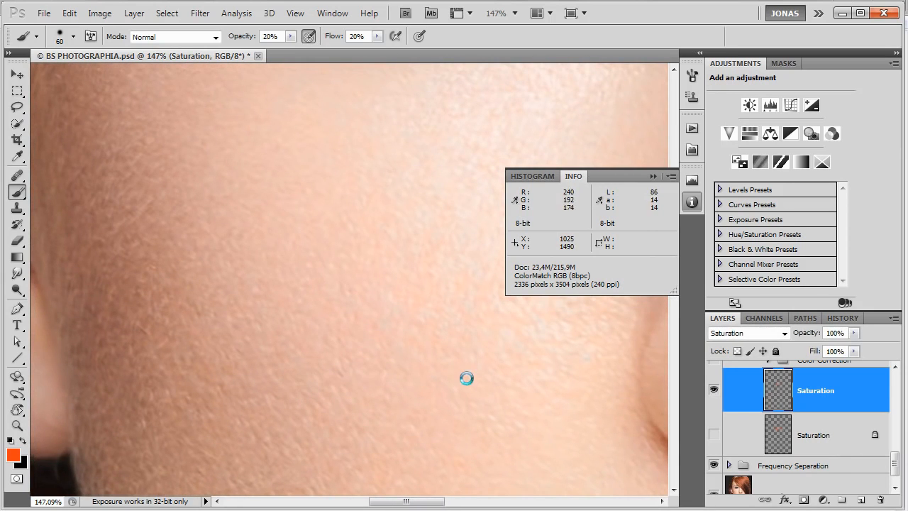
Examine the eye, cheek and nose area from a wider view to judge the Saturation layer's effect.
{"action": "scroll", "coordinate": [372, 386], "scroll_direction": "down", "scroll_amount": 1}
{"action": "scroll", "coordinate": [372, 390], "scroll_direction": "down", "scroll_amount": 1}
{"action": "scroll", "coordinate": [373, 389], "scroll_direction": "down", "scroll_amount": 1}
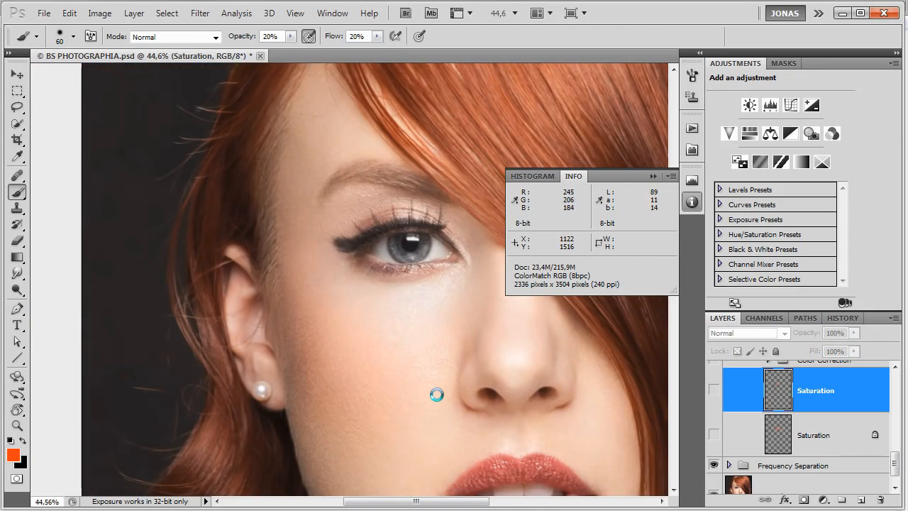
{"action": "scroll", "coordinate": [424, 408], "scroll_direction": "up", "scroll_amount": 2}
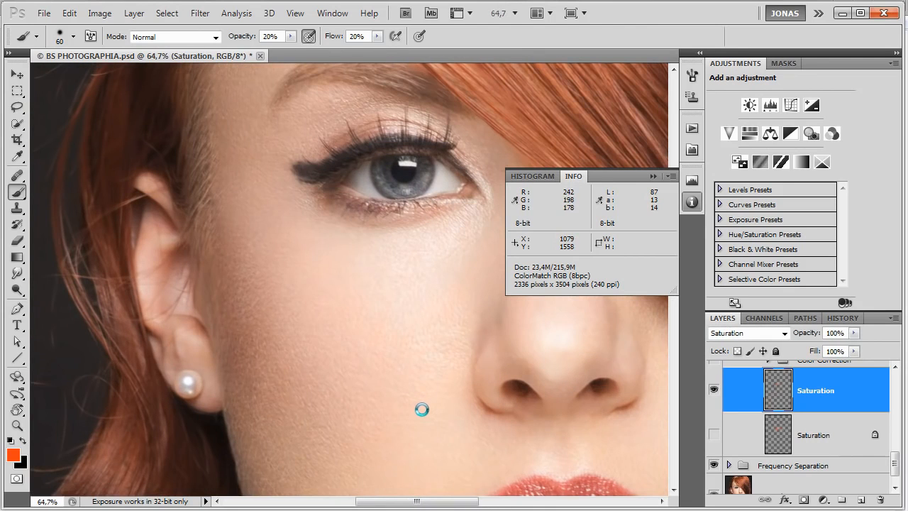
{"action": "scroll", "coordinate": [418, 410], "scroll_direction": "down", "scroll_amount": 1}
{"action": "scroll", "coordinate": [415, 414], "scroll_direction": "up", "scroll_amount": 3}
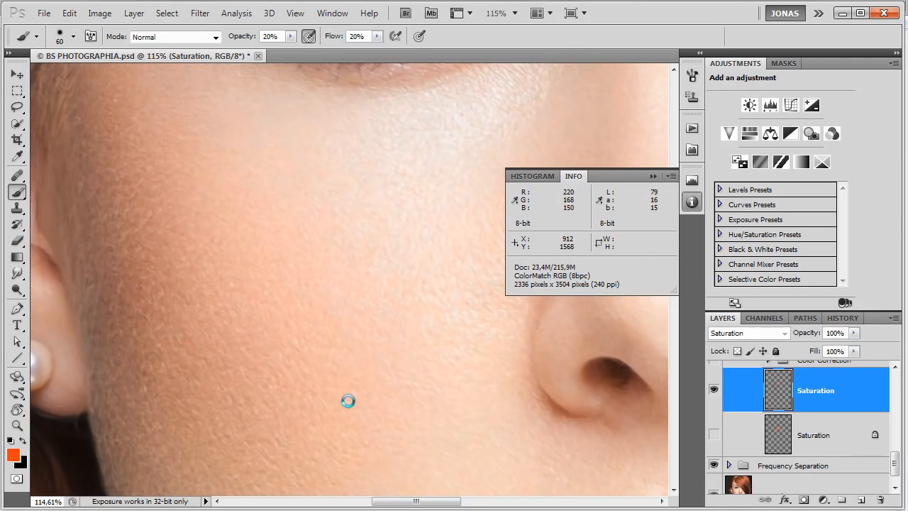
Compare the skin texture beside the nose at about 475% zoom with and without the Saturation layer.
{"action": "scroll", "coordinate": [469, 323], "scroll_direction": "up", "scroll_amount": 2}
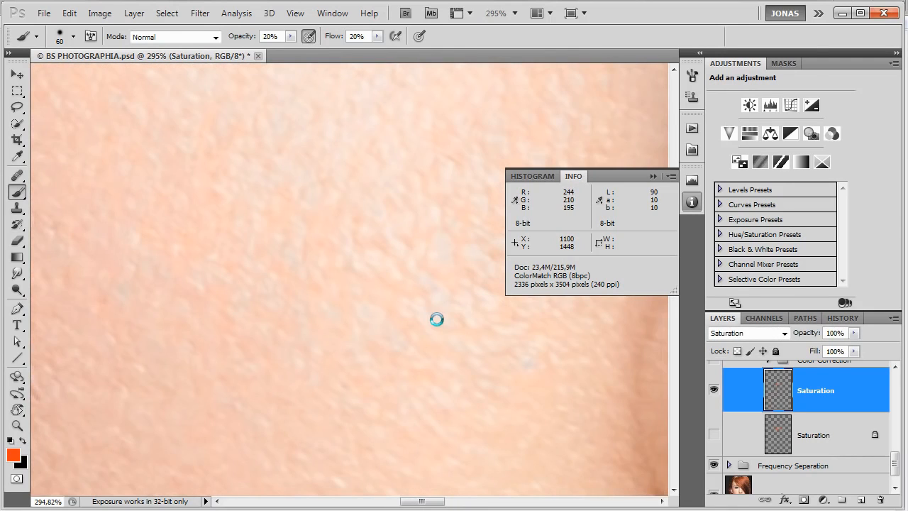
{"action": "scroll", "coordinate": [429, 317], "scroll_direction": "up", "scroll_amount": 4}
{"action": "key", "text": "ctrl+comma"}
{"action": "key", "text": "ctrl+comma"}
{"action": "key", "text": "ctrl+comma"}
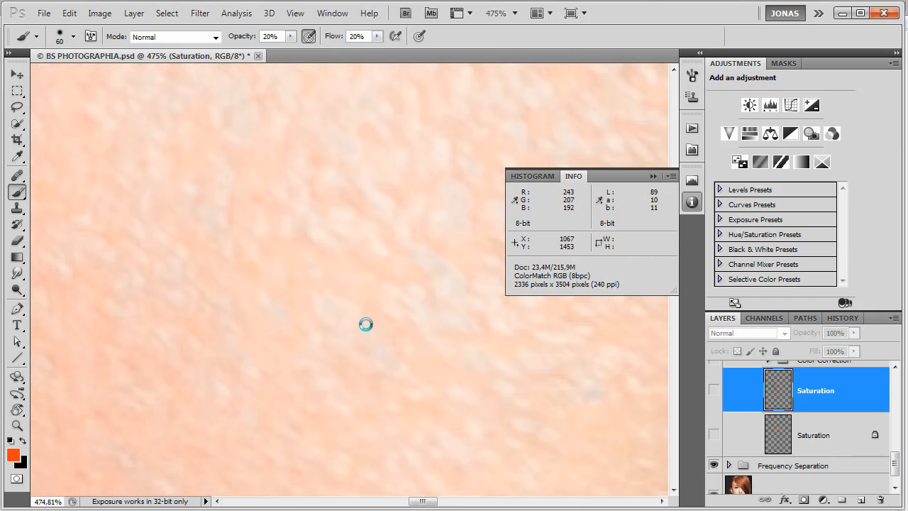
{"action": "key", "text": "ctrl+comma"}
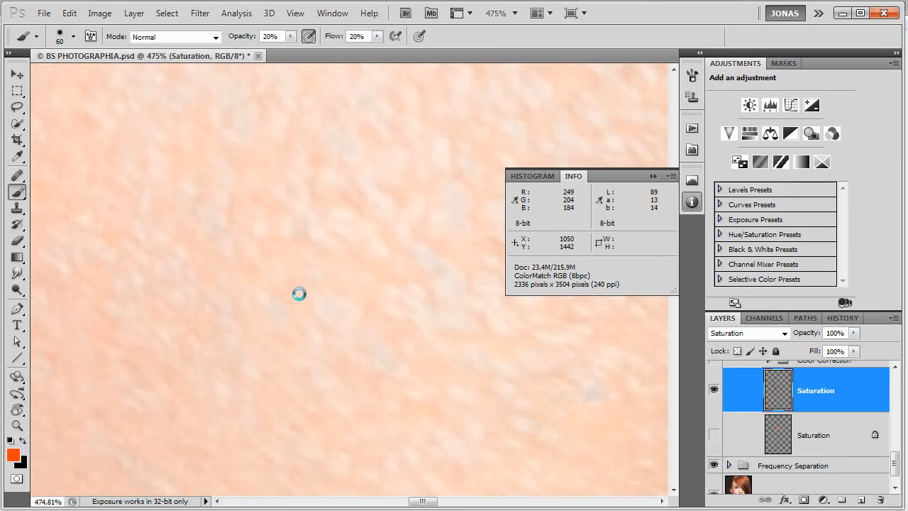
{"action": "key", "text": "ctrl+comma"}
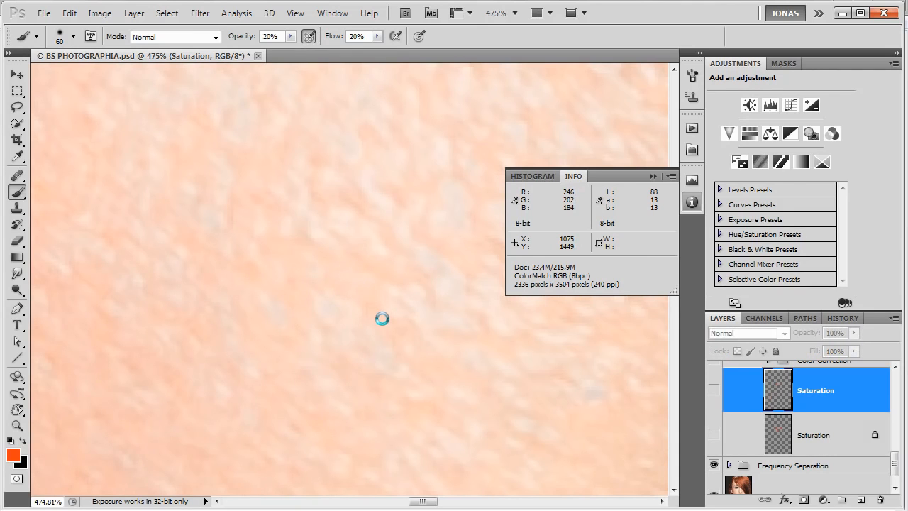
{"action": "key", "text": "ctrl+comma"}
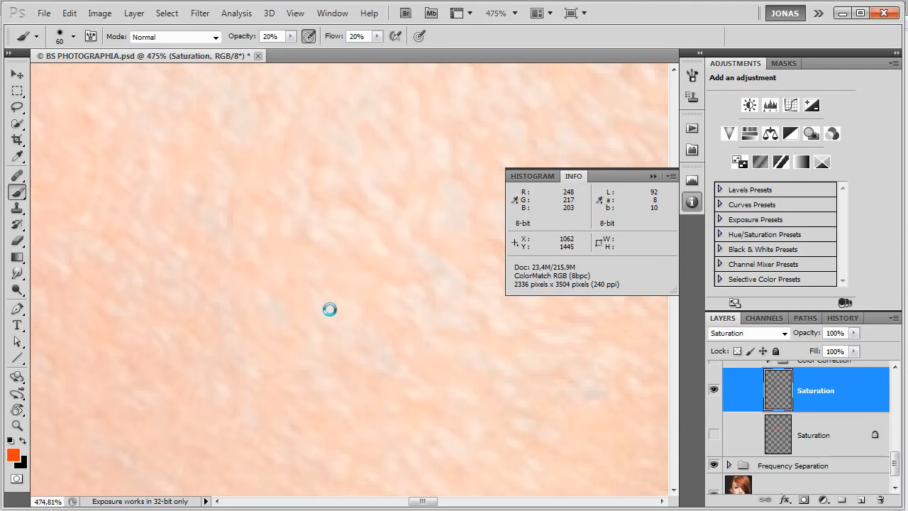
Review the saturation correction across the whole face, in color and in the black-and-white Saturation helper view.
{"action": "scroll", "coordinate": [353, 313], "scroll_direction": "down", "scroll_amount": 4}
{"action": "scroll", "coordinate": [354, 313], "scroll_direction": "down", "scroll_amount": 4}
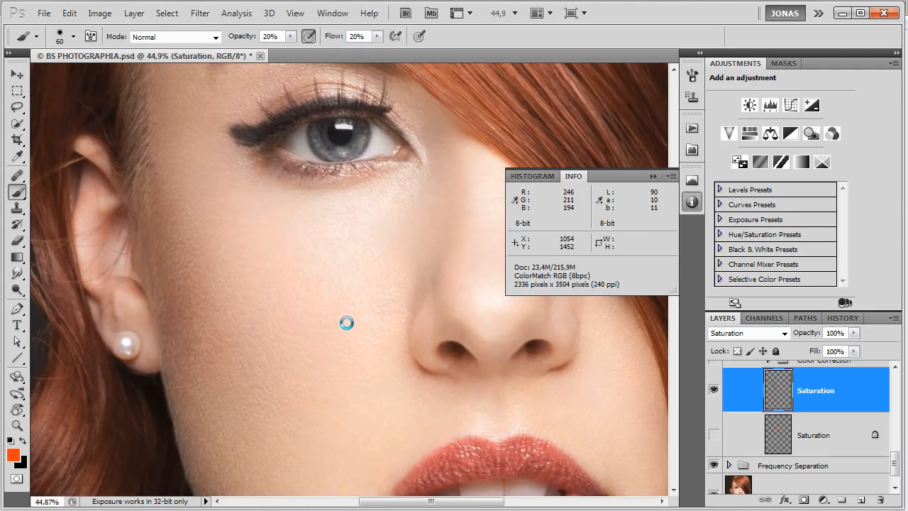
{"action": "scroll", "coordinate": [349, 320], "scroll_direction": "down", "scroll_amount": 2}
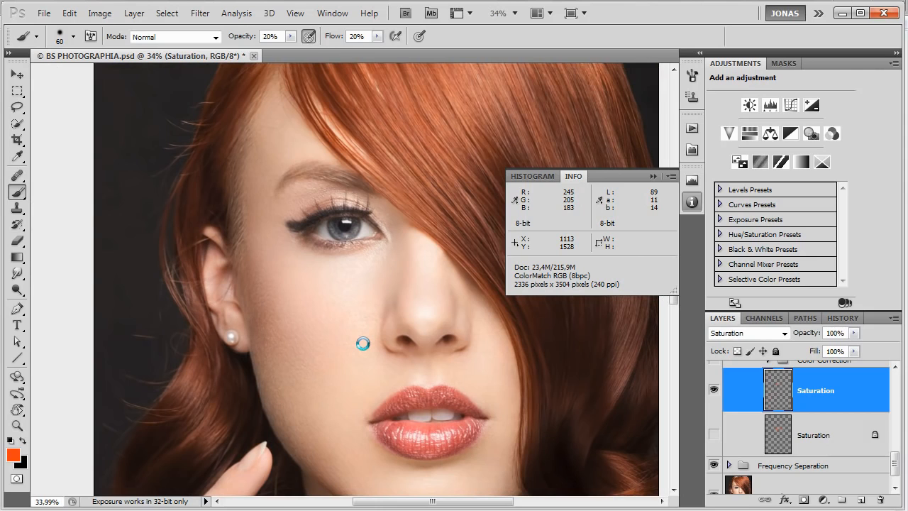
{"action": "scroll", "coordinate": [362, 343], "scroll_direction": "down", "scroll_amount": 1}
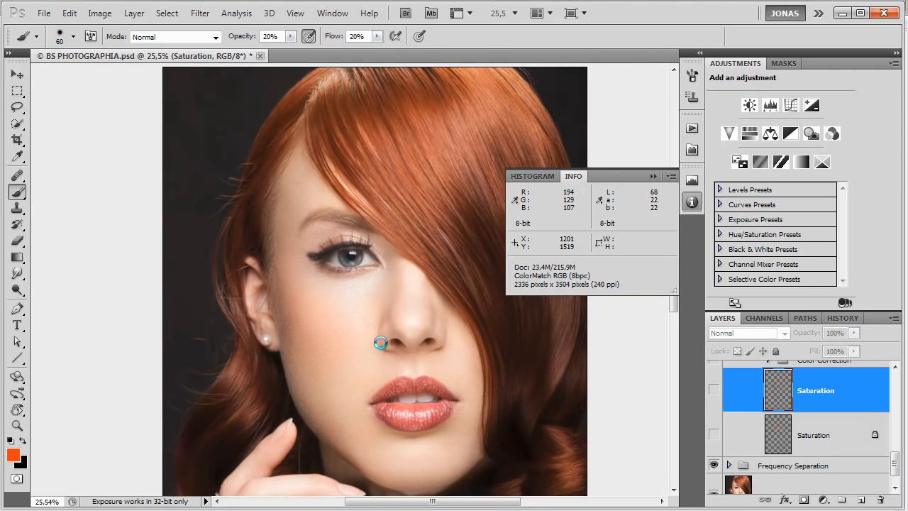
{"action": "scroll", "coordinate": [798, 440], "scroll_direction": "down", "scroll_amount": 1}
{"action": "scroll", "coordinate": [799, 437], "scroll_direction": "up", "scroll_amount": 2}
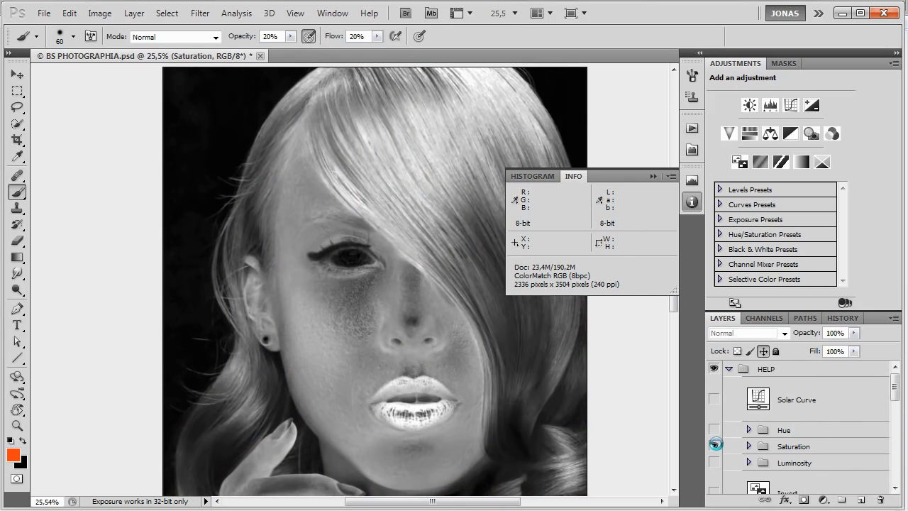
Hide the Solar Curve and Saturation layers inside the Hue helper folder to inspect its underlying layers.
{"action": "scroll", "coordinate": [422, 383], "scroll_direction": "down", "scroll_amount": 5}
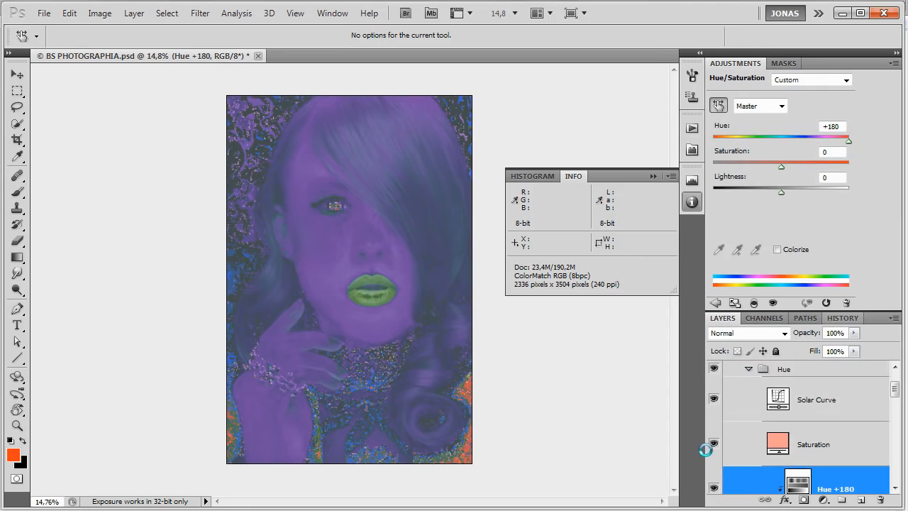
{"action": "left_click_drag", "start_coordinate": [713, 444], "coordinate": [714, 405]}
{"action": "scroll", "coordinate": [713, 405], "scroll_direction": "down", "scroll_amount": 1}
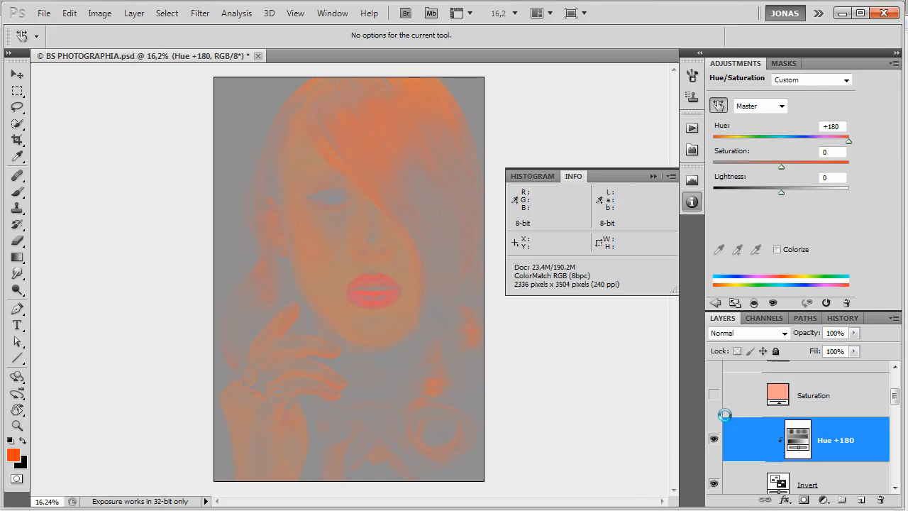
{"action": "scroll", "coordinate": [740, 415], "scroll_direction": "up", "scroll_amount": 2}
Show the Hue helper's Saturation fill layer again and inspect its solid color settings.
{"action": "left_click", "coordinate": [778, 443]}
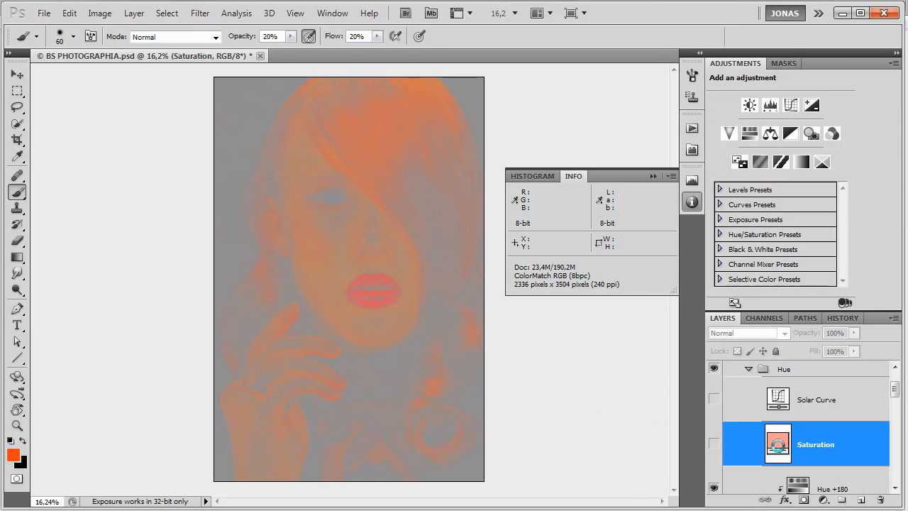
{"action": "left_click", "coordinate": [716, 443]}
{"action": "double_click", "coordinate": [777, 438]}
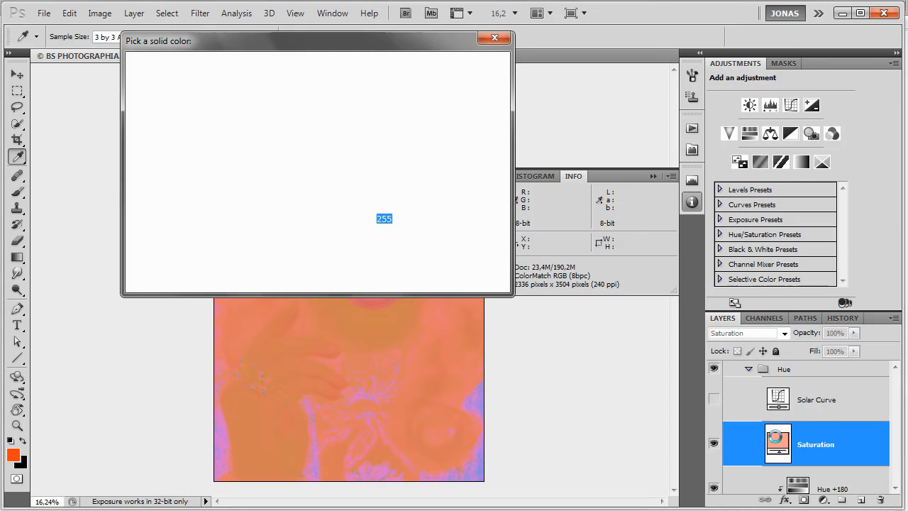
{"action": "left_click", "coordinate": [387, 179]}
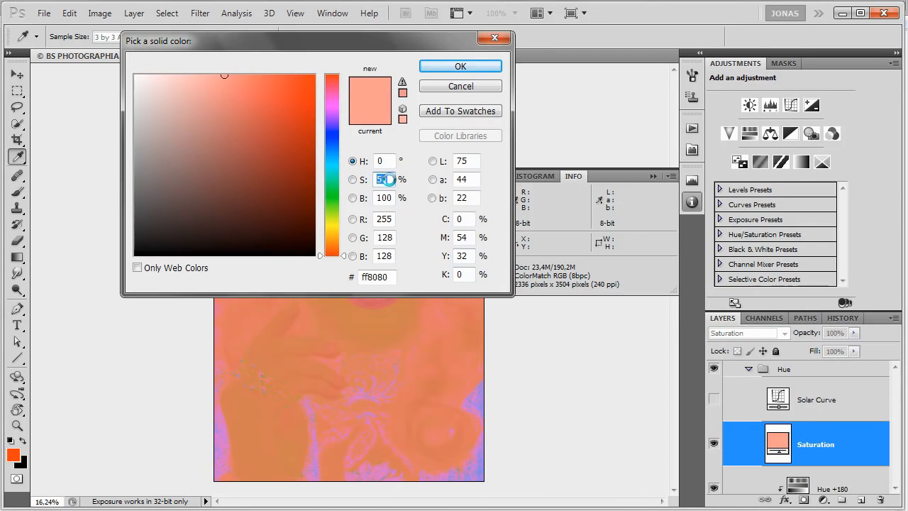
{"action": "key", "text": "Return"}
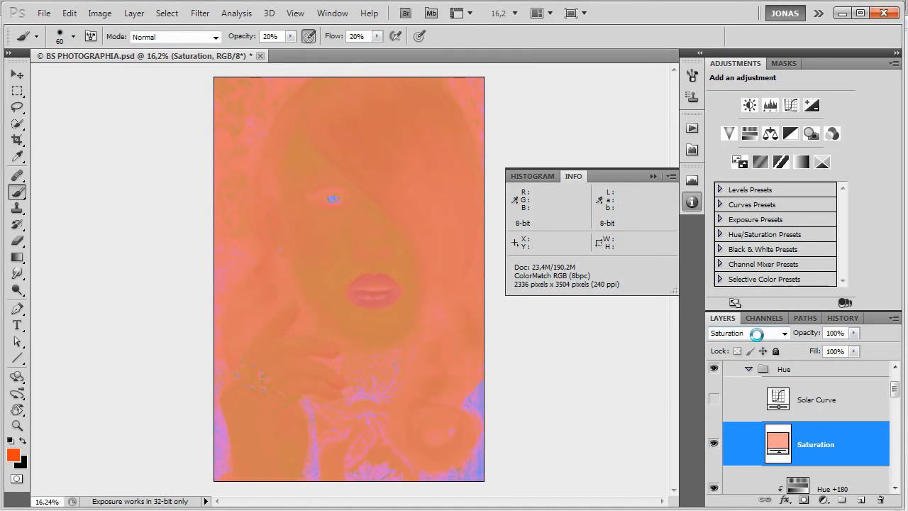
Show the Hue helper's Solar Curve layer again, activate the Brush tool and collapse the Hue folder.
{"action": "left_click", "coordinate": [815, 413]}
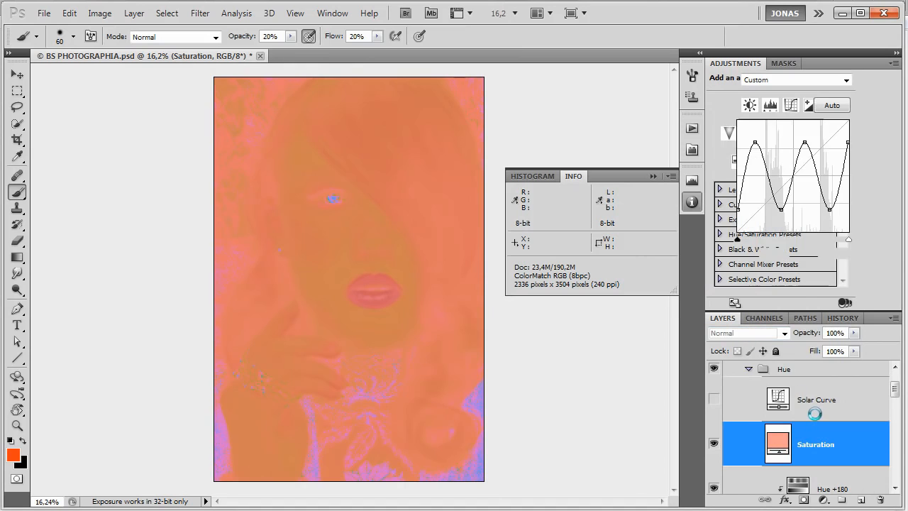
{"action": "left_click", "coordinate": [714, 401]}
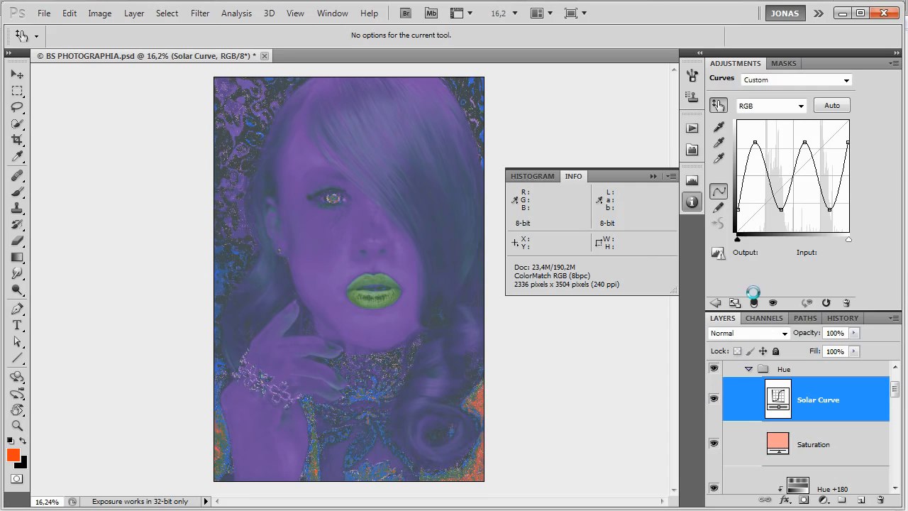
{"action": "key", "text": "b"}
{"action": "left_click", "coordinate": [748, 366]}
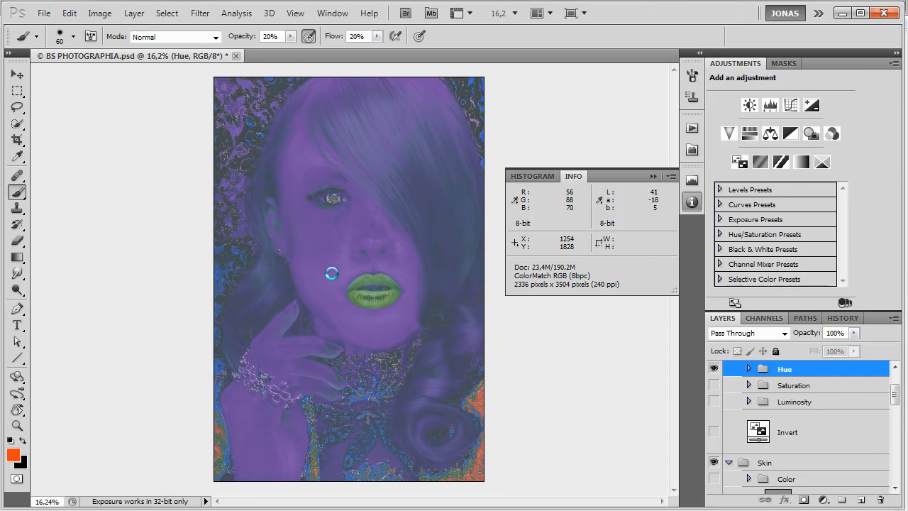
Examine the face, lips and hand in the Hue helper view for uneven skin hue.
{"action": "scroll", "coordinate": [330, 246], "scroll_direction": "up", "scroll_amount": 1}
{"action": "scroll", "coordinate": [345, 244], "scroll_direction": "up", "scroll_amount": 3}
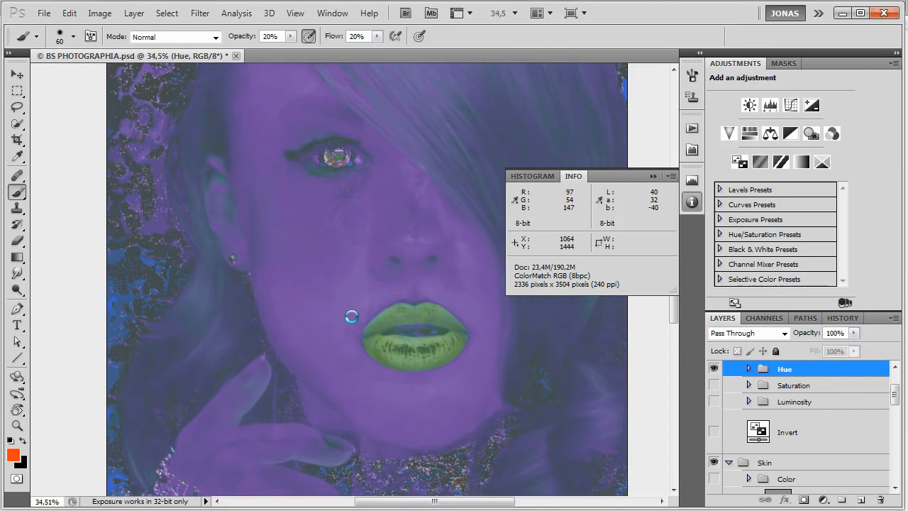
{"action": "scroll", "coordinate": [312, 312], "scroll_direction": "down", "scroll_amount": 4}
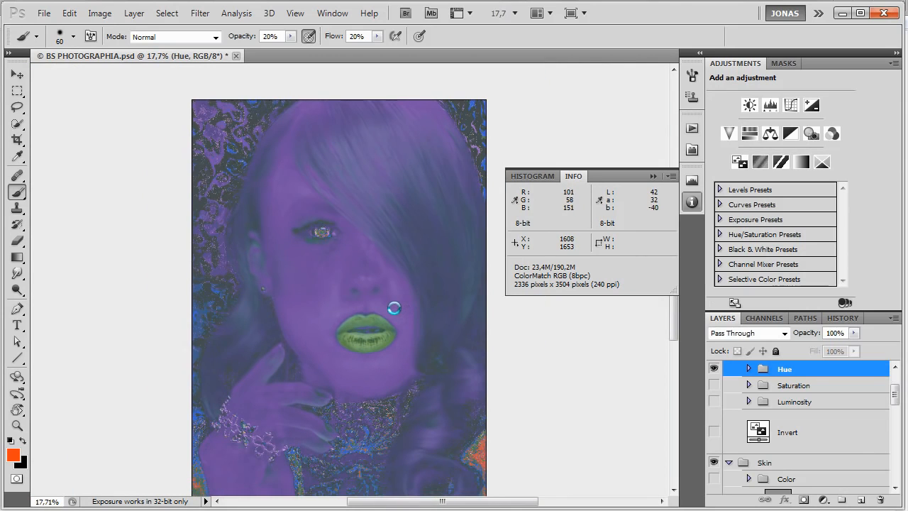
{"action": "scroll", "coordinate": [394, 308], "scroll_direction": "down", "scroll_amount": 1}
{"action": "scroll", "coordinate": [325, 416], "scroll_direction": "up", "scroll_amount": 1}
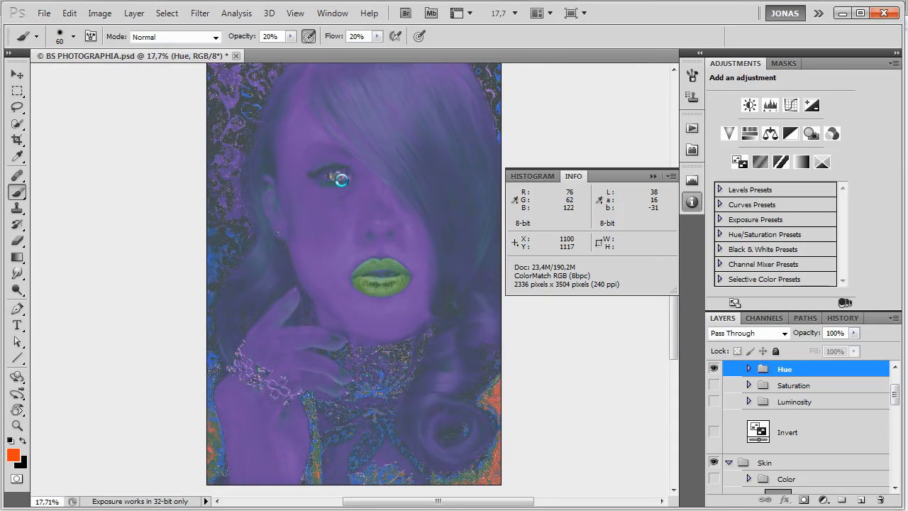
{"action": "scroll", "coordinate": [340, 180], "scroll_direction": "up", "scroll_amount": 2}
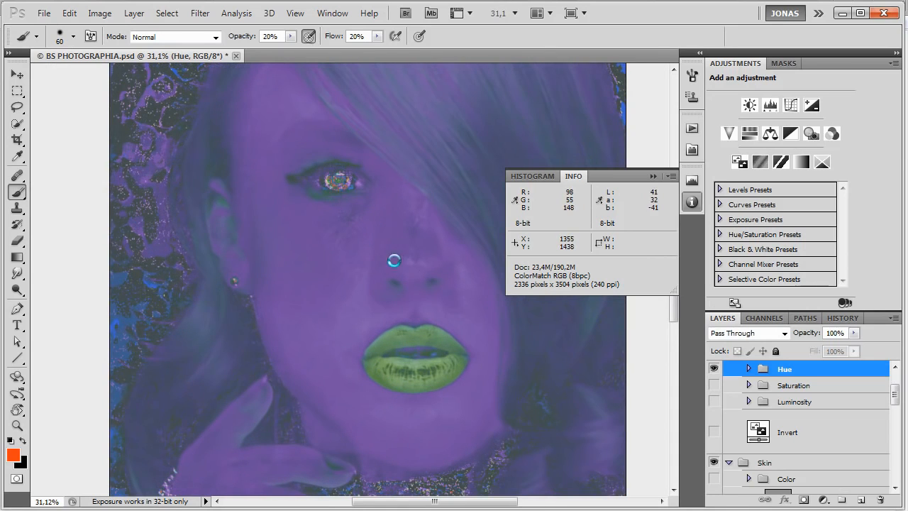
Select the existing Hue -15 adjustment layer under Color Correction and hide both the Hue -15 and Hue +15 layers.
{"action": "scroll", "coordinate": [776, 418], "scroll_direction": "down", "scroll_amount": 3}
{"action": "scroll", "coordinate": [776, 418], "scroll_direction": "down", "scroll_amount": 8}
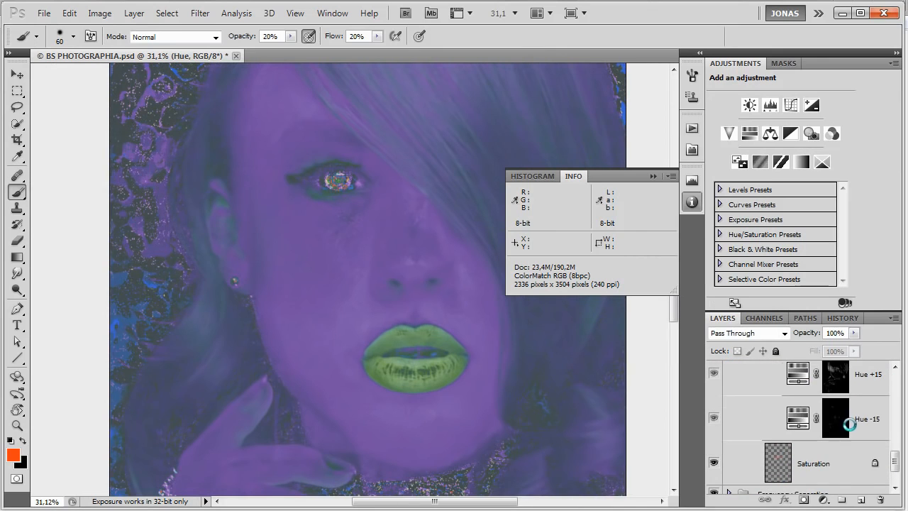
{"action": "left_click", "coordinate": [869, 423]}
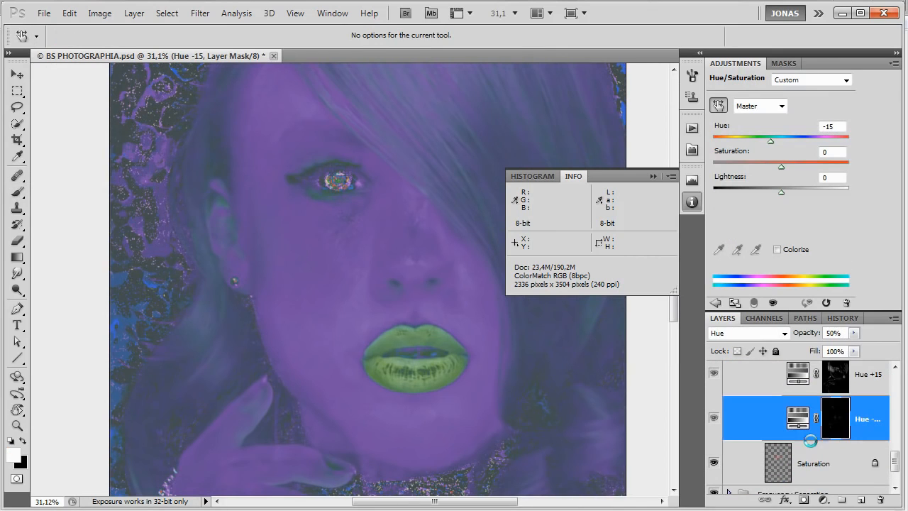
{"action": "scroll", "coordinate": [811, 441], "scroll_direction": "up", "scroll_amount": 2}
{"action": "left_click", "coordinate": [715, 482]}
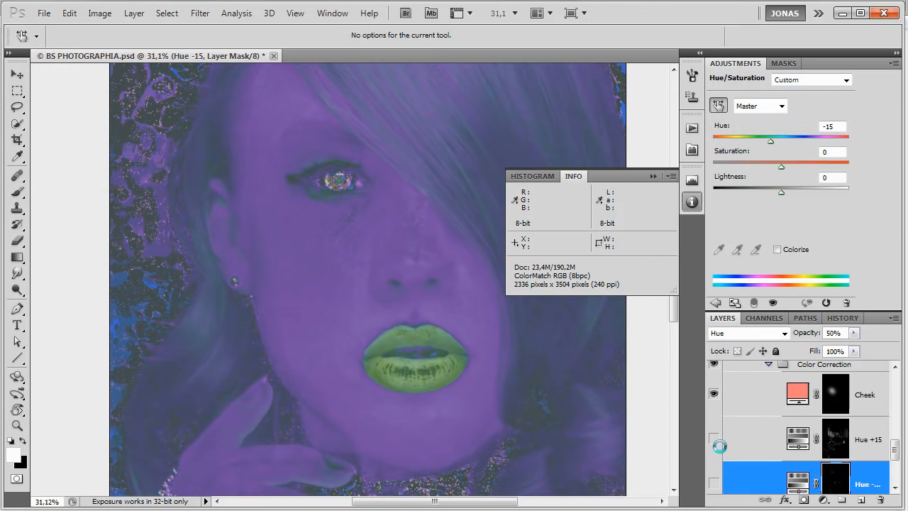
Create a new Hue/Saturation adjustment layer named "Hue -15" above the hidden Hue -15 layer.
{"action": "scroll", "coordinate": [781, 433], "scroll_direction": "down", "scroll_amount": 3}
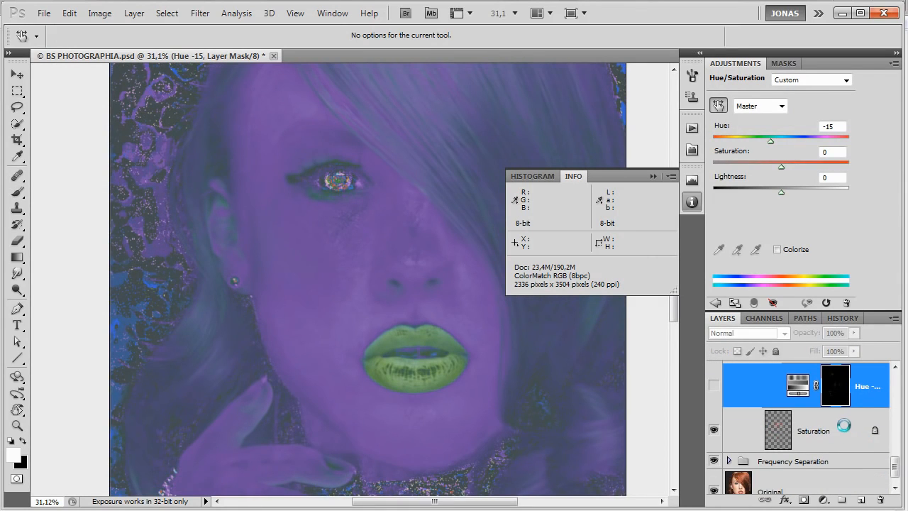
{"action": "left_click", "coordinate": [715, 302]}
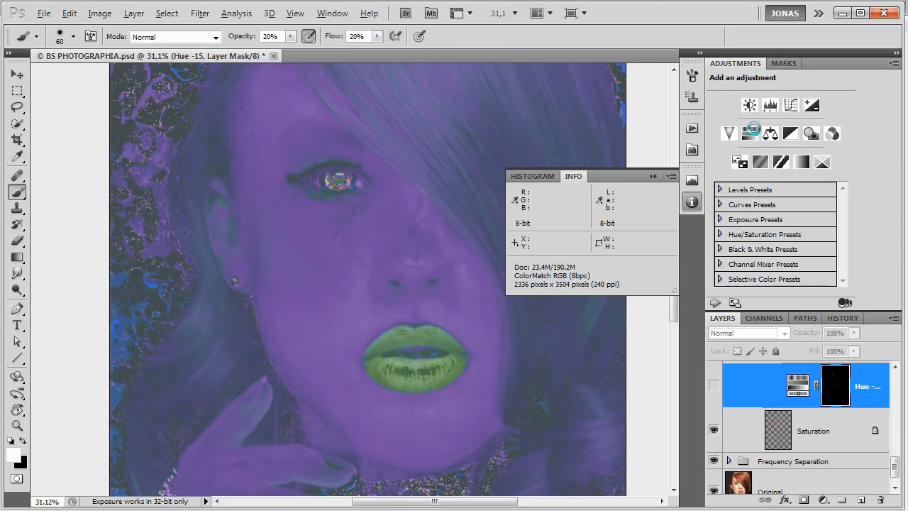
{"action": "left_click", "coordinate": [750, 133], "text": "alt"}
{"action": "type", "text": "Hue -15"}
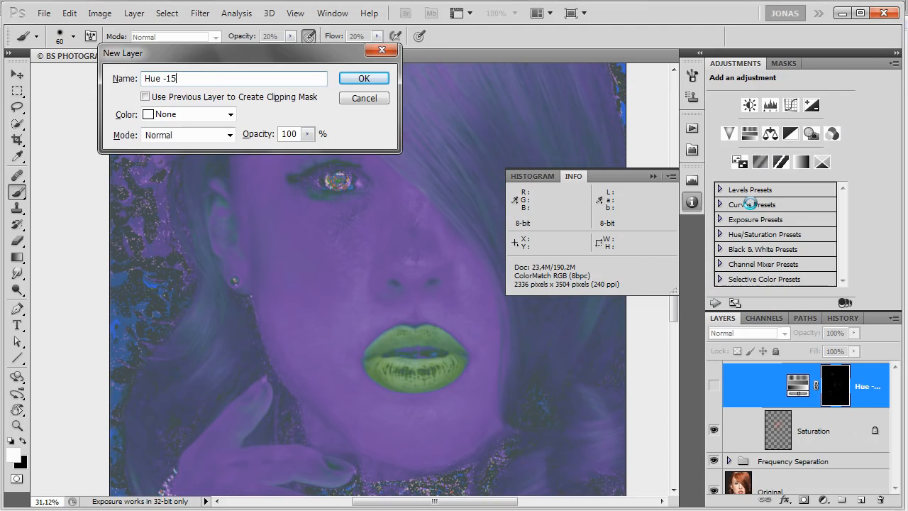
{"action": "key", "text": "Return"}
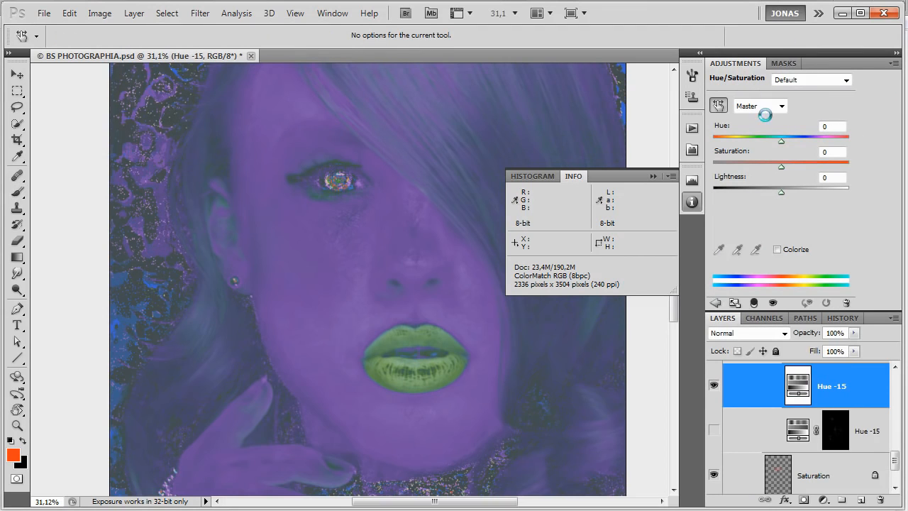
Set the new Hue -15 layer's hue to -15, its blend mode to Hue, and give it a black mask.
{"action": "left_click_drag", "start_coordinate": [770, 143], "coordinate": [771, 143]}
{"action": "left_click", "coordinate": [767, 333]}
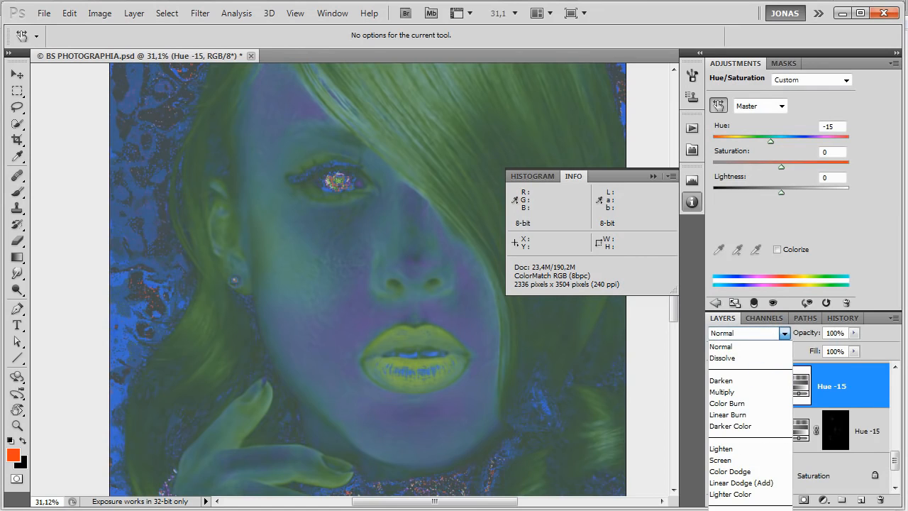
{"action": "left_click", "coordinate": [738, 510]}
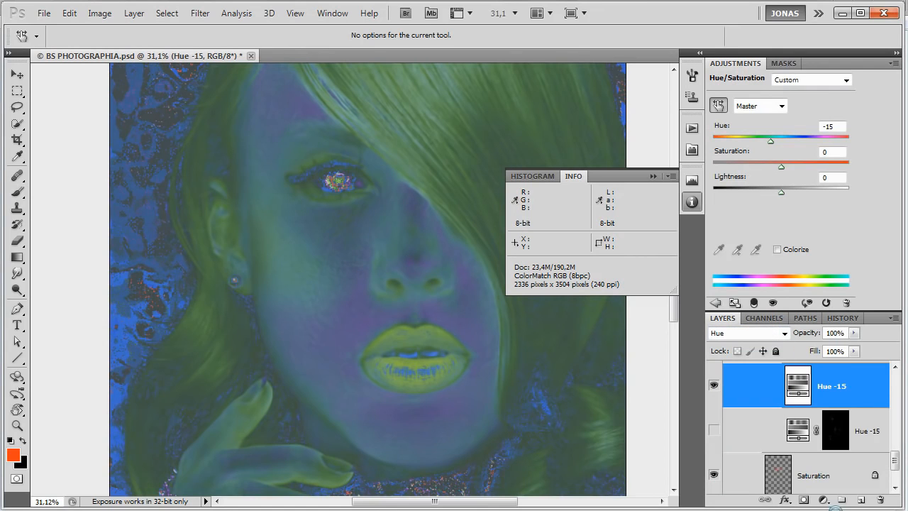
{"action": "left_click", "coordinate": [804, 499], "text": "alt"}
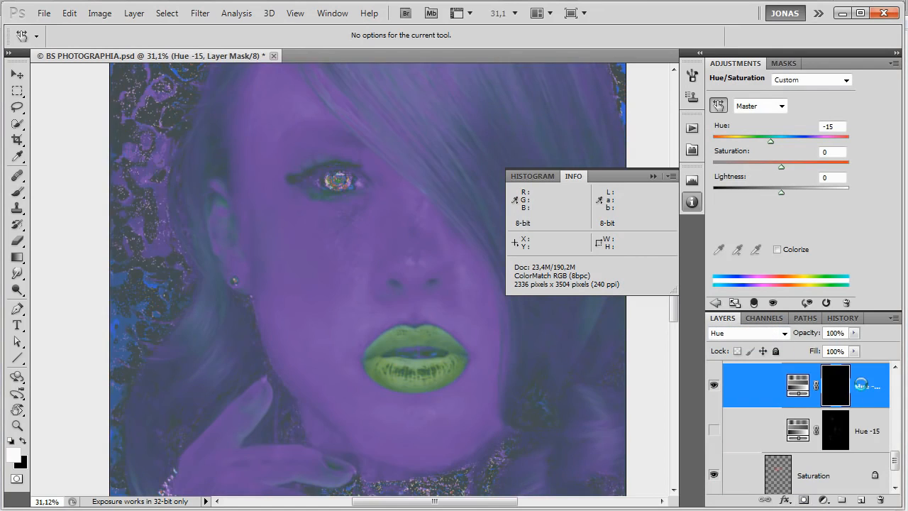
Duplicate the masked Hue -15 adjustment layer as "Hue +15" and set its hue to +15.
{"action": "key", "text": "ctrl+shift+n"}
{"action": "type", "text": "Hue +15"}
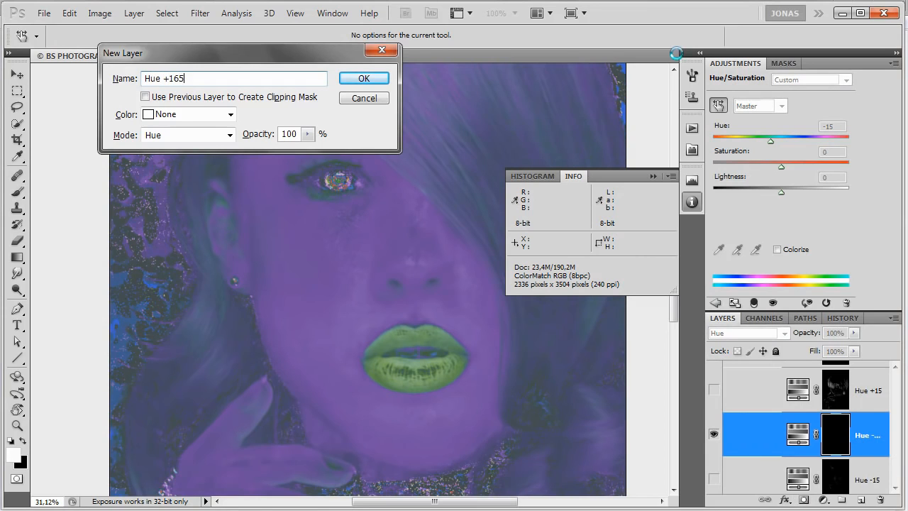
{"action": "key", "text": "Return"}
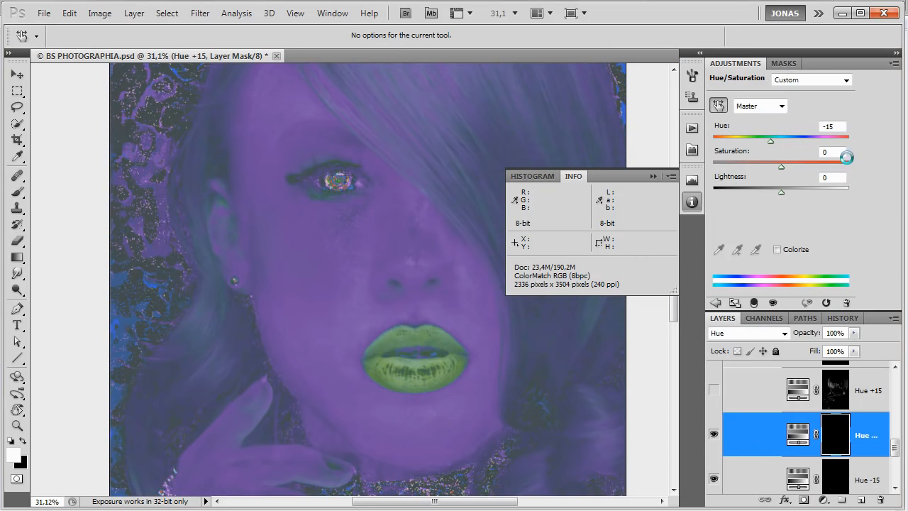
{"action": "left_click_drag", "start_coordinate": [810, 138], "coordinate": [793, 146]}
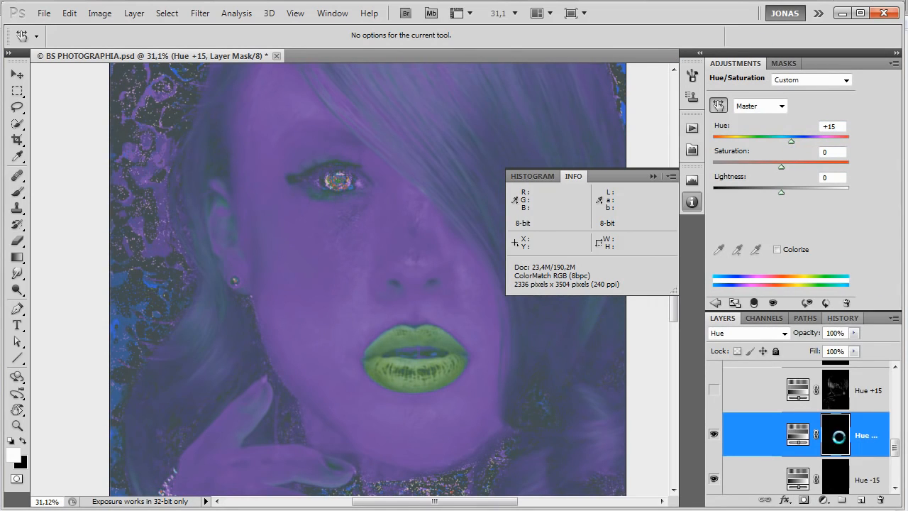
Compare the full hue shift of each new layer by disabling and re-enabling the Hue +15 and Hue -15 masks.
{"action": "scroll", "coordinate": [839, 431], "scroll_direction": "down", "scroll_amount": 2}
{"action": "scroll", "coordinate": [844, 413], "scroll_direction": "up", "scroll_amount": 1}
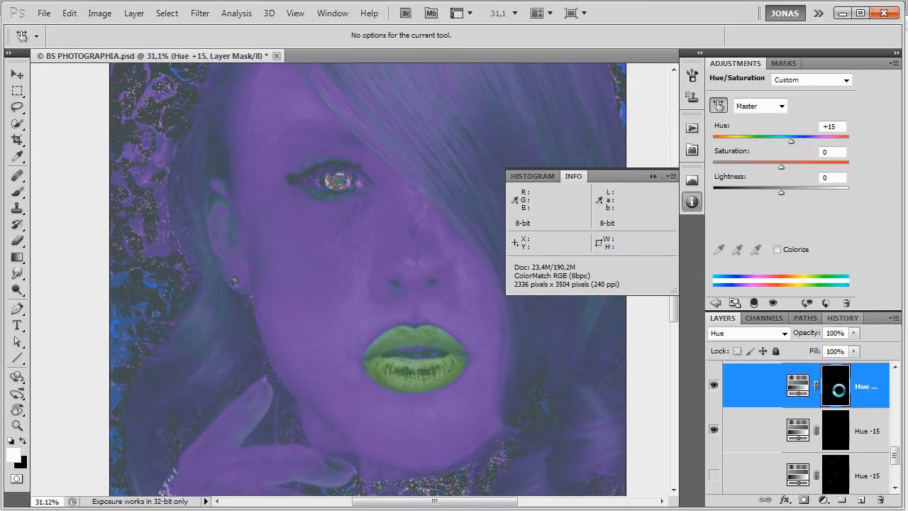
{"action": "left_click", "coordinate": [836, 386], "text": "shift"}
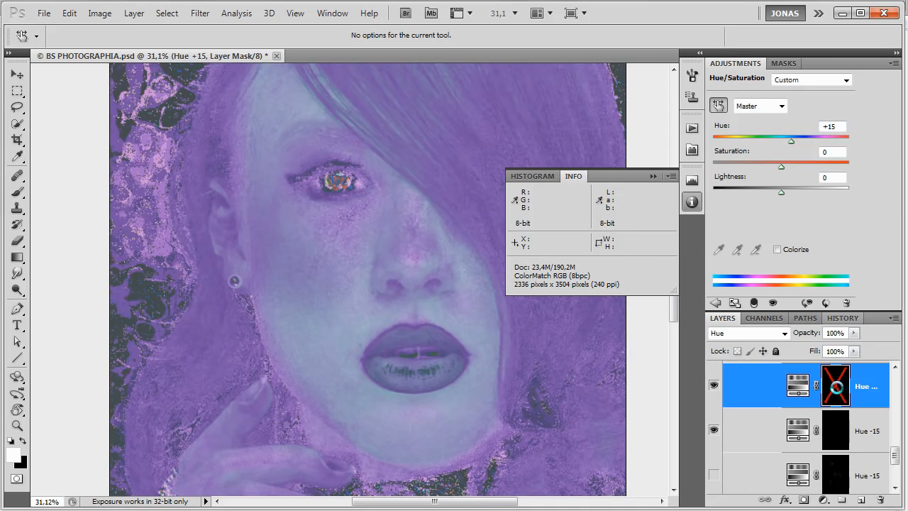
{"action": "left_click", "coordinate": [836, 386], "text": "shift"}
{"action": "left_click", "coordinate": [836, 386], "text": "shift"}
{"action": "left_click", "coordinate": [836, 386], "text": "shift"}
{"action": "left_click", "coordinate": [835, 386], "text": "shift"}
{"action": "left_click", "coordinate": [836, 386], "text": "shift"}
{"action": "left_click", "coordinate": [836, 386], "text": "shift"}
{"action": "left_click", "coordinate": [836, 386], "text": "shift"}
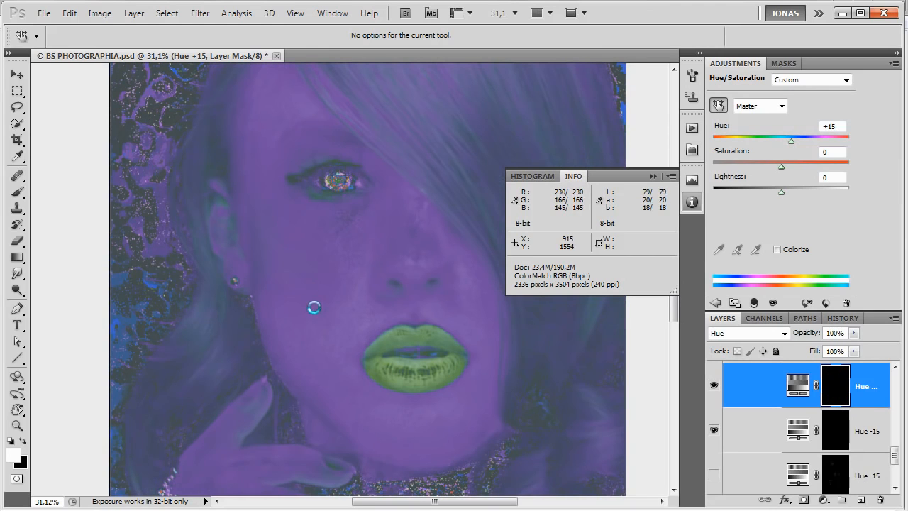
{"action": "left_click", "coordinate": [839, 430], "text": "shift"}
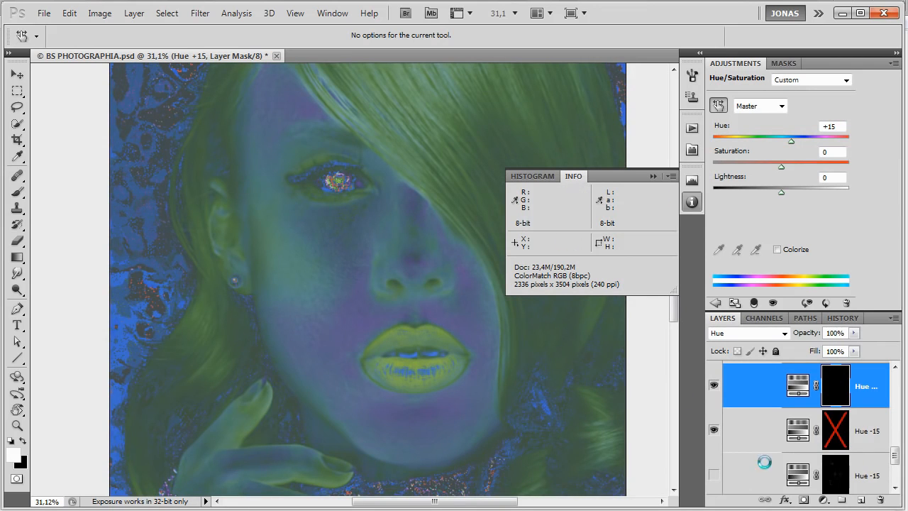
{"action": "left_click", "coordinate": [838, 430], "text": "shift"}
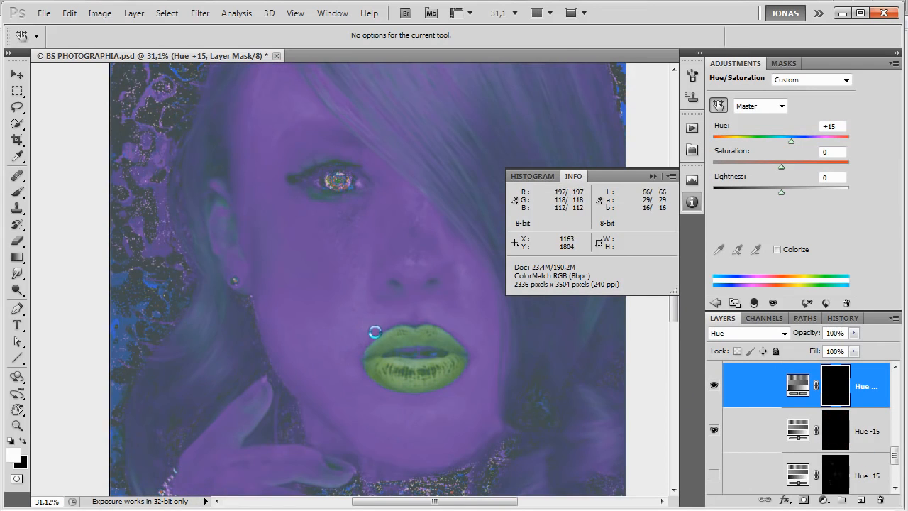
Select the new Hue -15 mask and brush white over the uneven cheek skin beside the mouth at 10% opacity and flow.
{"action": "scroll", "coordinate": [337, 334], "scroll_direction": "down", "scroll_amount": 2}
{"action": "scroll", "coordinate": [337, 333], "scroll_direction": "up", "scroll_amount": 3}
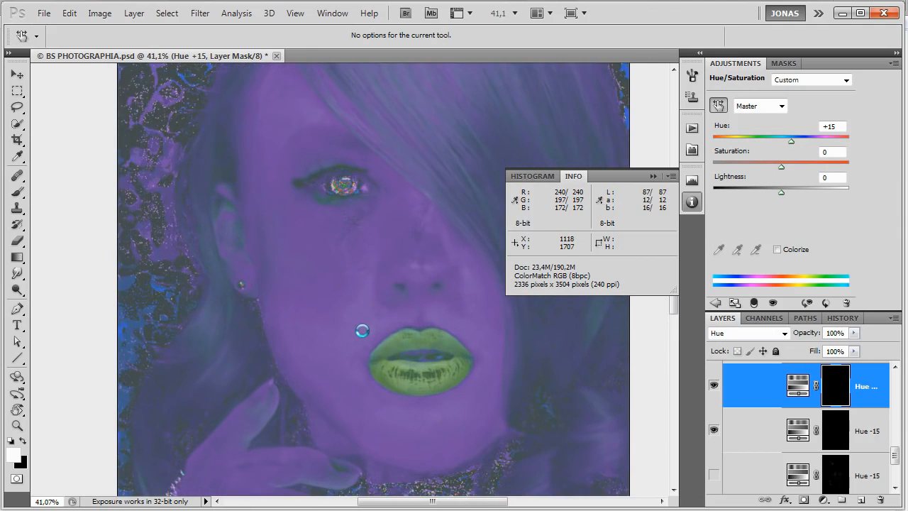
{"action": "left_click", "coordinate": [842, 431]}
{"action": "key", "text": "b"}
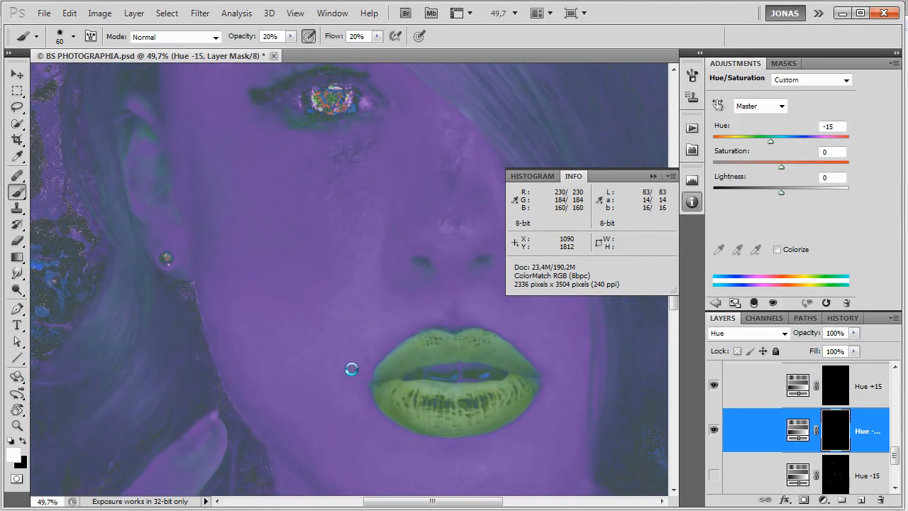
{"action": "left_click_drag", "start_coordinate": [352, 398], "coordinate": [357, 399]}
{"action": "left_click_drag", "start_coordinate": [349, 361], "coordinate": [359, 368]}
{"action": "mouse_move", "coordinate": [338, 311]}
{"action": "left_mouse_down"}
{"action": "mouse_move", "coordinate": [338, 325]}
{"action": "mouse_move", "coordinate": [363, 270]}
{"action": "mouse_move", "coordinate": [371, 303]}
{"action": "mouse_move", "coordinate": [365, 267]}
{"action": "left_mouse_up"}
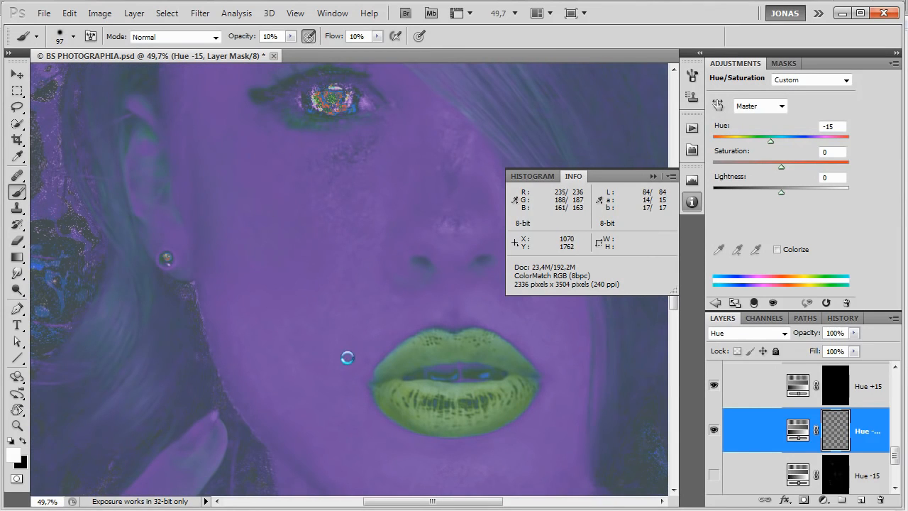
Paint white on the Hue -15 mask over uneven skin above the lips, around the nose and along the cheeks with a 67 px brush.
{"action": "left_click_drag", "start_coordinate": [498, 313], "coordinate": [476, 306]}
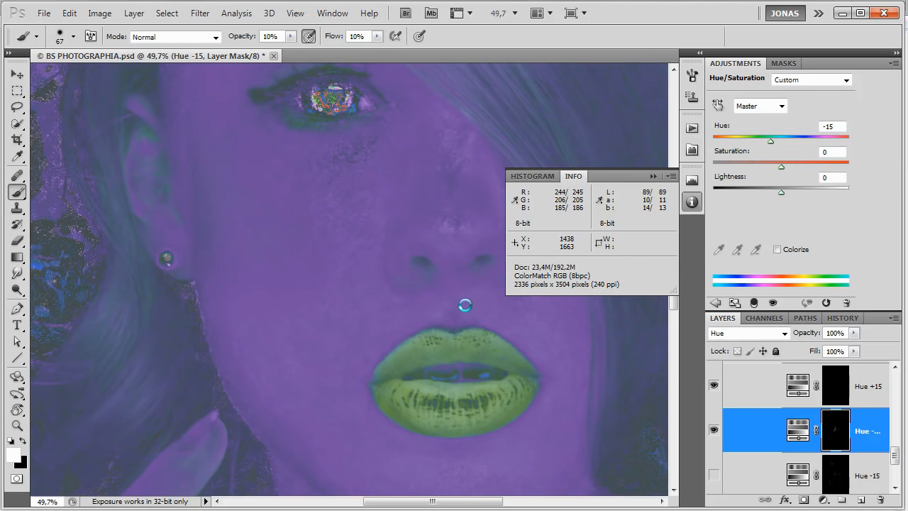
{"action": "left_click_drag", "start_coordinate": [515, 329], "coordinate": [456, 359]}
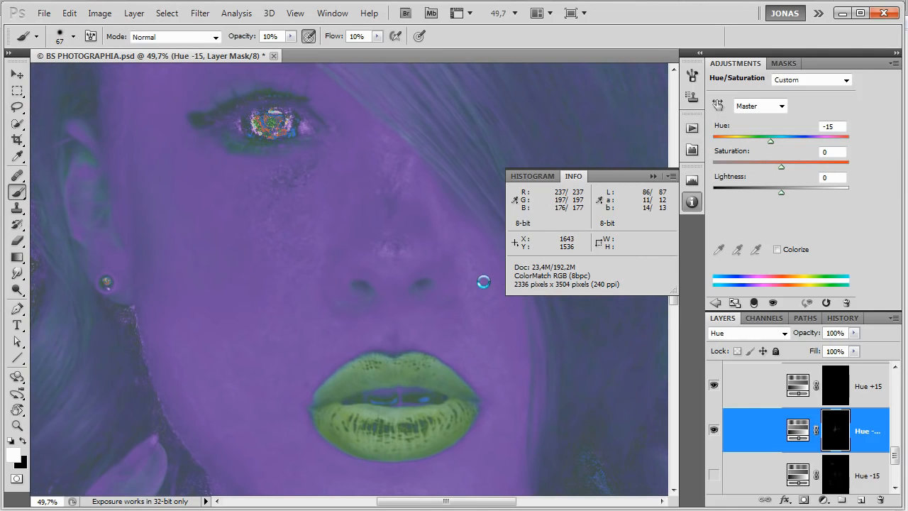
{"action": "mouse_move", "coordinate": [489, 293]}
{"action": "left_mouse_down"}
{"action": "mouse_move", "coordinate": [465, 291]}
{"action": "mouse_move", "coordinate": [482, 341]}
{"action": "mouse_move", "coordinate": [517, 395]}
{"action": "mouse_move", "coordinate": [520, 424]}
{"action": "left_mouse_up"}
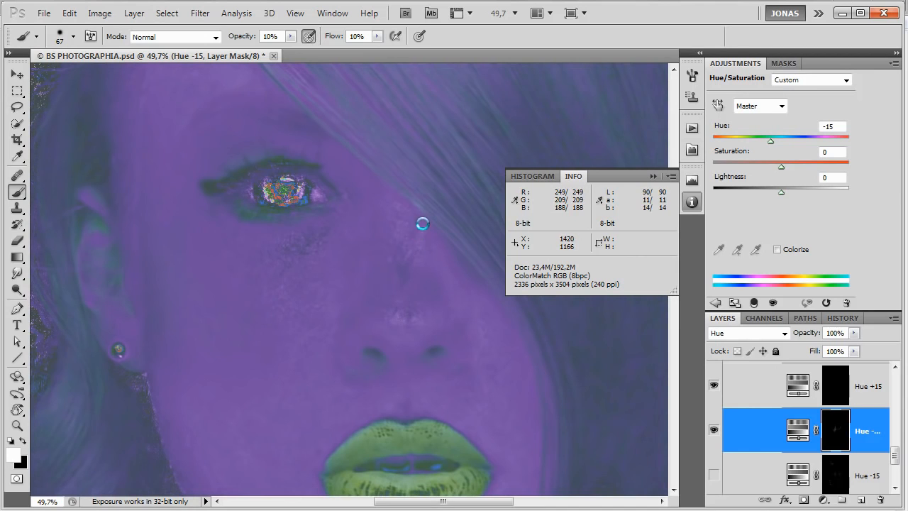
{"action": "left_click_drag", "start_coordinate": [405, 286], "coordinate": [503, 248]}
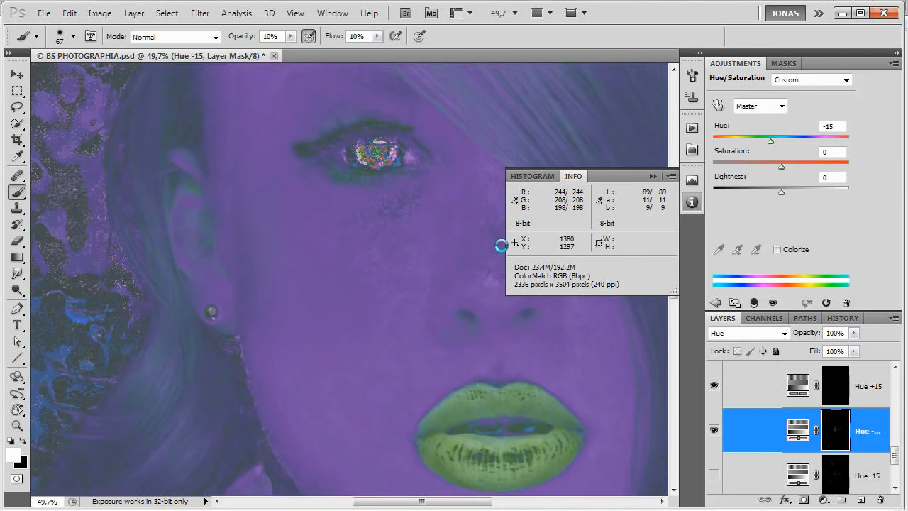
{"action": "left_click_drag", "start_coordinate": [444, 364], "coordinate": [469, 240]}
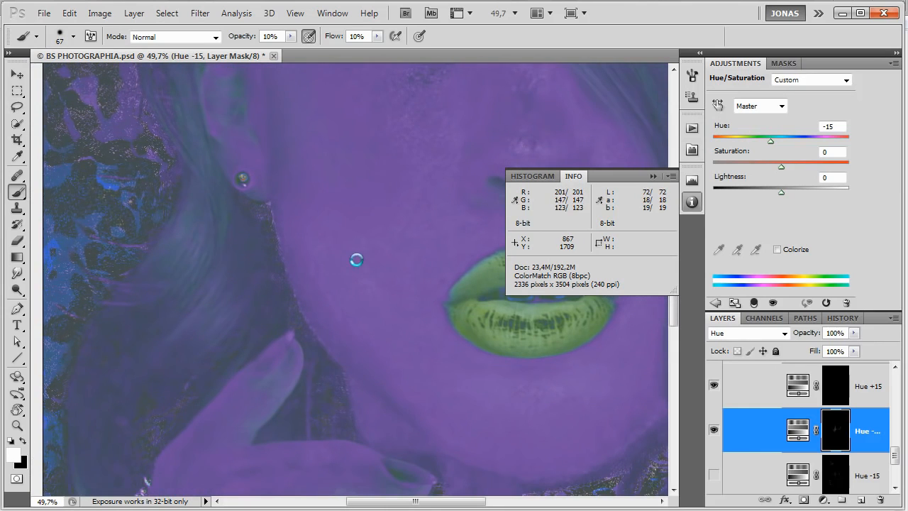
{"action": "left_click_drag", "start_coordinate": [458, 420], "coordinate": [408, 394]}
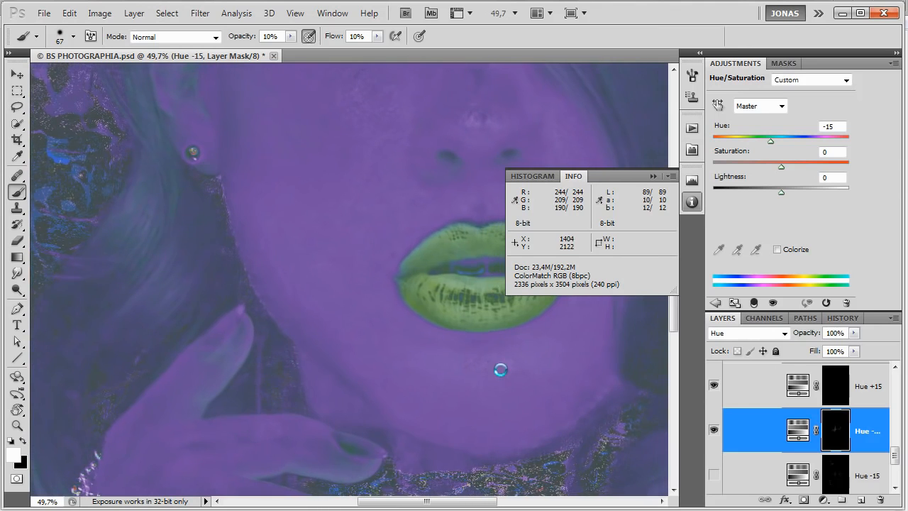
Rotate the canvas, brush white on the Hue -15 mask over the chin with a 111 px brush, and reset the rotation.
{"action": "key", "text": "r"}
{"action": "left_click_drag", "start_coordinate": [522, 301], "coordinate": [409, 156]}
{"action": "left_click_drag", "start_coordinate": [448, 231], "coordinate": [383, 299]}
{"action": "key", "text": "b"}
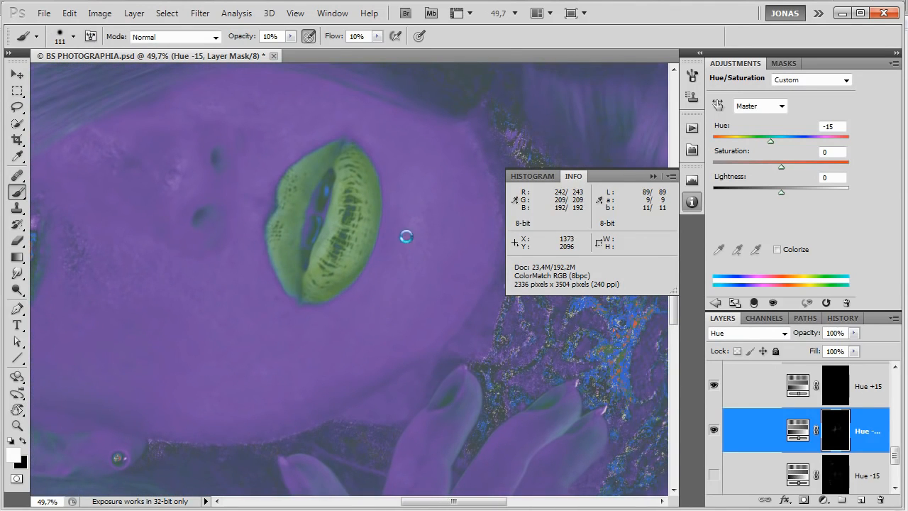
{"action": "left_click", "coordinate": [415, 237]}
{"action": "mouse_move", "coordinate": [426, 199]}
{"action": "left_mouse_down"}
{"action": "mouse_move", "coordinate": [420, 173]}
{"action": "mouse_move", "coordinate": [373, 145]}
{"action": "left_mouse_up"}
{"action": "key", "text": "Escape"}
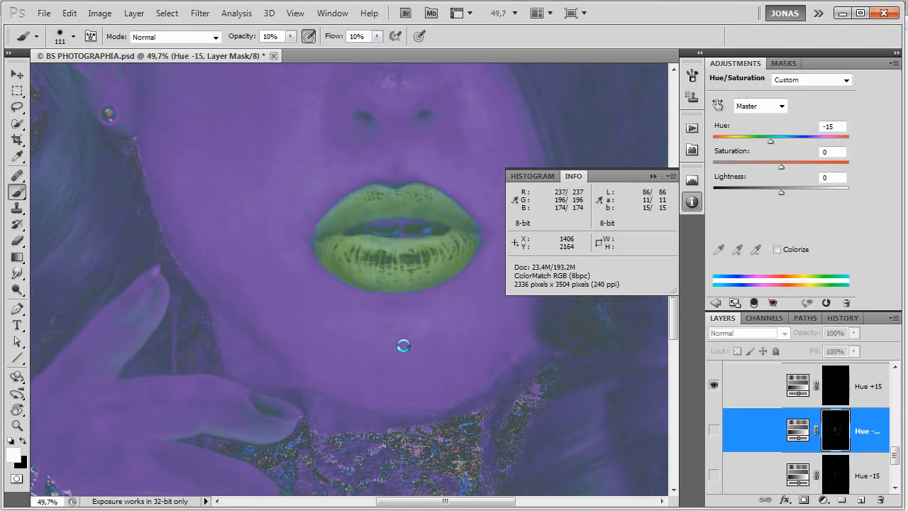
Even the hue of the forehead and temple by painting white on the Hue -15 mask with 75 px and 44 px brushes at 10% opacity.
{"action": "left_click_drag", "start_coordinate": [407, 269], "coordinate": [417, 419]}
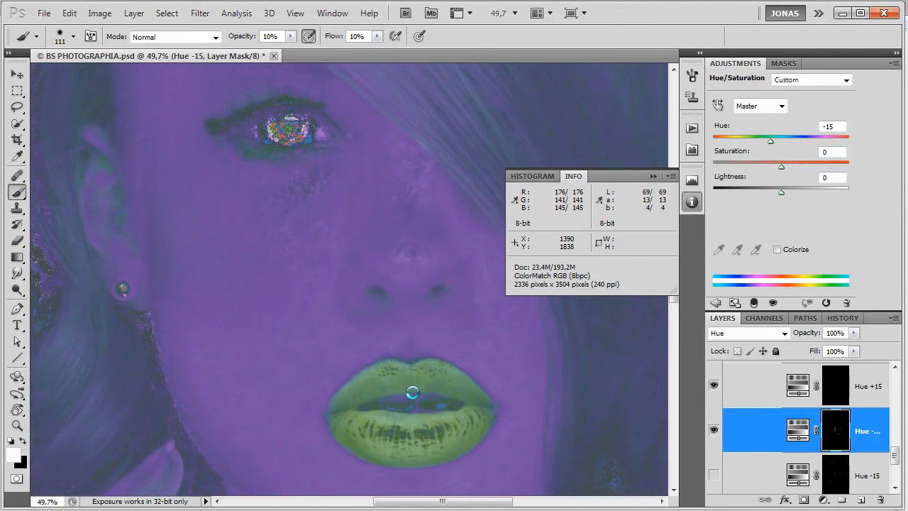
{"action": "mouse_move", "coordinate": [404, 235]}
{"action": "left_mouse_down"}
{"action": "mouse_move", "coordinate": [454, 303]}
{"action": "mouse_move", "coordinate": [464, 289]}
{"action": "mouse_move", "coordinate": [459, 260]}
{"action": "mouse_move", "coordinate": [443, 262]}
{"action": "mouse_move", "coordinate": [462, 239]}
{"action": "mouse_move", "coordinate": [469, 247]}
{"action": "mouse_move", "coordinate": [521, 373]}
{"action": "left_mouse_up"}
{"action": "key", "text": "r"}
{"action": "mouse_move", "coordinate": [455, 232]}
{"action": "left_mouse_down"}
{"action": "mouse_move", "coordinate": [405, 189]}
{"action": "mouse_move", "coordinate": [344, 191]}
{"action": "left_mouse_up"}
{"action": "left_click_drag", "start_coordinate": [357, 274], "coordinate": [364, 276]}
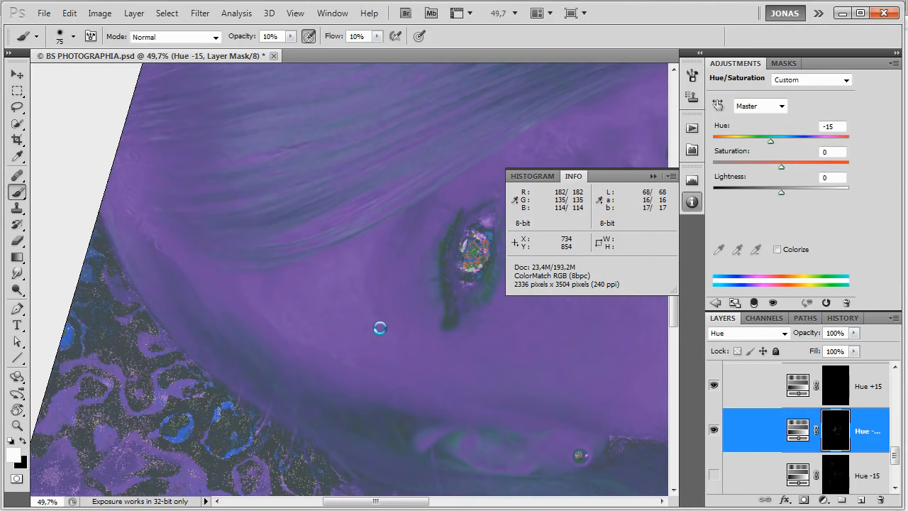
{"action": "left_click_drag", "start_coordinate": [362, 263], "coordinate": [355, 271]}
{"action": "left_click_drag", "start_coordinate": [350, 297], "coordinate": [374, 252]}
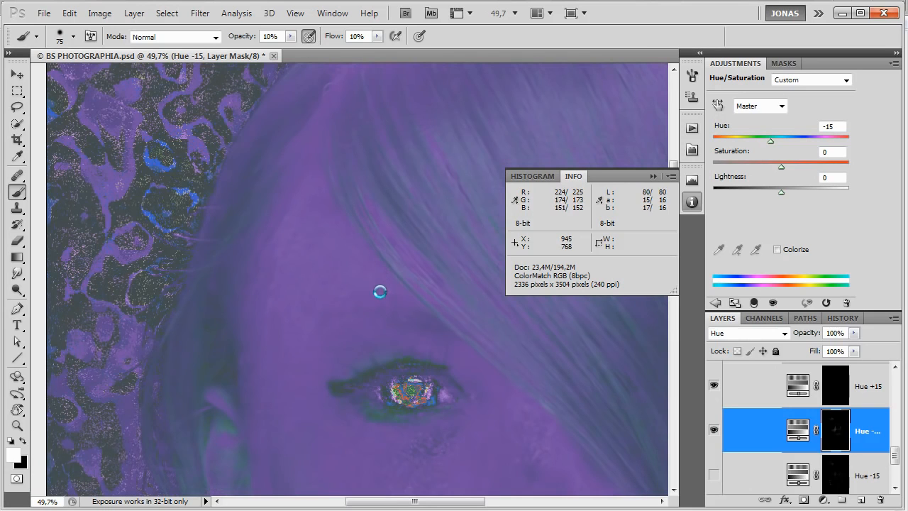
{"action": "mouse_move", "coordinate": [374, 290]}
{"action": "left_mouse_down"}
{"action": "mouse_move", "coordinate": [359, 317]}
{"action": "mouse_move", "coordinate": [348, 280]}
{"action": "left_mouse_up"}
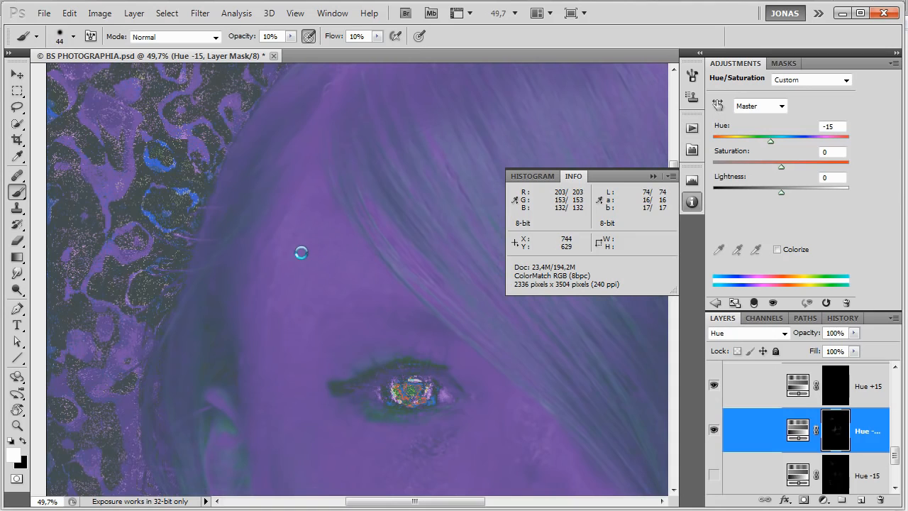
{"action": "mouse_move", "coordinate": [304, 200]}
{"action": "left_mouse_down"}
{"action": "mouse_move", "coordinate": [288, 260]}
{"action": "mouse_move", "coordinate": [328, 237]}
{"action": "mouse_move", "coordinate": [347, 253]}
{"action": "left_mouse_up"}
{"action": "mouse_move", "coordinate": [265, 333]}
{"action": "left_mouse_down"}
{"action": "mouse_move", "coordinate": [268, 317]}
{"action": "mouse_move", "coordinate": [265, 356]}
{"action": "left_mouse_up"}
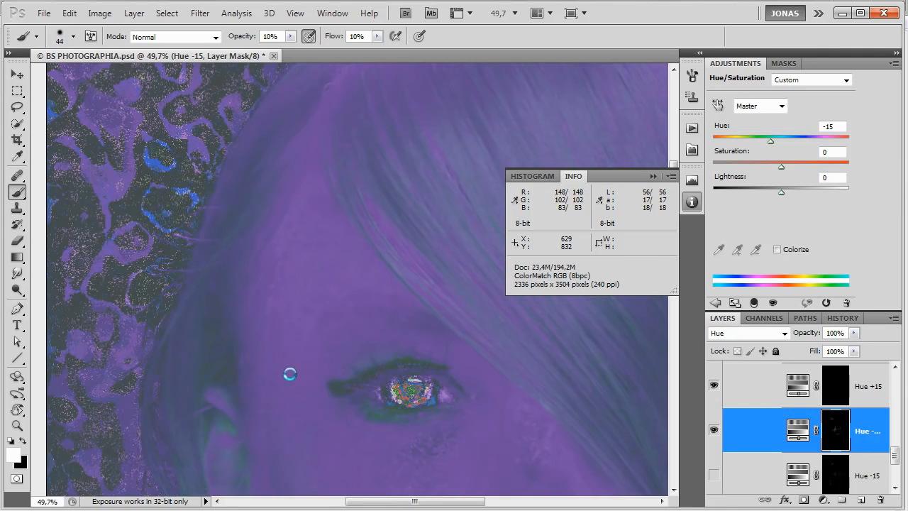
Compare how Hue -15 and Hue +15 affect the hand by temporarily disabling each layer's mask.
{"action": "left_click_drag", "start_coordinate": [316, 482], "coordinate": [287, 245]}
{"action": "left_click_drag", "start_coordinate": [324, 385], "coordinate": [296, 253]}
{"action": "mouse_move", "coordinate": [331, 471]}
{"action": "left_mouse_down"}
{"action": "mouse_move", "coordinate": [419, 396]}
{"action": "mouse_move", "coordinate": [436, 367]}
{"action": "left_mouse_up"}
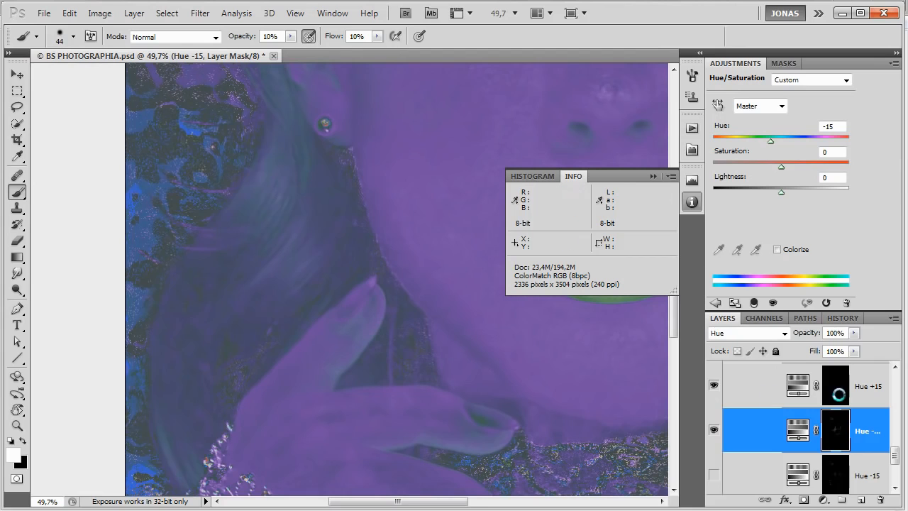
{"action": "left_click", "coordinate": [835, 429], "text": "shift"}
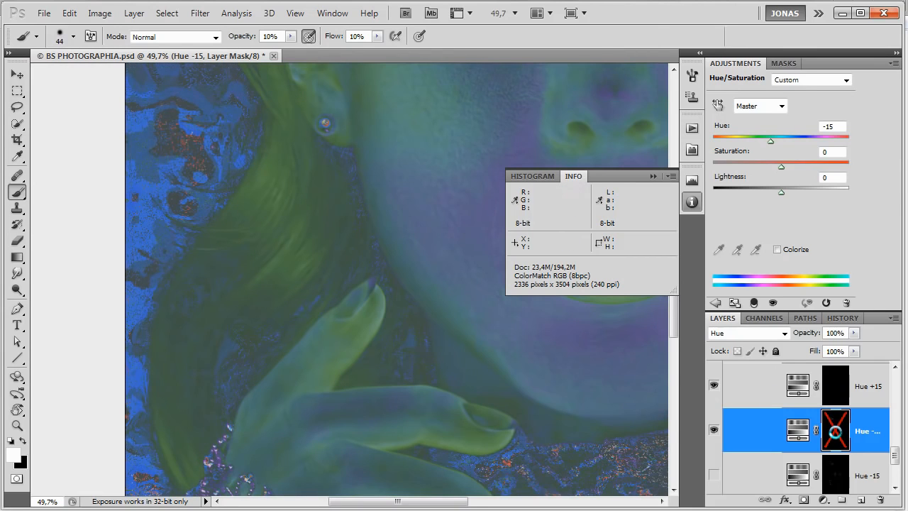
{"action": "left_click", "coordinate": [835, 430], "text": "shift"}
{"action": "left_click", "coordinate": [834, 384], "text": "shift"}
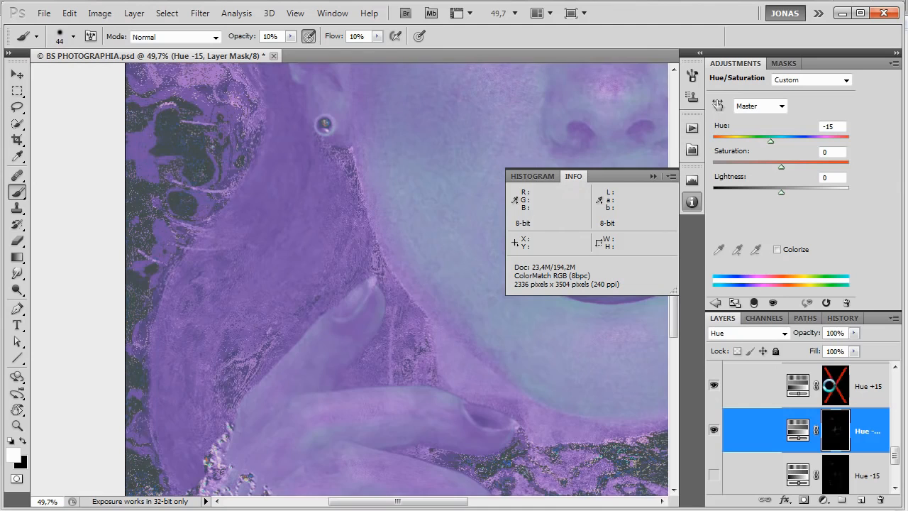
{"action": "left_click", "coordinate": [833, 383], "text": "shift"}
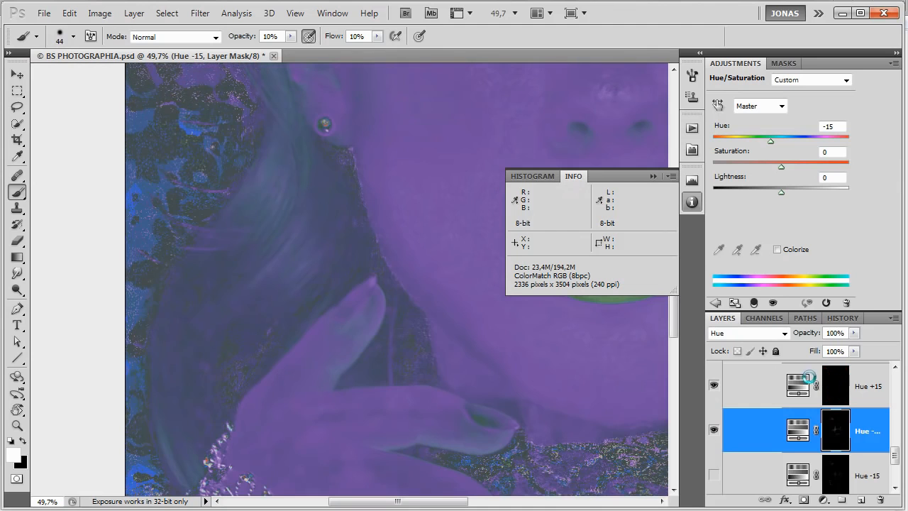
Set the brush to 20% opacity and flow and paint white on the Hue +15 mask over the thumb.
{"action": "key", "text": "shift+2"}
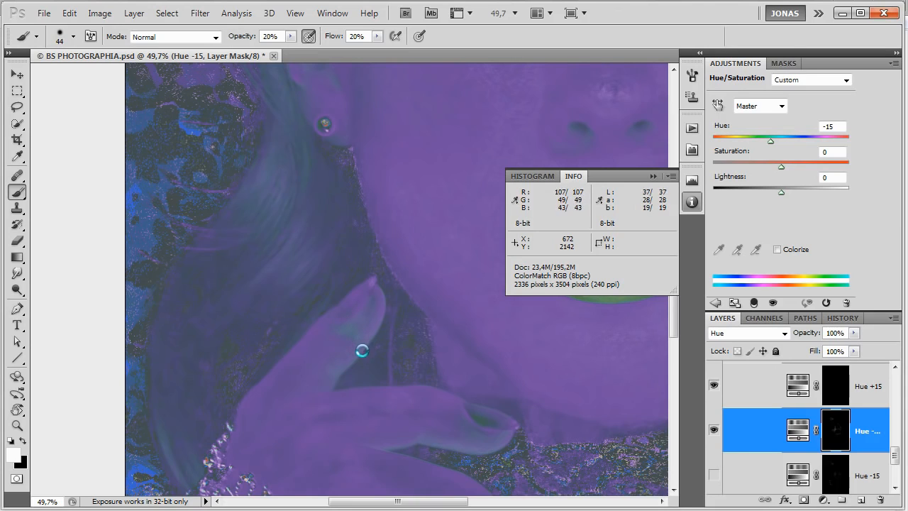
{"action": "key", "text": "x"}
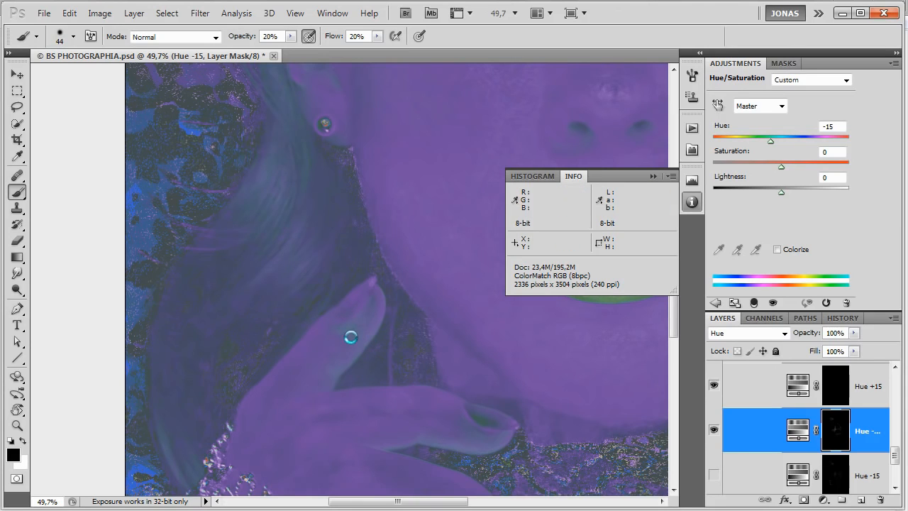
{"action": "left_click", "coordinate": [841, 384]}
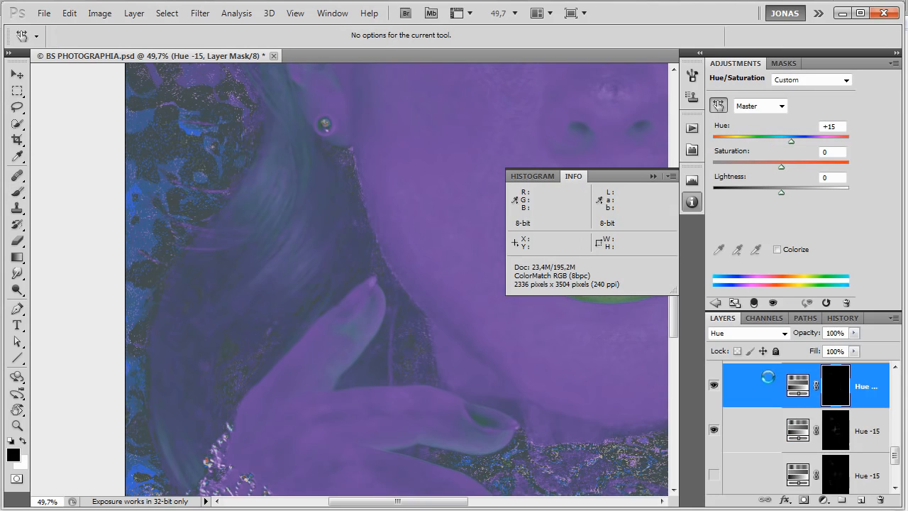
{"action": "key", "text": "b"}
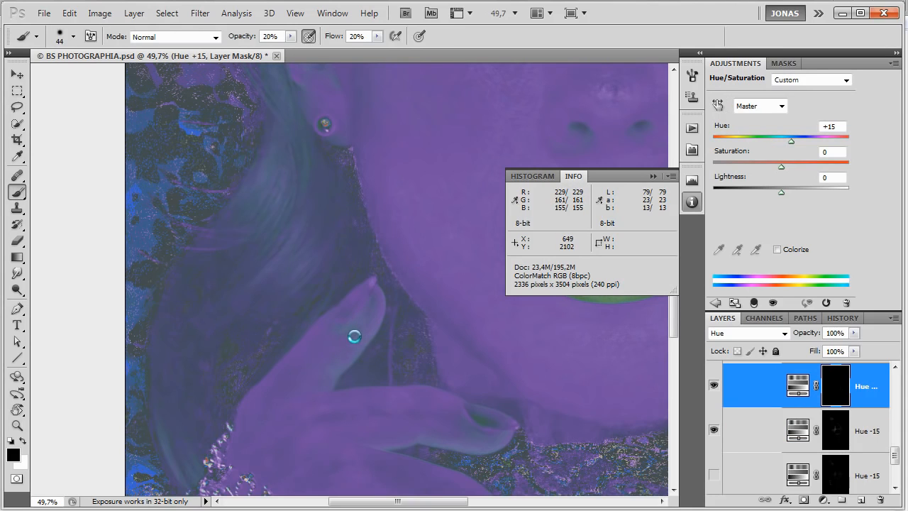
{"action": "key", "text": "x"}
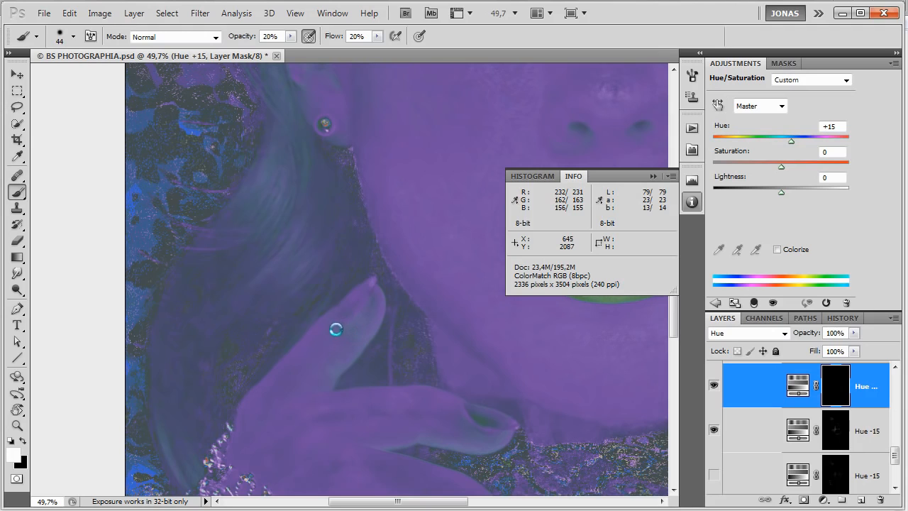
{"action": "left_click_drag", "start_coordinate": [344, 328], "coordinate": [344, 326]}
{"action": "left_click_drag", "start_coordinate": [373, 397], "coordinate": [359, 318]}
Rotate the canvas and brush white on the Hue +15 mask along the tip and edge of the finger beside the thumb.
{"action": "key", "text": "r"}
{"action": "mouse_move", "coordinate": [486, 283]}
{"action": "left_mouse_down"}
{"action": "mouse_move", "coordinate": [403, 182]}
{"action": "mouse_move", "coordinate": [385, 208]}
{"action": "mouse_move", "coordinate": [394, 277]}
{"action": "left_mouse_up"}
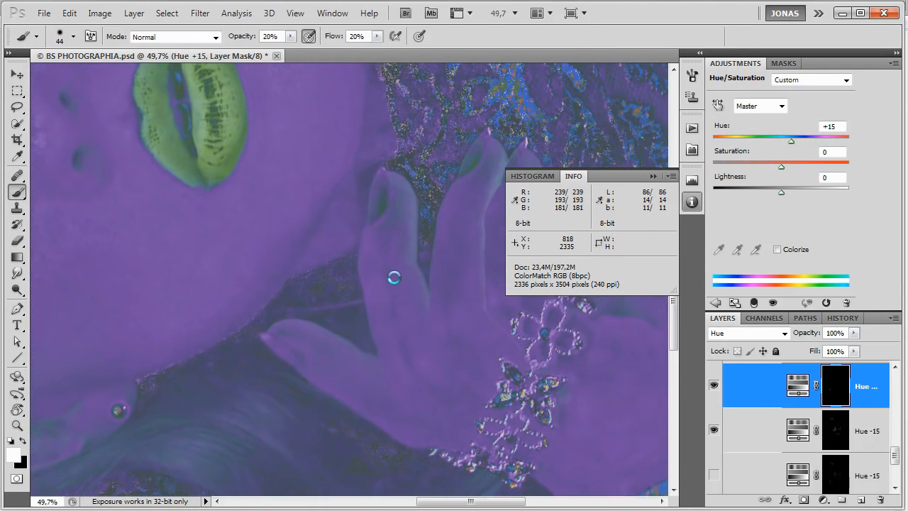
{"action": "left_click_drag", "start_coordinate": [380, 229], "coordinate": [386, 220]}
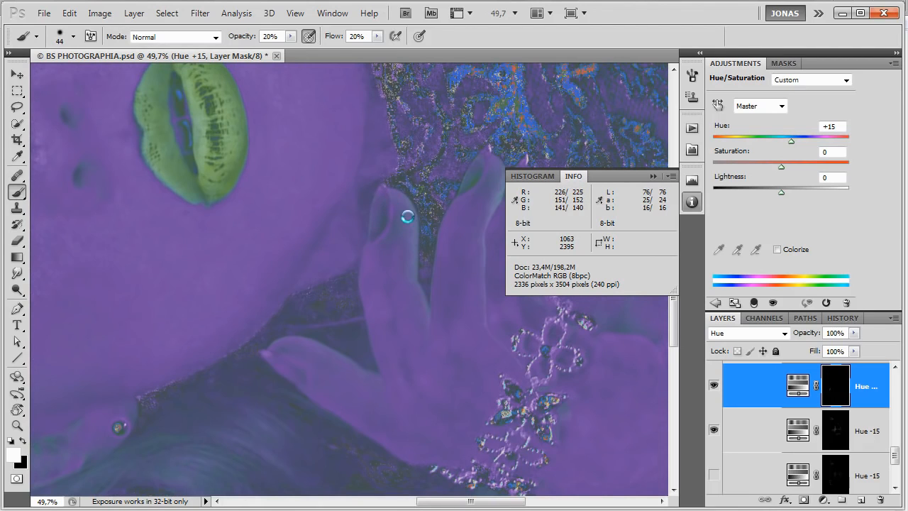
{"action": "left_click_drag", "start_coordinate": [411, 212], "coordinate": [413, 275]}
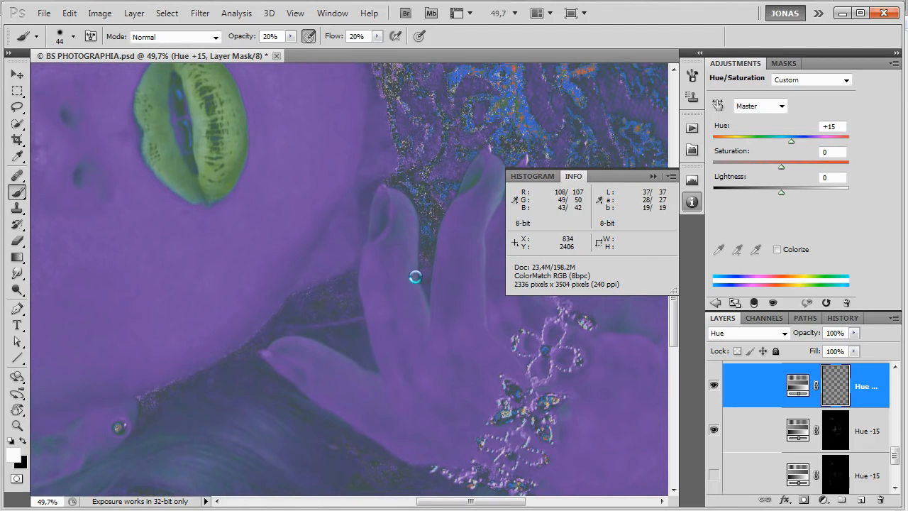
{"action": "left_click_drag", "start_coordinate": [433, 315], "coordinate": [421, 283]}
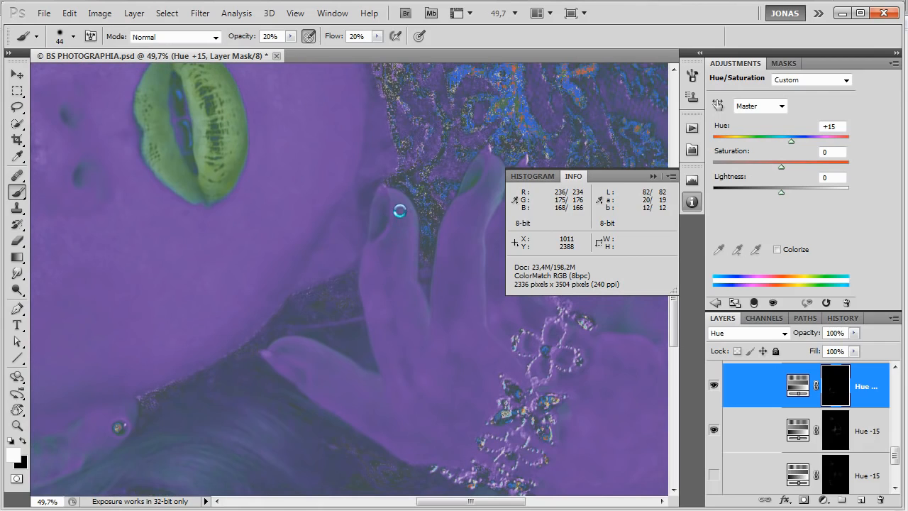
Paint white on the Hue -15 mask over the finger's base and lower side with a 66 px brush.
{"action": "left_click", "coordinate": [835, 420]}
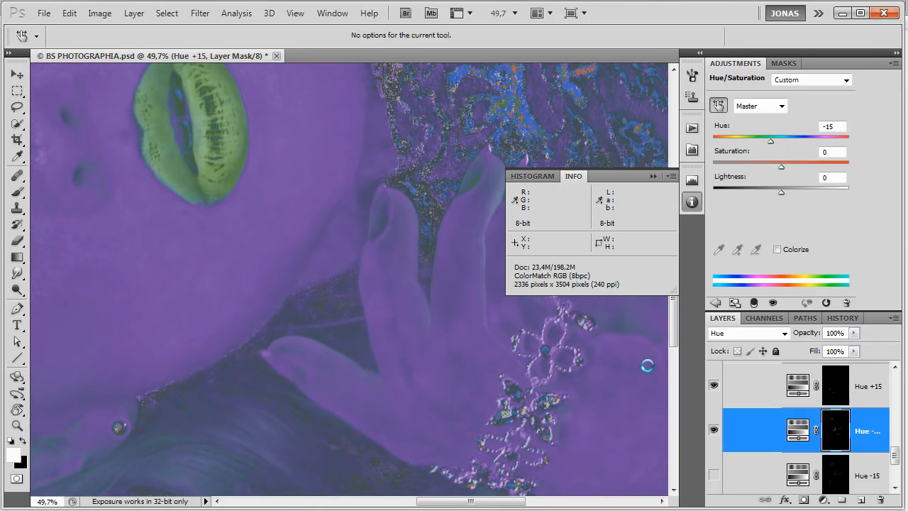
{"action": "key", "text": "b"}
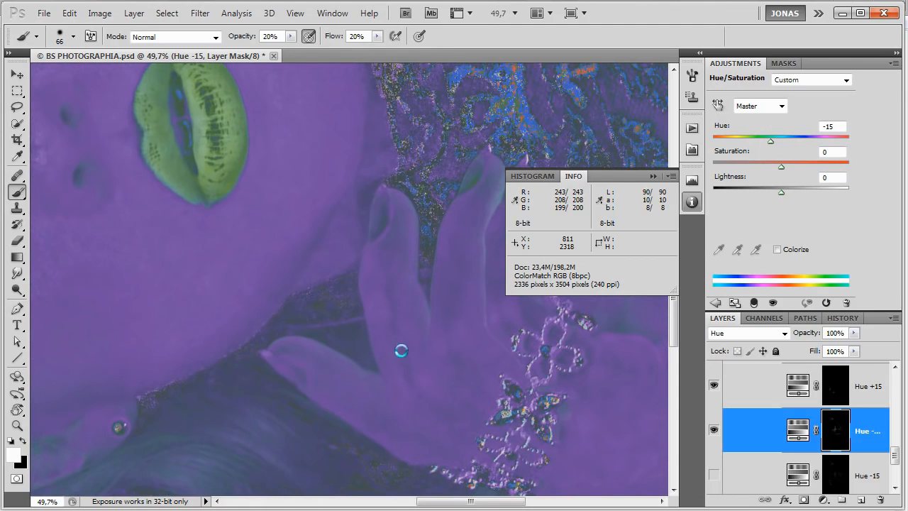
{"action": "left_click_drag", "start_coordinate": [416, 395], "coordinate": [438, 414]}
{"action": "left_click", "coordinate": [837, 387]}
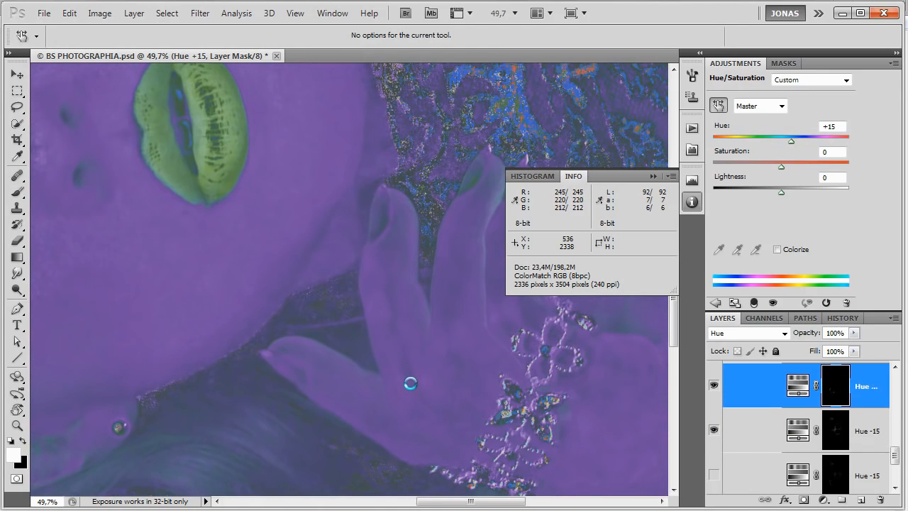
{"action": "key", "text": "b"}
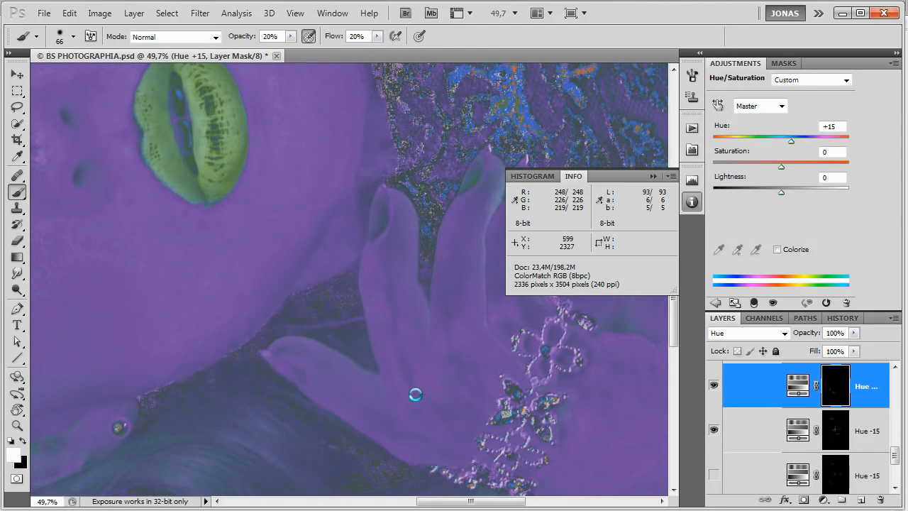
{"action": "right_click", "coordinate": [400, 320]}
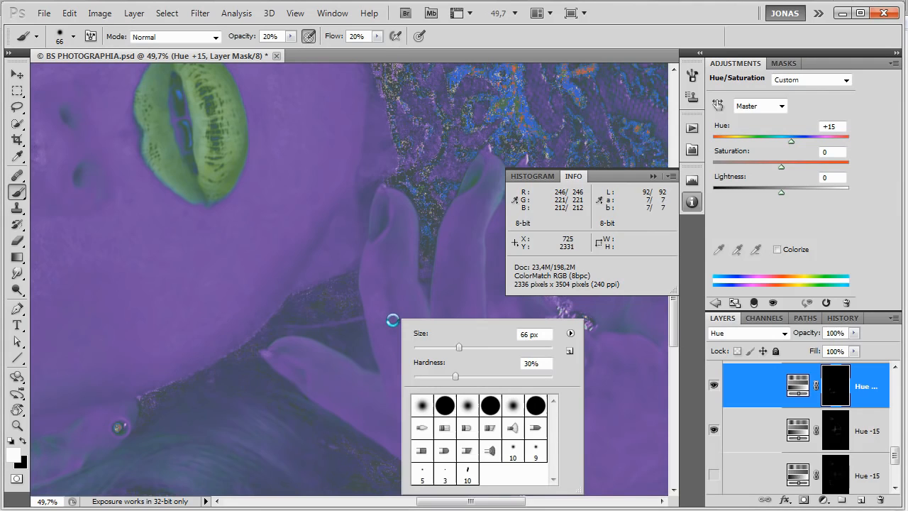
{"action": "left_click", "coordinate": [817, 429]}
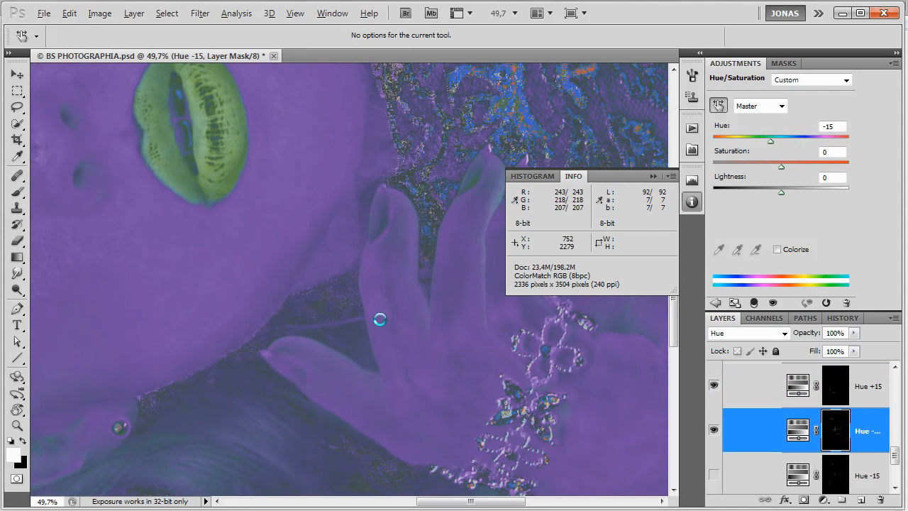
{"action": "key", "text": "b"}
{"action": "left_click_drag", "start_coordinate": [382, 317], "coordinate": [387, 319]}
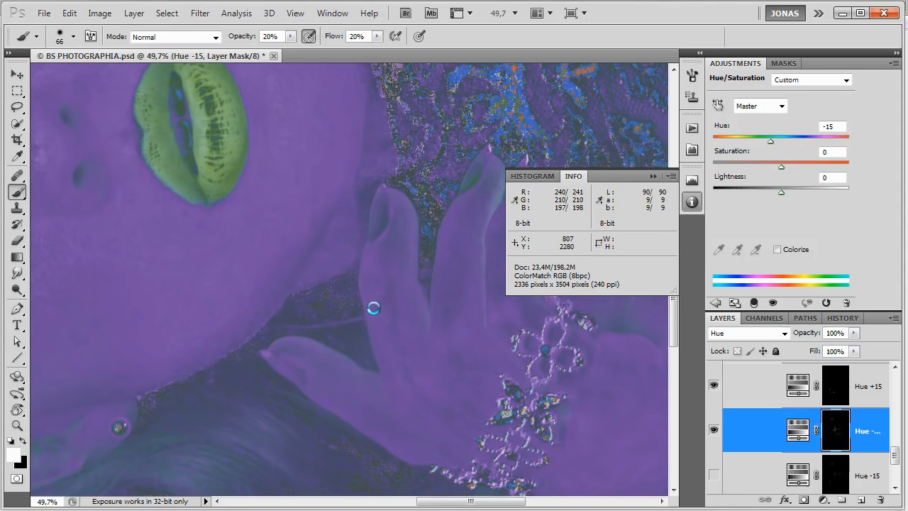
Reduce the brush to 39 px, paint white on the Hue +15 mask over the same finger, and reset the canvas rotation.
{"action": "key", "text": "bracketleft"}
{"action": "key", "text": "bracketleft"}
{"action": "key", "text": "bracketleft"}
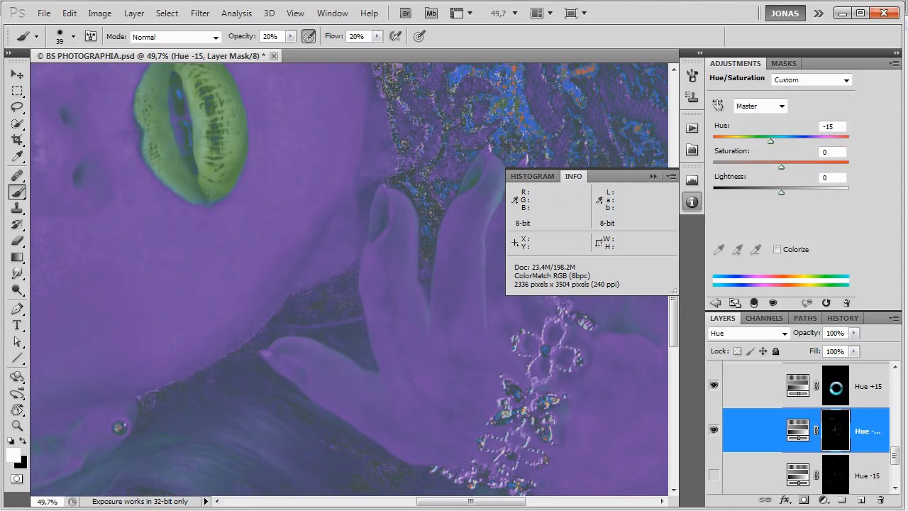
{"action": "left_click", "coordinate": [836, 387]}
{"action": "left_click_drag", "start_coordinate": [394, 329], "coordinate": [380, 295]}
{"action": "key", "text": "Escape"}
Rotate the canvas again and even the tips and edges of the two remaining fingers with white on the Hue +15 mask.
{"action": "mouse_move", "coordinate": [412, 338]}
{"action": "left_mouse_down"}
{"action": "mouse_move", "coordinate": [402, 376]}
{"action": "mouse_move", "coordinate": [424, 414]}
{"action": "left_mouse_up"}
{"action": "scroll", "coordinate": [451, 428], "scroll_direction": "down", "scroll_amount": 3}
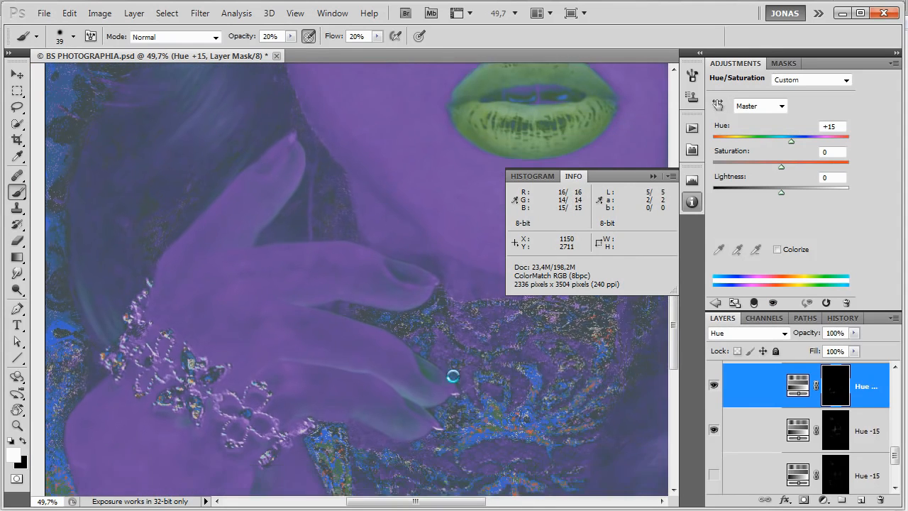
{"action": "left_click_drag", "start_coordinate": [453, 376], "coordinate": [454, 337]}
{"action": "key", "text": "r"}
{"action": "mouse_move", "coordinate": [458, 301]}
{"action": "left_mouse_down"}
{"action": "mouse_move", "coordinate": [391, 199]}
{"action": "mouse_move", "coordinate": [346, 237]}
{"action": "left_mouse_up"}
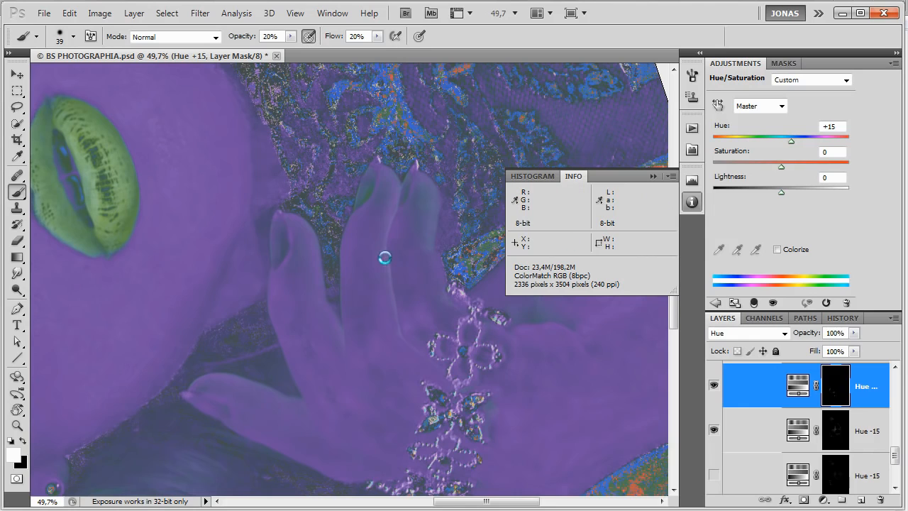
{"action": "mouse_move", "coordinate": [429, 250]}
{"action": "left_mouse_down"}
{"action": "mouse_move", "coordinate": [433, 226]}
{"action": "mouse_move", "coordinate": [424, 218]}
{"action": "left_mouse_up"}
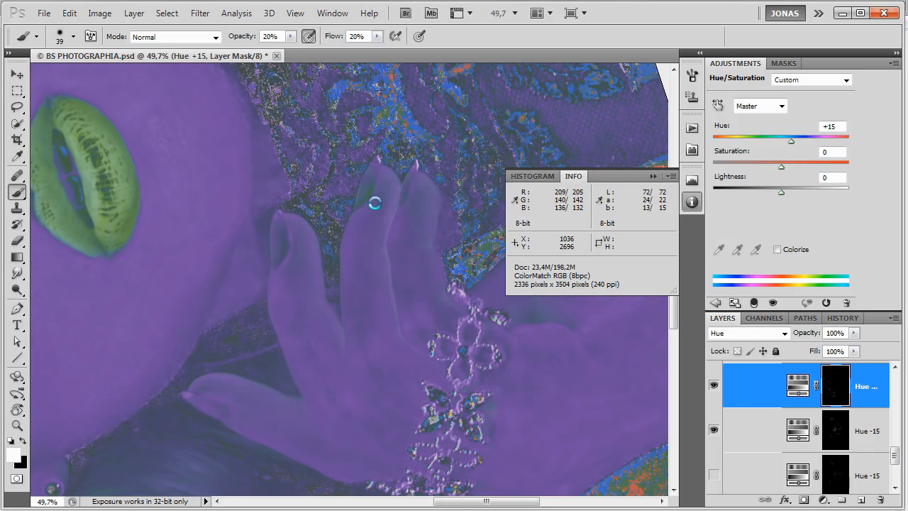
{"action": "left_click_drag", "start_coordinate": [371, 179], "coordinate": [362, 199]}
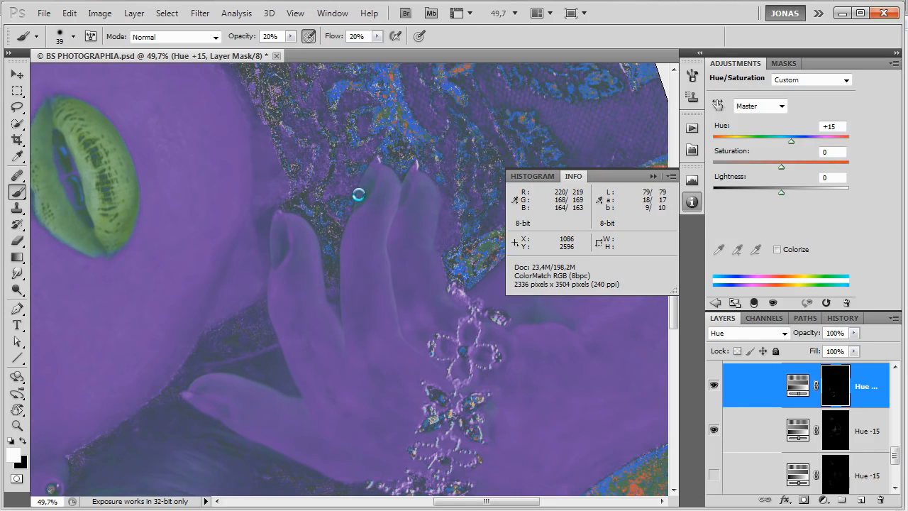
{"action": "left_click_drag", "start_coordinate": [371, 173], "coordinate": [364, 206]}
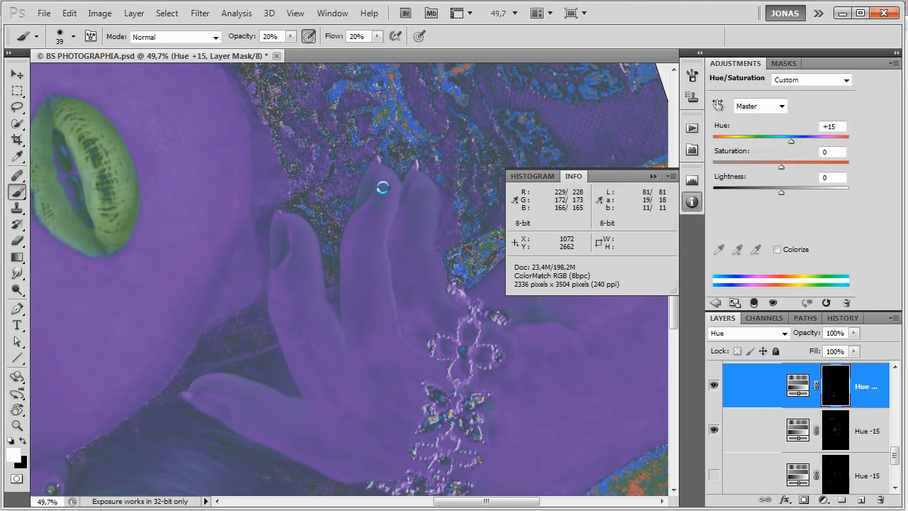
{"action": "left_click_drag", "start_coordinate": [399, 198], "coordinate": [400, 188]}
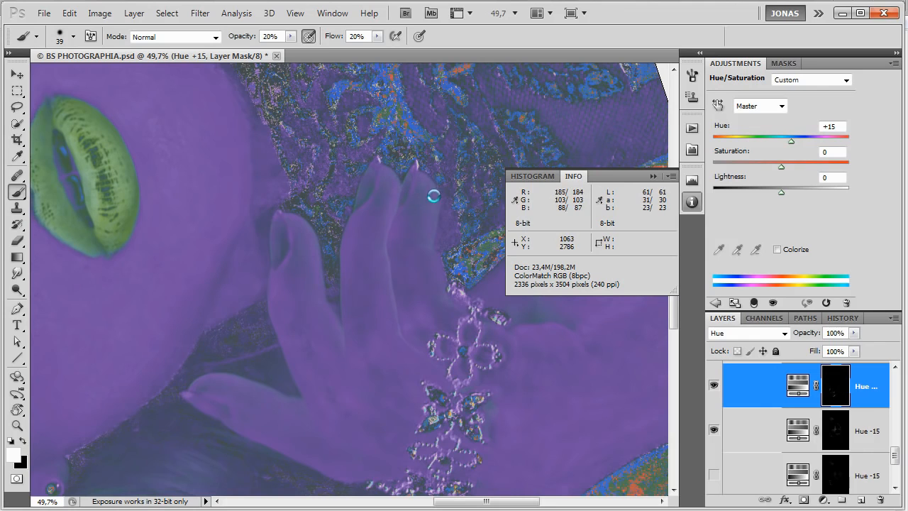
{"action": "mouse_move", "coordinate": [433, 241]}
{"action": "left_mouse_down"}
{"action": "mouse_move", "coordinate": [431, 230]}
{"action": "mouse_move", "coordinate": [440, 267]}
{"action": "left_mouse_up"}
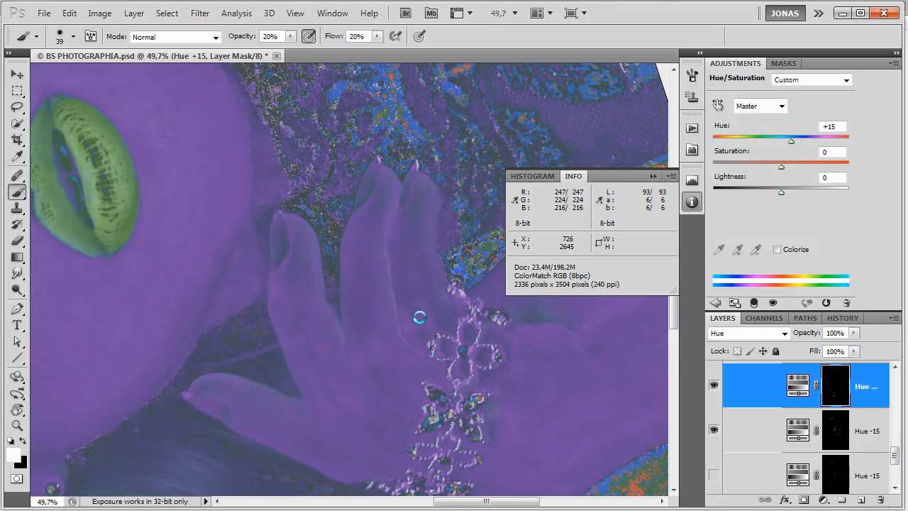
Reset the canvas rotation and paint white on the Hue -15 mask along the wrist just below the bracelet with a 29 px brush.
{"action": "left_click_drag", "start_coordinate": [508, 404], "coordinate": [489, 391]}
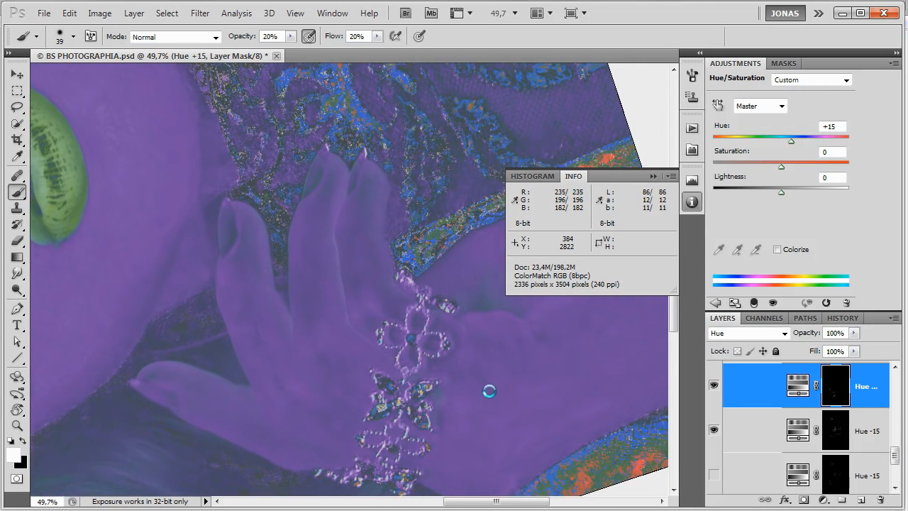
{"action": "key", "text": "Escape"}
{"action": "key", "text": "bracketright"}
{"action": "key", "text": "bracketright"}
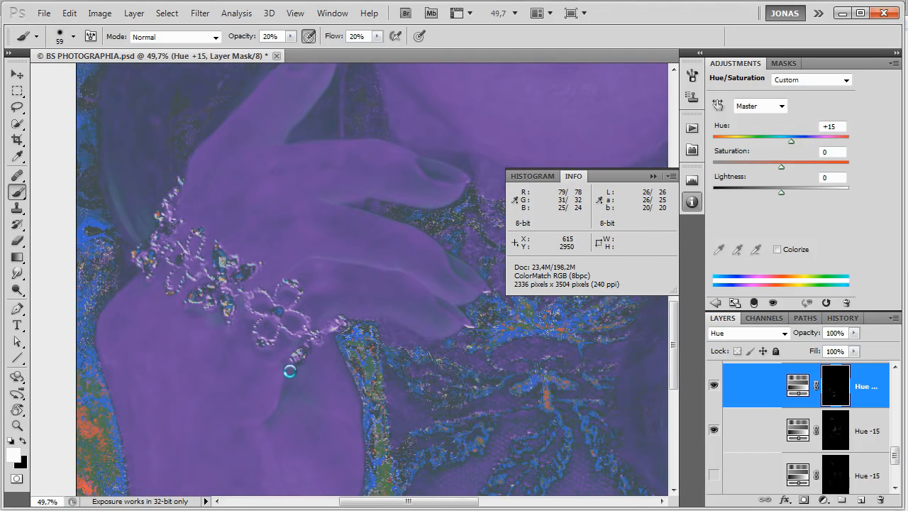
{"action": "key", "text": "bracketleft"}
{"action": "key", "text": "bracketleft"}
{"action": "key", "text": "bracketleft"}
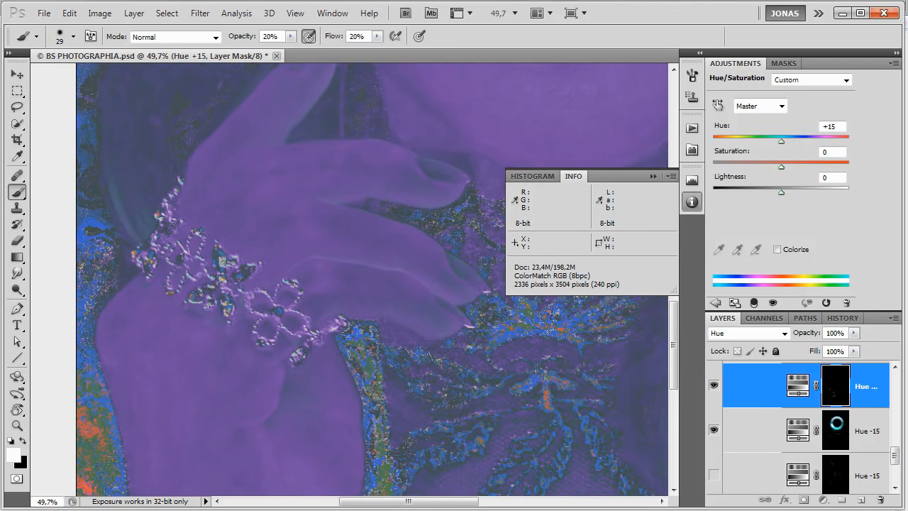
{"action": "left_click", "coordinate": [855, 430]}
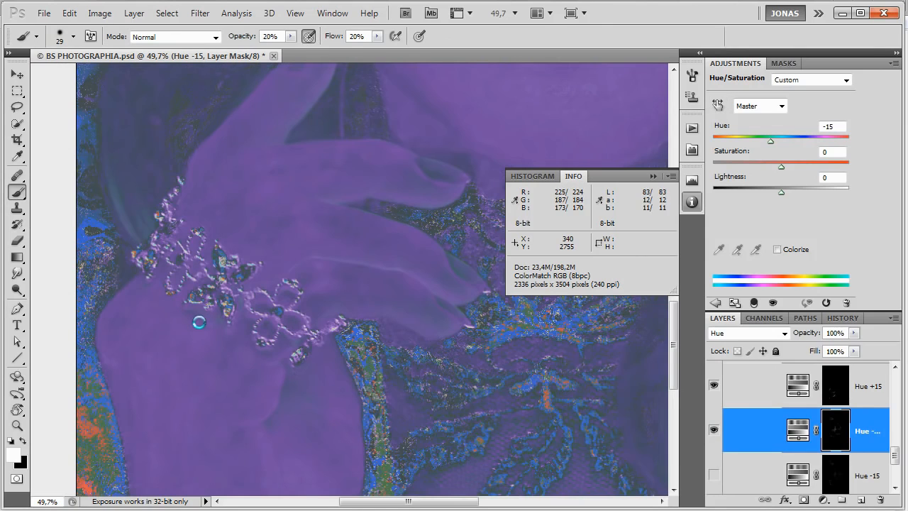
{"action": "mouse_move", "coordinate": [189, 312]}
{"action": "left_mouse_down"}
{"action": "mouse_move", "coordinate": [198, 319]}
{"action": "mouse_move", "coordinate": [190, 316]}
{"action": "left_mouse_up"}
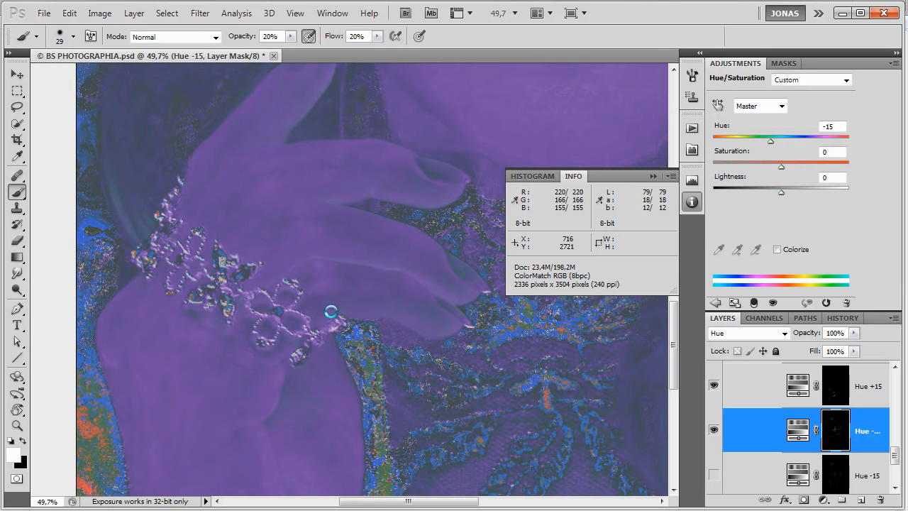
Brush white on the Hue -15 mask over the hand beside the bracelet and over the forearm, using an 84 px brush for the forearm.
{"action": "left_click", "coordinate": [836, 389]}
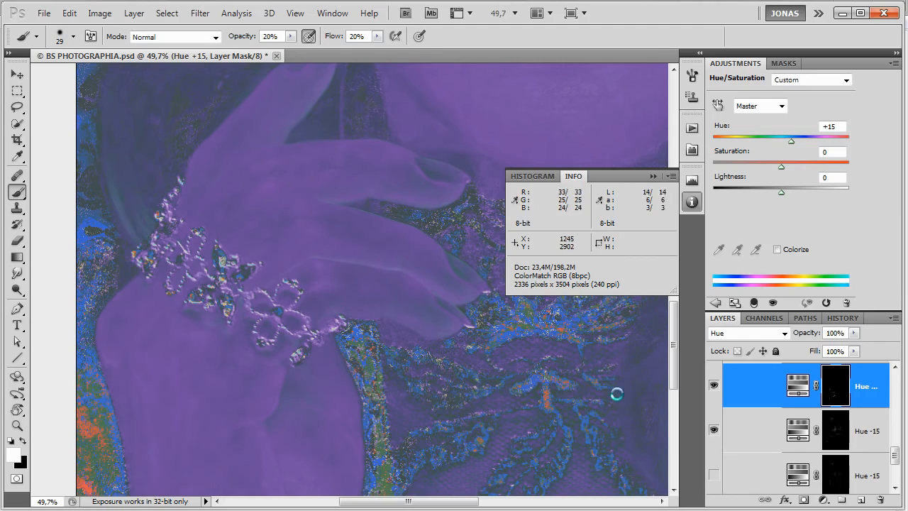
{"action": "left_click", "coordinate": [836, 426]}
{"action": "key", "text": "b"}
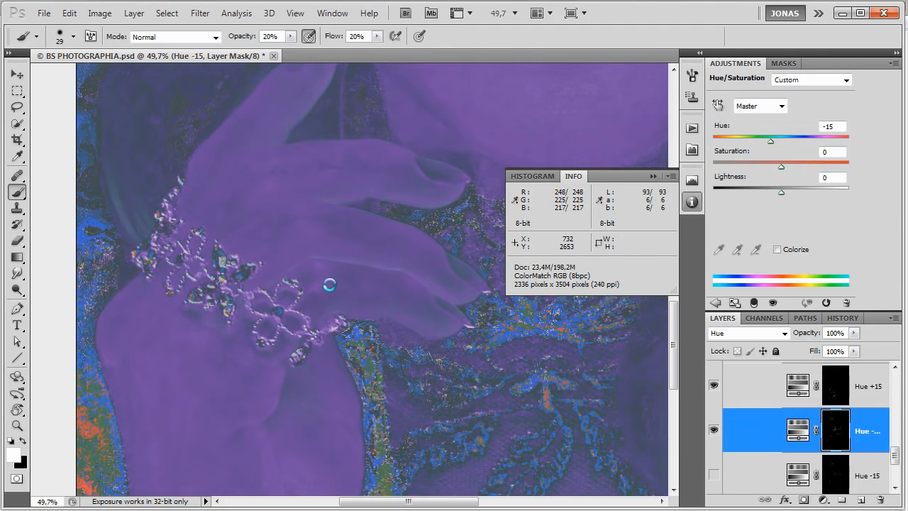
{"action": "left_click", "coordinate": [322, 283]}
{"action": "mouse_move", "coordinate": [329, 366]}
{"action": "left_mouse_down"}
{"action": "mouse_move", "coordinate": [371, 276]}
{"action": "mouse_move", "coordinate": [378, 238]}
{"action": "left_mouse_up"}
{"action": "left_click_drag", "start_coordinate": [358, 373], "coordinate": [363, 377]}
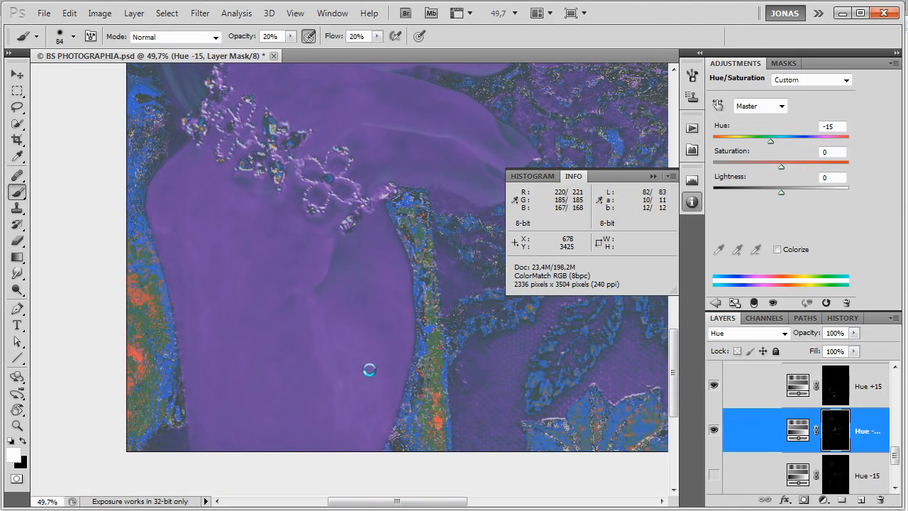
Paint white on the Hue -15 mask over the cheek beside the nose with a 35 px brush, and select the Hue +15 mask.
{"action": "mouse_move", "coordinate": [362, 368]}
{"action": "left_mouse_down"}
{"action": "mouse_move", "coordinate": [354, 367]}
{"action": "mouse_move", "coordinate": [372, 410]}
{"action": "mouse_move", "coordinate": [366, 421]}
{"action": "mouse_move", "coordinate": [373, 347]}
{"action": "mouse_move", "coordinate": [362, 397]}
{"action": "mouse_move", "coordinate": [388, 480]}
{"action": "left_mouse_up"}
{"action": "left_click_drag", "start_coordinate": [384, 329], "coordinate": [409, 433]}
{"action": "left_click_drag", "start_coordinate": [400, 315], "coordinate": [392, 320]}
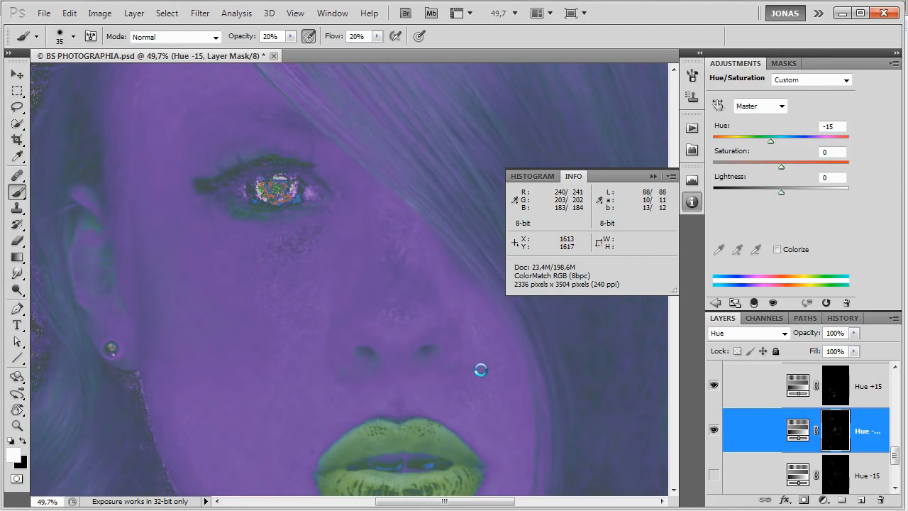
{"action": "left_click_drag", "start_coordinate": [473, 328], "coordinate": [483, 351]}
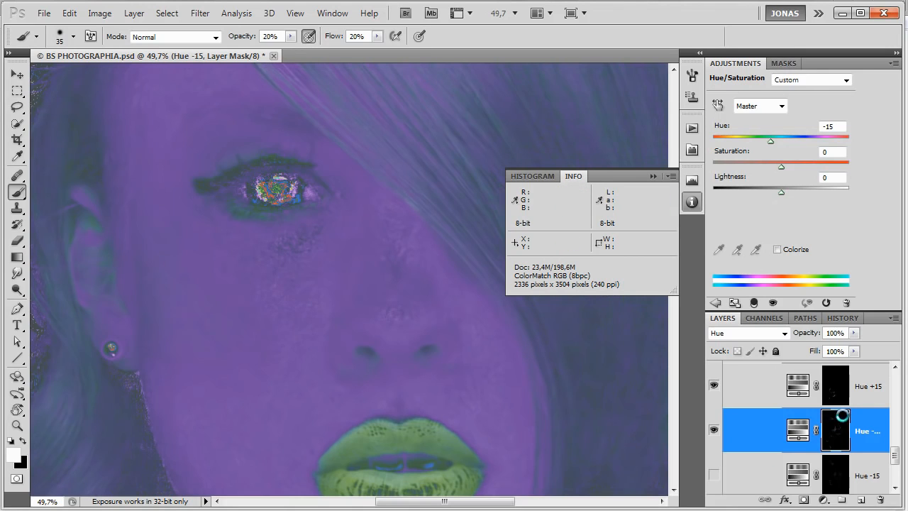
{"action": "left_click", "coordinate": [836, 389]}
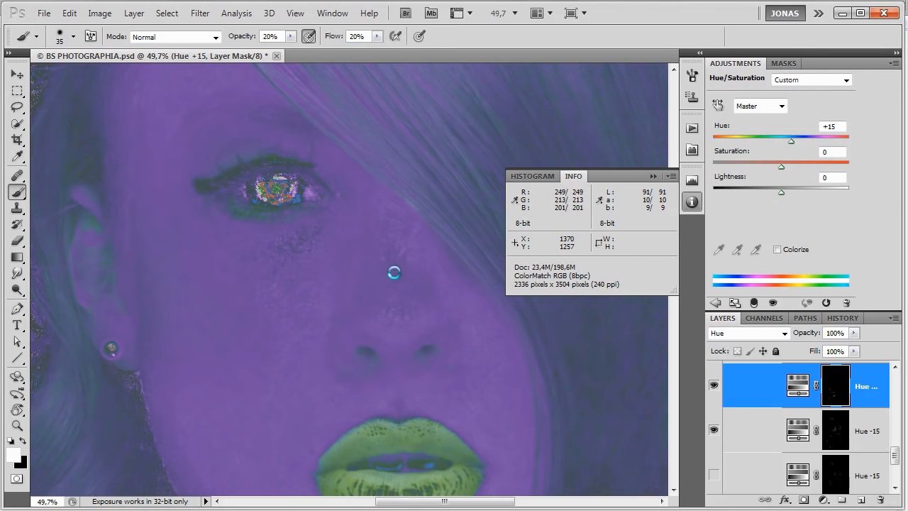
Paint white on the Hue +15 mask over the tip, side and bridge of the nose with small 16 to 35 px brushes.
{"action": "scroll", "coordinate": [408, 294], "scroll_direction": "up", "scroll_amount": 3}
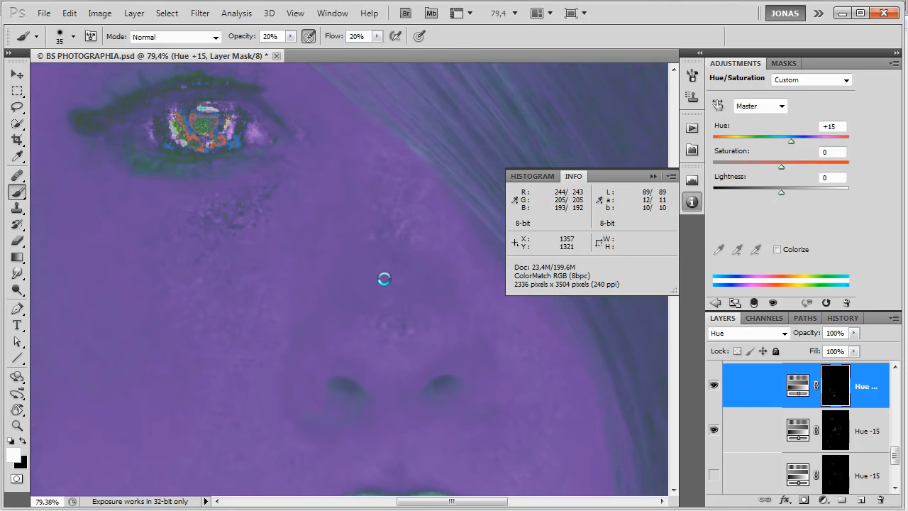
{"action": "mouse_move", "coordinate": [395, 366]}
{"action": "left_mouse_down"}
{"action": "mouse_move", "coordinate": [400, 355]}
{"action": "mouse_move", "coordinate": [433, 372]}
{"action": "mouse_move", "coordinate": [423, 362]}
{"action": "left_mouse_up"}
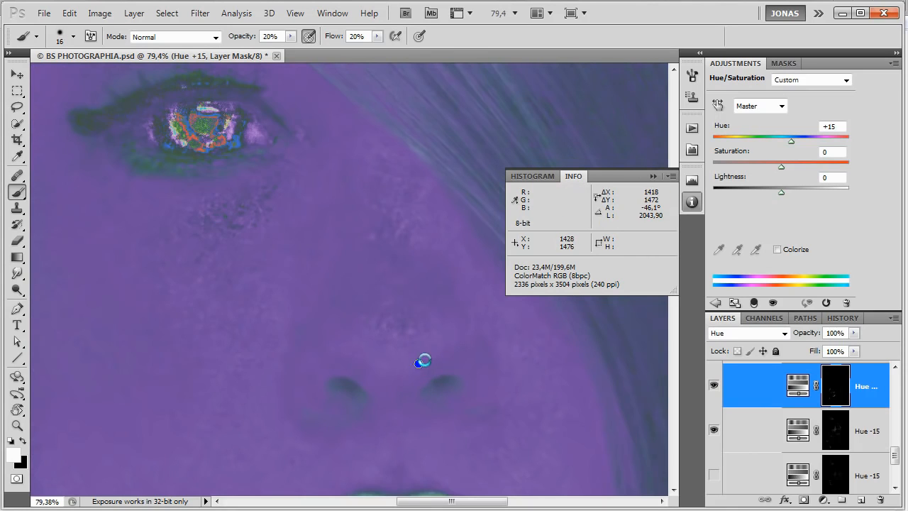
{"action": "left_click_drag", "start_coordinate": [452, 296], "coordinate": [447, 304]}
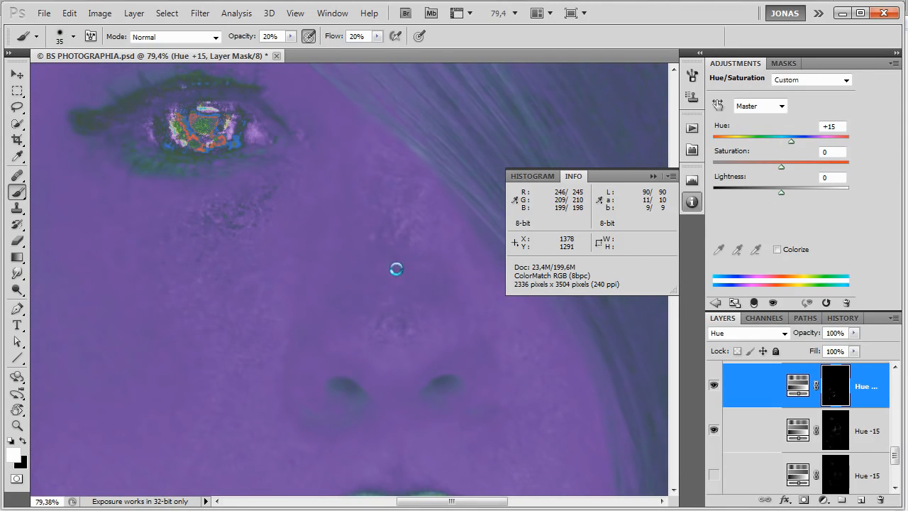
{"action": "scroll", "coordinate": [452, 365], "scroll_direction": "up", "scroll_amount": 2}
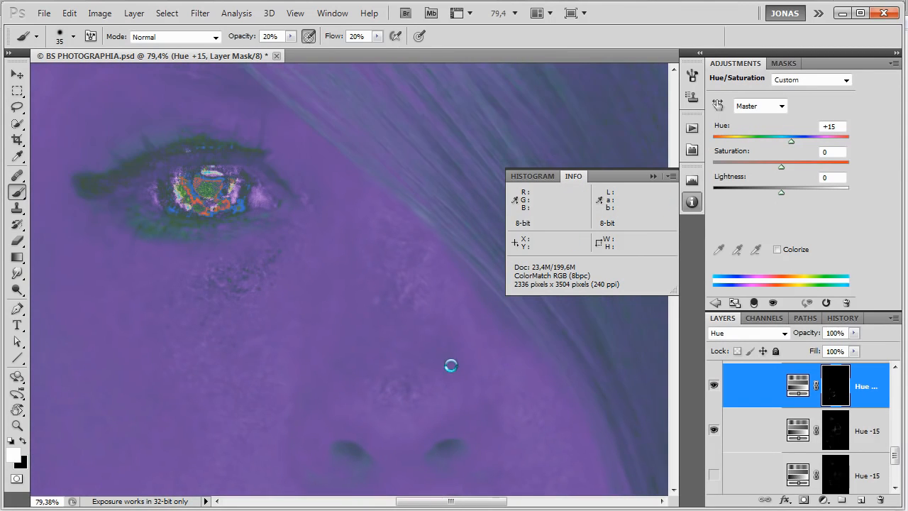
{"action": "key", "text": "bracketleft"}
{"action": "key", "text": "bracketleft"}
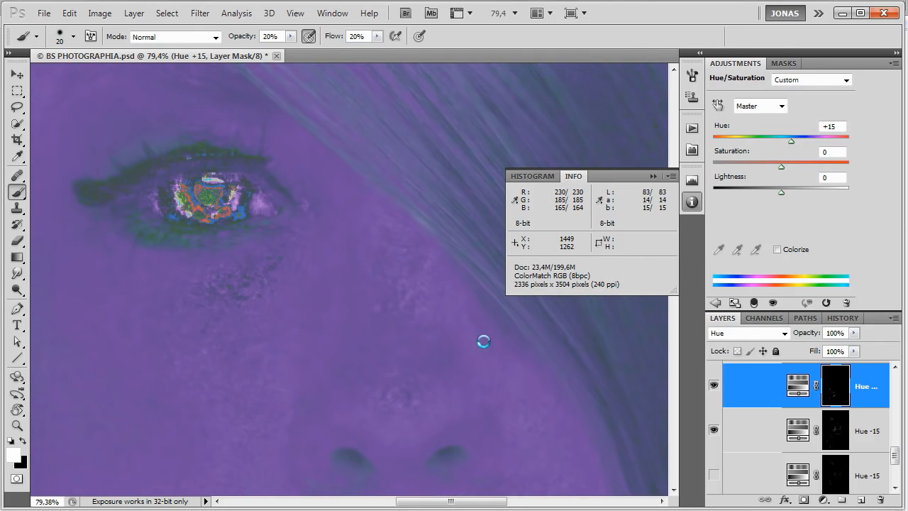
Paint white on the Hue -15 mask over the spots on the nose bridge with a 12 px brush.
{"action": "left_click", "coordinate": [827, 435]}
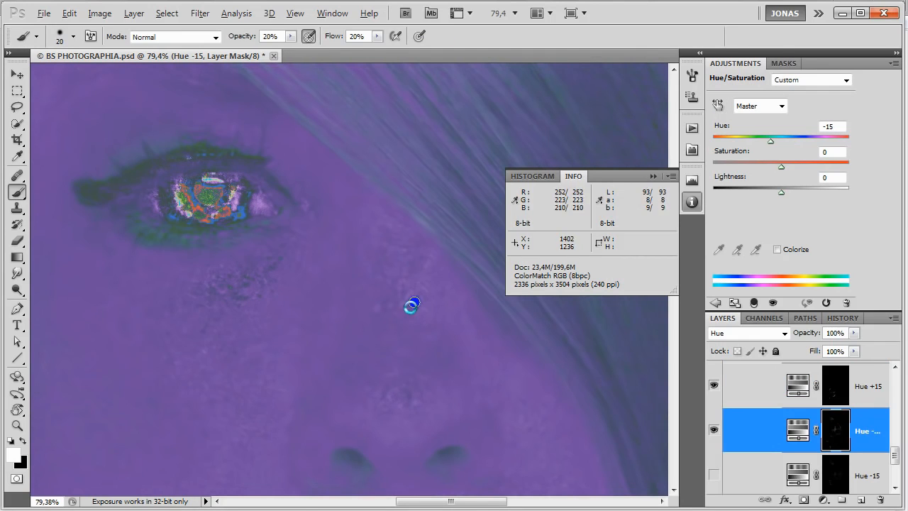
{"action": "left_click", "coordinate": [409, 308]}
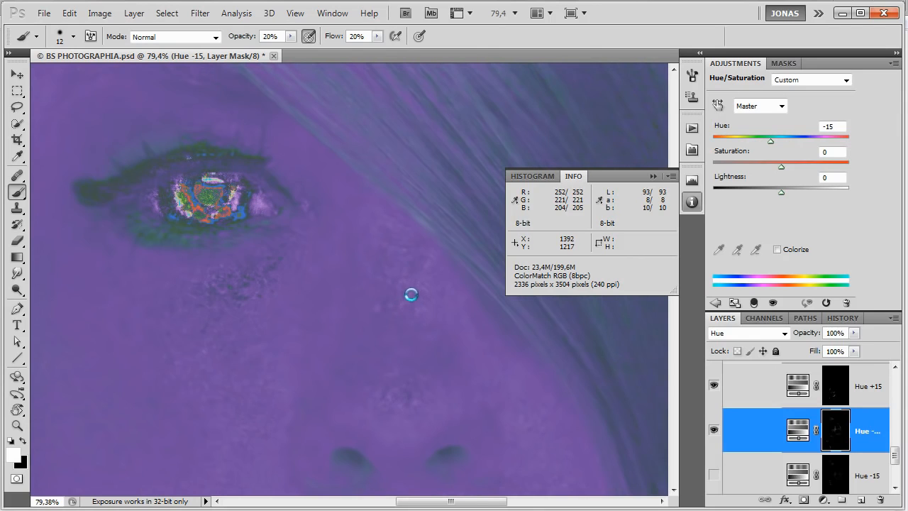
{"action": "left_click_drag", "start_coordinate": [403, 302], "coordinate": [418, 310]}
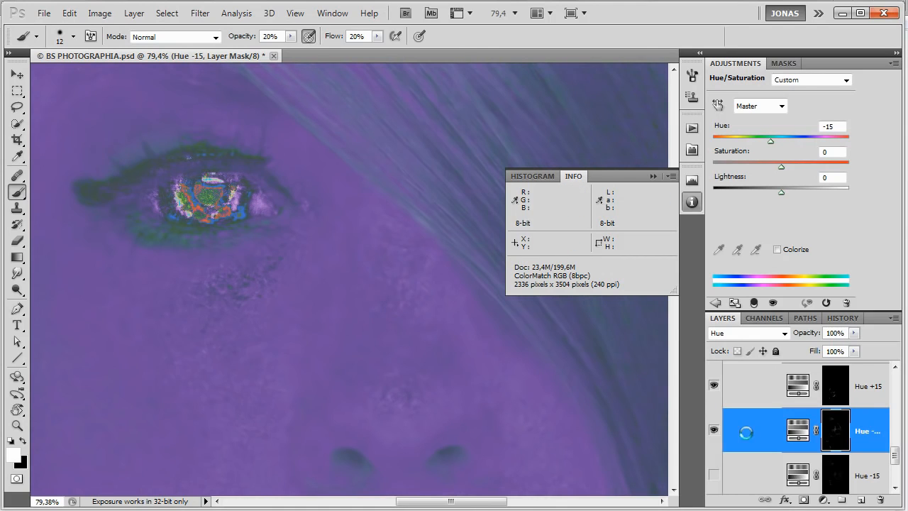
Touch up the remaining hue spots on the nose, alternating between the Hue +15 and Hue -15 masks with the 12 px brush.
{"action": "left_click", "coordinate": [845, 378]}
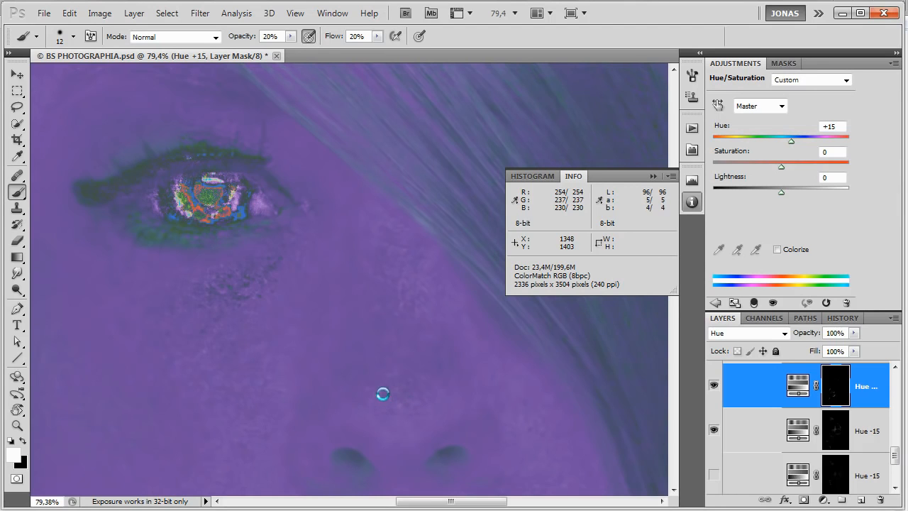
{"action": "left_click", "coordinate": [836, 440]}
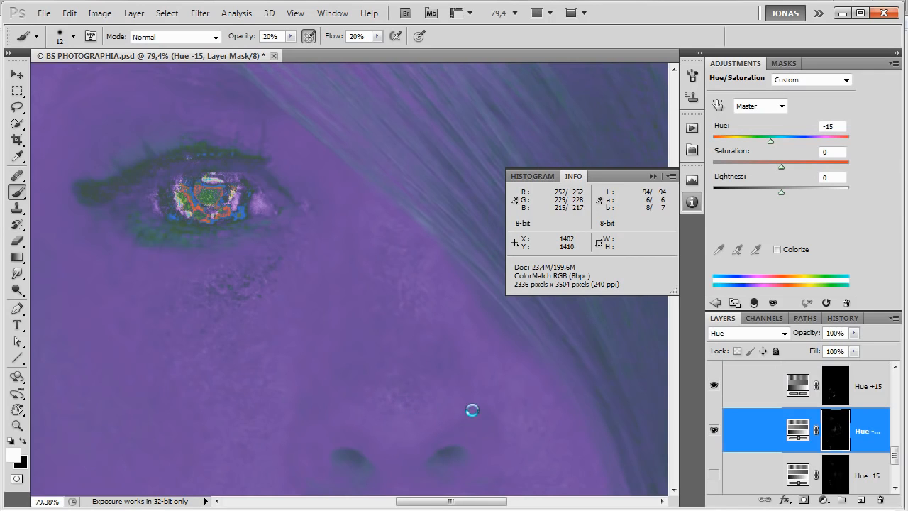
{"action": "left_click", "coordinate": [832, 390]}
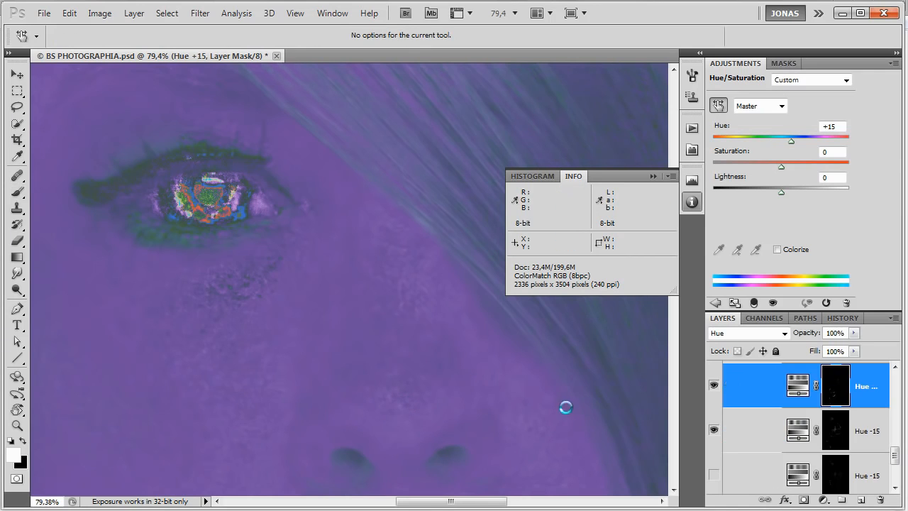
{"action": "key", "text": "b"}
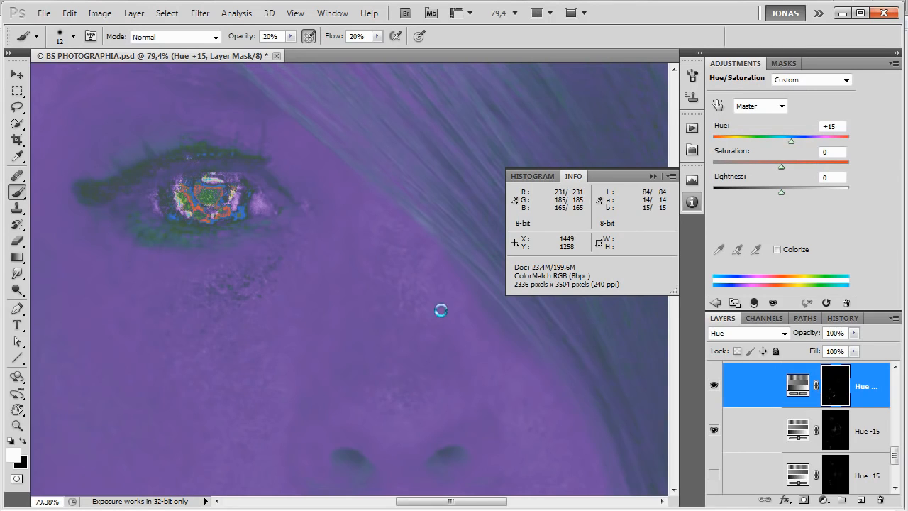
Rotate the canvas, even the spots beneath the eye on the Hue +15 and Hue -15 masks with a 6 px brush, and reset the rotation.
{"action": "key", "text": "r"}
{"action": "mouse_move", "coordinate": [369, 266]}
{"action": "left_mouse_down"}
{"action": "mouse_move", "coordinate": [351, 242]}
{"action": "mouse_move", "coordinate": [305, 273]}
{"action": "mouse_move", "coordinate": [343, 254]}
{"action": "left_mouse_up"}
{"action": "left_click_drag", "start_coordinate": [351, 425], "coordinate": [354, 373]}
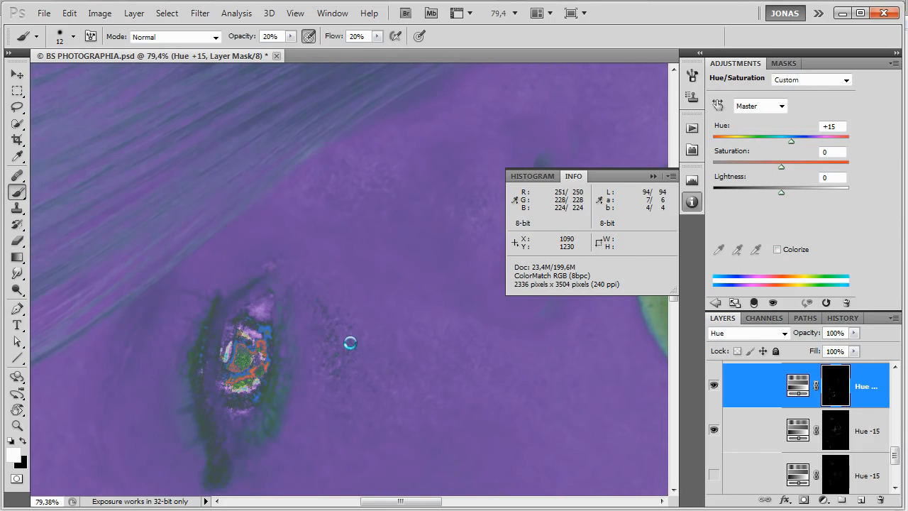
{"action": "scroll", "coordinate": [363, 347], "scroll_direction": "up", "scroll_amount": 5}
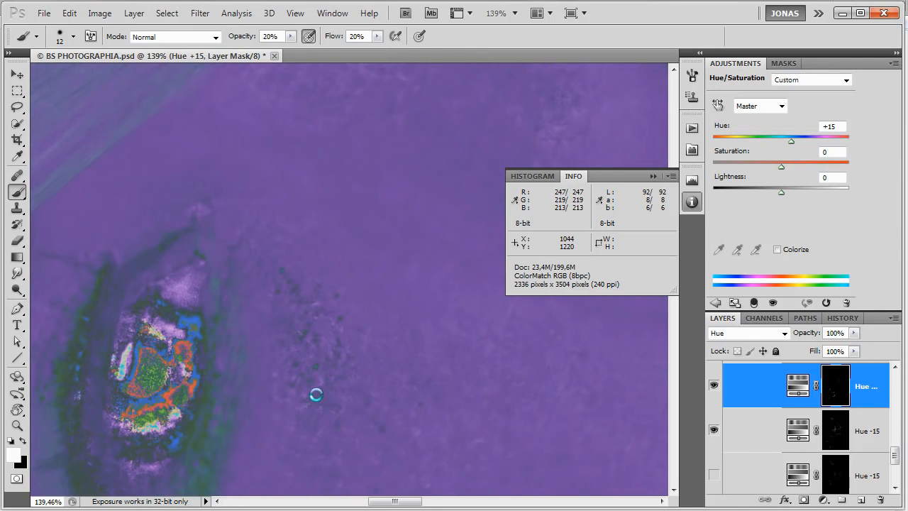
{"action": "left_click_drag", "start_coordinate": [342, 402], "coordinate": [396, 325]}
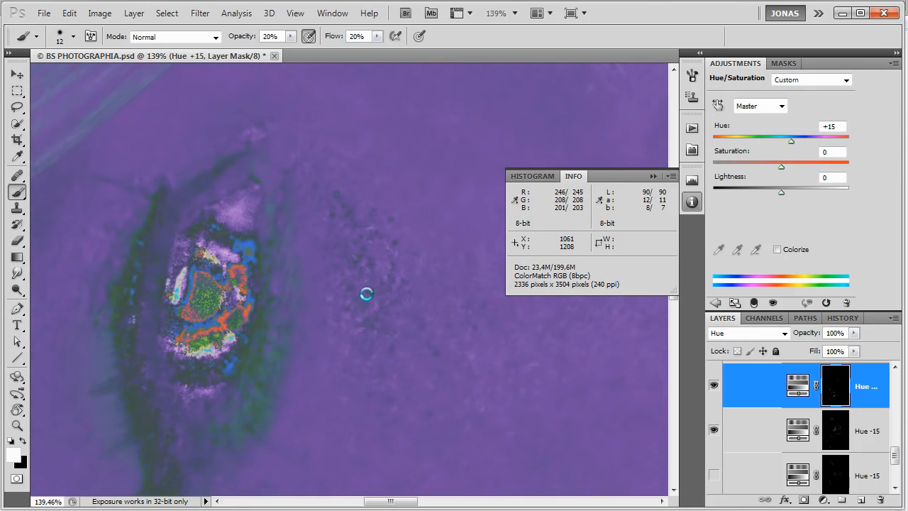
{"action": "left_click", "coordinate": [837, 429]}
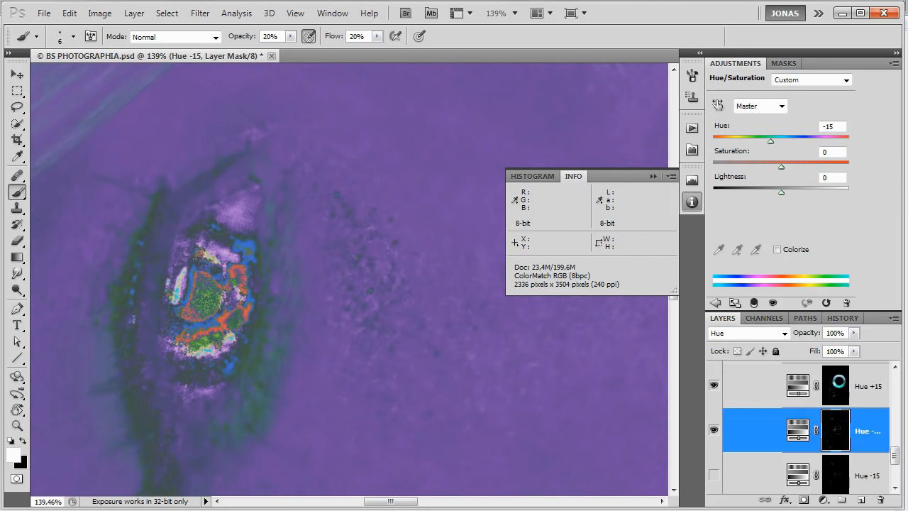
{"action": "left_click", "coordinate": [838, 383]}
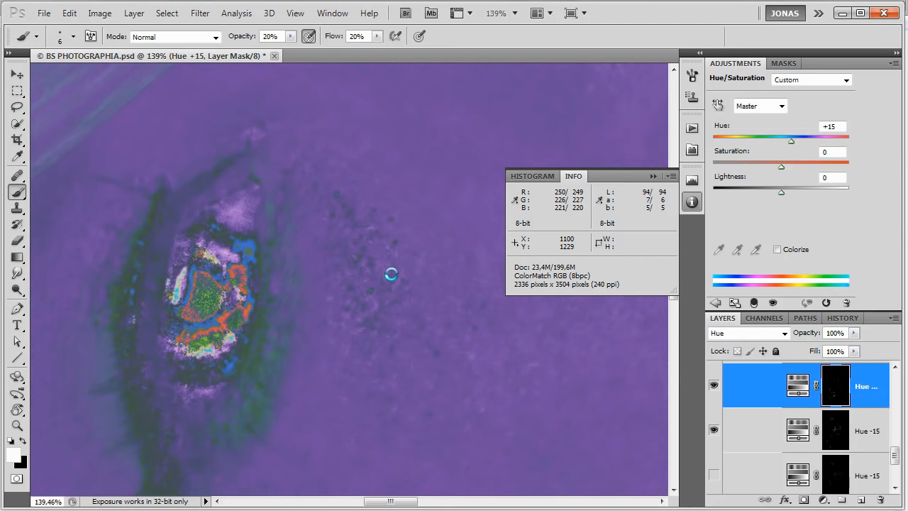
{"action": "left_click", "coordinate": [835, 431]}
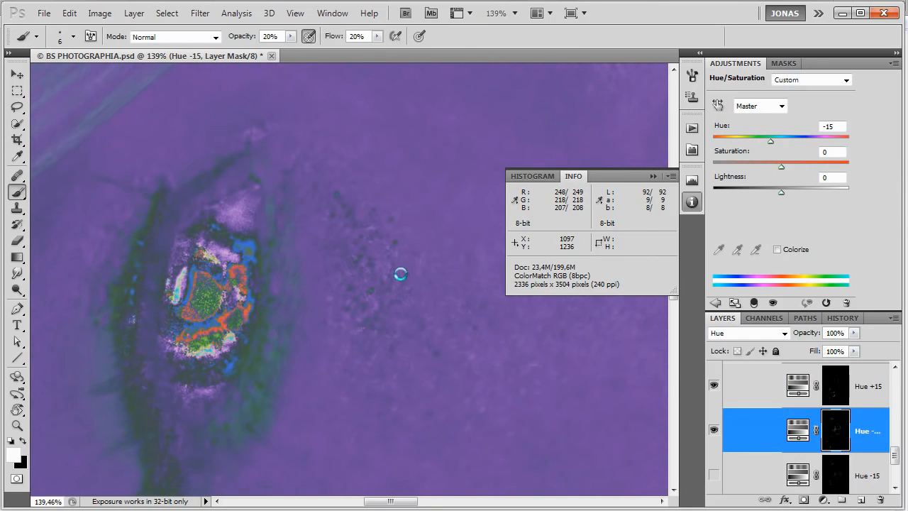
{"action": "key", "text": "Escape"}
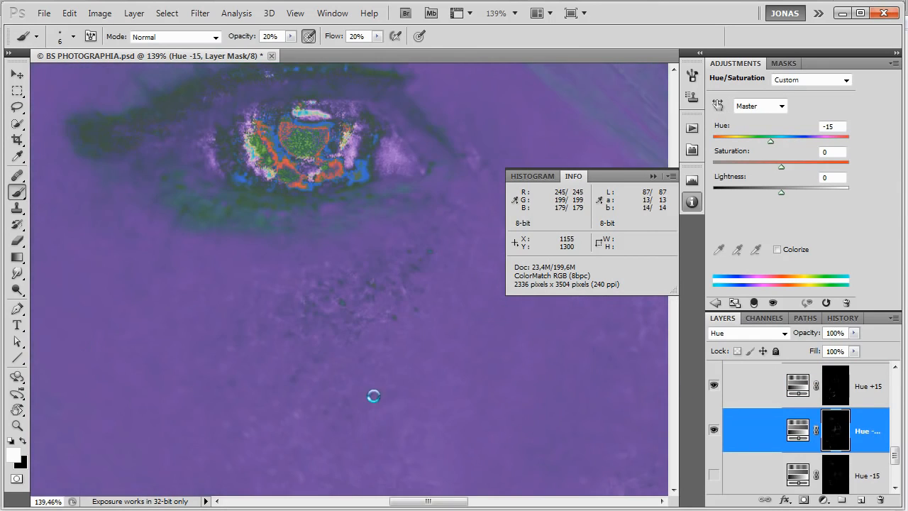
Re-enable the Hue -15 mask and paint white on the Hue +15 mask over the inner ear with a 34 px brush.
{"action": "scroll", "coordinate": [334, 369], "scroll_direction": "down", "scroll_amount": 3}
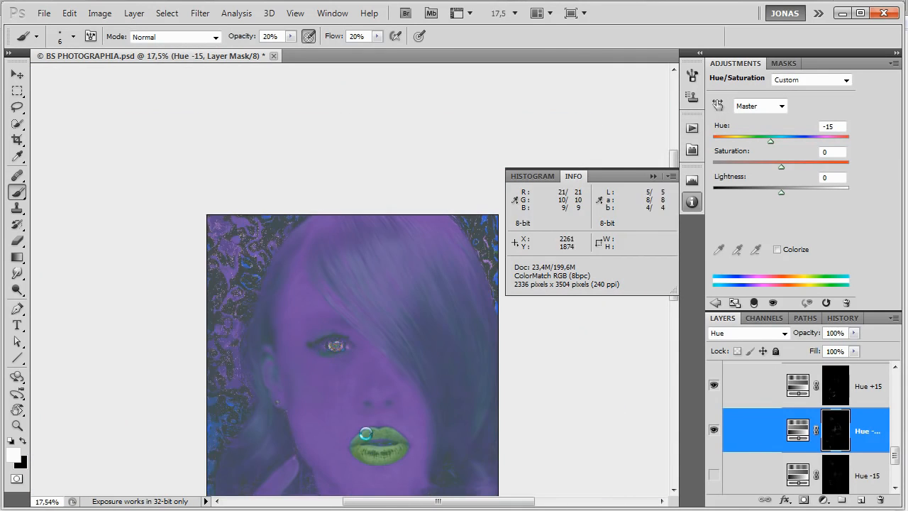
{"action": "scroll", "coordinate": [248, 379], "scroll_direction": "up", "scroll_amount": 4}
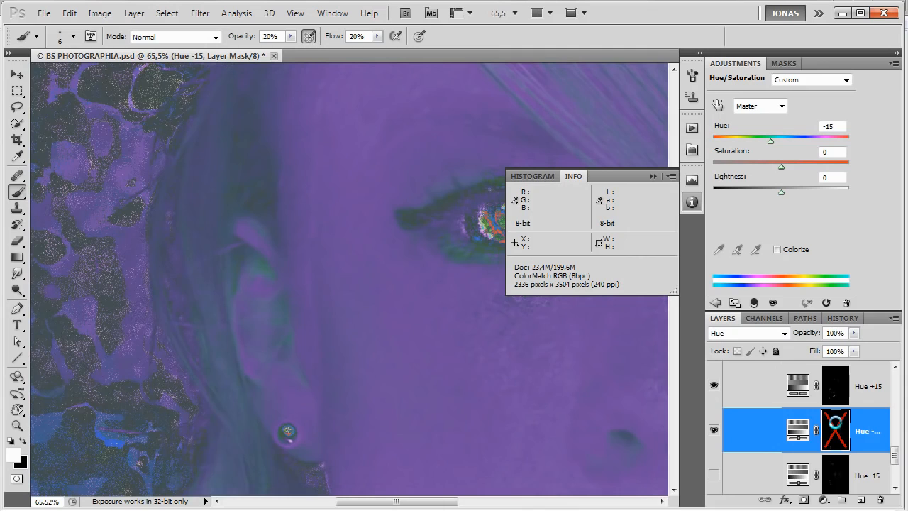
{"action": "left_click", "coordinate": [838, 425], "text": "shift"}
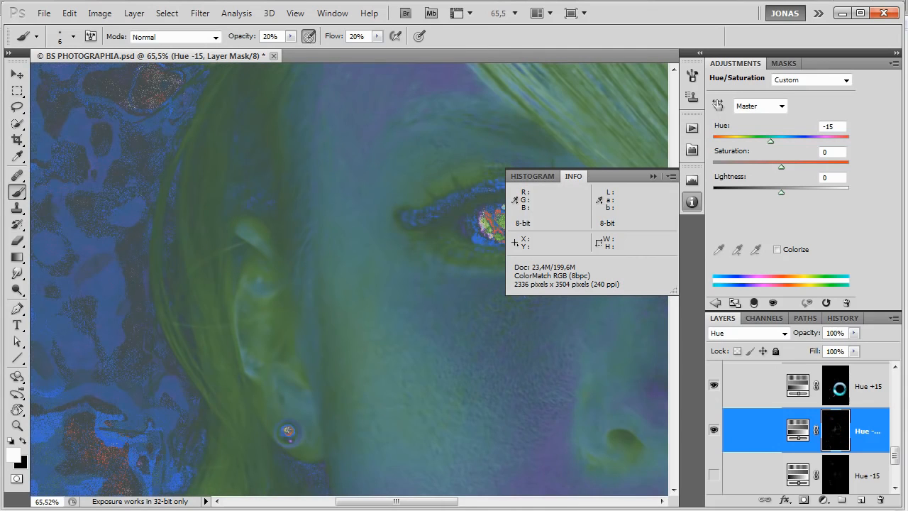
{"action": "left_click", "coordinate": [839, 389]}
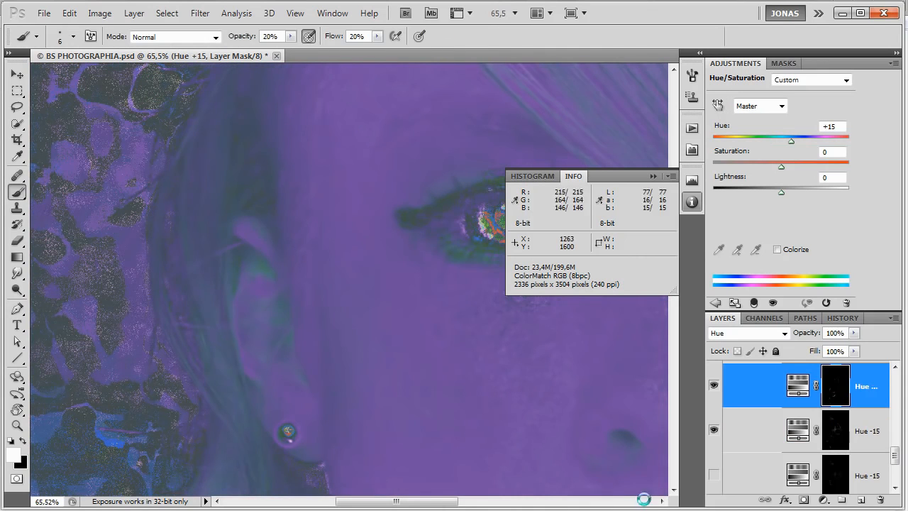
{"action": "left_click_drag", "start_coordinate": [275, 332], "coordinate": [287, 336]}
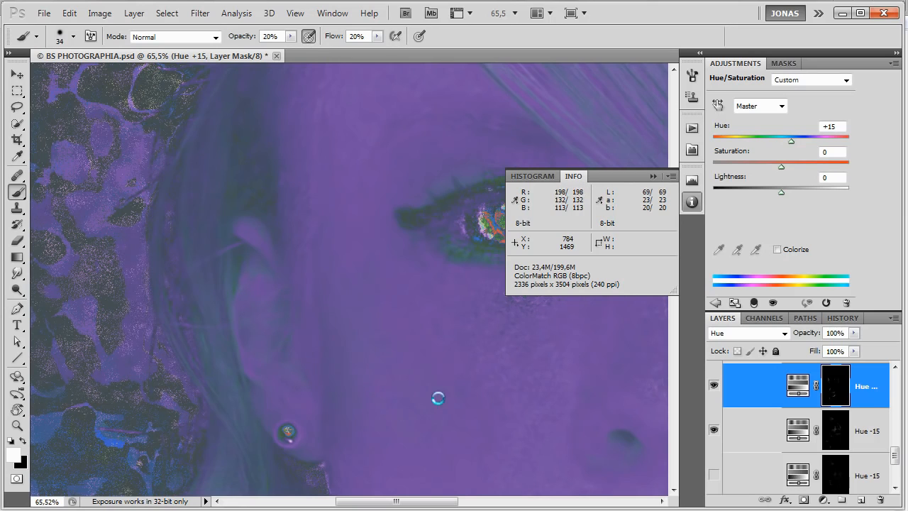
Select the Hue +15 and Hue -15 layers together and hide the Hue helper group.
{"action": "scroll", "coordinate": [547, 391], "scroll_direction": "down", "scroll_amount": 5}
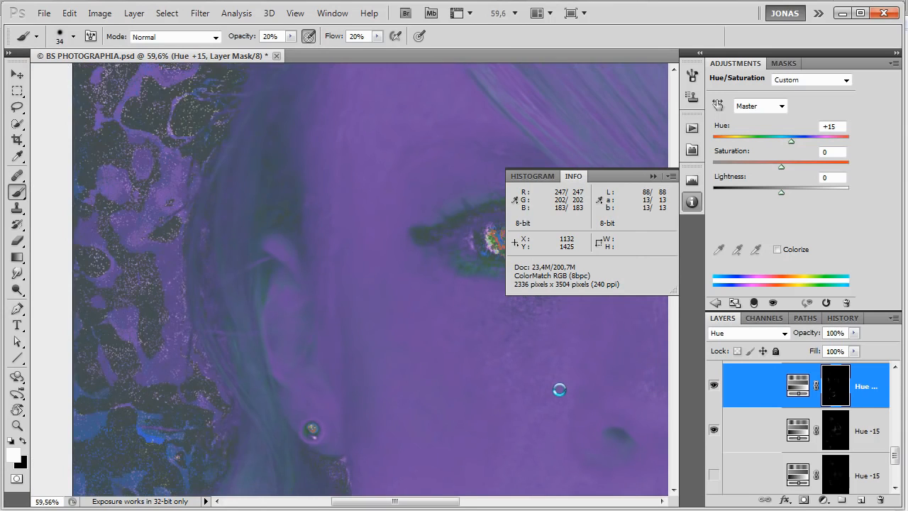
{"action": "left_click", "coordinate": [877, 431], "text": "shift"}
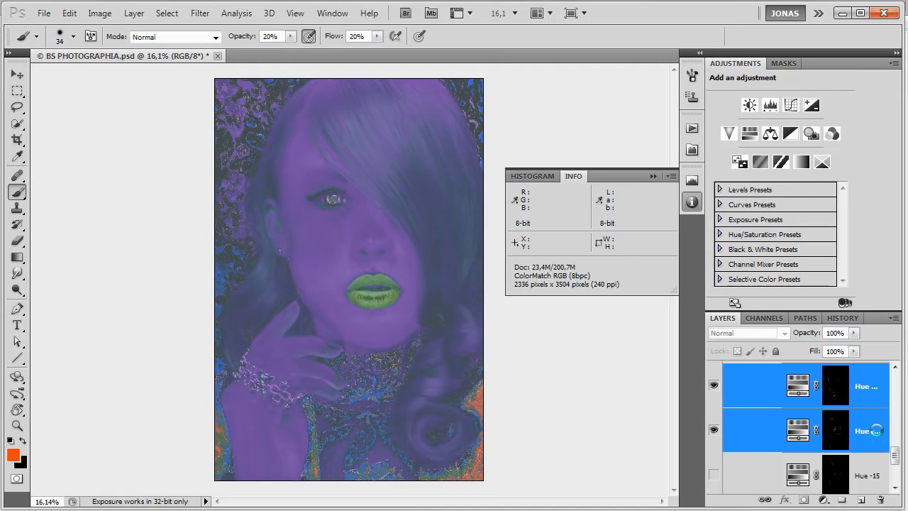
{"action": "scroll", "coordinate": [878, 426], "scroll_direction": "up", "scroll_amount": 10}
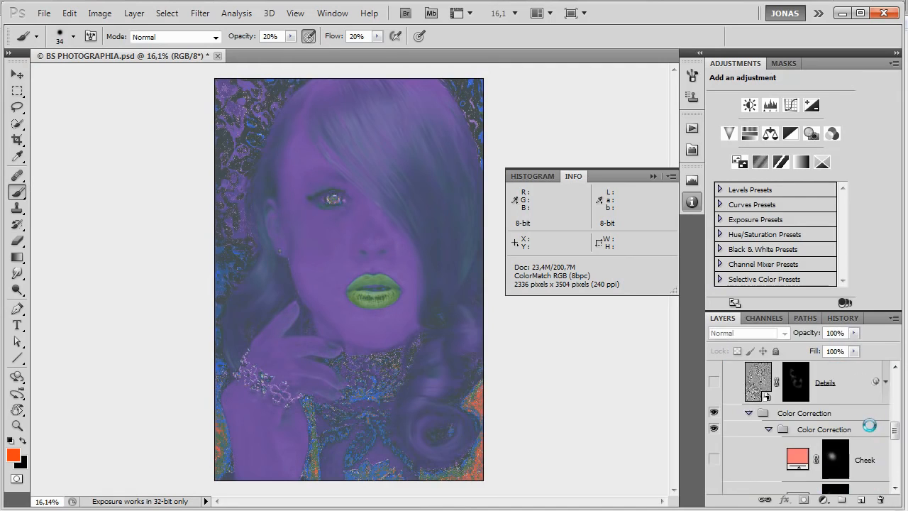
{"action": "scroll", "coordinate": [796, 431], "scroll_direction": "up", "scroll_amount": 6}
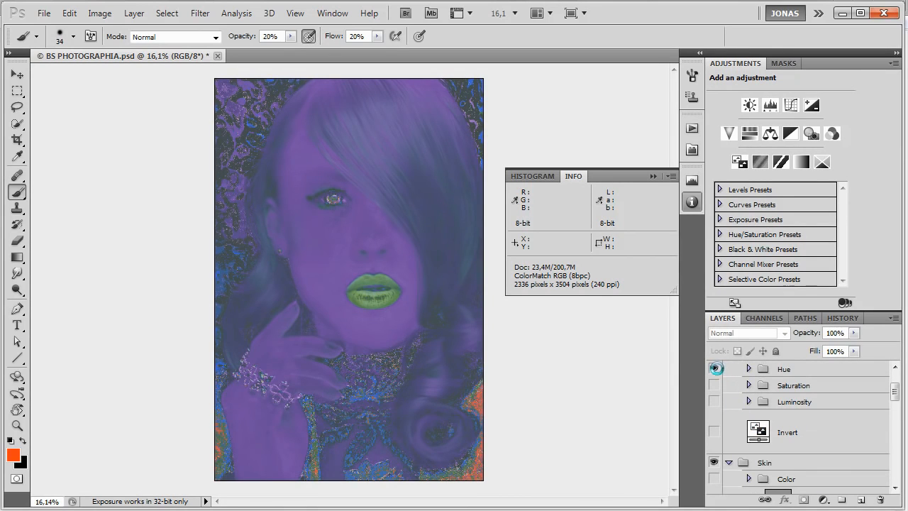
{"action": "left_click", "coordinate": [716, 369]}
Toggle the two selected hue layers off and on repeatedly to compare the skin colour around the inner ear.
{"action": "scroll", "coordinate": [279, 199], "scroll_direction": "up", "scroll_amount": 1}
{"action": "scroll", "coordinate": [196, 256], "scroll_direction": "up", "scroll_amount": 2}
{"action": "scroll", "coordinate": [164, 291], "scroll_direction": "up", "scroll_amount": 2}
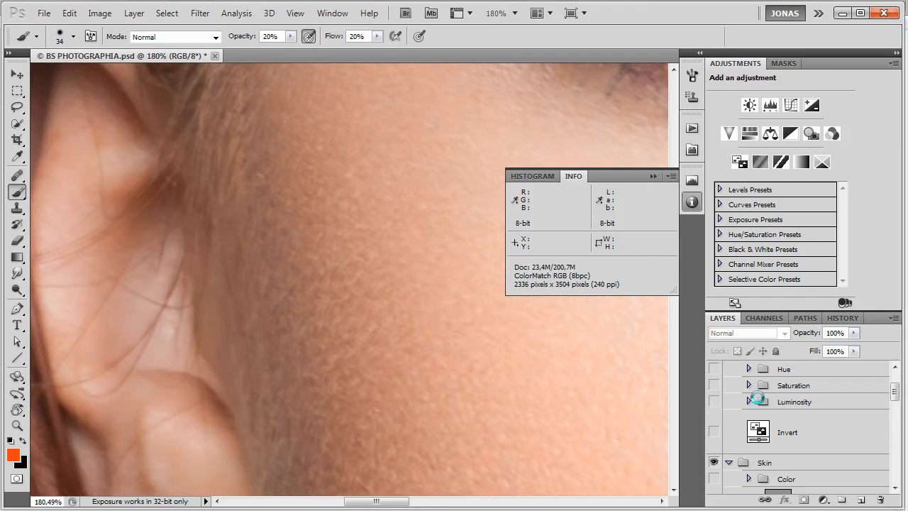
{"action": "scroll", "coordinate": [804, 422], "scroll_direction": "down", "scroll_amount": 6}
{"action": "scroll", "coordinate": [804, 422], "scroll_direction": "down", "scroll_amount": 1}
{"action": "scroll", "coordinate": [804, 422], "scroll_direction": "up", "scroll_amount": 1}
{"action": "key", "text": "ctrl+comma"}
{"action": "key", "text": "ctrl+comma"}
{"action": "key", "text": "ctrl+comma"}
{"action": "key", "text": "ctrl+comma"}
{"action": "scroll", "coordinate": [119, 225], "scroll_direction": "up", "scroll_amount": 1}
{"action": "key", "text": "ctrl+comma"}
{"action": "key", "text": "ctrl+comma"}
{"action": "key", "text": "ctrl+comma"}
{"action": "key", "text": "ctrl+comma"}
{"action": "key", "text": "ctrl+comma"}
{"action": "key", "text": "ctrl+comma"}
{"action": "key", "text": "ctrl+comma"}
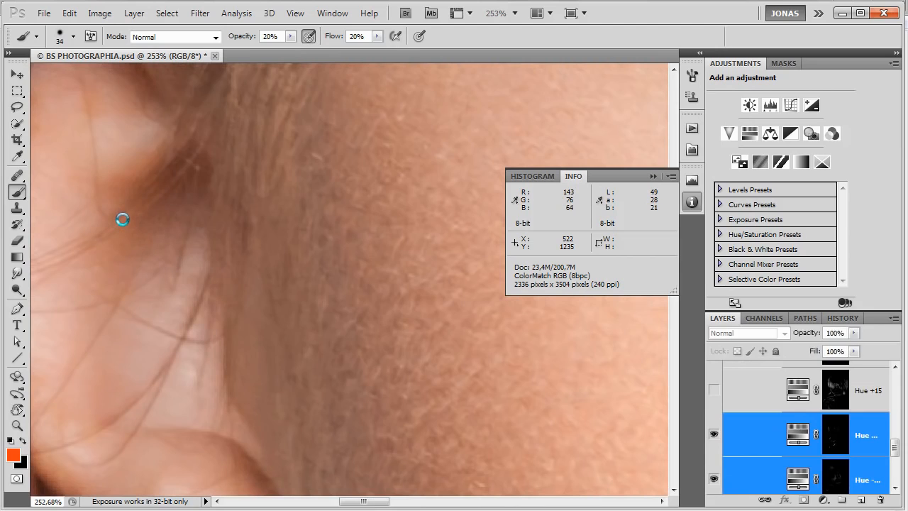
{"action": "key", "text": "ctrl+comma"}
{"action": "key", "text": "ctrl+comma"}
{"action": "key", "text": "ctrl+comma"}
{"action": "key", "text": "ctrl+comma"}
{"action": "key", "text": "ctrl+comma"}
{"action": "key", "text": "ctrl+comma"}
Compare the nose and the whole face with the two selected hue layers shown and hidden.
{"action": "scroll", "coordinate": [182, 341], "scroll_direction": "down", "scroll_amount": 2}
{"action": "scroll", "coordinate": [181, 312], "scroll_direction": "down", "scroll_amount": 2}
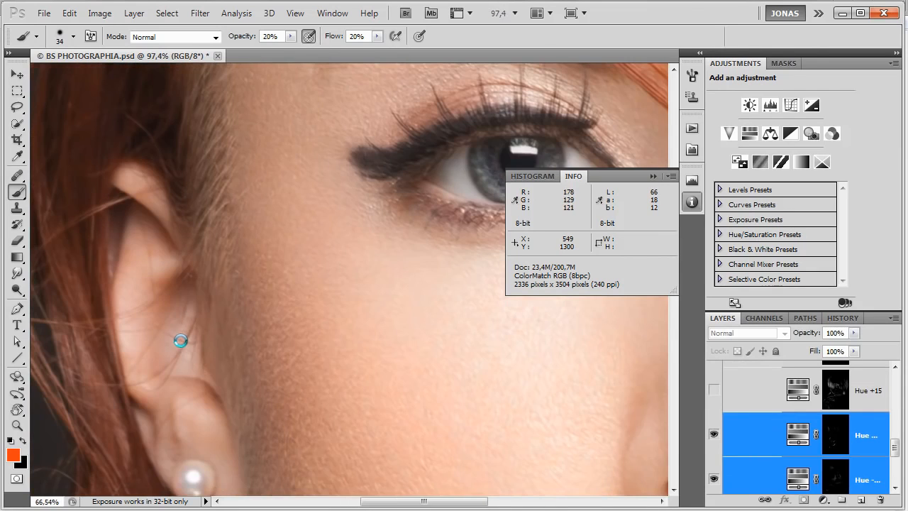
{"action": "scroll", "coordinate": [355, 379], "scroll_direction": "down", "scroll_amount": 2}
{"action": "scroll", "coordinate": [337, 373], "scroll_direction": "up", "scroll_amount": 2}
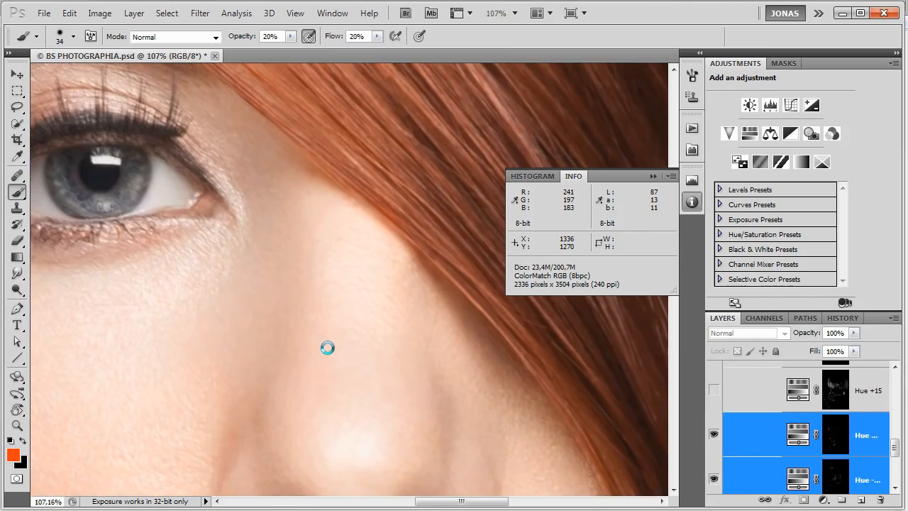
{"action": "scroll", "coordinate": [320, 351], "scroll_direction": "down", "scroll_amount": 3}
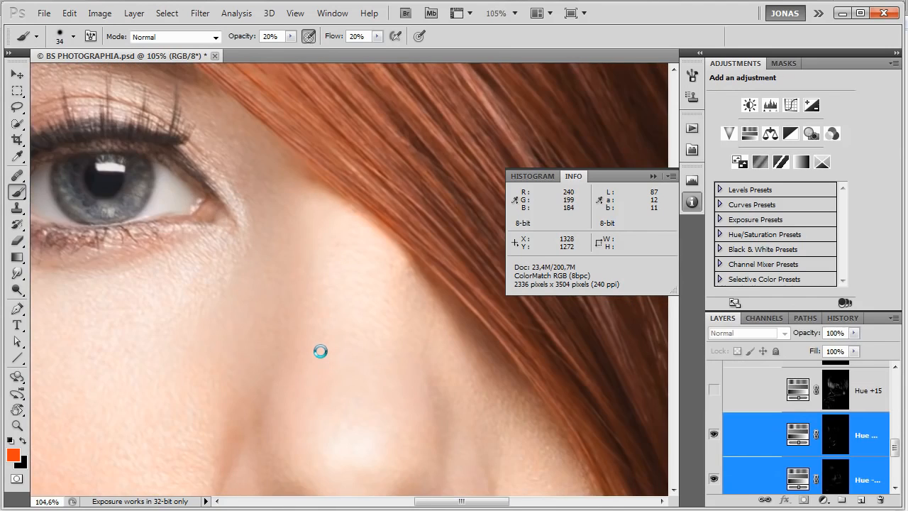
{"action": "scroll", "coordinate": [320, 354], "scroll_direction": "down", "scroll_amount": 1}
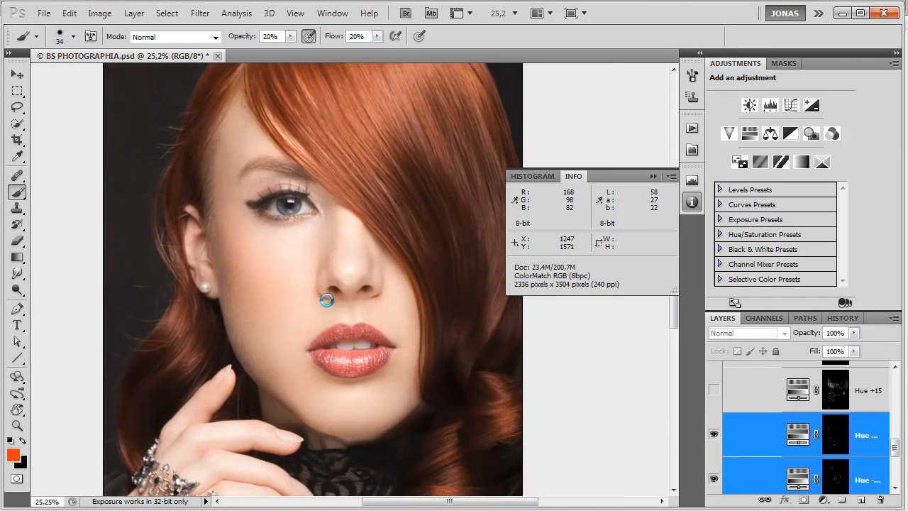
{"action": "scroll", "coordinate": [320, 209], "scroll_direction": "up", "scroll_amount": 2}
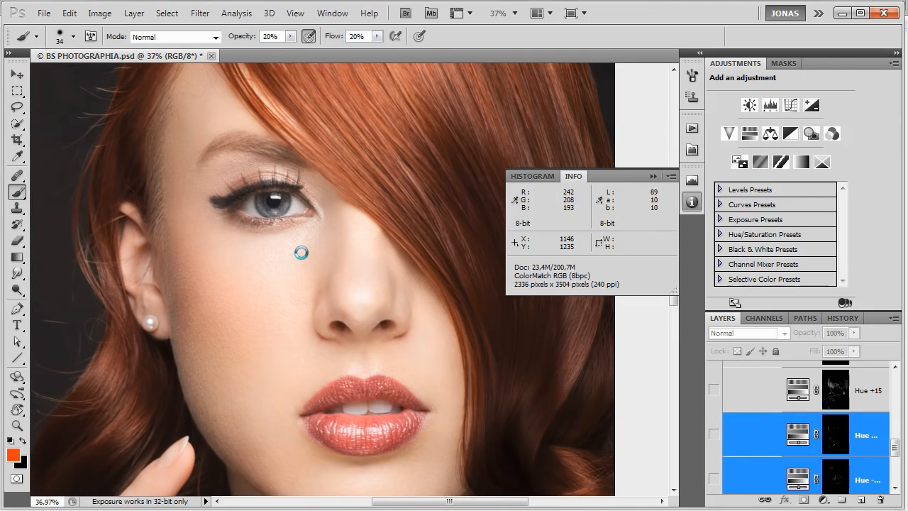
Delete the two selected hue layers and show the existing Hue -15, Hue +15 and Cheek layers instead.
{"action": "scroll", "coordinate": [853, 448], "scroll_direction": "down", "scroll_amount": 2}
{"action": "scroll", "coordinate": [853, 447], "scroll_direction": "up", "scroll_amount": 2}
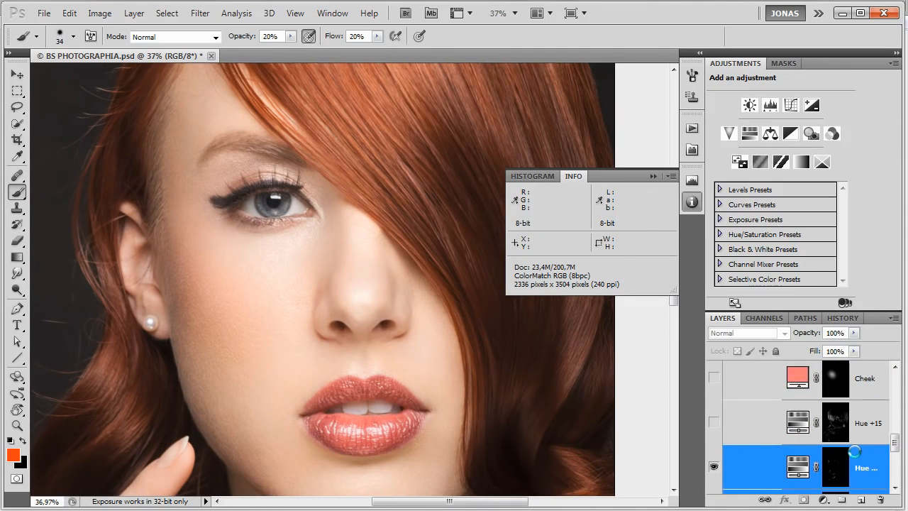
{"action": "left_click", "coordinate": [841, 454]}
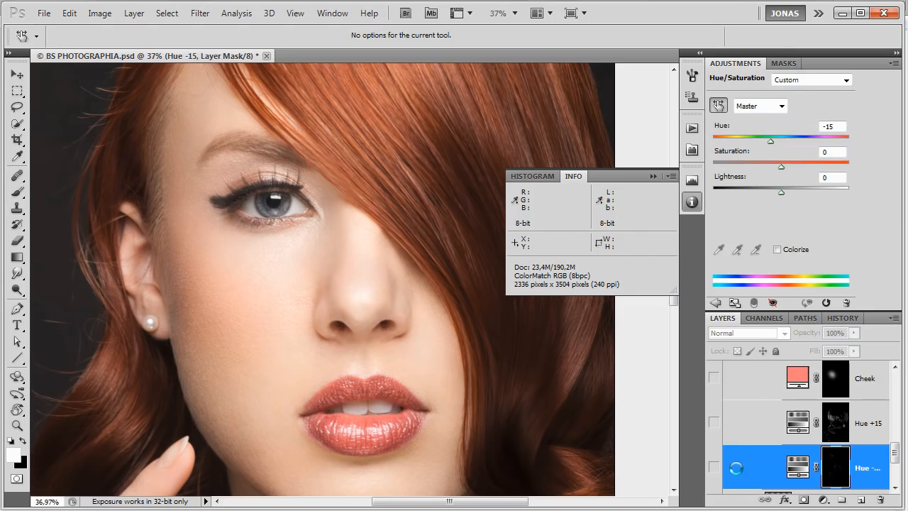
{"action": "left_click", "coordinate": [714, 468]}
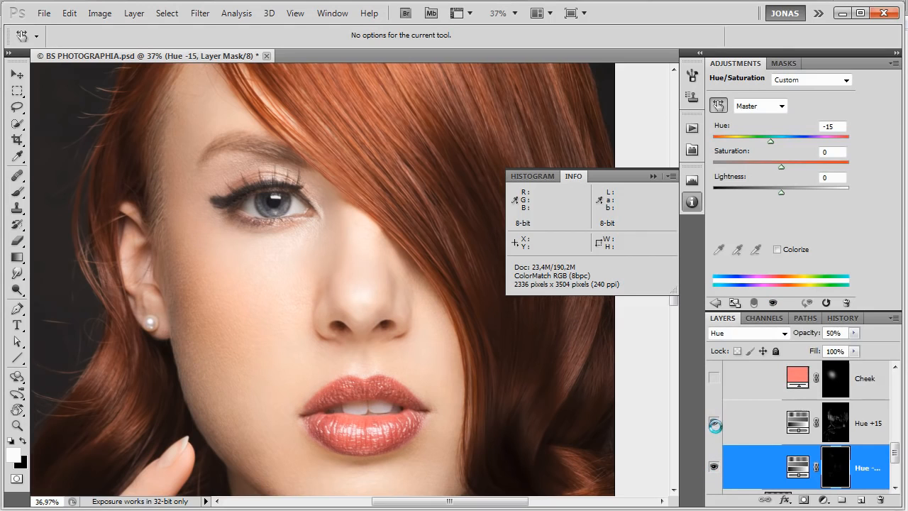
{"action": "left_click", "coordinate": [869, 421]}
{"action": "left_click", "coordinate": [866, 468]}
{"action": "left_click", "coordinate": [731, 425]}
{"action": "left_click", "coordinate": [727, 384]}
{"action": "left_click", "coordinate": [714, 381]}
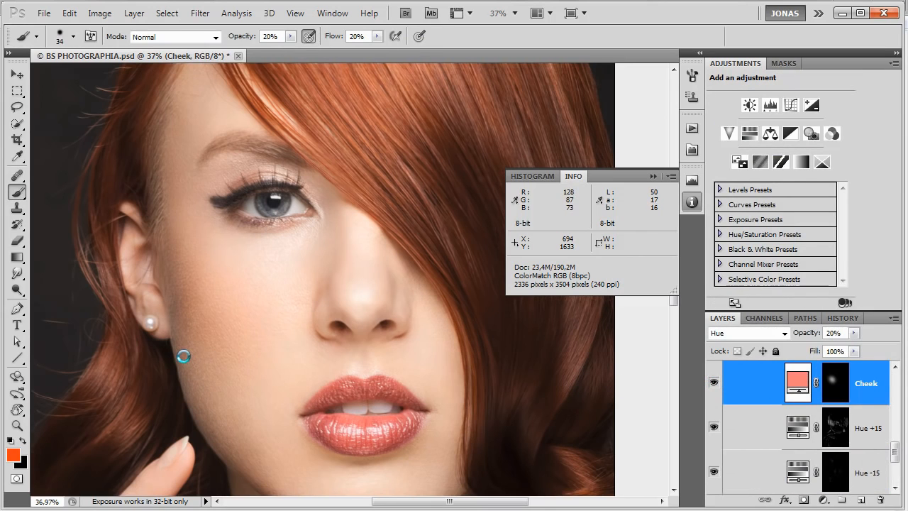
Examine the cheek area, view the Cheek layer's mask on its own, and return to the image.
{"action": "scroll", "coordinate": [183, 356], "scroll_direction": "up", "scroll_amount": 1}
{"action": "scroll", "coordinate": [201, 324], "scroll_direction": "up", "scroll_amount": 1}
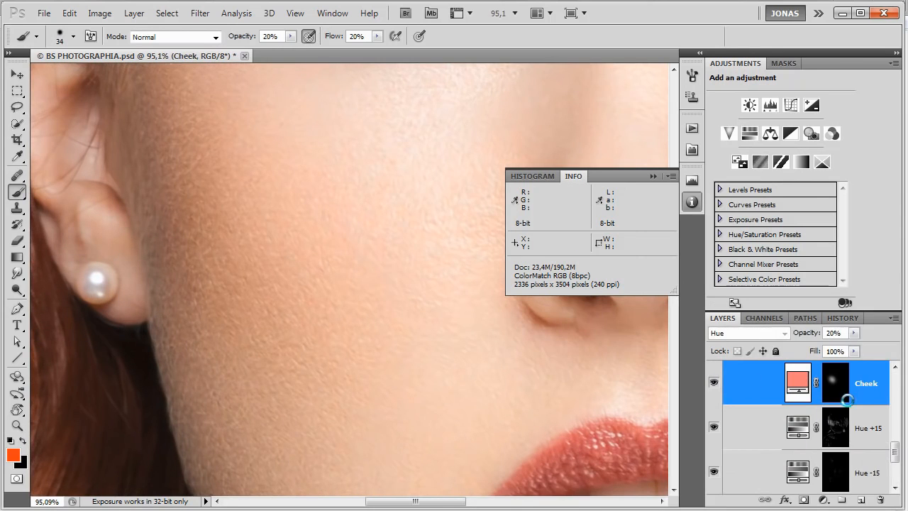
{"action": "left_click", "coordinate": [835, 387], "text": "alt"}
{"action": "scroll", "coordinate": [320, 293], "scroll_direction": "down", "scroll_amount": 4}
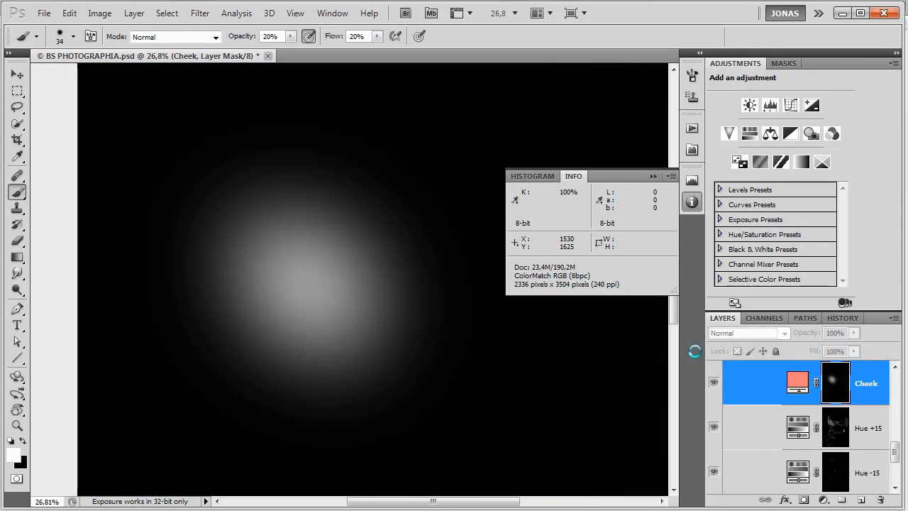
{"action": "left_click", "coordinate": [835, 381], "text": "alt"}
{"action": "scroll", "coordinate": [341, 240], "scroll_direction": "up", "scroll_amount": 5}
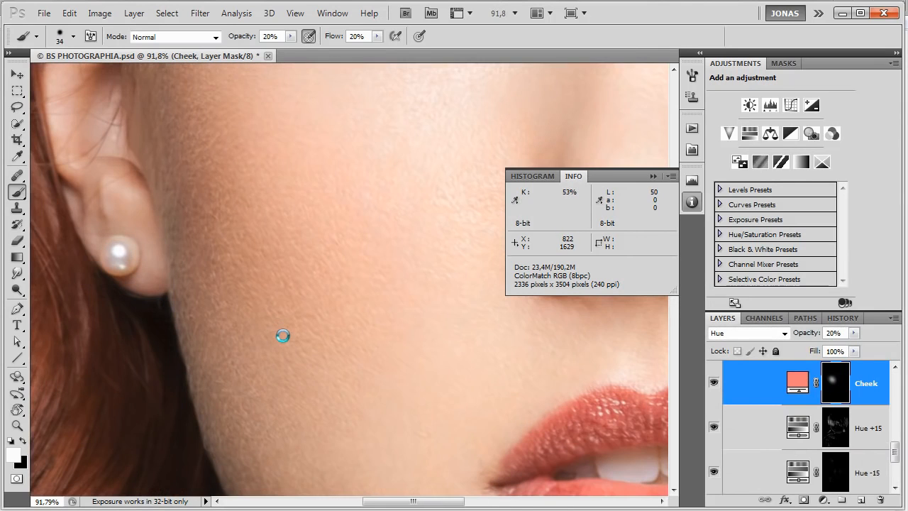
Hide and show the Cheek layer to compare its effect on the cheek, then select its colour fill.
{"action": "left_click", "coordinate": [713, 383]}
{"action": "left_click", "coordinate": [713, 383]}
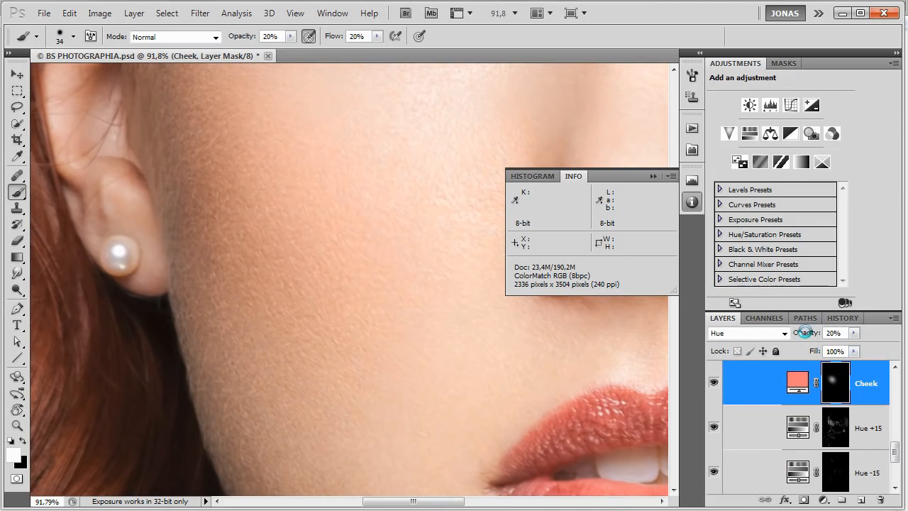
{"action": "left_click", "coordinate": [797, 381]}
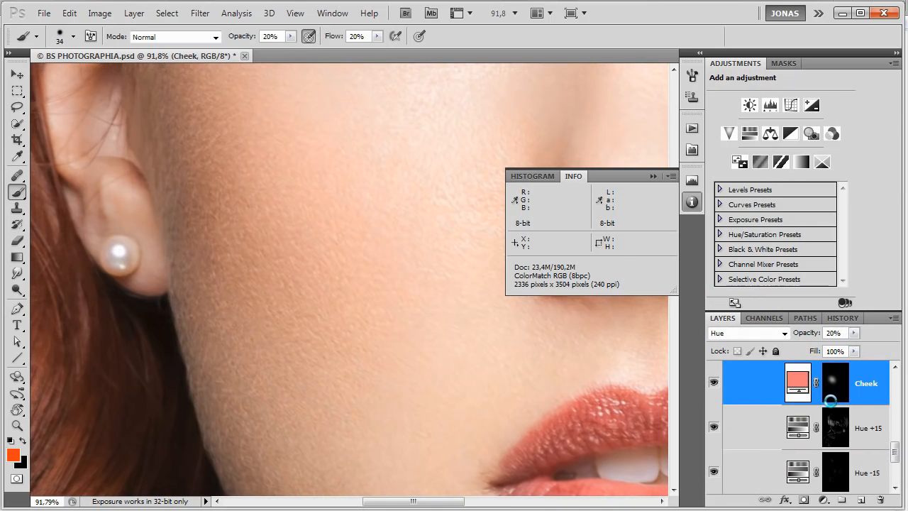
{"action": "scroll", "coordinate": [227, 239], "scroll_direction": "down", "scroll_amount": 5}
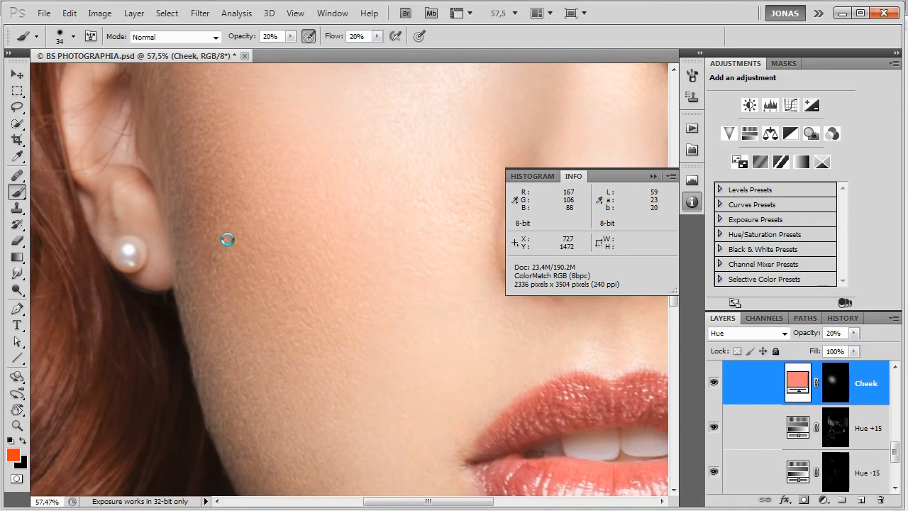
{"action": "scroll", "coordinate": [292, 274], "scroll_direction": "down", "scroll_amount": 3}
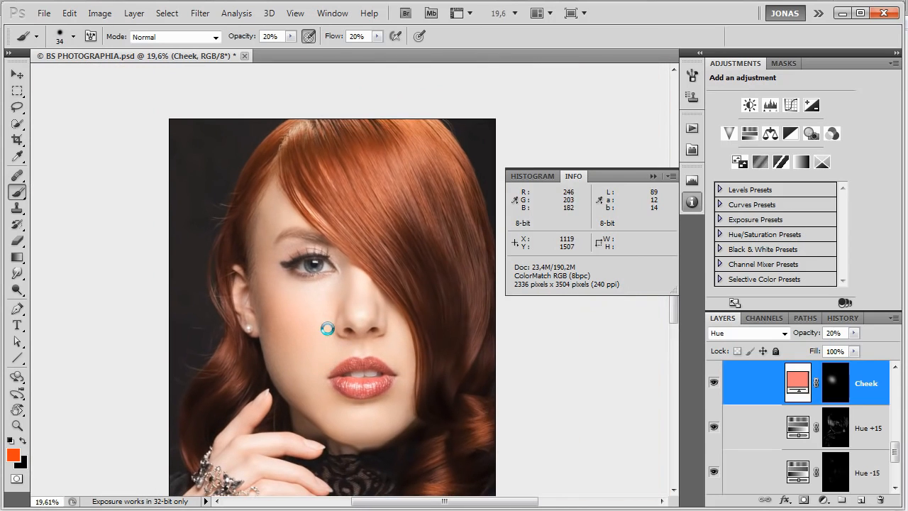
Collapse the inner and outer Color Correction groups and select the outer one.
{"action": "scroll", "coordinate": [781, 424], "scroll_direction": "up", "scroll_amount": 3}
{"action": "left_click", "coordinate": [769, 417]}
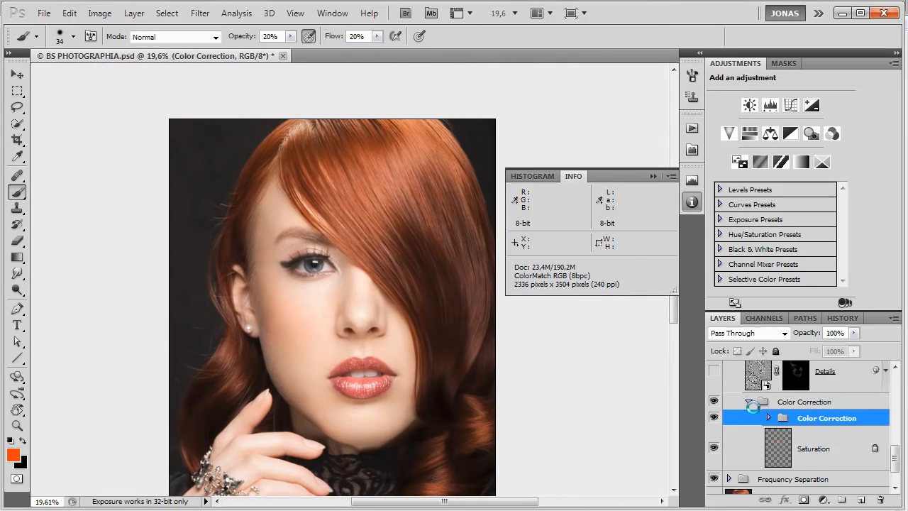
{"action": "left_click", "coordinate": [748, 401]}
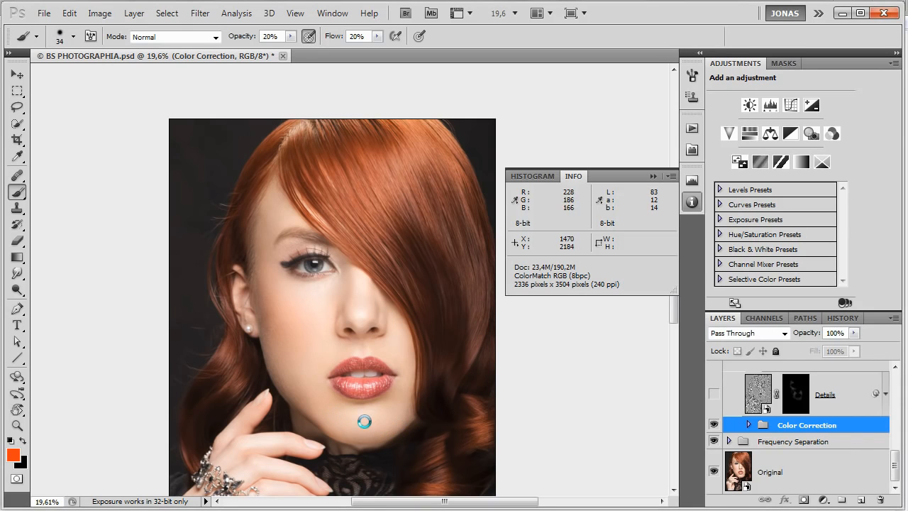
{"action": "scroll", "coordinate": [357, 423], "scroll_direction": "up", "scroll_amount": 4}
{"action": "scroll", "coordinate": [344, 426], "scroll_direction": "up", "scroll_amount": 2}
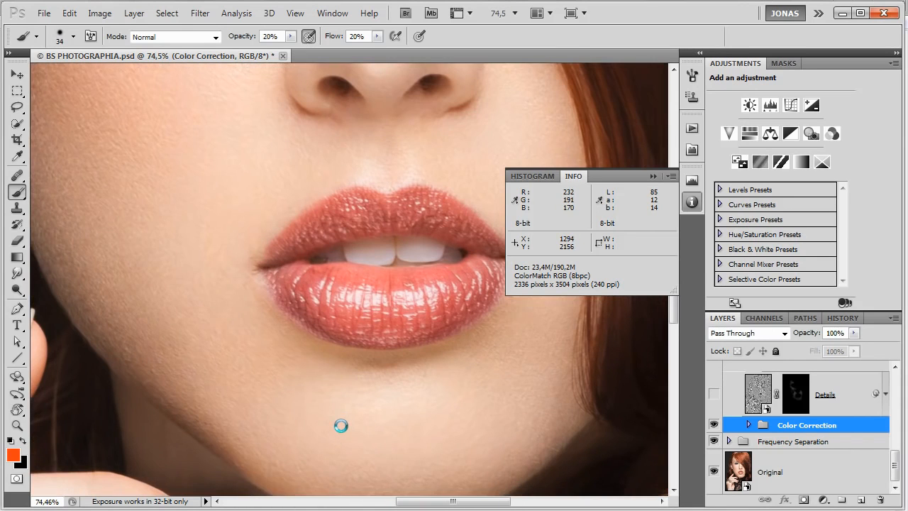
{"action": "scroll", "coordinate": [302, 353], "scroll_direction": "up", "scroll_amount": 1}
{"action": "left_click_drag", "start_coordinate": [302, 353], "coordinate": [391, 385]}
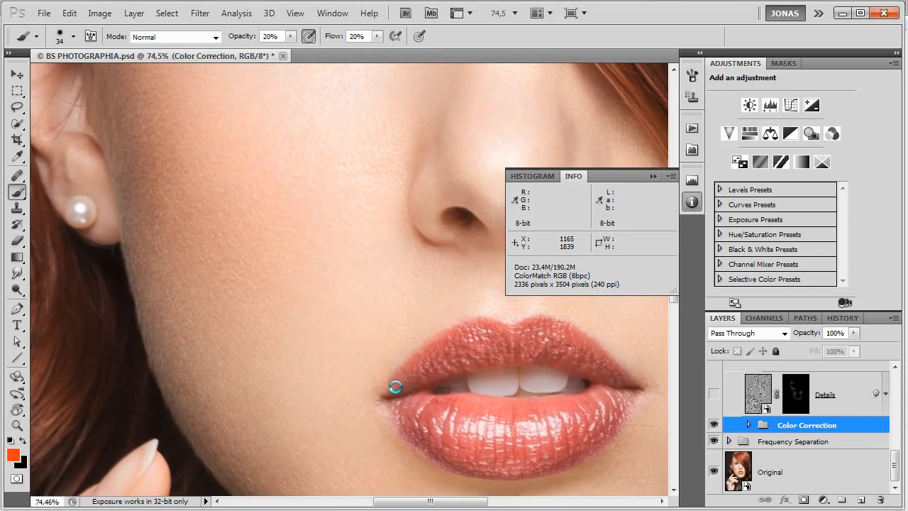
{"action": "left_click", "coordinate": [842, 399]}
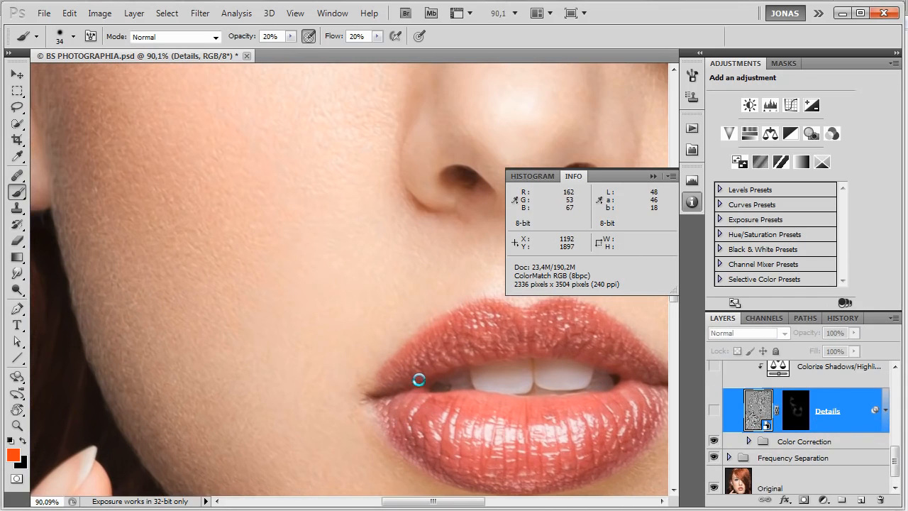
{"action": "scroll", "coordinate": [418, 377], "scroll_direction": "down", "scroll_amount": 1}
{"action": "left_click", "coordinate": [848, 441]}
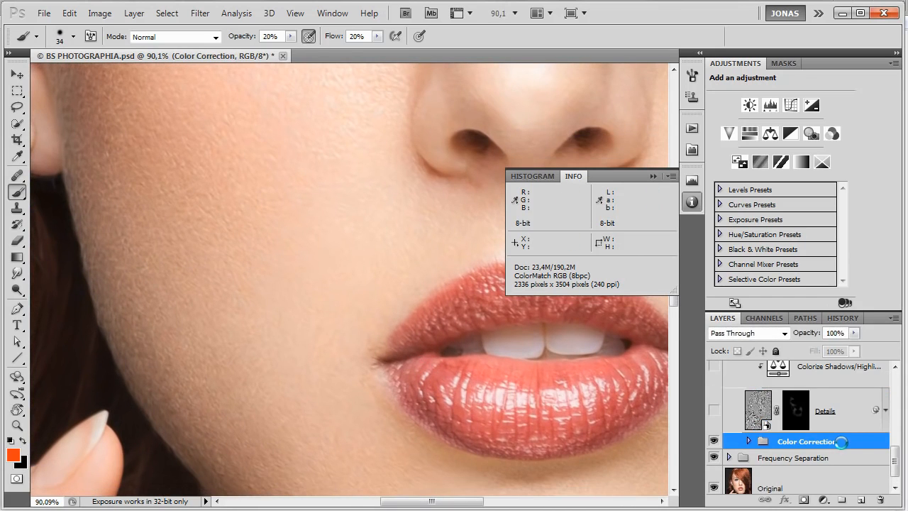
Create a merged copy of the image above the Color Correction group as a smart object layer named Details.
{"action": "left_click", "coordinate": [135, 14]}
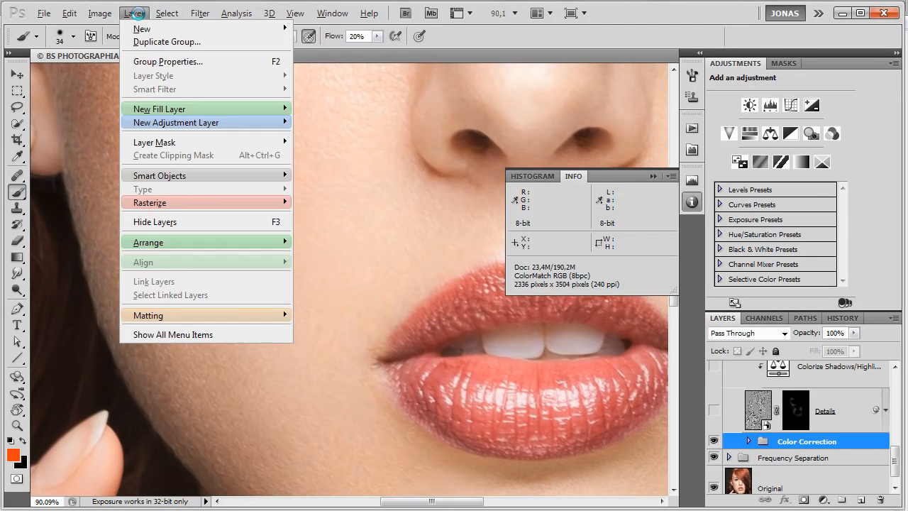
{"action": "left_click", "coordinate": [178, 330]}
{"action": "left_click", "coordinate": [134, 13]}
{"action": "left_click", "coordinate": [135, 13]}
{"action": "left_click", "coordinate": [135, 13]}
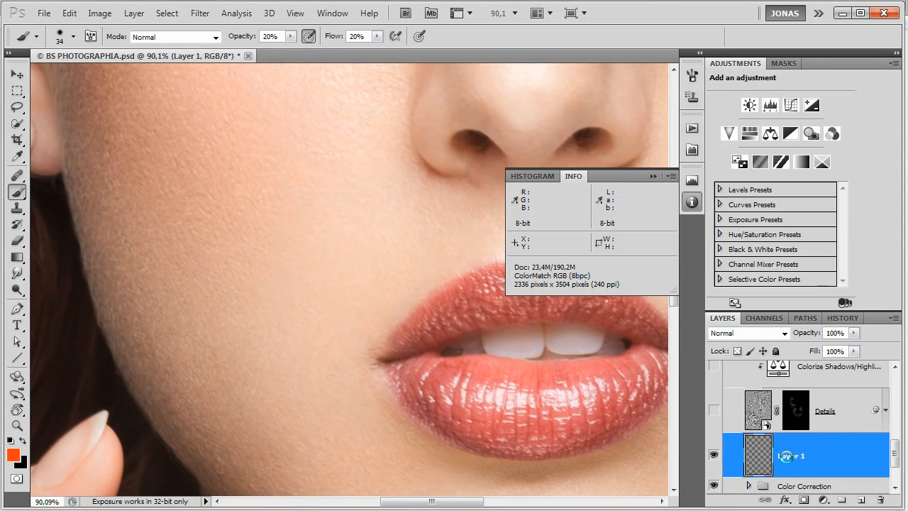
{"action": "double_click", "coordinate": [790, 457]}
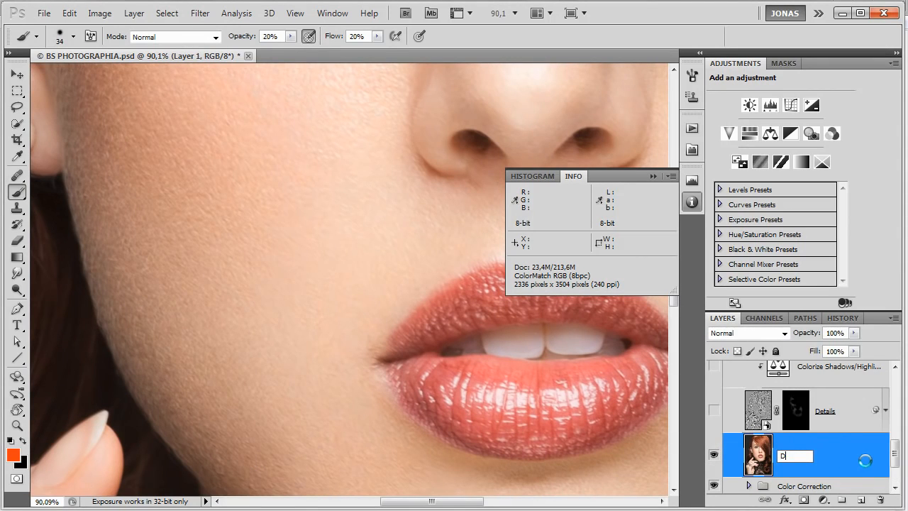
{"action": "key", "text": "Return"}
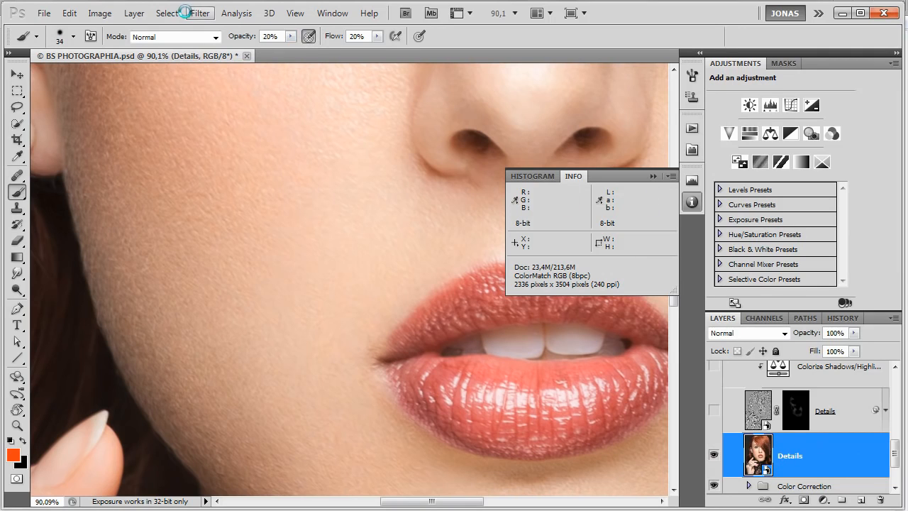
Apply a High Pass filter with a 3.5 pixel radius to the Details smart object.
{"action": "left_click", "coordinate": [200, 12]}
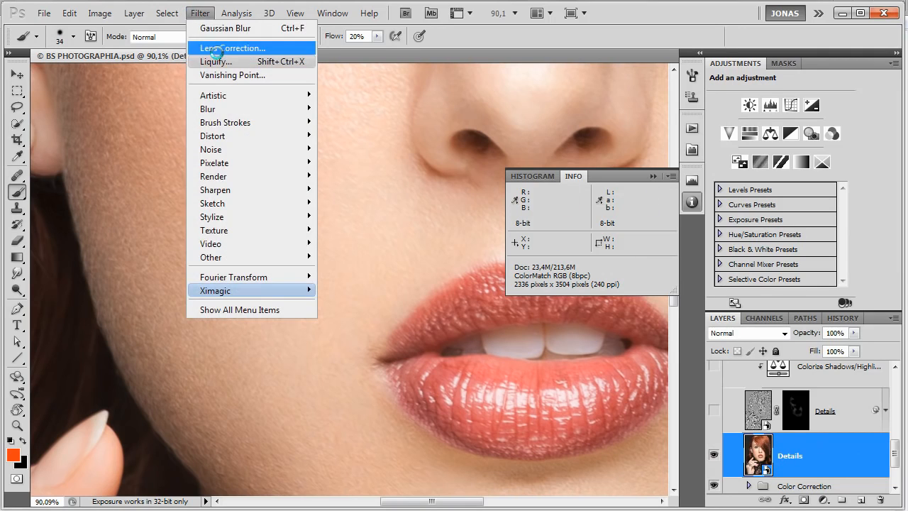
{"action": "left_click", "coordinate": [811, 457]}
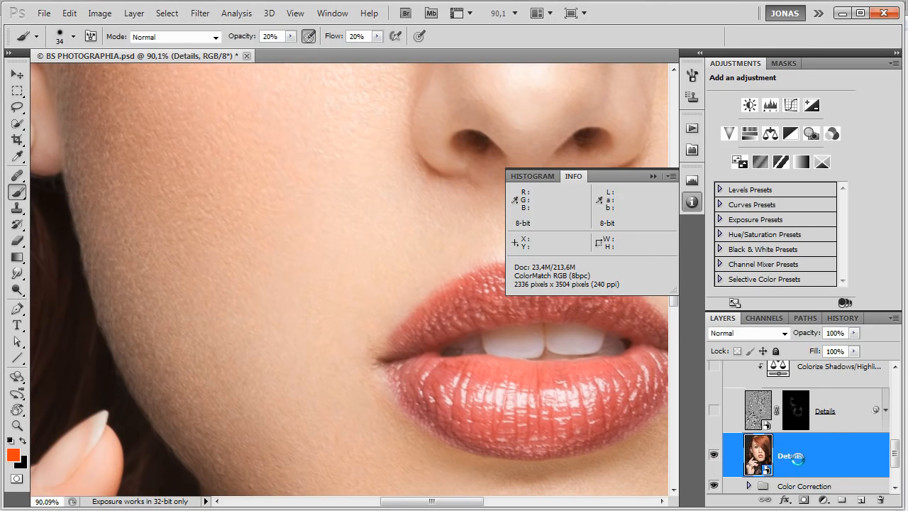
{"action": "left_click", "coordinate": [200, 12]}
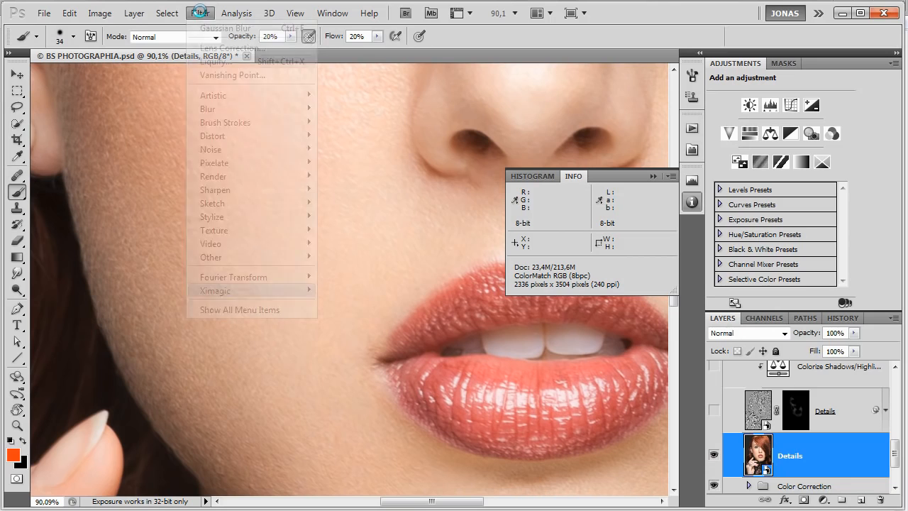
{"action": "mouse_move", "coordinate": [246, 254]}
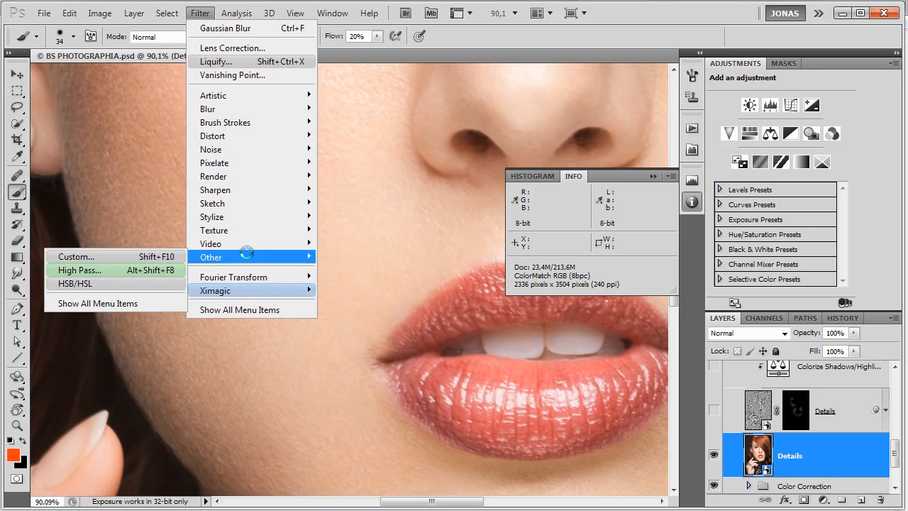
{"action": "left_click", "coordinate": [118, 269]}
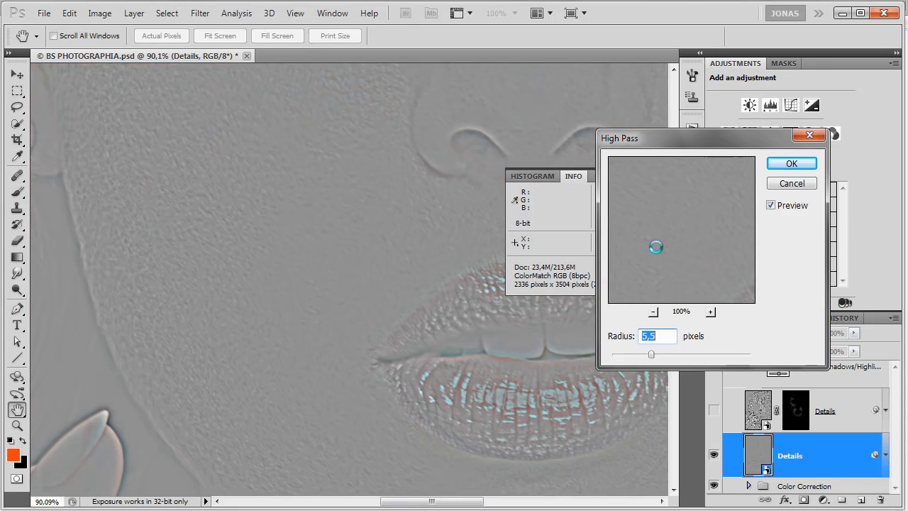
{"action": "mouse_move", "coordinate": [652, 351]}
{"action": "left_mouse_down"}
{"action": "mouse_move", "coordinate": [659, 350]}
{"action": "mouse_move", "coordinate": [635, 356]}
{"action": "left_mouse_up"}
{"action": "left_click_drag", "start_coordinate": [719, 277], "coordinate": [670, 301]}
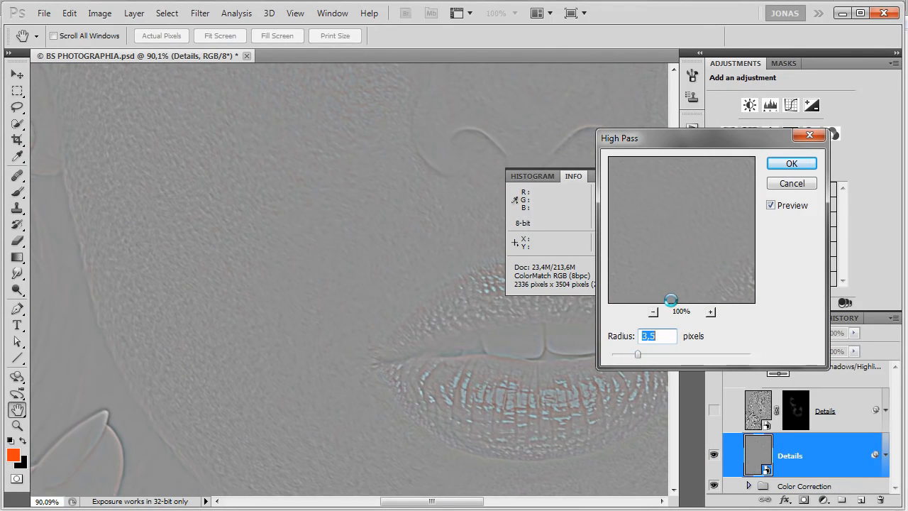
{"action": "left_click", "coordinate": [792, 163]}
{"action": "key", "text": "b"}
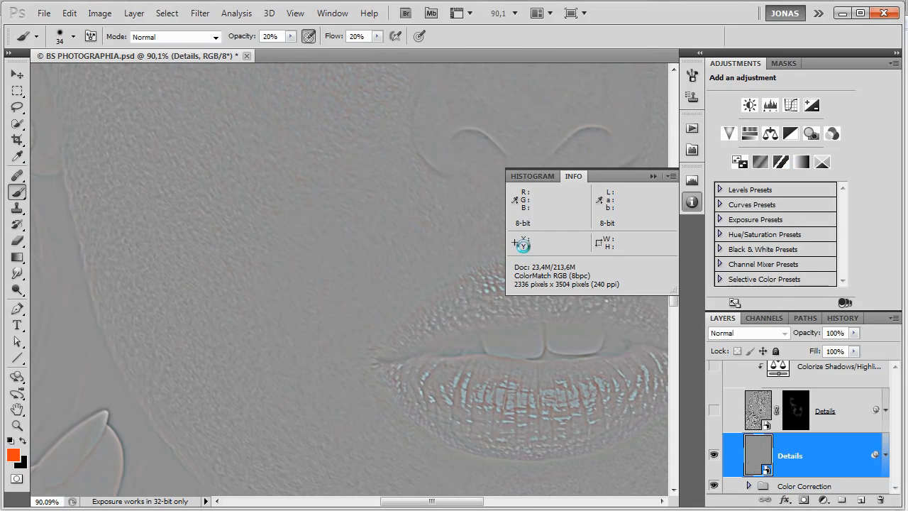
Apply a Gaussian Blur with a 0.5 pixel radius to the Details smart object.
{"action": "scroll", "coordinate": [310, 289], "scroll_direction": "up", "scroll_amount": 5}
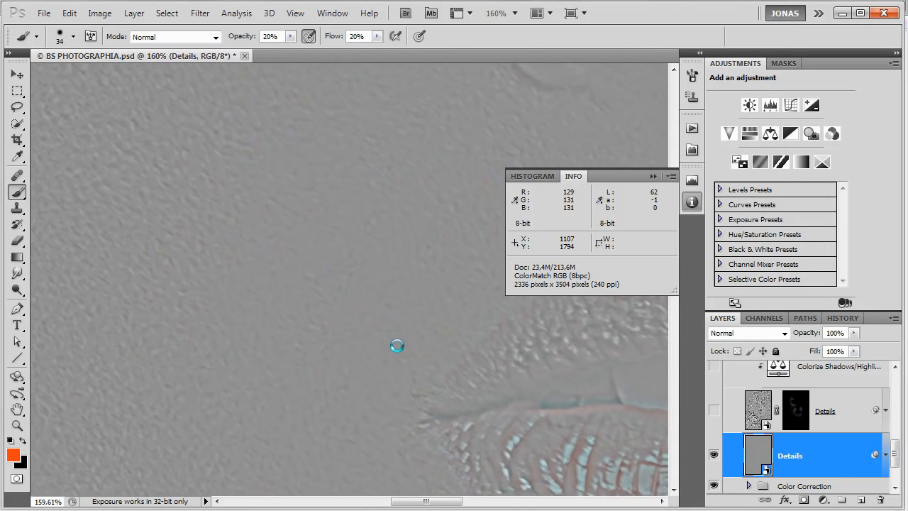
{"action": "left_click_drag", "start_coordinate": [448, 328], "coordinate": [440, 330]}
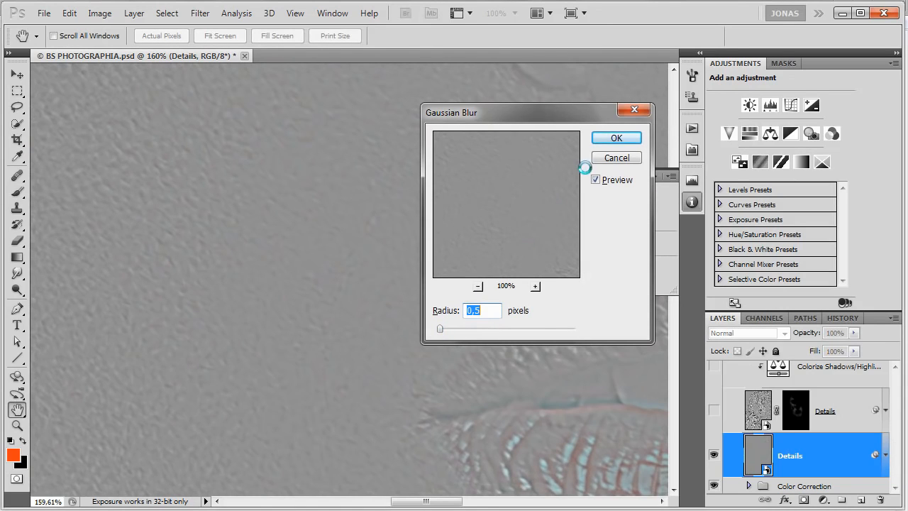
{"action": "left_click", "coordinate": [619, 135]}
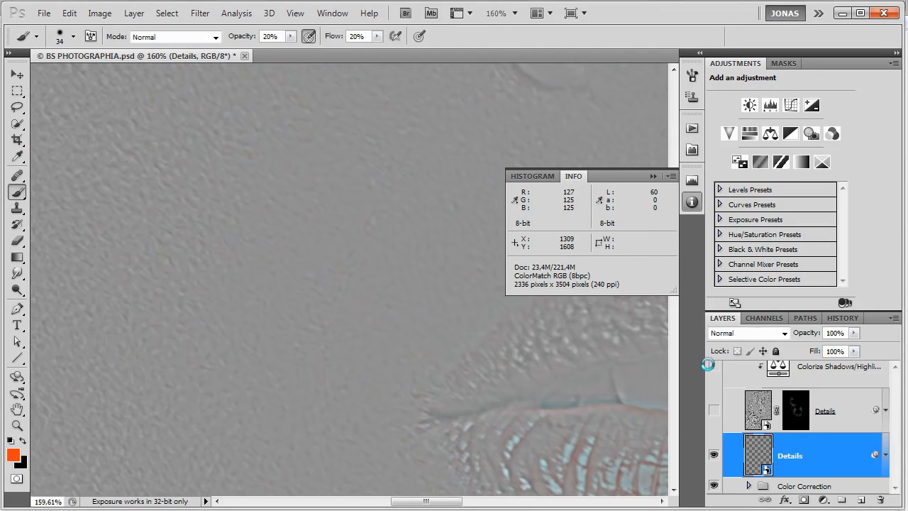
Add a Levels adjustment clipped to the Details smart object and name it Contrast.
{"action": "scroll", "coordinate": [797, 422], "scroll_direction": "down", "scroll_amount": 1}
{"action": "left_click", "coordinate": [770, 105]}
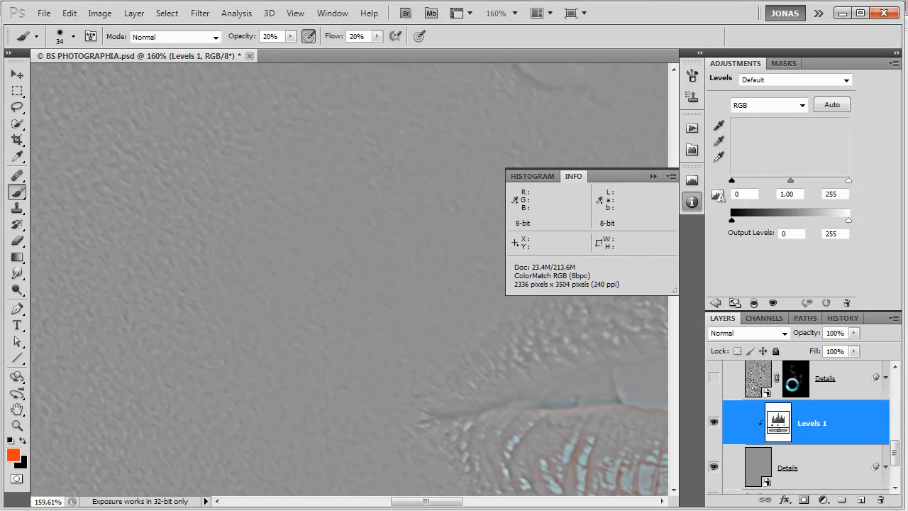
{"action": "double_click", "coordinate": [806, 426]}
{"action": "type", "text": "Contrast"}
{"action": "key", "text": "Return"}
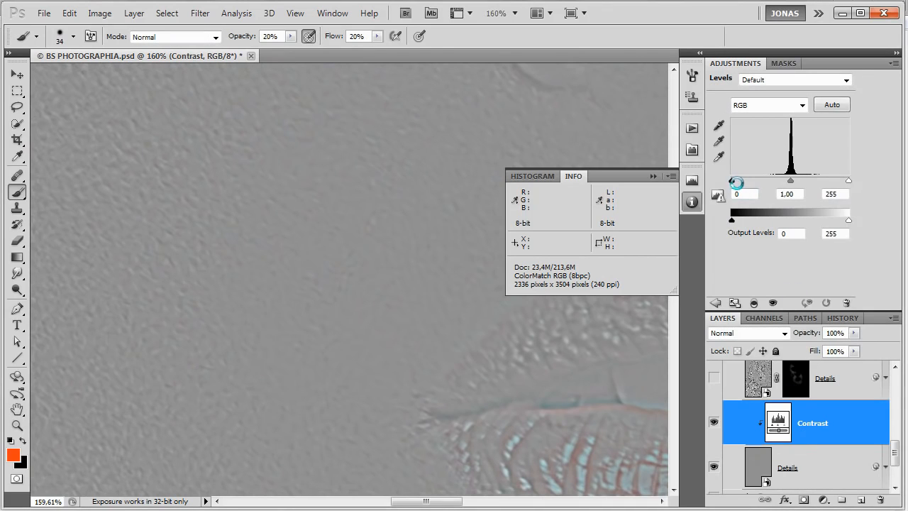
Set the Contrast layer's input levels to 115 for black and 145 for white.
{"action": "left_click_drag", "start_coordinate": [734, 180], "coordinate": [783, 183]}
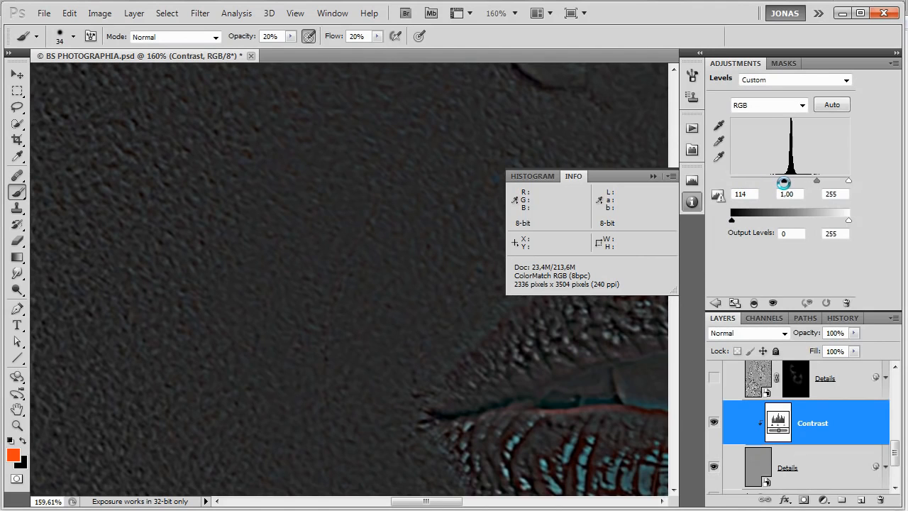
{"action": "key", "text": "Down"}
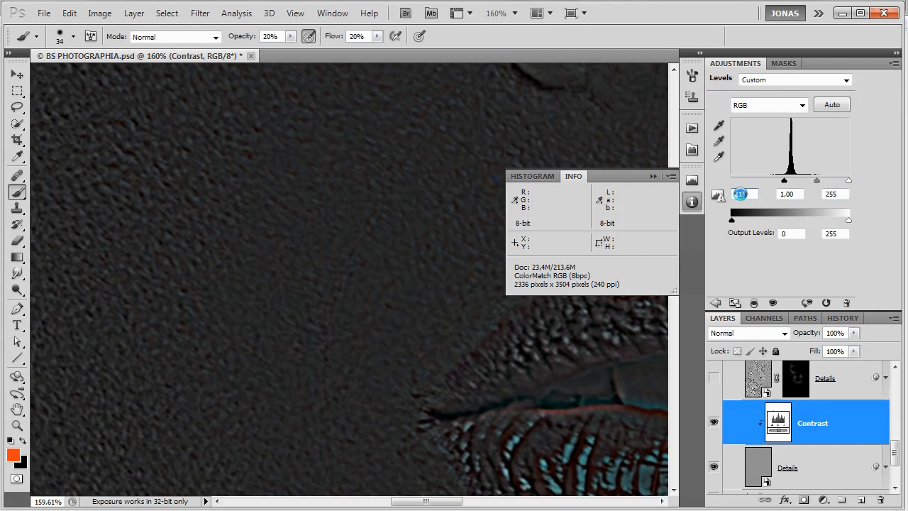
{"action": "left_click", "coordinate": [829, 195]}
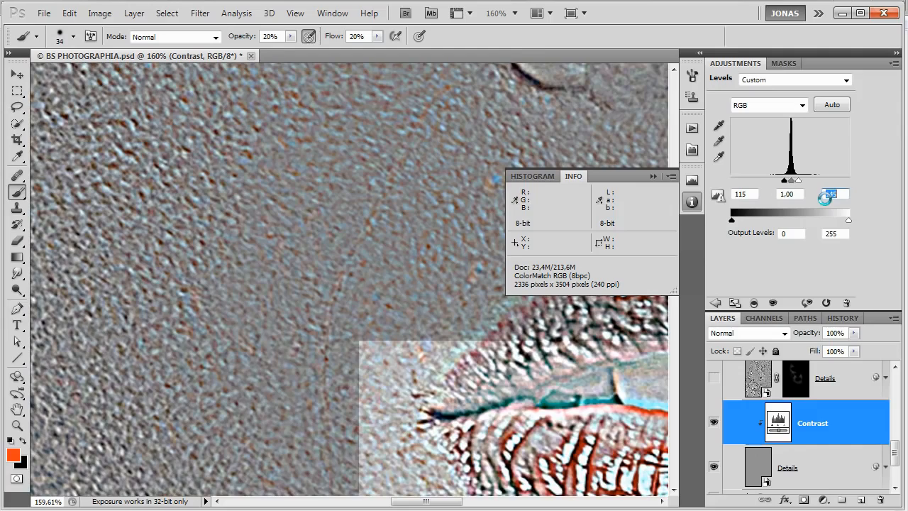
{"action": "key", "text": "Return"}
Examine the contrast-boosted detail texture across the whole face and up close on the cheek.
{"action": "scroll", "coordinate": [385, 295], "scroll_direction": "down", "scroll_amount": 2}
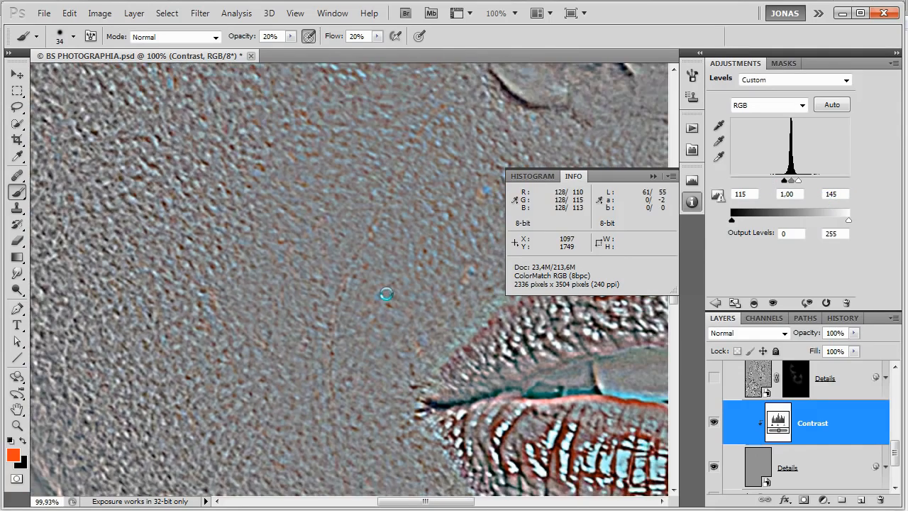
{"action": "scroll", "coordinate": [497, 310], "scroll_direction": "down", "scroll_amount": 1}
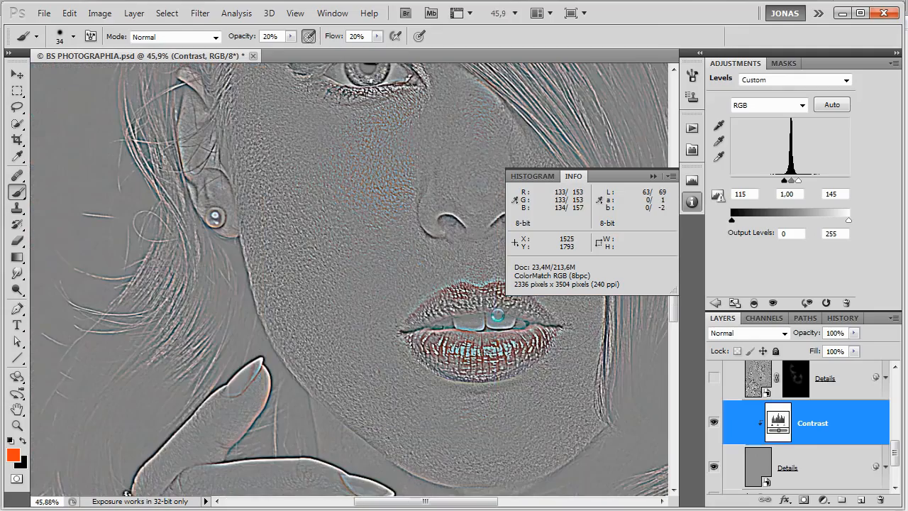
{"action": "scroll", "coordinate": [475, 314], "scroll_direction": "down", "scroll_amount": 1}
{"action": "scroll", "coordinate": [475, 314], "scroll_direction": "down", "scroll_amount": 1}
{"action": "scroll", "coordinate": [450, 315], "scroll_direction": "up", "scroll_amount": 3}
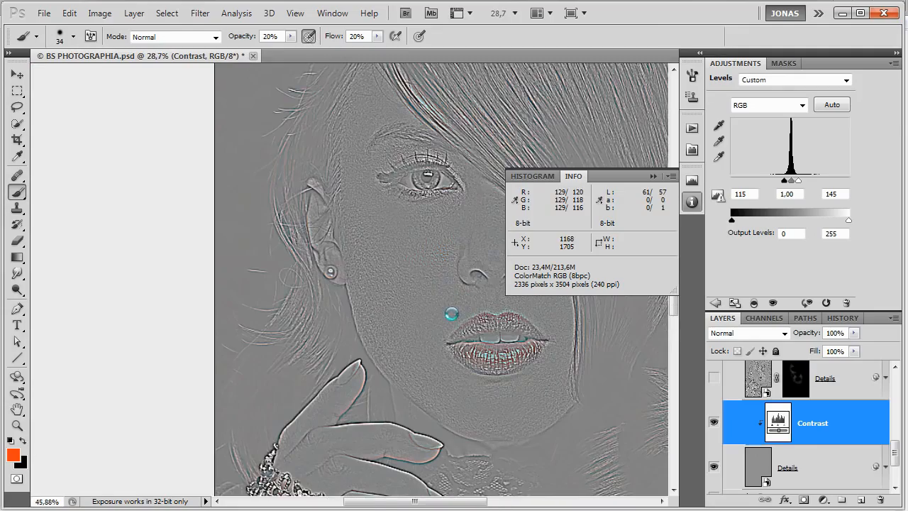
{"action": "scroll", "coordinate": [409, 385], "scroll_direction": "up", "scroll_amount": 2}
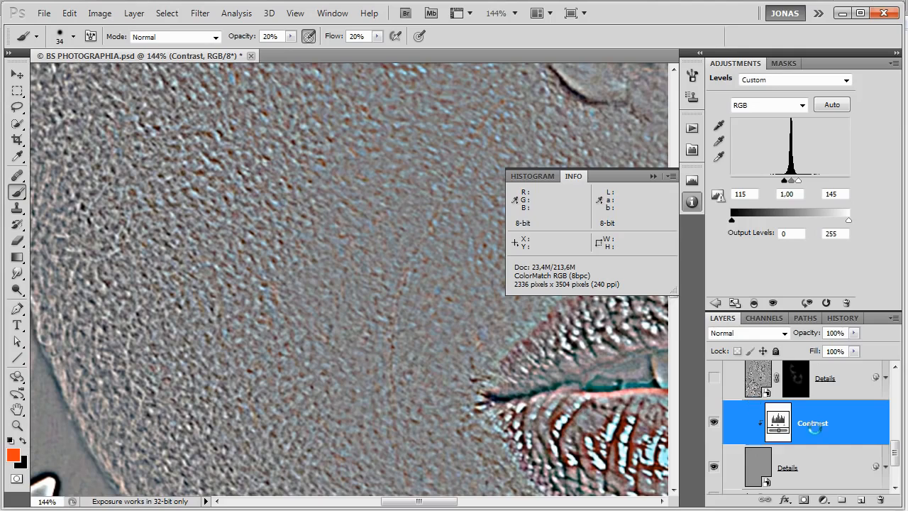
Add a clipped Hue/Saturation adjustment named Desaturate above the Contrast layer and set its saturation to -100.
{"action": "scroll", "coordinate": [802, 449], "scroll_direction": "up", "scroll_amount": 1}
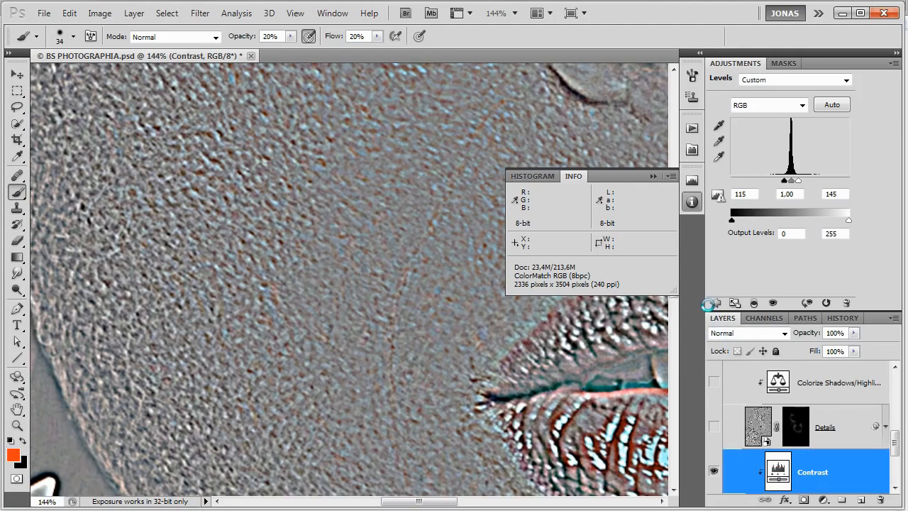
{"action": "left_click", "coordinate": [709, 303]}
{"action": "left_click", "coordinate": [754, 136]}
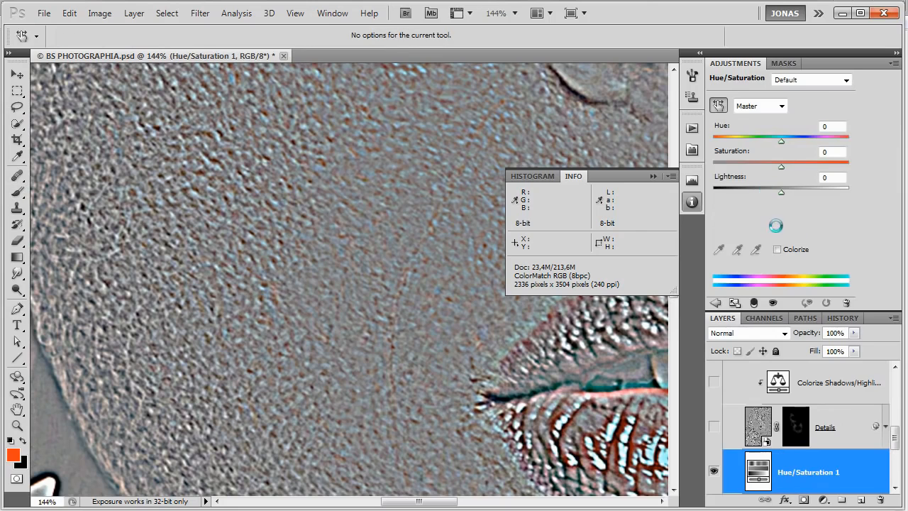
{"action": "key", "text": "ctrl+alt+g"}
{"action": "scroll", "coordinate": [837, 454], "scroll_direction": "down", "scroll_amount": 1}
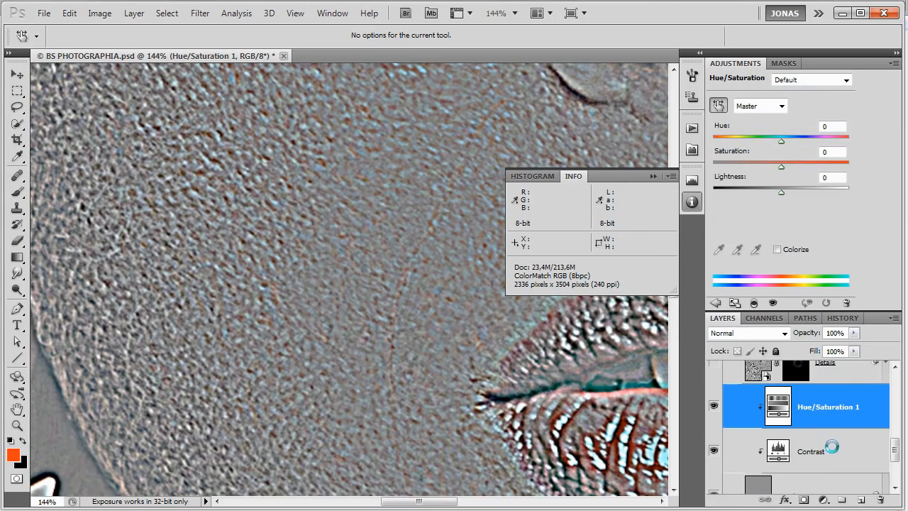
{"action": "scroll", "coordinate": [443, 350], "scroll_direction": "up", "scroll_amount": 1}
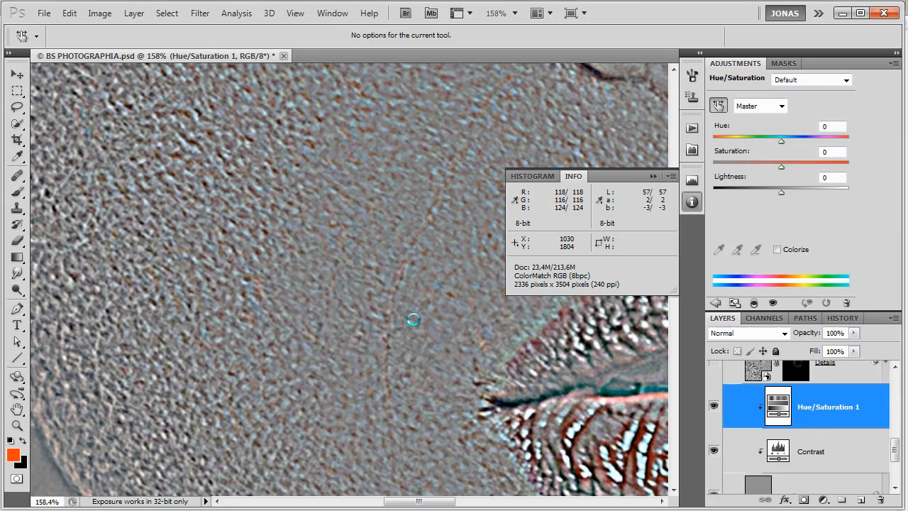
{"action": "key", "text": "F2"}
{"action": "type", "text": "Des"}
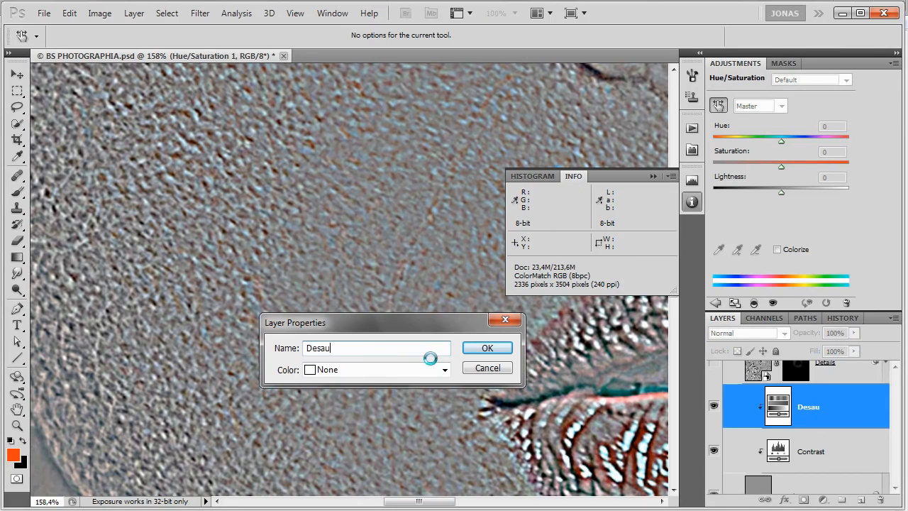
{"action": "type", "text": "aturate"}
{"action": "key", "text": "Return"}
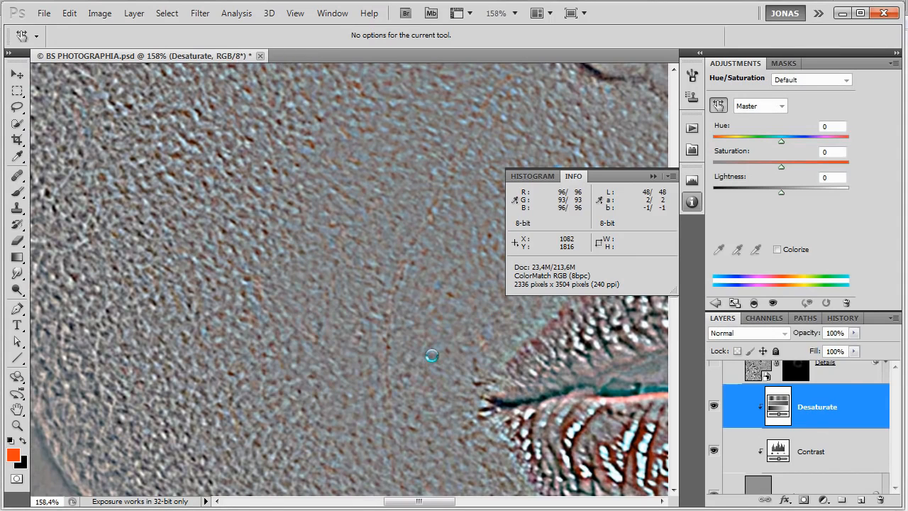
{"action": "left_click_drag", "start_coordinate": [781, 166], "coordinate": [690, 168]}
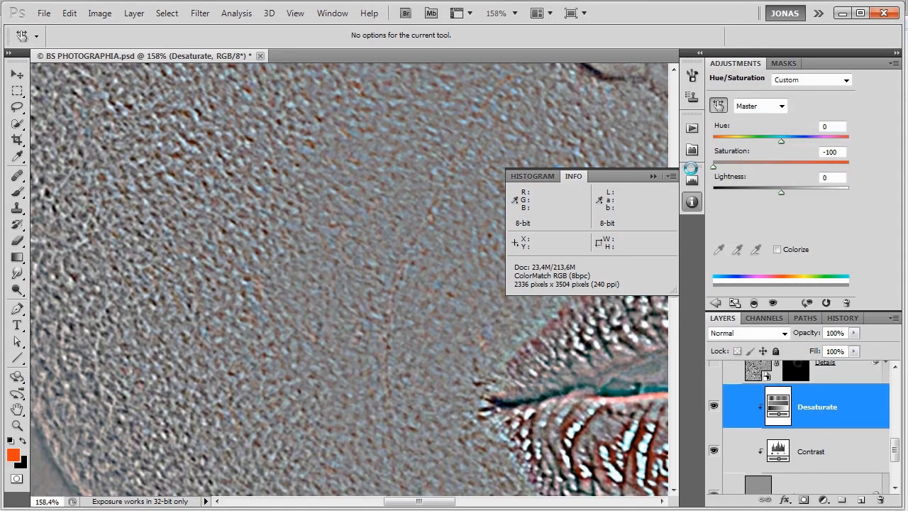
Add a clipped Color Balance adjustment above the Desaturate layer and name it Tone.
{"action": "scroll", "coordinate": [811, 407], "scroll_direction": "up", "scroll_amount": 3}
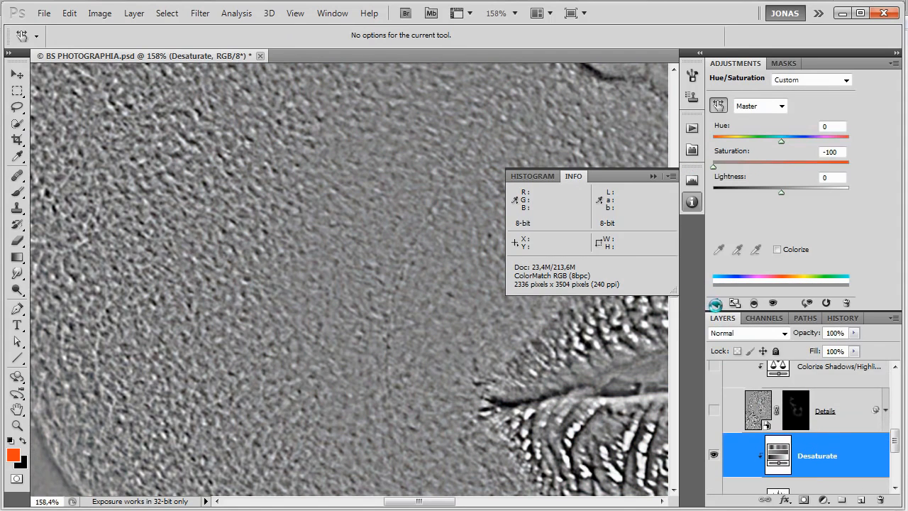
{"action": "left_click", "coordinate": [715, 303]}
{"action": "key", "text": "b"}
{"action": "left_click", "coordinate": [772, 133]}
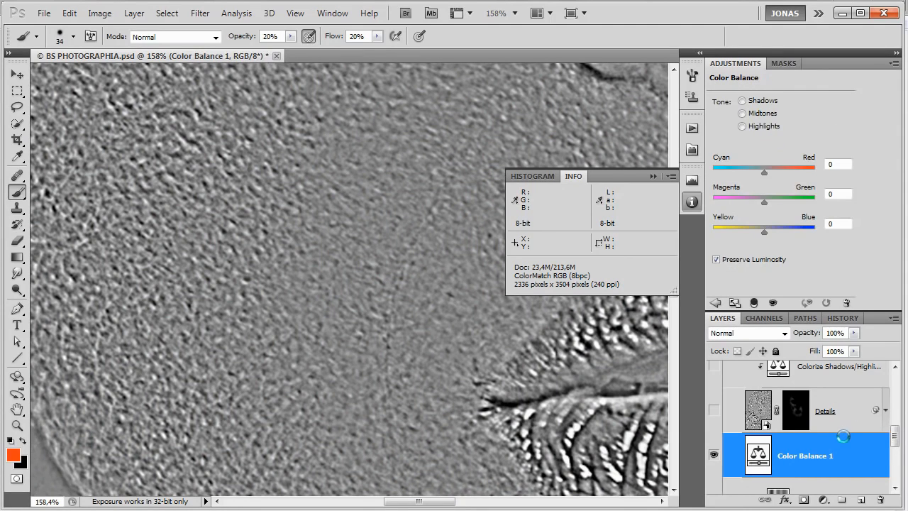
{"action": "double_click", "coordinate": [833, 432]}
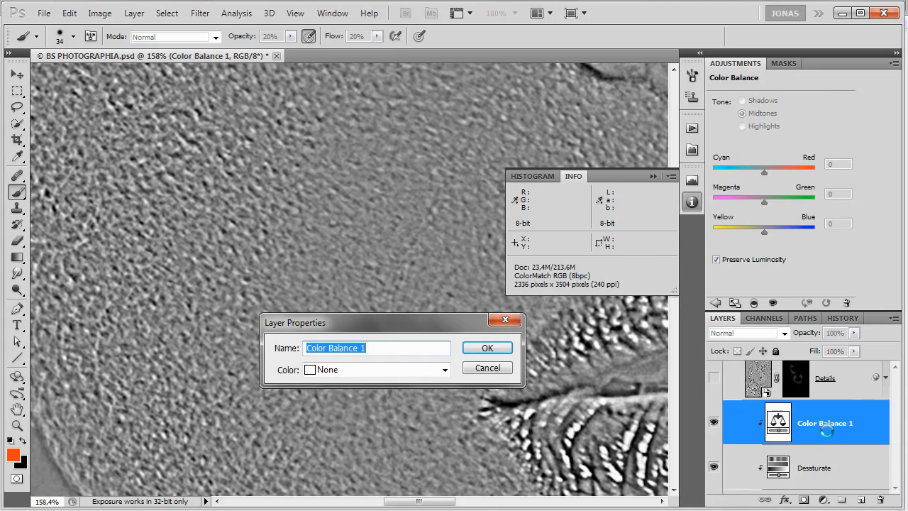
{"action": "type", "text": "Tone"}
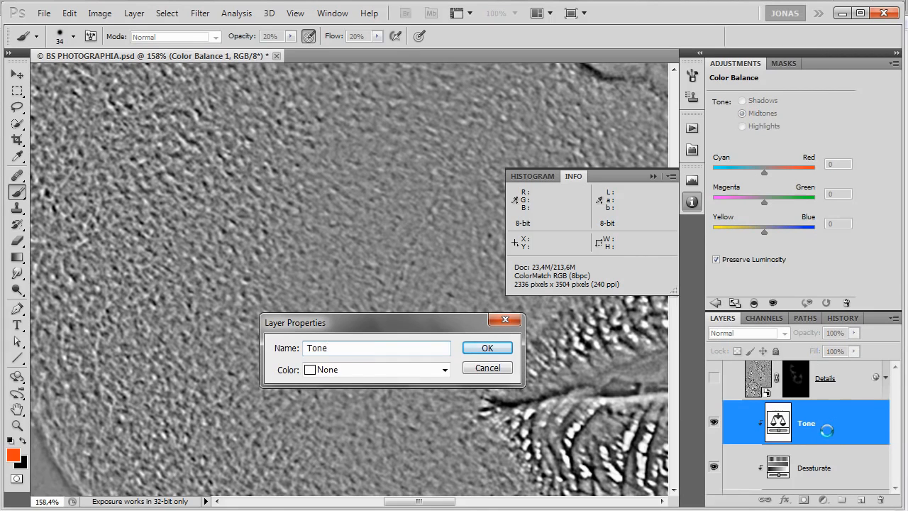
{"action": "key", "text": "Return"}
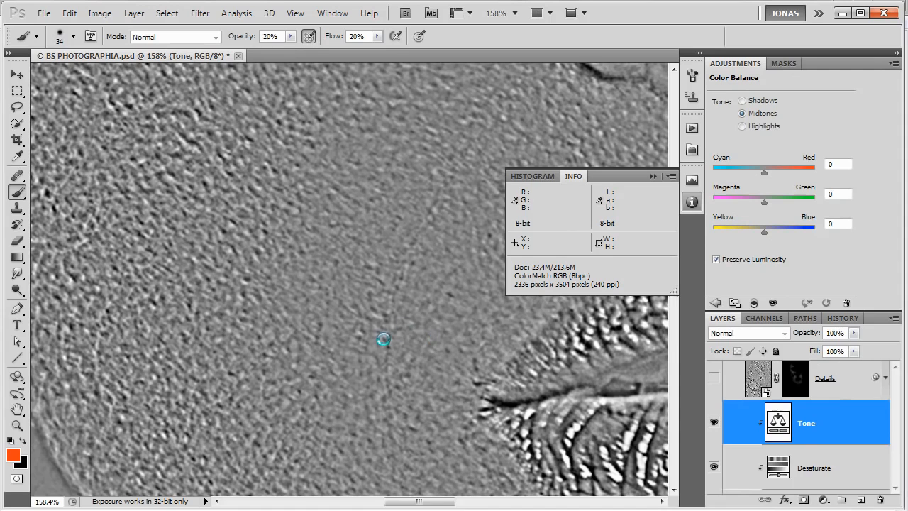
Balance the Tone layer's shadows to Cyan/Red -5 and Yellow/Blue +5, and its highlights to Cyan/Red +5 and Yellow/Blue -5.
{"action": "scroll", "coordinate": [397, 351], "scroll_direction": "up", "scroll_amount": 8}
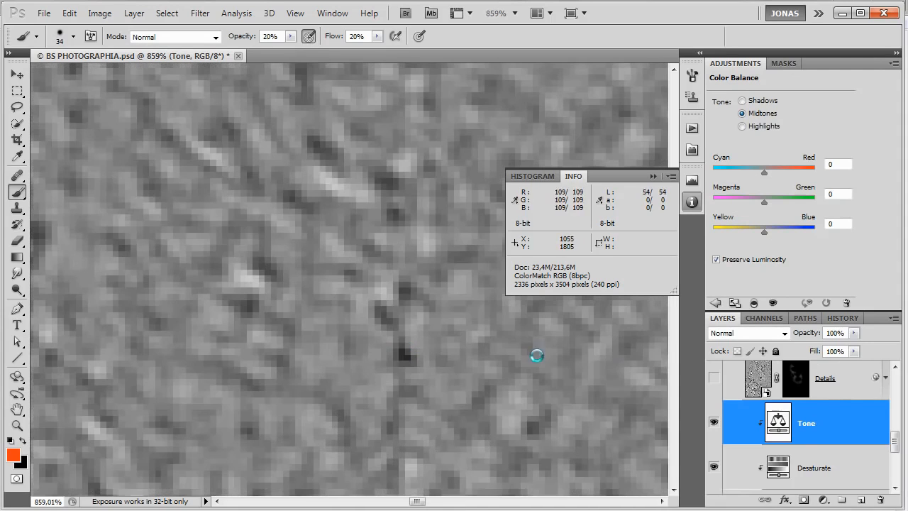
{"action": "left_click", "coordinate": [763, 100]}
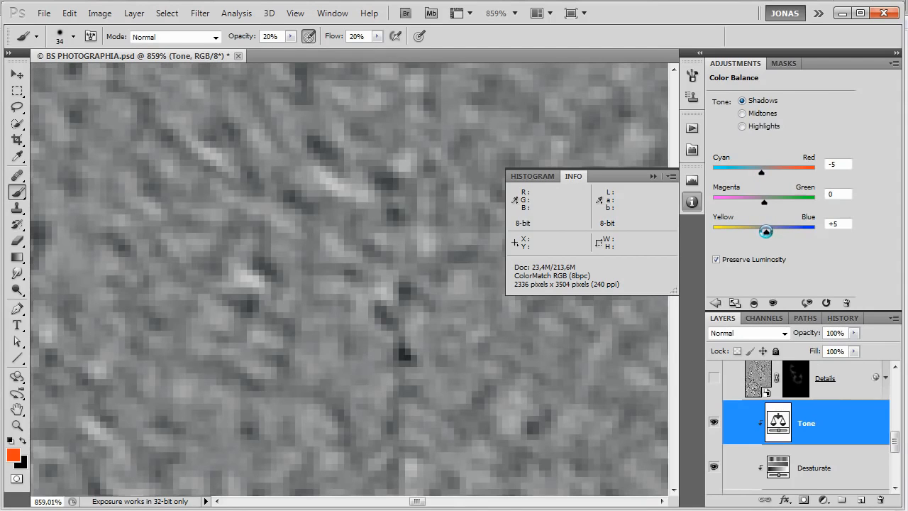
{"action": "left_click", "coordinate": [761, 126]}
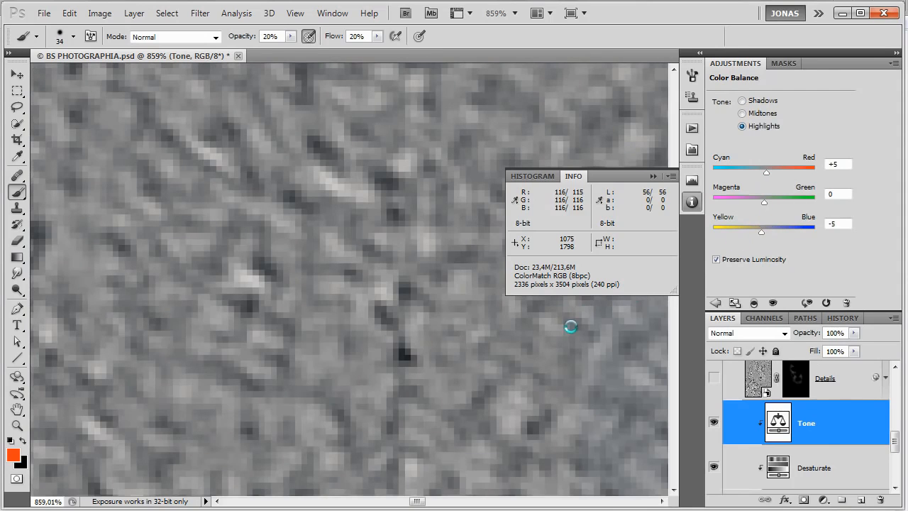
{"action": "scroll", "coordinate": [521, 351], "scroll_direction": "down", "scroll_amount": 2}
{"action": "scroll", "coordinate": [520, 351], "scroll_direction": "down", "scroll_amount": 10}
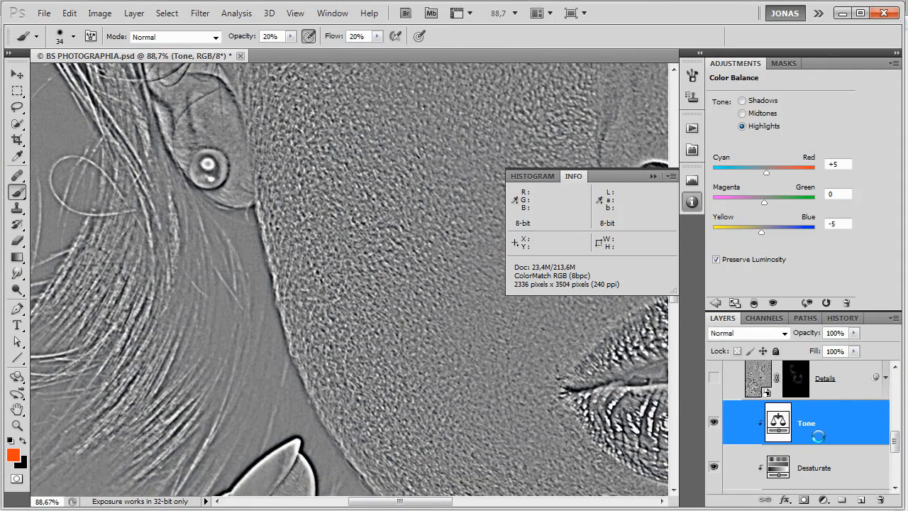
Set the Details smart object's blend mode to Soft Light and hide it behind a black layer mask.
{"action": "scroll", "coordinate": [819, 437], "scroll_direction": "down", "scroll_amount": 5}
{"action": "left_click", "coordinate": [810, 418]}
{"action": "scroll", "coordinate": [819, 421], "scroll_direction": "up", "scroll_amount": 2}
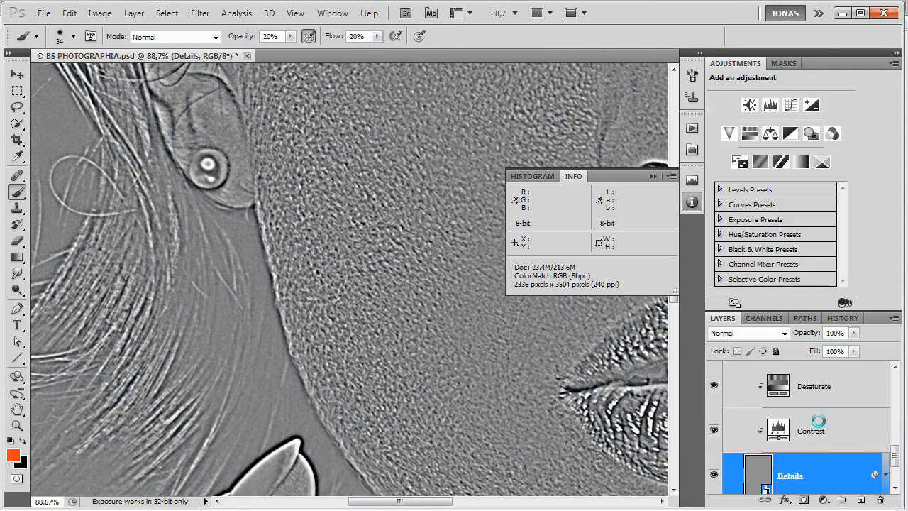
{"action": "key", "text": "v"}
{"action": "scroll", "coordinate": [823, 455], "scroll_direction": "down", "scroll_amount": 1}
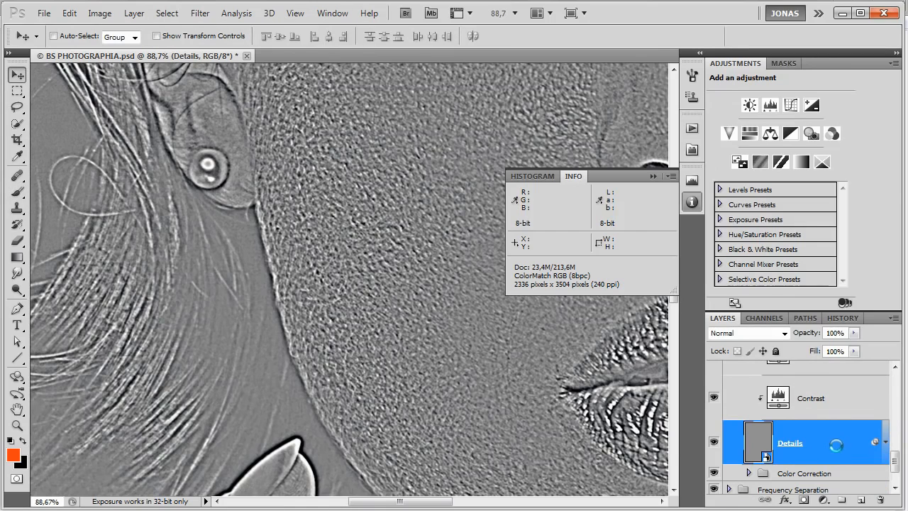
{"action": "left_click", "coordinate": [767, 332]}
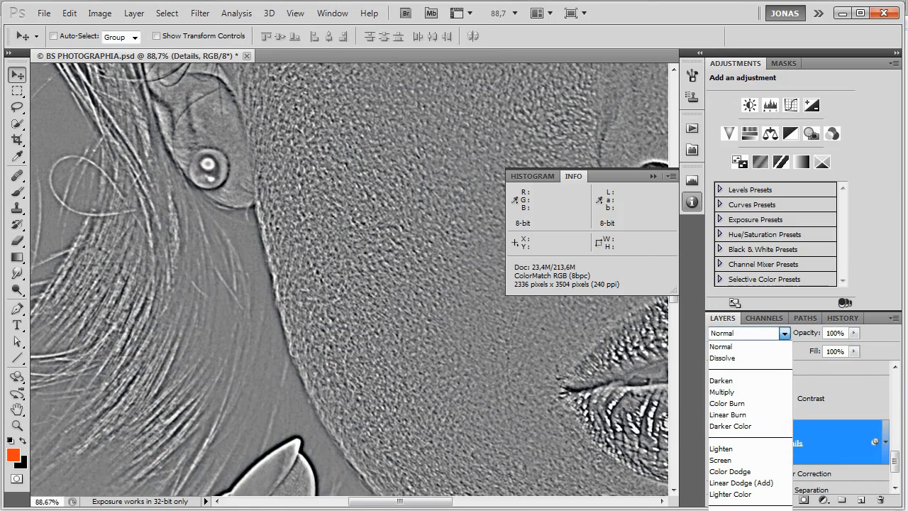
{"action": "left_click", "coordinate": [728, 510]}
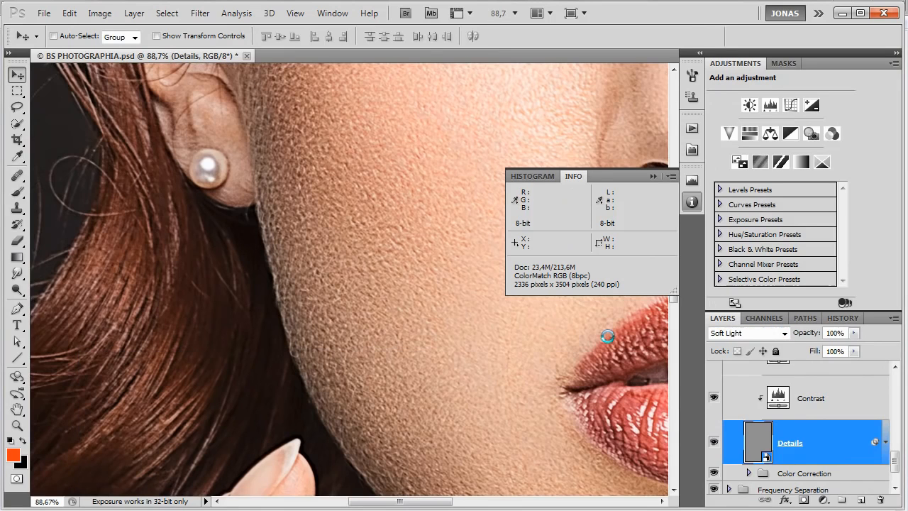
{"action": "left_click_drag", "start_coordinate": [574, 368], "coordinate": [492, 366]}
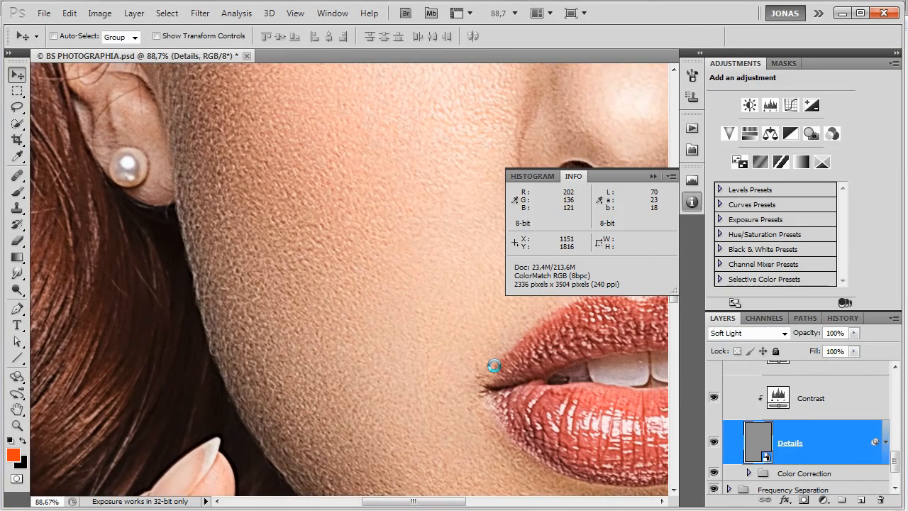
{"action": "left_click", "coordinate": [804, 499], "text": "alt"}
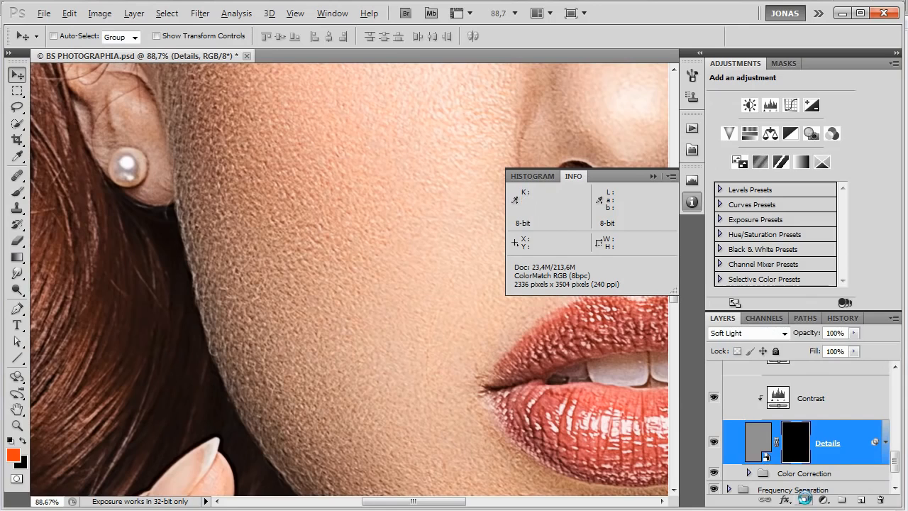
Paint white on the Details mask over the cheek beside the mouth with a 64 px brush at 20% opacity.
{"action": "scroll", "coordinate": [459, 356], "scroll_direction": "up", "scroll_amount": 2}
{"action": "key", "text": "b"}
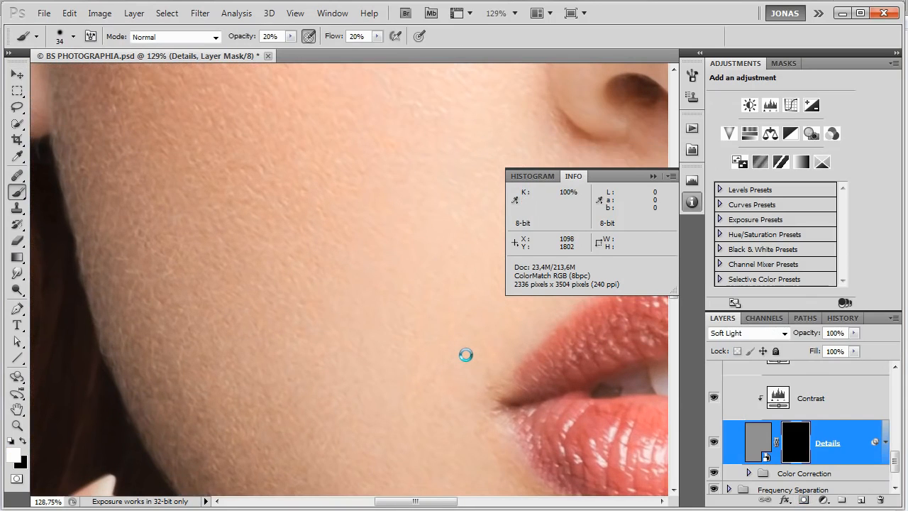
{"action": "mouse_move", "coordinate": [390, 385]}
{"action": "left_mouse_down", "text": "alt"}
{"action": "mouse_move", "coordinate": [402, 390]}
{"action": "mouse_move", "coordinate": [392, 415]}
{"action": "mouse_move", "coordinate": [377, 409]}
{"action": "left_mouse_up", "text": "alt"}
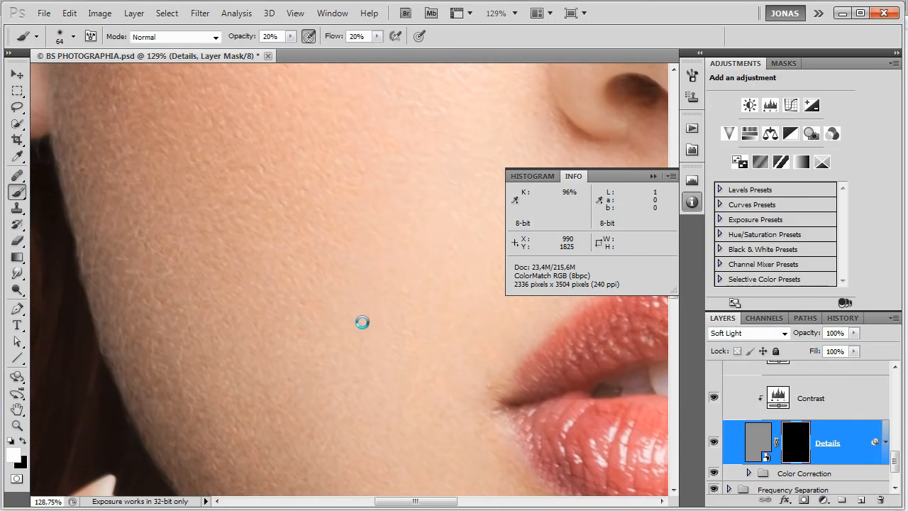
{"action": "mouse_move", "coordinate": [343, 335]}
{"action": "left_mouse_down"}
{"action": "mouse_move", "coordinate": [383, 374]}
{"action": "mouse_move", "coordinate": [376, 301]}
{"action": "mouse_move", "coordinate": [363, 302]}
{"action": "mouse_move", "coordinate": [395, 274]}
{"action": "left_mouse_up"}
{"action": "left_click_drag", "start_coordinate": [471, 347], "coordinate": [415, 330]}
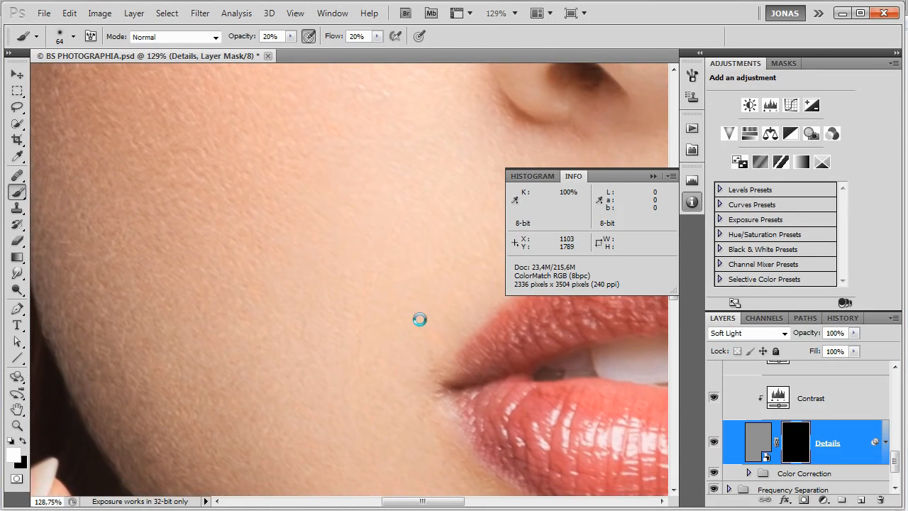
{"action": "mouse_move", "coordinate": [396, 376]}
{"action": "left_mouse_down"}
{"action": "mouse_move", "coordinate": [456, 293]}
{"action": "mouse_move", "coordinate": [397, 374]}
{"action": "mouse_move", "coordinate": [414, 281]}
{"action": "mouse_move", "coordinate": [386, 329]}
{"action": "mouse_move", "coordinate": [401, 282]}
{"action": "mouse_move", "coordinate": [409, 322]}
{"action": "mouse_move", "coordinate": [399, 276]}
{"action": "mouse_move", "coordinate": [405, 246]}
{"action": "mouse_move", "coordinate": [390, 274]}
{"action": "mouse_move", "coordinate": [353, 221]}
{"action": "mouse_move", "coordinate": [318, 257]}
{"action": "mouse_move", "coordinate": [328, 187]}
{"action": "left_mouse_up"}
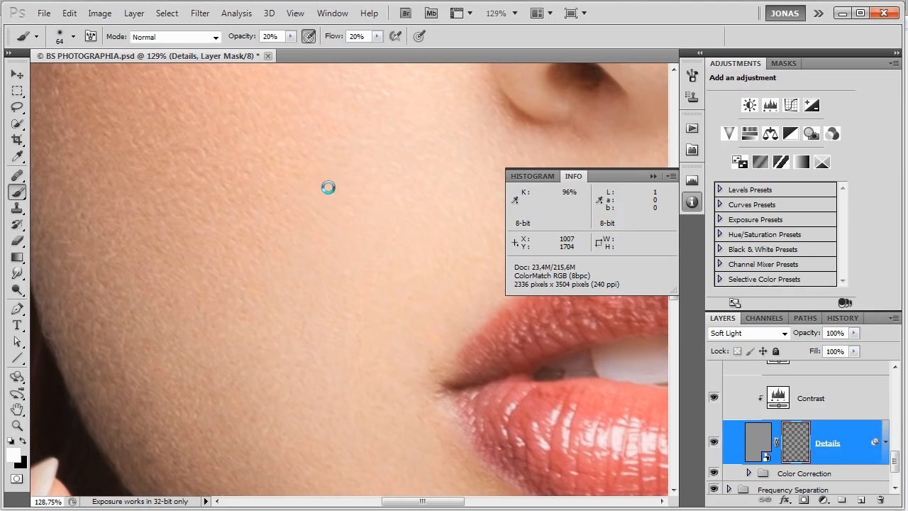
{"action": "left_click_drag", "start_coordinate": [290, 303], "coordinate": [319, 303]}
{"action": "left_click_drag", "start_coordinate": [349, 428], "coordinate": [336, 368]}
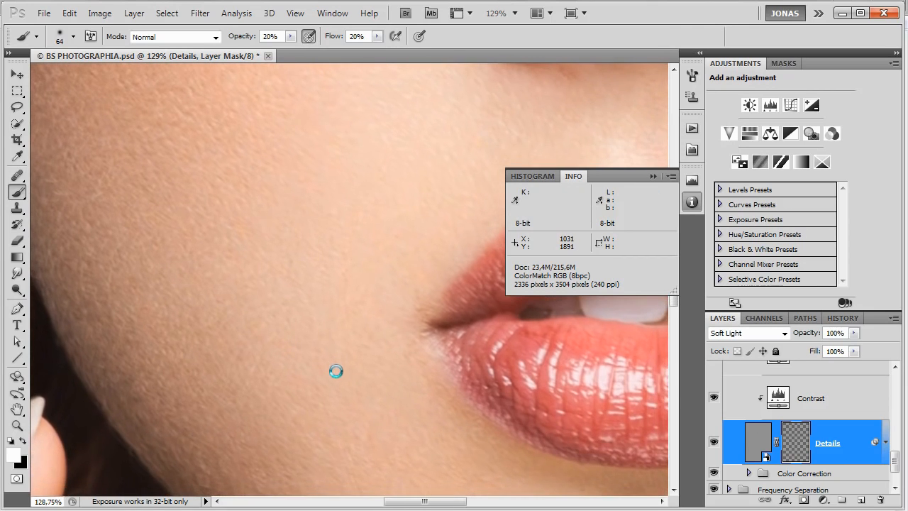
Reveal the texture on the lower cheek, above the upper lip and around the opposite mouth corner by painting the mask white.
{"action": "mouse_move", "coordinate": [441, 448]}
{"action": "left_mouse_down"}
{"action": "mouse_move", "coordinate": [377, 375]}
{"action": "mouse_move", "coordinate": [422, 415]}
{"action": "left_mouse_up"}
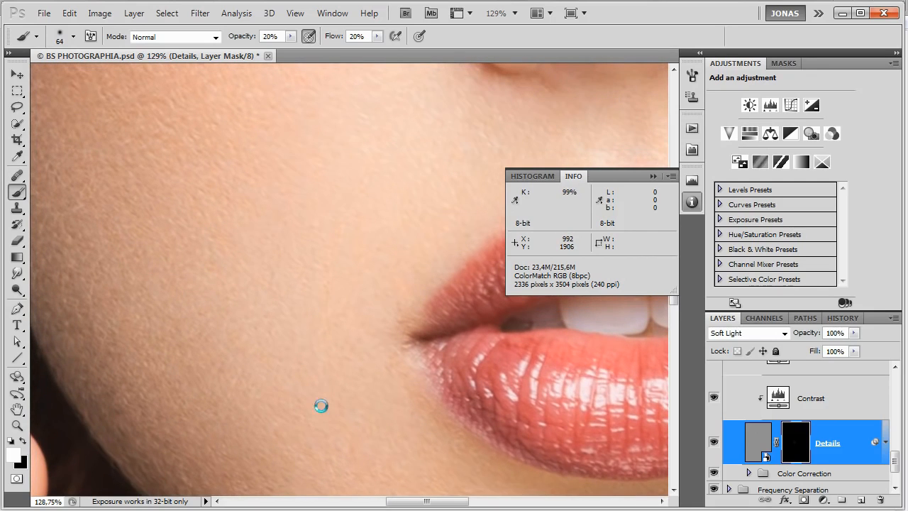
{"action": "left_click_drag", "start_coordinate": [442, 263], "coordinate": [396, 405]}
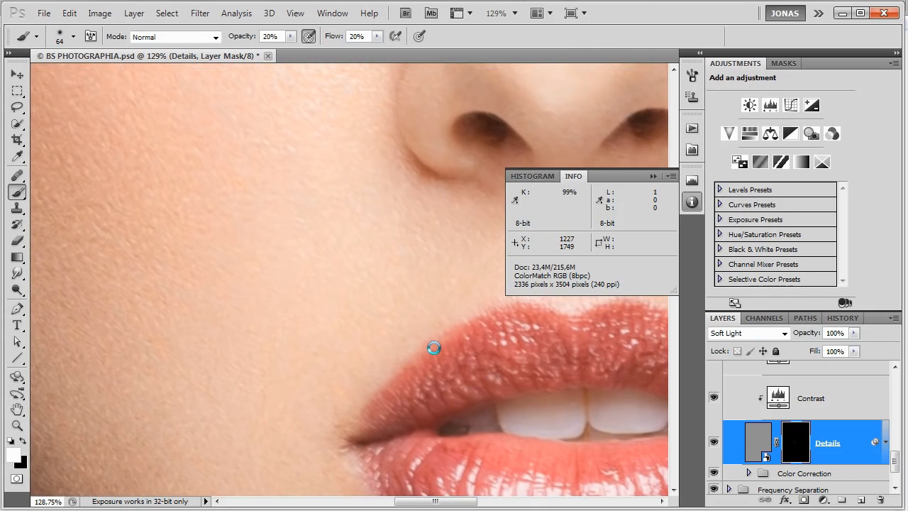
{"action": "left_click_drag", "start_coordinate": [431, 349], "coordinate": [440, 379]}
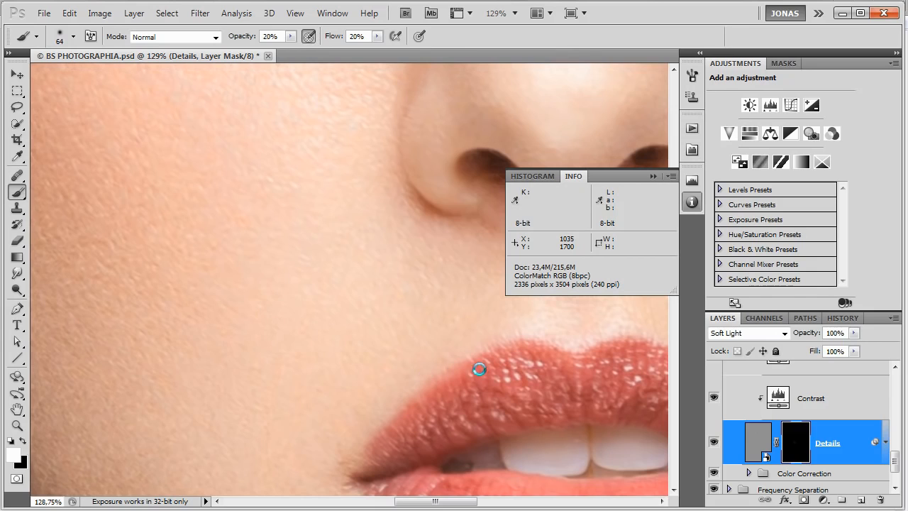
{"action": "left_click_drag", "start_coordinate": [479, 369], "coordinate": [333, 381]}
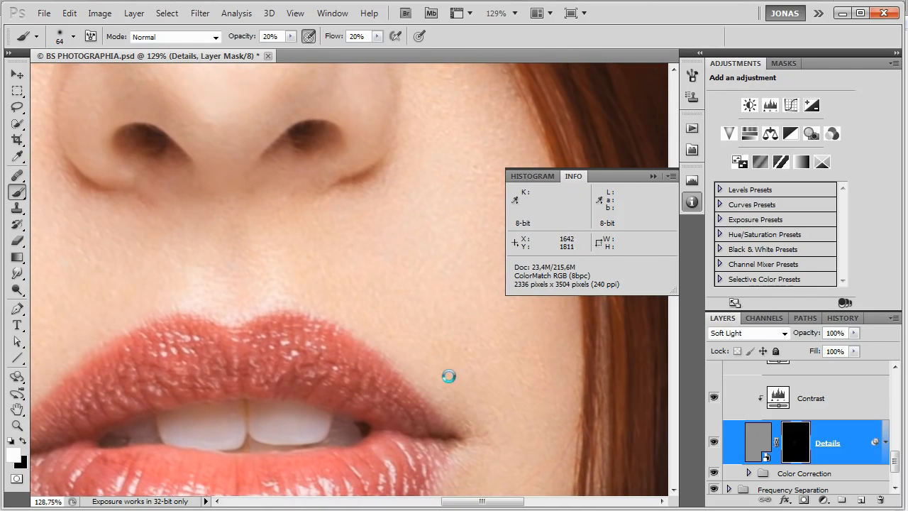
{"action": "left_click_drag", "start_coordinate": [449, 376], "coordinate": [399, 270]}
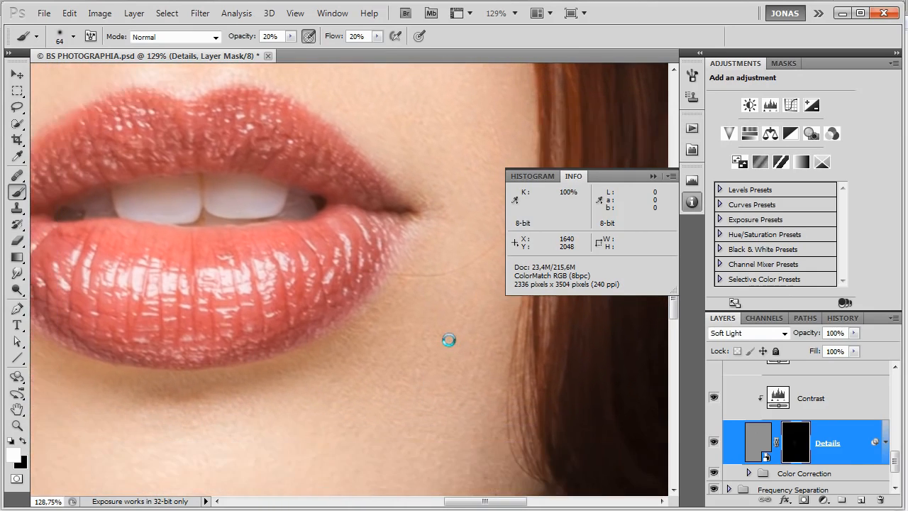
{"action": "left_click_drag", "start_coordinate": [449, 340], "coordinate": [463, 292]}
{"action": "left_click_drag", "start_coordinate": [468, 373], "coordinate": [533, 391]}
Enlarge the brush and paint the Details mask white around the outer eye corner and down the side of the face.
{"action": "left_click_drag", "start_coordinate": [394, 291], "coordinate": [453, 423]}
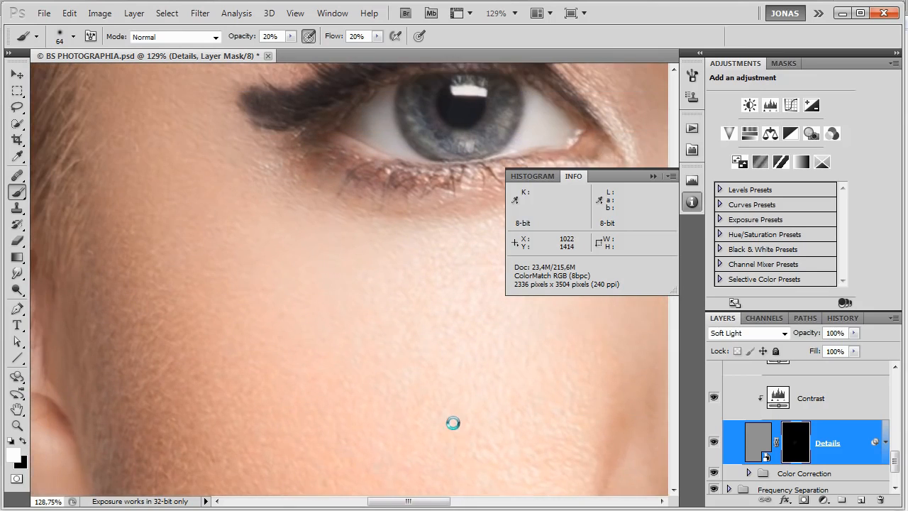
{"action": "key", "text": "]"}
{"action": "left_click_drag", "start_coordinate": [192, 264], "coordinate": [178, 211]}
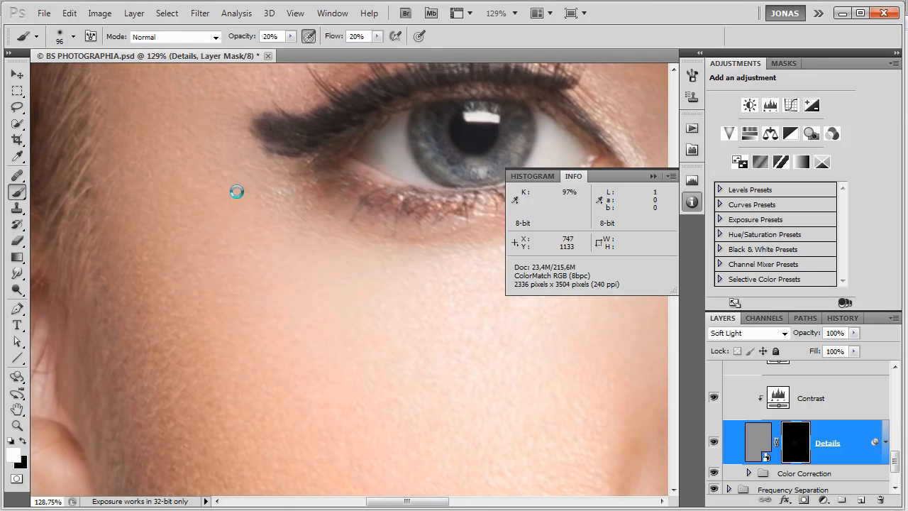
{"action": "left_click_drag", "start_coordinate": [263, 173], "coordinate": [276, 305]}
{"action": "left_click_drag", "start_coordinate": [146, 321], "coordinate": [135, 325]}
{"action": "mouse_move", "coordinate": [133, 335]}
{"action": "left_mouse_down"}
{"action": "mouse_move", "coordinate": [138, 277]}
{"action": "mouse_move", "coordinate": [133, 286]}
{"action": "left_mouse_up"}
Paint the Details mask white over the temple and the forehead skin beside and above the eyebrow.
{"action": "scroll", "coordinate": [210, 278], "scroll_direction": "up", "scroll_amount": 3}
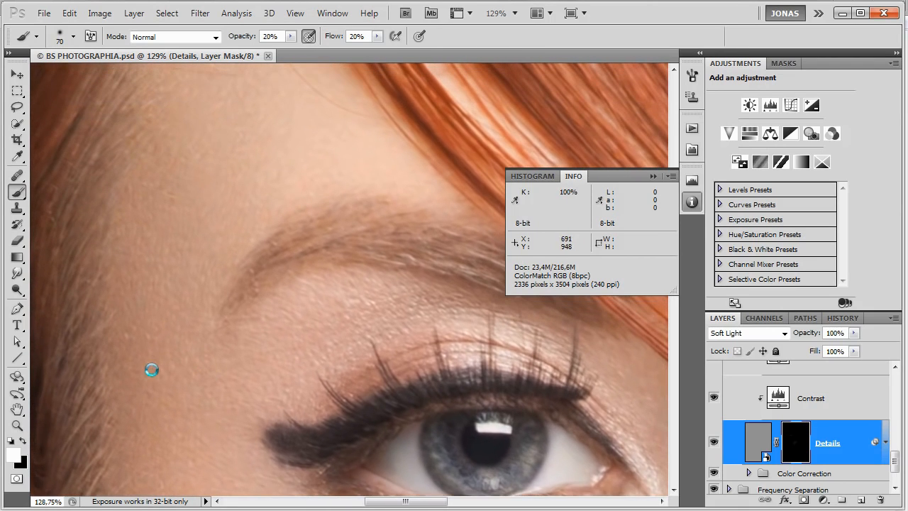
{"action": "left_click_drag", "start_coordinate": [259, 317], "coordinate": [222, 428]}
{"action": "left_click_drag", "start_coordinate": [223, 267], "coordinate": [233, 266]}
{"action": "left_click_drag", "start_coordinate": [162, 205], "coordinate": [159, 152]}
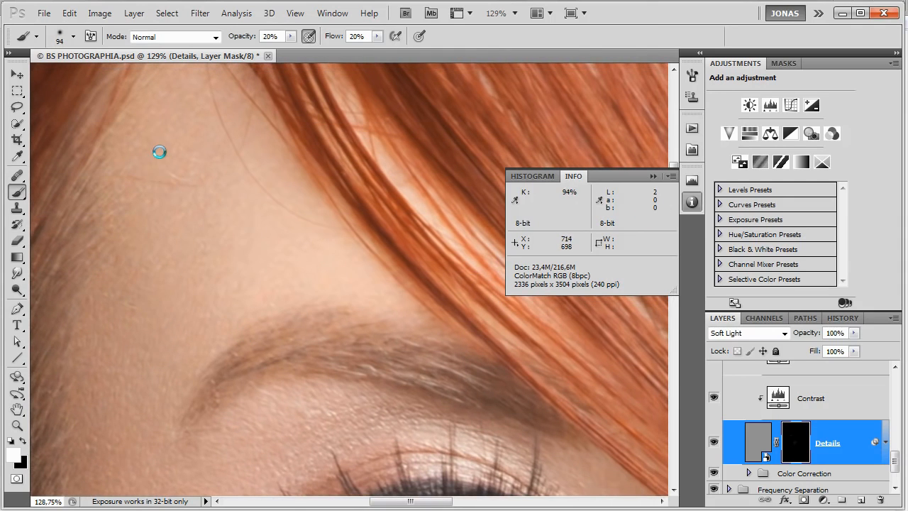
{"action": "left_click_drag", "start_coordinate": [155, 203], "coordinate": [162, 135]}
{"action": "mouse_move", "coordinate": [231, 109]}
{"action": "left_mouse_down"}
{"action": "mouse_move", "coordinate": [267, 227]}
{"action": "mouse_move", "coordinate": [258, 204]}
{"action": "left_mouse_up"}
{"action": "mouse_move", "coordinate": [303, 234]}
{"action": "left_mouse_down"}
{"action": "mouse_move", "coordinate": [365, 291]}
{"action": "mouse_move", "coordinate": [317, 237]}
{"action": "left_mouse_up"}
Paint the Details mask white with a 72 px brush around the nose bridge, below the inner eye corner and across the cheek.
{"action": "left_click_drag", "start_coordinate": [447, 379], "coordinate": [128, 146]}
{"action": "left_click_drag", "start_coordinate": [344, 351], "coordinate": [317, 282]}
{"action": "mouse_move", "coordinate": [355, 420]}
{"action": "left_mouse_down"}
{"action": "mouse_move", "coordinate": [333, 300]}
{"action": "mouse_move", "coordinate": [282, 278]}
{"action": "left_mouse_up"}
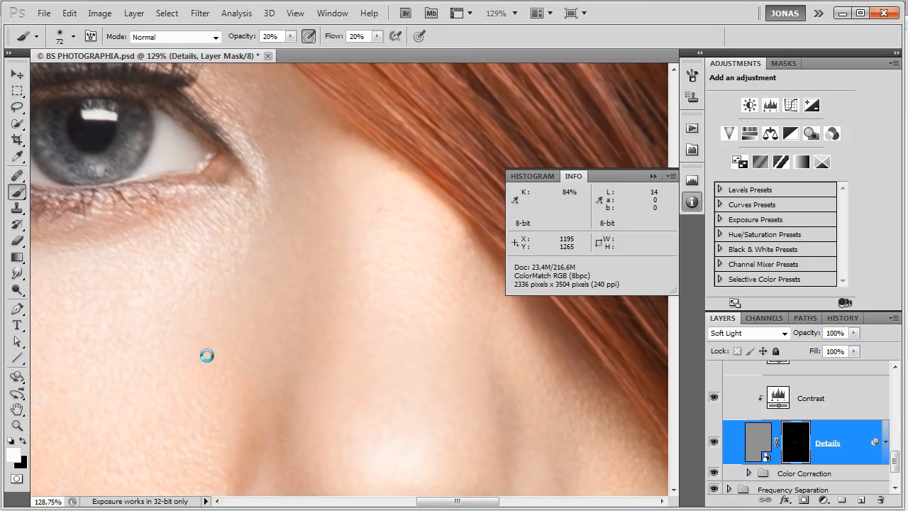
{"action": "left_click_drag", "start_coordinate": [286, 447], "coordinate": [312, 263]}
{"action": "left_click_drag", "start_coordinate": [320, 368], "coordinate": [366, 288]}
{"action": "left_click_drag", "start_coordinate": [270, 381], "coordinate": [437, 304]}
{"action": "left_click_drag", "start_coordinate": [351, 421], "coordinate": [334, 312]}
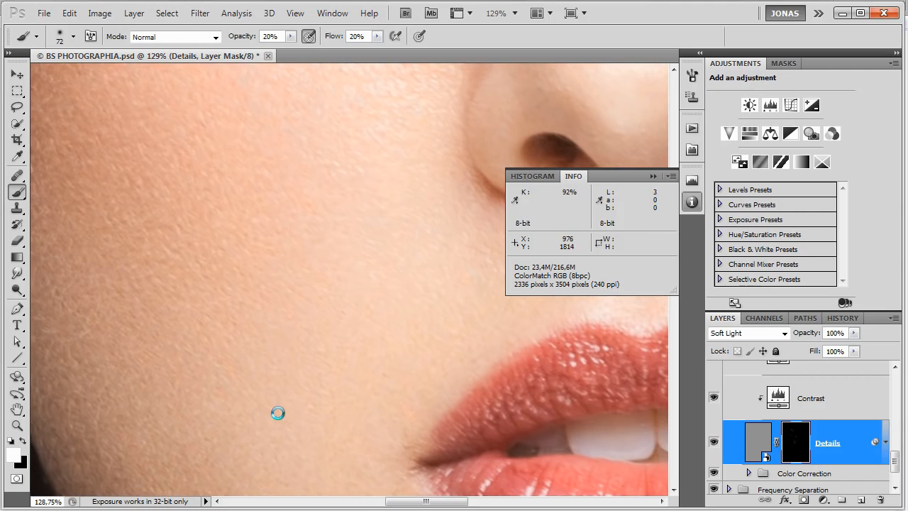
Compare the cheek with the Details layer hidden and shown, and inspect its mask on its own.
{"action": "left_click", "coordinate": [714, 442]}
{"action": "key", "text": "ctrl+comma"}
{"action": "key", "text": "ctrl+comma"}
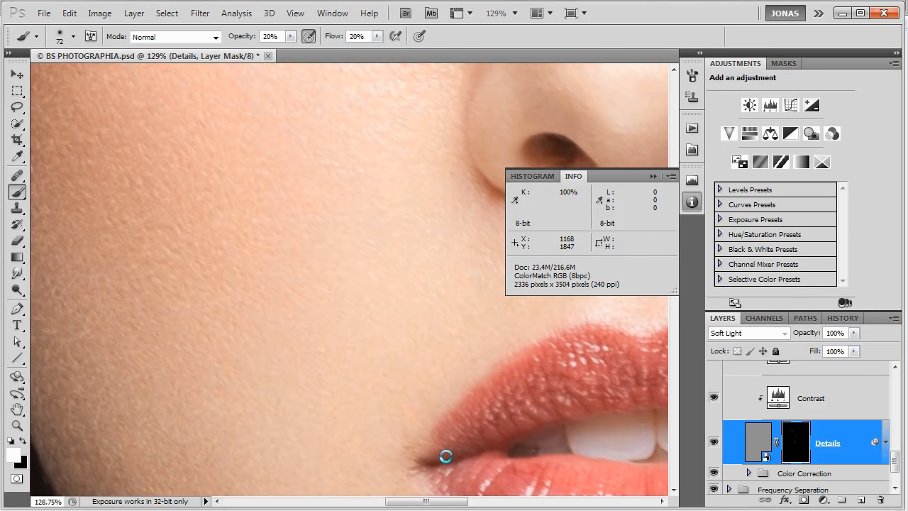
{"action": "left_click", "coordinate": [796, 441], "text": "alt"}
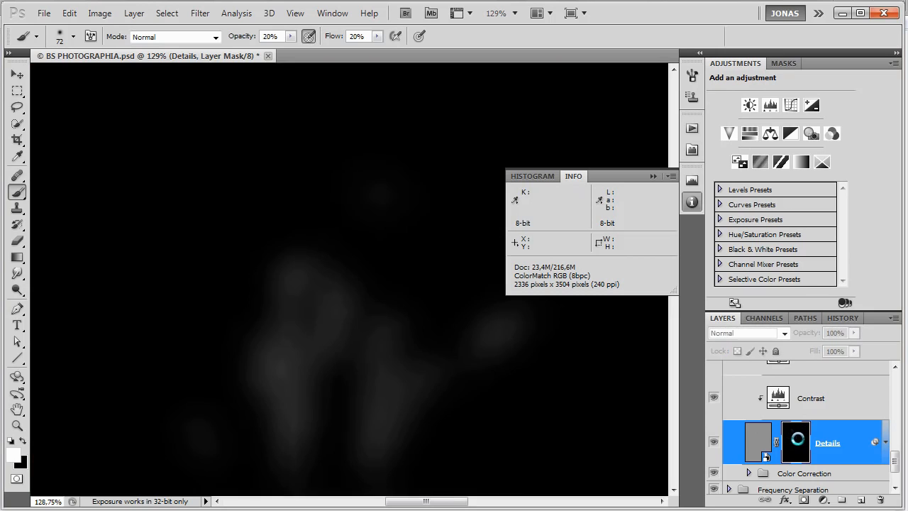
{"action": "left_click", "coordinate": [797, 442], "text": "alt"}
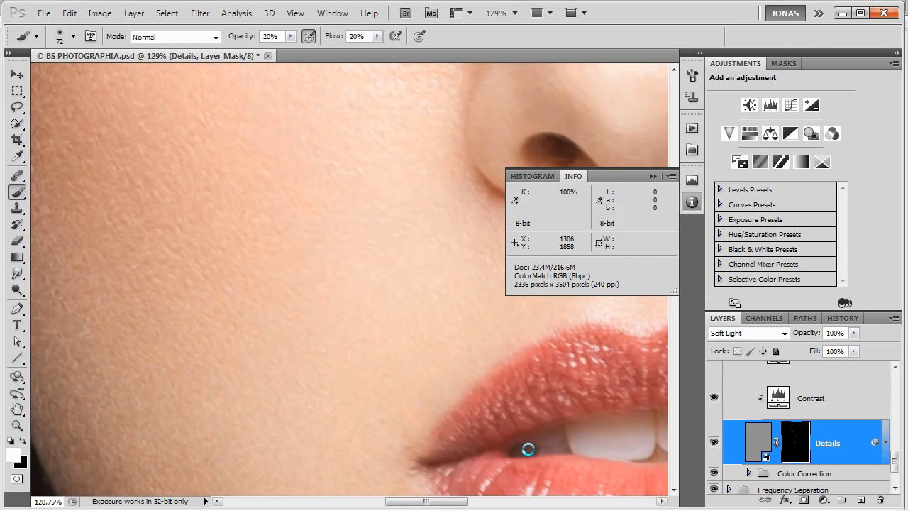
Strengthen the texture on the cheek beside the mouth corner with additional white strokes on the Details mask.
{"action": "left_click_drag", "start_coordinate": [270, 419], "coordinate": [264, 423]}
{"action": "left_click_drag", "start_coordinate": [240, 386], "coordinate": [235, 379]}
{"action": "left_click_drag", "start_coordinate": [275, 411], "coordinate": [286, 414]}
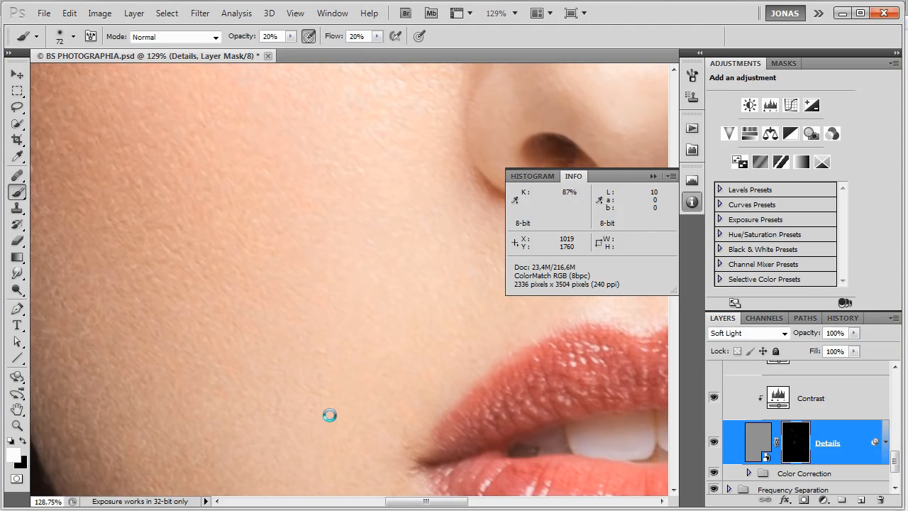
Compare the cheek's skin texture with the Details layer hidden and shown, at the current zoom and up close.
{"action": "key", "text": "ctrl+comma"}
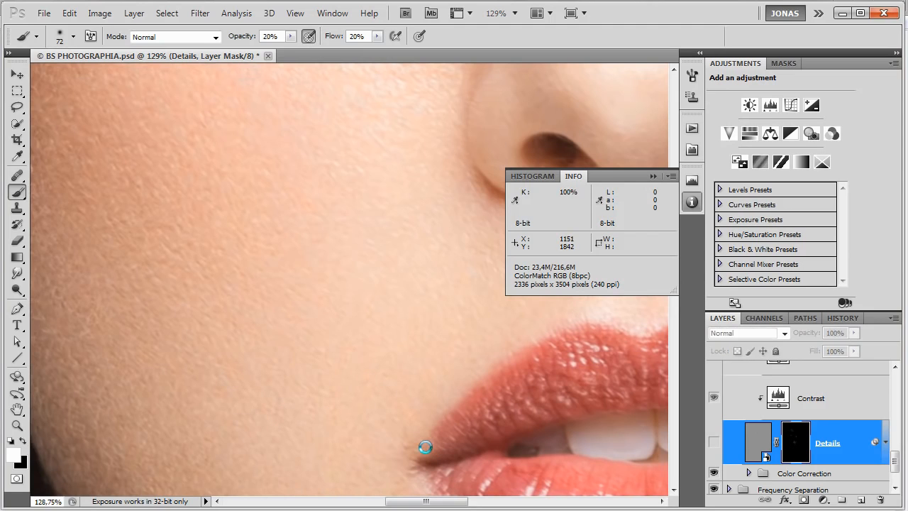
{"action": "key", "text": "ctrl+comma"}
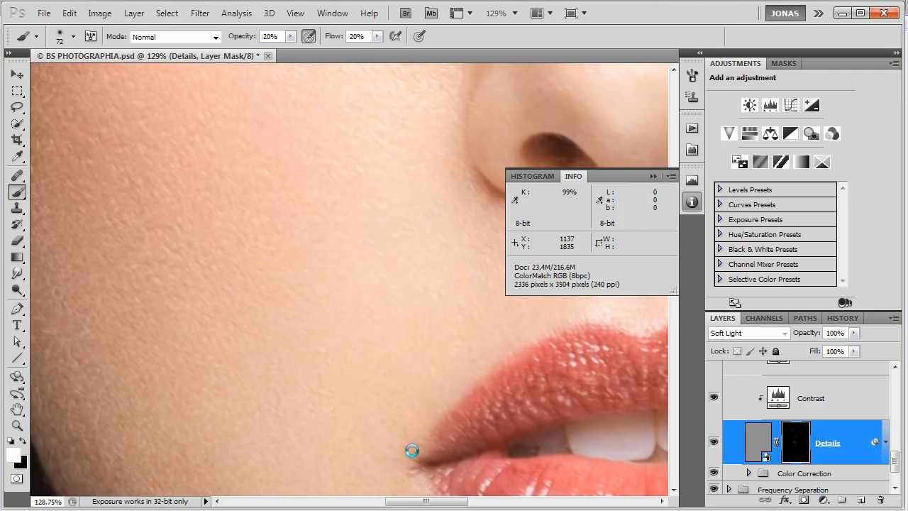
{"action": "scroll", "coordinate": [321, 431], "scroll_direction": "up", "scroll_amount": 3}
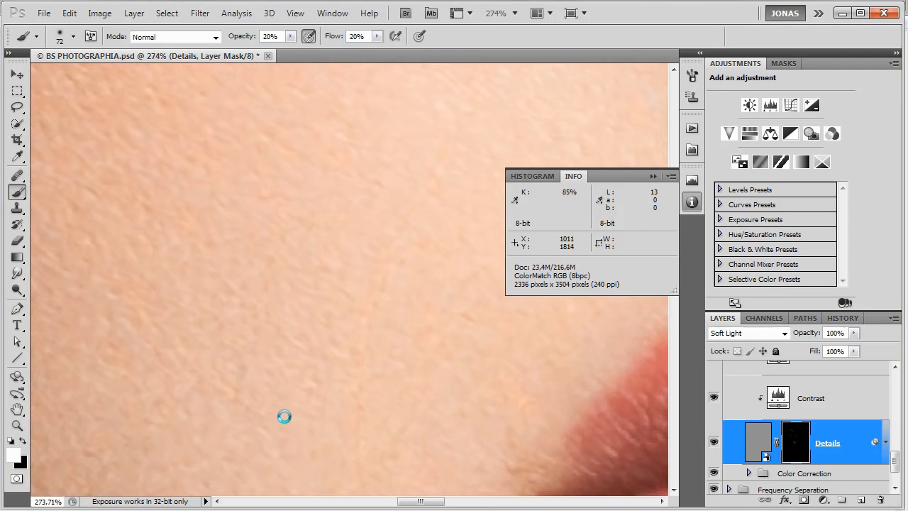
{"action": "key", "text": "ctrl+comma"}
{"action": "key", "text": "ctrl+comma"}
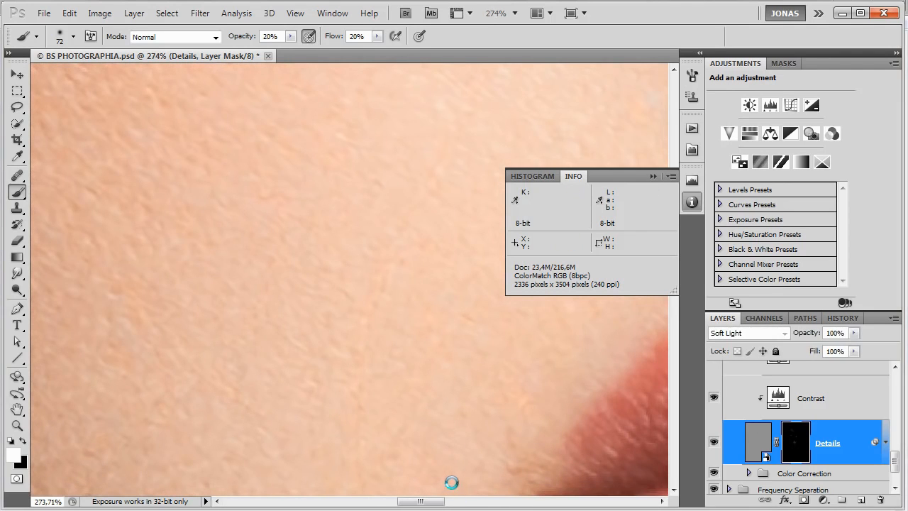
{"action": "key", "text": "ctrl+comma"}
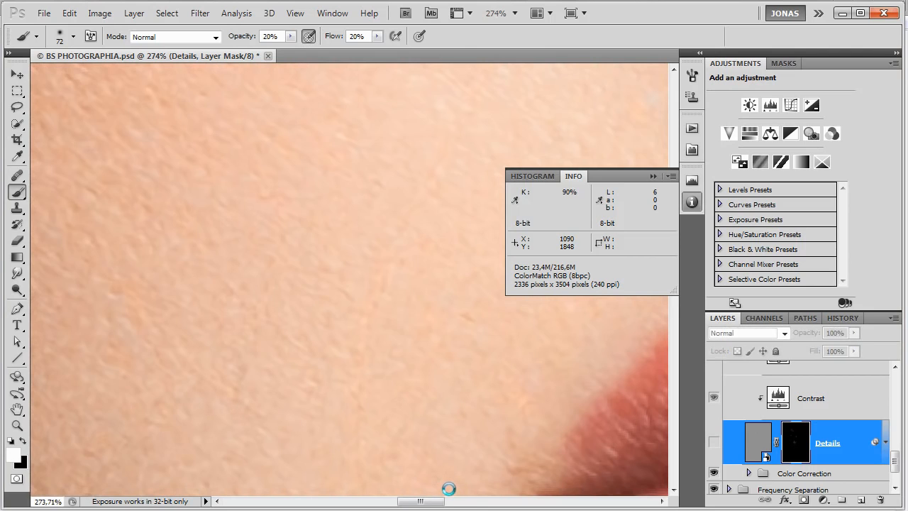
{"action": "key", "text": "ctrl+comma"}
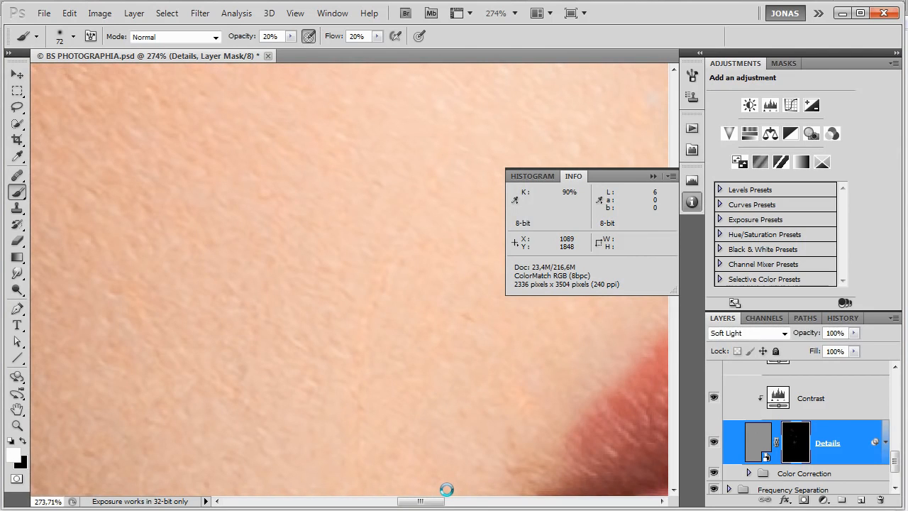
{"action": "key", "text": "ctrl+comma"}
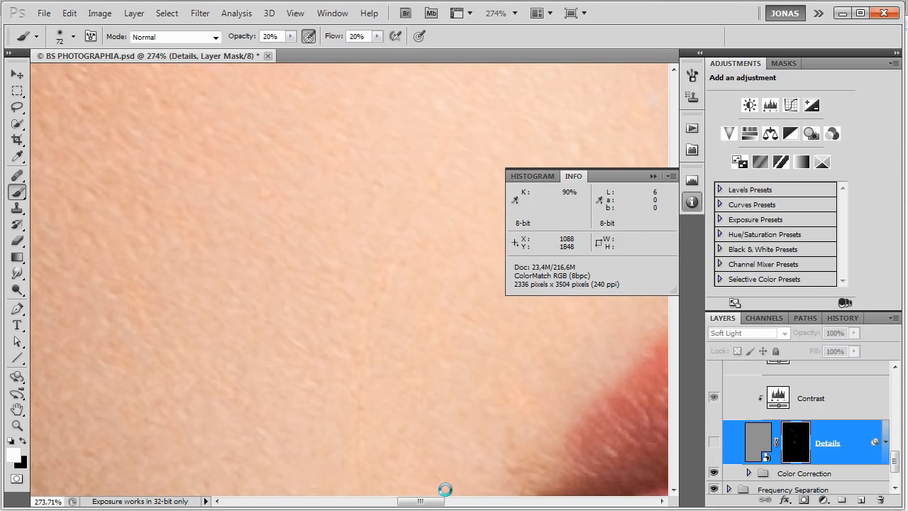
{"action": "key", "text": "ctrl+comma"}
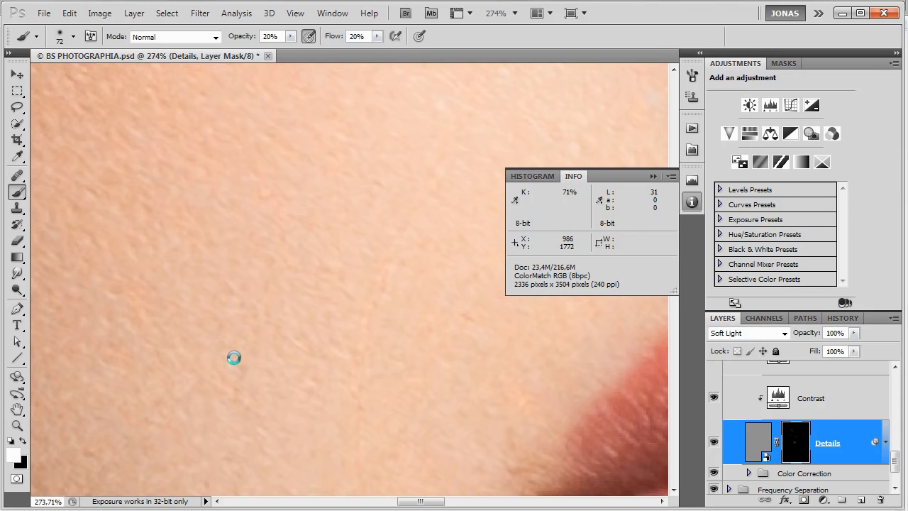
{"action": "key", "text": "ctrl+comma"}
{"action": "key", "text": "ctrl+comma"}
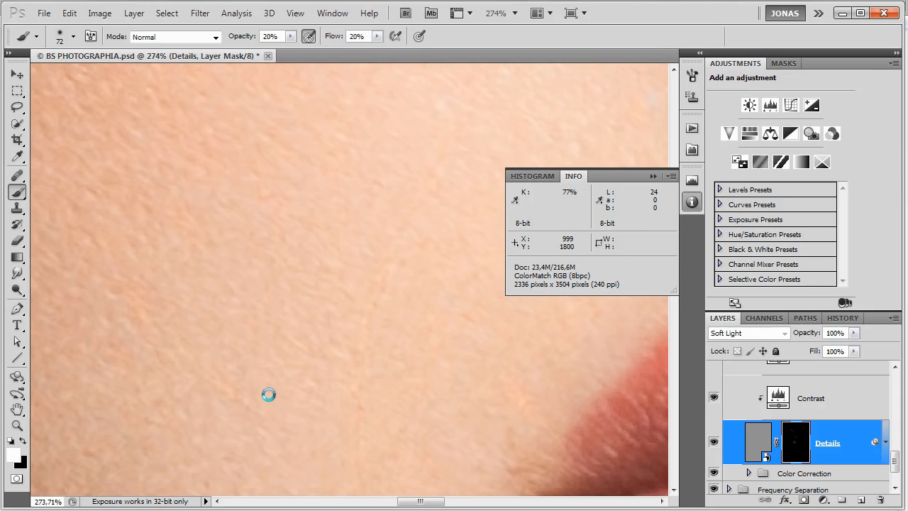
Touch up the lower cheek on the Details mask in white with a 38 px brush.
{"action": "left_click_drag", "start_coordinate": [231, 422], "coordinate": [182, 434]}
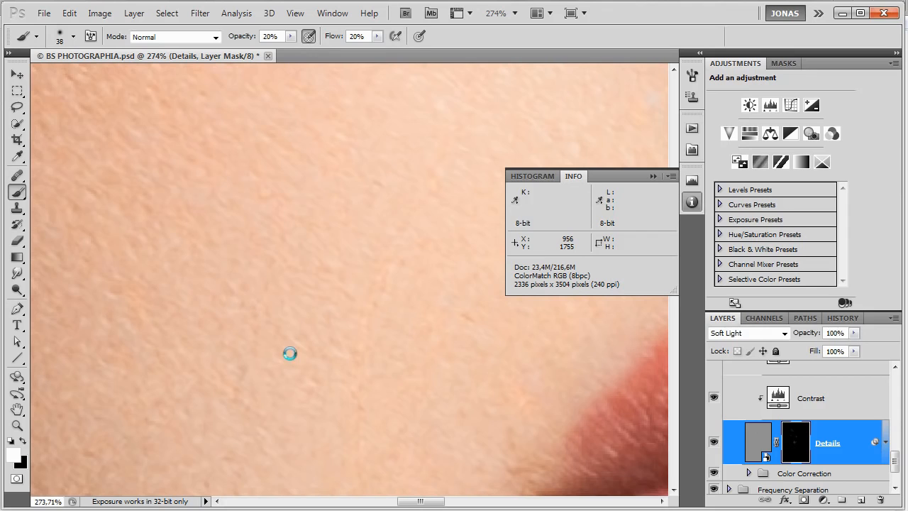
{"action": "scroll", "coordinate": [265, 375], "scroll_direction": "down", "scroll_amount": 3}
{"action": "scroll", "coordinate": [265, 375], "scroll_direction": "down", "scroll_amount": 2}
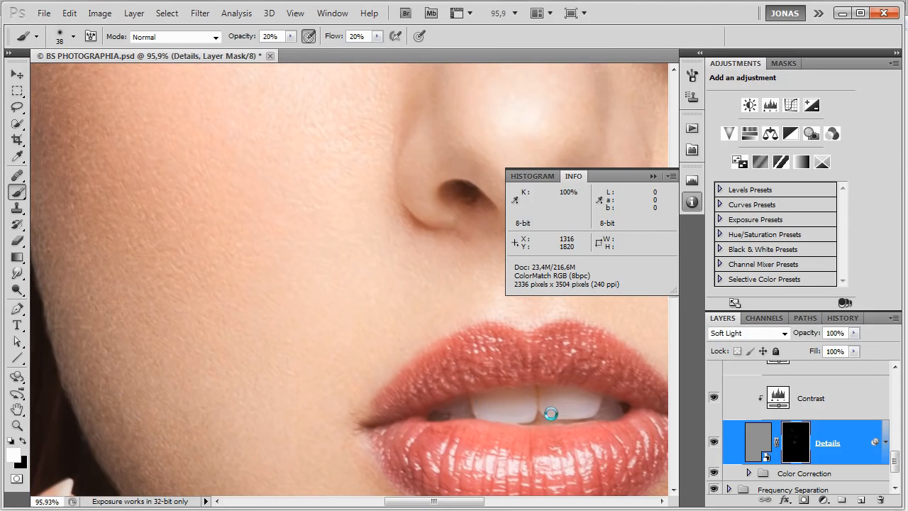
Delete the newly built Details layer with its clipped adjustments, and show the existing 40% Soft Light Details layer.
{"action": "scroll", "coordinate": [830, 398], "scroll_direction": "up", "scroll_amount": 2}
{"action": "scroll", "coordinate": [830, 408], "scroll_direction": "up", "scroll_amount": 2}
{"action": "left_click", "coordinate": [830, 409], "text": "shift"}
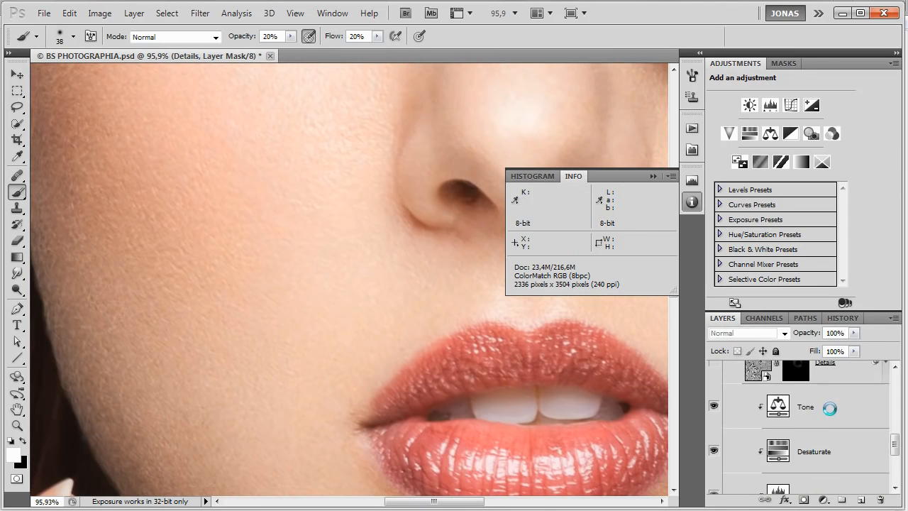
{"action": "key", "text": "Delete"}
{"action": "scroll", "coordinate": [836, 439], "scroll_direction": "down", "scroll_amount": 3}
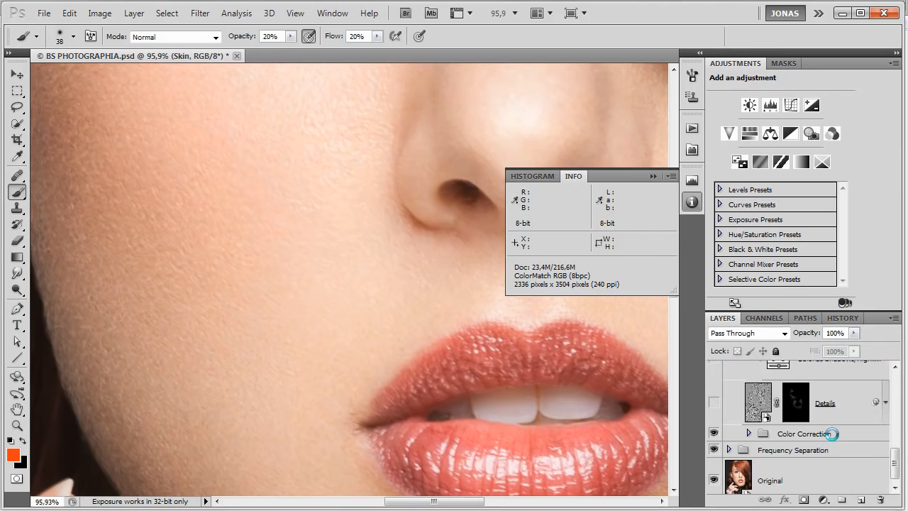
{"action": "left_click", "coordinate": [839, 405]}
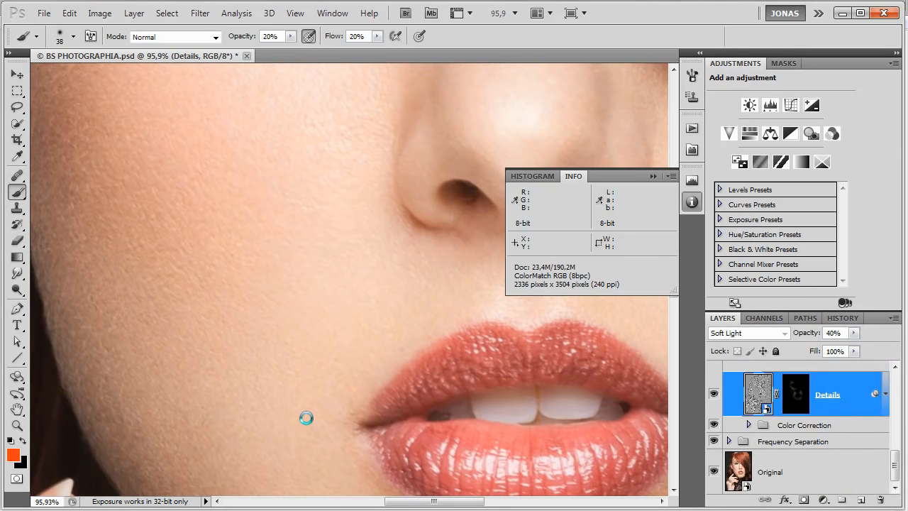
Inspect the existing Details mask on its own and compare the cheek with the layer hidden and shown.
{"action": "scroll", "coordinate": [263, 426], "scroll_direction": "up", "scroll_amount": 2}
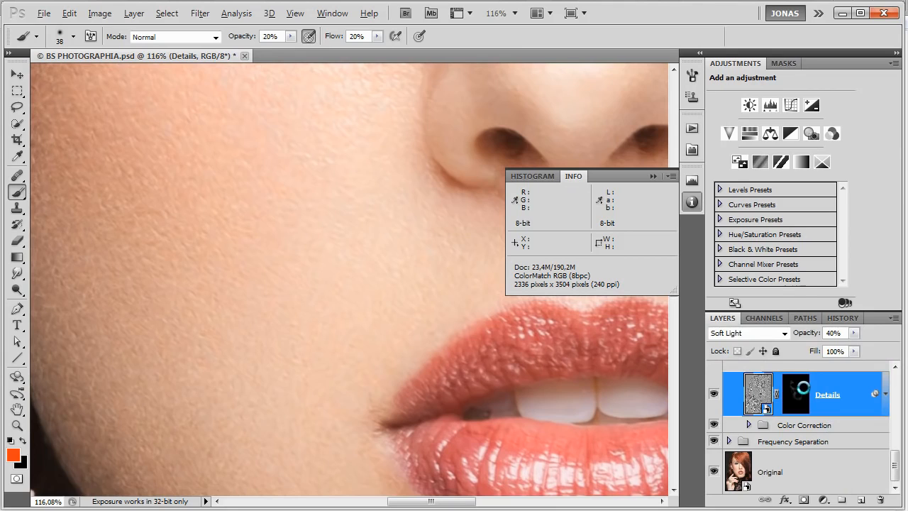
{"action": "left_click", "coordinate": [802, 387], "text": "alt"}
{"action": "scroll", "coordinate": [386, 380], "scroll_direction": "down", "scroll_amount": 5}
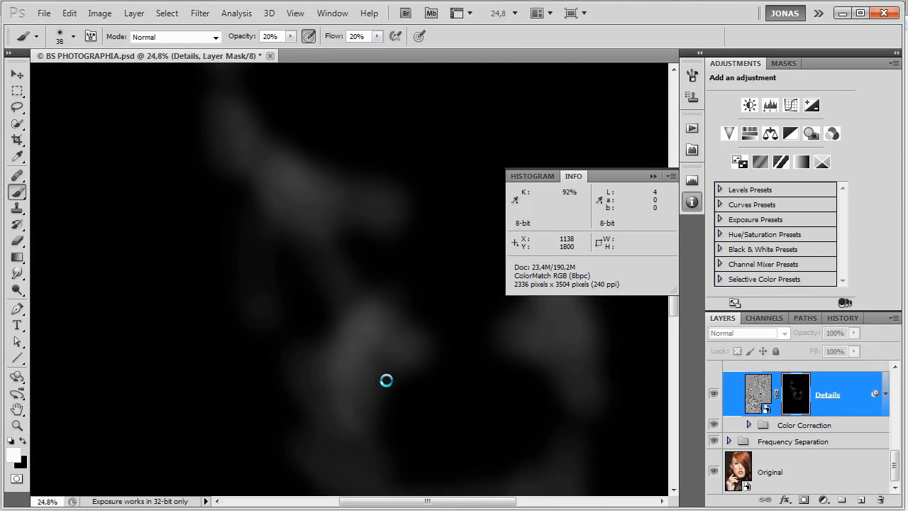
{"action": "scroll", "coordinate": [386, 380], "scroll_direction": "down", "scroll_amount": 2}
{"action": "scroll", "coordinate": [331, 338], "scroll_direction": "up", "scroll_amount": 4}
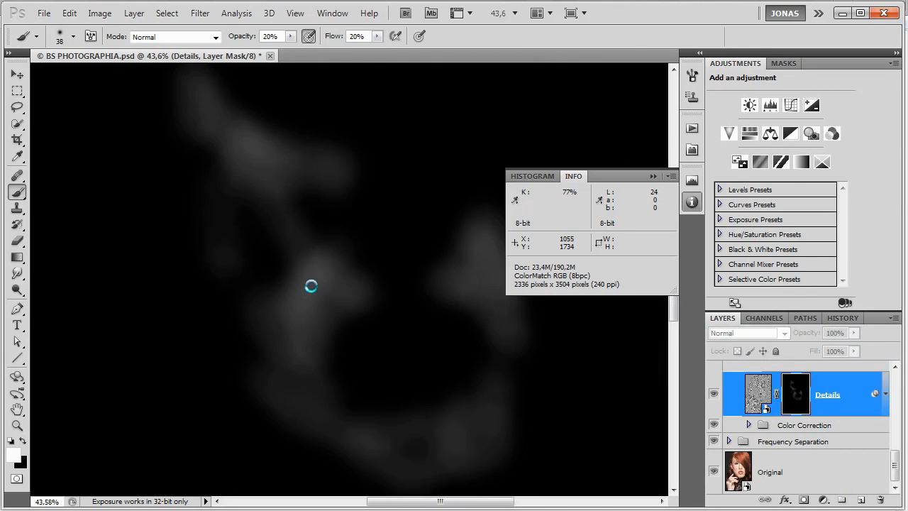
{"action": "scroll", "coordinate": [311, 286], "scroll_direction": "up", "scroll_amount": 4}
{"action": "left_click", "coordinate": [795, 387], "text": "alt"}
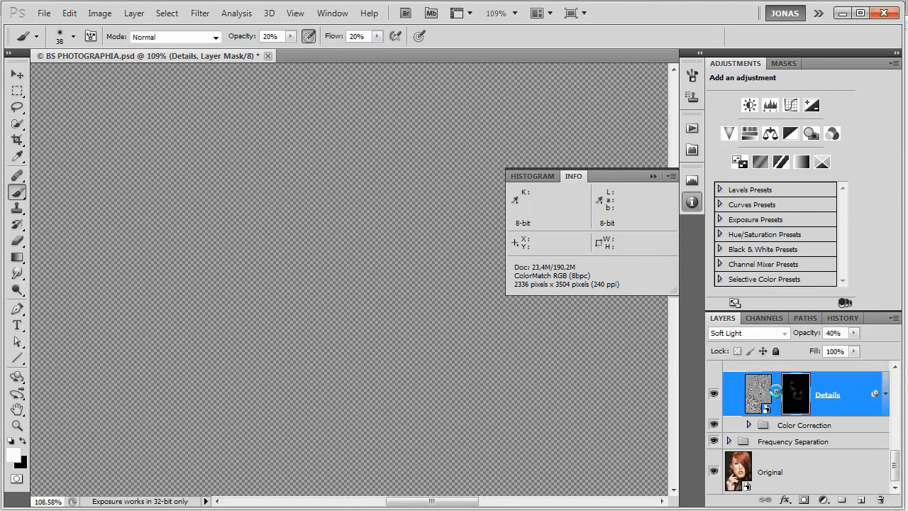
{"action": "scroll", "coordinate": [329, 257], "scroll_direction": "up", "scroll_amount": 3}
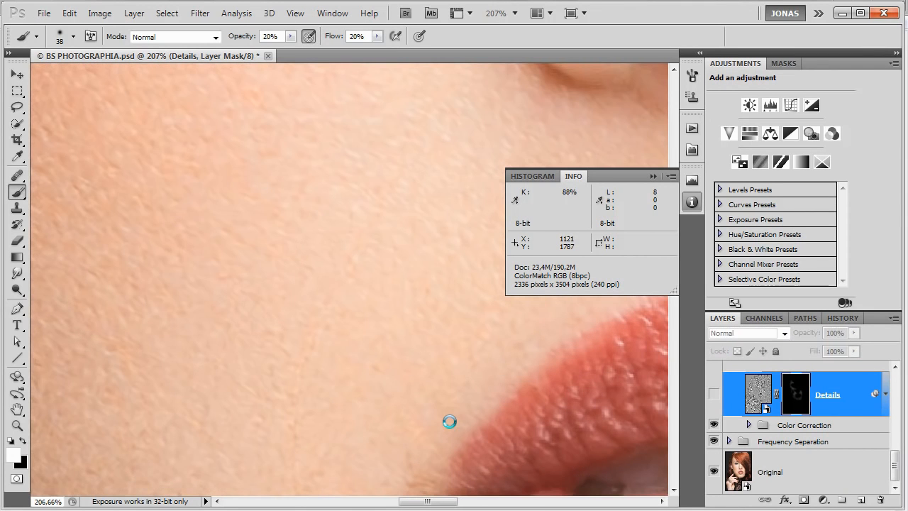
{"action": "key", "text": "ctrl+comma"}
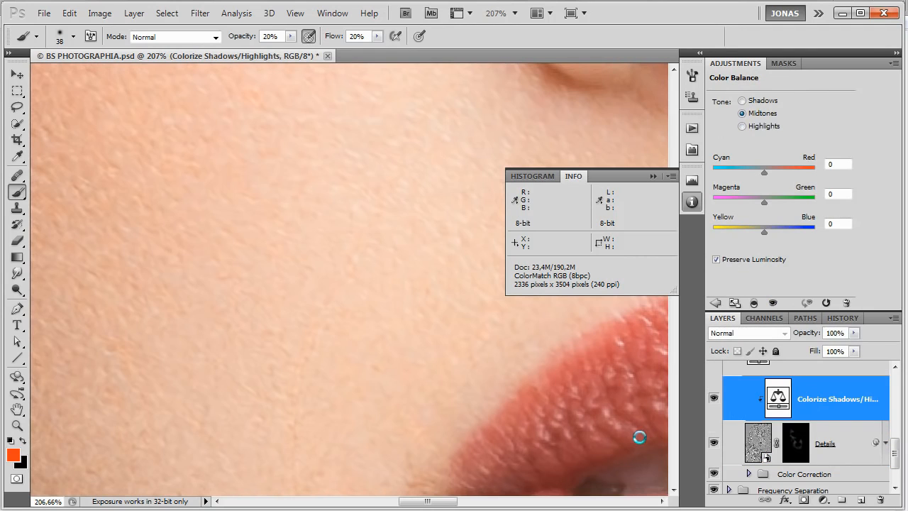
Review the Colorize Shadows/Highlights, Luminosity and existing dodge & burn layers, and examine the whole face.
{"action": "left_click", "coordinate": [827, 436]}
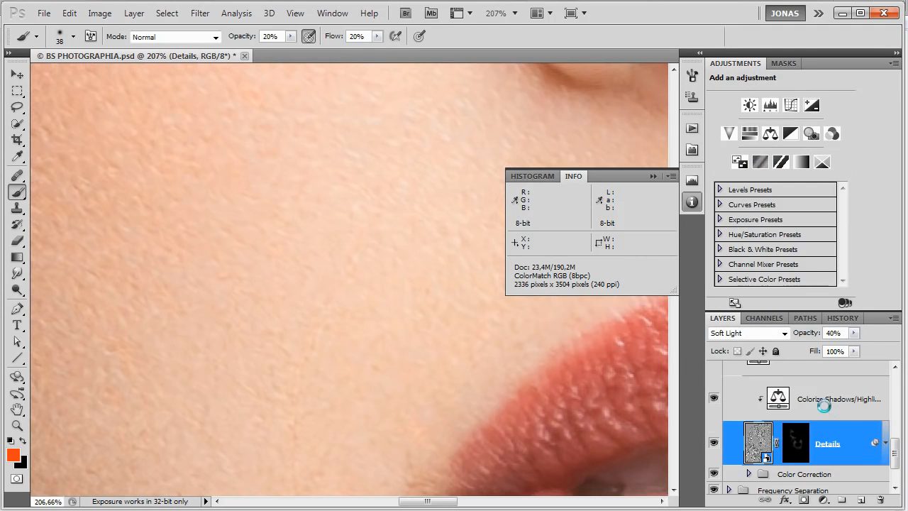
{"action": "left_click", "coordinate": [821, 401]}
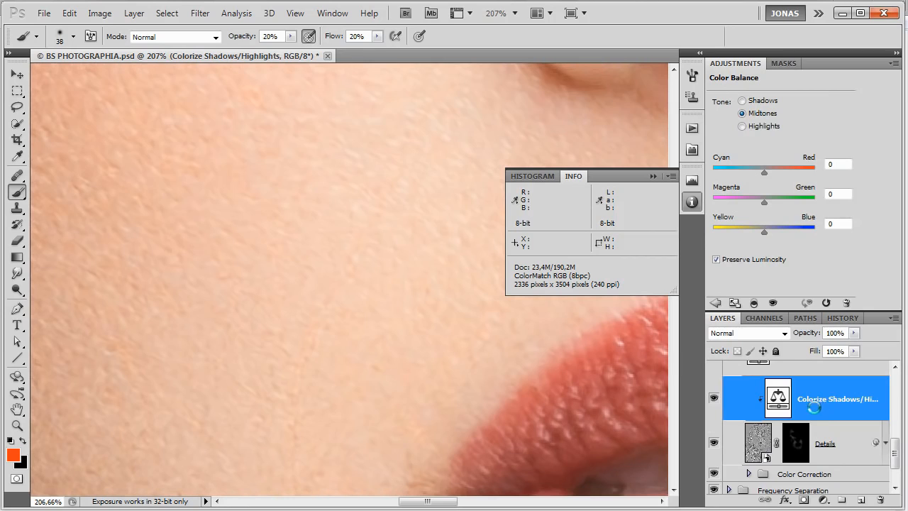
{"action": "scroll", "coordinate": [814, 405], "scroll_direction": "up", "scroll_amount": 1}
{"action": "scroll", "coordinate": [813, 431], "scroll_direction": "up", "scroll_amount": 1}
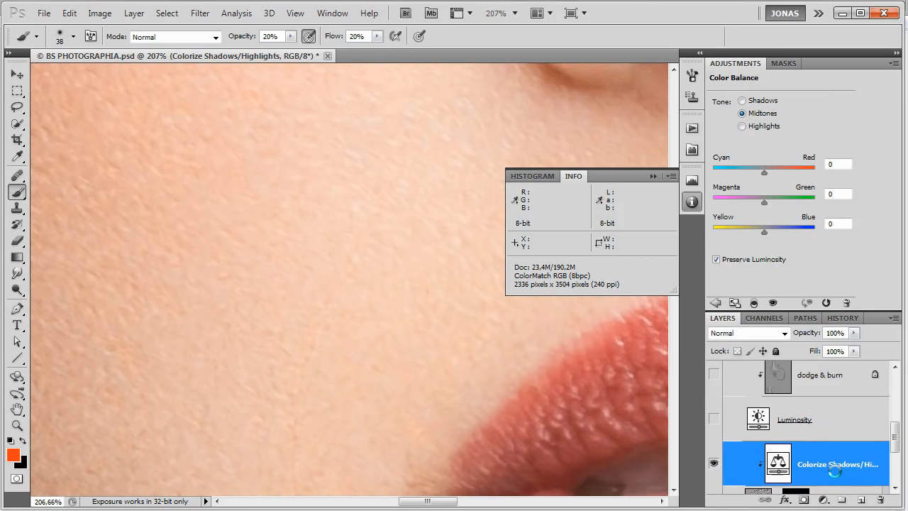
{"action": "left_click", "coordinate": [834, 410]}
{"action": "scroll", "coordinate": [834, 410], "scroll_direction": "up", "scroll_amount": 1}
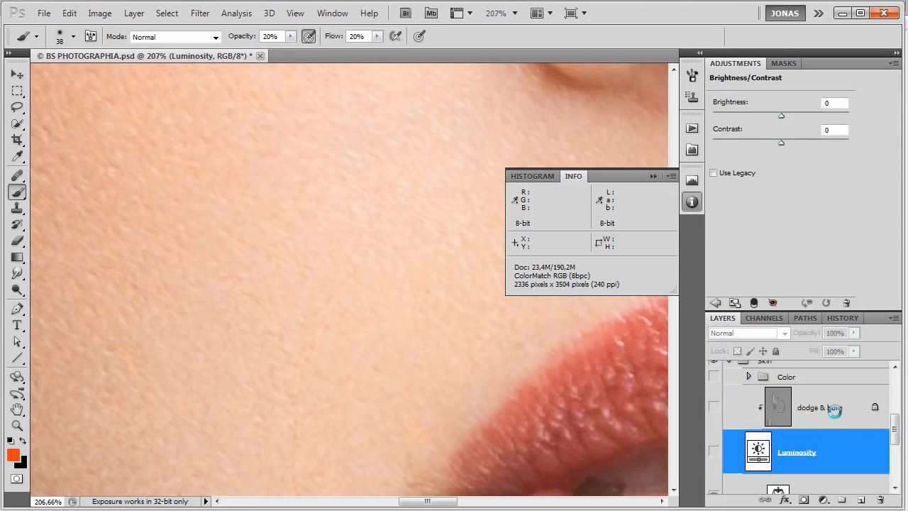
{"action": "scroll", "coordinate": [834, 410], "scroll_direction": "up", "scroll_amount": 1}
{"action": "left_click", "coordinate": [834, 410]}
{"action": "scroll", "coordinate": [450, 405], "scroll_direction": "down", "scroll_amount": 3}
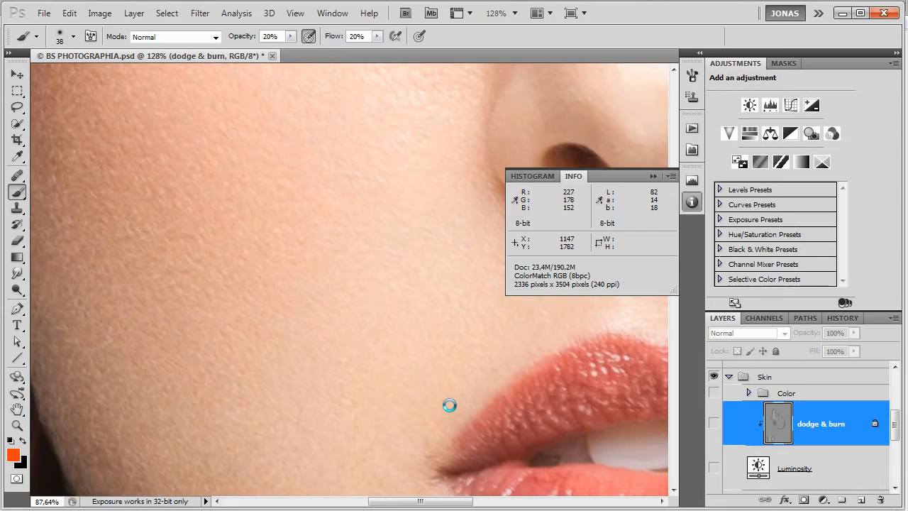
{"action": "scroll", "coordinate": [450, 406], "scroll_direction": "down", "scroll_amount": 2}
{"action": "scroll", "coordinate": [381, 404], "scroll_direction": "down", "scroll_amount": 2}
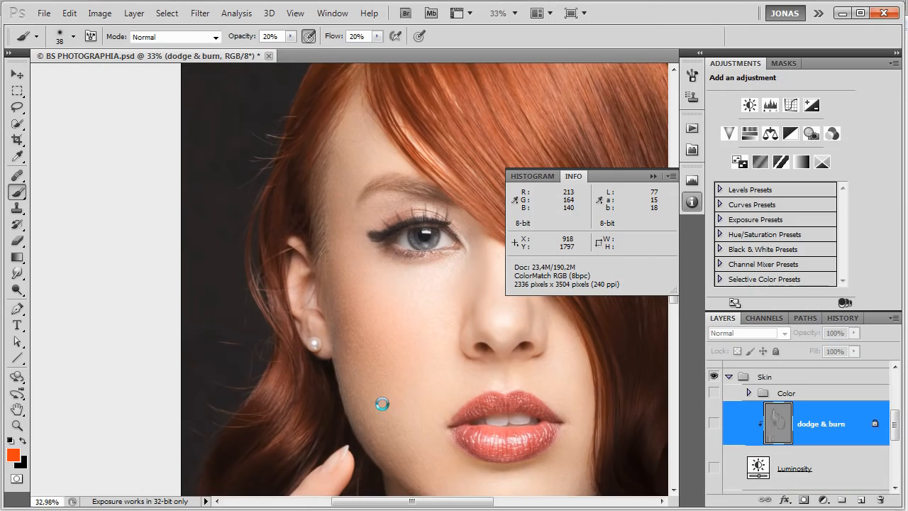
{"action": "scroll", "coordinate": [382, 404], "scroll_direction": "down", "scroll_amount": 1}
{"action": "left_click", "coordinate": [761, 466]}
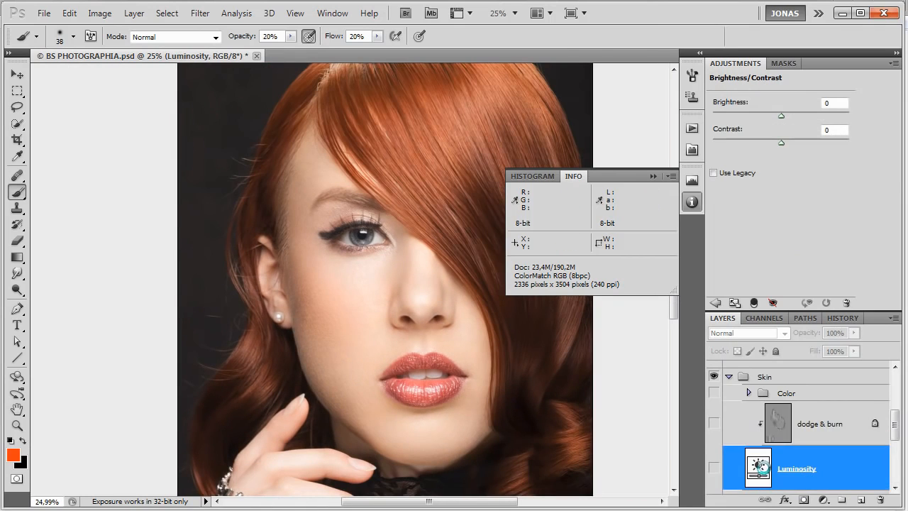
{"action": "scroll", "coordinate": [768, 463], "scroll_direction": "down", "scroll_amount": 2}
Create a "dodge & burn" layer above Colorize Shadows/Highlights in Soft Light mode, filled with the 50% gray neutral color.
{"action": "left_click", "coordinate": [815, 448]}
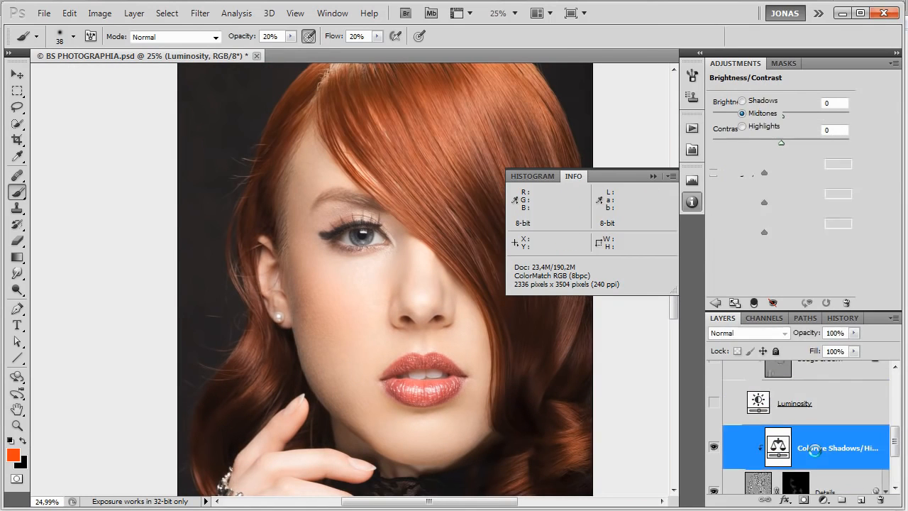
{"action": "left_click", "coordinate": [859, 500], "text": "alt"}
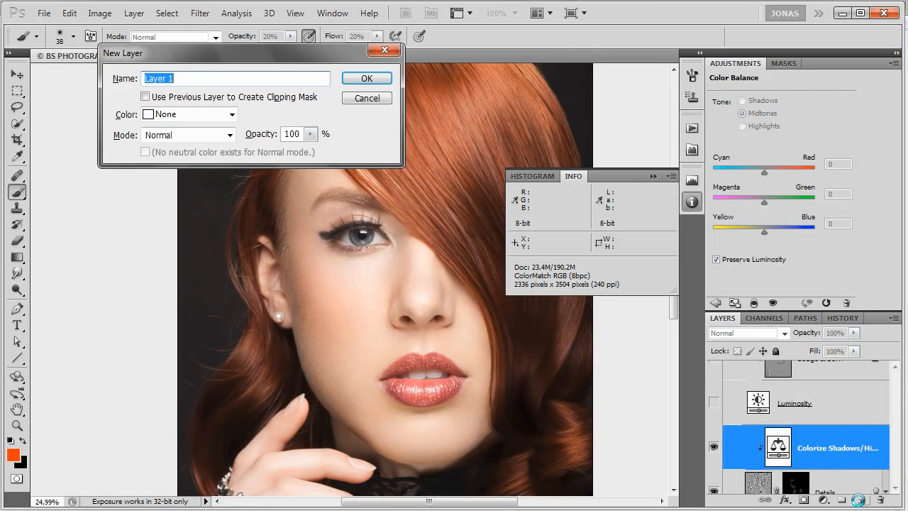
{"action": "type", "text": "dodge & burn"}
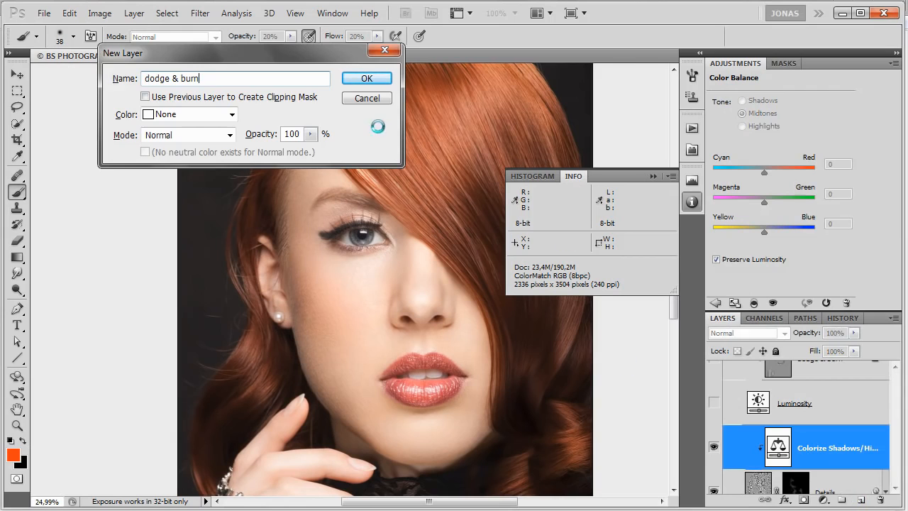
{"action": "left_click", "coordinate": [178, 134]}
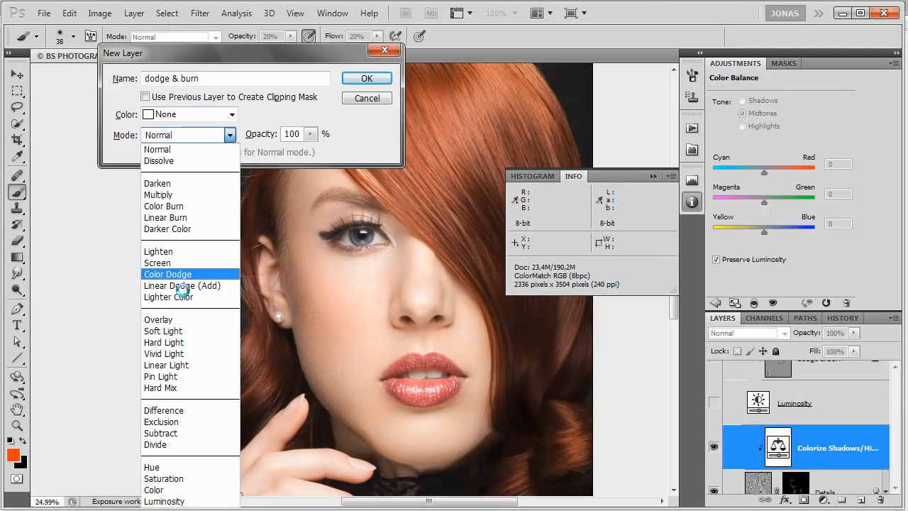
{"action": "left_click", "coordinate": [174, 331]}
{"action": "left_click", "coordinate": [212, 151]}
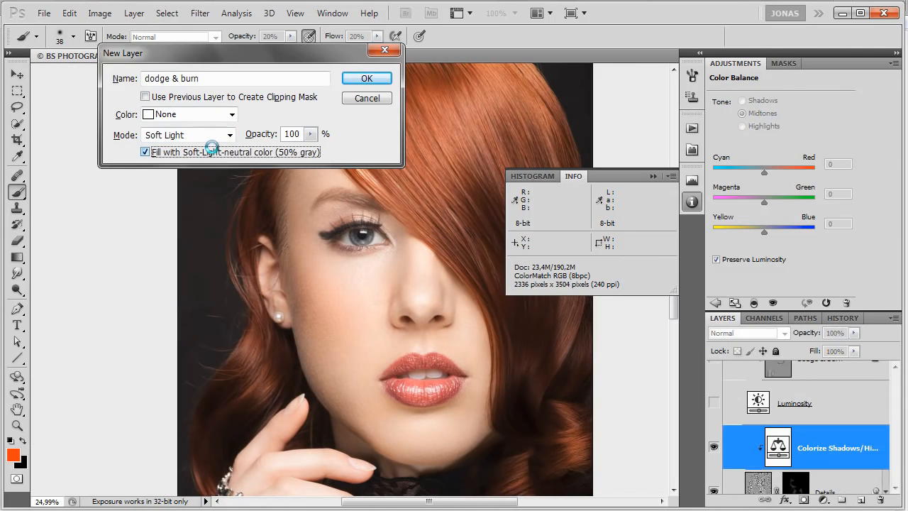
{"action": "key", "text": "Return"}
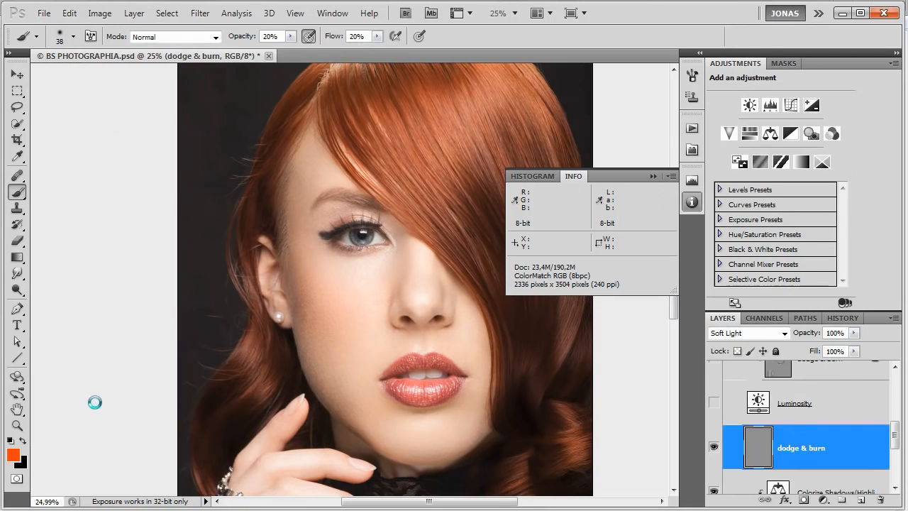
Reset the painting colors to black and white, and set the brush to 85 px with 0% hardness.
{"action": "left_click", "coordinate": [11, 441]}
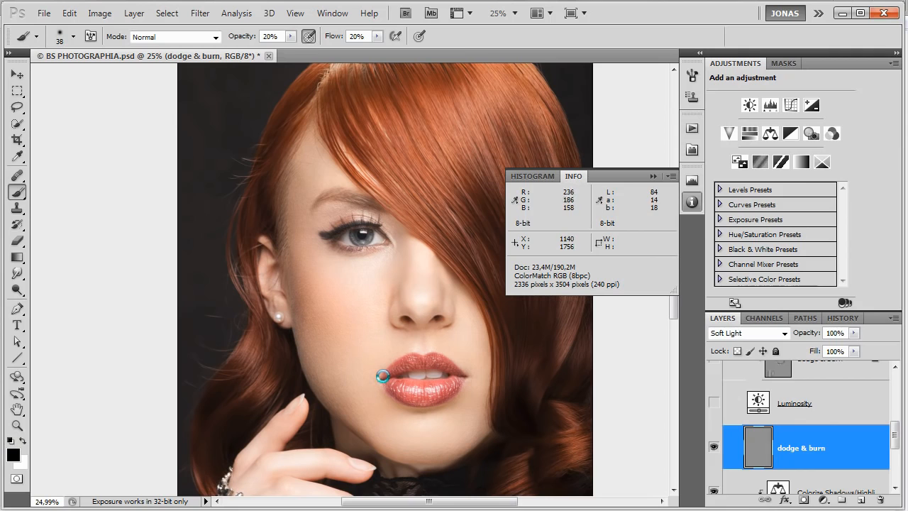
{"action": "scroll", "coordinate": [397, 396], "scroll_direction": "down", "scroll_amount": 1}
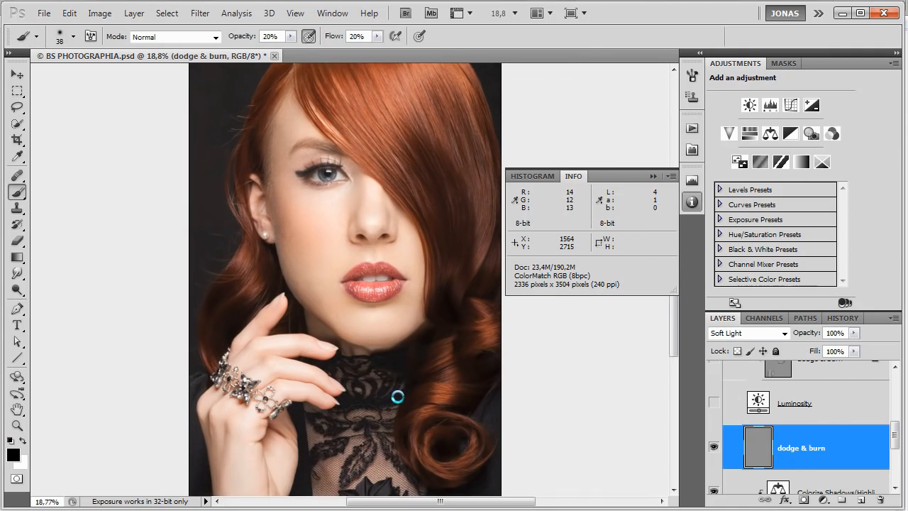
{"action": "right_click", "coordinate": [295, 270]}
{"action": "left_click_drag", "start_coordinate": [342, 283], "coordinate": [355, 281]}
{"action": "left_click_drag", "start_coordinate": [314, 311], "coordinate": [310, 310]}
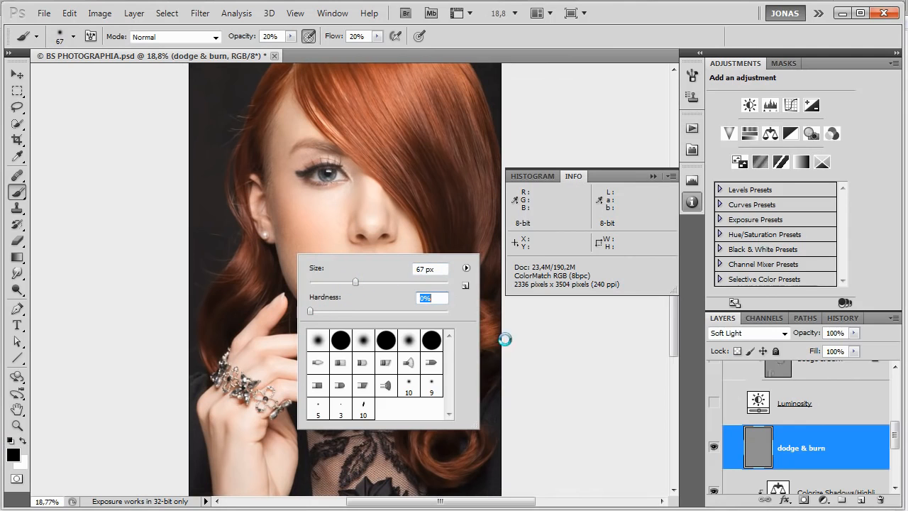
{"action": "left_click_drag", "start_coordinate": [356, 281], "coordinate": [368, 281]}
{"action": "key", "text": "Return"}
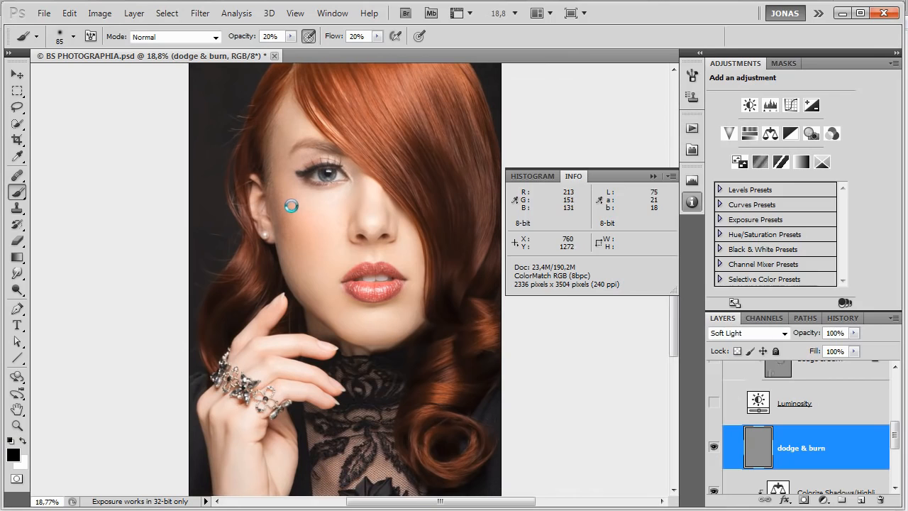
Burn the face's outer contour from the temple down to the jaw with black strokes of a 170 px brush.
{"action": "left_click_drag", "start_coordinate": [293, 167], "coordinate": [301, 176]}
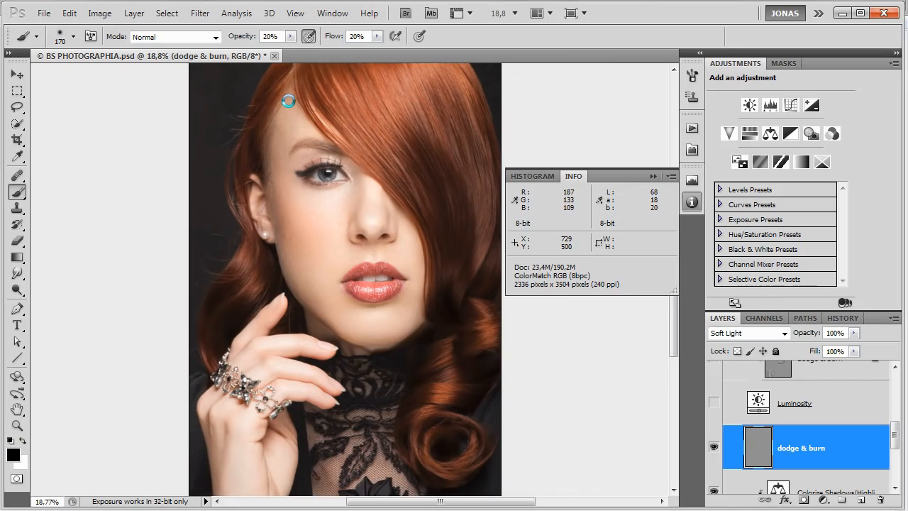
{"action": "left_click_drag", "start_coordinate": [276, 164], "coordinate": [298, 286]}
{"action": "left_click_drag", "start_coordinate": [283, 240], "coordinate": [312, 308]}
{"action": "left_click_drag", "start_coordinate": [288, 268], "coordinate": [335, 324]}
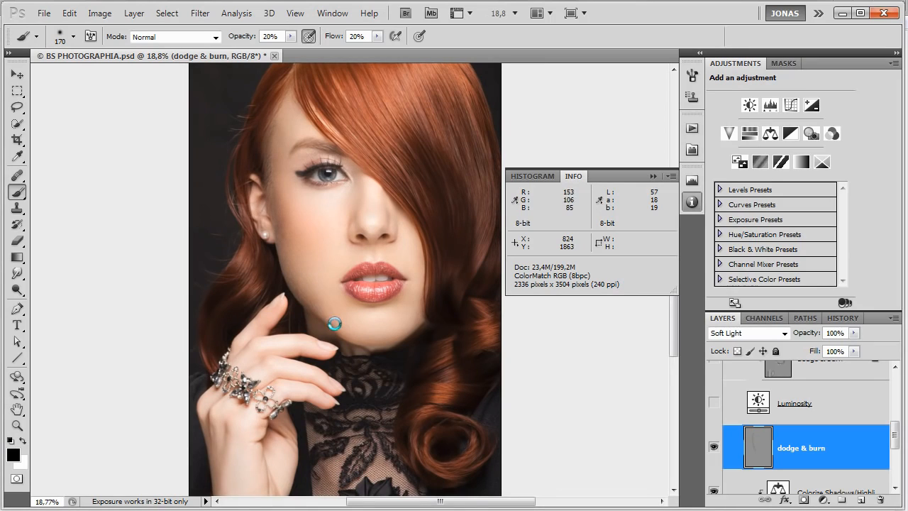
Dodge and burn the cheek below the eye with alternating black and white strokes, enlarging the brush to 255 px.
{"action": "key", "text": "x"}
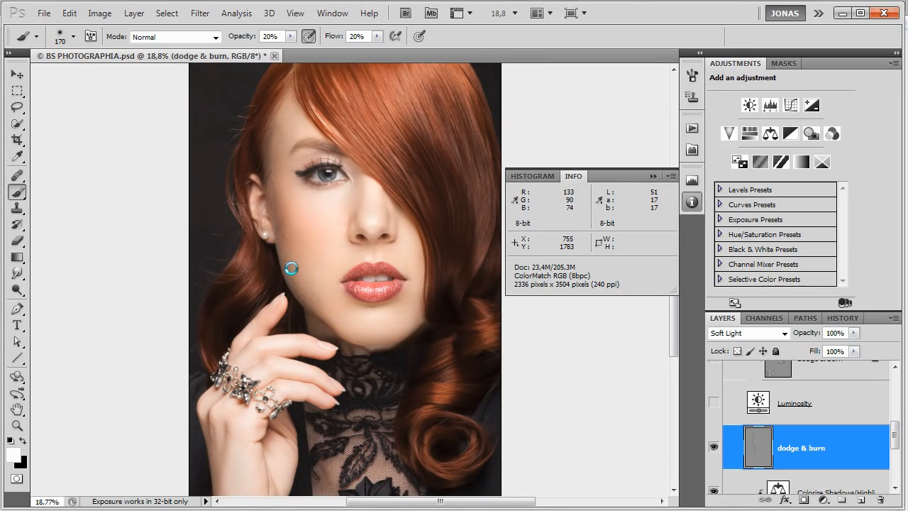
{"action": "key", "text": "x"}
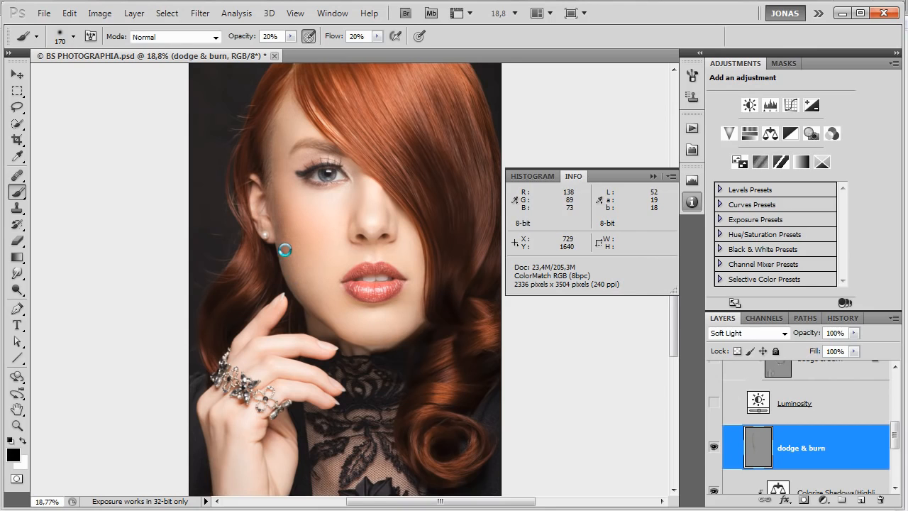
{"action": "mouse_move", "coordinate": [299, 260]}
{"action": "left_mouse_down"}
{"action": "mouse_move", "coordinate": [281, 206]}
{"action": "mouse_move", "coordinate": [292, 241]}
{"action": "mouse_move", "coordinate": [284, 211]}
{"action": "mouse_move", "coordinate": [319, 258]}
{"action": "mouse_move", "coordinate": [336, 232]}
{"action": "left_mouse_up"}
{"action": "key", "text": "x"}
{"action": "mouse_move", "coordinate": [293, 207]}
{"action": "left_mouse_down"}
{"action": "mouse_move", "coordinate": [335, 229]}
{"action": "mouse_move", "coordinate": [302, 209]}
{"action": "mouse_move", "coordinate": [334, 230]}
{"action": "mouse_move", "coordinate": [316, 256]}
{"action": "mouse_move", "coordinate": [297, 251]}
{"action": "mouse_move", "coordinate": [318, 261]}
{"action": "mouse_move", "coordinate": [300, 231]}
{"action": "mouse_move", "coordinate": [315, 275]}
{"action": "mouse_move", "coordinate": [320, 237]}
{"action": "mouse_move", "coordinate": [324, 276]}
{"action": "mouse_move", "coordinate": [296, 231]}
{"action": "left_mouse_up"}
{"action": "key", "text": "x"}
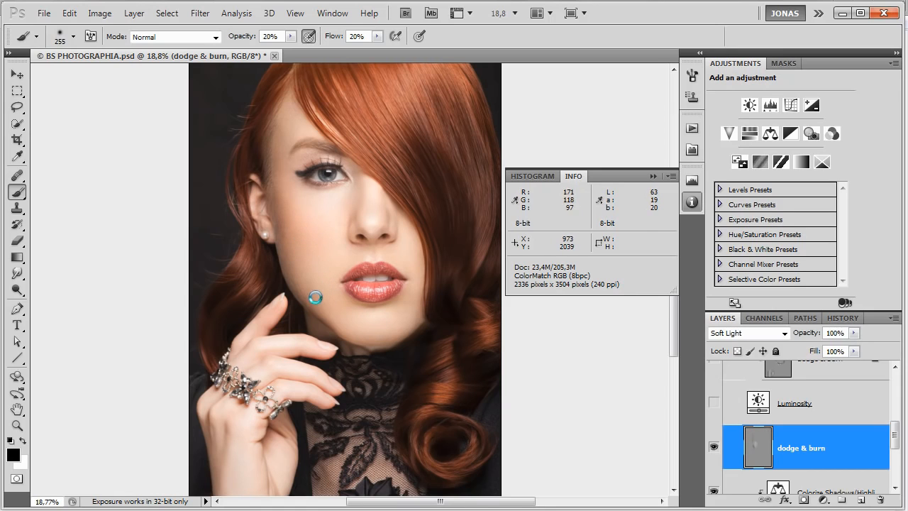
Burn the lower edge of the chin with a smaller black brush, and set the brush size to 170 px.
{"action": "key", "text": "x"}
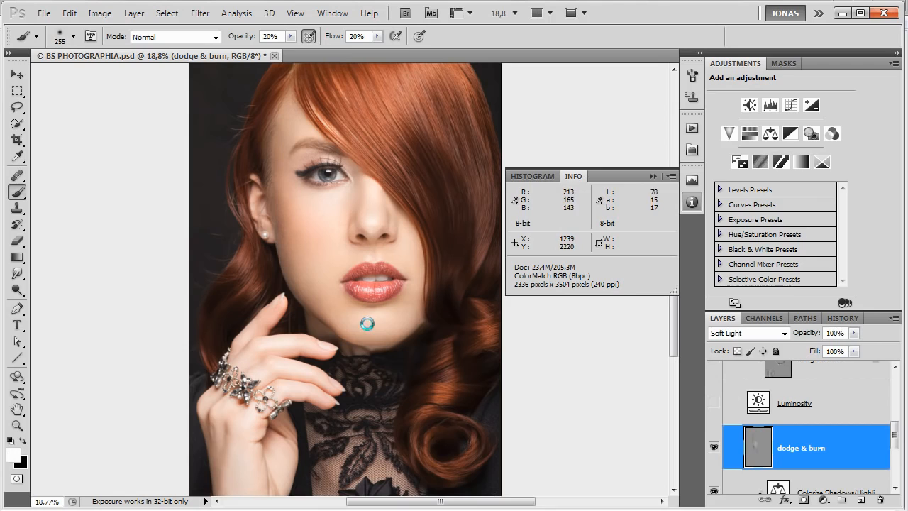
{"action": "key", "text": "x"}
{"action": "key", "text": "bracketleft"}
{"action": "key", "text": "bracketleft"}
{"action": "key", "text": "bracketleft"}
{"action": "key", "text": "bracketleft"}
{"action": "key", "text": "bracketleft"}
{"action": "key", "text": "bracketleft"}
{"action": "key", "text": "bracketleft"}
{"action": "key", "text": "bracketleft"}
{"action": "mouse_move", "coordinate": [351, 337]}
{"action": "left_mouse_down"}
{"action": "mouse_move", "coordinate": [314, 316]}
{"action": "mouse_move", "coordinate": [339, 334]}
{"action": "mouse_move", "coordinate": [317, 317]}
{"action": "mouse_move", "coordinate": [343, 328]}
{"action": "mouse_move", "coordinate": [326, 313]}
{"action": "mouse_move", "coordinate": [381, 346]}
{"action": "left_mouse_up"}
{"action": "key", "text": "x"}
{"action": "key", "text": "bracketright"}
{"action": "key", "text": "x"}
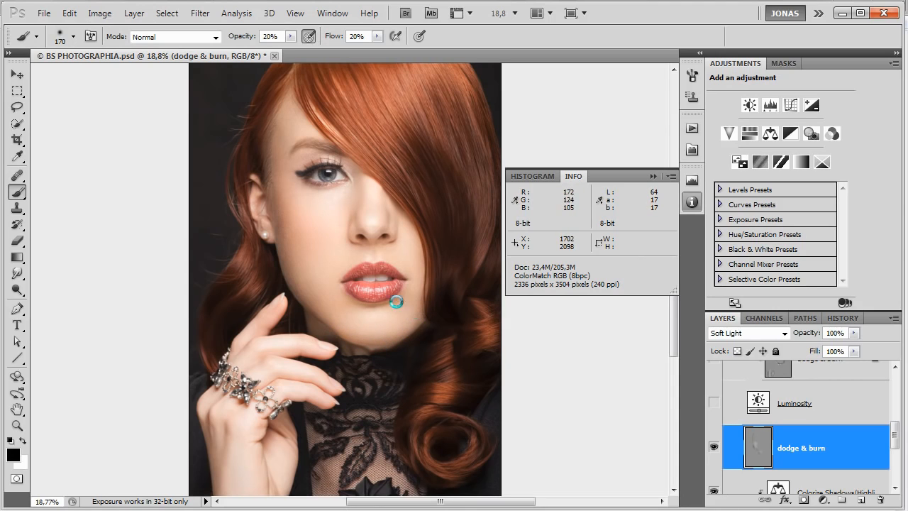
Dodge and burn the tip and side of the nose, setting the brush size to 106 px.
{"action": "key", "text": "x"}
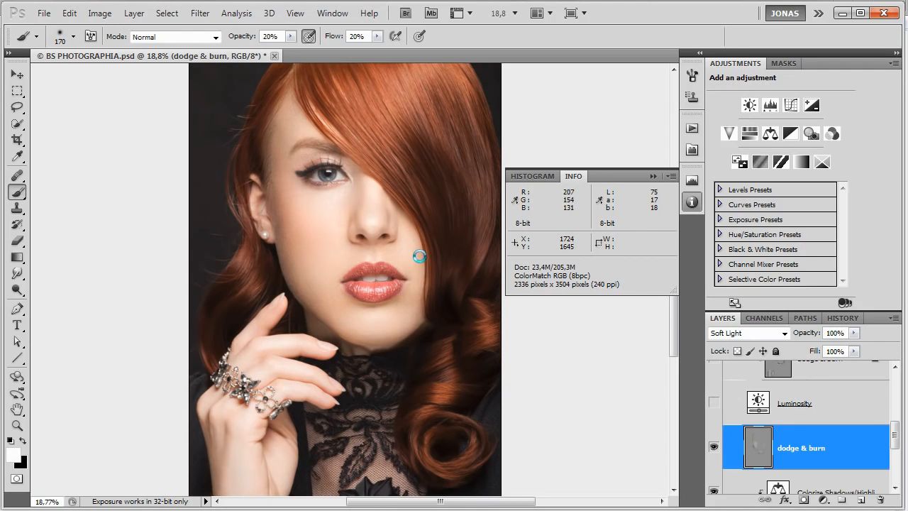
{"action": "key", "text": "x"}
{"action": "left_click_drag", "start_coordinate": [381, 224], "coordinate": [374, 224]}
{"action": "key", "text": "x"}
{"action": "key", "text": "x"}
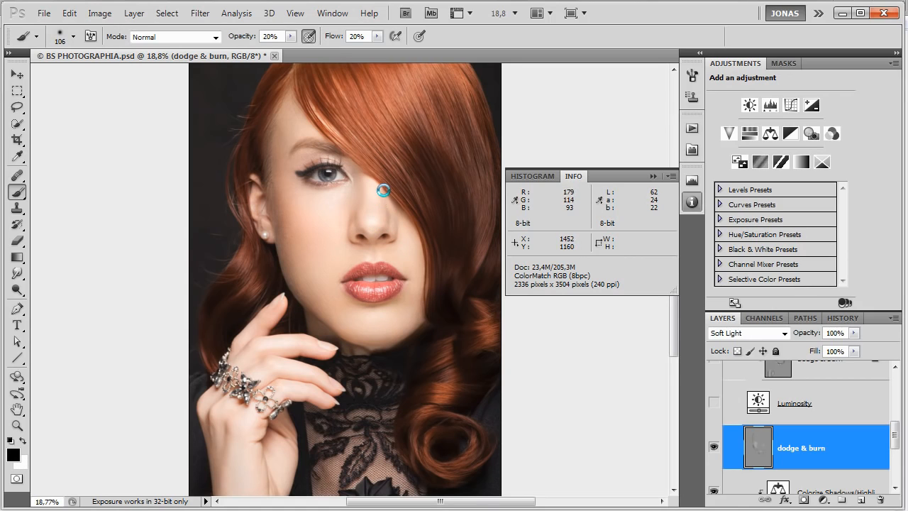
{"action": "left_click_drag", "start_coordinate": [394, 221], "coordinate": [404, 271]}
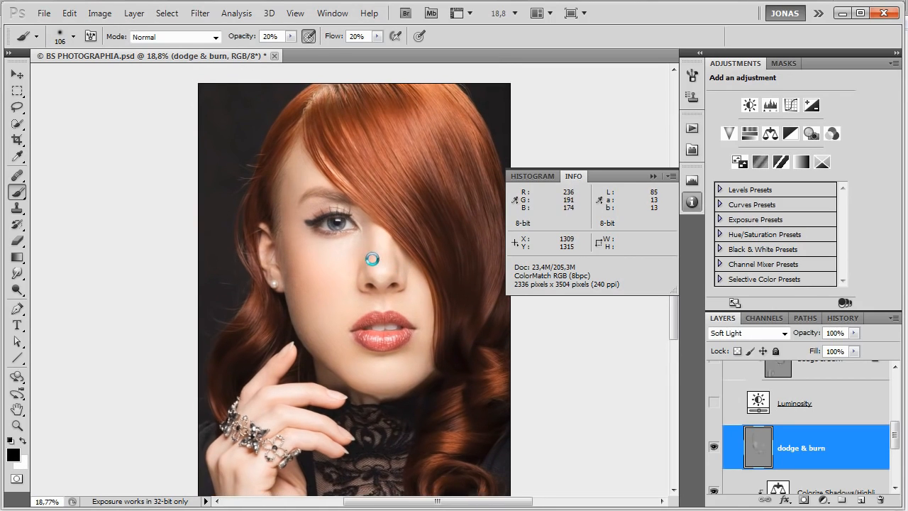
Shape the nose bridge and its shaded side with alternating white and black strokes of the 106 px brush.
{"action": "mouse_move", "coordinate": [372, 231]}
{"action": "left_mouse_down"}
{"action": "mouse_move", "coordinate": [371, 262]}
{"action": "mouse_move", "coordinate": [382, 245]}
{"action": "mouse_move", "coordinate": [382, 272]}
{"action": "left_mouse_up"}
{"action": "key", "text": "x"}
{"action": "left_click_drag", "start_coordinate": [384, 233], "coordinate": [393, 253]}
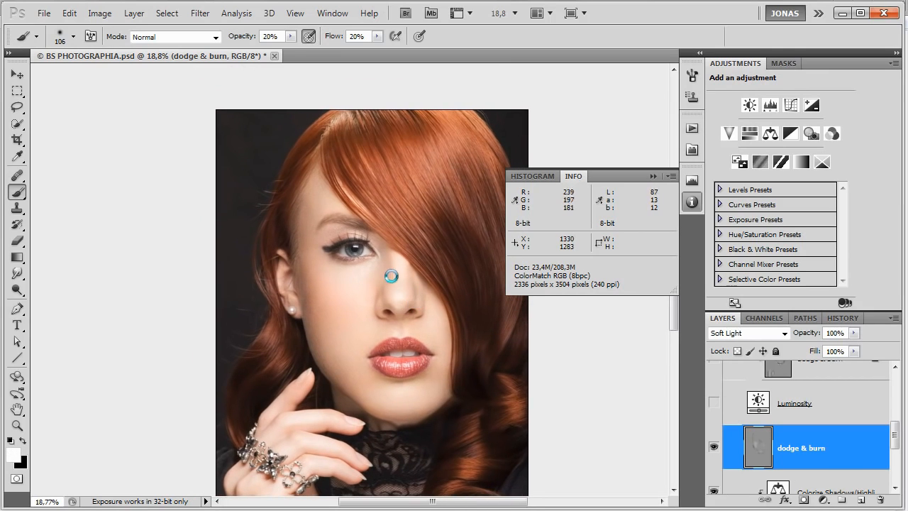
{"action": "key", "text": "x"}
{"action": "key", "text": "x"}
{"action": "left_click_drag", "start_coordinate": [377, 289], "coordinate": [380, 266]}
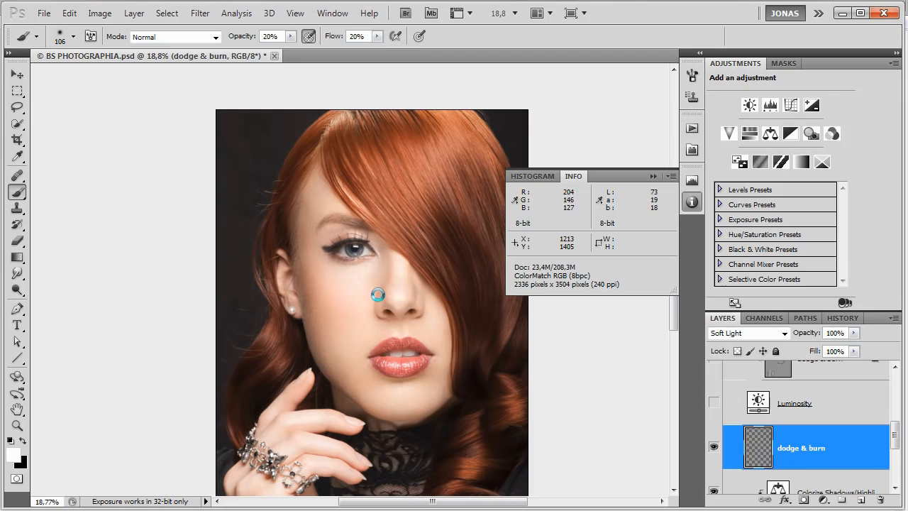
{"action": "mouse_move", "coordinate": [401, 294]}
{"action": "left_mouse_down"}
{"action": "mouse_move", "coordinate": [398, 259]}
{"action": "mouse_move", "coordinate": [427, 306]}
{"action": "left_mouse_up"}
Burn the eyebrow area with a 96 px black brush and compare the portrait with the dodge & burn layer hidden.
{"action": "key", "text": "r"}
{"action": "left_click_drag", "start_coordinate": [412, 199], "coordinate": [345, 280]}
{"action": "key", "text": "bracketleft"}
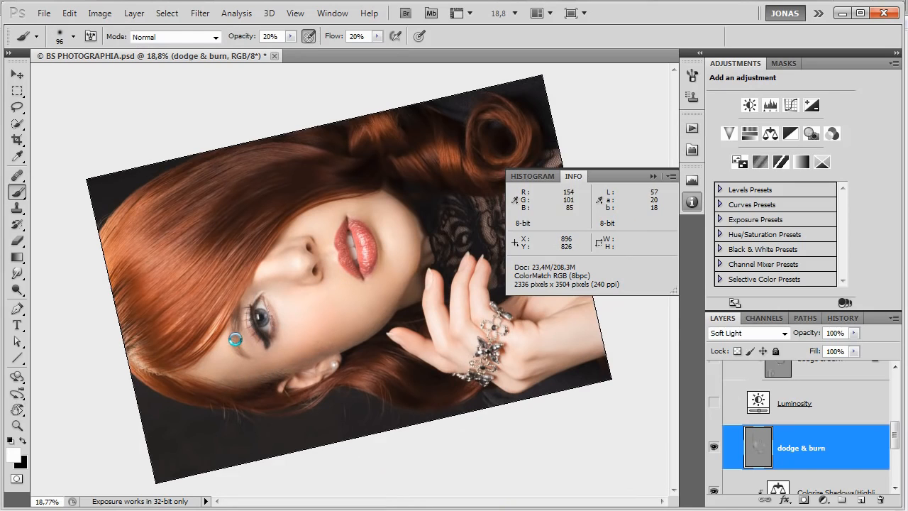
{"action": "key", "text": "x"}
{"action": "left_click_drag", "start_coordinate": [236, 348], "coordinate": [233, 338]}
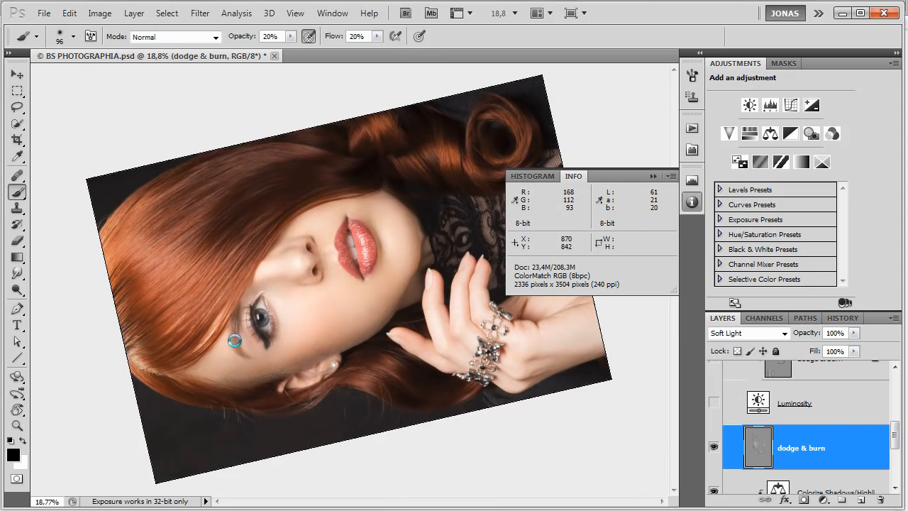
{"action": "key", "text": "Escape"}
{"action": "key", "text": "ctrl+comma"}
{"action": "key", "text": "ctrl+comma"}
{"action": "key", "text": "ctrl+comma"}
{"action": "key", "text": "ctrl+comma"}
Dodge and burn the upper eyelid with alternating white and black strokes of the 96 px brush, and compare the result.
{"action": "key", "text": "r"}
{"action": "mouse_move", "coordinate": [315, 322]}
{"action": "left_mouse_down"}
{"action": "mouse_move", "coordinate": [340, 298]}
{"action": "mouse_move", "coordinate": [438, 259]}
{"action": "mouse_move", "coordinate": [427, 207]}
{"action": "mouse_move", "coordinate": [397, 209]}
{"action": "mouse_move", "coordinate": [400, 304]}
{"action": "mouse_move", "coordinate": [391, 232]}
{"action": "mouse_move", "coordinate": [361, 256]}
{"action": "left_mouse_up"}
{"action": "key", "text": "b"}
{"action": "key", "text": "x"}
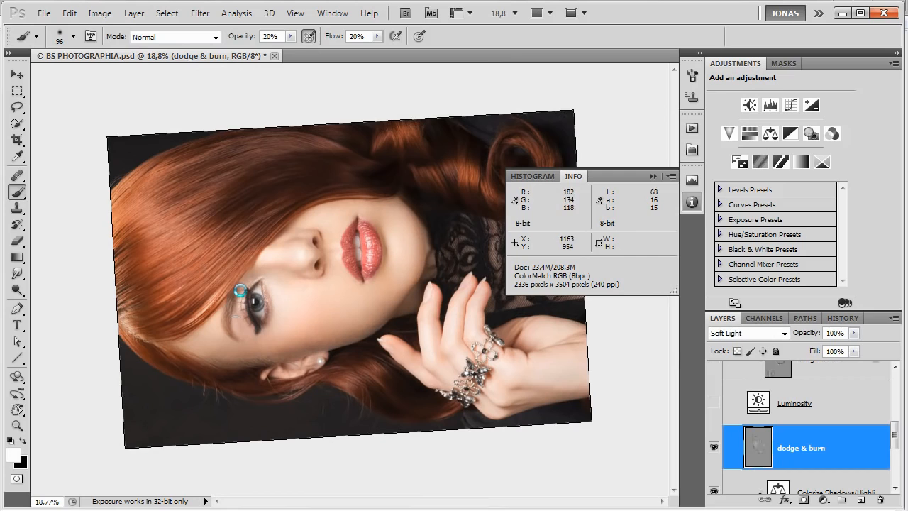
{"action": "key", "text": "x"}
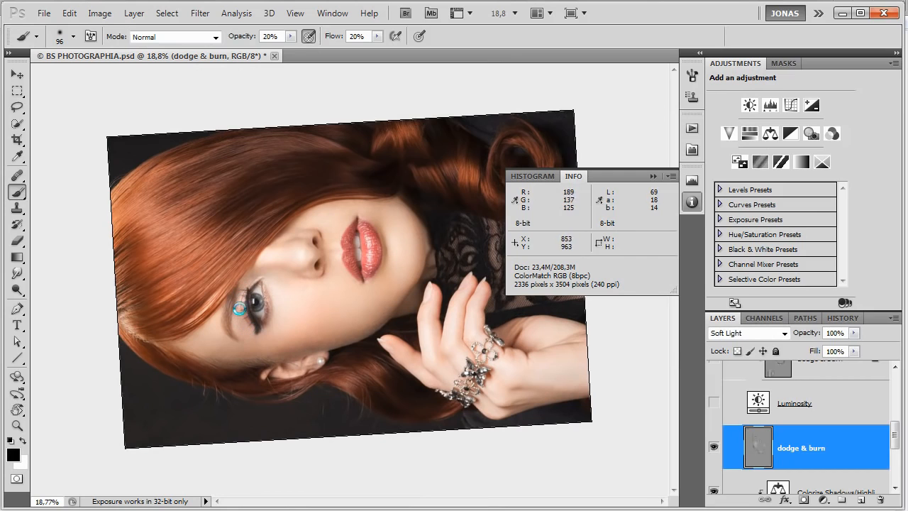
{"action": "key", "text": "Escape"}
{"action": "key", "text": "ctrl+alt+z"}
{"action": "key", "text": "ctrl+z"}
{"action": "key", "text": "ctrl+z"}
{"action": "key", "text": "ctrl+z"}
Burn the inside of the ear with black strokes of a 117 px brush.
{"action": "right_click", "coordinate": [265, 213], "text": "alt"}
{"action": "key", "text": "x"}
{"action": "key", "text": "x"}
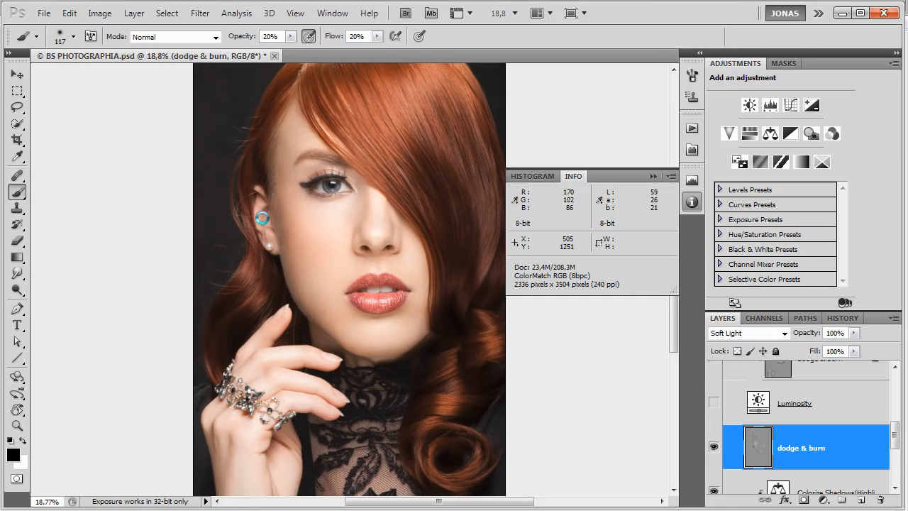
{"action": "mouse_move", "coordinate": [260, 208]}
{"action": "left_mouse_down"}
{"action": "mouse_move", "coordinate": [274, 254]}
{"action": "mouse_move", "coordinate": [260, 215]}
{"action": "left_mouse_up"}
Enlarge the brush to 153 px with white as the painting color, and toggle the dodge & burn layer to compare.
{"action": "right_click", "coordinate": [313, 281], "text": "alt"}
{"action": "right_click", "coordinate": [328, 296], "text": "alt"}
{"action": "key", "text": "x"}
{"action": "key", "text": "ctrl+comma"}
{"action": "key", "text": "ctrl+comma"}
{"action": "key", "text": "ctrl+comma"}
{"action": "key", "text": "ctrl+comma"}
{"action": "key", "text": "ctrl+comma"}
{"action": "key", "text": "ctrl+comma"}
{"action": "key", "text": "ctrl+comma"}
{"action": "key", "text": "ctrl+comma"}
{"action": "key", "text": "ctrl+comma"}
{"action": "key", "text": "ctrl+comma"}
Dodge the lower lip's highlights and burn its darker areas with white and black strokes of a 57 px brush.
{"action": "key", "text": "r"}
{"action": "mouse_move", "coordinate": [425, 224]}
{"action": "left_mouse_down"}
{"action": "mouse_move", "coordinate": [371, 156]}
{"action": "mouse_move", "coordinate": [269, 192]}
{"action": "mouse_move", "coordinate": [312, 206]}
{"action": "left_mouse_up"}
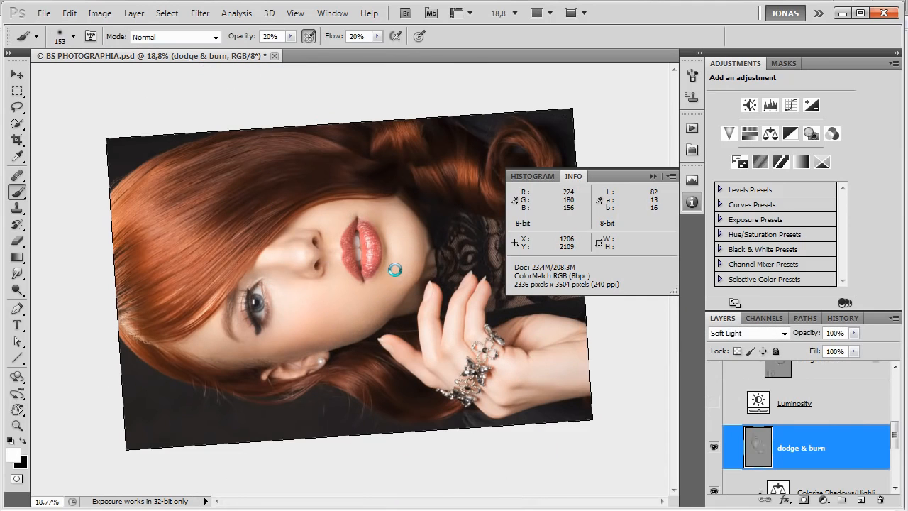
{"action": "scroll", "coordinate": [394, 270], "scroll_direction": "up", "scroll_amount": 6}
{"action": "left_click_drag", "start_coordinate": [398, 284], "coordinate": [384, 284]}
{"action": "left_click_drag", "start_coordinate": [400, 302], "coordinate": [389, 301]}
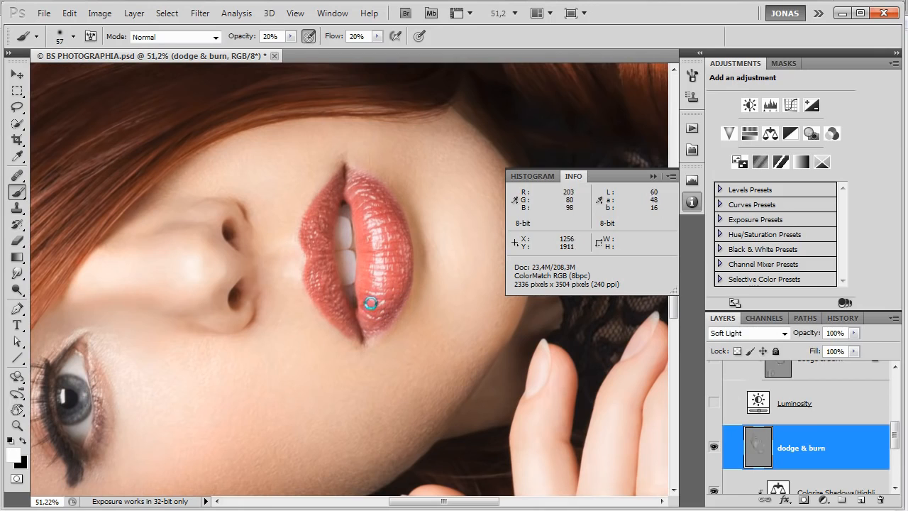
{"action": "key", "text": "x"}
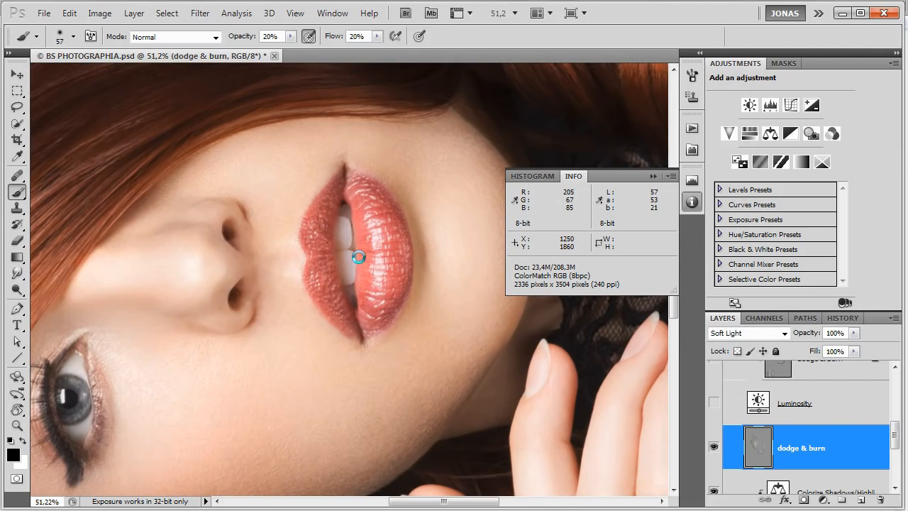
{"action": "mouse_move", "coordinate": [367, 183]}
{"action": "left_mouse_down"}
{"action": "mouse_move", "coordinate": [400, 238]}
{"action": "mouse_move", "coordinate": [389, 320]}
{"action": "mouse_move", "coordinate": [378, 321]}
{"action": "mouse_move", "coordinate": [388, 268]}
{"action": "left_mouse_up"}
{"action": "key", "text": "x"}
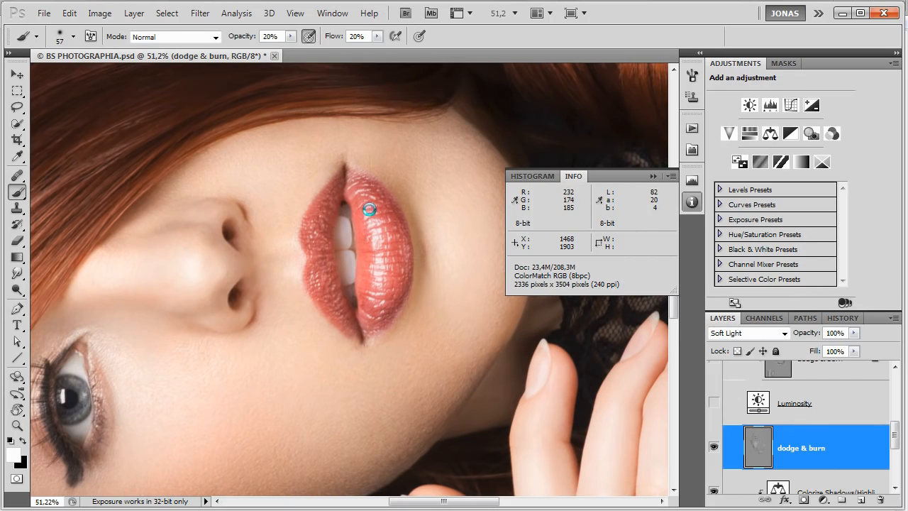
Burn the corners of the mouth, dodge the upper lip, and compare the lips with the dodge & burn layer hidden.
{"action": "key", "text": "x"}
{"action": "mouse_move", "coordinate": [351, 206]}
{"action": "left_mouse_down"}
{"action": "mouse_move", "coordinate": [357, 221]}
{"action": "mouse_move", "coordinate": [349, 207]}
{"action": "left_mouse_up"}
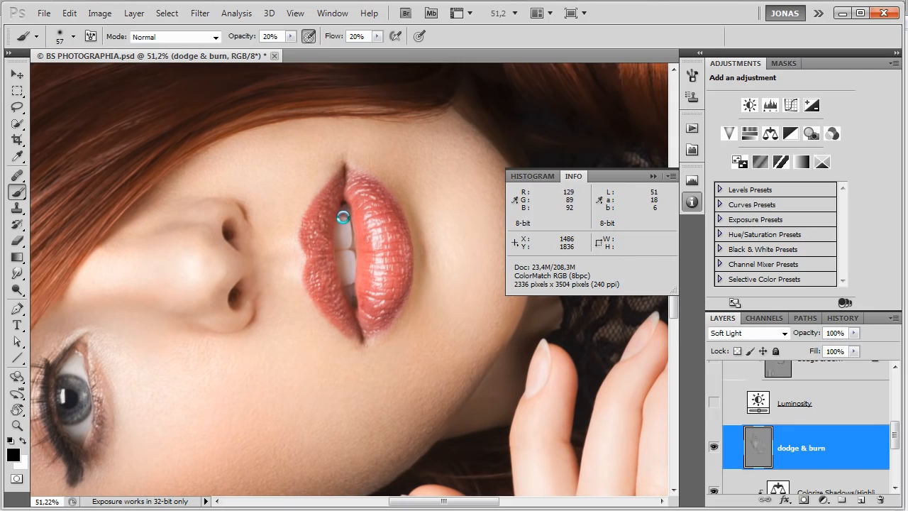
{"action": "mouse_move", "coordinate": [365, 334]}
{"action": "left_mouse_down"}
{"action": "mouse_move", "coordinate": [351, 318]}
{"action": "mouse_move", "coordinate": [345, 331]}
{"action": "left_mouse_up"}
{"action": "key", "text": "x"}
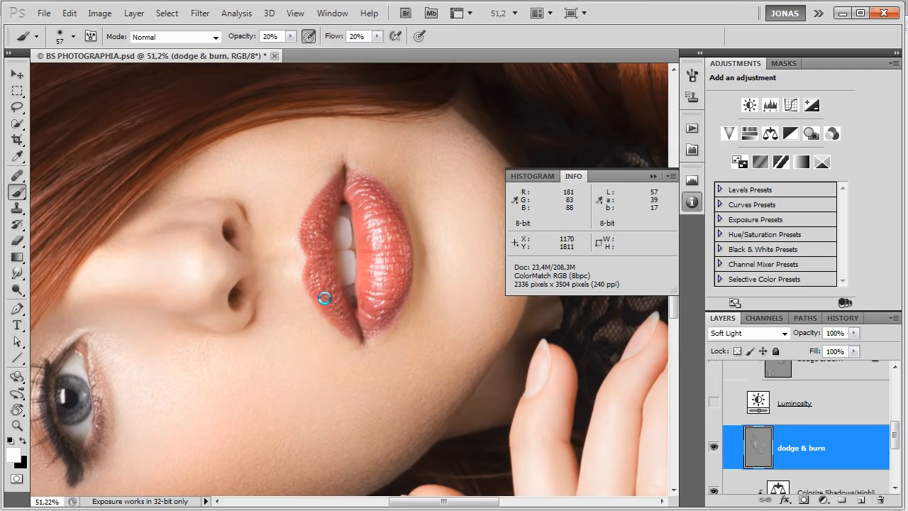
{"action": "left_click_drag", "start_coordinate": [316, 271], "coordinate": [323, 291]}
{"action": "left_click_drag", "start_coordinate": [317, 223], "coordinate": [331, 202]}
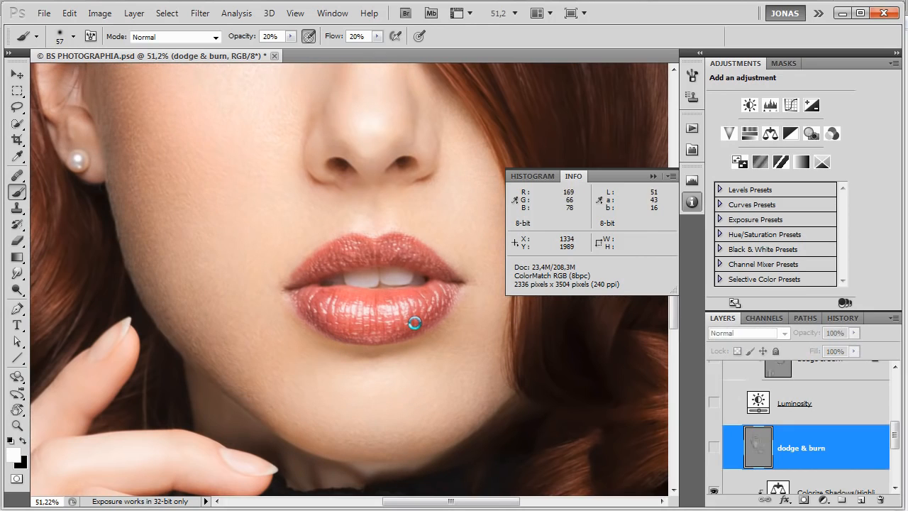
{"action": "key", "text": "ctrl+comma"}
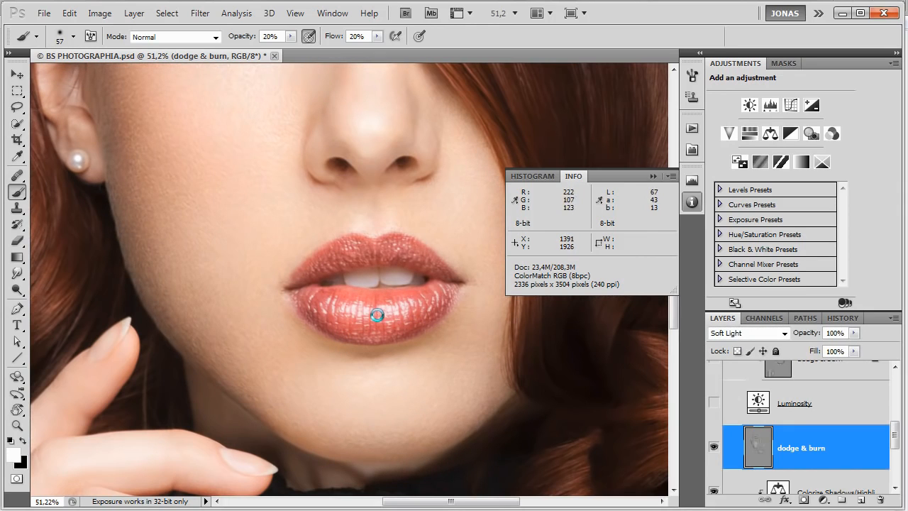
{"action": "key", "text": "ctrl+comma"}
{"action": "key", "text": "ctrl+comma"}
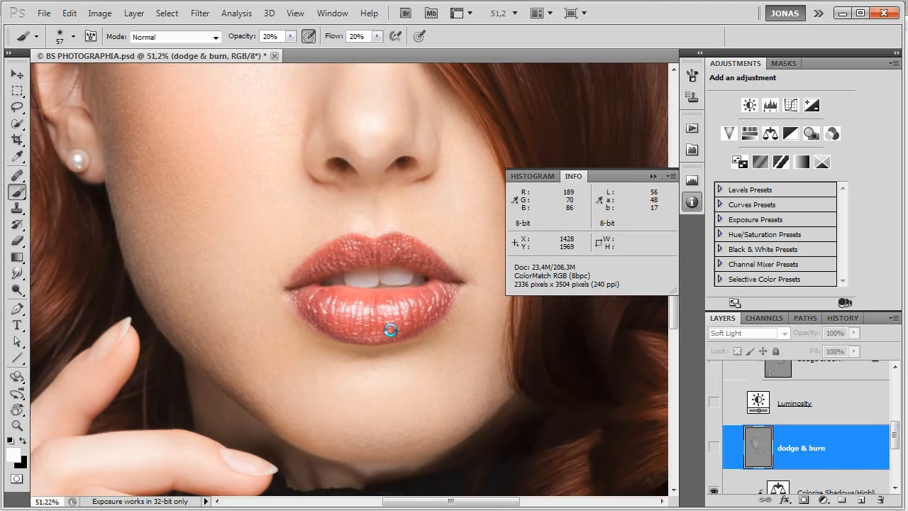
{"action": "scroll", "coordinate": [385, 329], "scroll_direction": "down", "scroll_amount": 4}
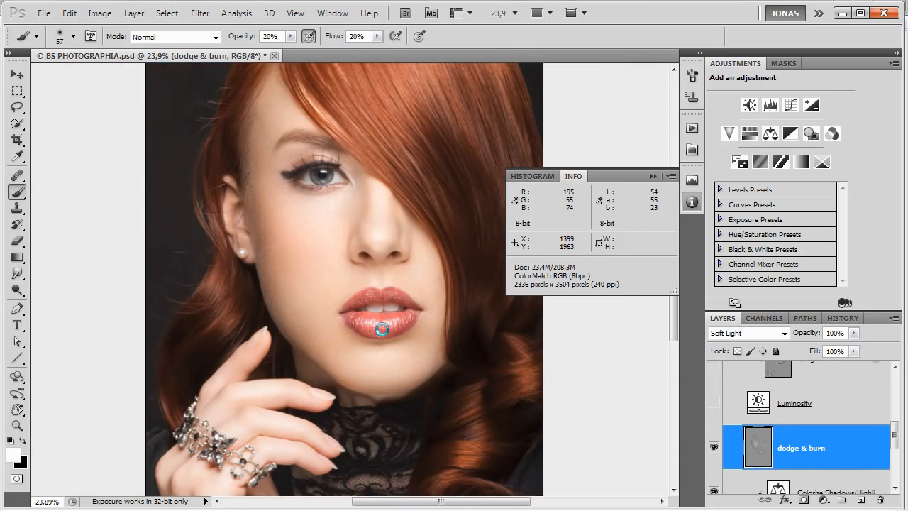
Burn the shadow under the chin and dodge the dark neck folds, raising the brush's opacity and flow to 30%.
{"action": "scroll", "coordinate": [384, 396], "scroll_direction": "up", "scroll_amount": 6}
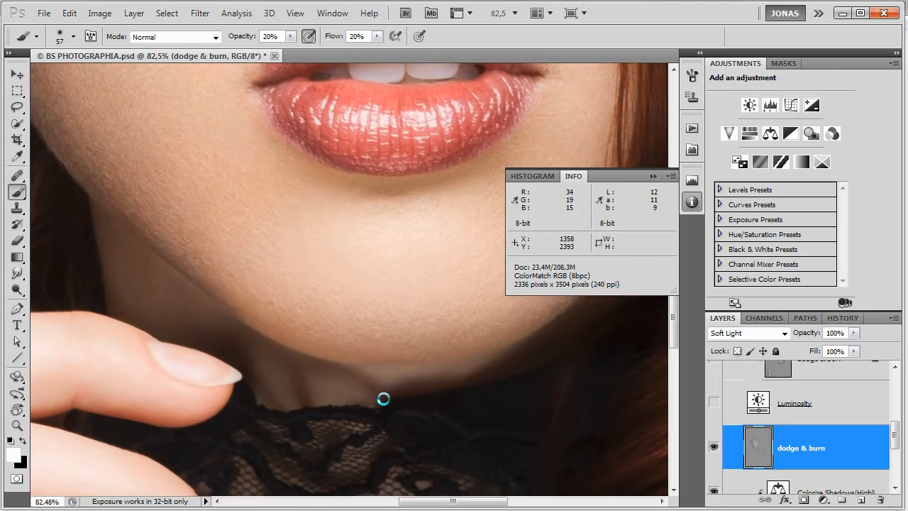
{"action": "key", "text": "x"}
{"action": "mouse_move", "coordinate": [432, 369]}
{"action": "left_mouse_down"}
{"action": "mouse_move", "coordinate": [388, 369]}
{"action": "mouse_move", "coordinate": [362, 384]}
{"action": "left_mouse_up"}
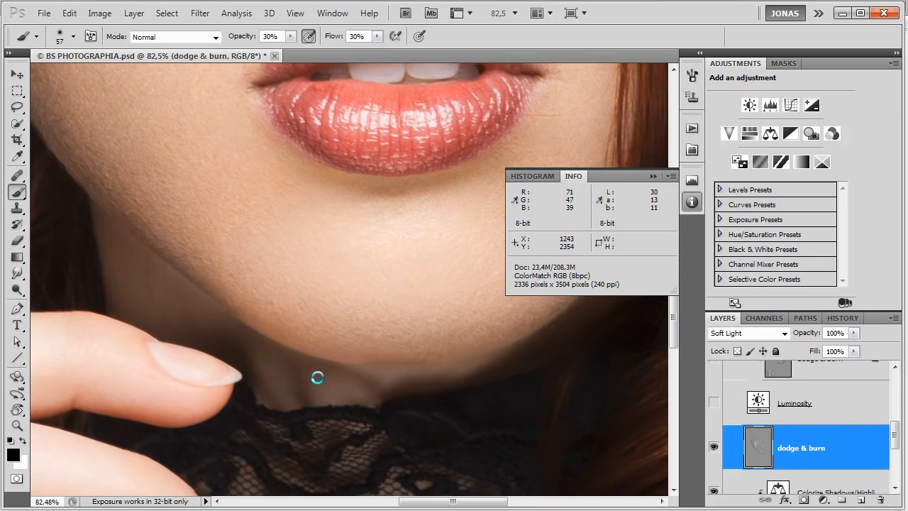
{"action": "key", "text": "x"}
{"action": "left_click_drag", "start_coordinate": [307, 368], "coordinate": [371, 382]}
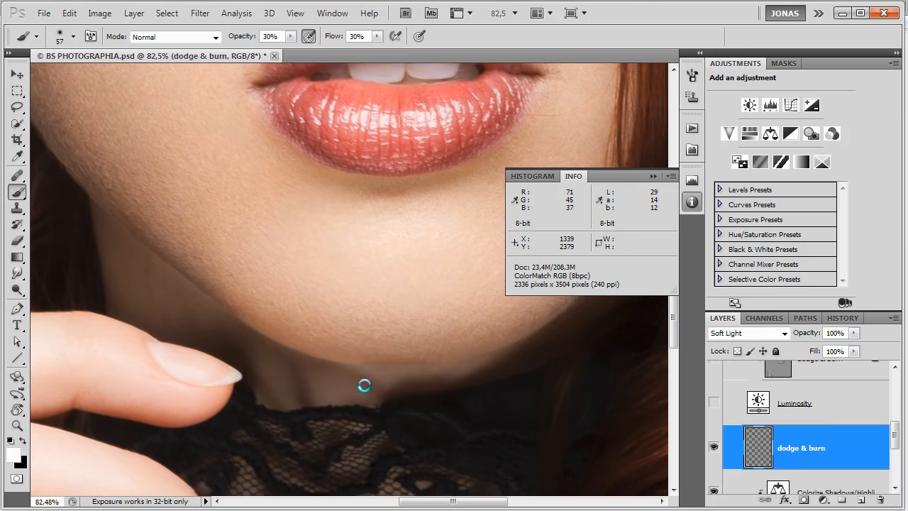
{"action": "left_click_drag", "start_coordinate": [308, 364], "coordinate": [362, 384]}
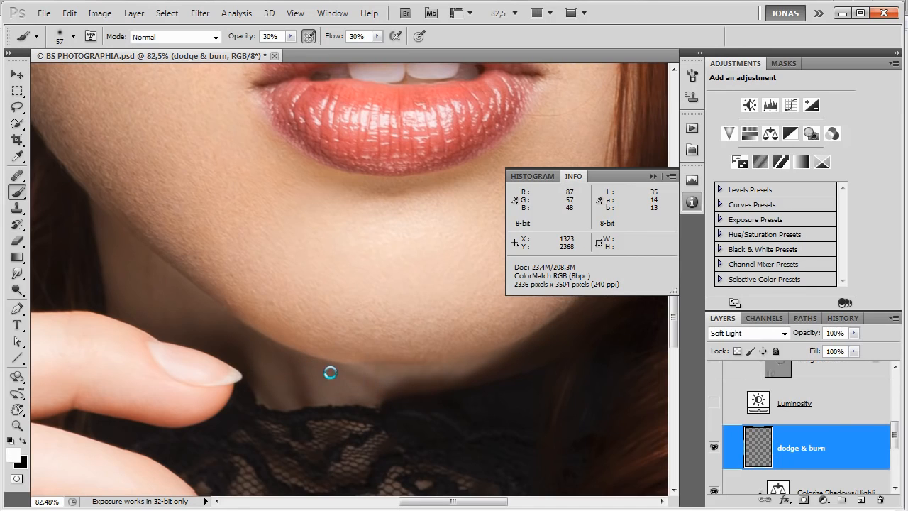
{"action": "left_click_drag", "start_coordinate": [289, 361], "coordinate": [307, 406]}
{"action": "left_click_drag", "start_coordinate": [290, 361], "coordinate": [307, 415]}
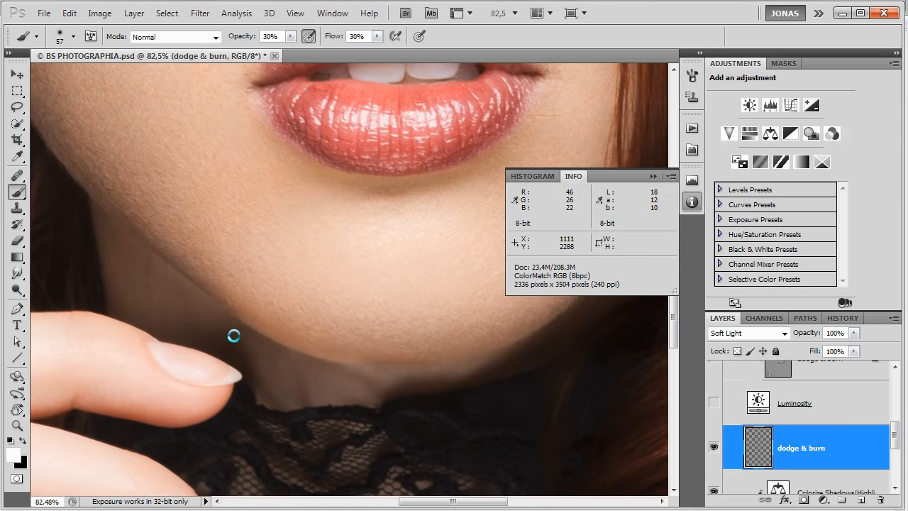
Burn the lighter streaks on the neck above the lace collar with black, using brush sizes of 22 and 41 px.
{"action": "left_click_drag", "start_coordinate": [338, 372], "coordinate": [331, 372]}
{"action": "key", "text": "x"}
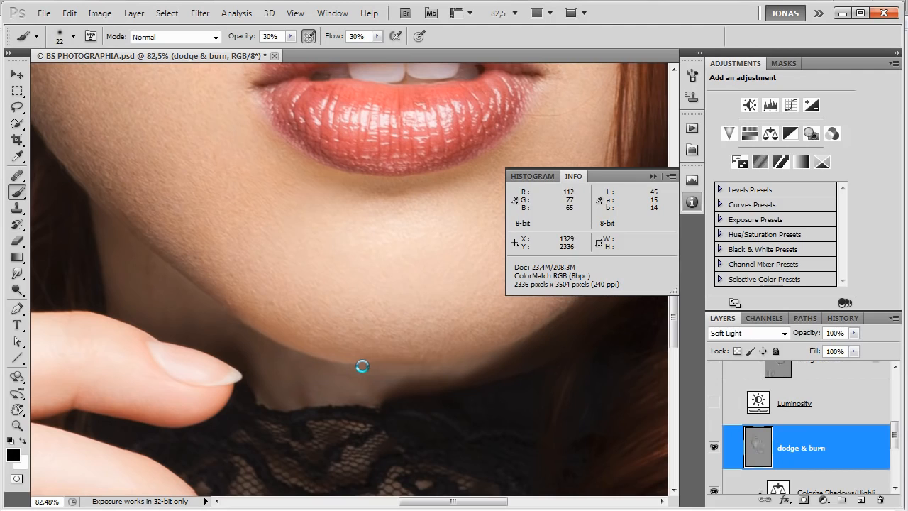
{"action": "left_click_drag", "start_coordinate": [352, 393], "coordinate": [363, 393]}
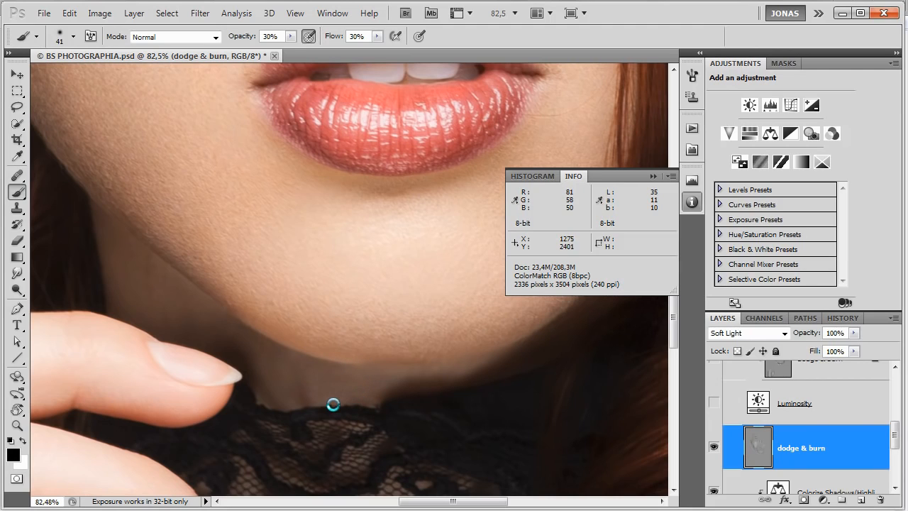
Even out the neck tones with alternating white and black at 10% opacity and flow, reducing the brush to 29 px.
{"action": "key", "text": "x"}
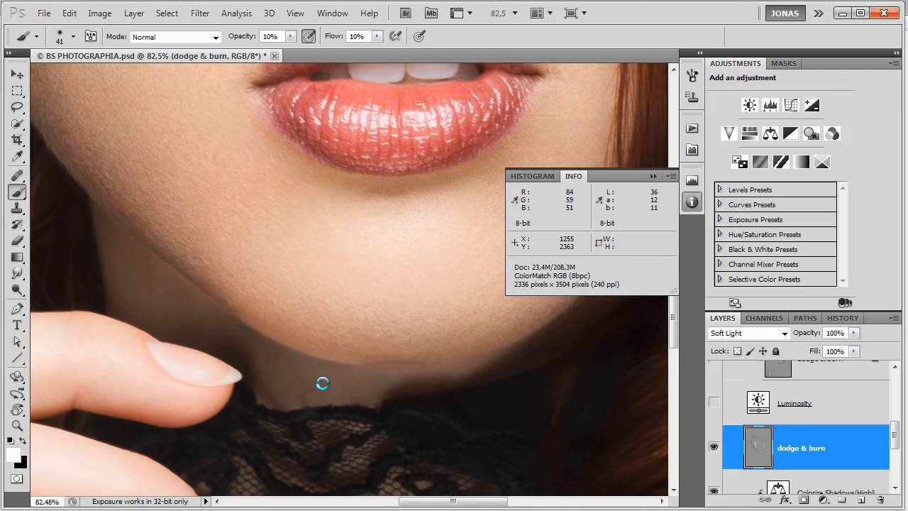
{"action": "key", "text": "x"}
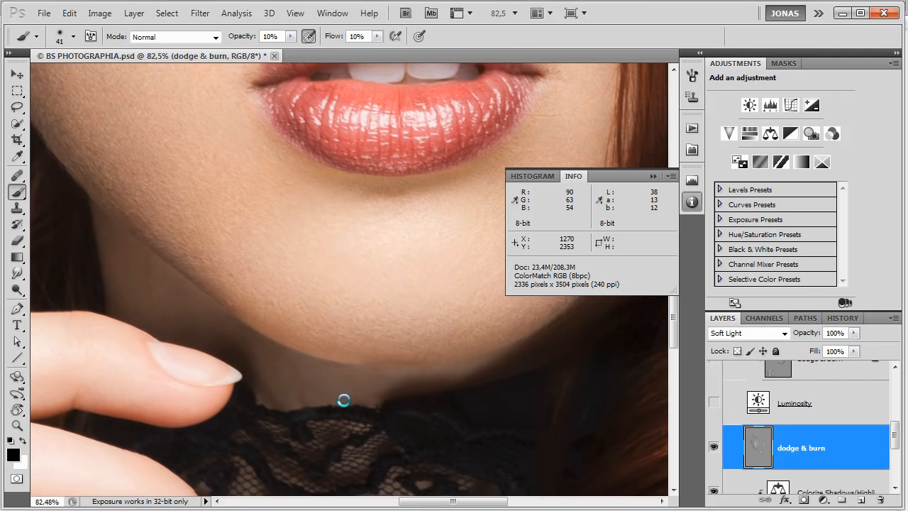
{"action": "right_click", "coordinate": [297, 371], "text": "alt"}
{"action": "key", "text": "x"}
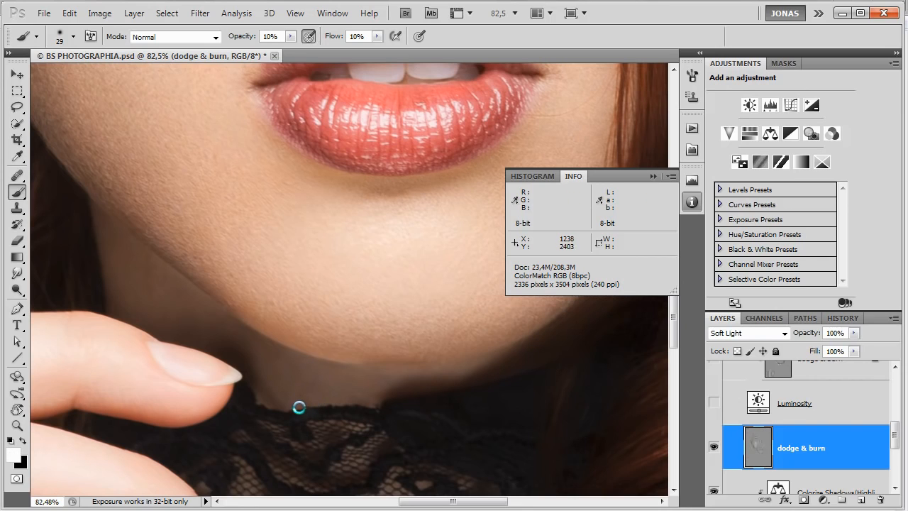
{"action": "key", "text": "x"}
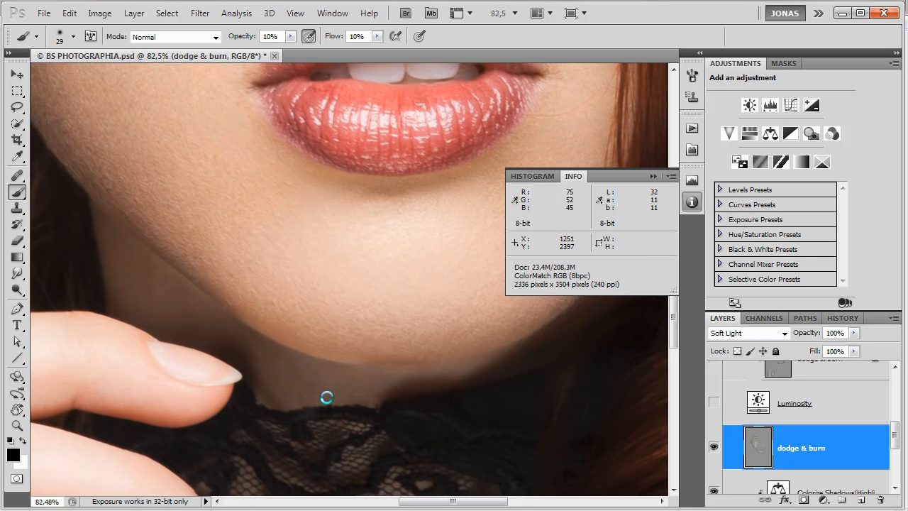
{"action": "key", "text": "x"}
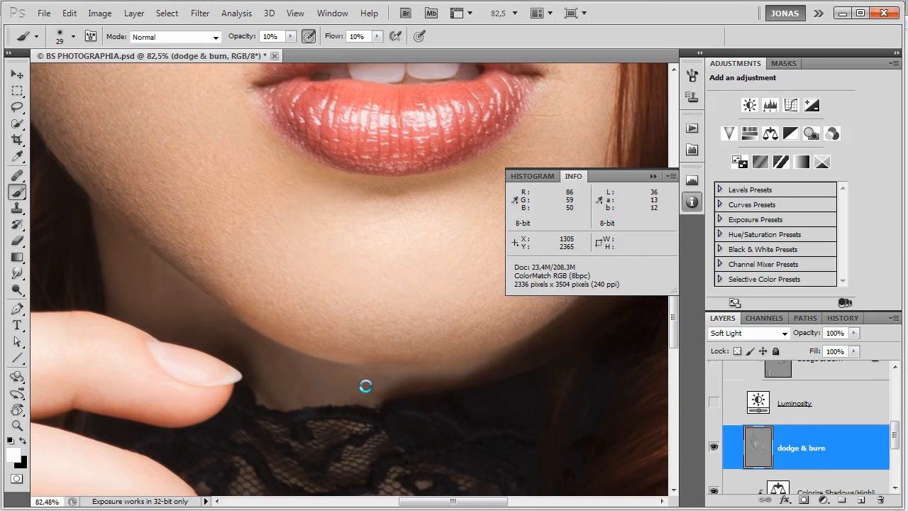
{"action": "key", "text": "x"}
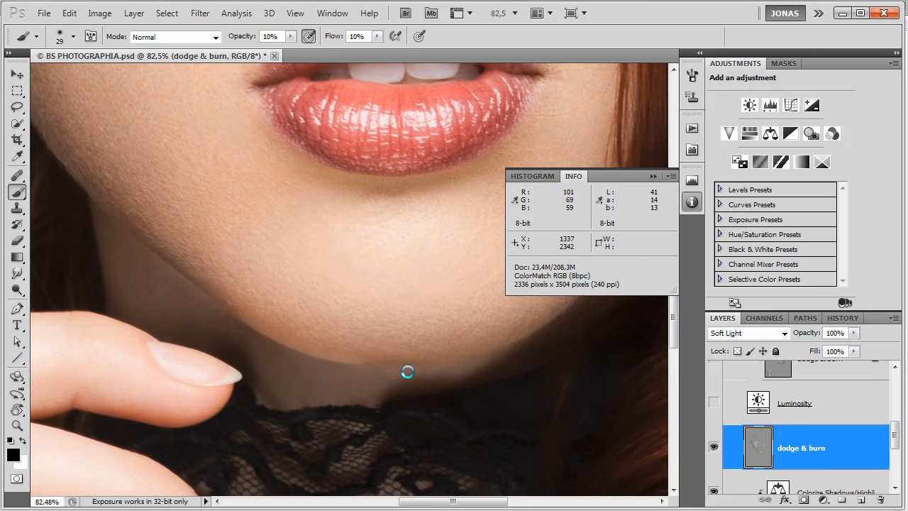
Burn the shadow along the chin's lower edge and dodge the neck beneath it with the 29 px brush.
{"action": "left_click_drag", "start_coordinate": [433, 369], "coordinate": [391, 367]}
{"action": "mouse_move", "coordinate": [476, 370]}
{"action": "left_mouse_down"}
{"action": "mouse_move", "coordinate": [481, 360]}
{"action": "mouse_move", "coordinate": [446, 364]}
{"action": "left_mouse_up"}
{"action": "key", "text": "x"}
{"action": "mouse_move", "coordinate": [381, 377]}
{"action": "left_mouse_down"}
{"action": "mouse_move", "coordinate": [402, 395]}
{"action": "mouse_move", "coordinate": [377, 381]}
{"action": "left_mouse_up"}
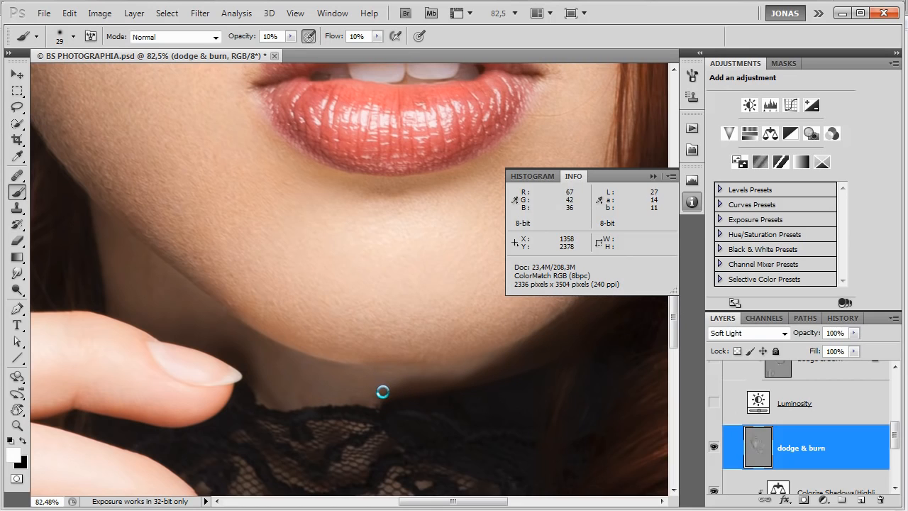
Refine the tones along the chin's lower edge in a rotated view, reducing the brush to 17 px and alternating black and white.
{"action": "key", "text": "r"}
{"action": "mouse_move", "coordinate": [493, 308]}
{"action": "left_mouse_down"}
{"action": "mouse_move", "coordinate": [450, 217]}
{"action": "mouse_move", "coordinate": [381, 154]}
{"action": "mouse_move", "coordinate": [387, 160]}
{"action": "left_mouse_up"}
{"action": "key", "text": "b"}
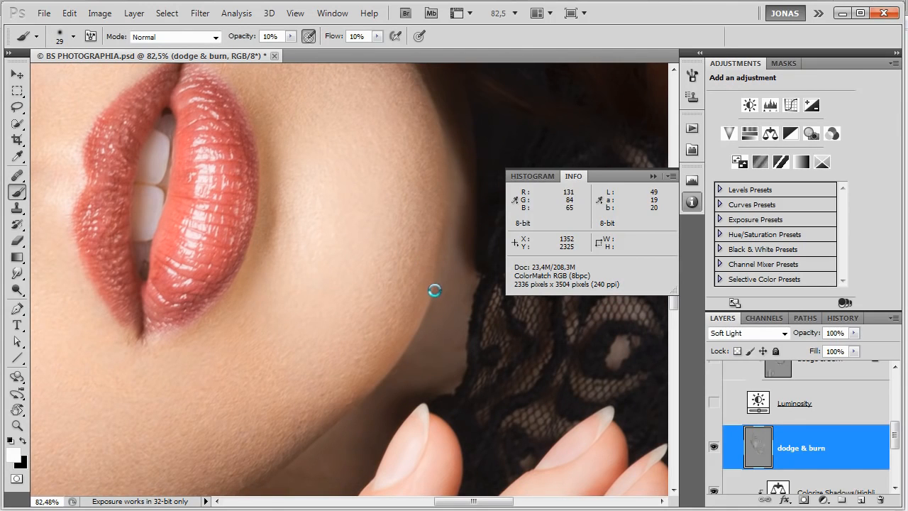
{"action": "key", "text": "x"}
{"action": "key", "text": "["}
{"action": "left_click_drag", "start_coordinate": [436, 303], "coordinate": [433, 298]}
{"action": "key", "text": "x"}
{"action": "key", "text": "]"}
{"action": "key", "text": "x"}
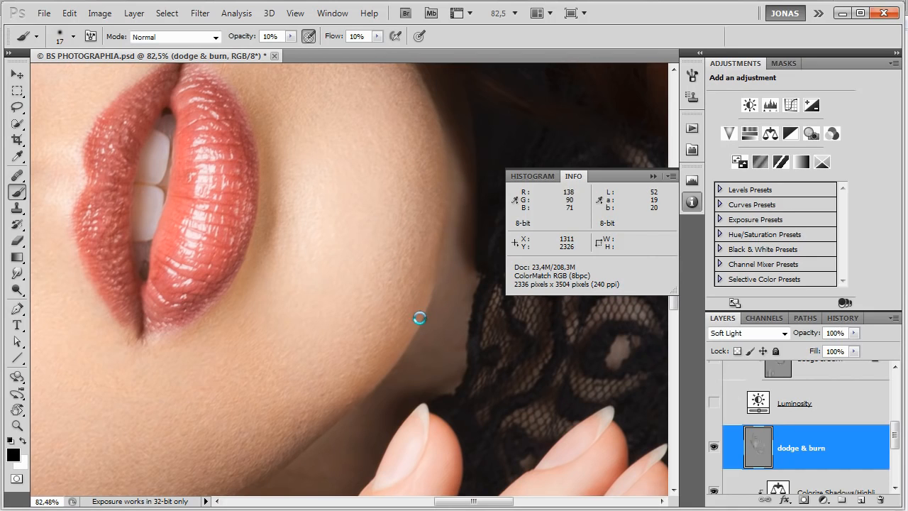
{"action": "key", "text": "x"}
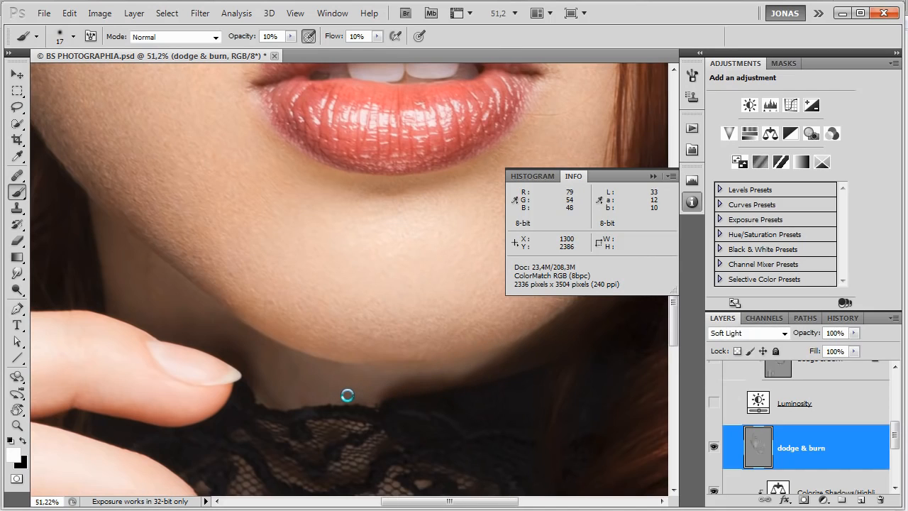
Compare the portrait with and without the dodge & burn layer at several zoom levels, focusing on the chin and neck.
{"action": "scroll", "coordinate": [345, 393], "scroll_direction": "down", "scroll_amount": 8}
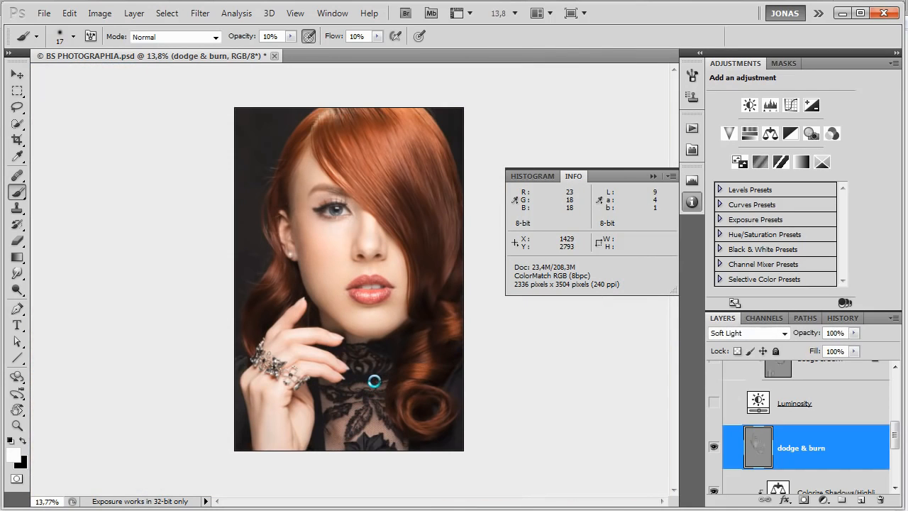
{"action": "scroll", "coordinate": [375, 351], "scroll_direction": "down", "scroll_amount": 2}
{"action": "scroll", "coordinate": [373, 316], "scroll_direction": "up", "scroll_amount": 3}
{"action": "scroll", "coordinate": [359, 344], "scroll_direction": "up", "scroll_amount": 3}
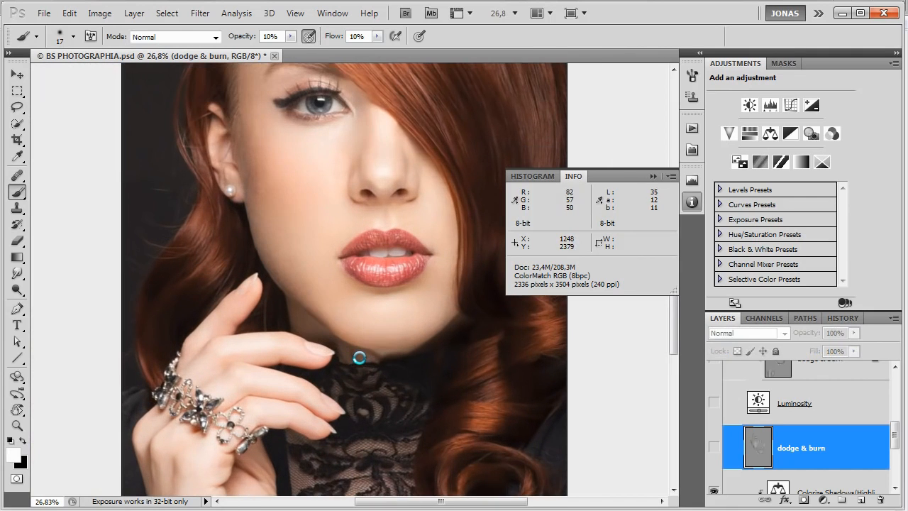
{"action": "scroll", "coordinate": [367, 360], "scroll_direction": "down", "scroll_amount": 4}
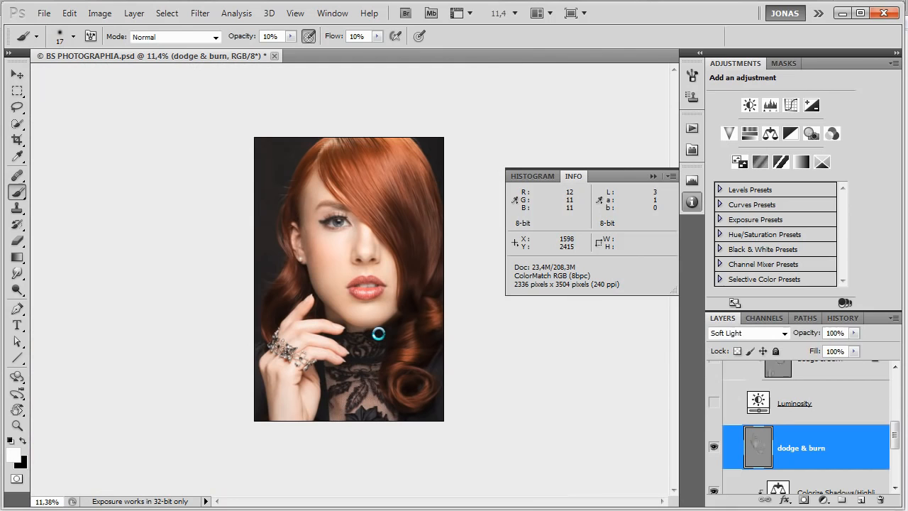
{"action": "key", "text": "ctrl+comma"}
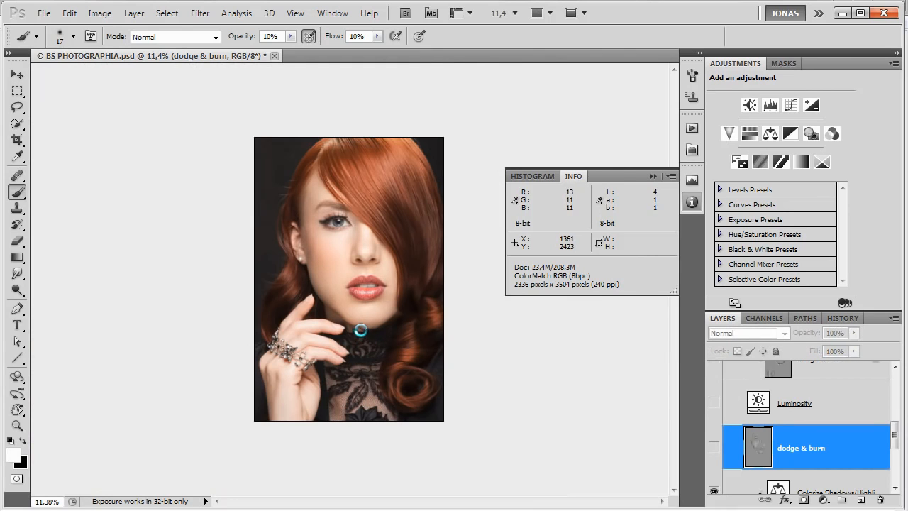
{"action": "scroll", "coordinate": [368, 342], "scroll_direction": "up", "scroll_amount": 3}
{"action": "scroll", "coordinate": [375, 372], "scroll_direction": "up", "scroll_amount": 1}
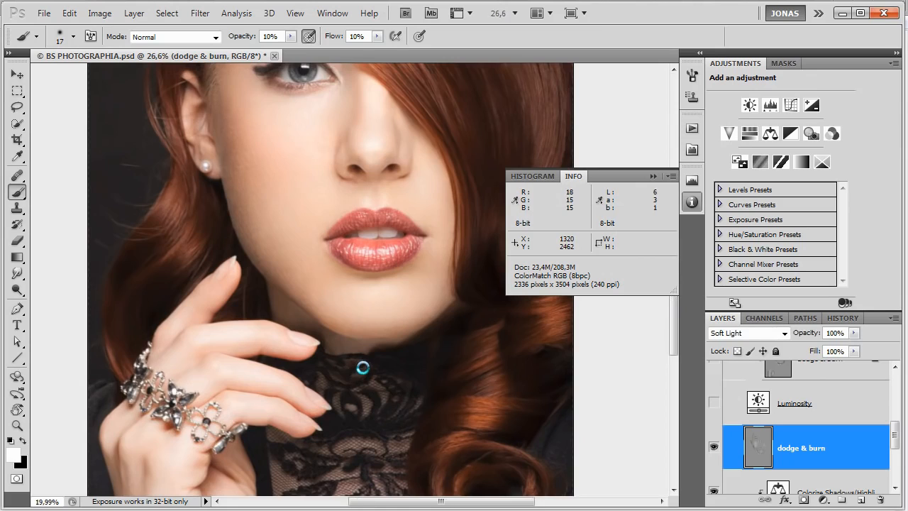
{"action": "scroll", "coordinate": [363, 366], "scroll_direction": "down", "scroll_amount": 3}
{"action": "key", "text": "ctrl+comma"}
{"action": "key", "text": "ctrl+comma"}
{"action": "key", "text": "ctrl+comma"}
{"action": "key", "text": "ctrl+comma"}
{"action": "key", "text": "ctrl+comma"}
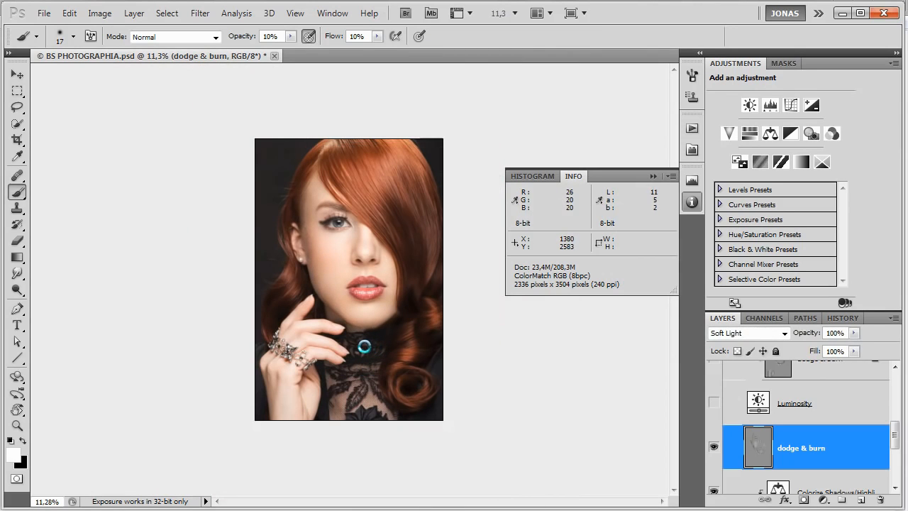
Even out the neck skin just above the lace collar with alternating black and white strokes, using a 25 px brush.
{"action": "scroll", "coordinate": [365, 347], "scroll_direction": "up", "scroll_amount": 4}
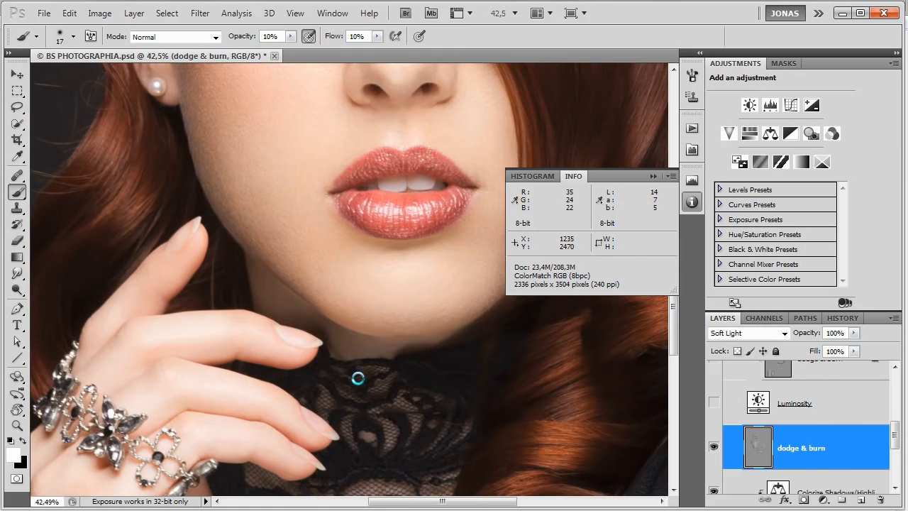
{"action": "scroll", "coordinate": [358, 378], "scroll_direction": "up", "scroll_amount": 3}
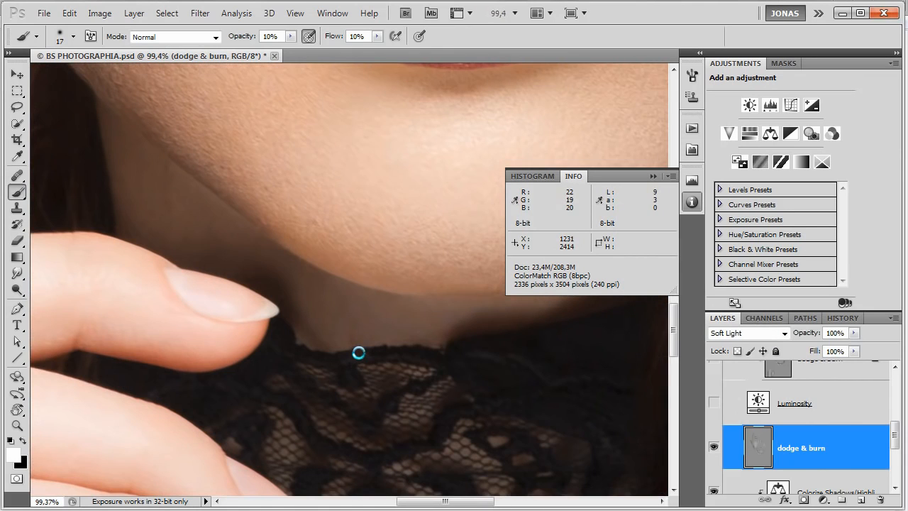
{"action": "key", "text": "bracketright"}
{"action": "key", "text": "bracketright"}
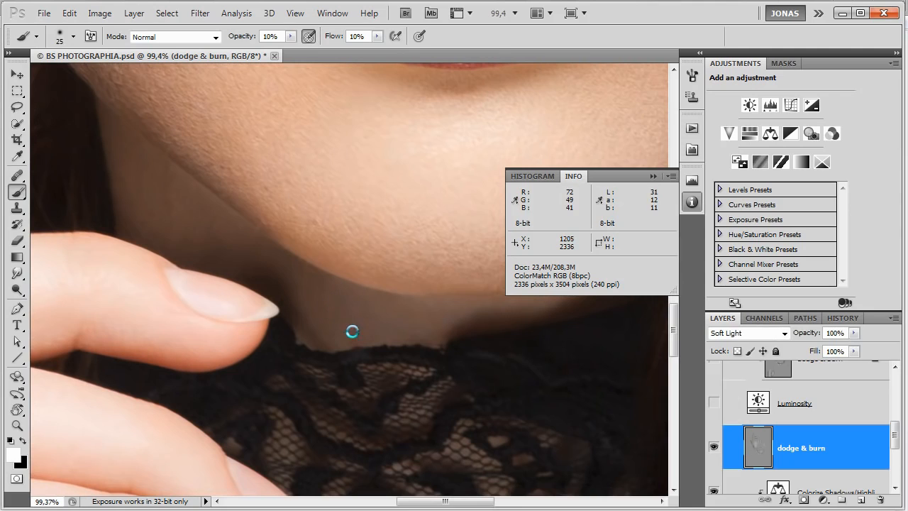
{"action": "key", "text": "x"}
{"action": "mouse_move", "coordinate": [356, 344]}
{"action": "left_mouse_down"}
{"action": "mouse_move", "coordinate": [326, 340]}
{"action": "mouse_move", "coordinate": [352, 280]}
{"action": "mouse_move", "coordinate": [329, 343]}
{"action": "mouse_move", "coordinate": [299, 316]}
{"action": "mouse_move", "coordinate": [323, 354]}
{"action": "mouse_move", "coordinate": [293, 312]}
{"action": "mouse_move", "coordinate": [329, 350]}
{"action": "mouse_move", "coordinate": [311, 289]}
{"action": "mouse_move", "coordinate": [330, 324]}
{"action": "mouse_move", "coordinate": [350, 322]}
{"action": "mouse_move", "coordinate": [356, 351]}
{"action": "mouse_move", "coordinate": [349, 319]}
{"action": "mouse_move", "coordinate": [358, 302]}
{"action": "mouse_move", "coordinate": [332, 298]}
{"action": "mouse_move", "coordinate": [319, 277]}
{"action": "mouse_move", "coordinate": [427, 339]}
{"action": "left_mouse_up"}
{"action": "key", "text": "x"}
{"action": "key", "text": "x"}
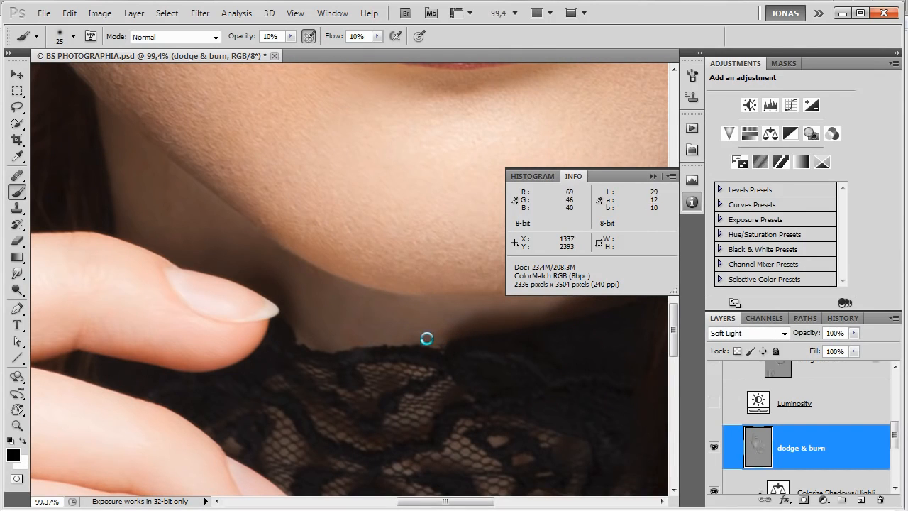
{"action": "key", "text": "x"}
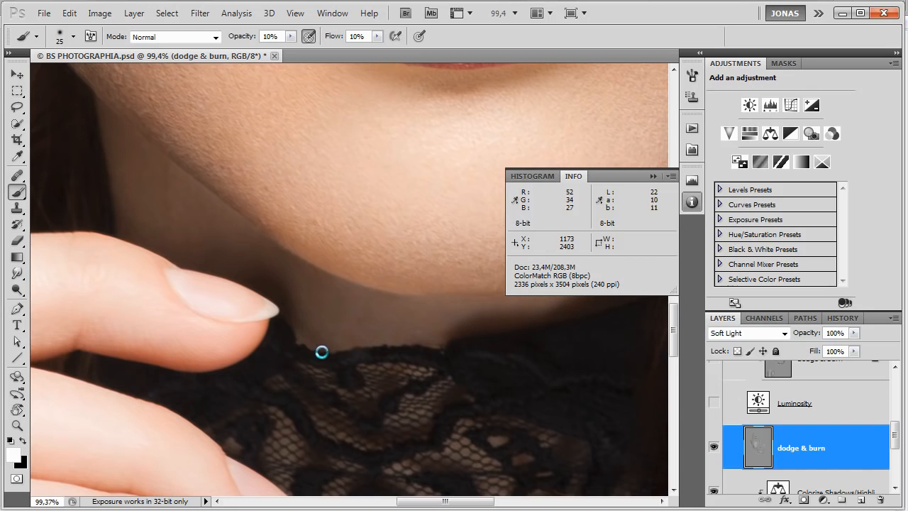
{"action": "mouse_move", "coordinate": [297, 323]}
{"action": "left_mouse_down"}
{"action": "mouse_move", "coordinate": [322, 353]}
{"action": "mouse_move", "coordinate": [298, 324]}
{"action": "mouse_move", "coordinate": [329, 349]}
{"action": "left_mouse_up"}
{"action": "key", "text": "x"}
Smooth the shadowed neck beneath the jawline beside the raised hand with white and black strokes, using a 16 px brush.
{"action": "key", "text": "x"}
{"action": "left_click_drag", "start_coordinate": [429, 276], "coordinate": [495, 382]}
{"action": "right_click", "coordinate": [244, 326], "text": "alt"}
{"action": "key", "text": "x"}
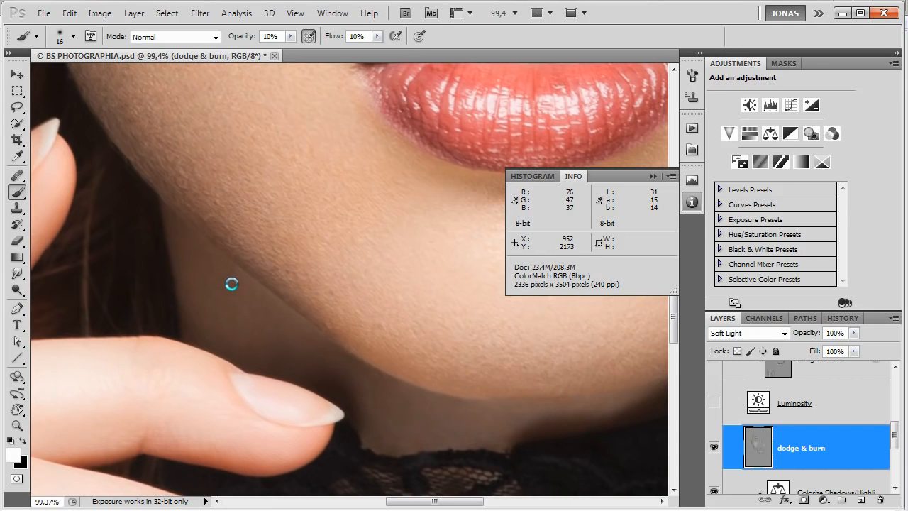
{"action": "key", "text": "x"}
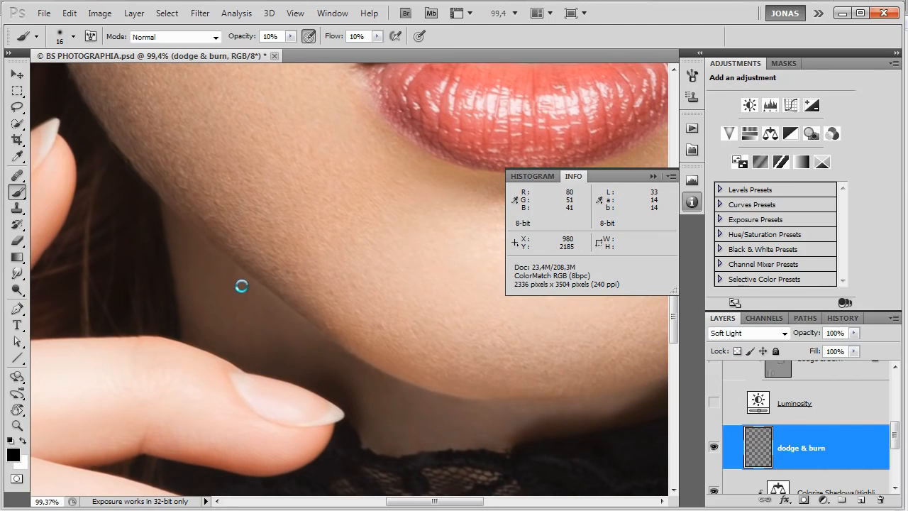
{"action": "key", "text": "x"}
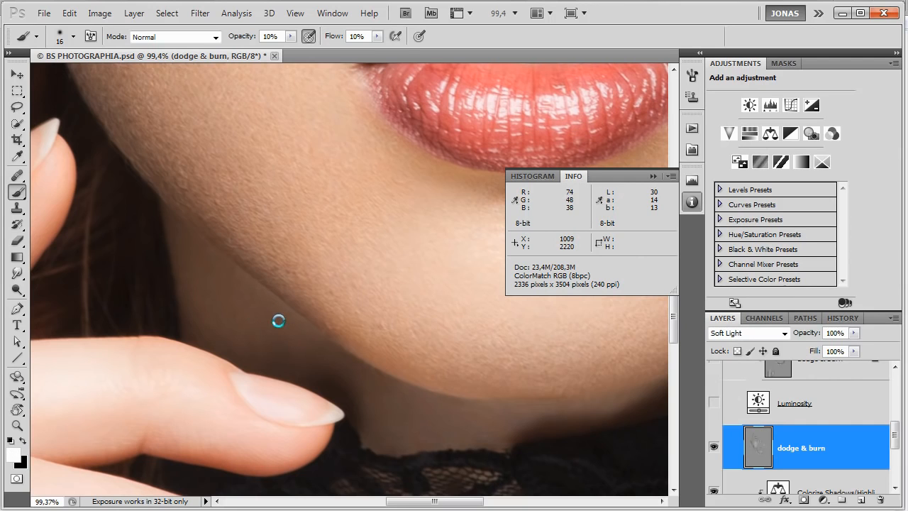
Inspect the retouched jaw, cheek, eye and lips up close, followed by the whole face.
{"action": "scroll", "coordinate": [347, 274], "scroll_direction": "up", "scroll_amount": 3}
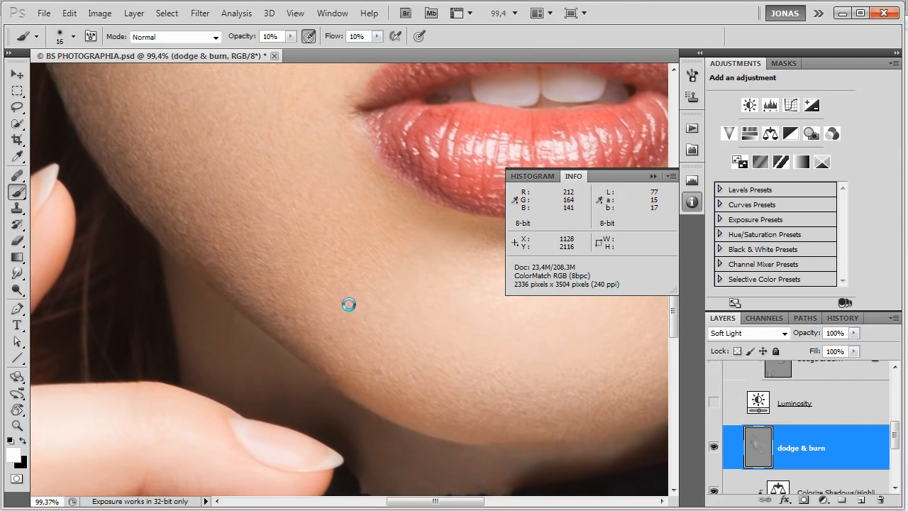
{"action": "scroll", "coordinate": [348, 304], "scroll_direction": "up", "scroll_amount": 10}
{"action": "scroll", "coordinate": [365, 308], "scroll_direction": "left", "scroll_amount": 5}
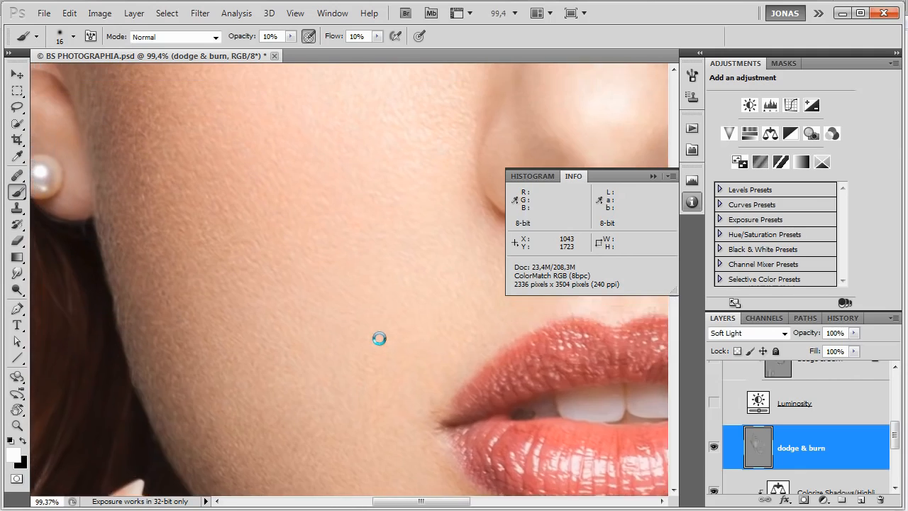
{"action": "scroll", "coordinate": [379, 338], "scroll_direction": "up", "scroll_amount": 12}
{"action": "scroll", "coordinate": [397, 347], "scroll_direction": "right", "scroll_amount": 2}
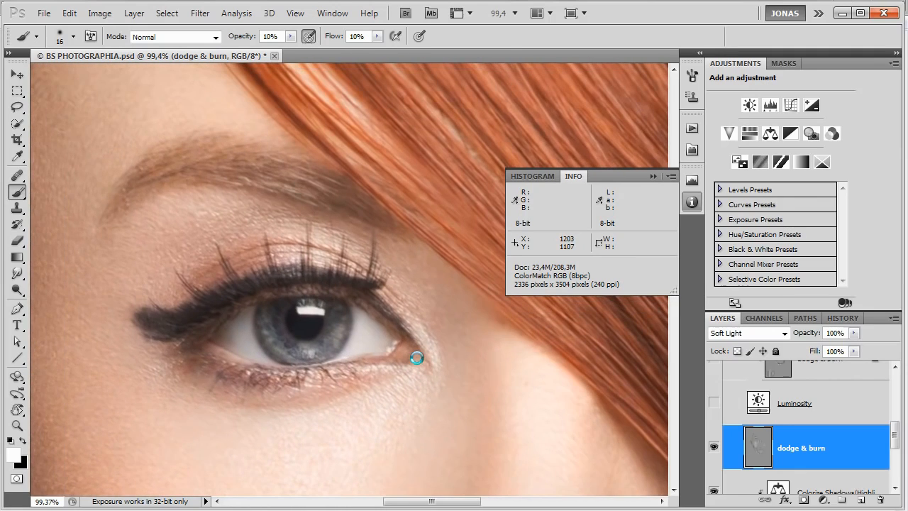
{"action": "mouse_move", "coordinate": [318, 247]}
{"action": "left_mouse_down"}
{"action": "mouse_move", "coordinate": [434, 372]}
{"action": "mouse_move", "coordinate": [388, 259]}
{"action": "left_mouse_up"}
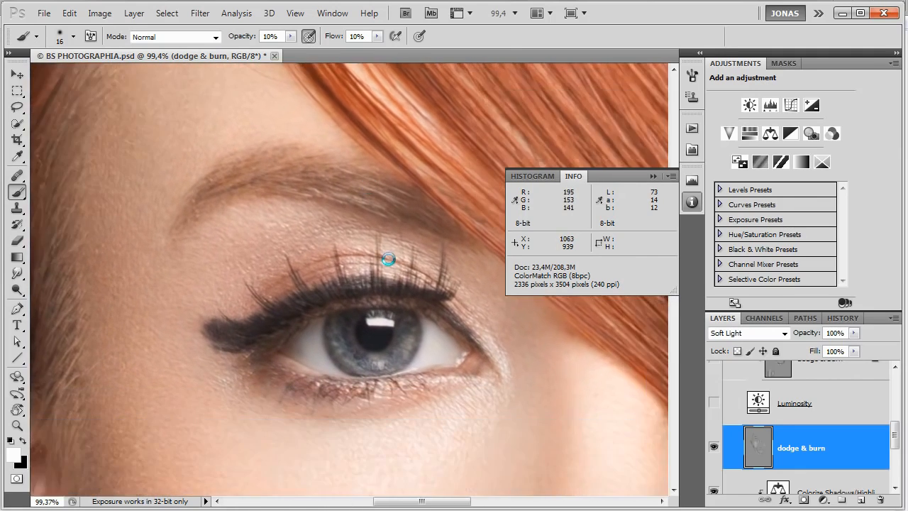
{"action": "scroll", "coordinate": [383, 277], "scroll_direction": "down", "scroll_amount": 15}
{"action": "scroll", "coordinate": [383, 277], "scroll_direction": "right", "scroll_amount": 6}
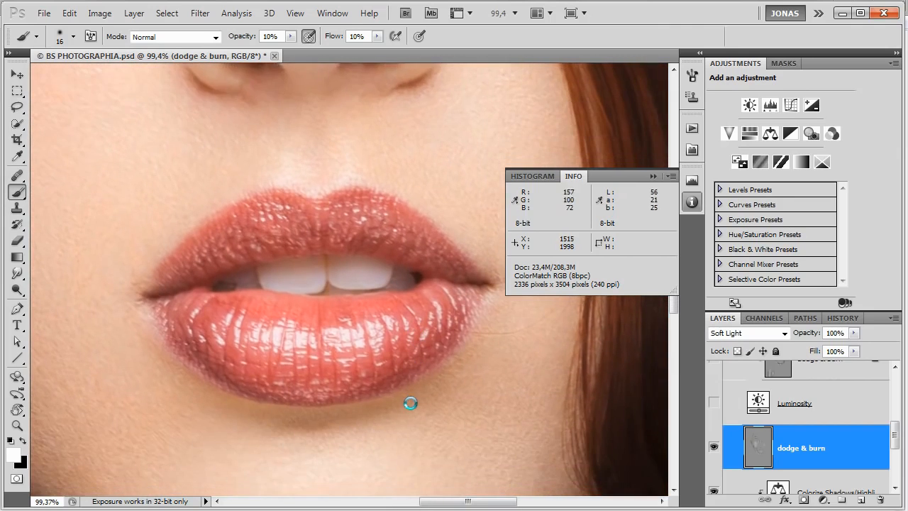
{"action": "scroll", "coordinate": [411, 404], "scroll_direction": "down", "scroll_amount": 2}
{"action": "scroll", "coordinate": [390, 402], "scroll_direction": "down", "scroll_amount": 3}
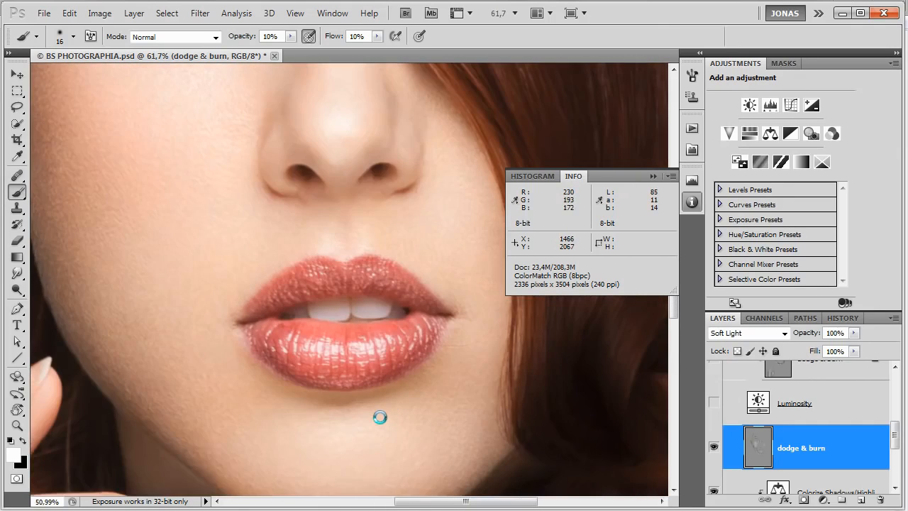
{"action": "scroll", "coordinate": [379, 419], "scroll_direction": "down", "scroll_amount": 3}
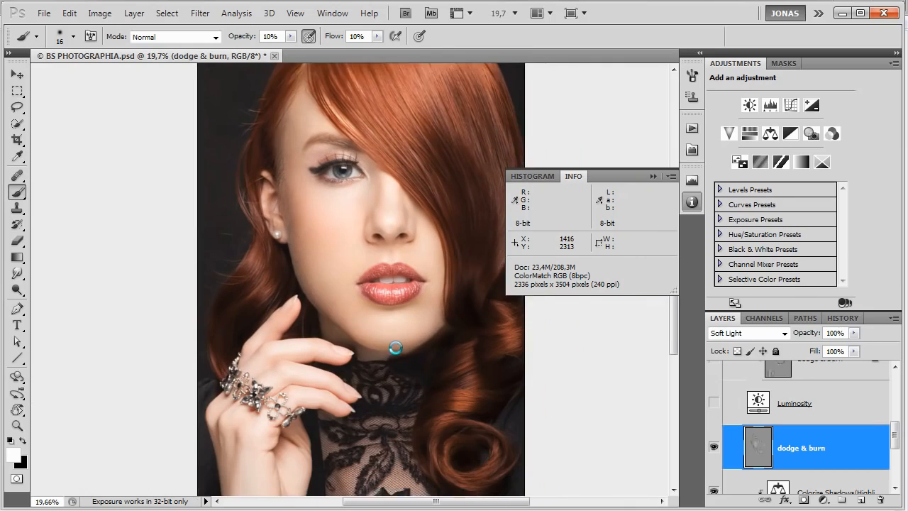
Toggle the dodge & burn layer's visibility repeatedly to examine the contouring on the face, ear and neck before and after.
{"action": "key", "text": "ctrl+comma"}
{"action": "key", "text": "ctrl+comma"}
{"action": "key", "text": "ctrl+comma"}
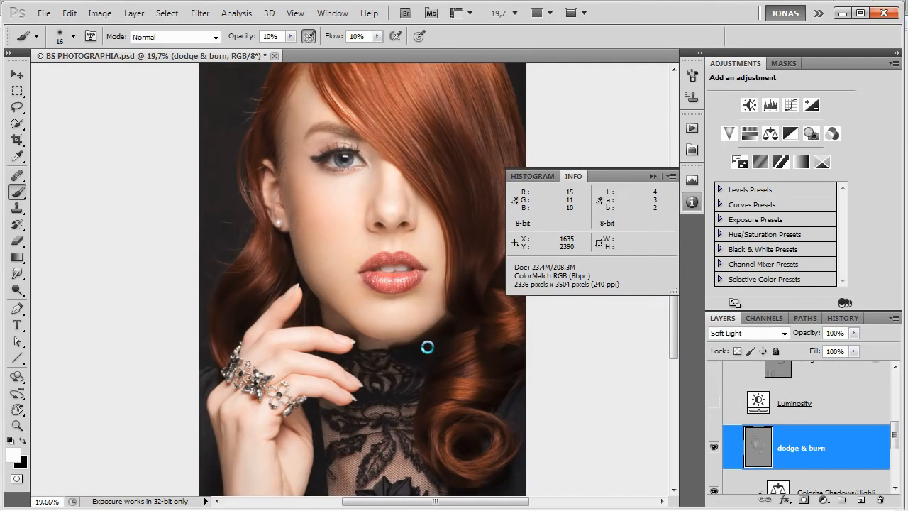
{"action": "scroll", "coordinate": [391, 176], "scroll_direction": "up", "scroll_amount": 2}
{"action": "key", "text": "ctrl+comma"}
{"action": "key", "text": "ctrl+comma"}
{"action": "key", "text": "ctrl+comma"}
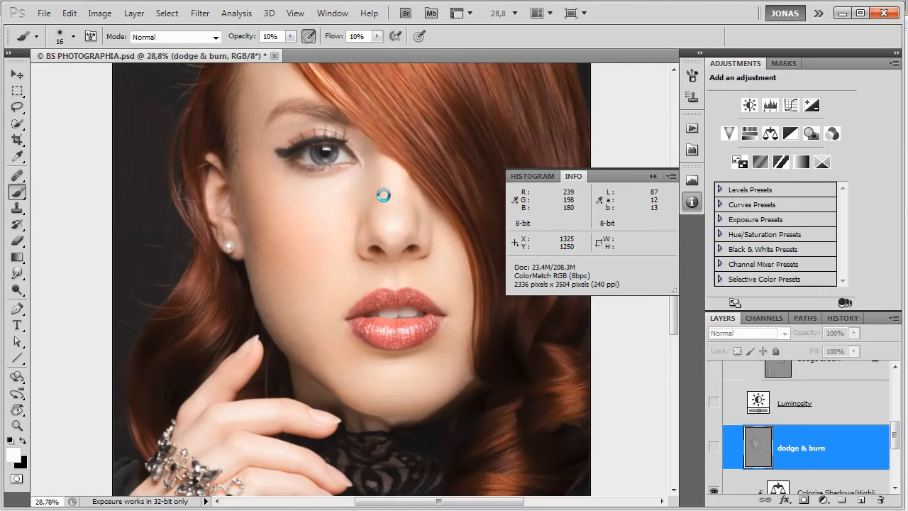
{"action": "key", "text": "ctrl+comma"}
{"action": "key", "text": "ctrl+comma"}
{"action": "key", "text": "ctrl+comma"}
{"action": "key", "text": "ctrl+comma"}
{"action": "key", "text": "ctrl+comma"}
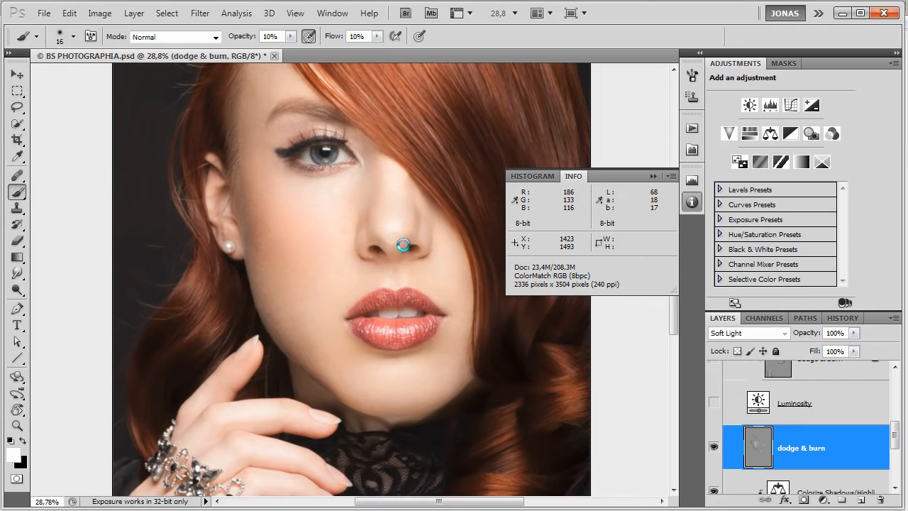
{"action": "key", "text": "ctrl+comma"}
{"action": "key", "text": "ctrl+comma"}
{"action": "key", "text": "ctrl+comma"}
{"action": "key", "text": "ctrl+comma"}
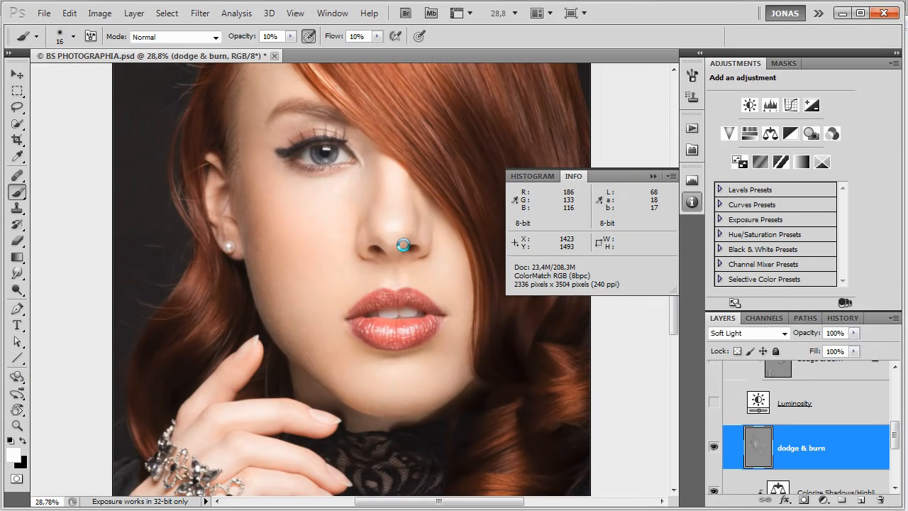
{"action": "key", "text": "ctrl+comma"}
{"action": "key", "text": "ctrl+comma"}
{"action": "key", "text": "ctrl+comma"}
{"action": "key", "text": "ctrl+comma"}
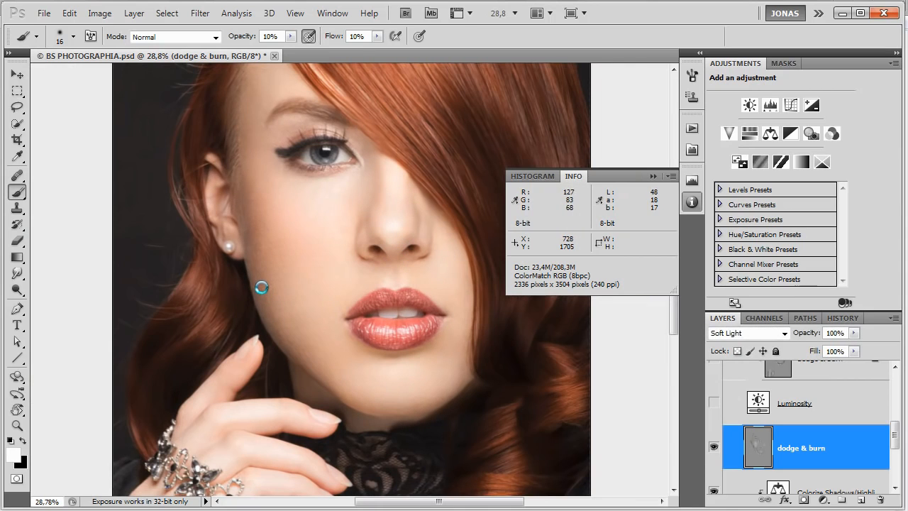
{"action": "key", "text": "ctrl+comma"}
{"action": "key", "text": "ctrl+comma"}
{"action": "key", "text": "ctrl+comma"}
{"action": "key", "text": "ctrl+comma"}
{"action": "key", "text": "ctrl+comma"}
{"action": "key", "text": "ctrl+comma"}
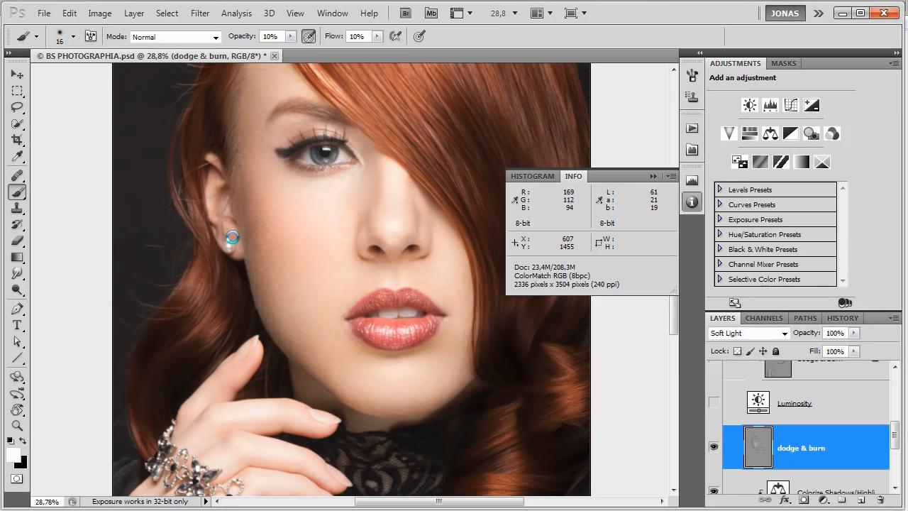
{"action": "key", "text": "ctrl+comma"}
{"action": "key", "text": "ctrl+comma"}
{"action": "key", "text": "ctrl+comma"}
{"action": "key", "text": "ctrl+comma"}
{"action": "key", "text": "ctrl+comma"}
{"action": "key", "text": "ctrl+comma"}
{"action": "key", "text": "ctrl+comma"}
{"action": "key", "text": "ctrl+comma"}
{"action": "key", "text": "ctrl+comma"}
{"action": "key", "text": "ctrl+comma"}
Add a Brightness/Contrast adjustment layer directly above the Colorize Shadows/Highlights layer, beneath dodge & burn.
{"action": "scroll", "coordinate": [781, 408], "scroll_direction": "down", "scroll_amount": 1}
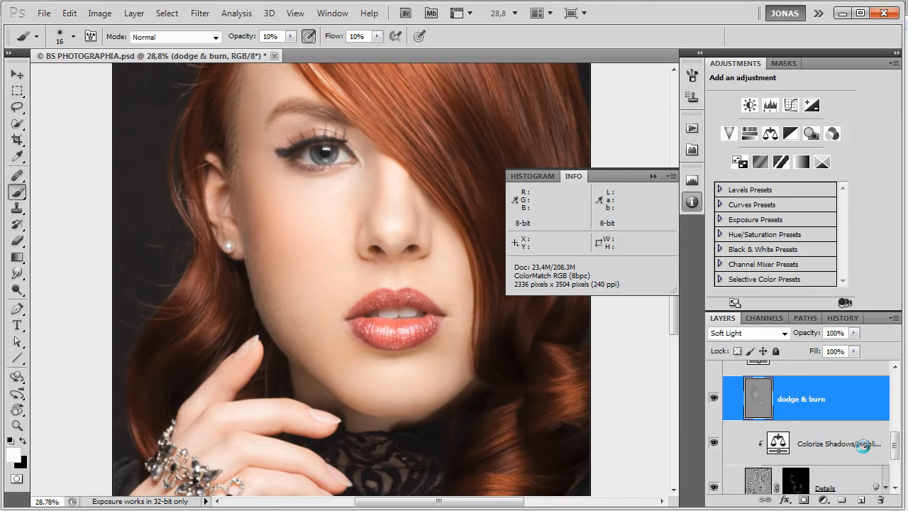
{"action": "left_click", "coordinate": [839, 445]}
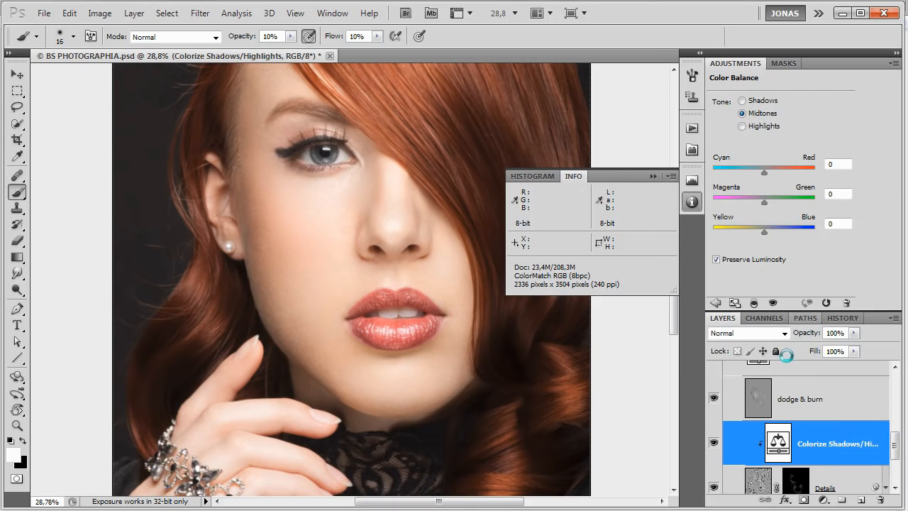
{"action": "left_click", "coordinate": [715, 301]}
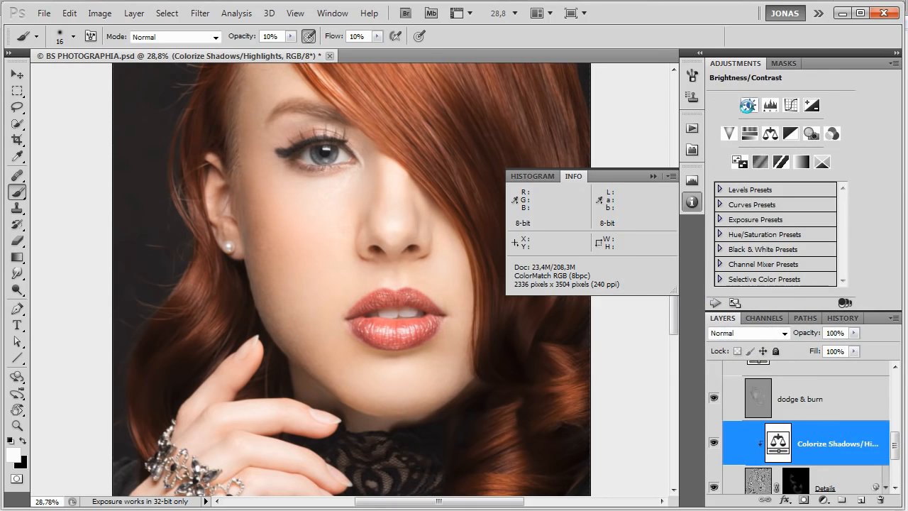
{"action": "left_click", "coordinate": [748, 105]}
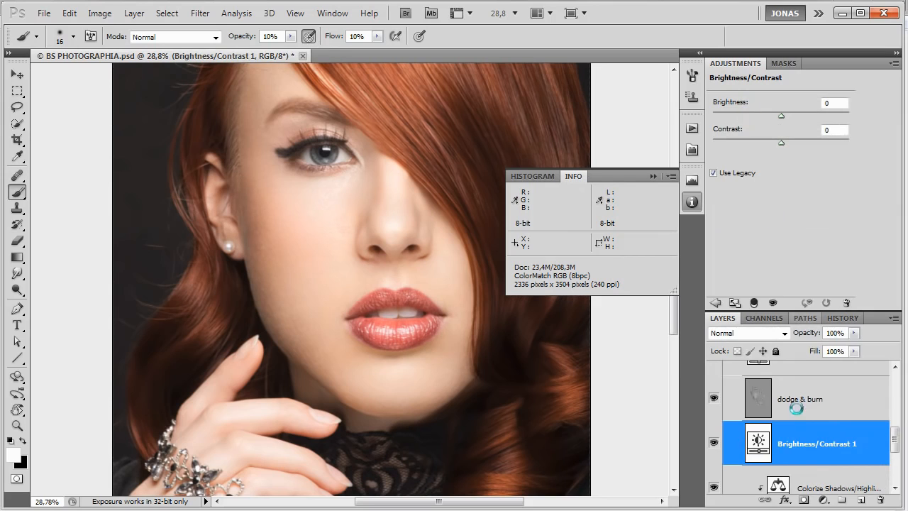
Rename the new Brightness/Contrast layer as Luminosity and set its blend mode to Luminosity.
{"action": "double_click", "coordinate": [807, 443]}
{"action": "type", "text": "Luminosity"}
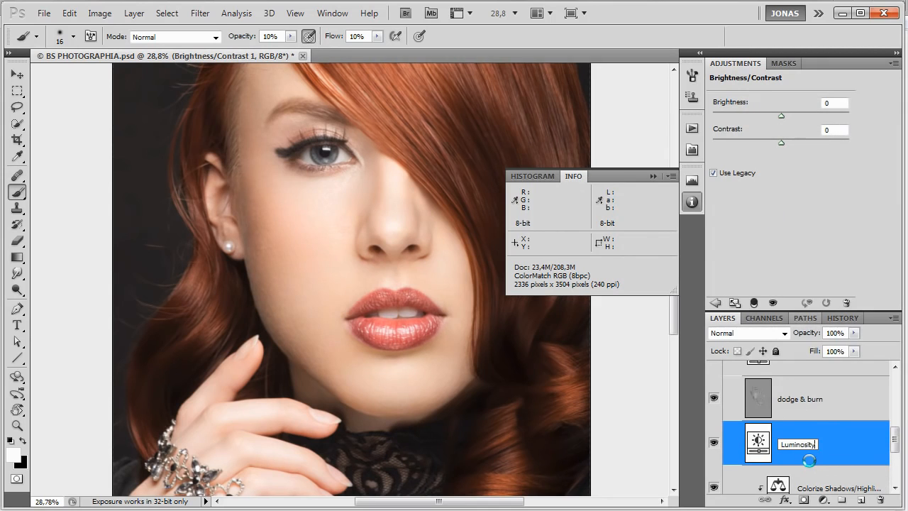
{"action": "key", "text": "Return"}
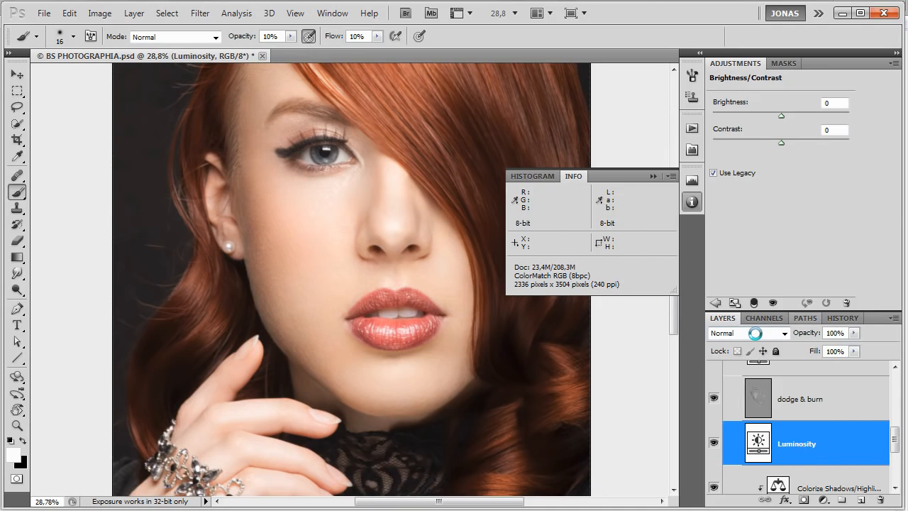
{"action": "left_click", "coordinate": [755, 333]}
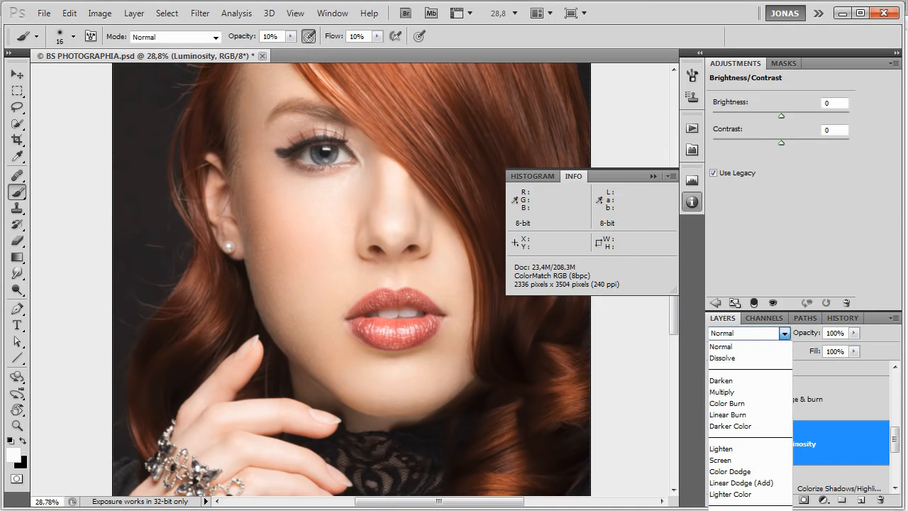
{"action": "left_click", "coordinate": [731, 510]}
Clip the dodge & burn layer to the Luminosity adjustment layer beneath it with a clipping mask.
{"action": "scroll", "coordinate": [303, 189], "scroll_direction": "up", "scroll_amount": 4}
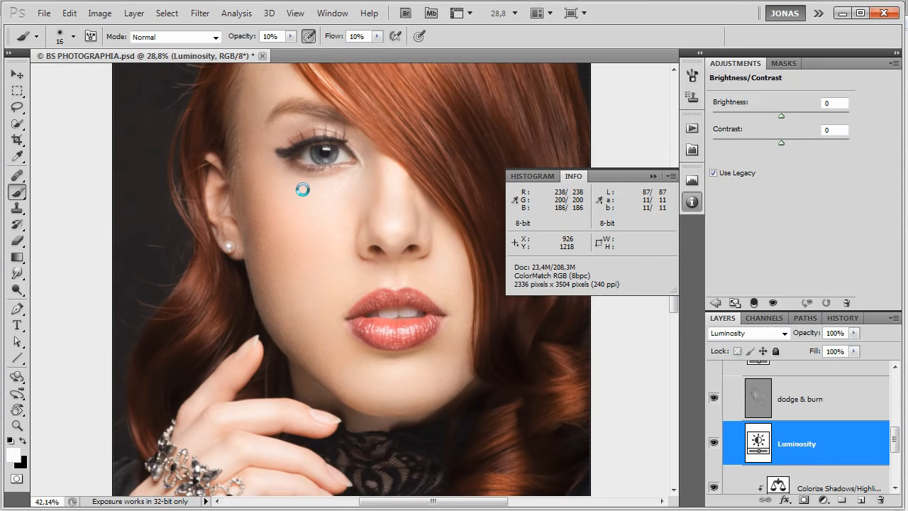
{"action": "scroll", "coordinate": [303, 189], "scroll_direction": "up", "scroll_amount": 2}
{"action": "scroll", "coordinate": [303, 190], "scroll_direction": "up", "scroll_amount": 1}
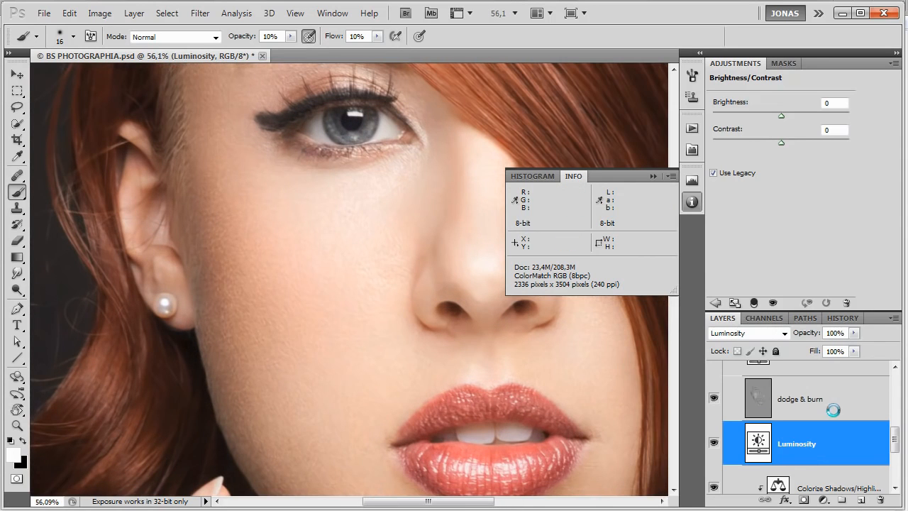
{"action": "left_click", "coordinate": [804, 408]}
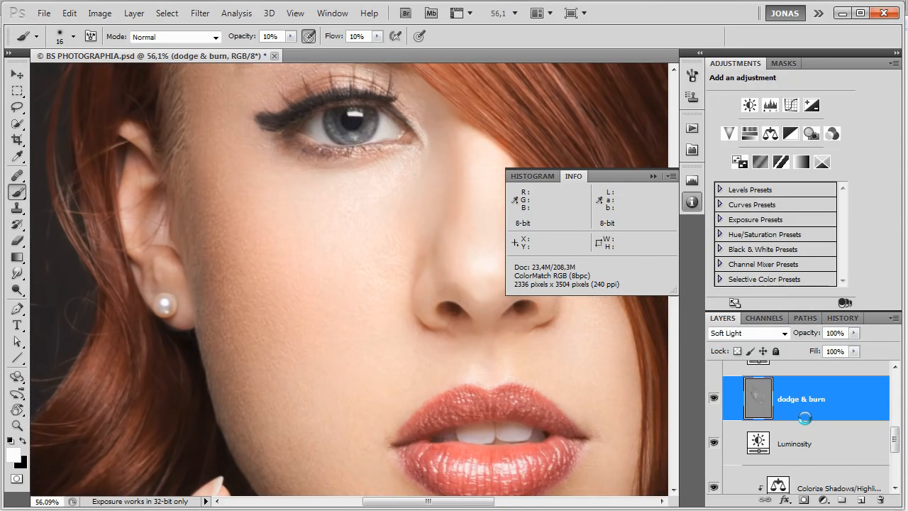
{"action": "right_click", "coordinate": [809, 410]}
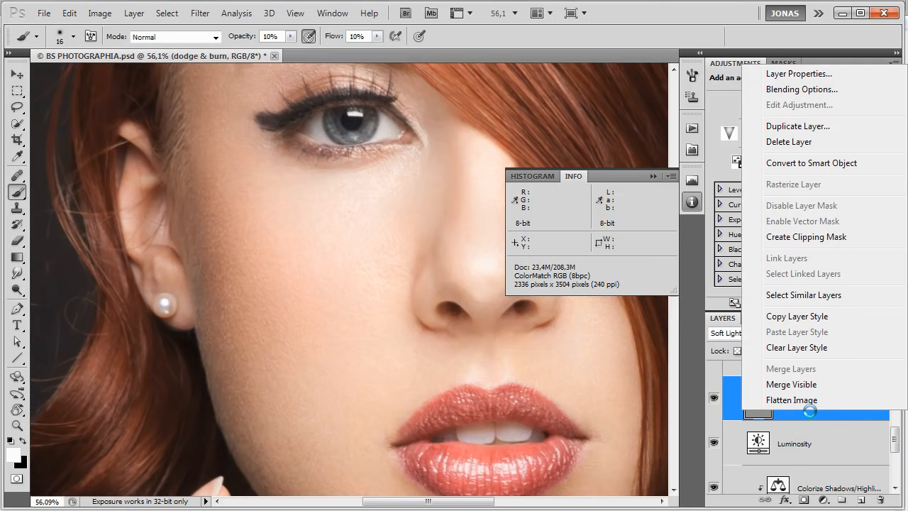
{"action": "left_click", "coordinate": [840, 238]}
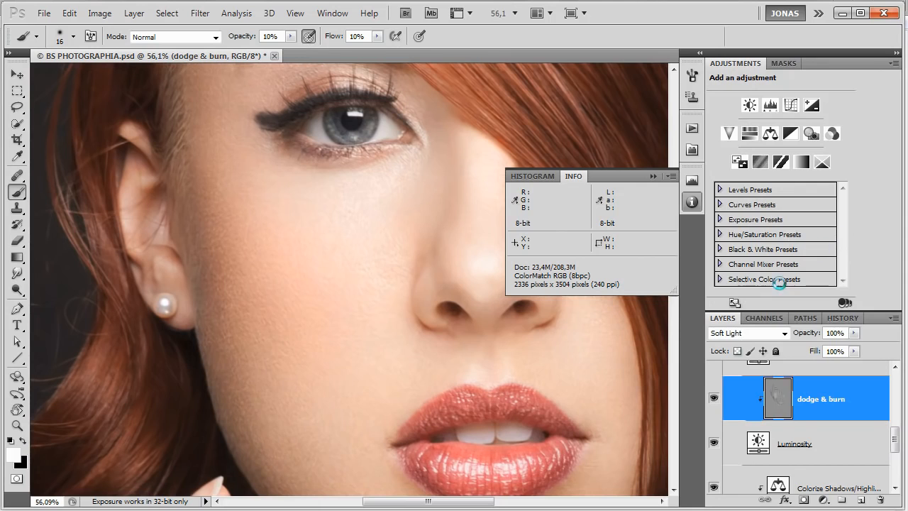
Examine the eye and cheek up close, then make the Luminosity adjustment layer active with the Move tool.
{"action": "left_click_drag", "start_coordinate": [453, 305], "coordinate": [496, 416]}
{"action": "scroll", "coordinate": [436, 395], "scroll_direction": "up", "scroll_amount": 2}
{"action": "scroll", "coordinate": [436, 394], "scroll_direction": "up", "scroll_amount": 1}
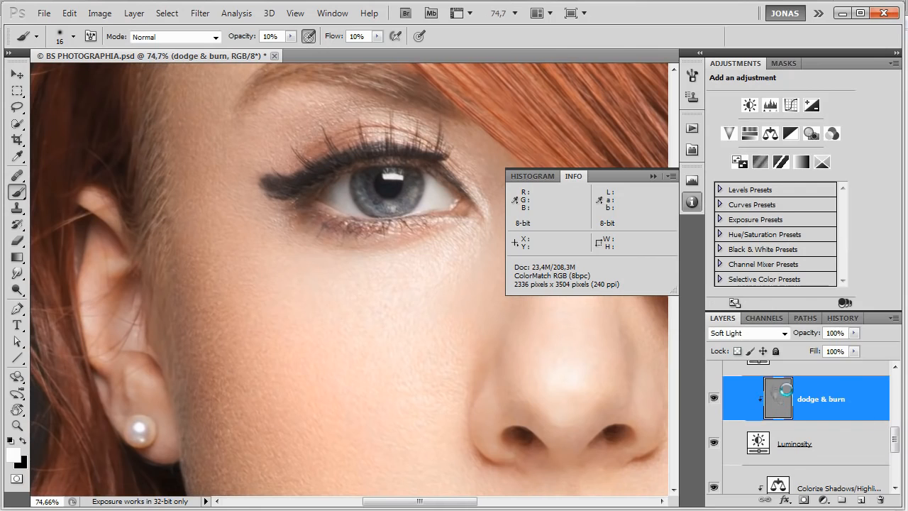
{"action": "left_click", "coordinate": [805, 445]}
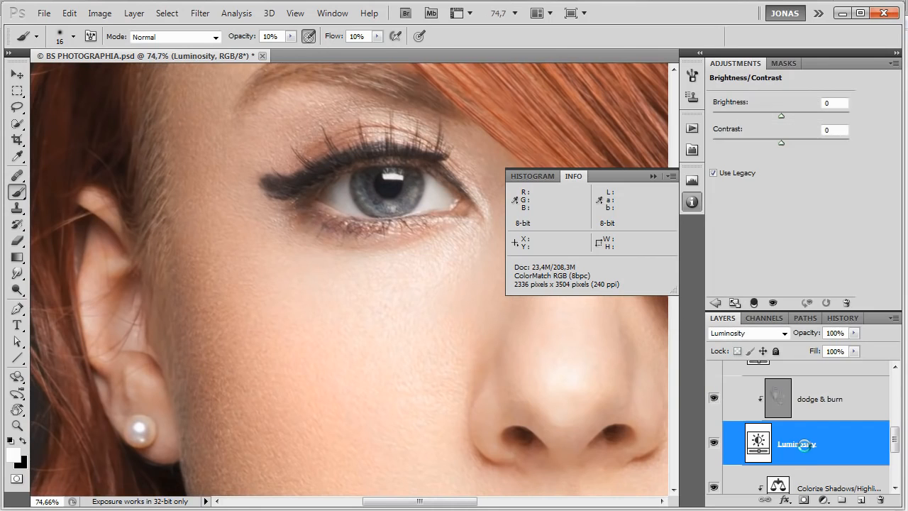
{"action": "left_click", "coordinate": [786, 401]}
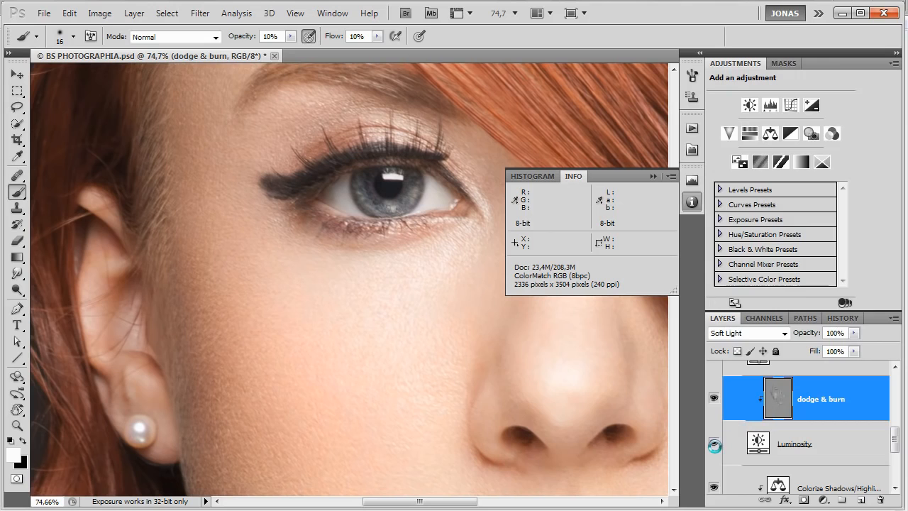
{"action": "left_click", "coordinate": [759, 445]}
{"action": "key", "text": "v"}
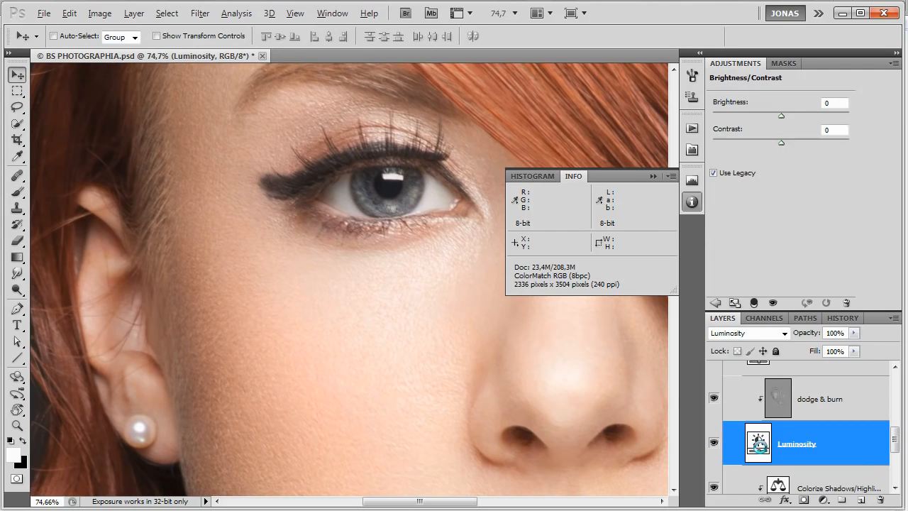
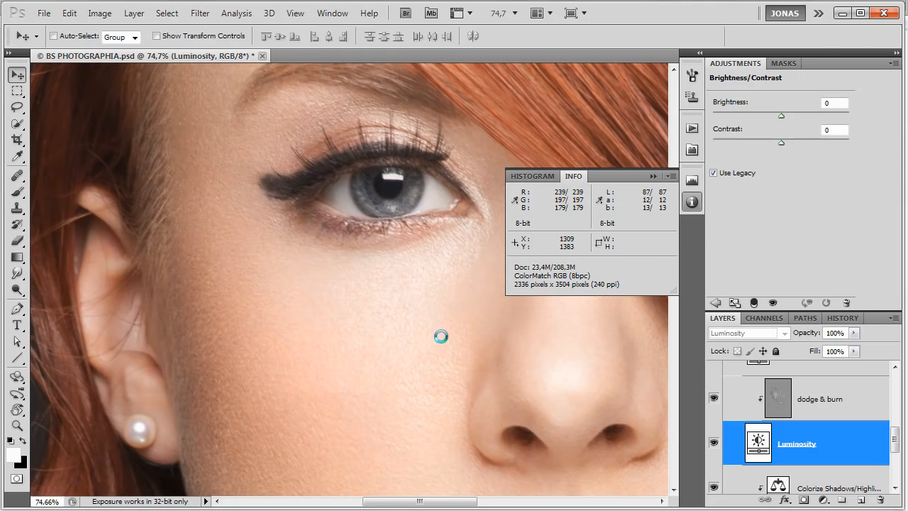
Delete the lower Luminosity adjustment layer with its clipped dodge & burn layer, and show the upper Luminosity and locked dodge & burn layers.
{"action": "scroll", "coordinate": [408, 334], "scroll_direction": "down", "scroll_amount": 3}
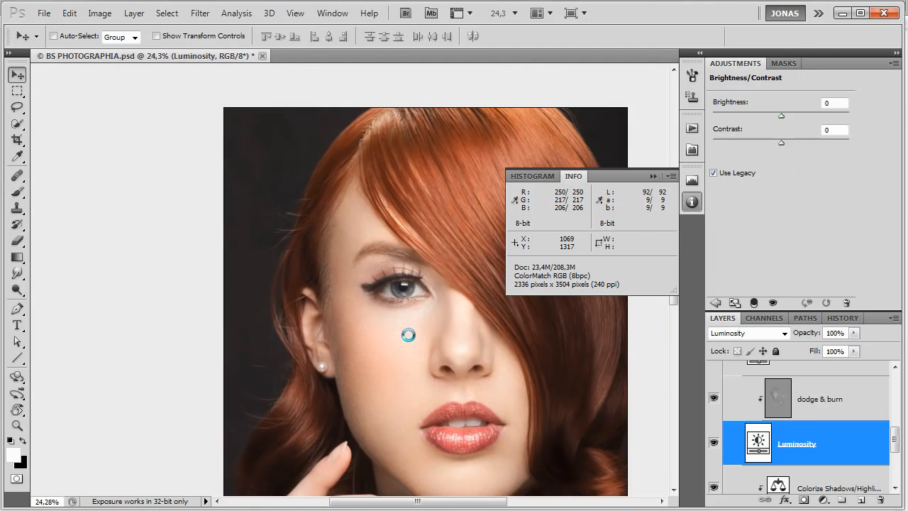
{"action": "scroll", "coordinate": [408, 334], "scroll_direction": "down", "scroll_amount": 1}
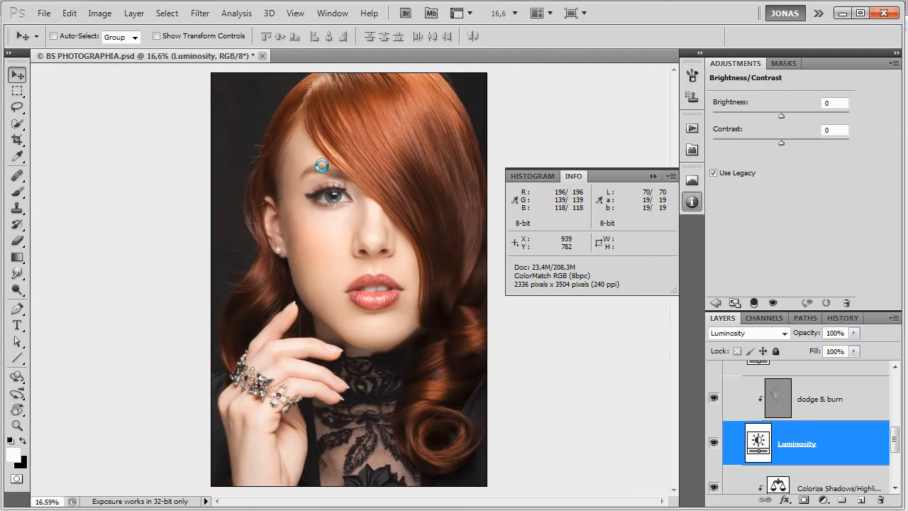
{"action": "scroll", "coordinate": [321, 165], "scroll_direction": "up", "scroll_amount": 1}
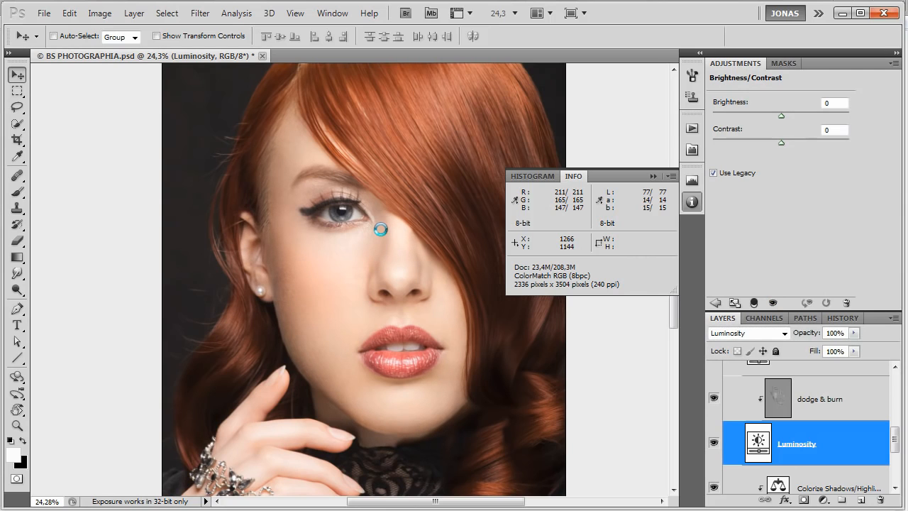
{"action": "scroll", "coordinate": [767, 417], "scroll_direction": "up", "scroll_amount": 3}
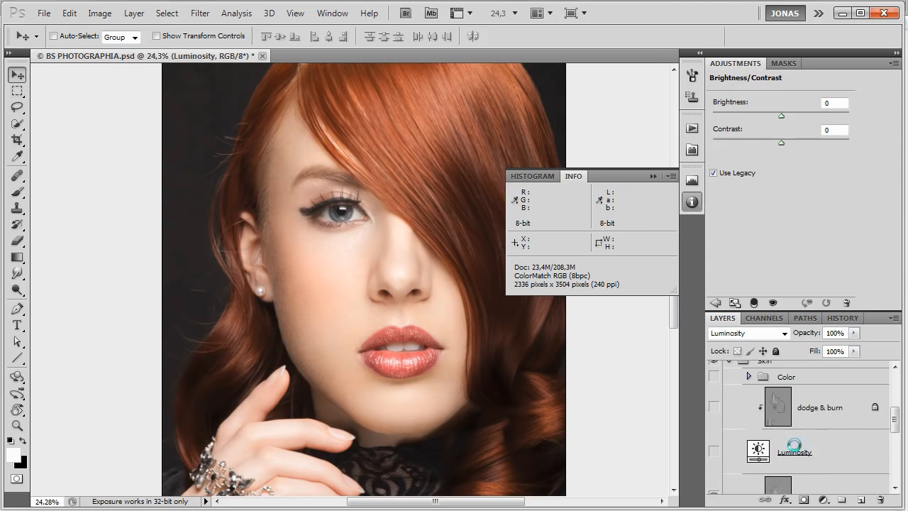
{"action": "scroll", "coordinate": [799, 445], "scroll_direction": "down", "scroll_amount": 2}
{"action": "left_click", "coordinate": [808, 439]}
{"action": "scroll", "coordinate": [822, 443], "scroll_direction": "up", "scroll_amount": 1}
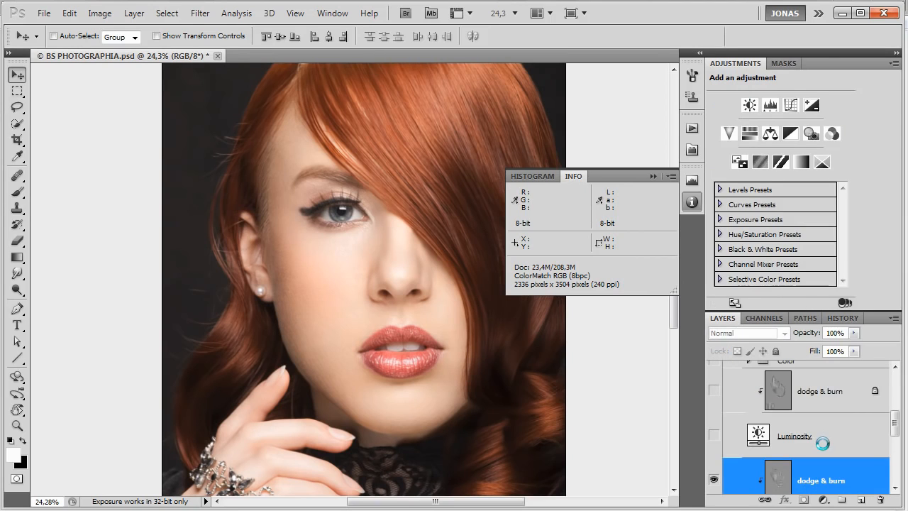
{"action": "key", "text": "Delete"}
{"action": "left_click", "coordinate": [713, 426]}
{"action": "left_click", "coordinate": [716, 382]}
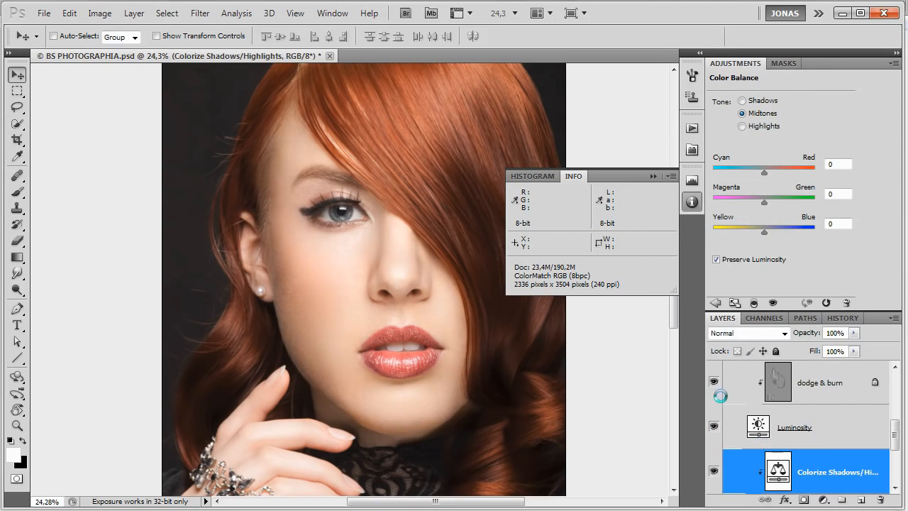
Compare the portrait with and without the Luminosity layer by toggling its visibility repeatedly at different zoom levels.
{"action": "left_click", "coordinate": [715, 426]}
{"action": "left_click", "coordinate": [716, 426]}
{"action": "left_click", "coordinate": [715, 426]}
{"action": "left_click", "coordinate": [715, 426]}
{"action": "left_click", "coordinate": [716, 425]}
{"action": "left_click", "coordinate": [716, 426]}
{"action": "scroll", "coordinate": [381, 451], "scroll_direction": "up", "scroll_amount": 1}
{"action": "scroll", "coordinate": [381, 451], "scroll_direction": "down", "scroll_amount": 2}
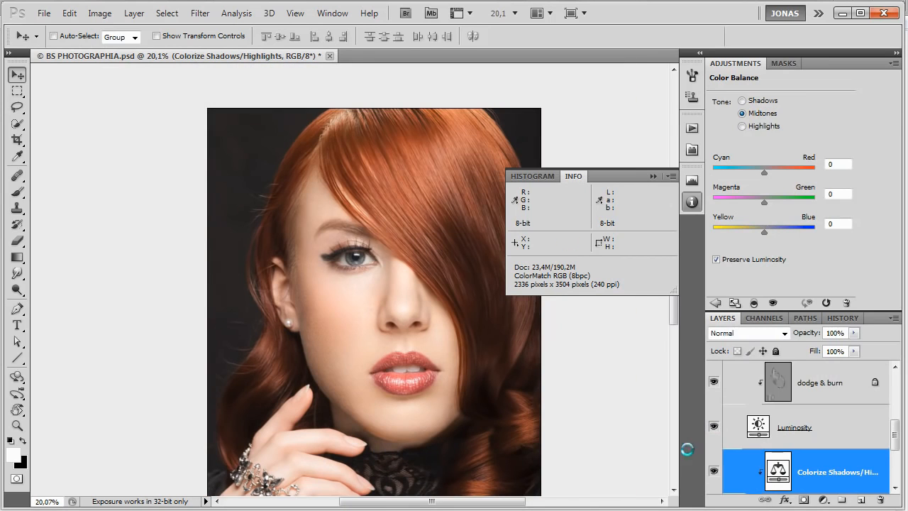
{"action": "left_click", "coordinate": [715, 426]}
{"action": "left_click", "coordinate": [715, 426]}
{"action": "left_click", "coordinate": [715, 428]}
{"action": "left_click", "coordinate": [715, 428]}
{"action": "left_click", "coordinate": [716, 428]}
{"action": "left_click", "coordinate": [715, 428]}
{"action": "left_click", "coordinate": [715, 428]}
{"action": "left_click", "coordinate": [715, 428]}
{"action": "left_click", "coordinate": [715, 427]}
{"action": "left_click", "coordinate": [715, 428]}
{"action": "left_click", "coordinate": [716, 428]}
{"action": "left_click", "coordinate": [715, 428]}
Expand the Color group inside Skin and load the Color Hand layer's mask as a selection around the hand.
{"action": "scroll", "coordinate": [813, 418], "scroll_direction": "up", "scroll_amount": 3}
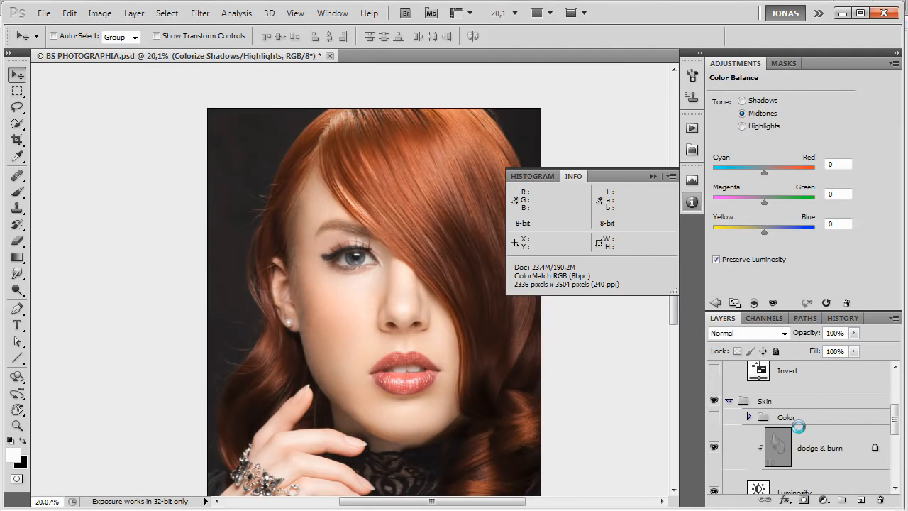
{"action": "left_click", "coordinate": [800, 419]}
{"action": "left_click", "coordinate": [749, 417]}
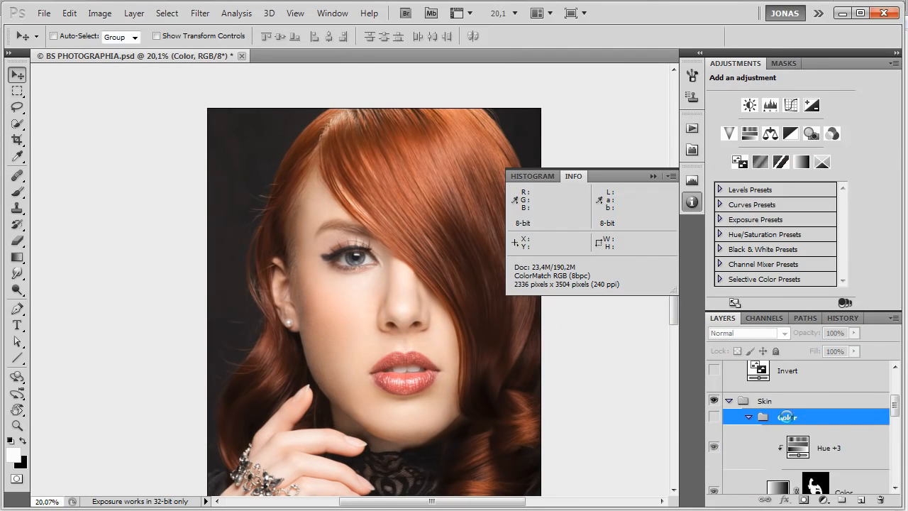
{"action": "scroll", "coordinate": [862, 423], "scroll_direction": "down", "scroll_amount": 5}
{"action": "scroll", "coordinate": [863, 424], "scroll_direction": "down", "scroll_amount": 5}
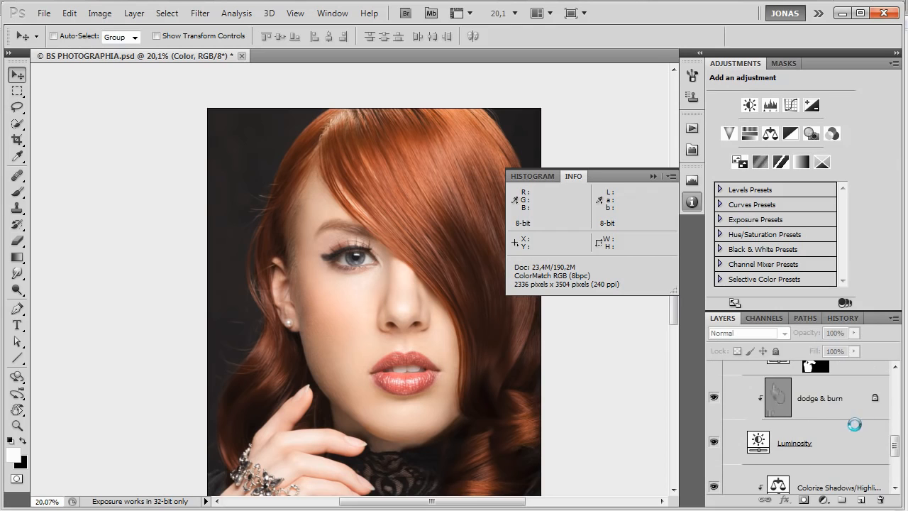
{"action": "scroll", "coordinate": [834, 420], "scroll_direction": "up", "scroll_amount": 4}
{"action": "left_click", "coordinate": [870, 422]}
{"action": "scroll", "coordinate": [409, 347], "scroll_direction": "down", "scroll_amount": 4}
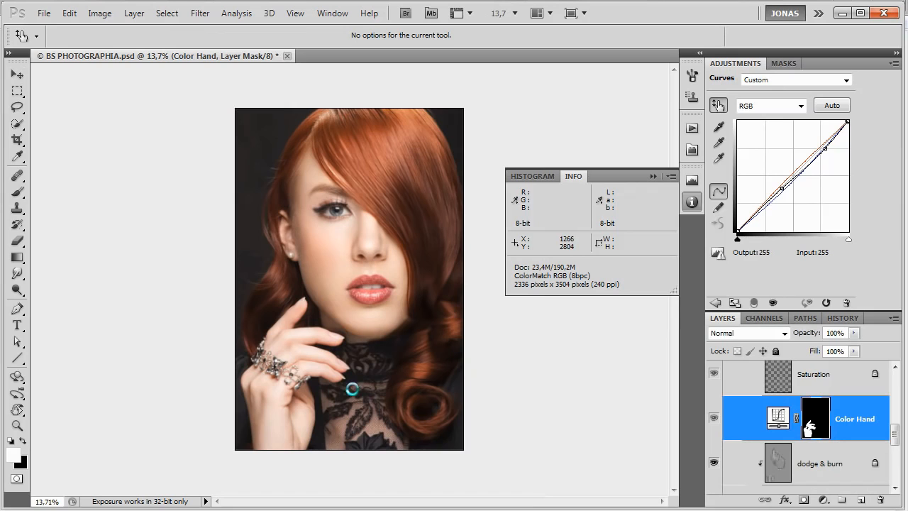
{"action": "scroll", "coordinate": [324, 415], "scroll_direction": "up", "scroll_amount": 3}
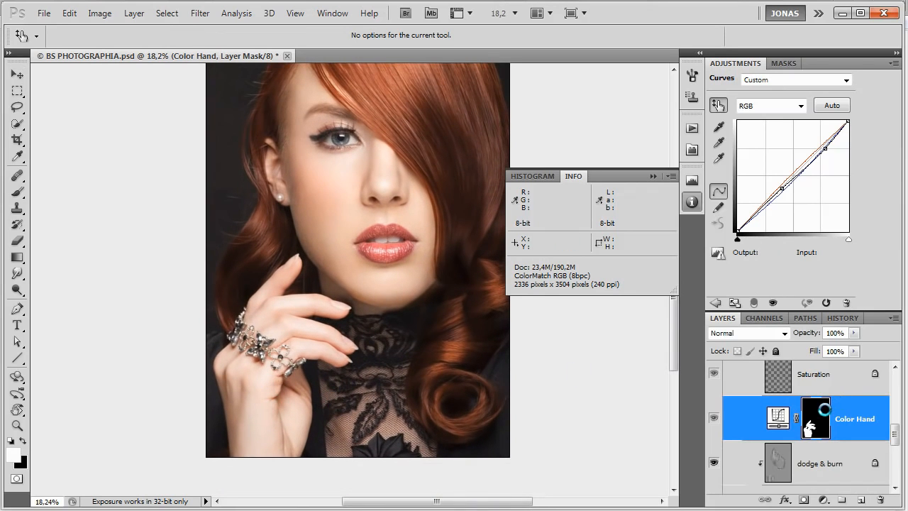
{"action": "scroll", "coordinate": [823, 409], "scroll_direction": "up", "scroll_amount": 1}
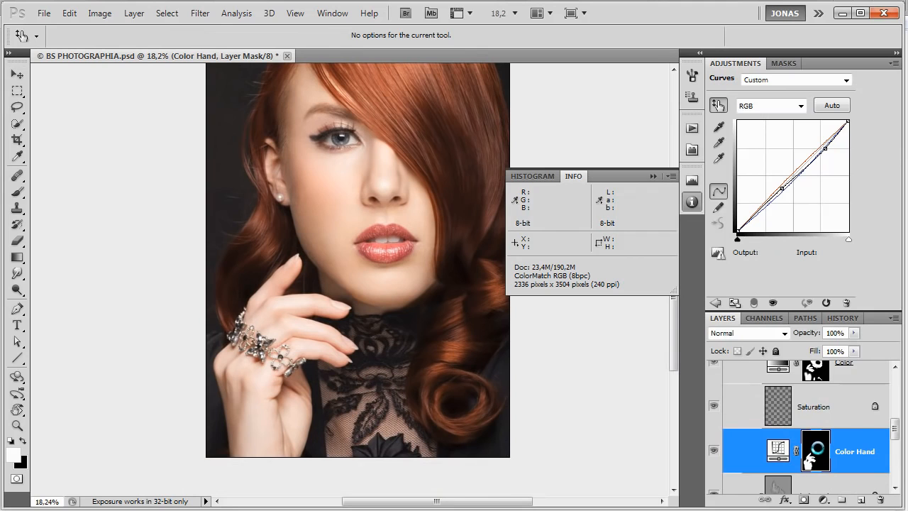
{"action": "left_click", "coordinate": [816, 448], "text": "ctrl"}
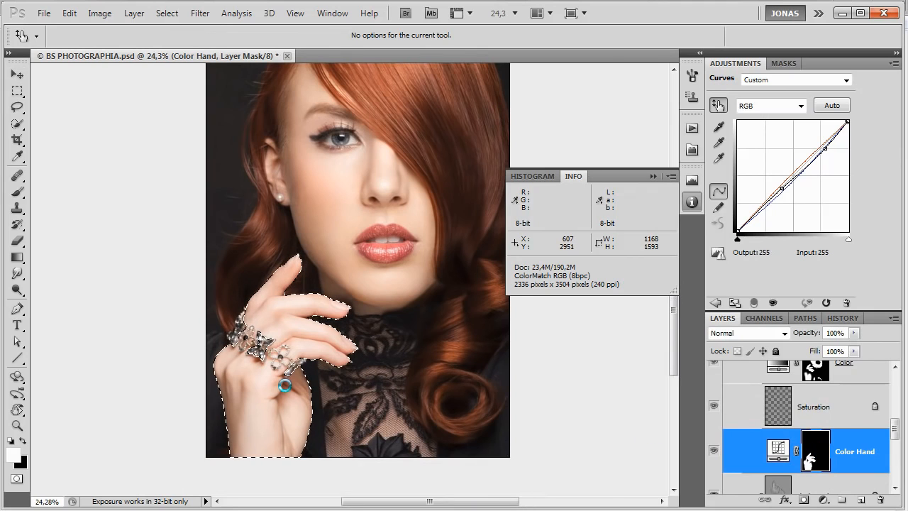
{"action": "scroll", "coordinate": [284, 388], "scroll_direction": "up", "scroll_amount": 1}
{"action": "scroll", "coordinate": [287, 410], "scroll_direction": "up", "scroll_amount": 1}
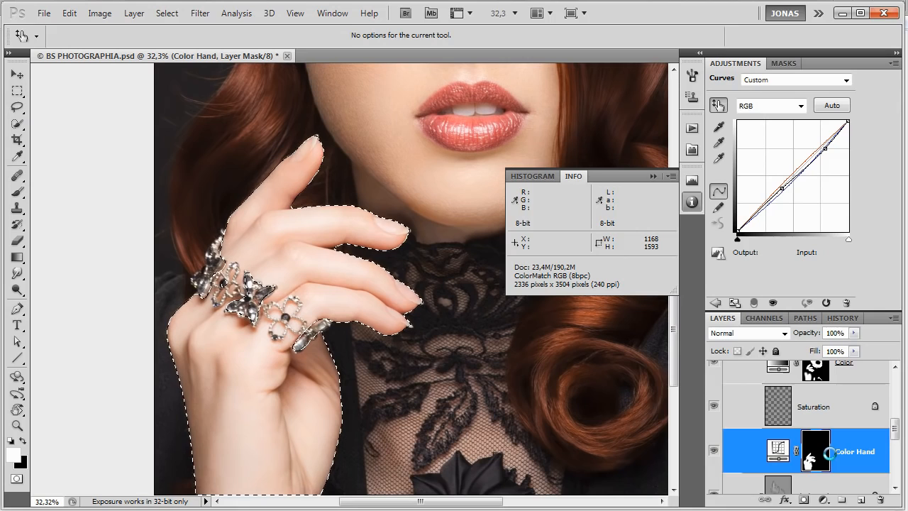
Hide the adjustment layers inside the Skin Color group and show the Luminosity check group above the Skin group.
{"action": "scroll", "coordinate": [794, 461], "scroll_direction": "up", "scroll_amount": 1}
{"action": "left_click_drag", "start_coordinate": [715, 468], "coordinate": [719, 372]}
{"action": "scroll", "coordinate": [759, 440], "scroll_direction": "up", "scroll_amount": 6}
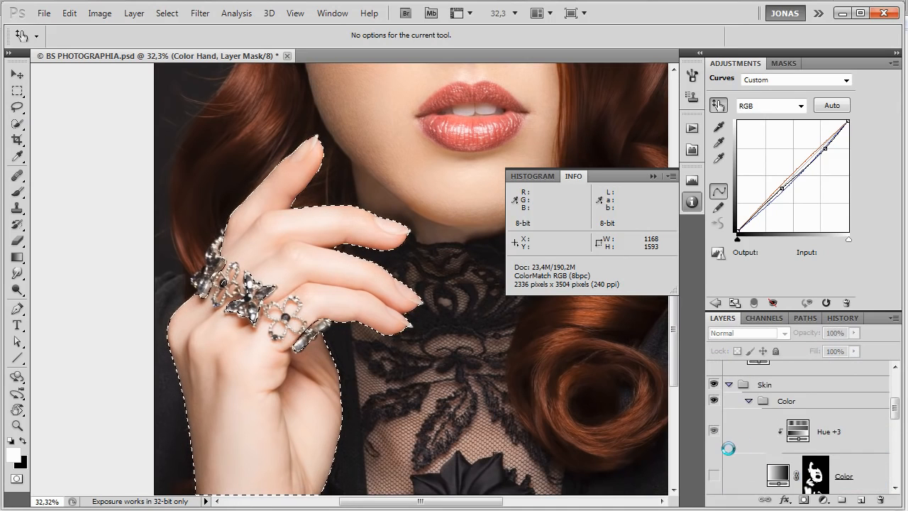
{"action": "scroll", "coordinate": [761, 461], "scroll_direction": "up", "scroll_amount": 5}
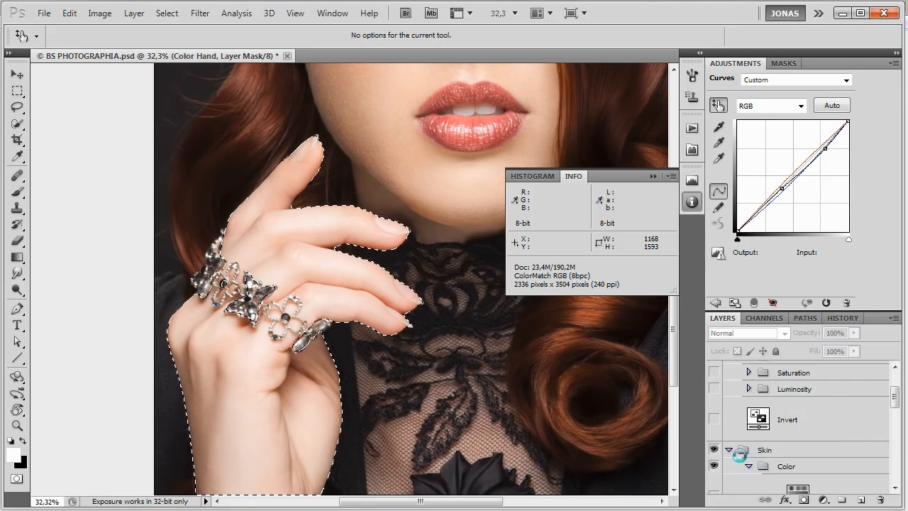
{"action": "left_click", "coordinate": [714, 438]}
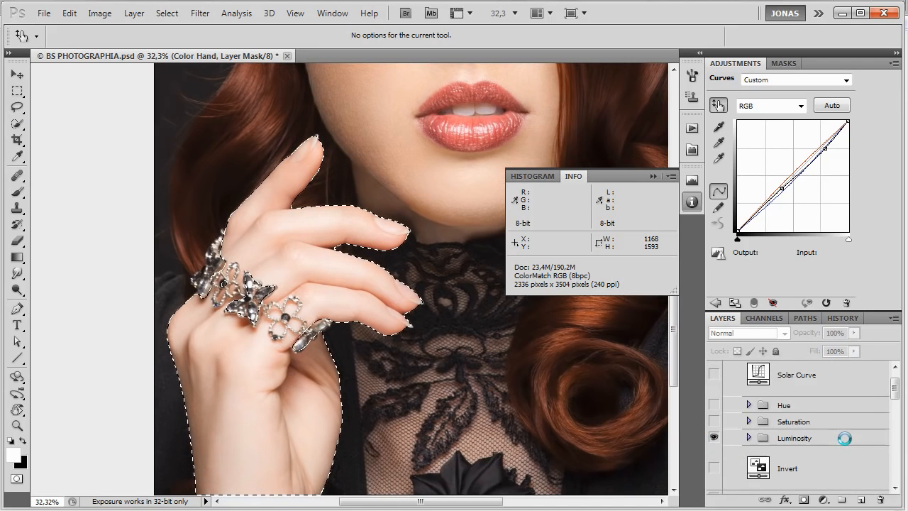
Add a Curves adjustment layer named Curves 1 above Color Hand, masked by the hand selection.
{"action": "scroll", "coordinate": [491, 377], "scroll_direction": "down", "scroll_amount": 5}
{"action": "scroll", "coordinate": [826, 454], "scroll_direction": "down", "scroll_amount": 8}
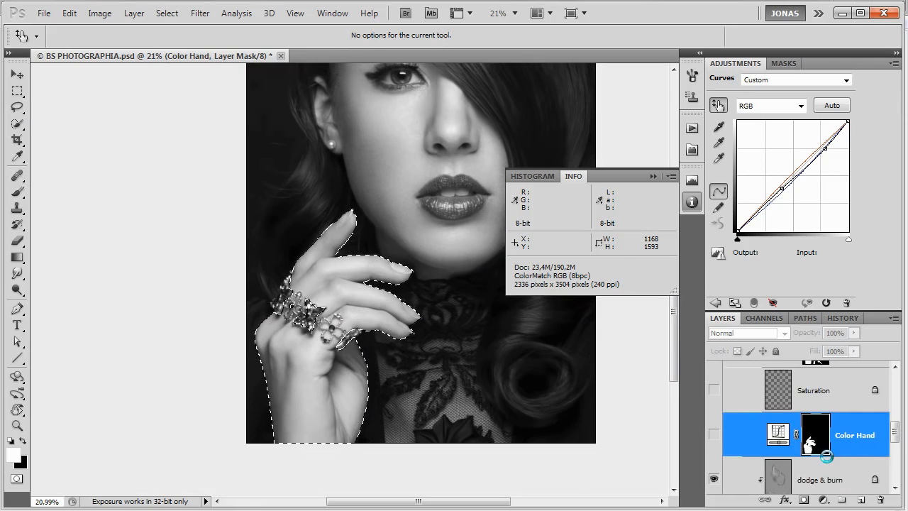
{"action": "scroll", "coordinate": [827, 456], "scroll_direction": "down", "scroll_amount": 1}
{"action": "key", "text": "ctrl+m"}
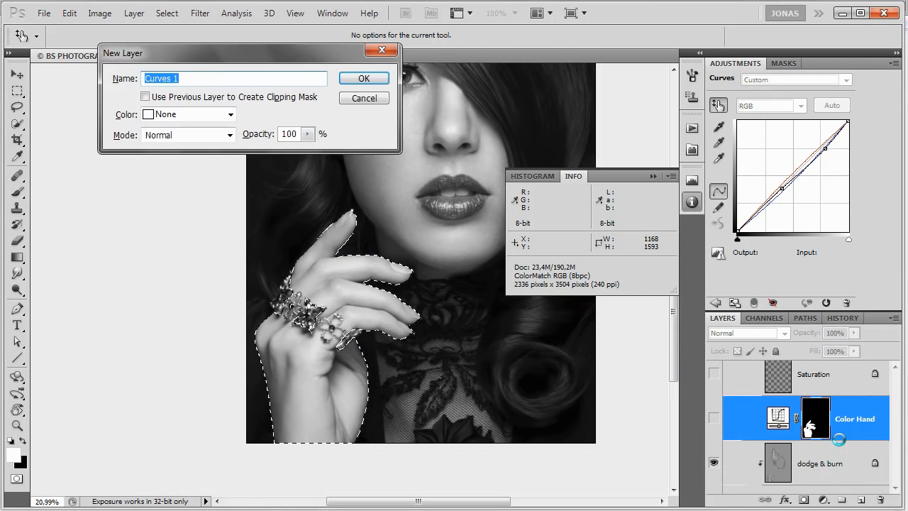
{"action": "key", "text": "Return"}
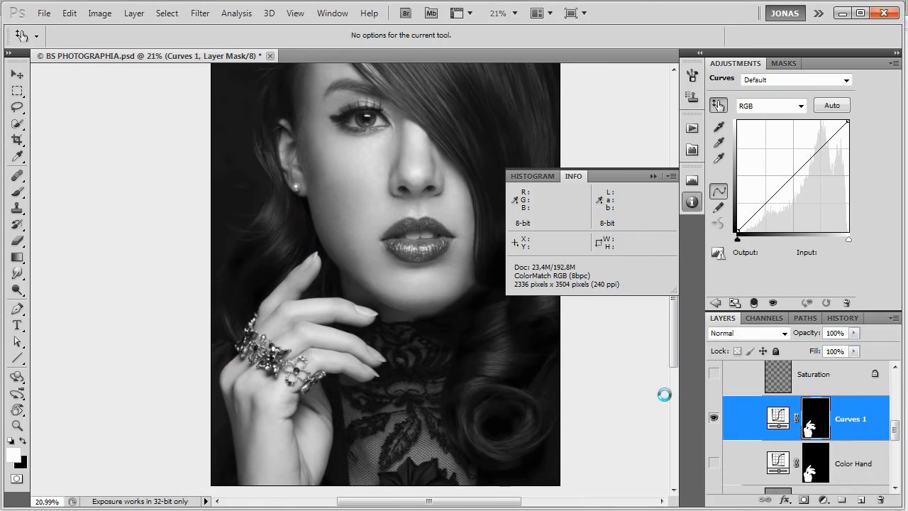
Darken the hand on the RGB curve by lowering the highlights at input 230 and adding a midtone point at input 125, output 113.
{"action": "left_click_drag", "start_coordinate": [360, 249], "coordinate": [355, 265]}
{"action": "scroll", "coordinate": [351, 267], "scroll_direction": "down", "scroll_amount": 1}
{"action": "scroll", "coordinate": [348, 269], "scroll_direction": "down", "scroll_amount": 1}
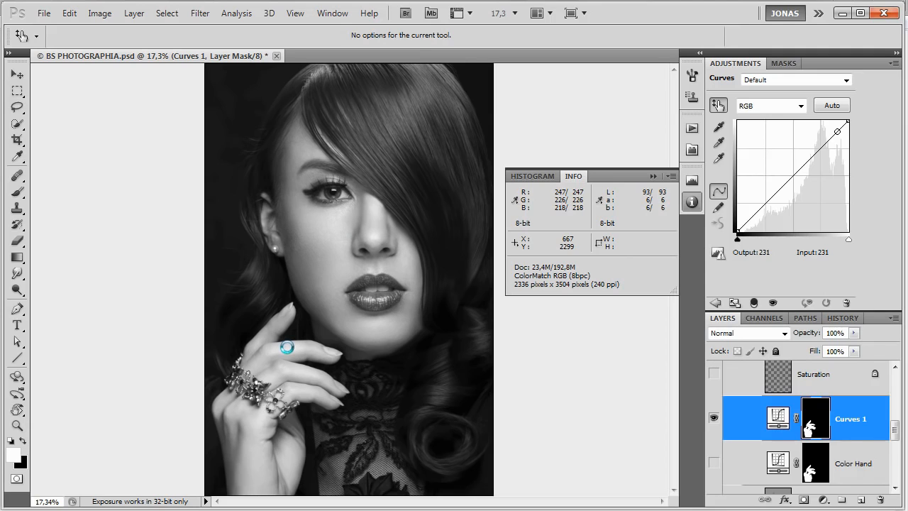
{"action": "left_click_drag", "start_coordinate": [286, 347], "coordinate": [288, 351]}
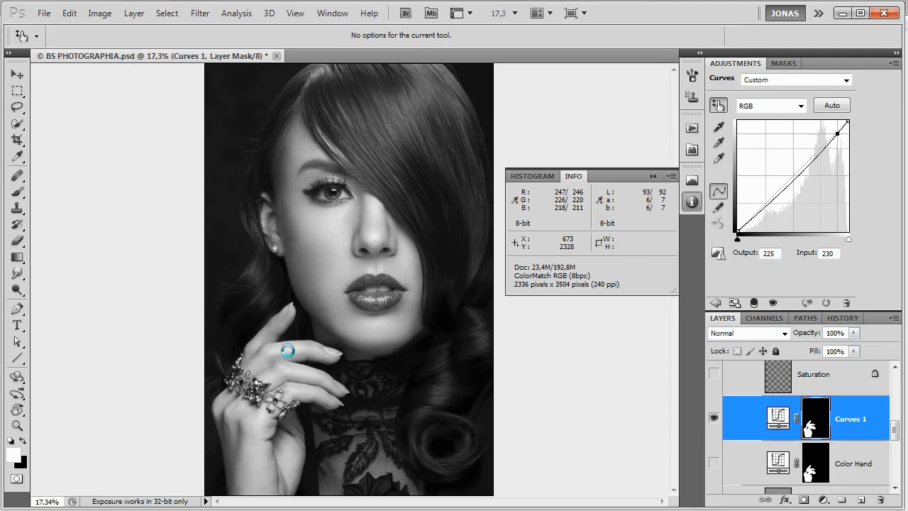
{"action": "left_click_drag", "start_coordinate": [287, 353], "coordinate": [285, 355]}
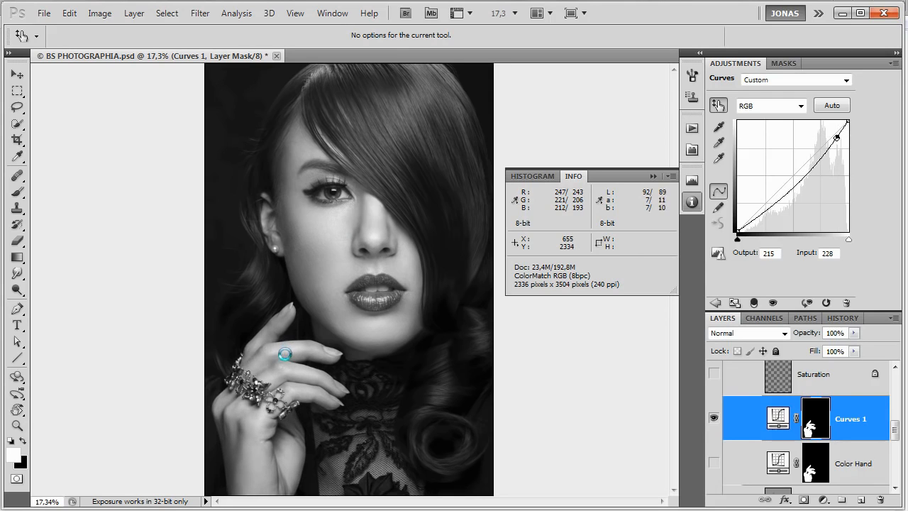
{"action": "left_click", "coordinate": [232, 449]}
{"action": "left_click_drag", "start_coordinate": [233, 449], "coordinate": [235, 442]}
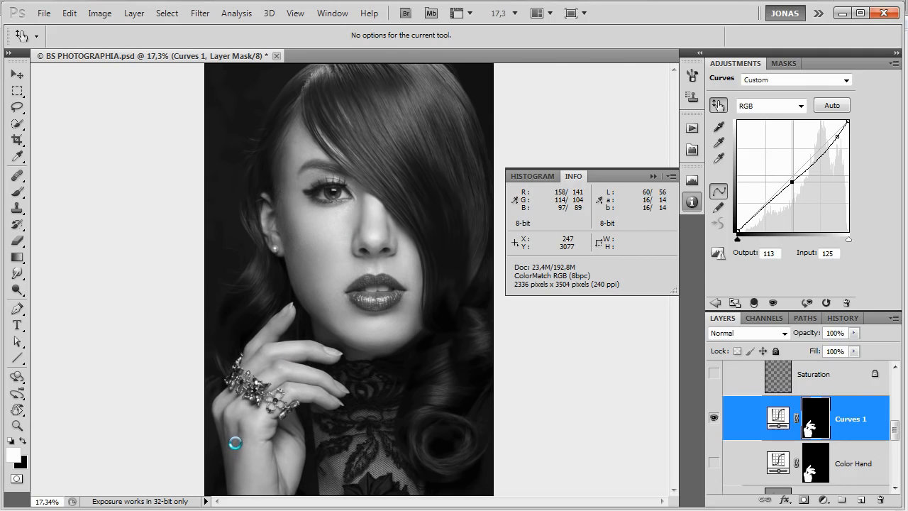
Compare the hand's brightness with and without the new Curves layer by toggling its visibility.
{"action": "left_click", "coordinate": [714, 419]}
{"action": "left_click", "coordinate": [714, 419]}
{"action": "left_click", "coordinate": [713, 419]}
{"action": "left_click", "coordinate": [713, 418]}
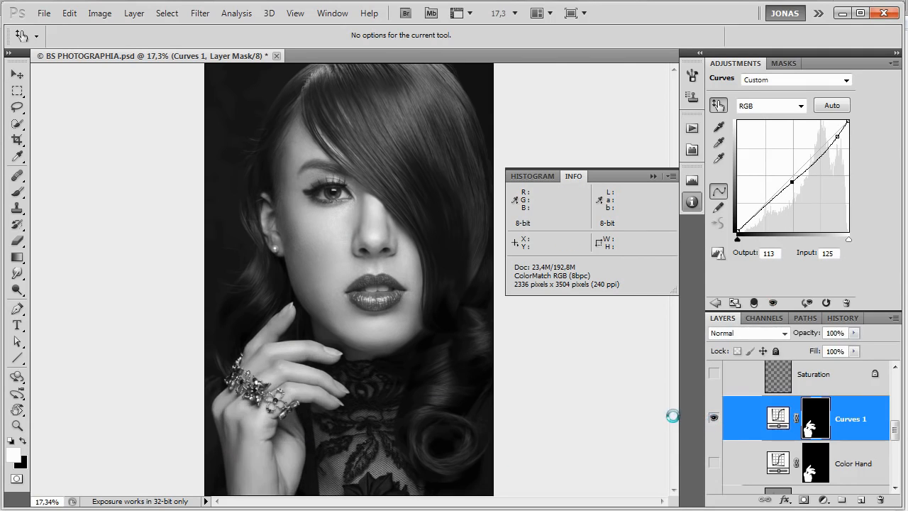
{"action": "left_click", "coordinate": [270, 358]}
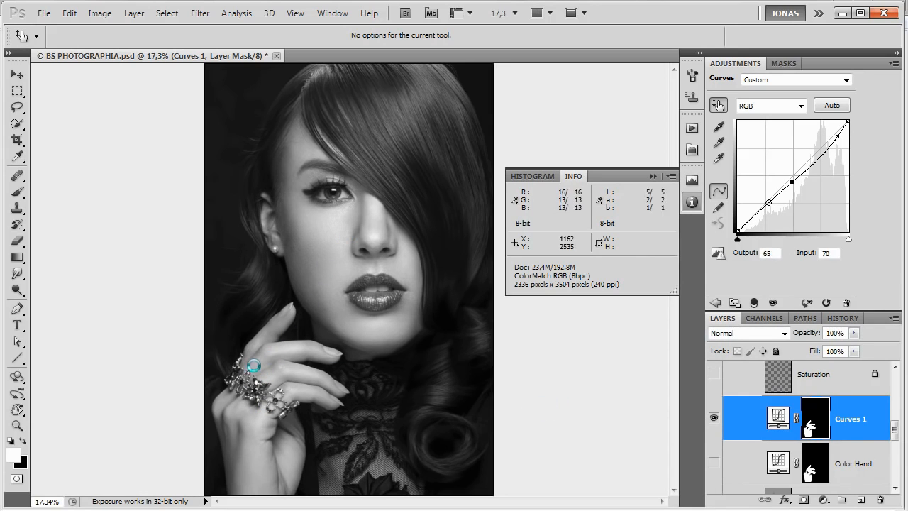
Hide the Luminosity check group and show the Saturation check group instead.
{"action": "scroll", "coordinate": [840, 448], "scroll_direction": "up", "scroll_amount": 4}
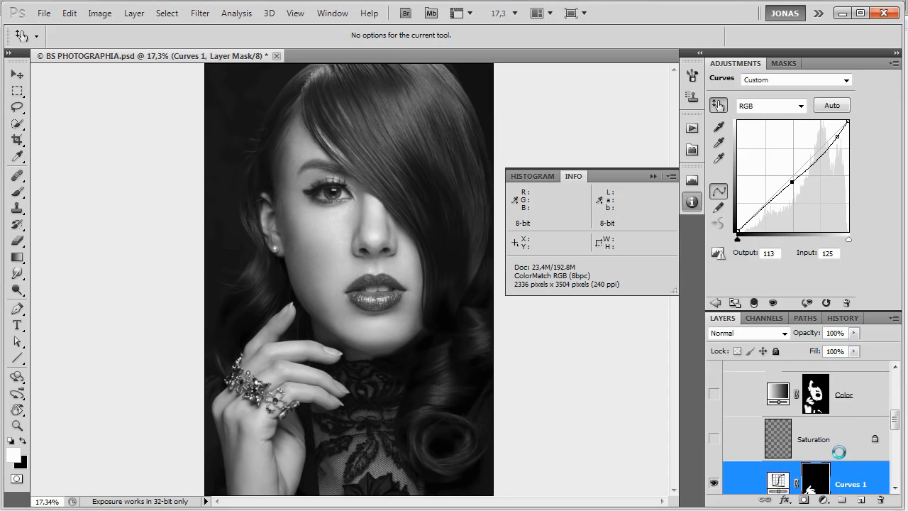
{"action": "scroll", "coordinate": [754, 431], "scroll_direction": "up", "scroll_amount": 3}
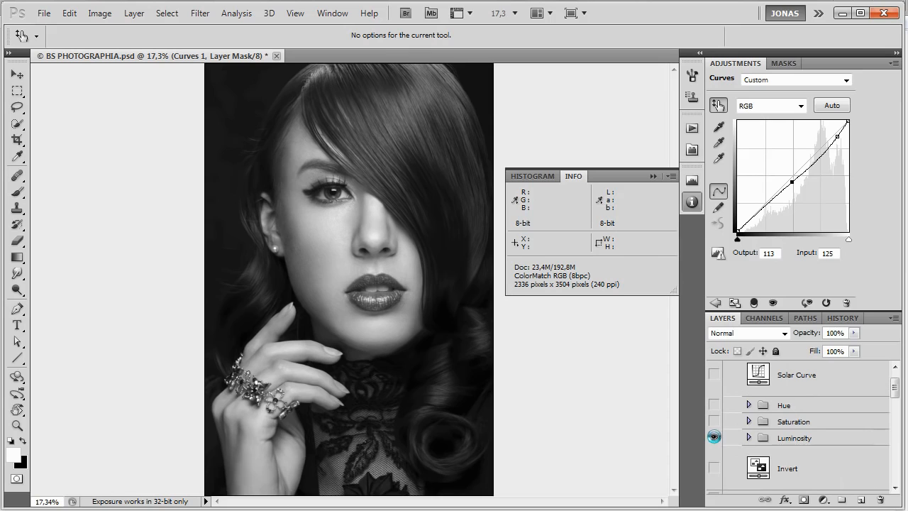
{"action": "left_click", "coordinate": [714, 437]}
{"action": "scroll", "coordinate": [722, 417], "scroll_direction": "down", "scroll_amount": 2}
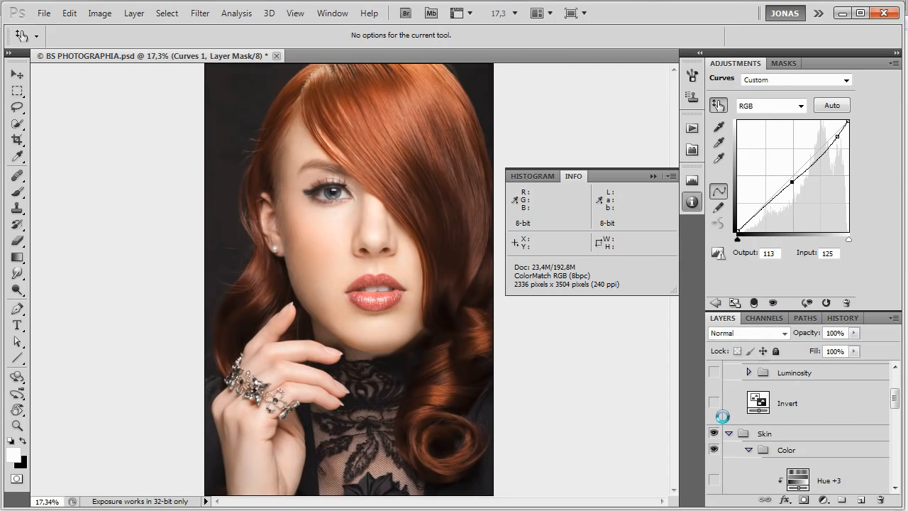
{"action": "scroll", "coordinate": [723, 416], "scroll_direction": "up", "scroll_amount": 2}
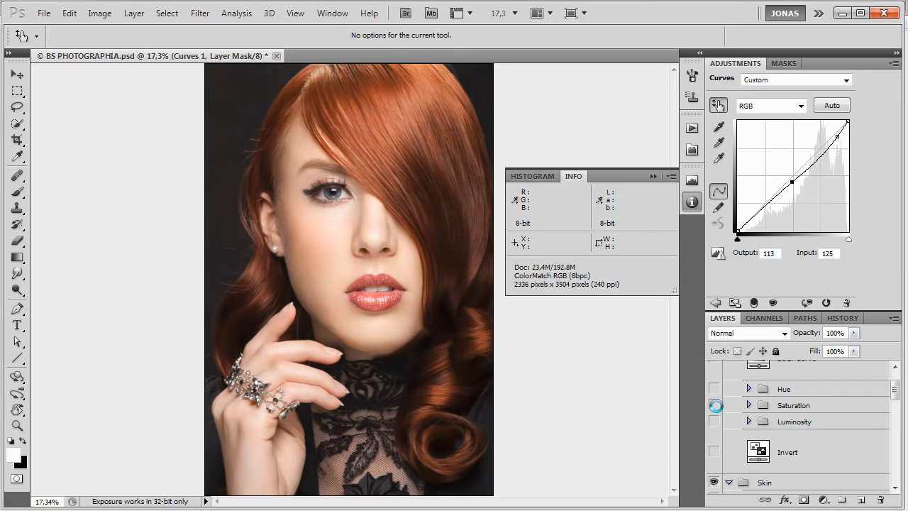
Raise the Curves 1 layer's Red channel at input 229 to about output 234, sampling the wrist area.
{"action": "key", "text": "alt+4"}
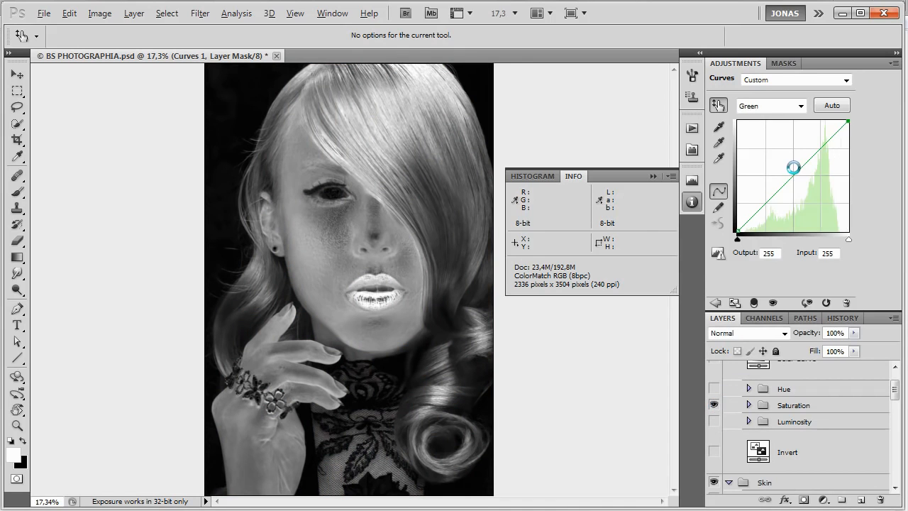
{"action": "key", "text": "alt+3"}
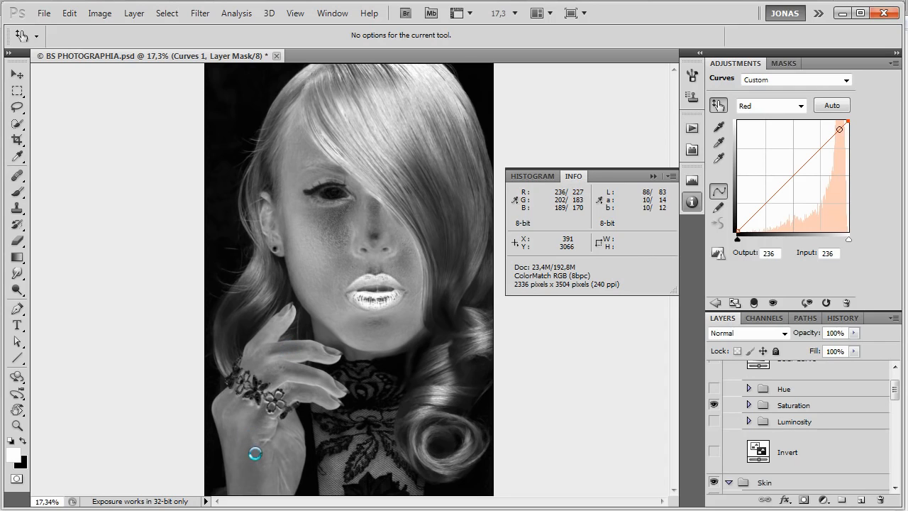
{"action": "left_click_drag", "start_coordinate": [251, 462], "coordinate": [250, 460]}
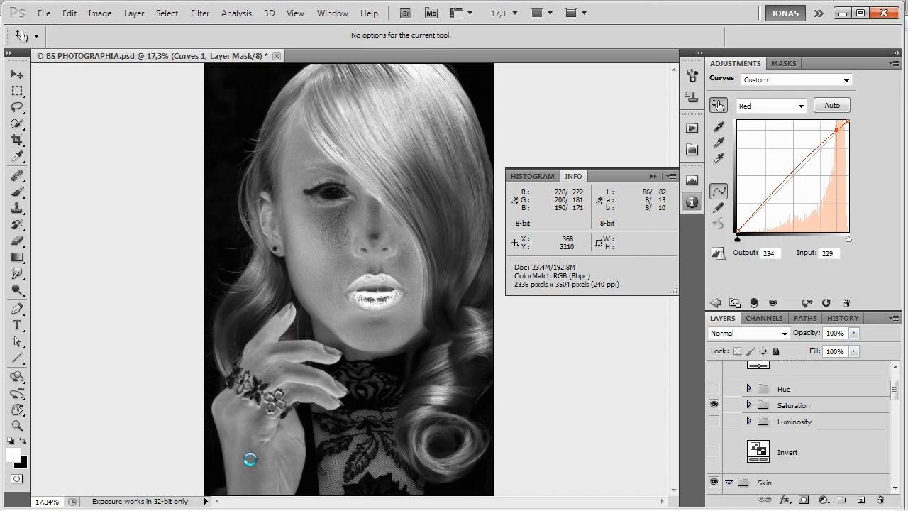
{"action": "left_click_drag", "start_coordinate": [250, 459], "coordinate": [250, 460]}
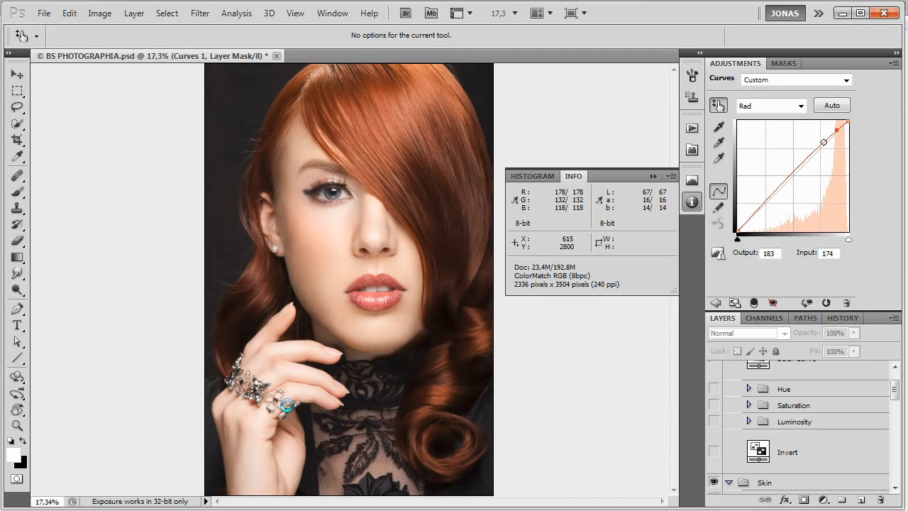
Lower the Curves 1 layer's Blue channel at input 143 to output 139 while checking the hand in the Hue check view, then hide that view.
{"action": "scroll", "coordinate": [718, 424], "scroll_direction": "up", "scroll_amount": 1}
{"action": "left_click", "coordinate": [716, 421]}
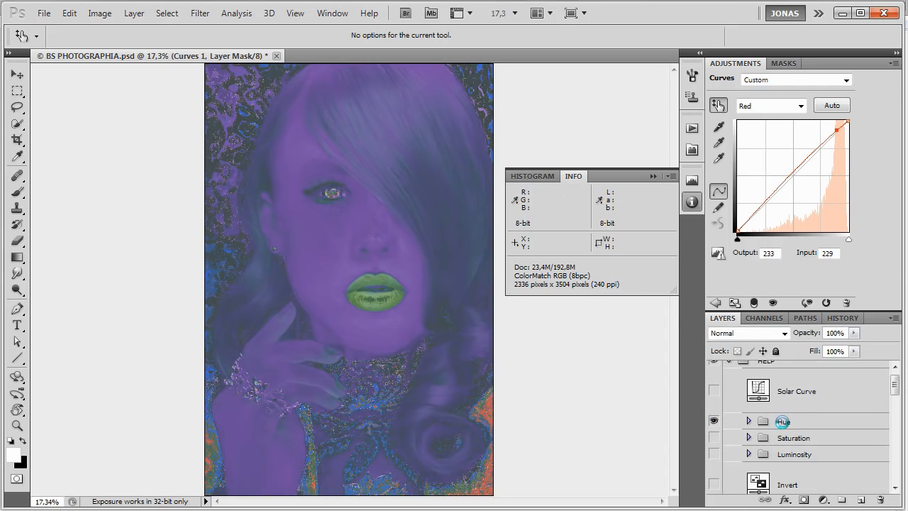
{"action": "key", "text": "alt+4"}
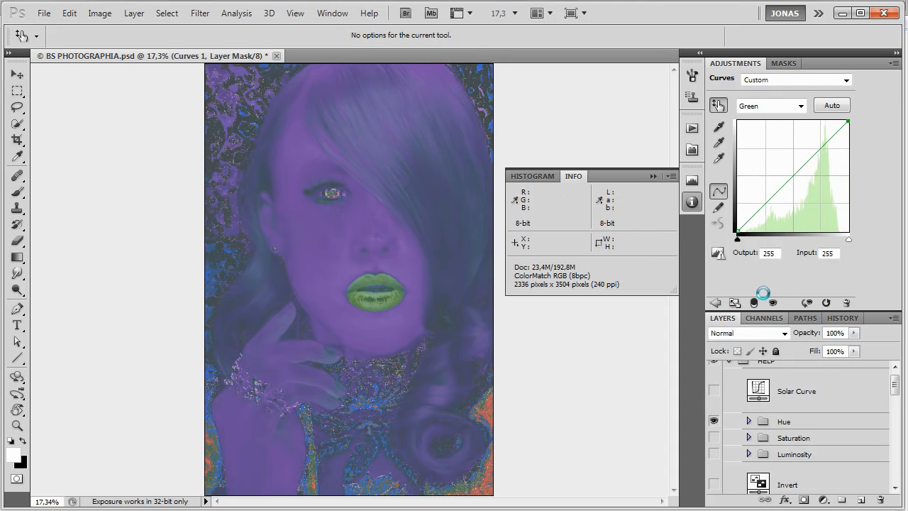
{"action": "key", "text": "alt+5"}
{"action": "left_click_drag", "start_coordinate": [328, 360], "coordinate": [330, 363]}
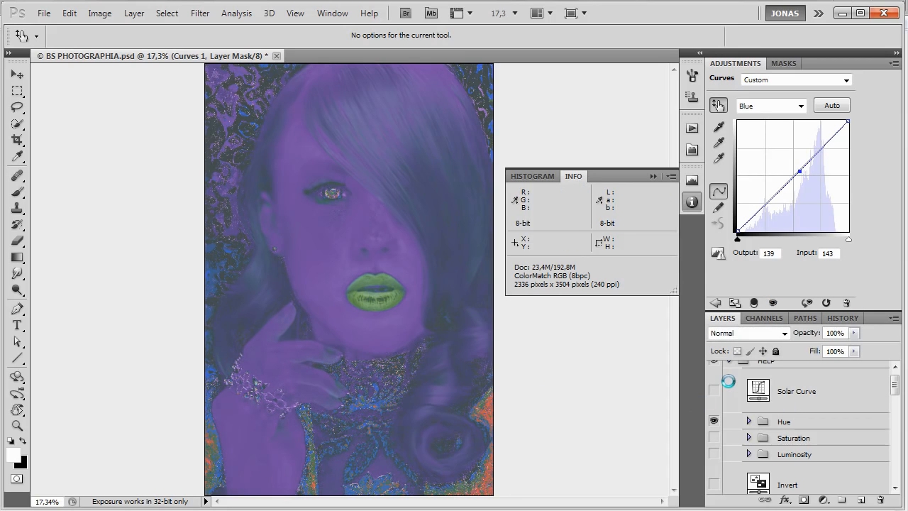
{"action": "scroll", "coordinate": [731, 401], "scroll_direction": "up", "scroll_amount": 1}
{"action": "left_click", "coordinate": [715, 436]}
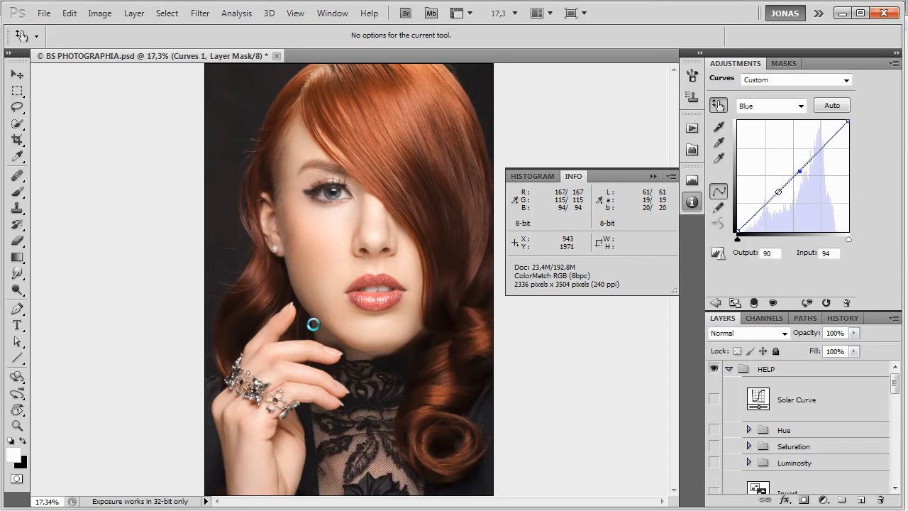
Compare the hand's colour with and without the Curves 1 layer by toggling its visibility.
{"action": "key", "text": "ctrl+comma"}
{"action": "key", "text": "ctrl+comma"}
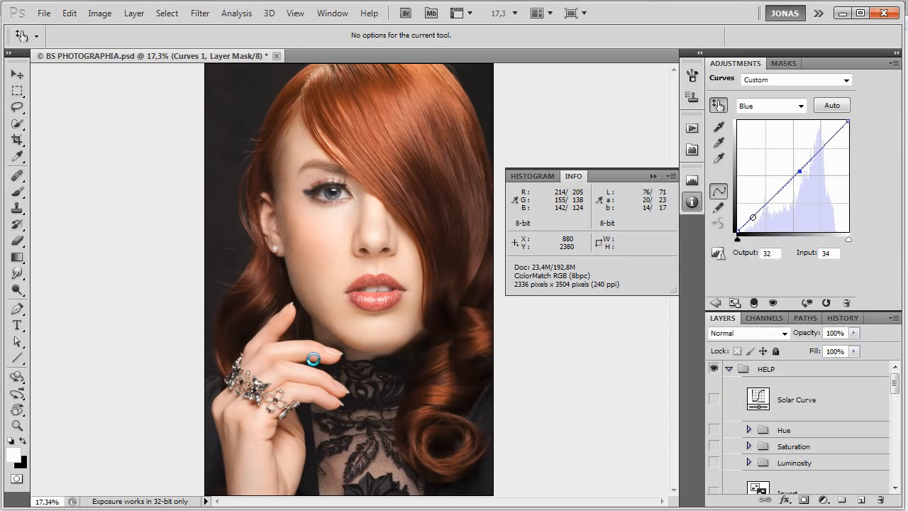
{"action": "key", "text": "ctrl+comma"}
{"action": "key", "text": "ctrl+comma"}
{"action": "left_click_drag", "start_coordinate": [311, 345], "coordinate": [318, 347]}
{"action": "key", "text": "ctrl+comma"}
{"action": "key", "text": "ctrl+comma"}
{"action": "key", "text": "ctrl+comma"}
{"action": "key", "text": "ctrl+comma"}
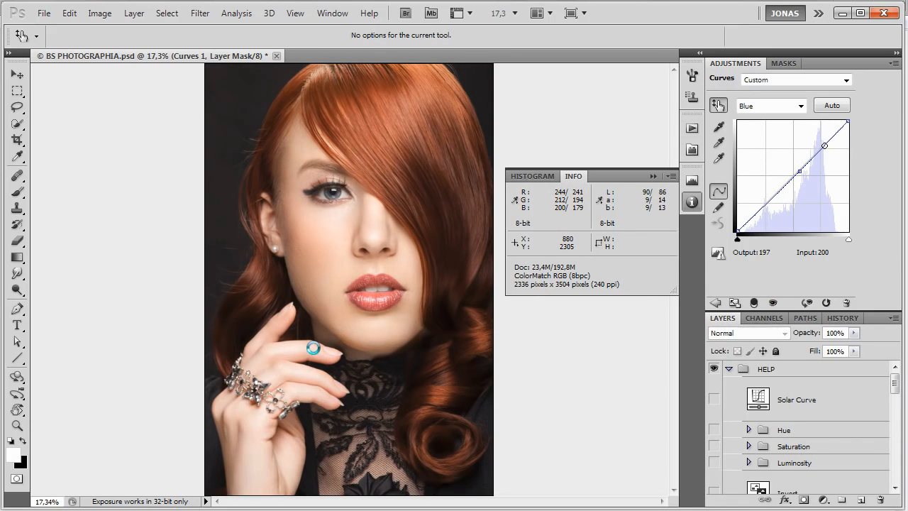
Delete the Curves 1 layer and show the existing Color Hand curves layer in its place.
{"action": "scroll", "coordinate": [784, 414], "scroll_direction": "down", "scroll_amount": 3}
{"action": "scroll", "coordinate": [785, 414], "scroll_direction": "down", "scroll_amount": 10}
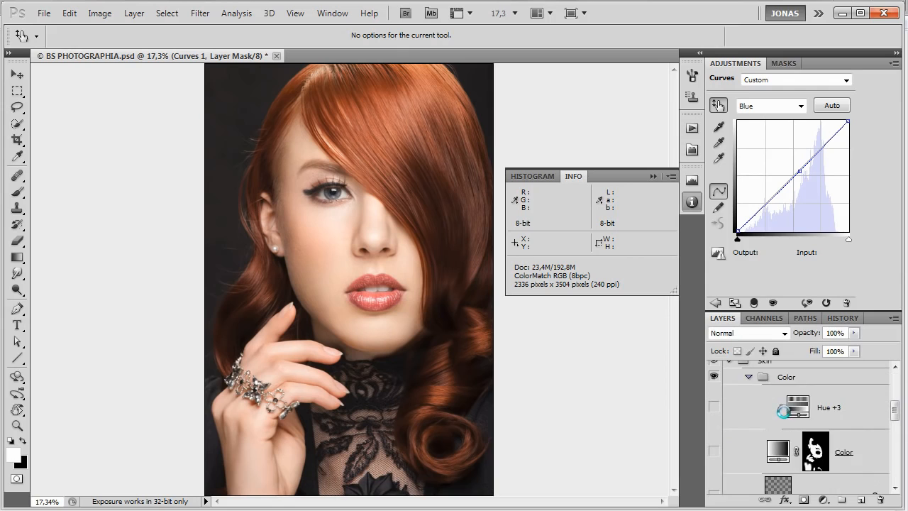
{"action": "left_click_drag", "start_coordinate": [870, 432], "coordinate": [779, 472]}
{"action": "left_click_drag", "start_coordinate": [869, 474], "coordinate": [880, 500]}
{"action": "left_click", "coordinate": [714, 382]}
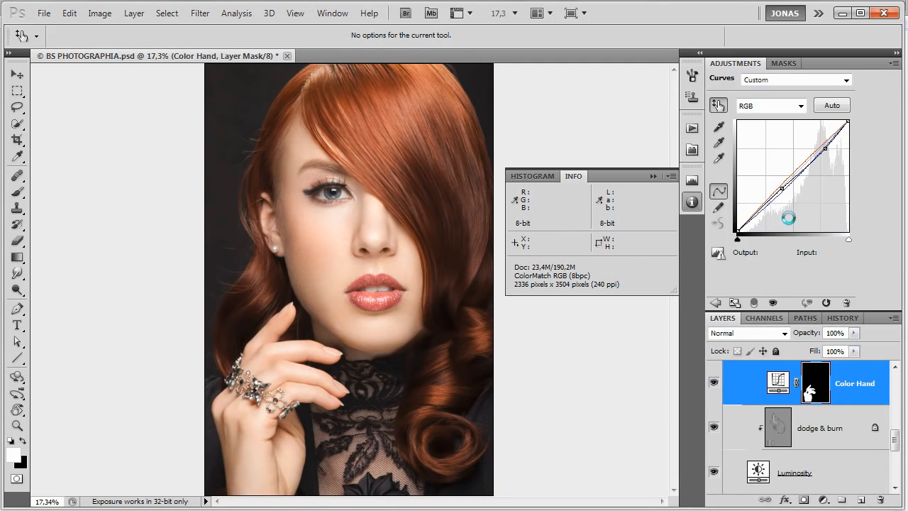
Review the Color Hand layer's curves in the RGB, Red, Green and Blue channels.
{"action": "left_click", "coordinate": [774, 106]}
{"action": "left_click", "coordinate": [766, 125]}
{"action": "scroll", "coordinate": [773, 112], "scroll_direction": "up", "scroll_amount": 1}
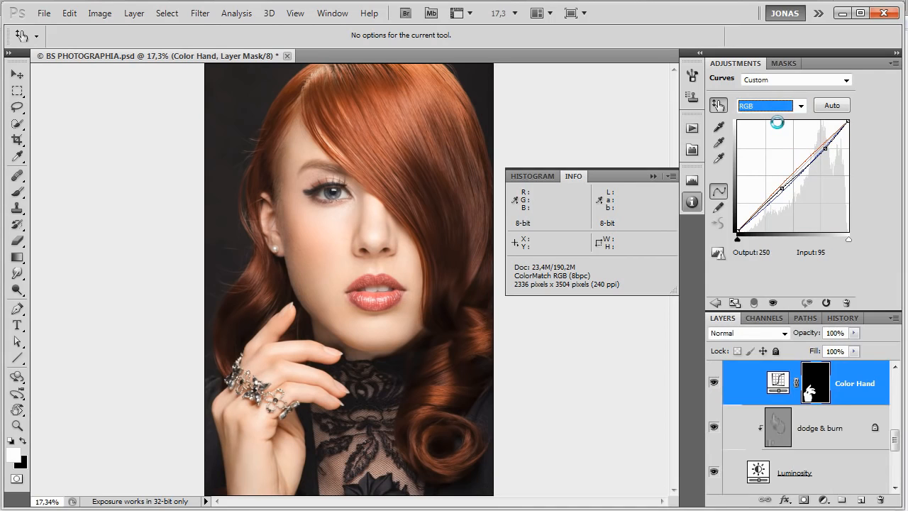
{"action": "key", "text": "alt+3"}
{"action": "key", "text": "alt+4"}
{"action": "key", "text": "alt+5"}
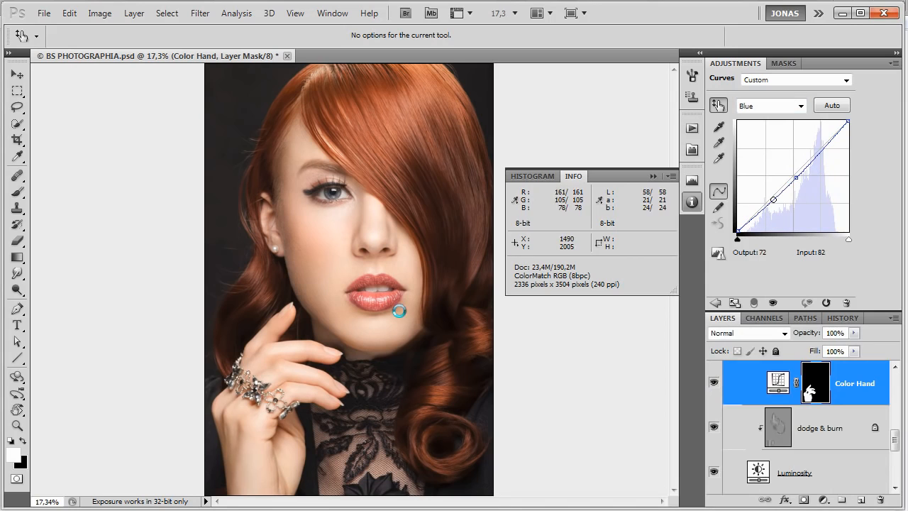
Select the Saturation layer and make it visible, with the Saturation check group shown.
{"action": "scroll", "coordinate": [832, 450], "scroll_direction": "up", "scroll_amount": 3}
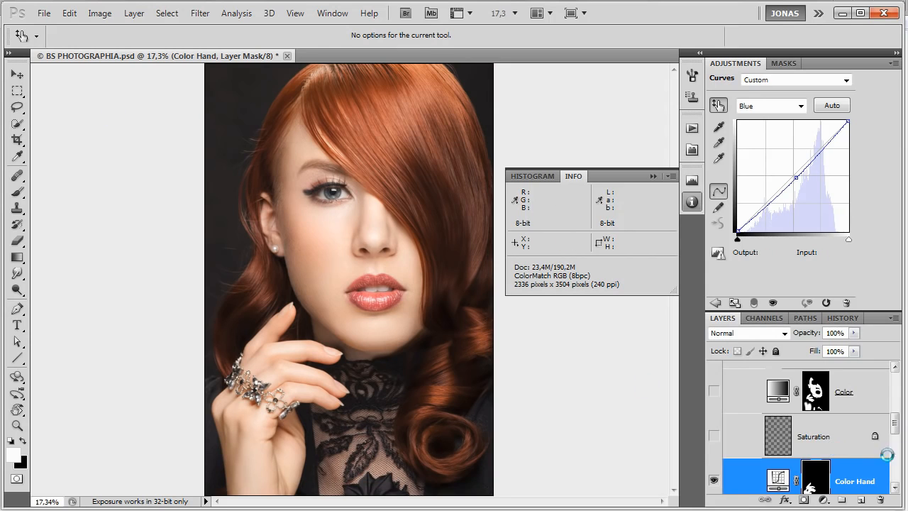
{"action": "scroll", "coordinate": [861, 443], "scroll_direction": "up", "scroll_amount": 2}
{"action": "left_click", "coordinate": [827, 485]}
{"action": "scroll", "coordinate": [781, 448], "scroll_direction": "up", "scroll_amount": 3}
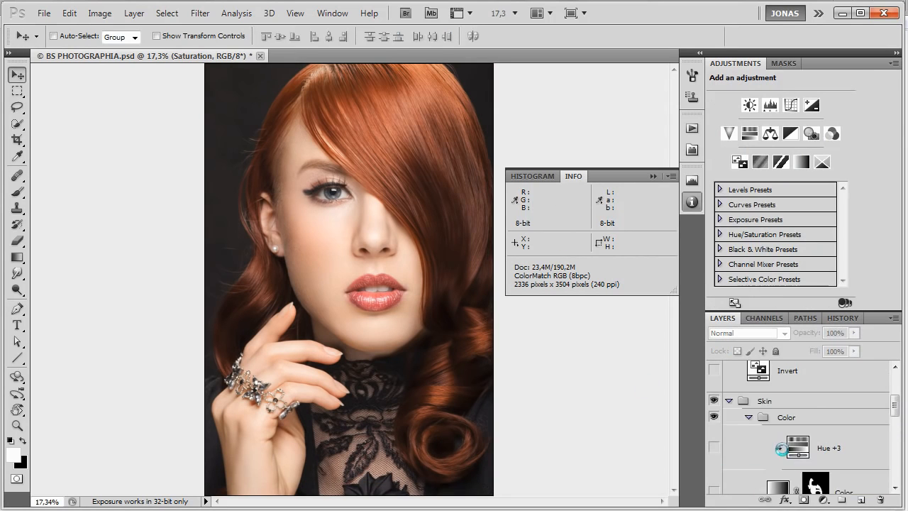
{"action": "scroll", "coordinate": [730, 397], "scroll_direction": "up", "scroll_amount": 3}
{"action": "scroll", "coordinate": [856, 434], "scroll_direction": "down", "scroll_amount": 6}
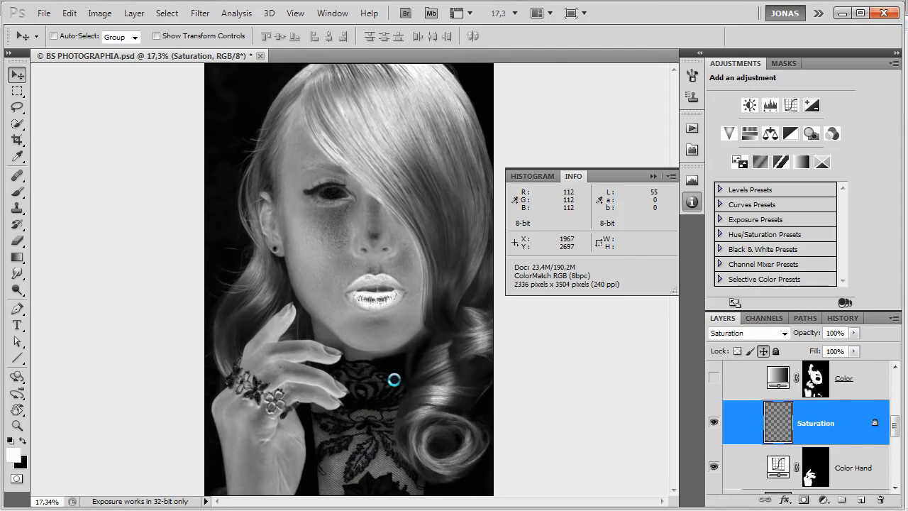
Inspect the chin, neck and fingers in the saturation view, toggling the Saturation layer to compare its effect.
{"action": "scroll", "coordinate": [362, 367], "scroll_direction": "up", "scroll_amount": 3}
{"action": "scroll", "coordinate": [353, 360], "scroll_direction": "up", "scroll_amount": 3}
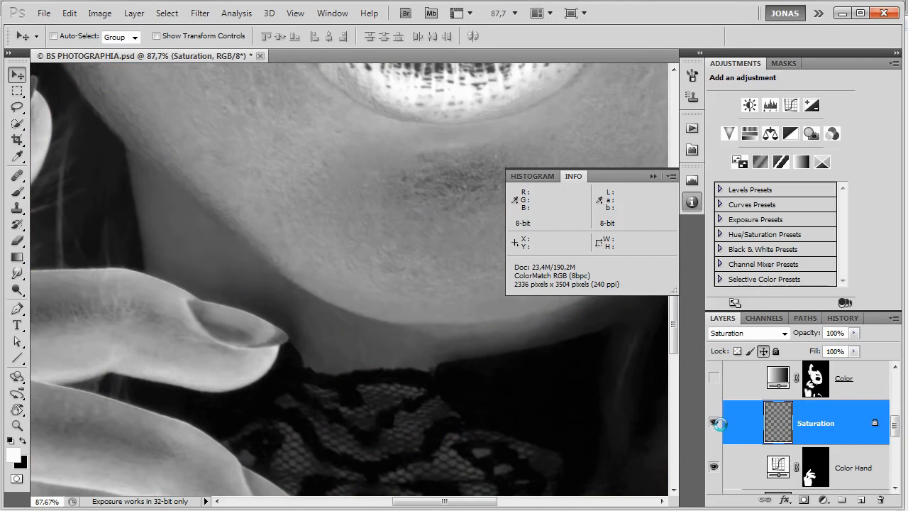
{"action": "left_click", "coordinate": [715, 423]}
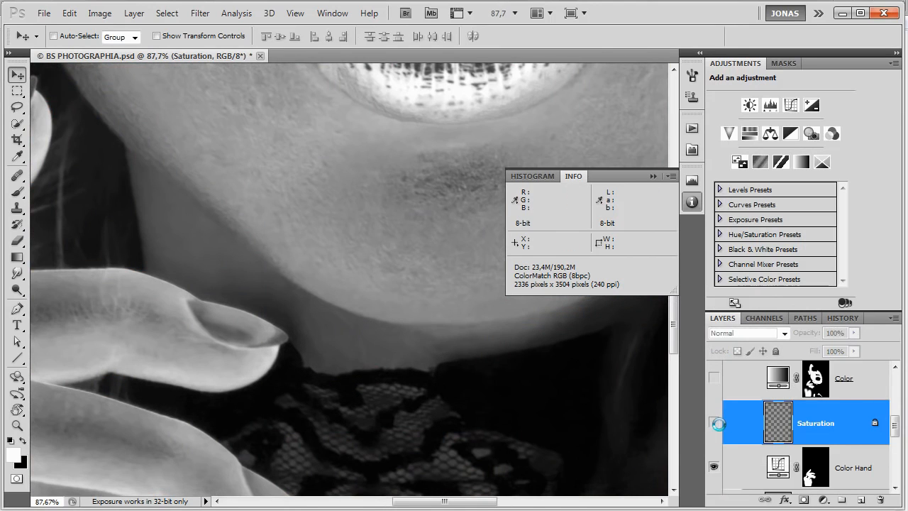
{"action": "left_click", "coordinate": [715, 423]}
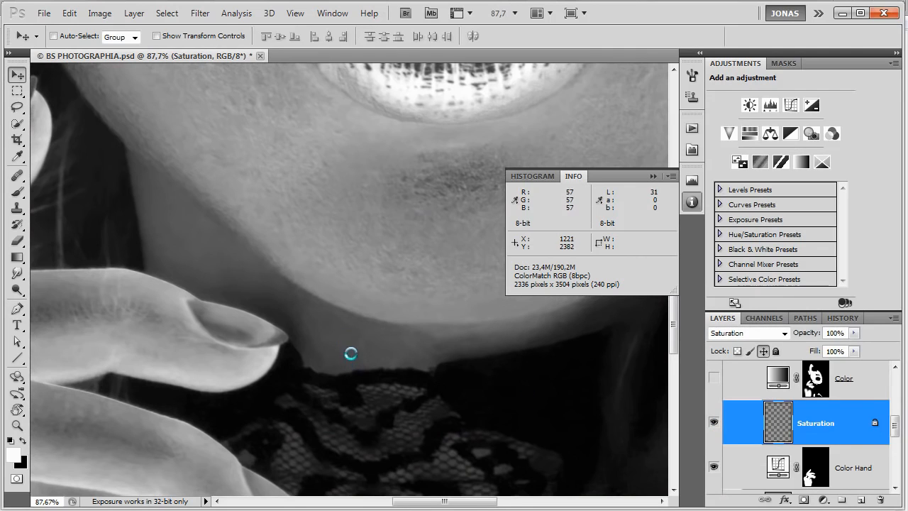
{"action": "scroll", "coordinate": [352, 362], "scroll_direction": "down", "scroll_amount": 3}
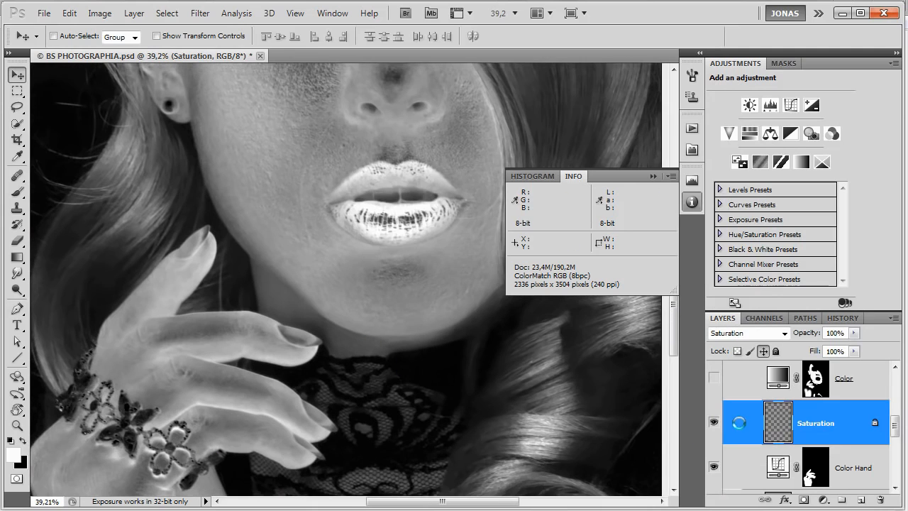
{"action": "left_click", "coordinate": [714, 421]}
{"action": "left_click", "coordinate": [714, 421]}
Hide the Saturation check group and select the Color gradient map layer.
{"action": "scroll", "coordinate": [813, 441], "scroll_direction": "up", "scroll_amount": 4}
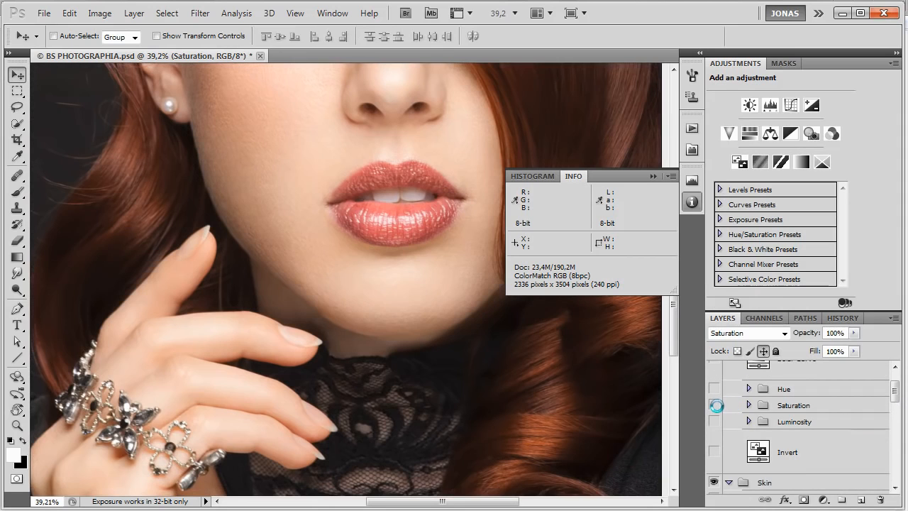
{"action": "scroll", "coordinate": [827, 410], "scroll_direction": "down", "scroll_amount": 4}
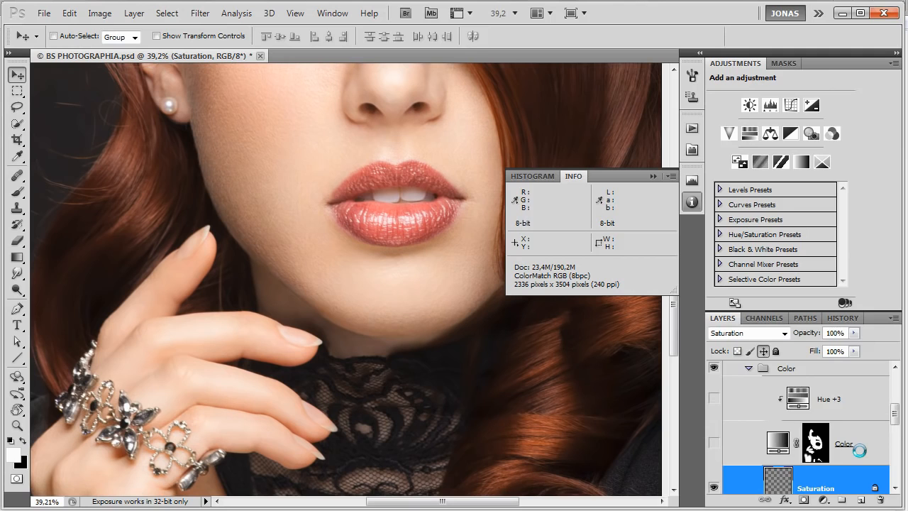
{"action": "left_click", "coordinate": [859, 450]}
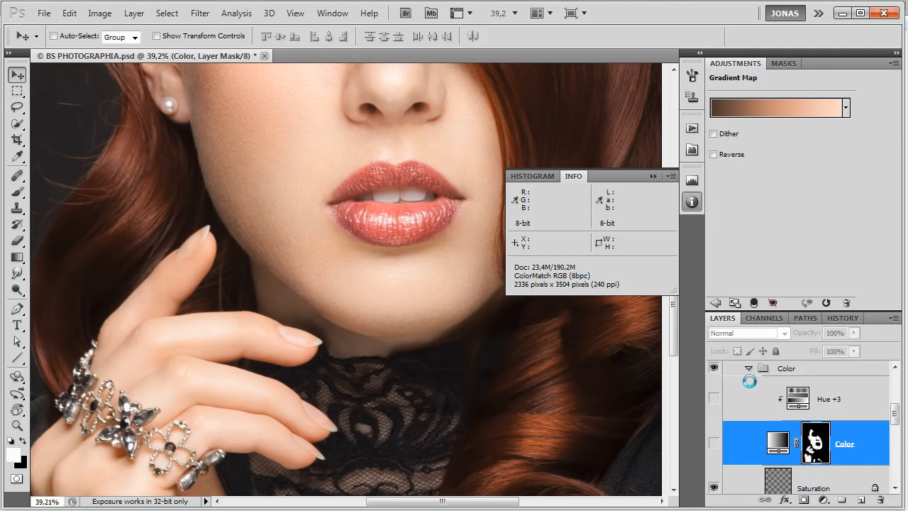
Examine the skin tones of the face and hand up close and in the overall portrait.
{"action": "scroll", "coordinate": [379, 330], "scroll_direction": "down", "scroll_amount": 4}
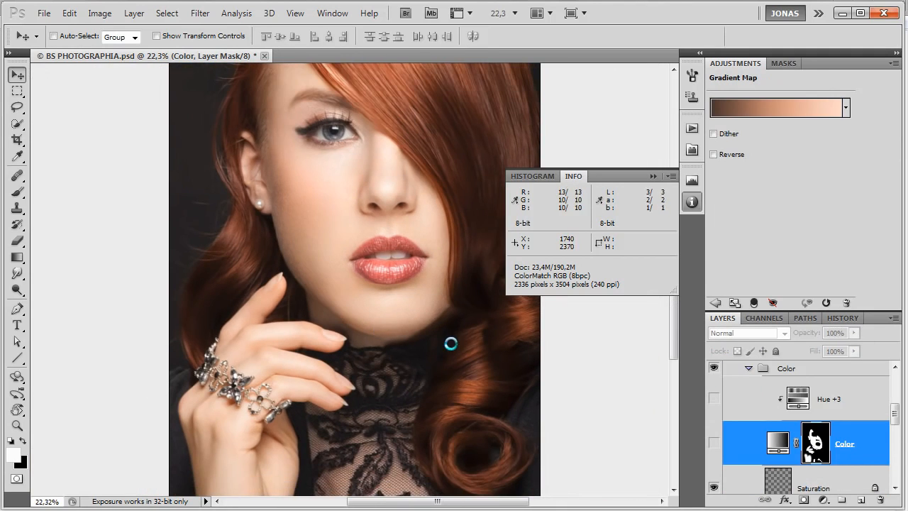
{"action": "scroll", "coordinate": [455, 343], "scroll_direction": "down", "scroll_amount": 1}
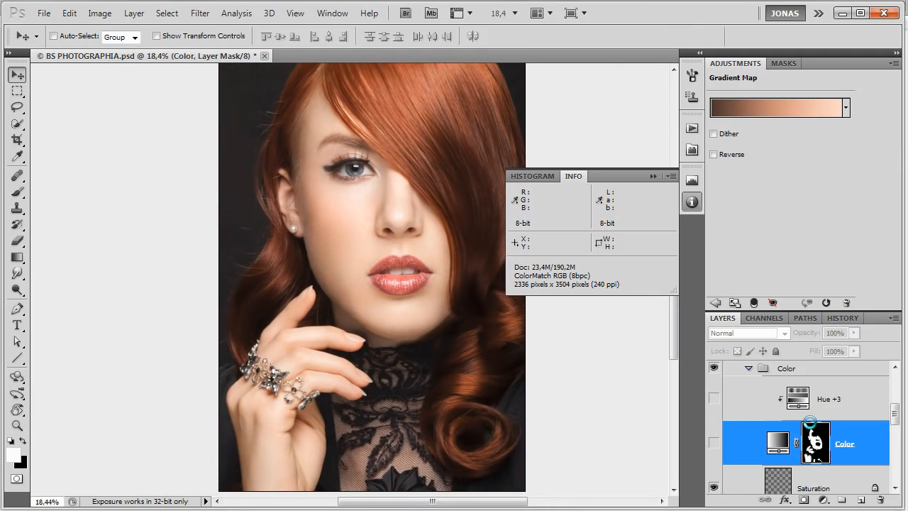
{"action": "scroll", "coordinate": [807, 423], "scroll_direction": "up", "scroll_amount": 1}
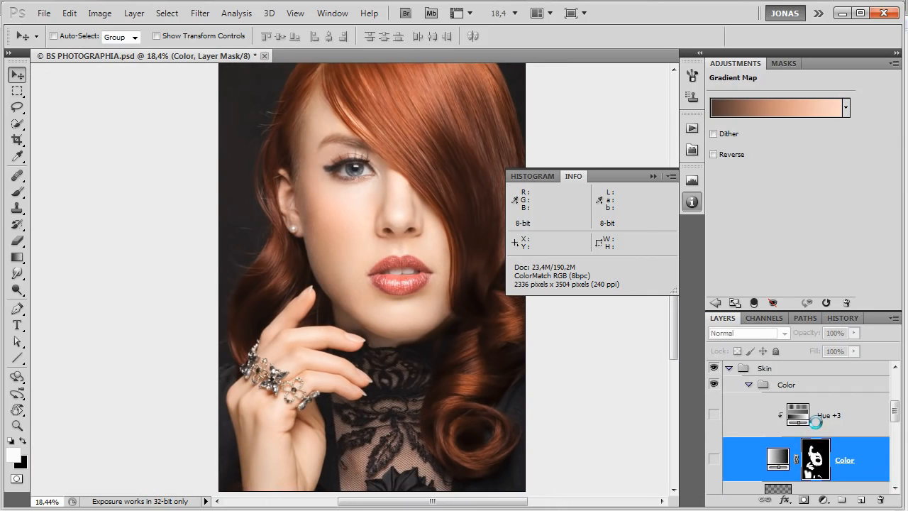
{"action": "scroll", "coordinate": [818, 428], "scroll_direction": "up", "scroll_amount": 1}
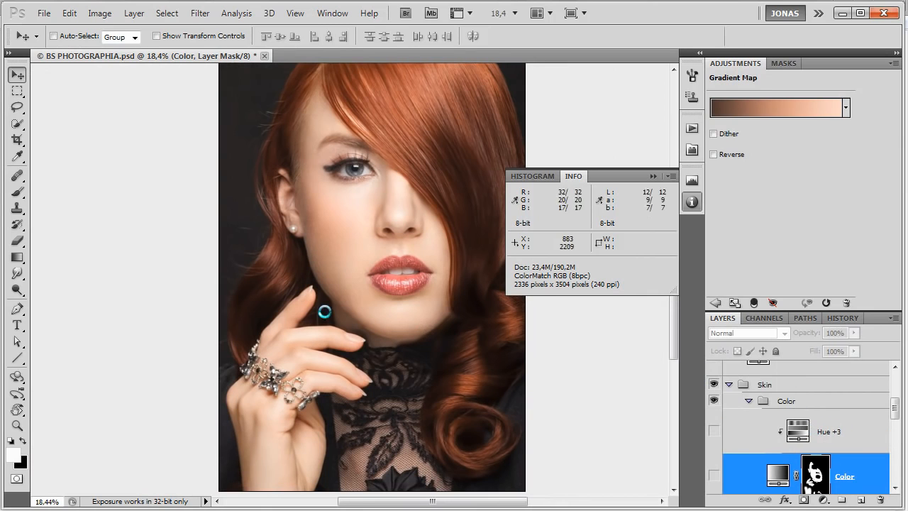
{"action": "scroll", "coordinate": [398, 195], "scroll_direction": "up", "scroll_amount": 3}
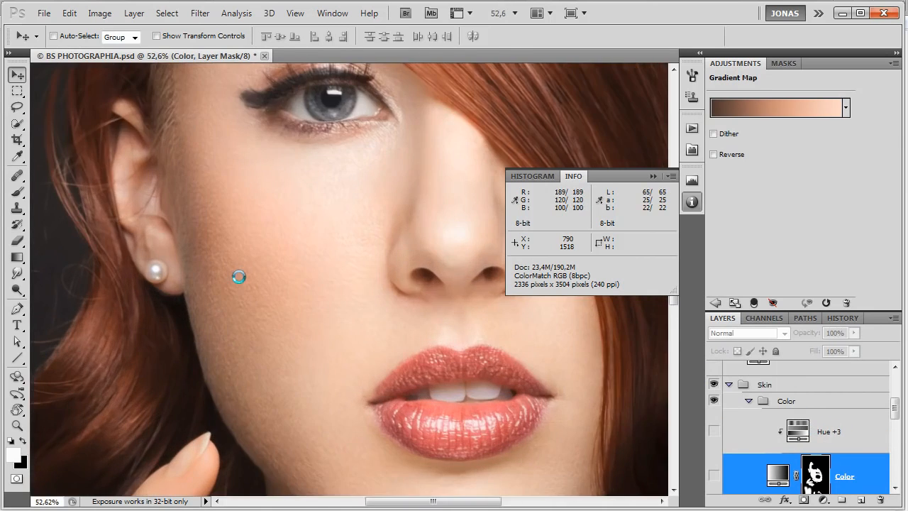
{"action": "scroll", "coordinate": [359, 264], "scroll_direction": "down", "scroll_amount": 2}
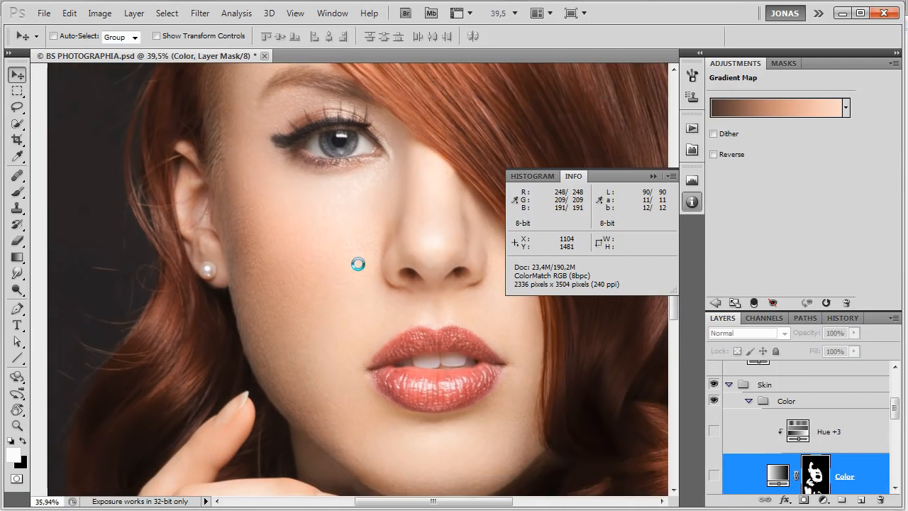
{"action": "scroll", "coordinate": [358, 264], "scroll_direction": "down", "scroll_amount": 2}
{"action": "scroll", "coordinate": [822, 446], "scroll_direction": "down", "scroll_amount": 1}
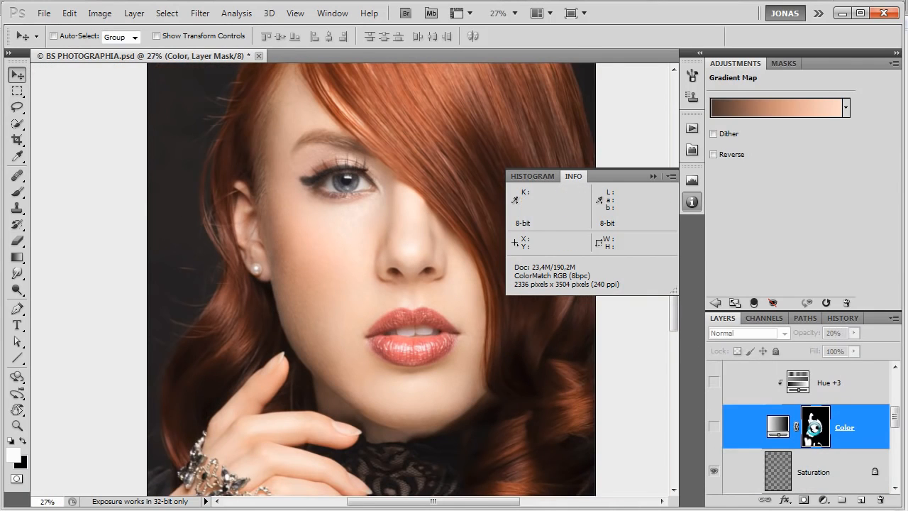
Display the Color layer's mask on its own to check its painted skin areas, then return to the normal image.
{"action": "left_click", "coordinate": [814, 425], "text": "alt"}
{"action": "scroll", "coordinate": [365, 270], "scroll_direction": "up", "scroll_amount": 1}
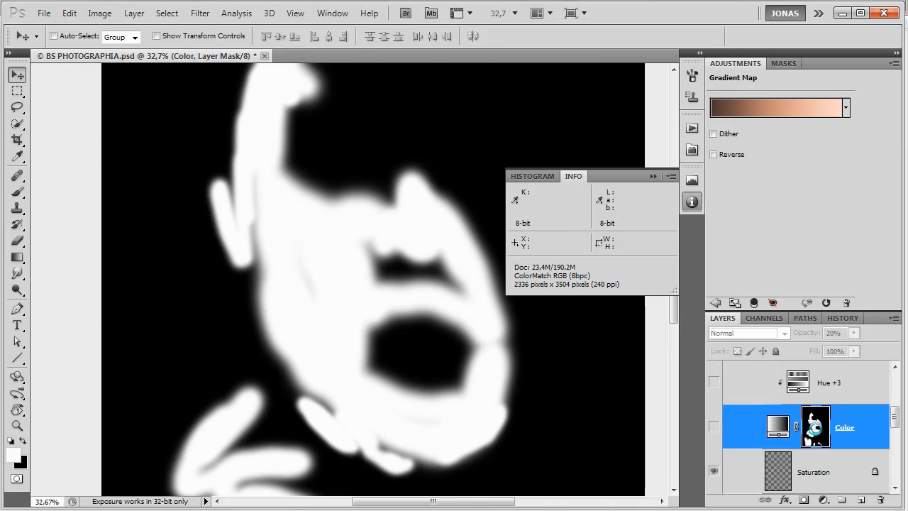
{"action": "left_click", "coordinate": [811, 429], "text": "alt"}
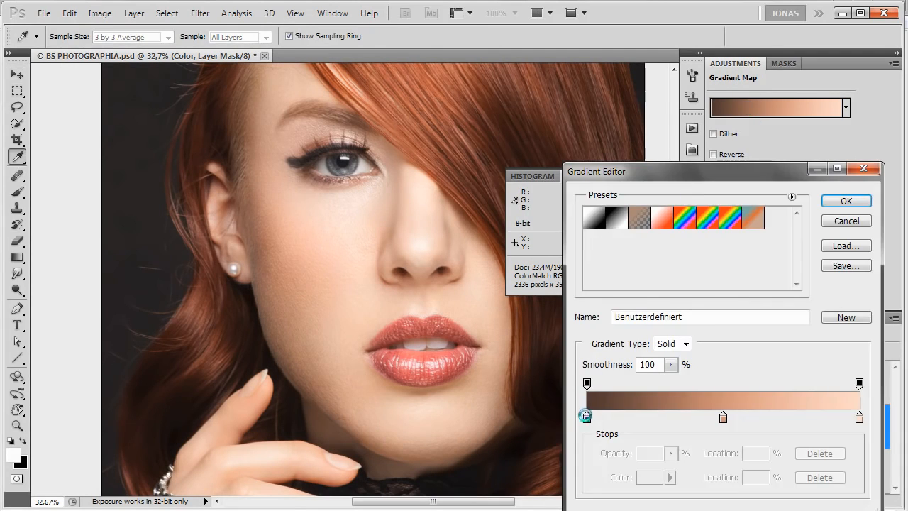
{"action": "left_click", "coordinate": [587, 419]}
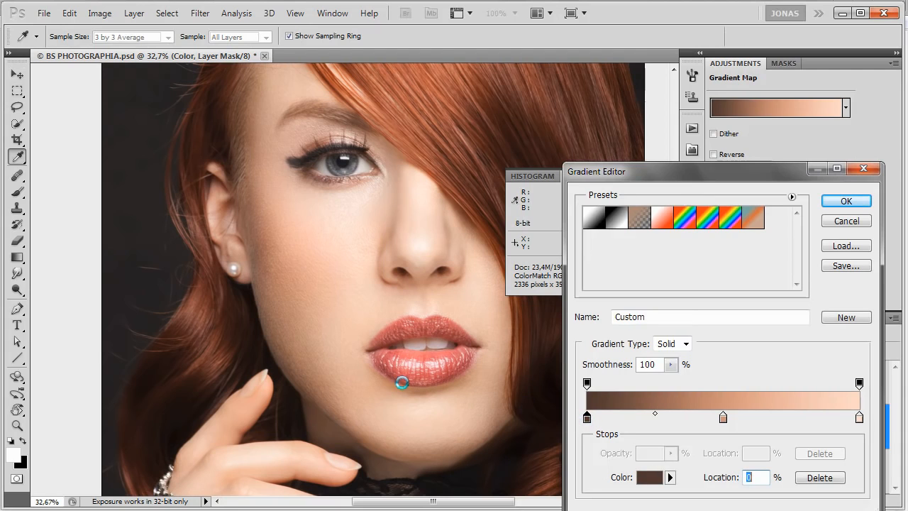
{"action": "left_click", "coordinate": [296, 380]}
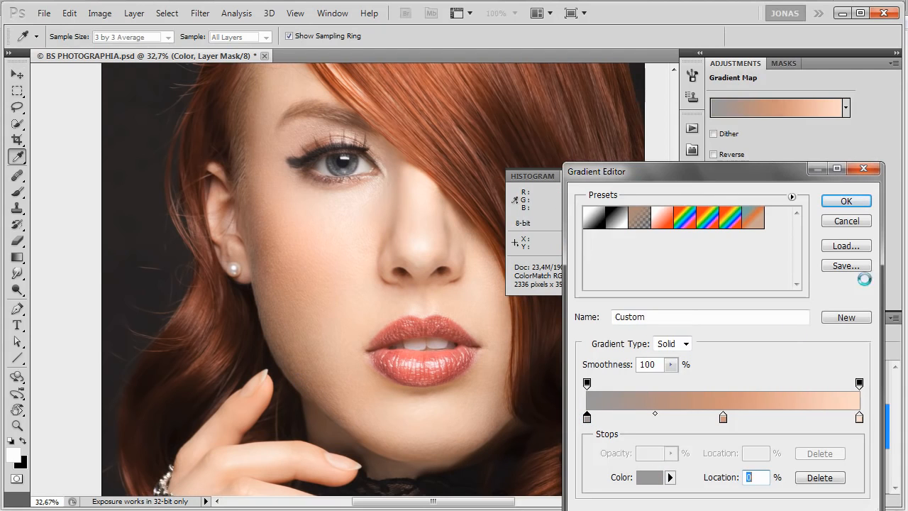
{"action": "left_click", "coordinate": [849, 222]}
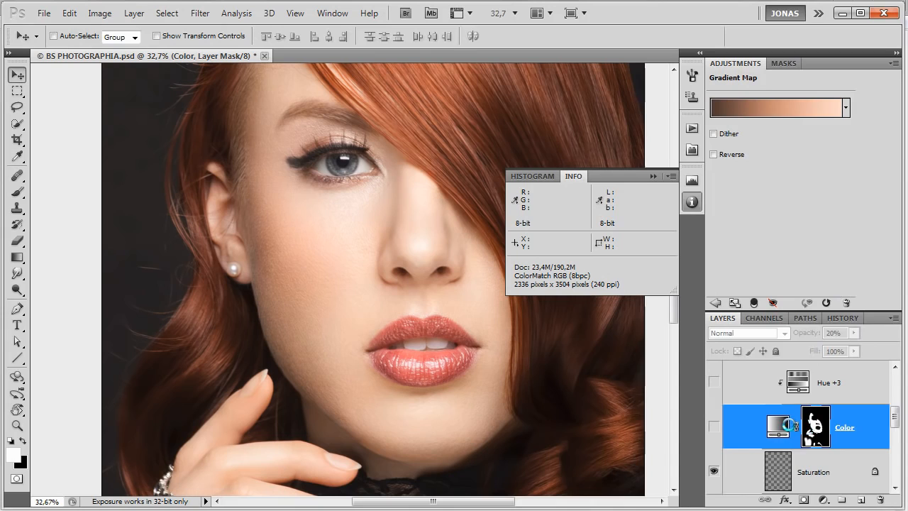
Switch between the Color layer's gradient map and its mask, leaving the gradient map active.
{"action": "left_click", "coordinate": [779, 426]}
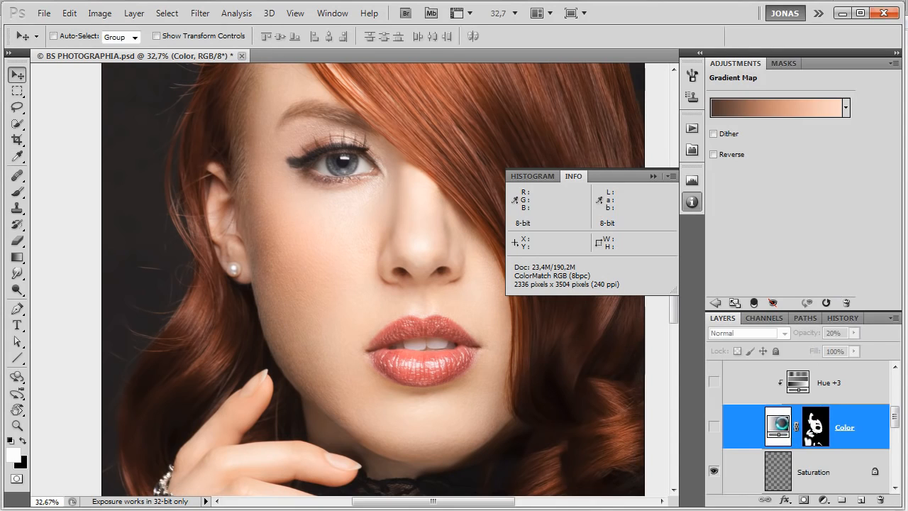
{"action": "left_click", "coordinate": [813, 423]}
{"action": "left_click", "coordinate": [783, 422]}
{"action": "left_click", "coordinate": [823, 427]}
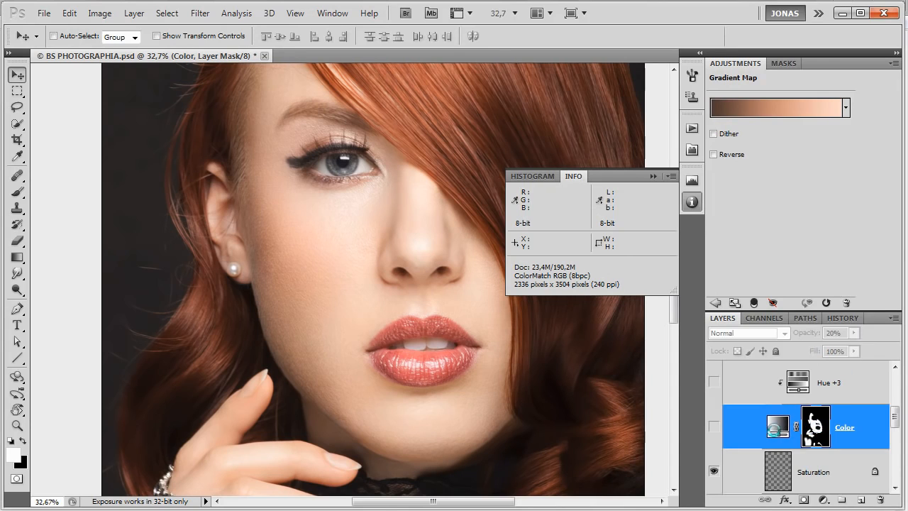
{"action": "left_click", "coordinate": [778, 424]}
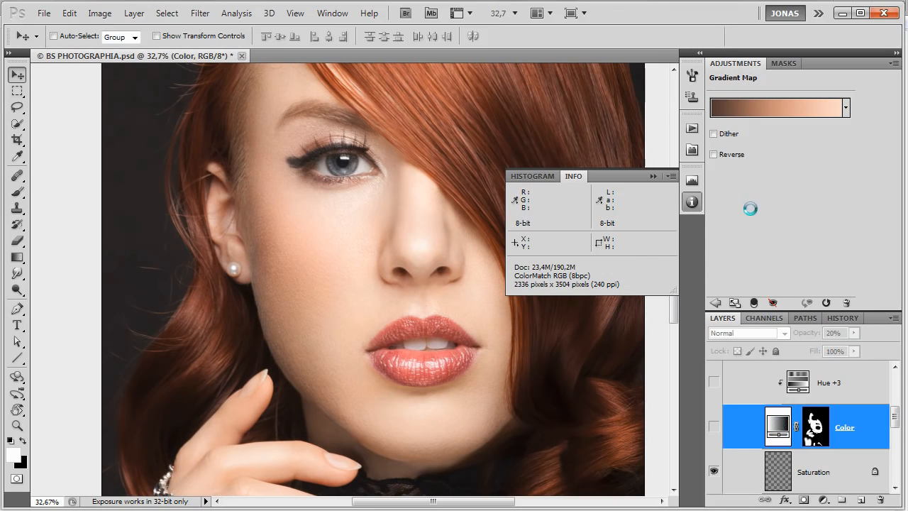
Try resampling the gradient map's dark, middle and light stops from the jaw shadow, cheek and nose skin tones.
{"action": "left_click", "coordinate": [727, 110]}
{"action": "left_click", "coordinate": [587, 418]}
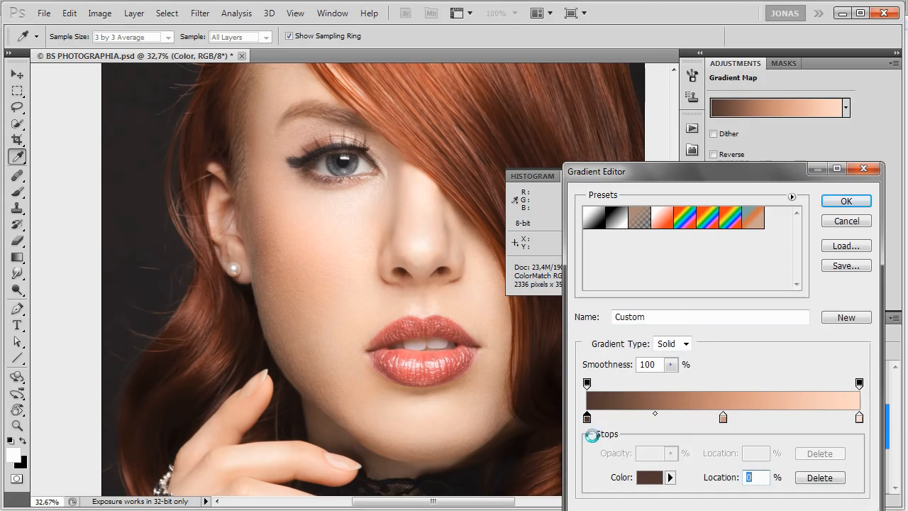
{"action": "left_click", "coordinate": [285, 369]}
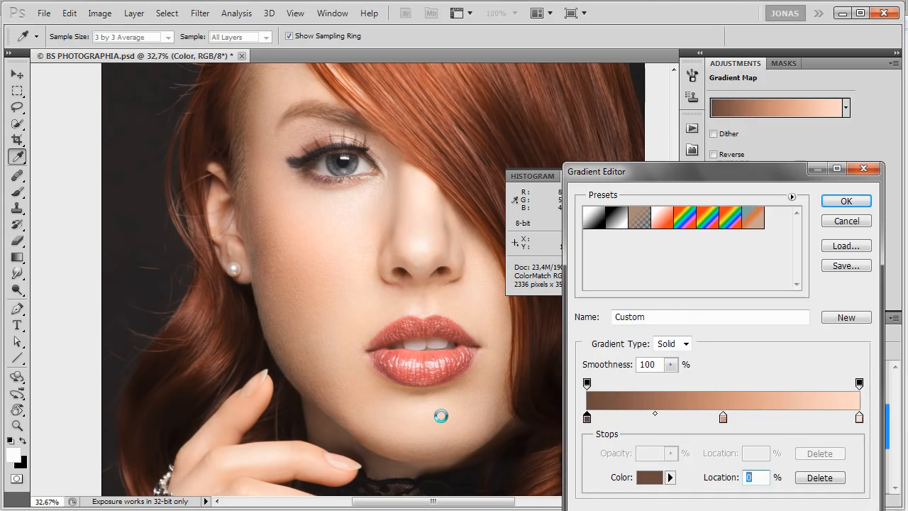
{"action": "left_click", "coordinate": [724, 418]}
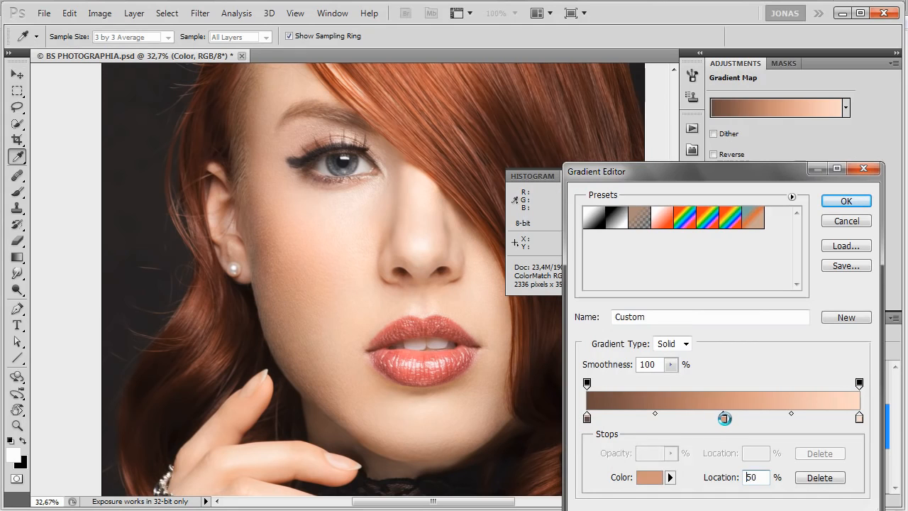
{"action": "left_click", "coordinate": [316, 277]}
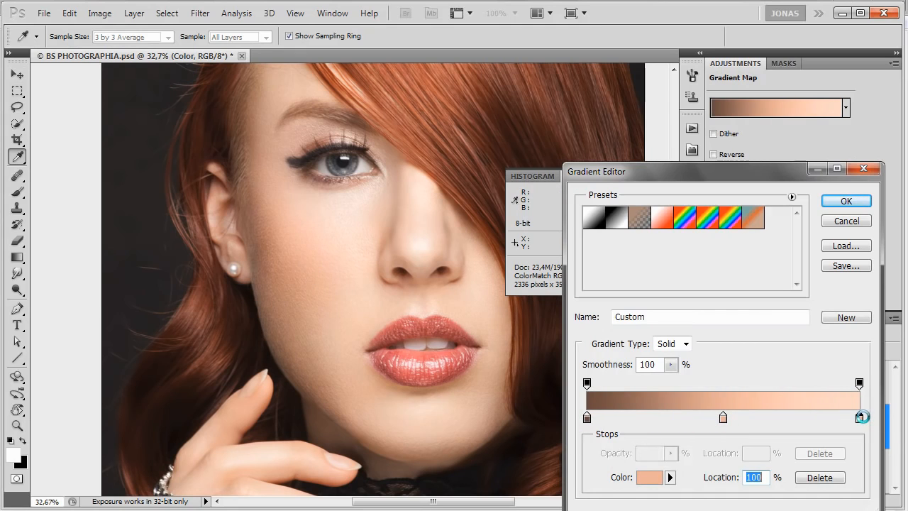
{"action": "mouse_move", "coordinate": [860, 419]}
{"action": "left_mouse_down"}
{"action": "mouse_move", "coordinate": [861, 442]}
{"action": "mouse_move", "coordinate": [860, 418]}
{"action": "left_mouse_up"}
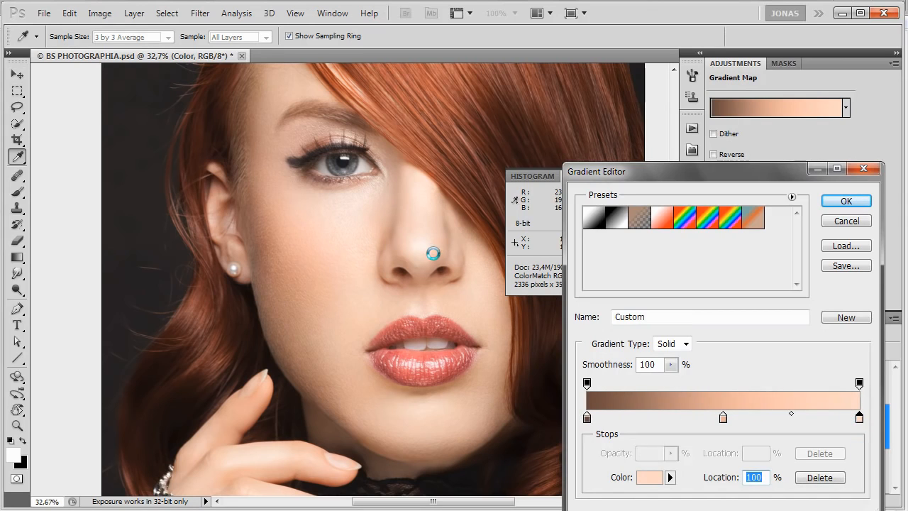
{"action": "left_click", "coordinate": [421, 249]}
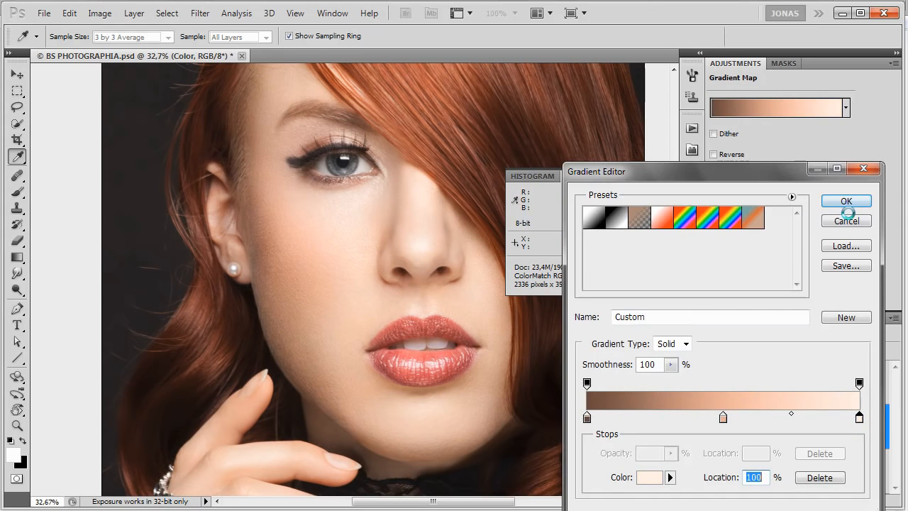
{"action": "left_click", "coordinate": [847, 202]}
Turn on the Color gradient map layer and compare the skin with the layer off and on.
{"action": "scroll", "coordinate": [718, 446], "scroll_direction": "up", "scroll_amount": 1}
{"action": "left_click", "coordinate": [716, 446]}
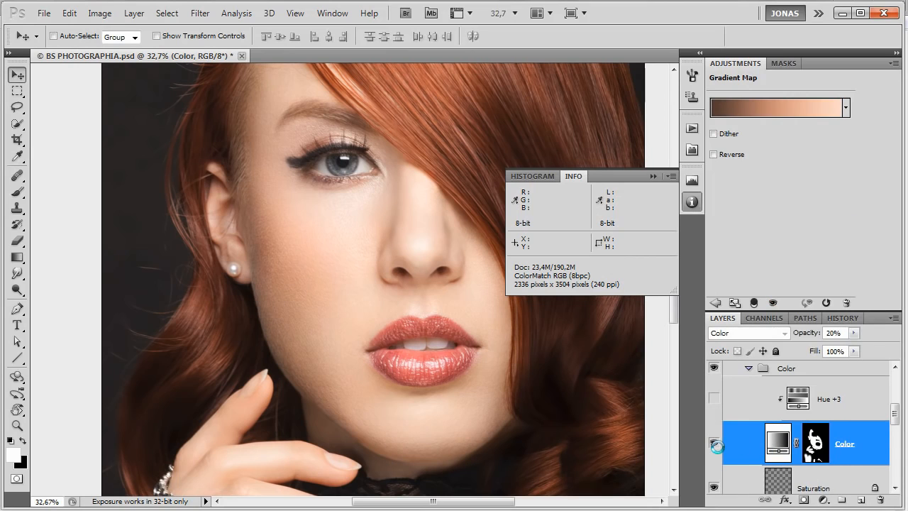
{"action": "scroll", "coordinate": [725, 440], "scroll_direction": "up", "scroll_amount": 4}
{"action": "scroll", "coordinate": [728, 442], "scroll_direction": "down", "scroll_amount": 5}
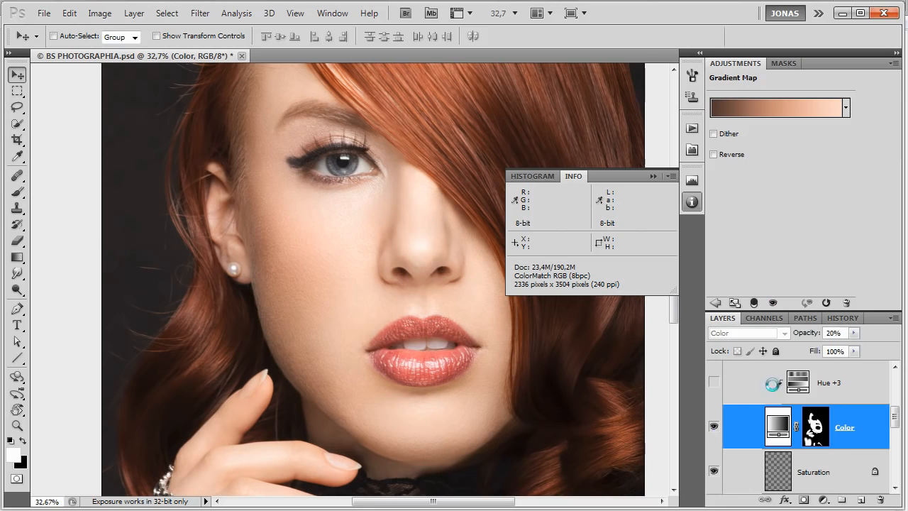
{"action": "scroll", "coordinate": [814, 384], "scroll_direction": "up", "scroll_amount": 1}
{"action": "scroll", "coordinate": [814, 385], "scroll_direction": "up", "scroll_amount": 2}
{"action": "scroll", "coordinate": [716, 410], "scroll_direction": "down", "scroll_amount": 4}
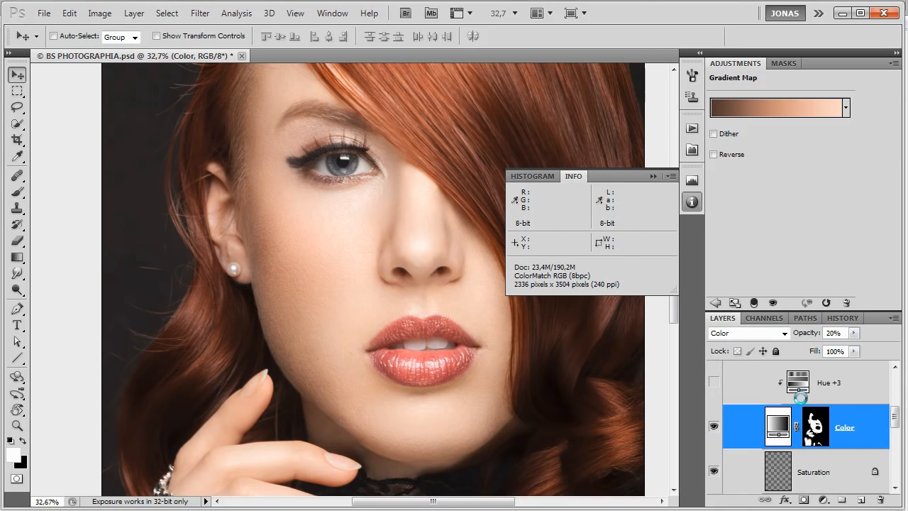
{"action": "left_click", "coordinate": [712, 412]}
{"action": "left_click", "coordinate": [711, 412]}
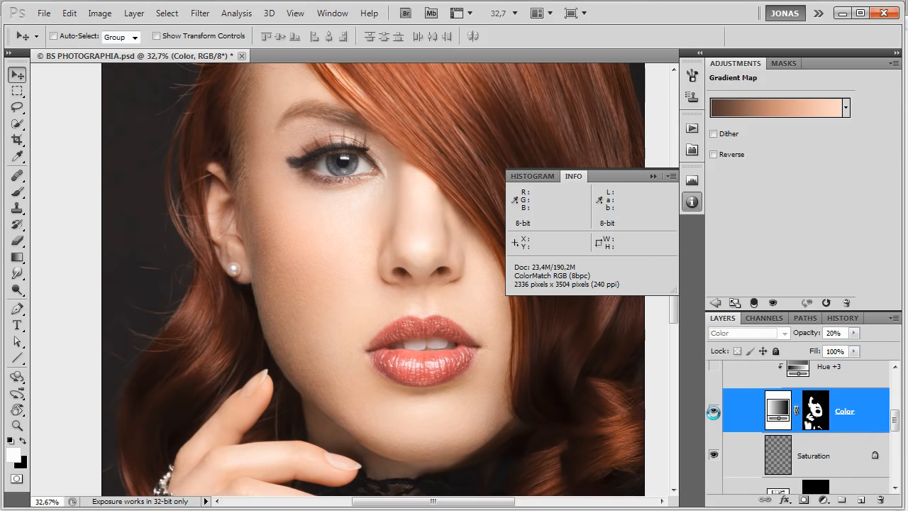
Show the Hue check group and compare the skin's hue uniformity with the Color layer off and on.
{"action": "scroll", "coordinate": [712, 412], "scroll_direction": "down", "scroll_amount": 3}
{"action": "scroll", "coordinate": [710, 408], "scroll_direction": "up", "scroll_amount": 1}
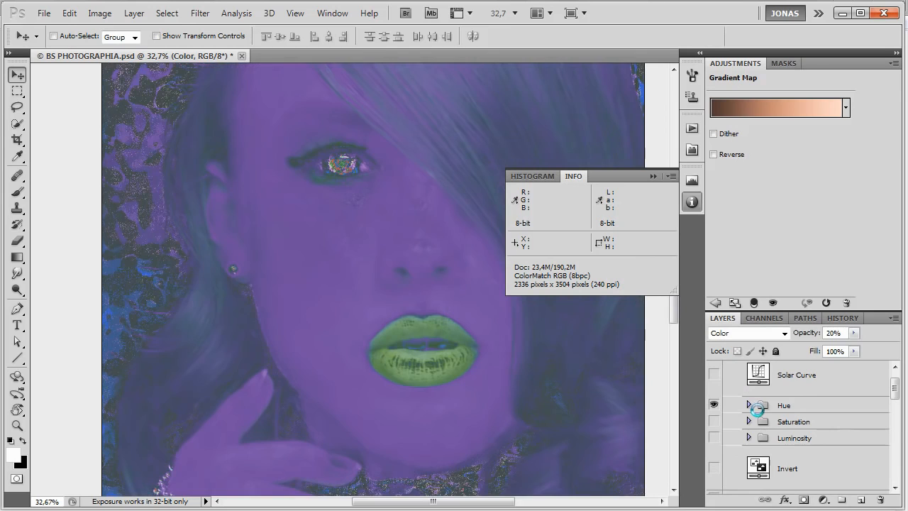
{"action": "left_click", "coordinate": [749, 405]}
{"action": "left_click", "coordinate": [714, 411]}
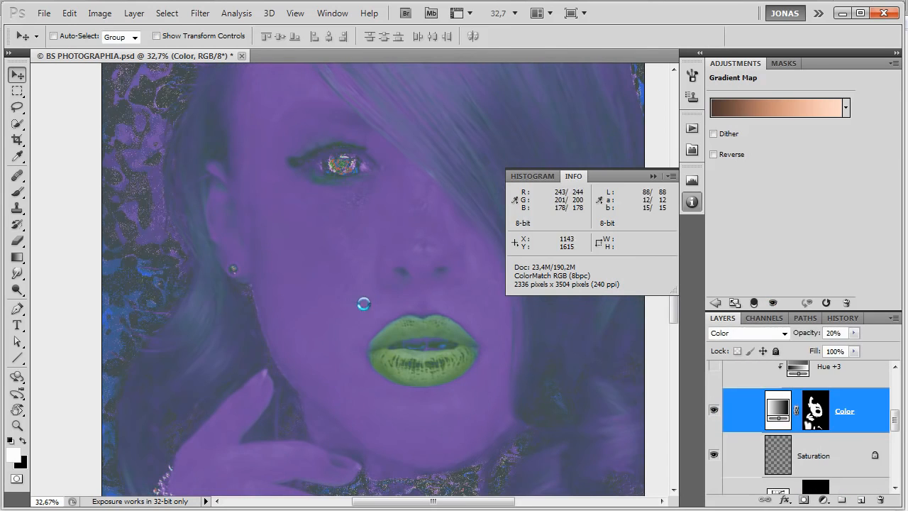
{"action": "left_click", "coordinate": [713, 411]}
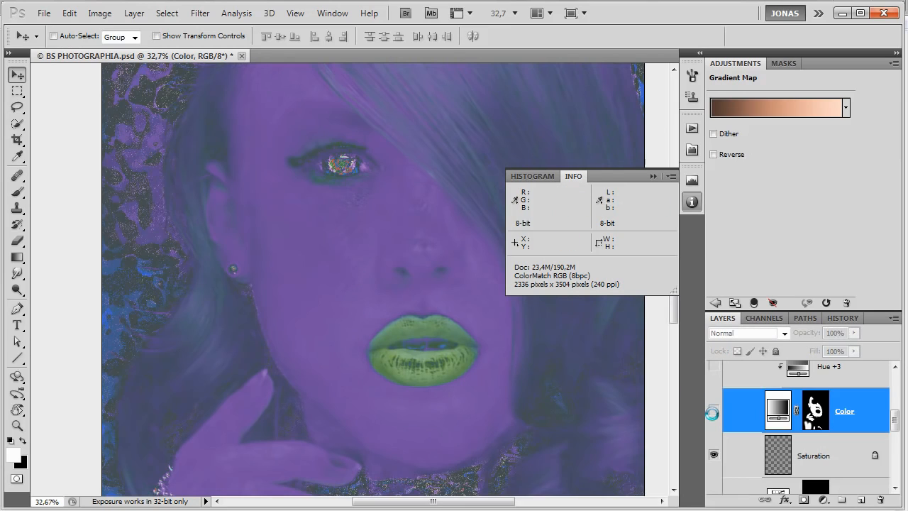
{"action": "left_click", "coordinate": [713, 411]}
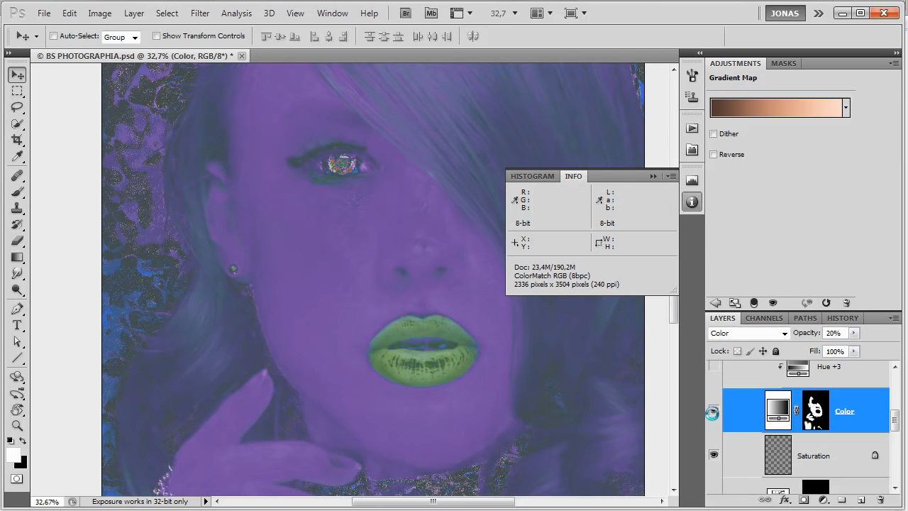
Preview the Color layer at 100% opacity in the hue check view, then set it back to 20%.
{"action": "left_click_drag", "start_coordinate": [802, 333], "coordinate": [902, 328]}
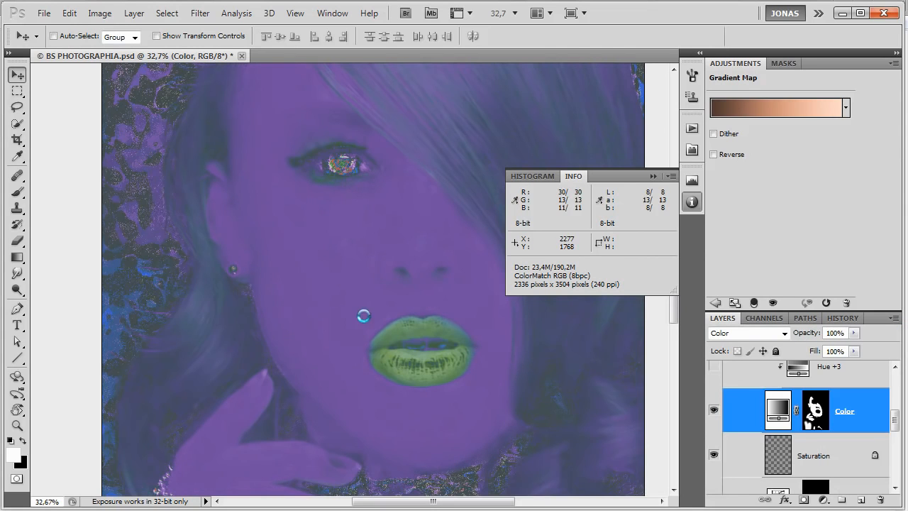
{"action": "scroll", "coordinate": [324, 308], "scroll_direction": "down", "scroll_amount": 3}
{"action": "scroll", "coordinate": [340, 281], "scroll_direction": "up", "scroll_amount": 5}
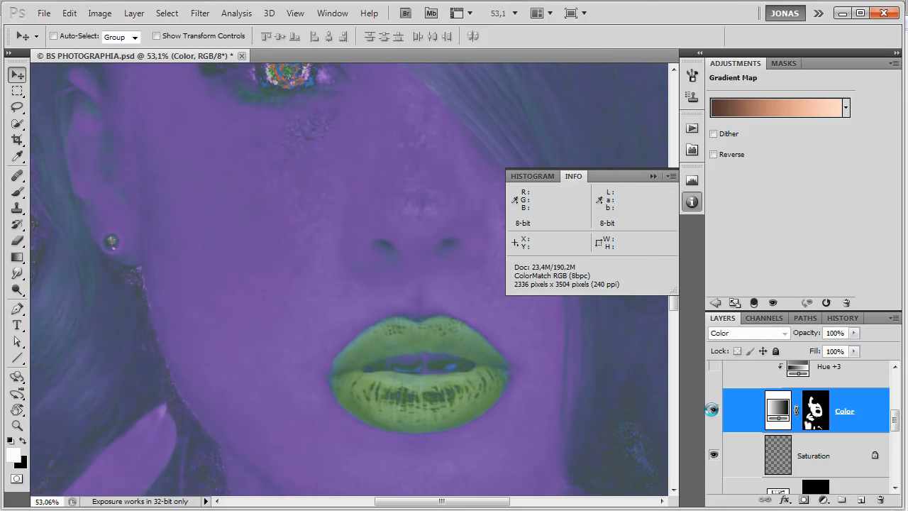
{"action": "key", "text": "2"}
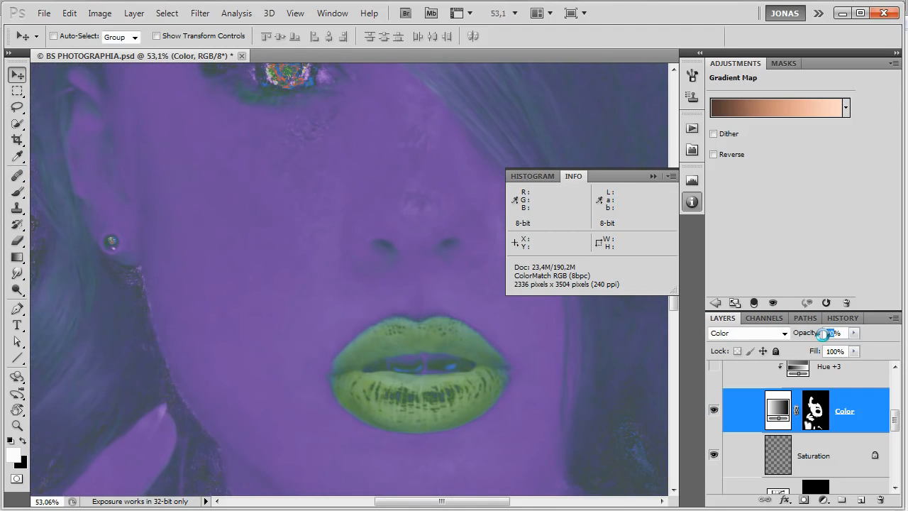
Turn on the clipped Hue +3 adjustment layer and check its effect in the overall hue view.
{"action": "scroll", "coordinate": [821, 390], "scroll_direction": "up", "scroll_amount": 2}
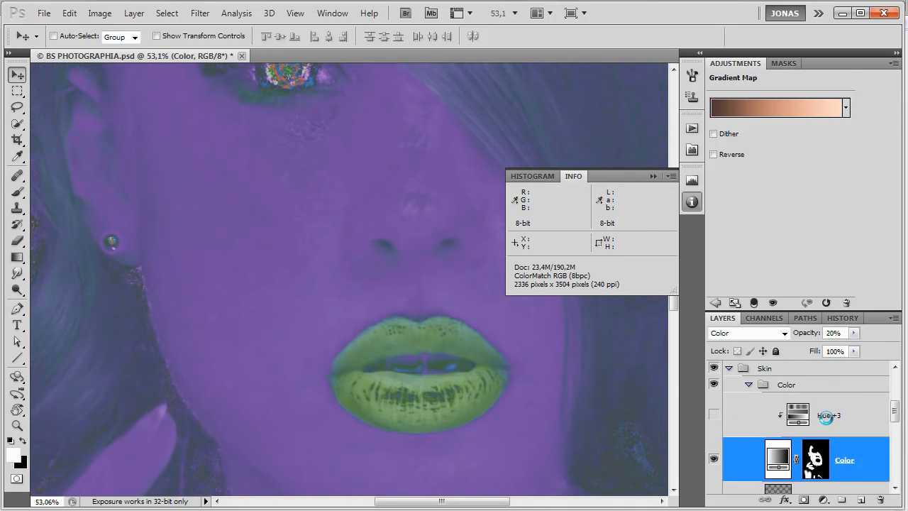
{"action": "left_click", "coordinate": [825, 417]}
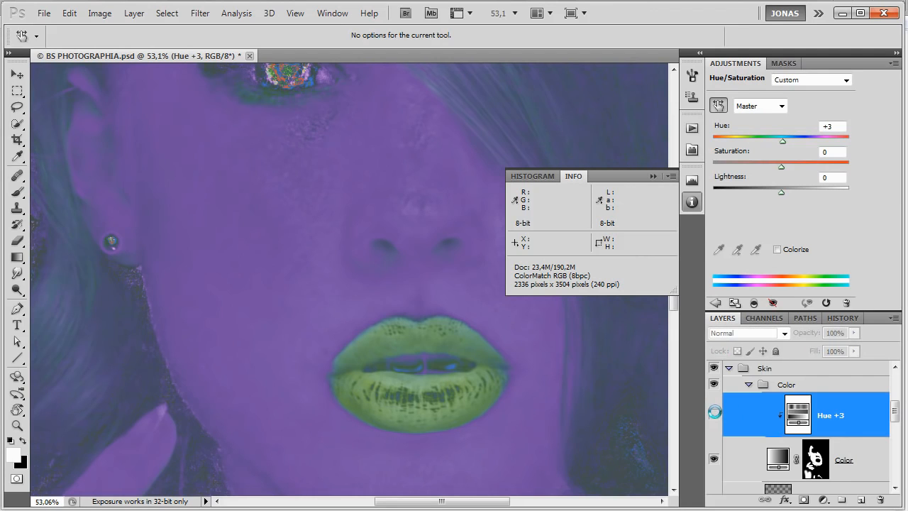
{"action": "left_click", "coordinate": [714, 413]}
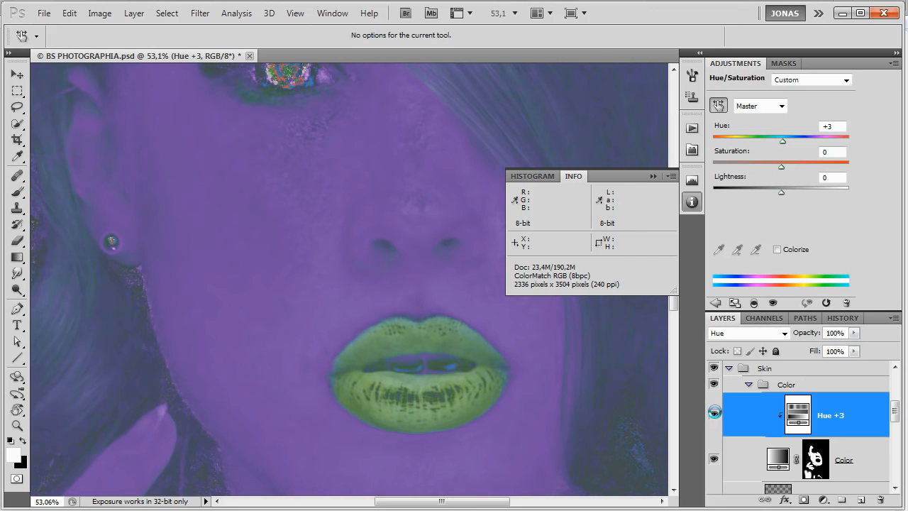
{"action": "scroll", "coordinate": [482, 372], "scroll_direction": "down", "scroll_amount": 2}
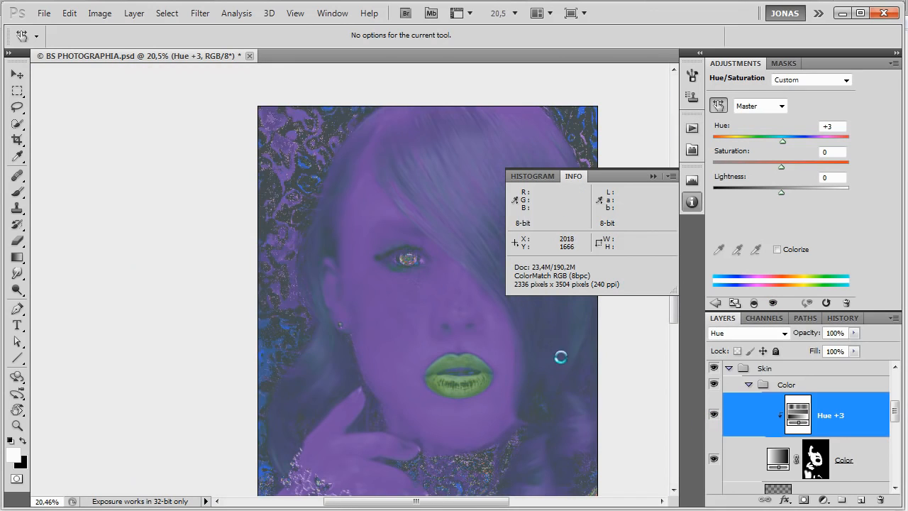
Hide the Hue check group and collapse the Color and Skin groups.
{"action": "scroll", "coordinate": [738, 431], "scroll_direction": "up", "scroll_amount": 5}
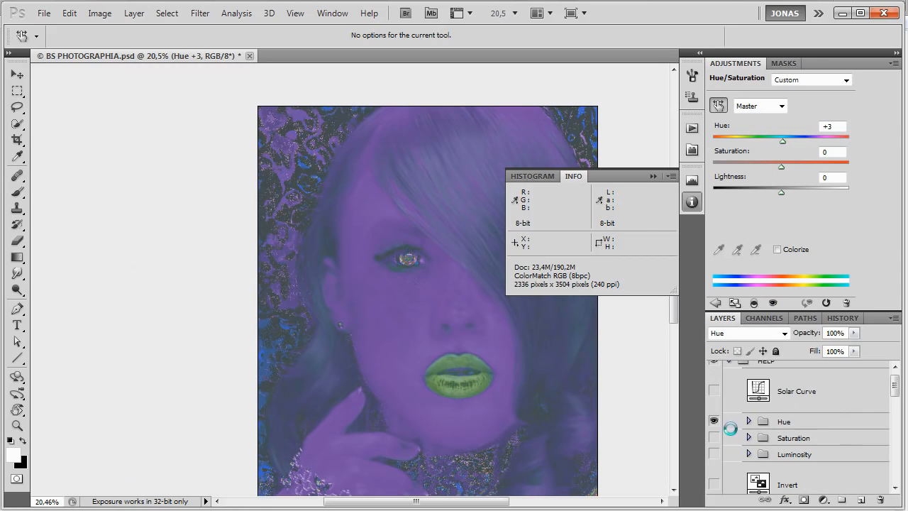
{"action": "scroll", "coordinate": [826, 436], "scroll_direction": "down", "scroll_amount": 5}
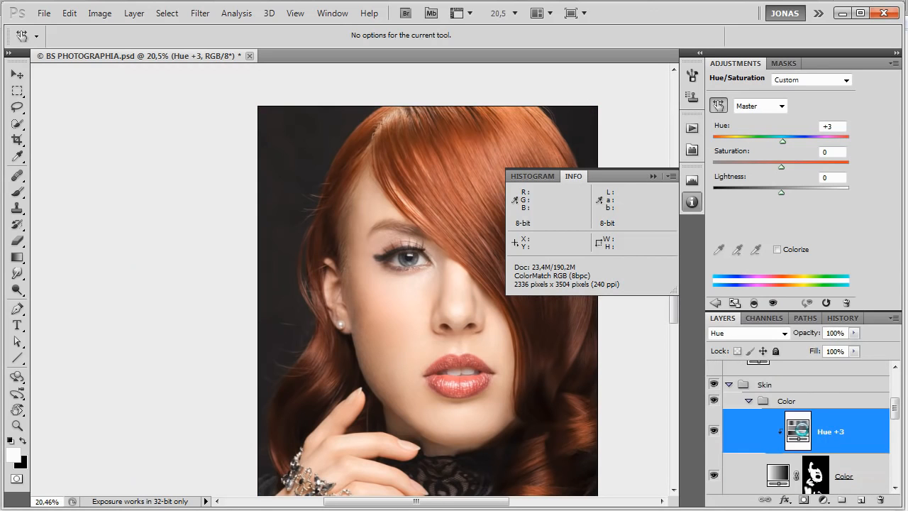
{"action": "scroll", "coordinate": [793, 428], "scroll_direction": "up", "scroll_amount": 1}
{"action": "left_click", "coordinate": [751, 432]}
{"action": "left_click", "coordinate": [729, 418]}
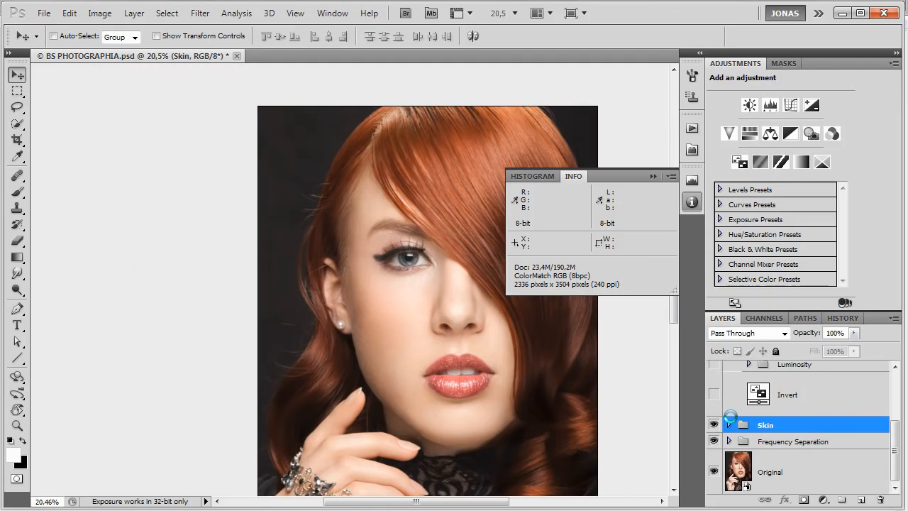
Select the Skin and Frequency Separation groups together and compare the whole portrait with and without them.
{"action": "scroll", "coordinate": [753, 401], "scroll_direction": "up", "scroll_amount": 3}
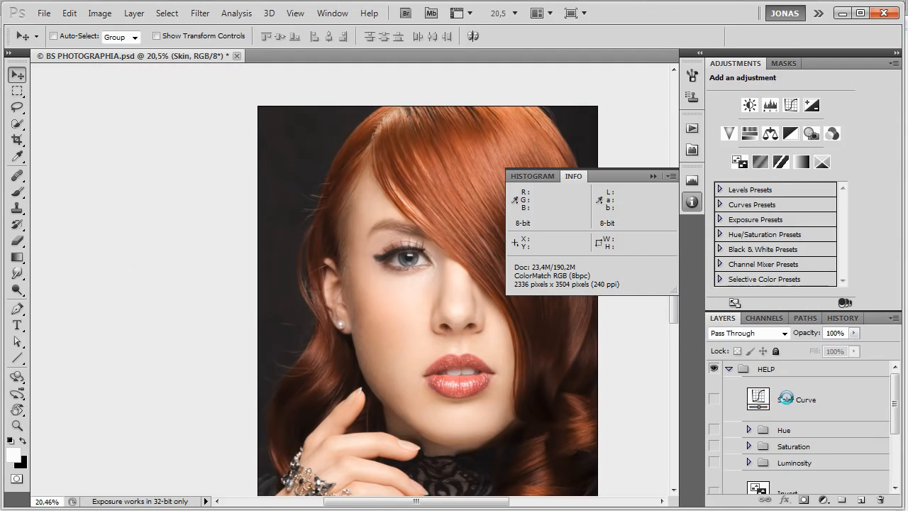
{"action": "scroll", "coordinate": [412, 349], "scroll_direction": "down", "scroll_amount": 2}
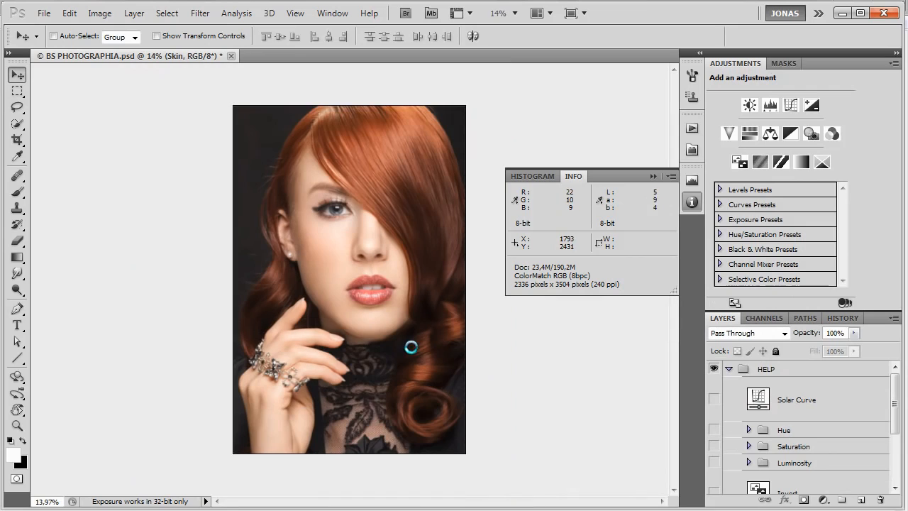
{"action": "scroll", "coordinate": [788, 463], "scroll_direction": "down", "scroll_amount": 3}
{"action": "left_click", "coordinate": [788, 443], "text": "shift"}
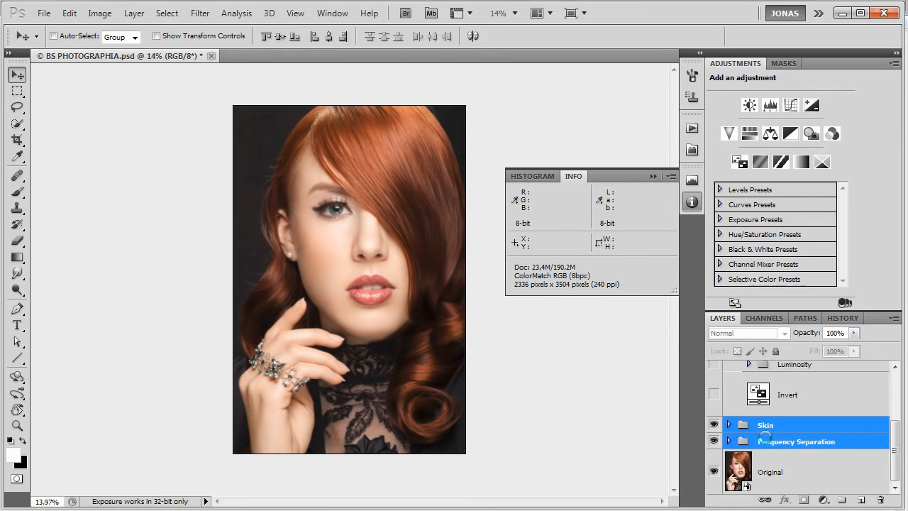
{"action": "key", "text": "ctrl+comma"}
{"action": "key", "text": "ctrl+comma"}
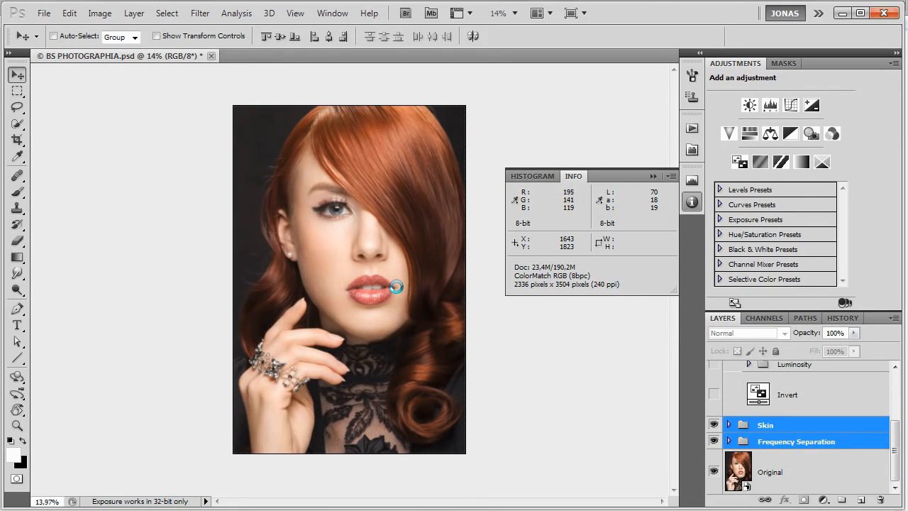
{"action": "key", "text": "ctrl+comma"}
{"action": "key", "text": "ctrl+comma"}
{"action": "key", "text": "ctrl+comma"}
{"action": "key", "text": "ctrl+comma"}
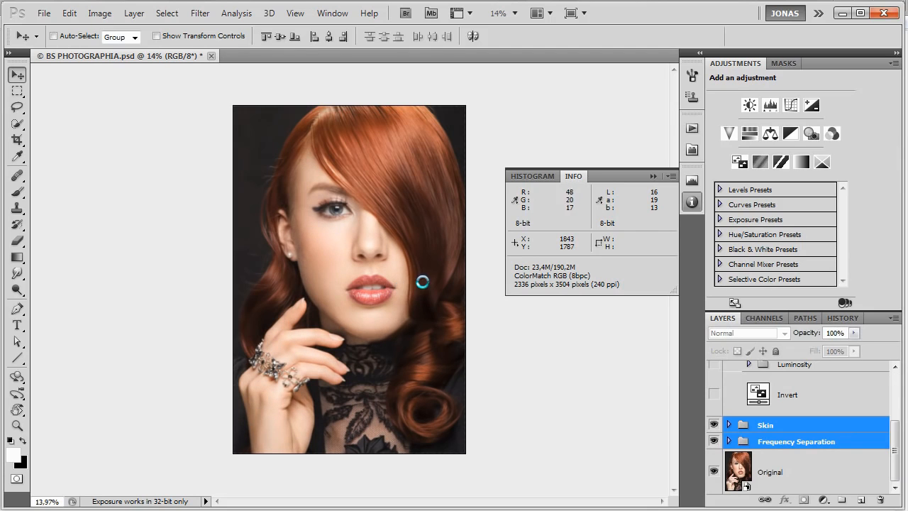
{"action": "scroll", "coordinate": [413, 282], "scroll_direction": "down", "scroll_amount": 1}
{"action": "key", "text": "ctrl+comma"}
{"action": "key", "text": "ctrl+comma"}
{"action": "key", "text": "ctrl+comma"}
{"action": "key", "text": "ctrl+comma"}
{"action": "scroll", "coordinate": [368, 176], "scroll_direction": "up", "scroll_amount": 1}
{"action": "key", "text": "ctrl+comma"}
{"action": "key", "text": "ctrl+comma"}
{"action": "key", "text": "ctrl+comma"}
{"action": "key", "text": "ctrl+comma"}
{"action": "key", "text": "ctrl+comma"}
{"action": "key", "text": "ctrl+comma"}
{"action": "key", "text": "ctrl+comma"}
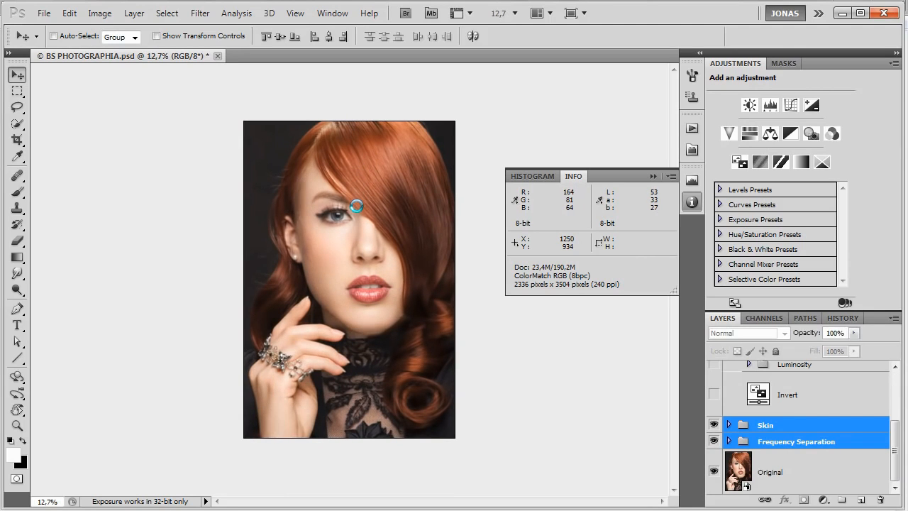
{"action": "key", "text": "ctrl+comma"}
{"action": "key", "text": "ctrl+comma"}
{"action": "key", "text": "ctrl+comma"}
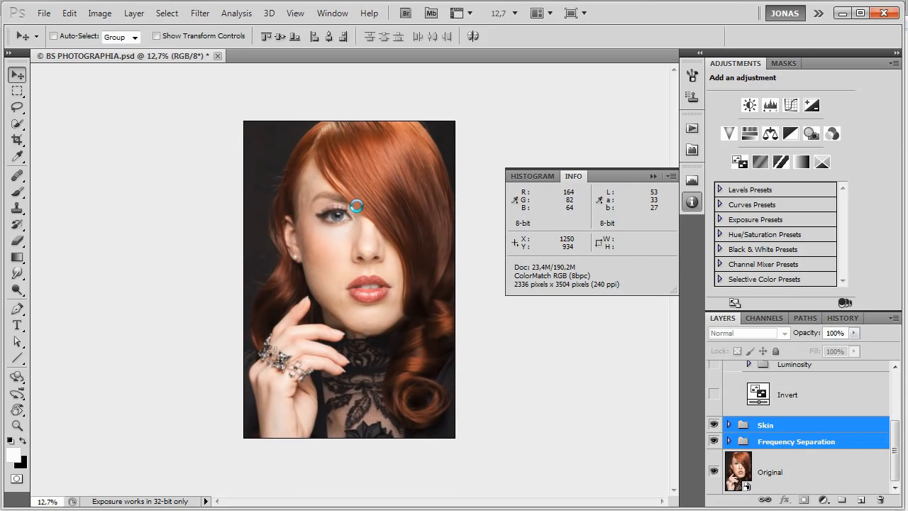
{"action": "key", "text": "ctrl+comma"}
{"action": "key", "text": "ctrl+comma"}
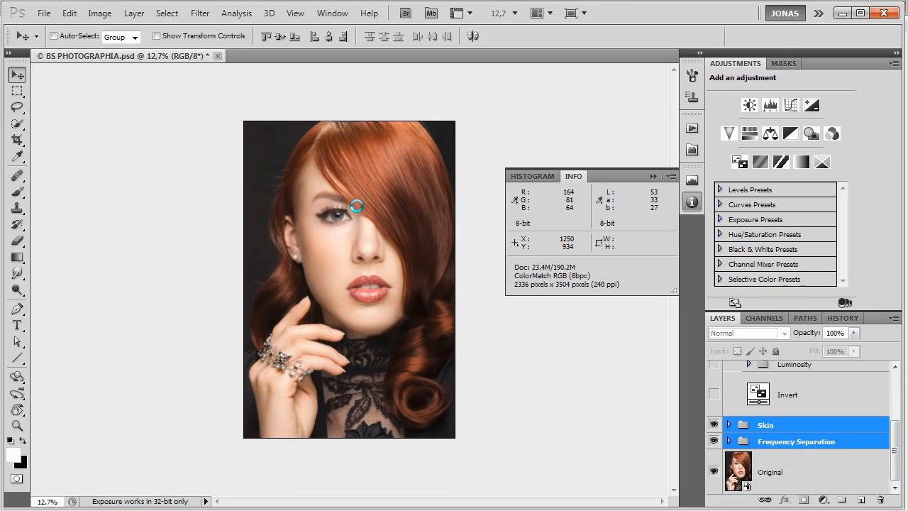
Turn on the Solar Curve layer in the HELP group and examine the face through the solarised check view.
{"action": "left_click", "coordinate": [782, 428]}
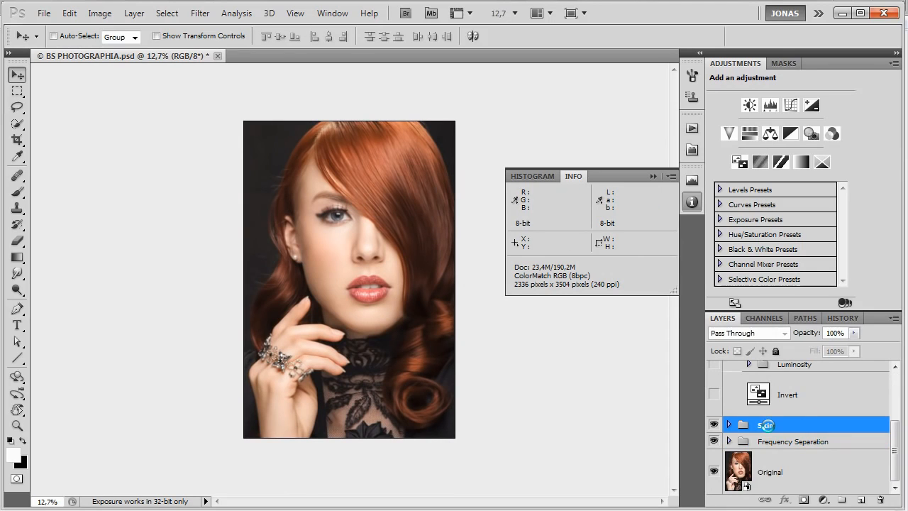
{"action": "scroll", "coordinate": [802, 420], "scroll_direction": "up", "scroll_amount": 3}
{"action": "scroll", "coordinate": [785, 424], "scroll_direction": "up", "scroll_amount": 1}
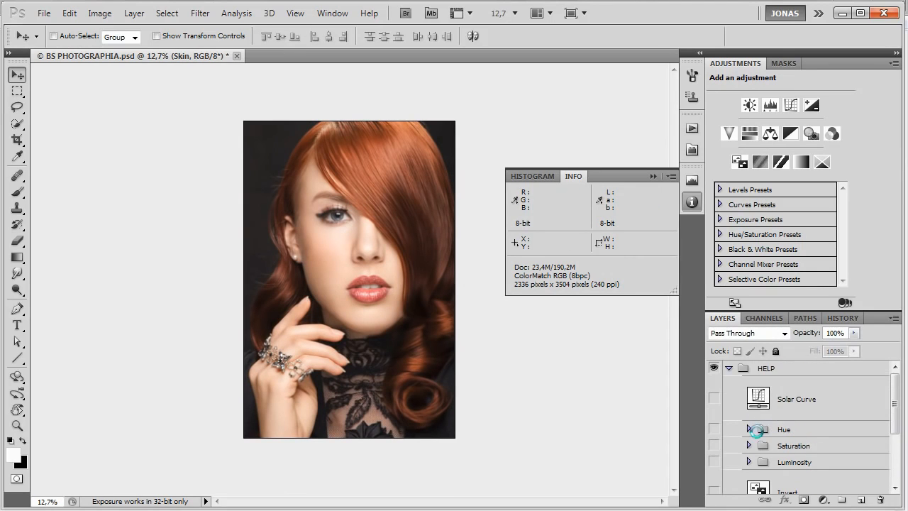
{"action": "left_click", "coordinate": [806, 394]}
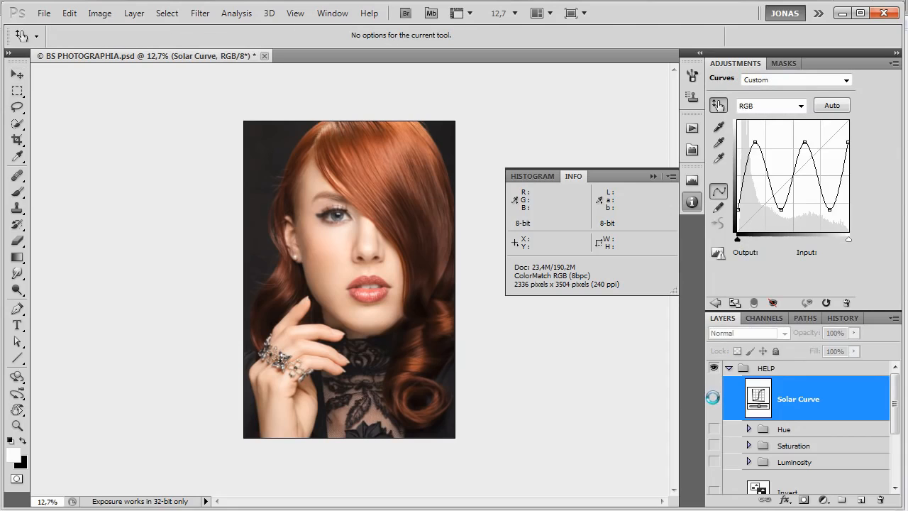
{"action": "left_click", "coordinate": [714, 398]}
{"action": "key", "text": "ctrl+plus"}
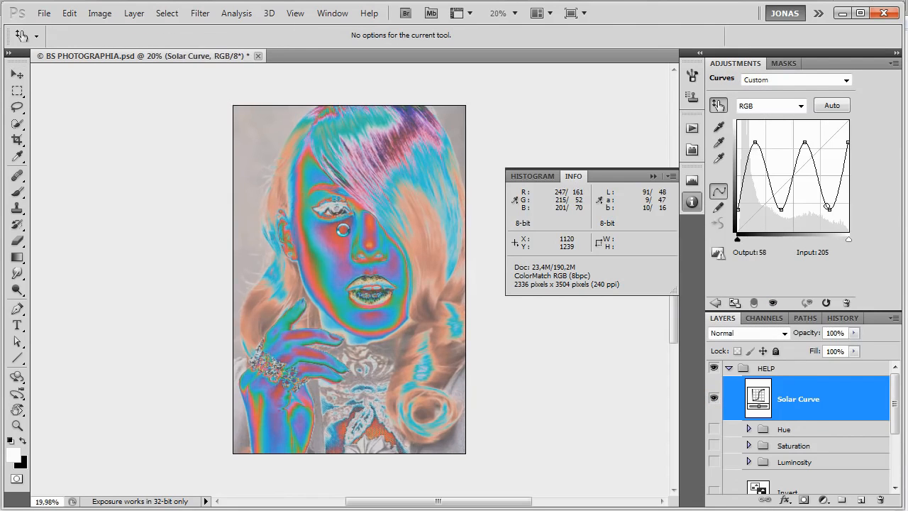
{"action": "scroll", "coordinate": [343, 229], "scroll_direction": "up", "scroll_amount": 3}
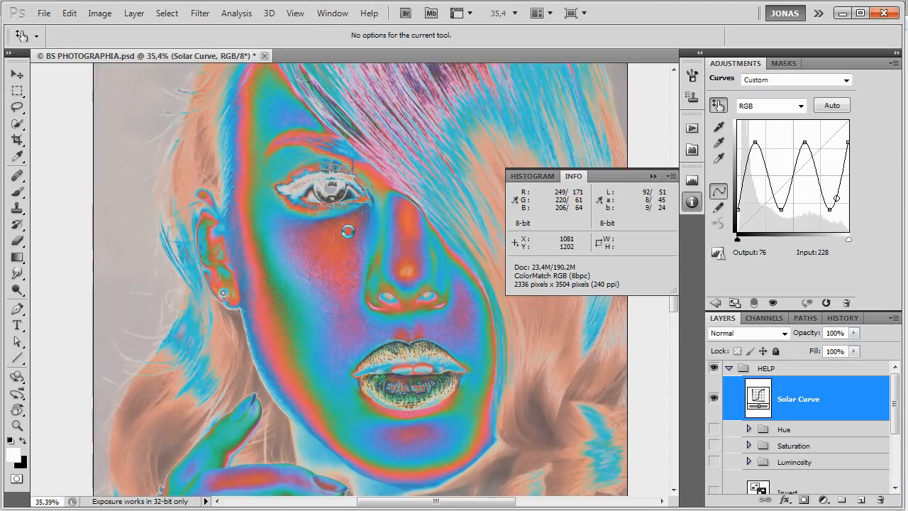
Select the Skin and Frequency Separation groups together, hide them to inspect the original cheek texture up close, and show them again.
{"action": "scroll", "coordinate": [785, 429], "scroll_direction": "down", "scroll_amount": 3}
{"action": "left_click", "coordinate": [780, 426]}
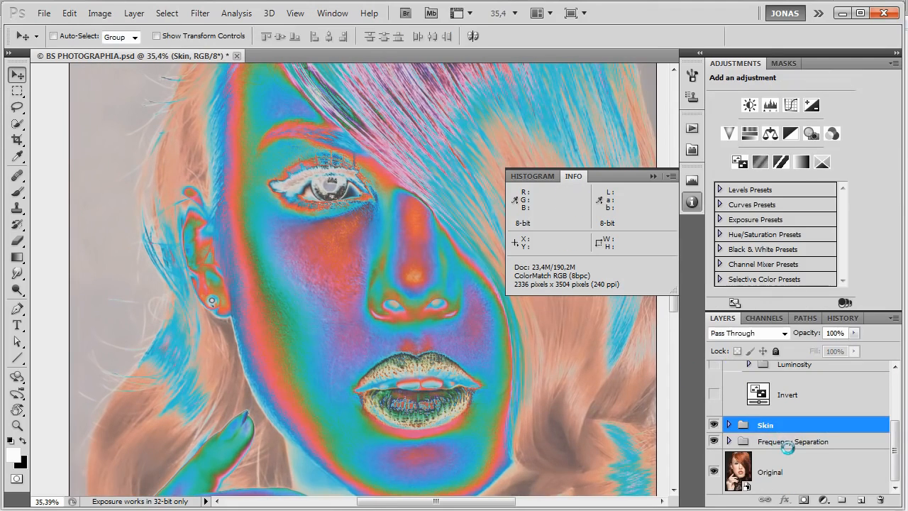
{"action": "left_click", "coordinate": [788, 443], "text": "shift"}
{"action": "scroll", "coordinate": [274, 312], "scroll_direction": "up", "scroll_amount": 2}
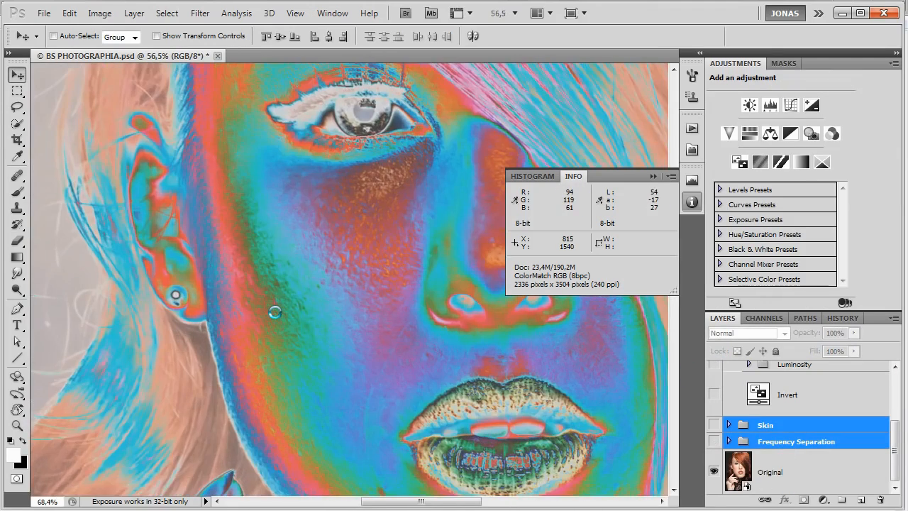
{"action": "scroll", "coordinate": [275, 312], "scroll_direction": "up", "scroll_amount": 4}
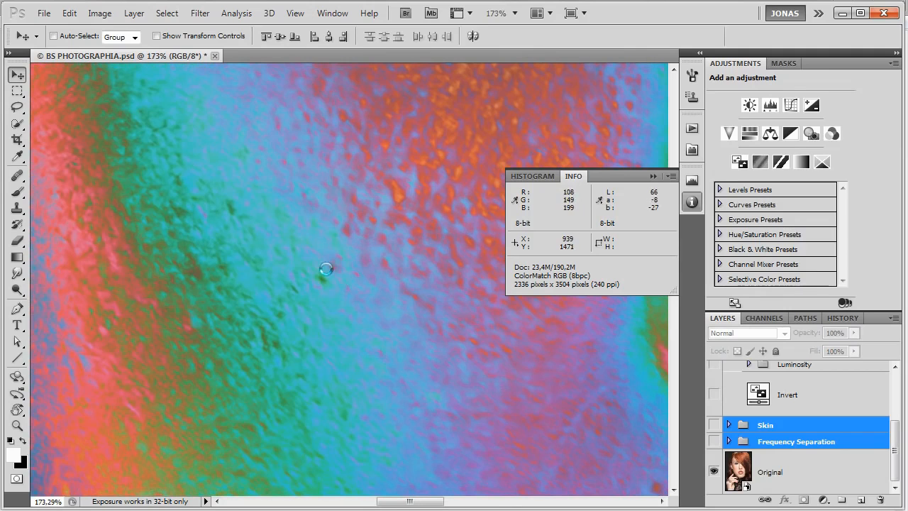
{"action": "left_click_drag", "start_coordinate": [318, 273], "coordinate": [372, 320]}
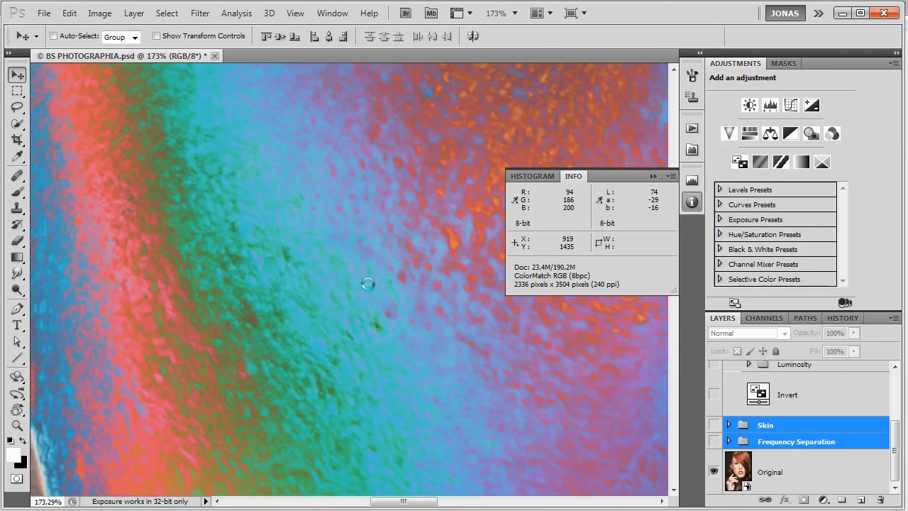
{"action": "left_click_drag", "start_coordinate": [328, 425], "coordinate": [385, 426]}
{"action": "left_click_drag", "start_coordinate": [482, 391], "coordinate": [450, 374]}
{"action": "key", "text": "ctrl+comma"}
{"action": "scroll", "coordinate": [425, 370], "scroll_direction": "down", "scroll_amount": 4}
{"action": "scroll", "coordinate": [425, 370], "scroll_direction": "down", "scroll_amount": 3}
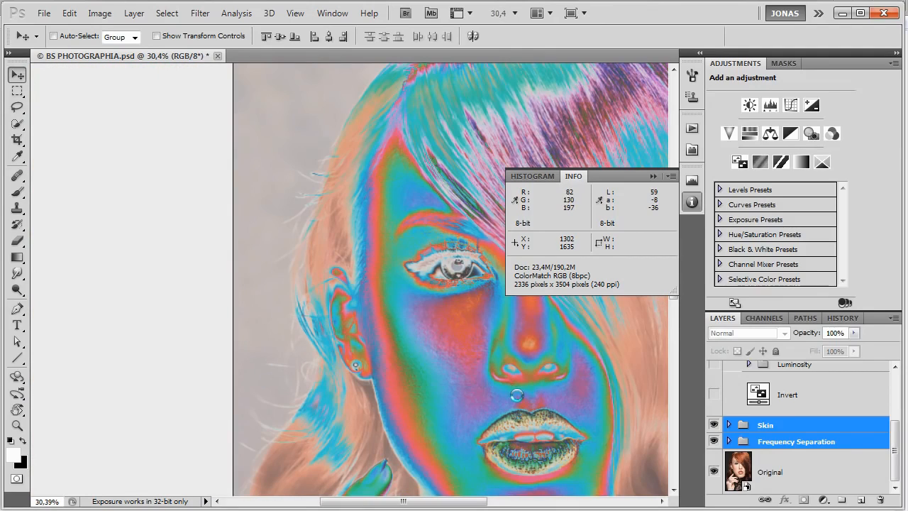
Compare the face with and without the Skin and Frequency Separation groups under the Solar Curve.
{"action": "left_click_drag", "start_coordinate": [517, 395], "coordinate": [398, 271]}
{"action": "key", "text": "ctrl+comma"}
{"action": "key", "text": "ctrl+comma"}
{"action": "key", "text": "ctrl+comma"}
{"action": "key", "text": "ctrl+comma"}
{"action": "key", "text": "ctrl+comma"}
{"action": "key", "text": "ctrl+comma"}
Compare the full portrait, including the hand, before and after the Skin and Frequency Separation retouching in the solarised view.
{"action": "key", "text": "ctrl+comma"}
{"action": "key", "text": "ctrl+comma"}
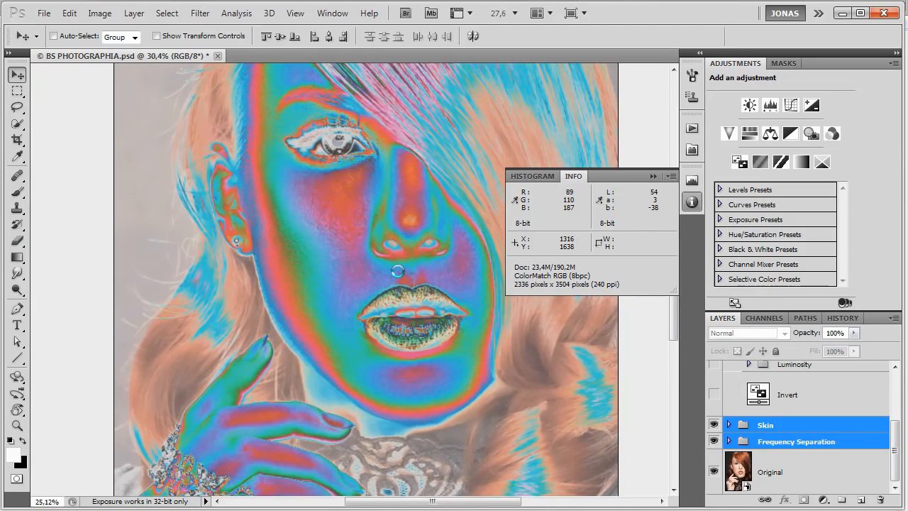
{"action": "scroll", "coordinate": [398, 271], "scroll_direction": "down", "scroll_amount": 2}
{"action": "key", "text": "ctrl+comma"}
{"action": "key", "text": "ctrl+comma"}
{"action": "key", "text": "ctrl+comma"}
{"action": "key", "text": "ctrl+comma"}
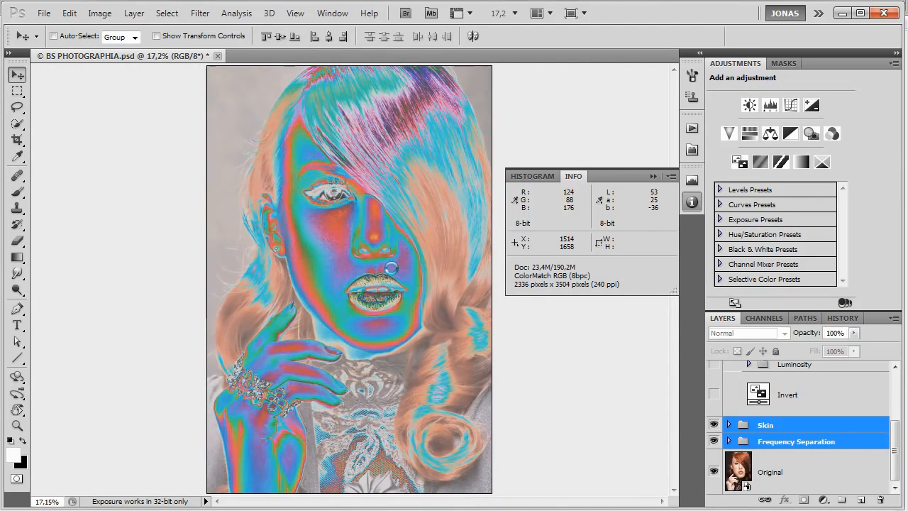
{"action": "key", "text": "ctrl+comma"}
{"action": "key", "text": "ctrl+comma"}
{"action": "key", "text": "ctrl+comma"}
{"action": "key", "text": "ctrl+comma"}
{"action": "key", "text": "ctrl+comma"}
{"action": "key", "text": "ctrl+comma"}
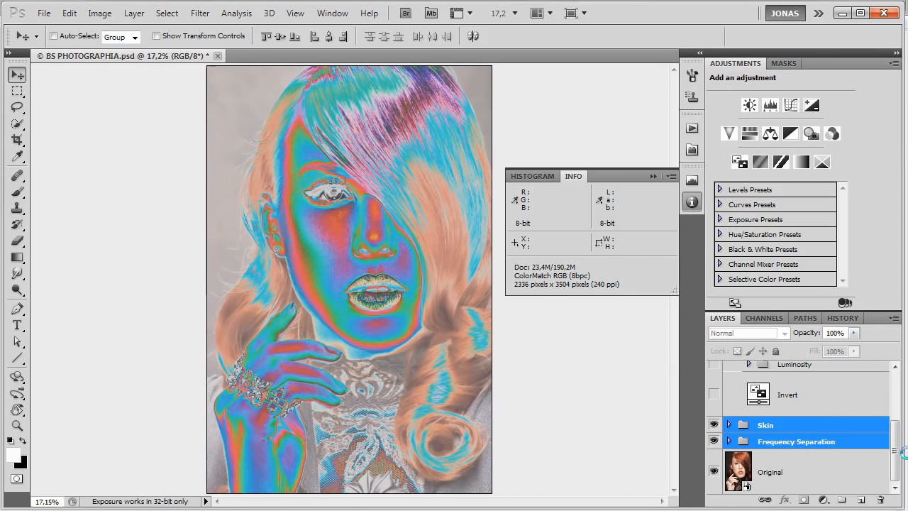
Hide and collapse the HELP group of check layers.
{"action": "scroll", "coordinate": [802, 418], "scroll_direction": "up", "scroll_amount": 3}
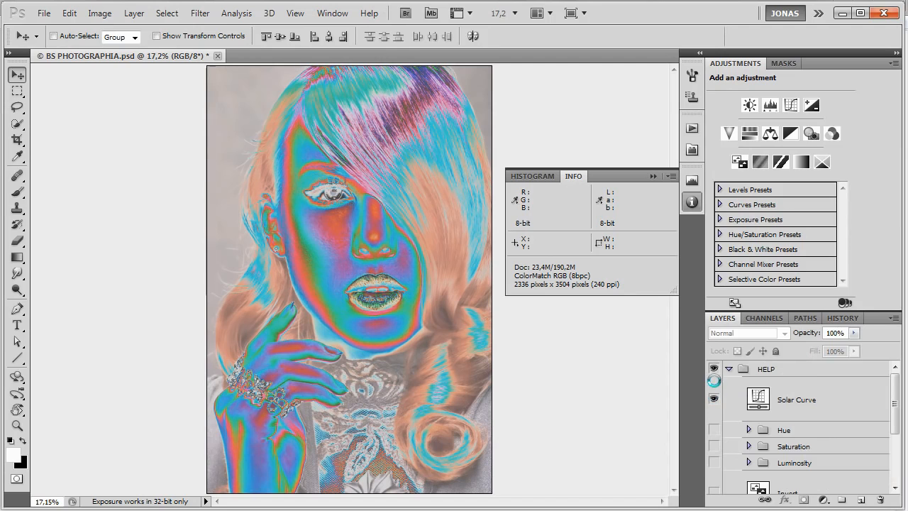
{"action": "left_click", "coordinate": [714, 369]}
{"action": "left_click", "coordinate": [729, 369]}
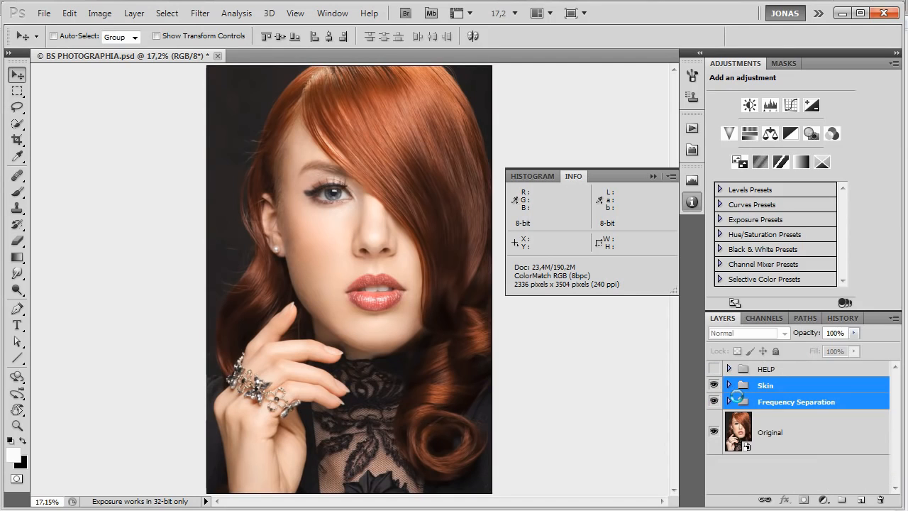